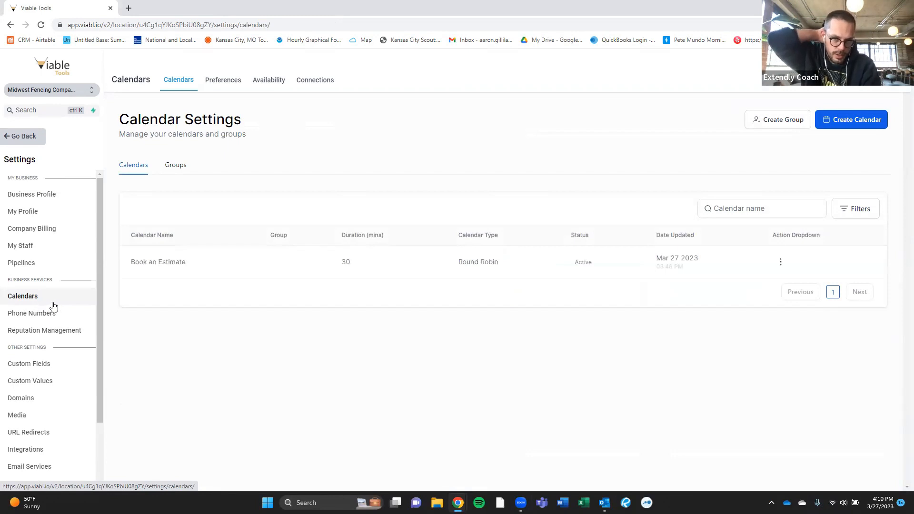
- Open the Book an Estimate calendar for editing and focus its meeting location field
{"action": "left_click", "coordinate": [782, 263]}
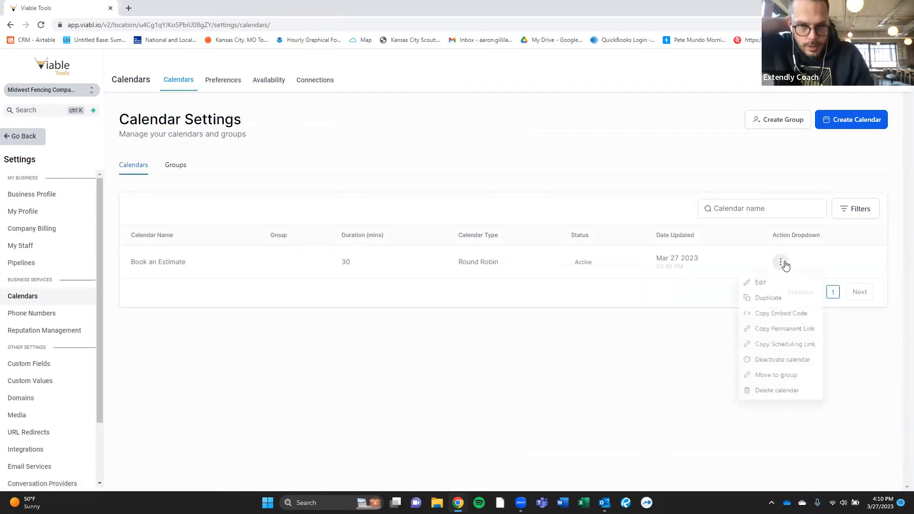
{"action": "left_click", "coordinate": [774, 285]}
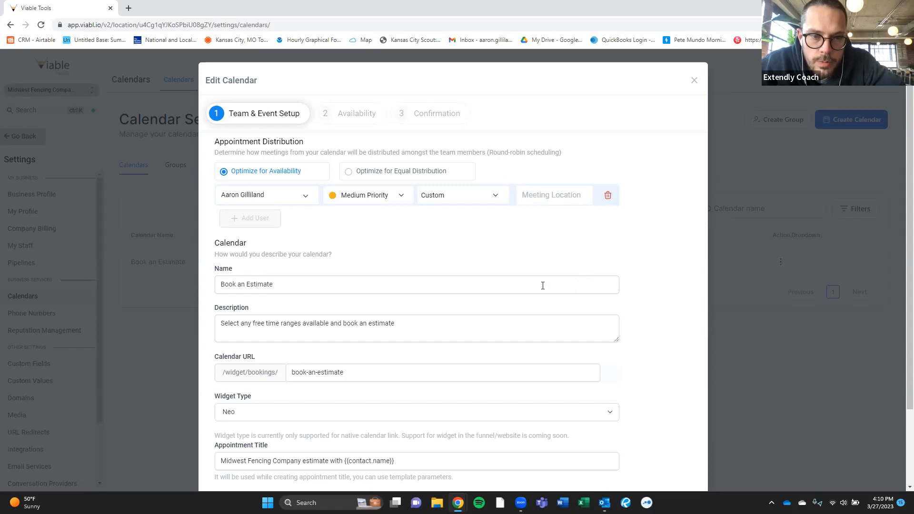
{"action": "left_click", "coordinate": [560, 193]}
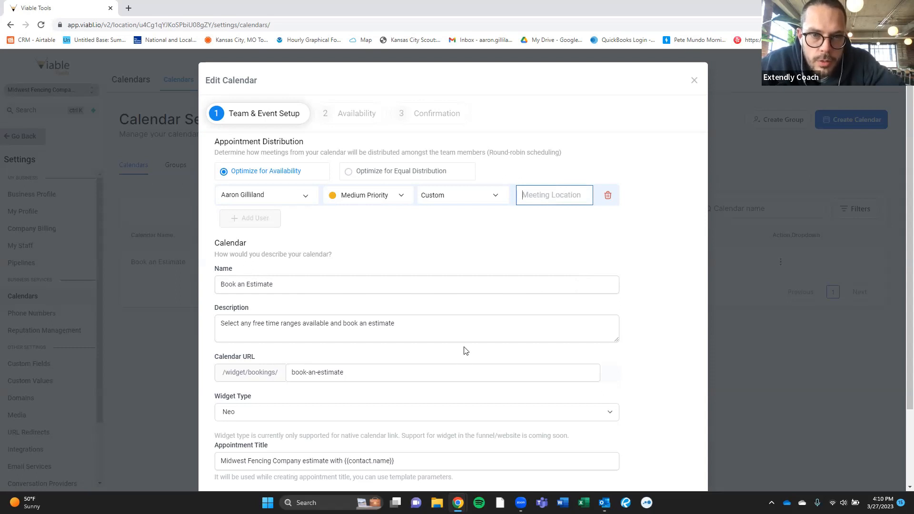
- Confirm the meeting location type stays Custom, then start a new browser tab
{"action": "left_click", "coordinate": [469, 202]}
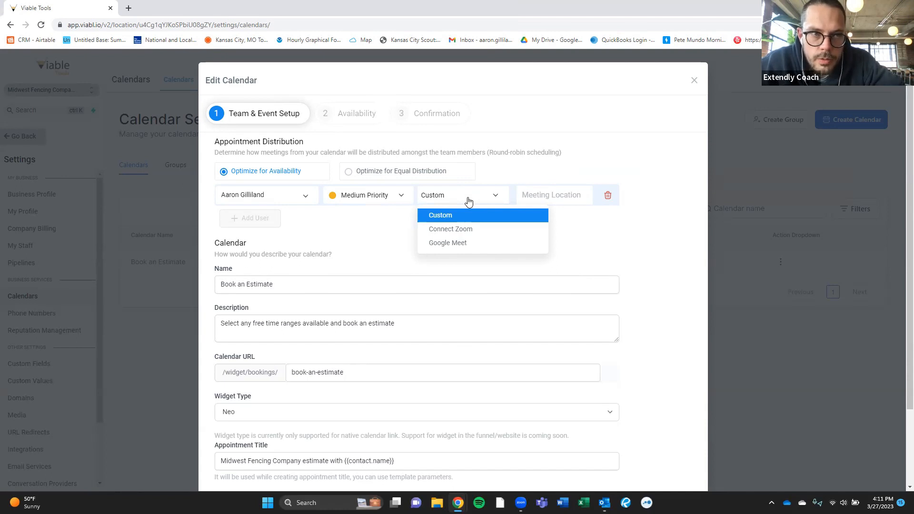
{"action": "left_click", "coordinate": [655, 159]}
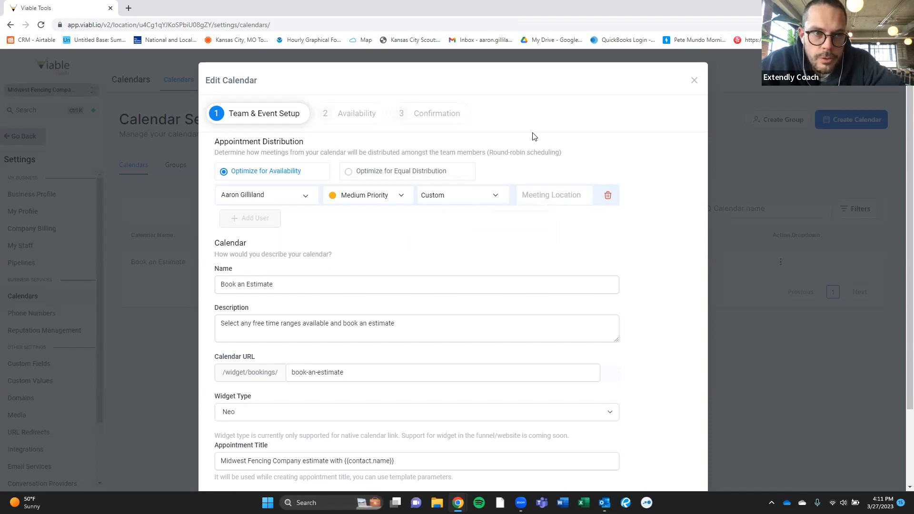
{"action": "left_click", "coordinate": [133, 11]}
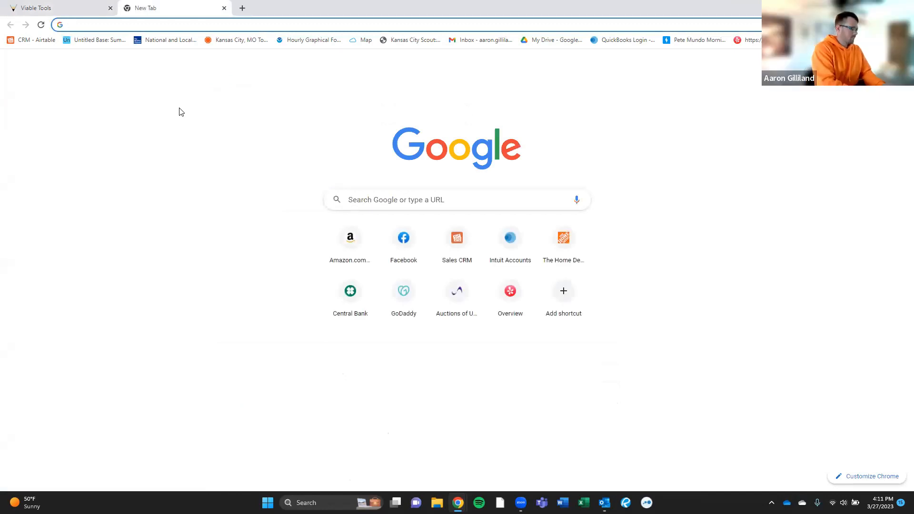
- Load app.viabl.io in the new tab to reach the Viable Tools dashboard
{"action": "type", "text": "go"}
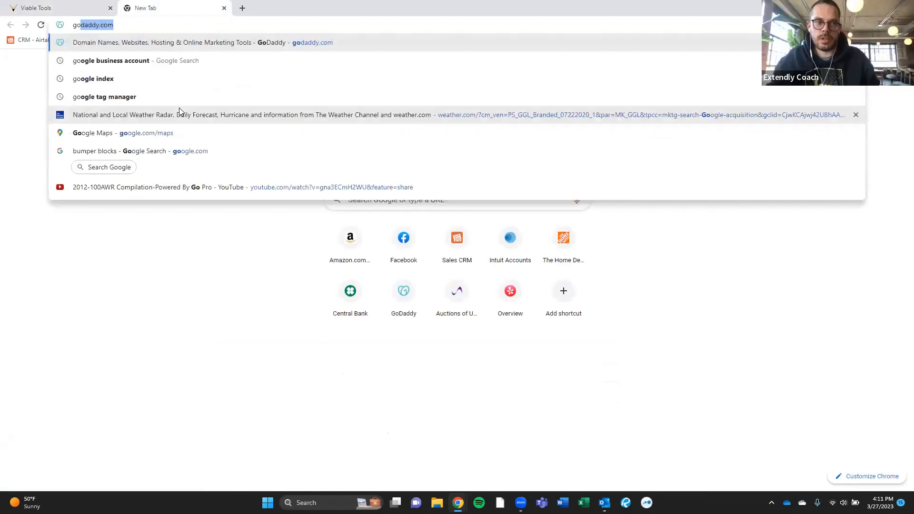
{"action": "key", "text": "BackSpace"}
{"action": "key", "text": "BackSpace"}
{"action": "key", "text": "BackSpace"}
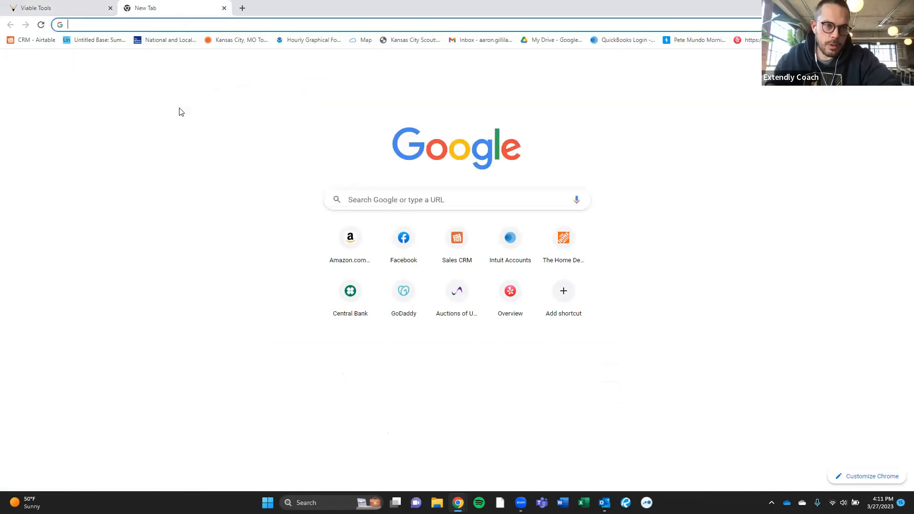
{"action": "type", "text": "app"}
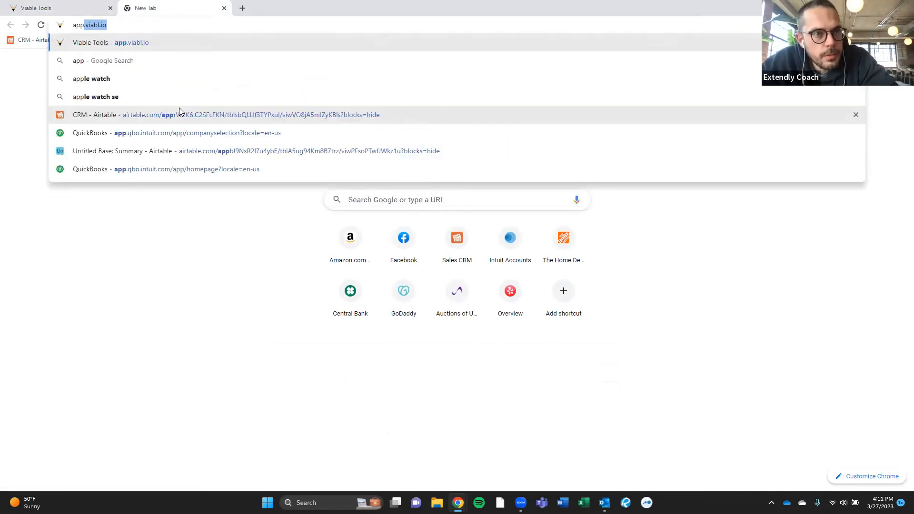
{"action": "key", "text": "Return"}
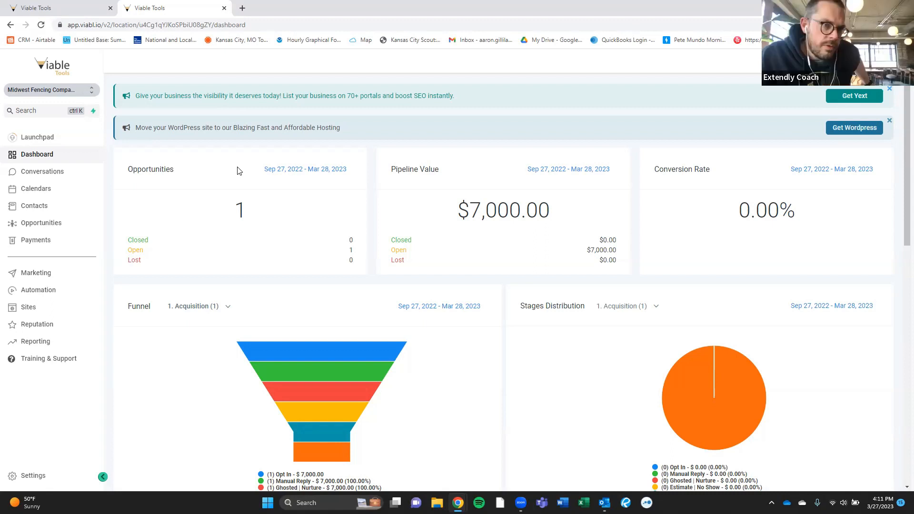
- Open the contact's estimate confirmation conversation from All conversations
{"action": "left_click", "coordinate": [57, 173]}
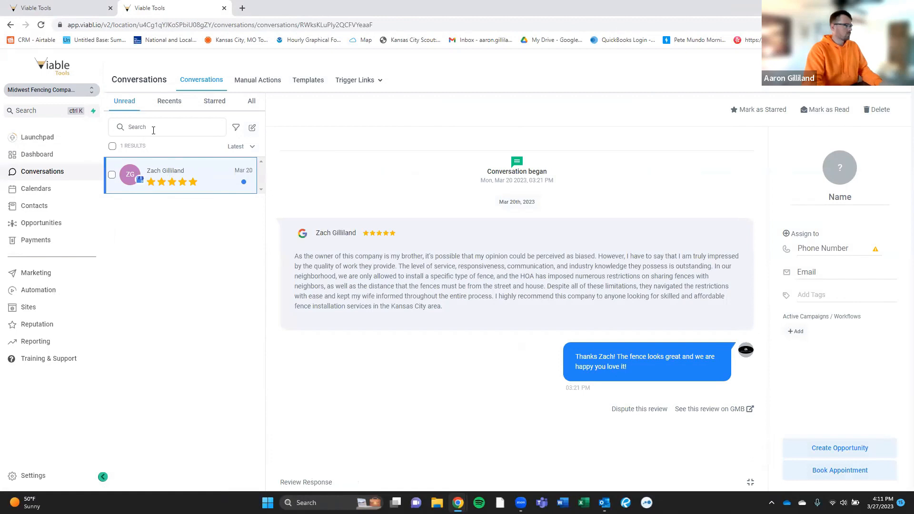
{"action": "left_click", "coordinate": [252, 105]}
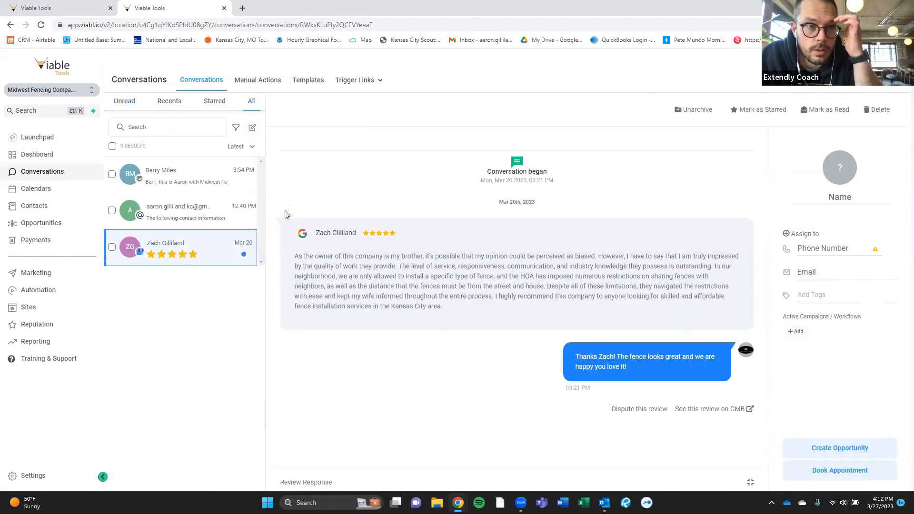
{"action": "left_click", "coordinate": [198, 176]}
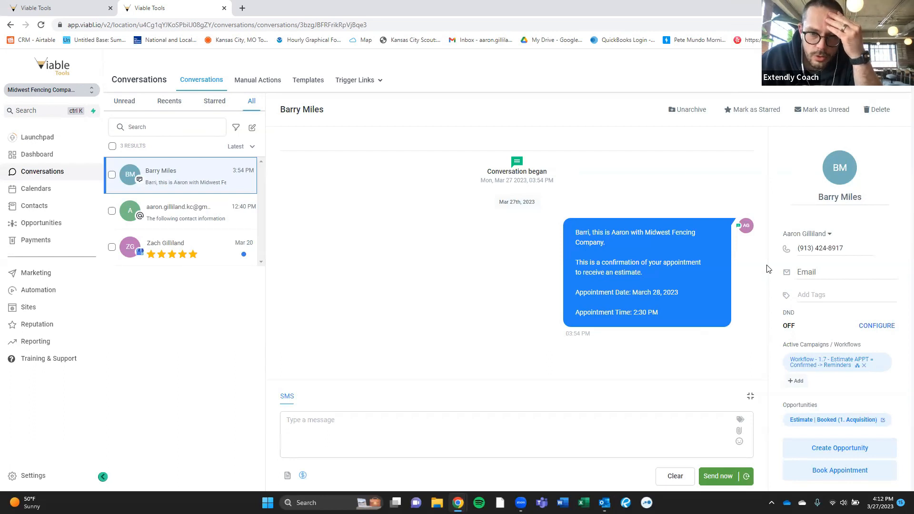
- Insert and select the Contact > Full Address merge field, then return to the calendar editor tab
{"action": "left_click", "coordinate": [740, 423]}
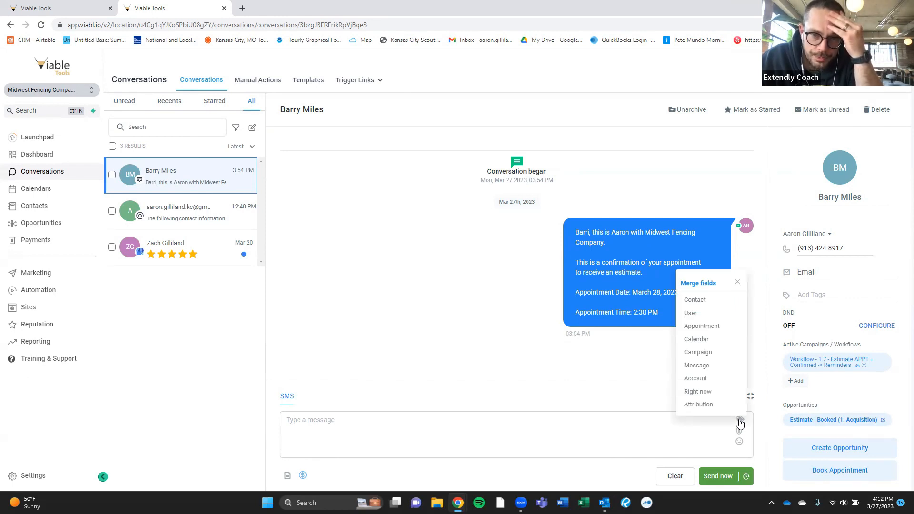
{"action": "left_click", "coordinate": [698, 302]}
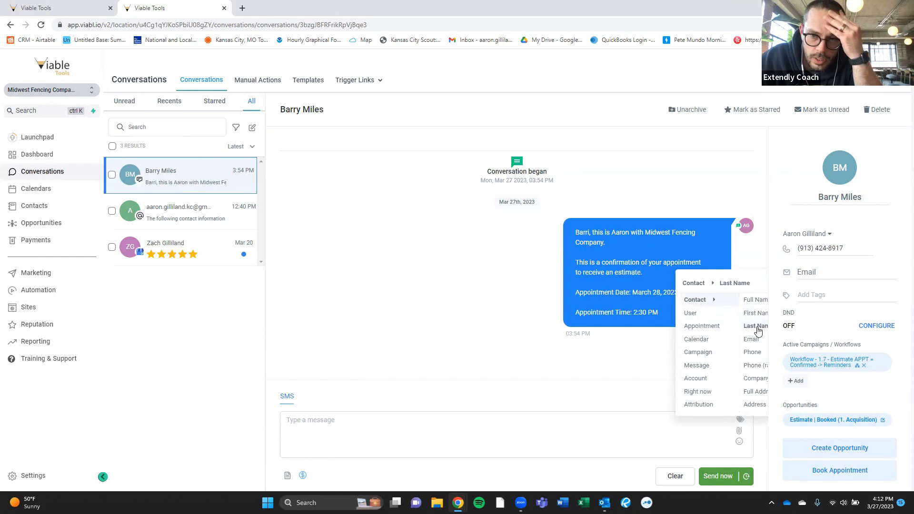
{"action": "scroll", "coordinate": [757, 343], "scroll_direction": "down", "scroll_amount": 1}
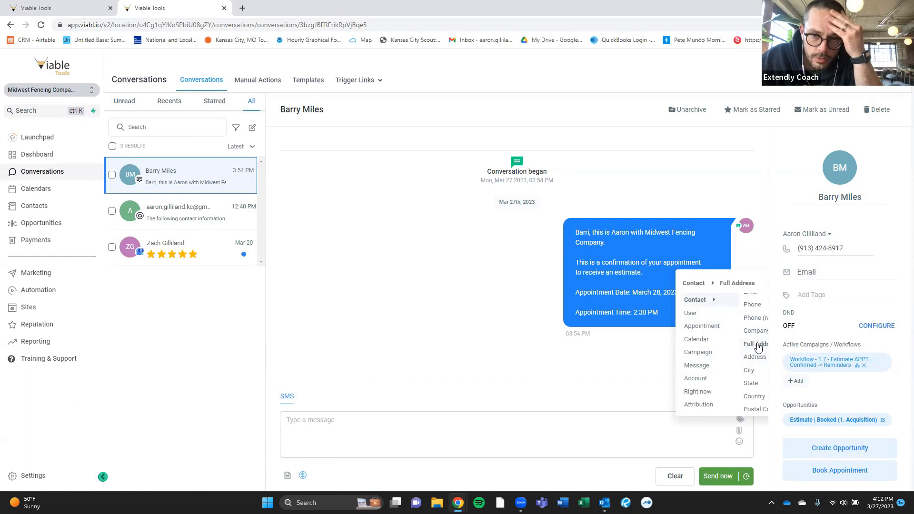
{"action": "left_click", "coordinate": [757, 345]}
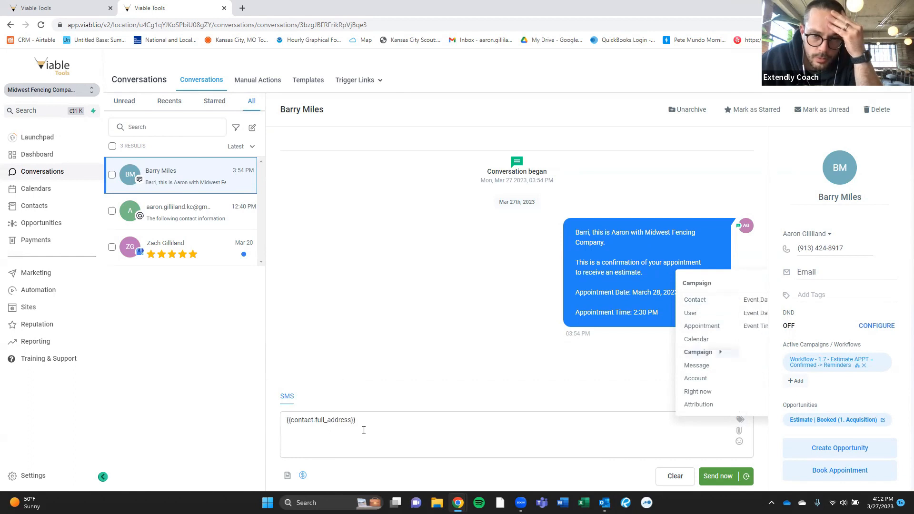
{"action": "left_click_drag", "start_coordinate": [376, 421], "coordinate": [266, 431]}
{"action": "key", "text": "ctrl+c"}
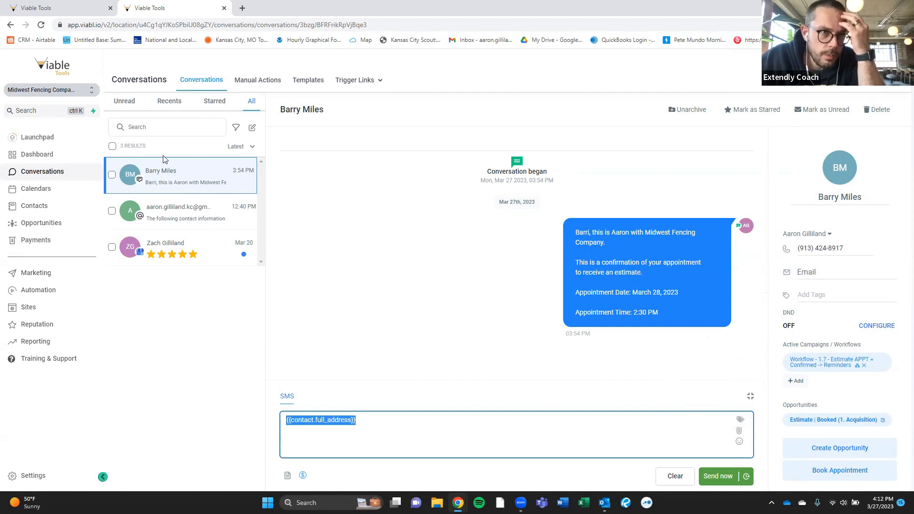
{"action": "key", "text": "ctrl+Tab"}
- Paste {{contact.full_address}} as the Meeting Location and save the event setup
{"action": "left_click", "coordinate": [548, 196]}
{"action": "key", "text": "ctrl+v"}
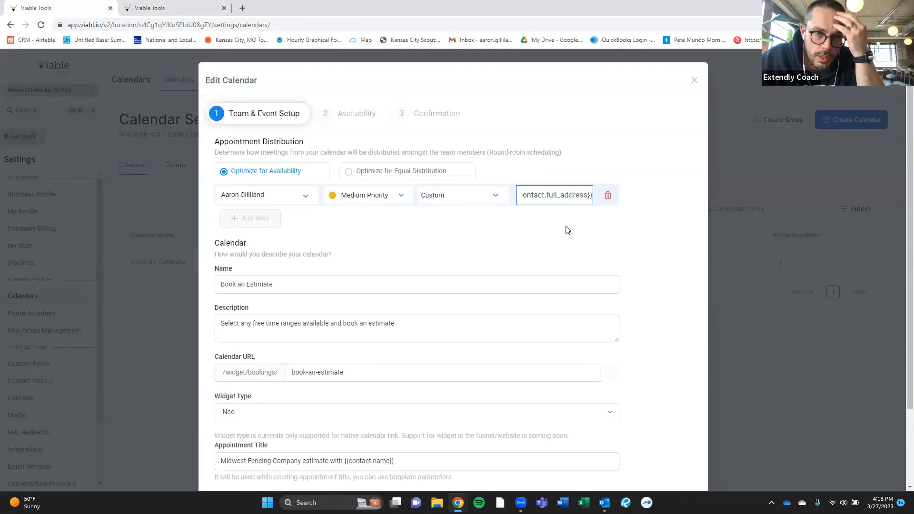
{"action": "scroll", "coordinate": [513, 249], "scroll_direction": "down", "scroll_amount": 2}
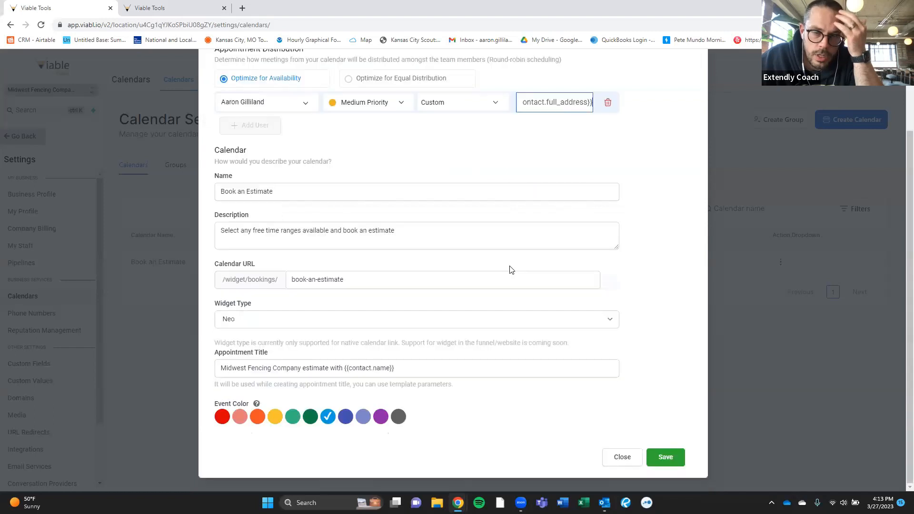
{"action": "left_click", "coordinate": [666, 457]}
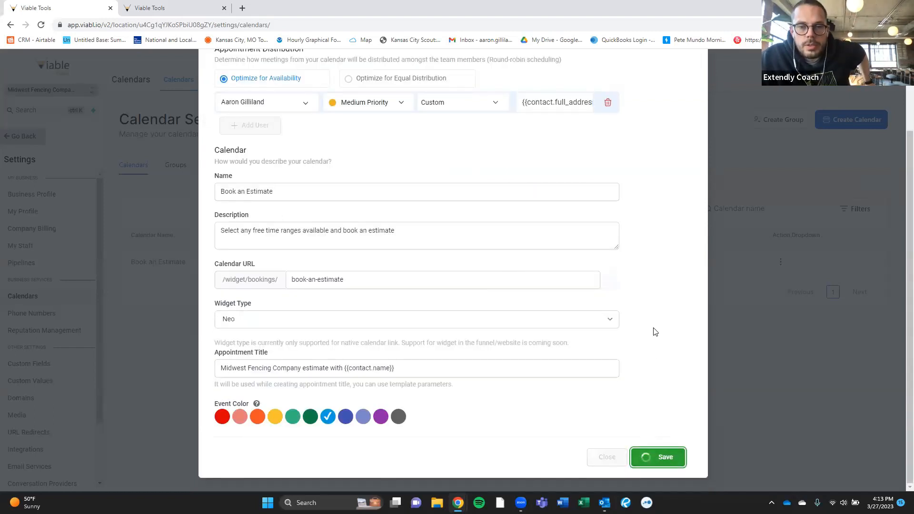
- Set the Buffer Duration to 15 and save the availability settings
{"action": "scroll", "coordinate": [628, 325], "scroll_direction": "up", "scroll_amount": 2}
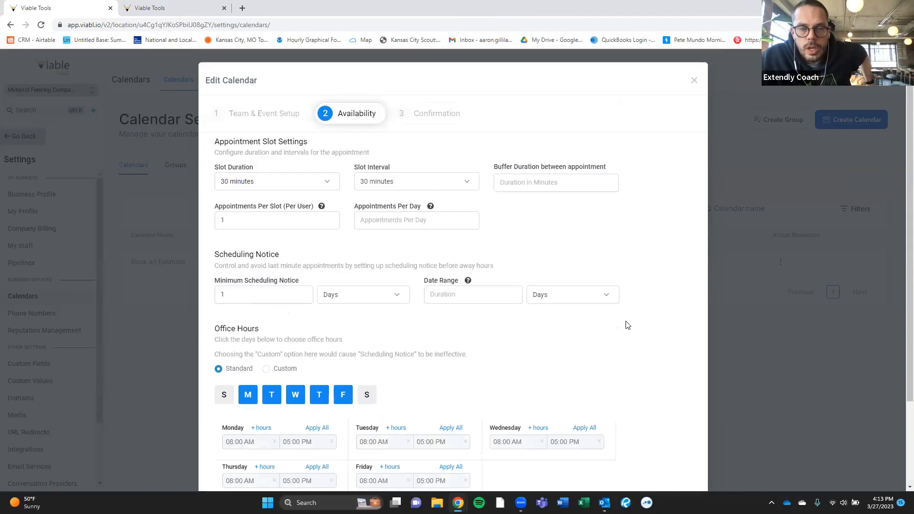
{"action": "left_click", "coordinate": [533, 189]}
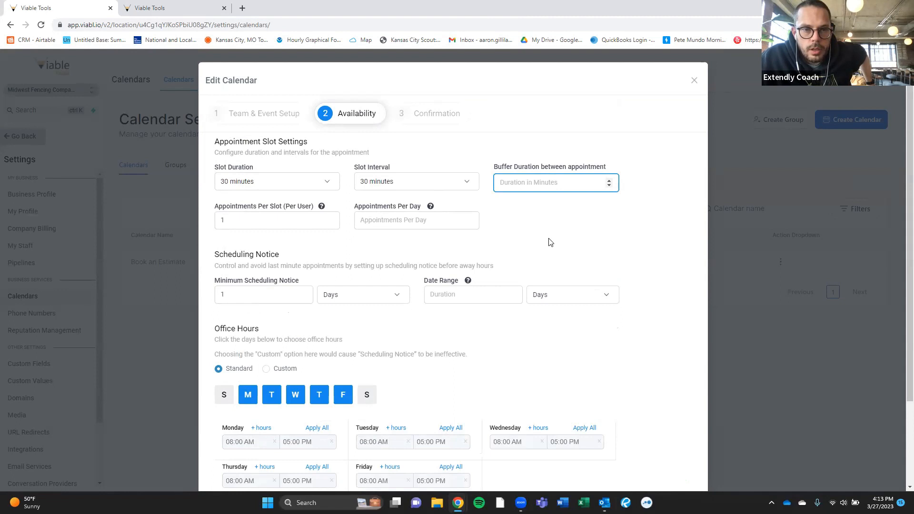
{"action": "type", "text": "15"}
{"action": "scroll", "coordinate": [562, 266], "scroll_direction": "down", "scroll_amount": 3}
{"action": "left_click", "coordinate": [666, 457]}
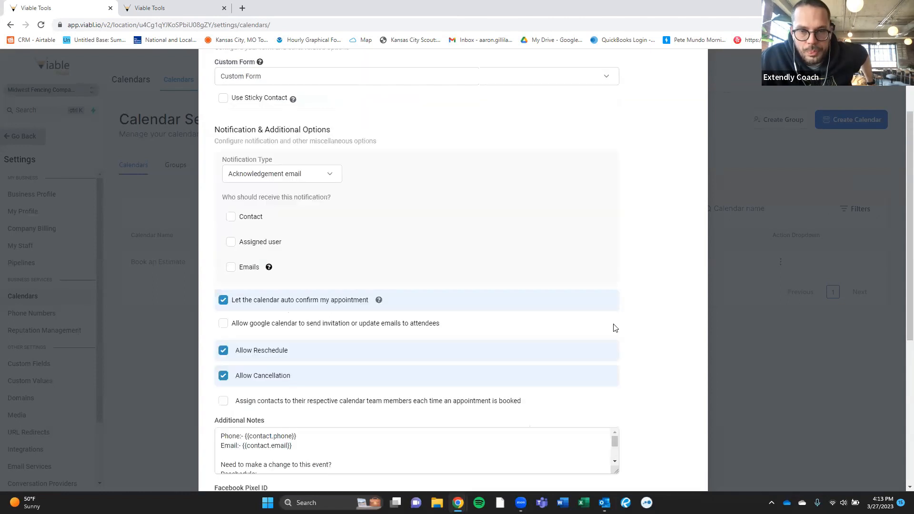
- Close and reopen the Book an Estimate editor to verify the saved location
{"action": "scroll", "coordinate": [605, 305], "scroll_direction": "up", "scroll_amount": 3}
{"action": "left_click", "coordinate": [694, 81]}
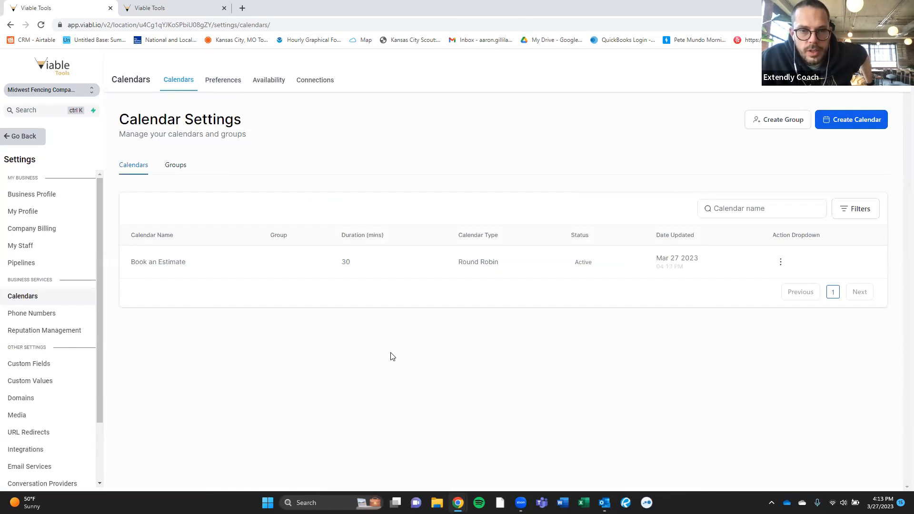
{"action": "left_click", "coordinate": [781, 262]}
{"action": "left_click", "coordinate": [760, 283]}
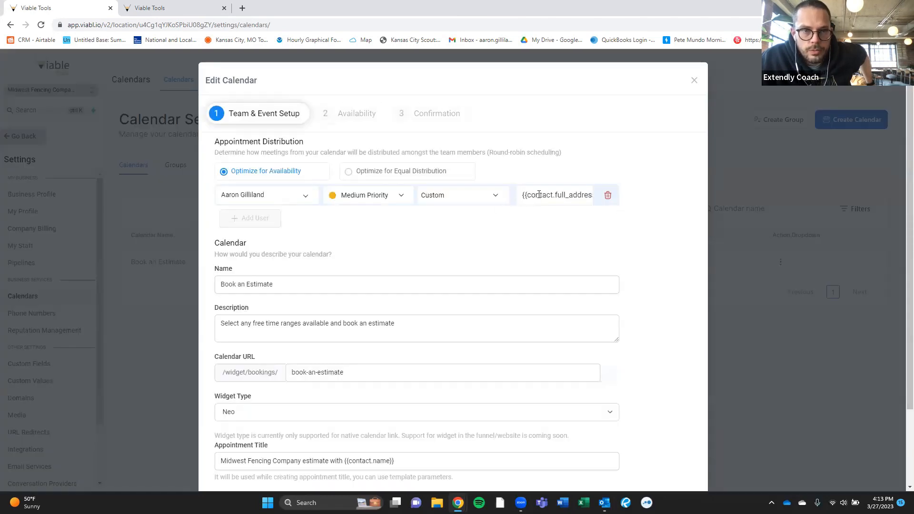
{"action": "scroll", "coordinate": [539, 212], "scroll_direction": "down", "scroll_amount": 2}
{"action": "scroll", "coordinate": [605, 334], "scroll_direction": "up", "scroll_amount": 2}
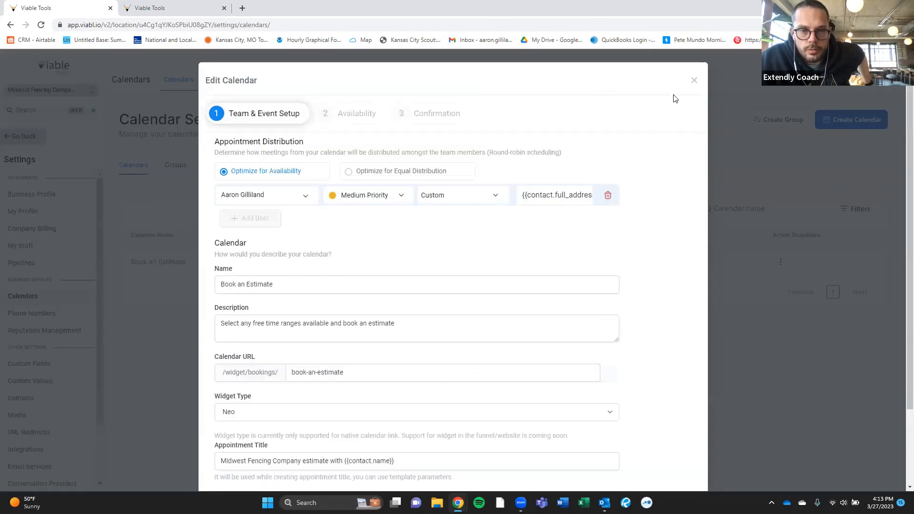
{"action": "left_click", "coordinate": [693, 82]}
- Check the Outlook estimate meeting invite, close it, and go back to the contact's details
{"action": "mouse_move", "coordinate": [605, 503]}
{"action": "left_click", "coordinate": [608, 417]}
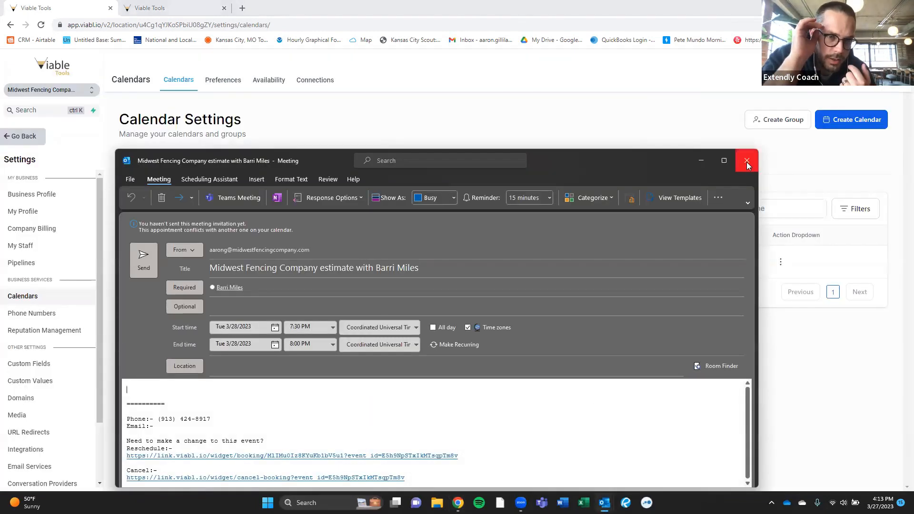
{"action": "left_click", "coordinate": [747, 160]}
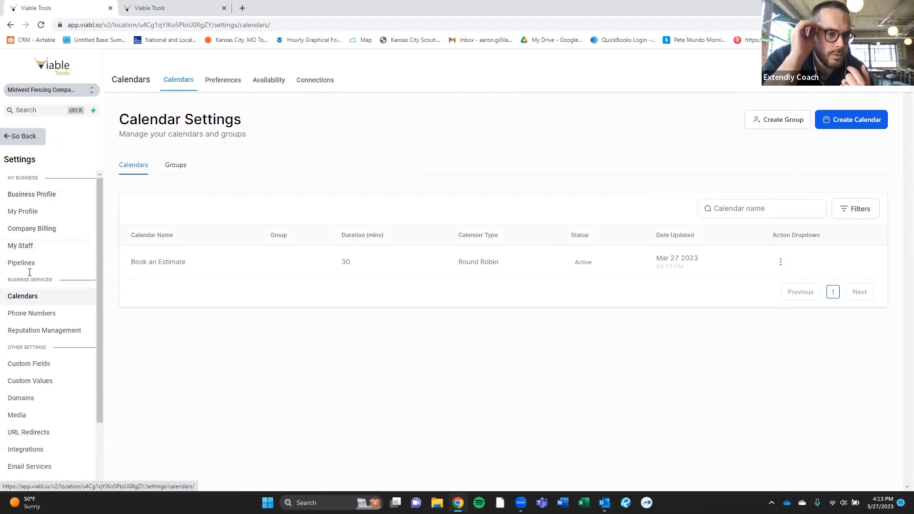
{"action": "left_click", "coordinate": [20, 137]}
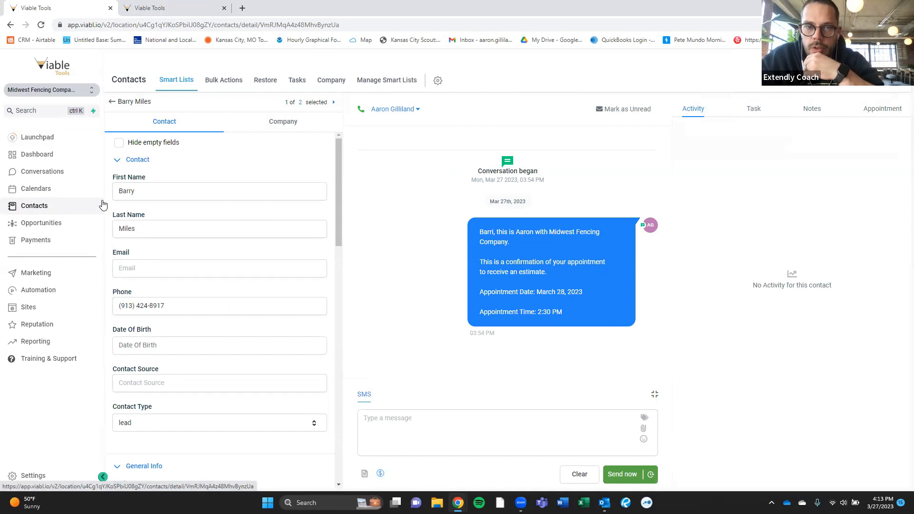
- Open the confirmed Mar 28 appointment for editing and expand its Additional Preferences
{"action": "left_click", "coordinate": [886, 109]}
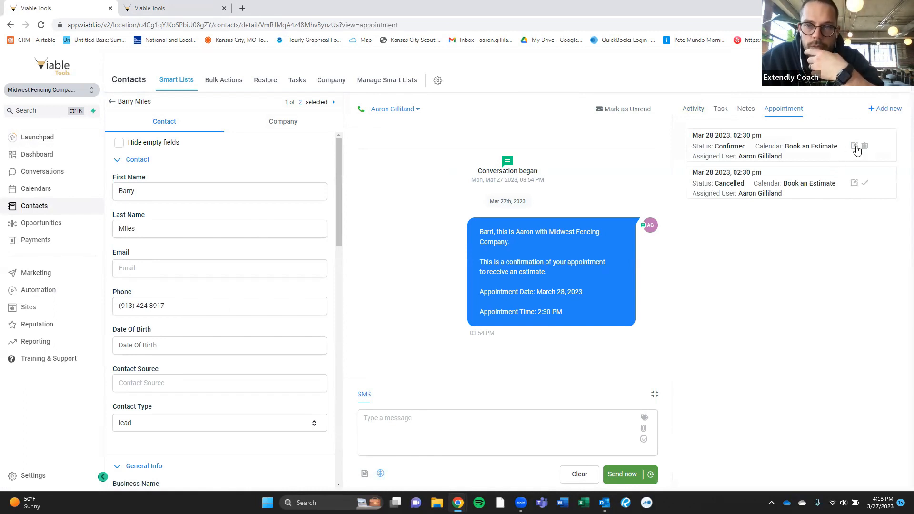
{"action": "left_click", "coordinate": [855, 146]}
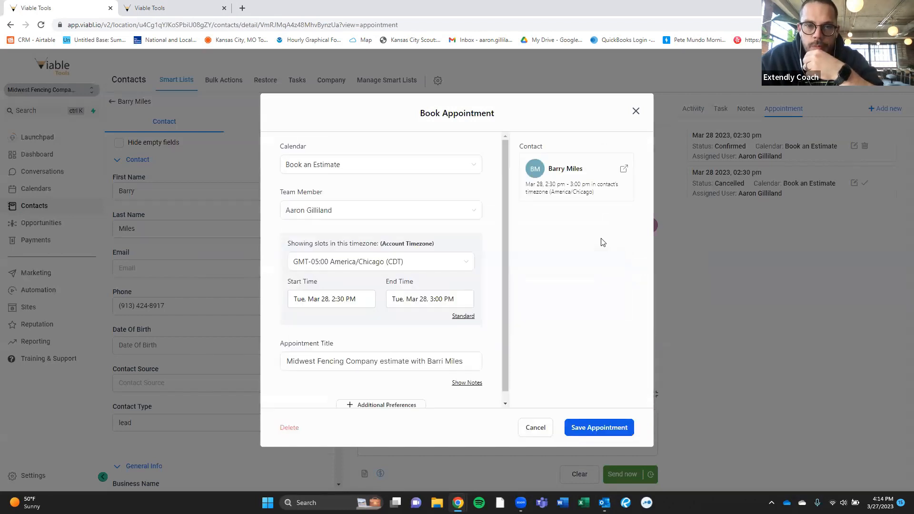
{"action": "scroll", "coordinate": [443, 279], "scroll_direction": "down", "scroll_amount": 1}
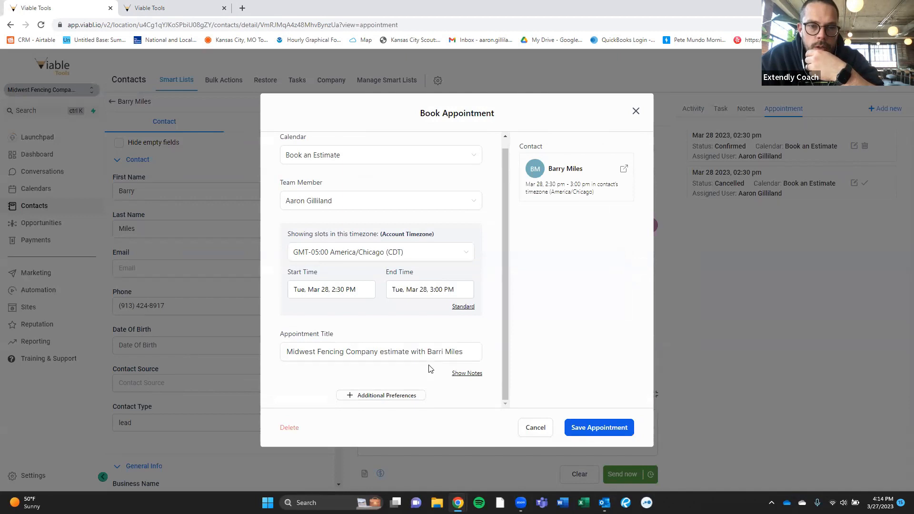
{"action": "left_click", "coordinate": [371, 396]}
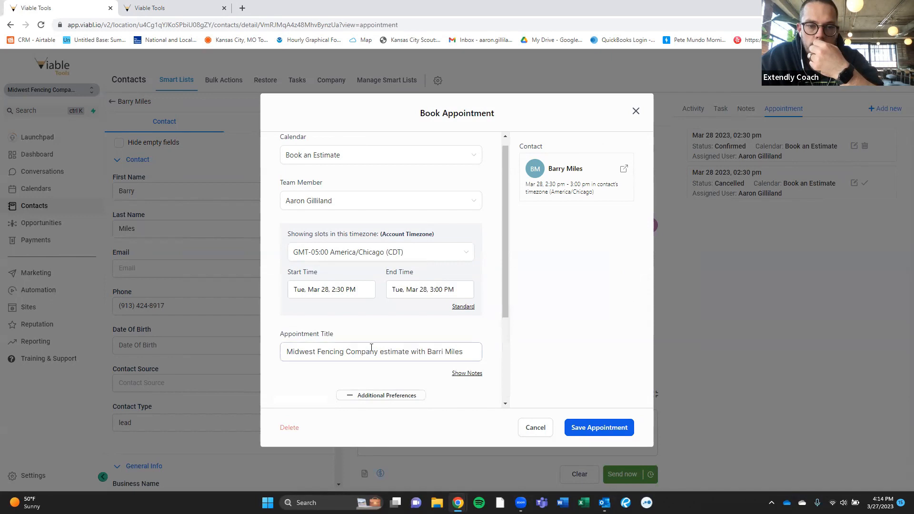
{"action": "scroll", "coordinate": [370, 350], "scroll_direction": "down", "scroll_amount": 3}
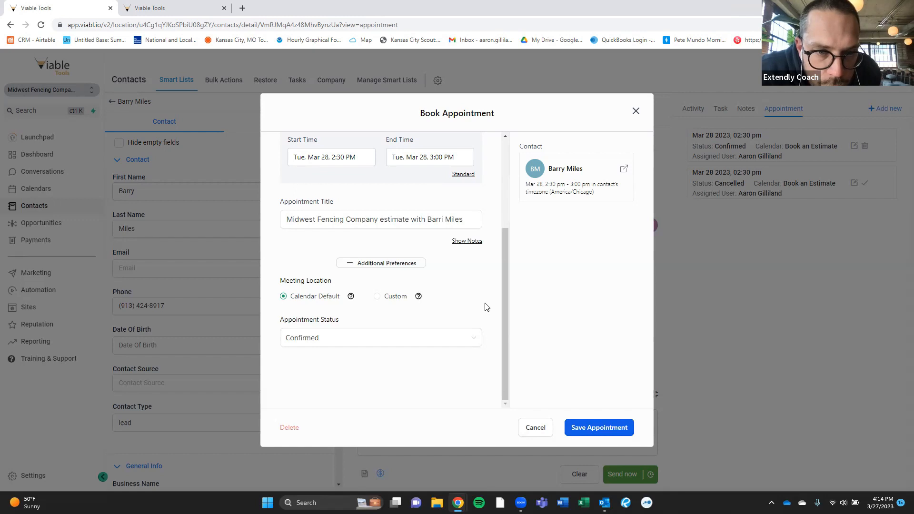
{"action": "left_click", "coordinate": [464, 241]}
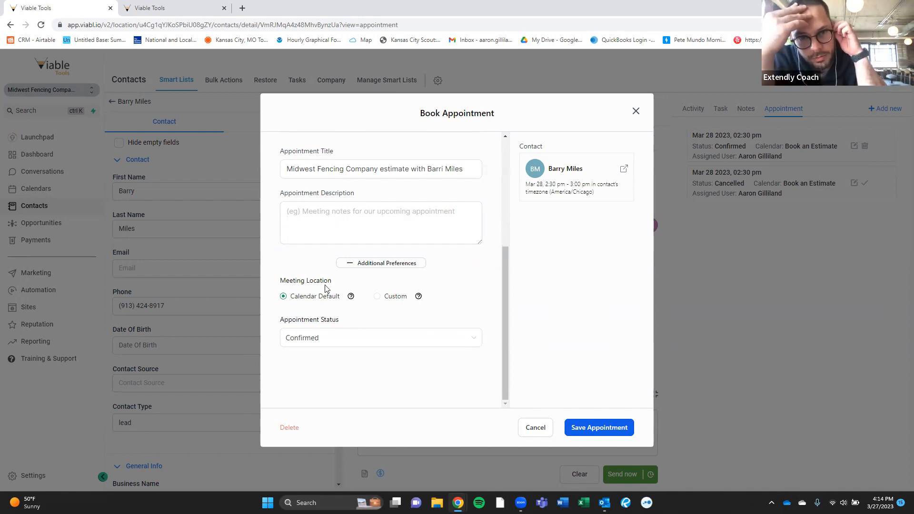
- Set a Custom meeting location of {{contact.full_address}} and save the appointment
{"action": "left_click", "coordinate": [380, 299]}
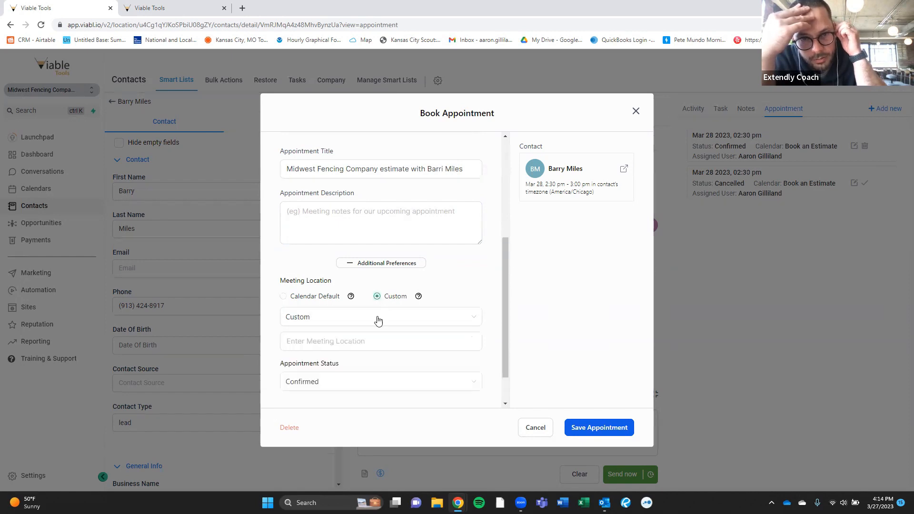
{"action": "scroll", "coordinate": [369, 312], "scroll_direction": "down", "scroll_amount": 1}
{"action": "left_click", "coordinate": [363, 303]}
{"action": "type", "text": "{{contact.full_address}}"}
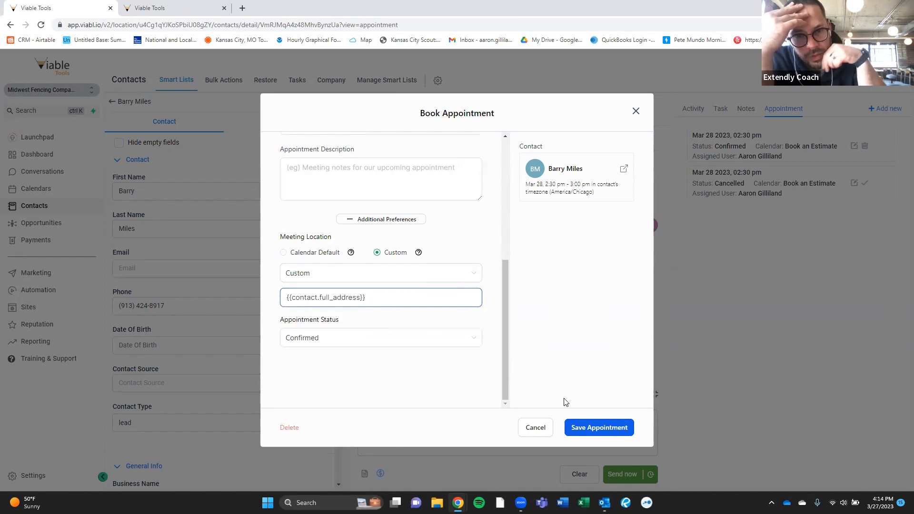
{"action": "left_click", "coordinate": [611, 431]}
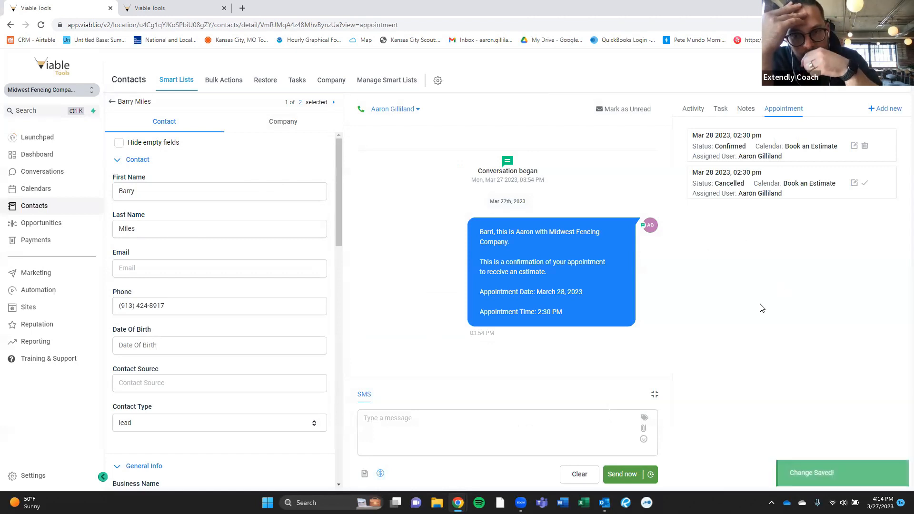
{"action": "mouse_move", "coordinate": [605, 503]}
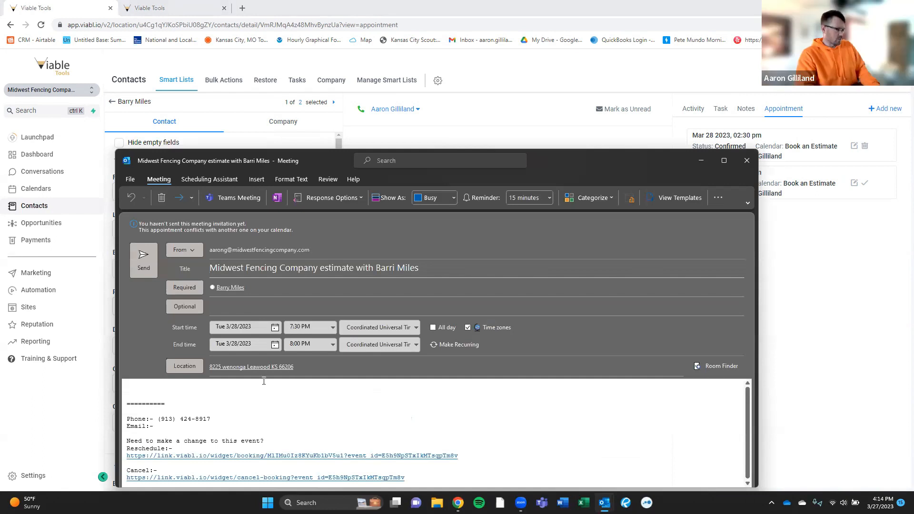
- Check that the invite's Location field shows the contact's street address, then close the invite
{"action": "triple_click", "coordinate": [221, 367]}
{"action": "left_click", "coordinate": [205, 386]}
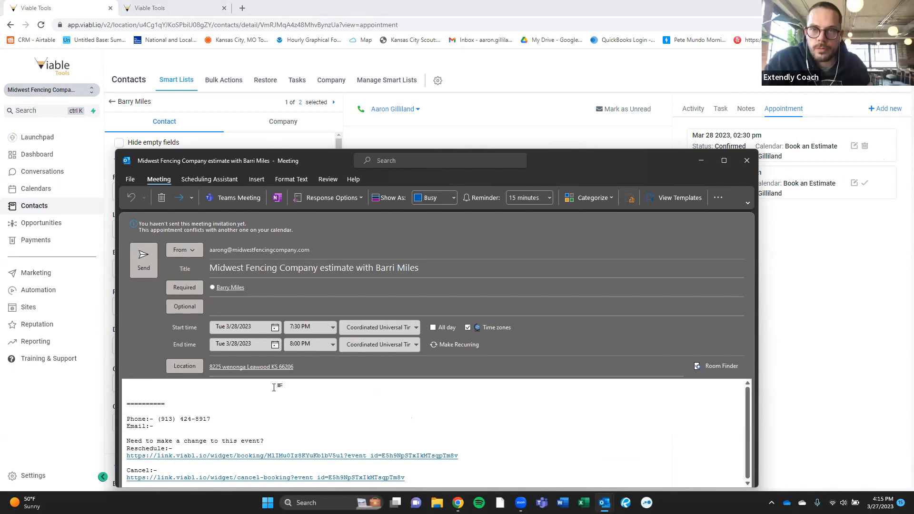
{"action": "left_click", "coordinate": [747, 162]}
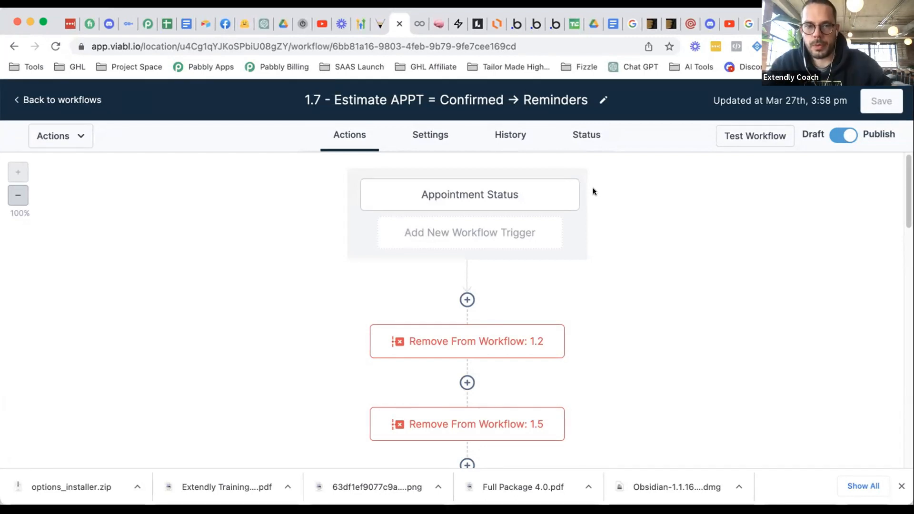
{"action": "scroll", "coordinate": [603, 245], "scroll_direction": "down", "scroll_amount": 4}
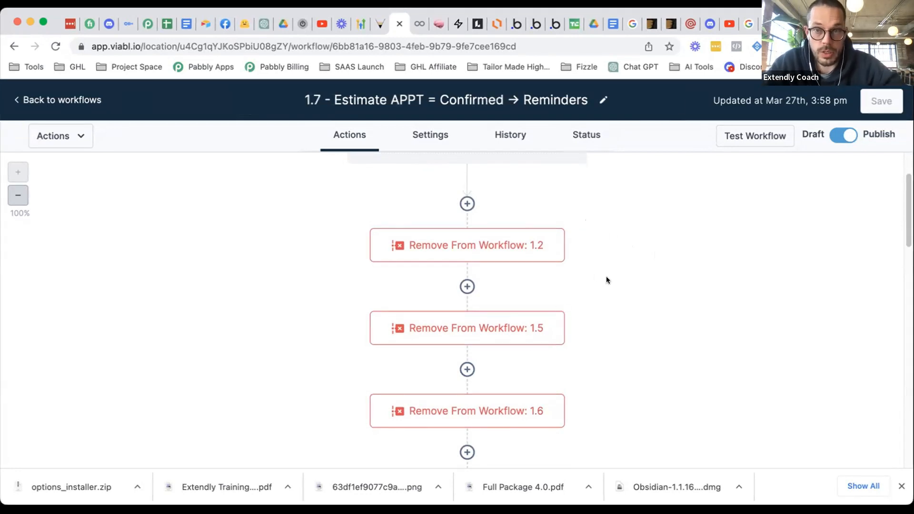
{"action": "scroll", "coordinate": [635, 270], "scroll_direction": "down", "scroll_amount": 1}
{"action": "scroll", "coordinate": [635, 271], "scroll_direction": "down", "scroll_amount": 7}
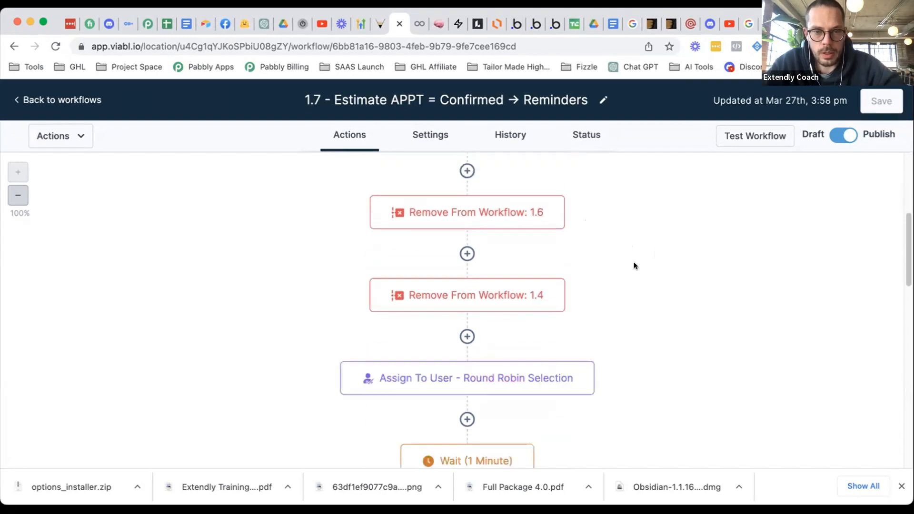
{"action": "scroll", "coordinate": [593, 287], "scroll_direction": "down", "scroll_amount": 1}
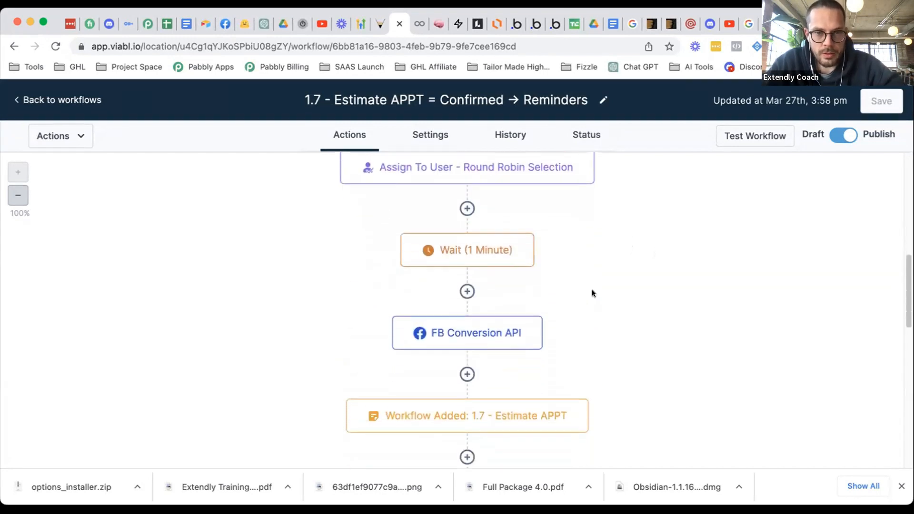
{"action": "scroll", "coordinate": [610, 256], "scroll_direction": "down", "scroll_amount": 4}
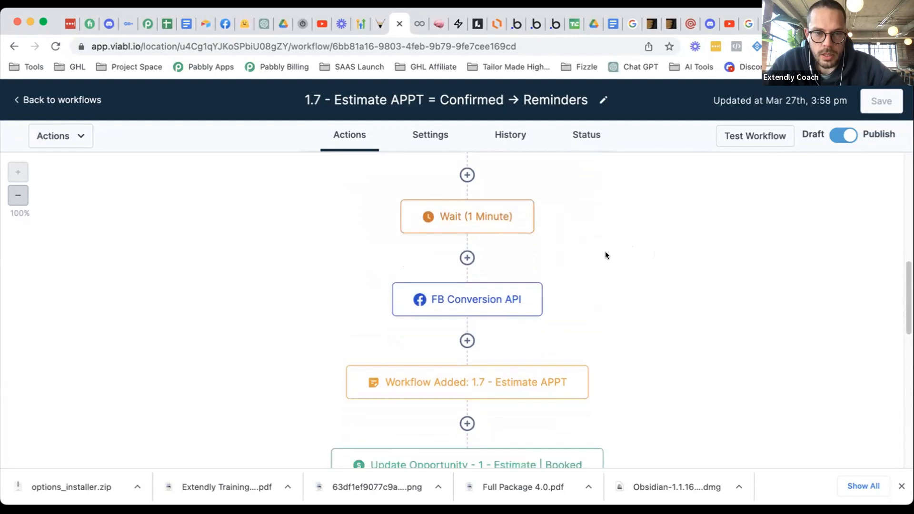
{"action": "scroll", "coordinate": [562, 312], "scroll_direction": "down", "scroll_amount": 4}
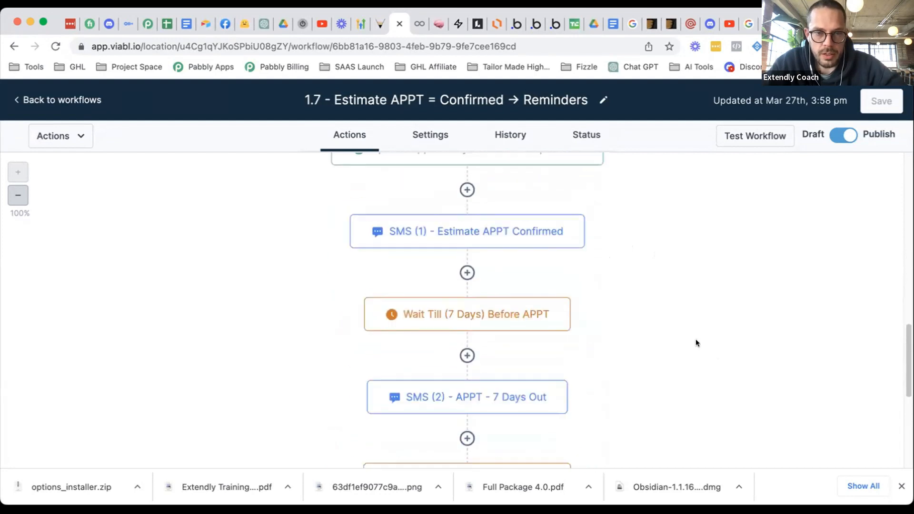
{"action": "scroll", "coordinate": [536, 327], "scroll_direction": "down", "scroll_amount": 4}
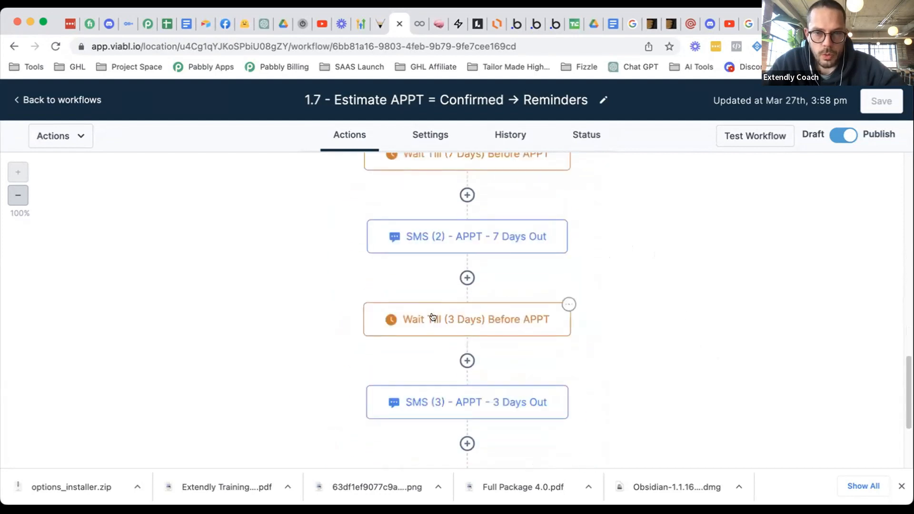
{"action": "scroll", "coordinate": [613, 316], "scroll_direction": "down", "scroll_amount": 4}
{"action": "scroll", "coordinate": [636, 312], "scroll_direction": "up", "scroll_amount": 5}
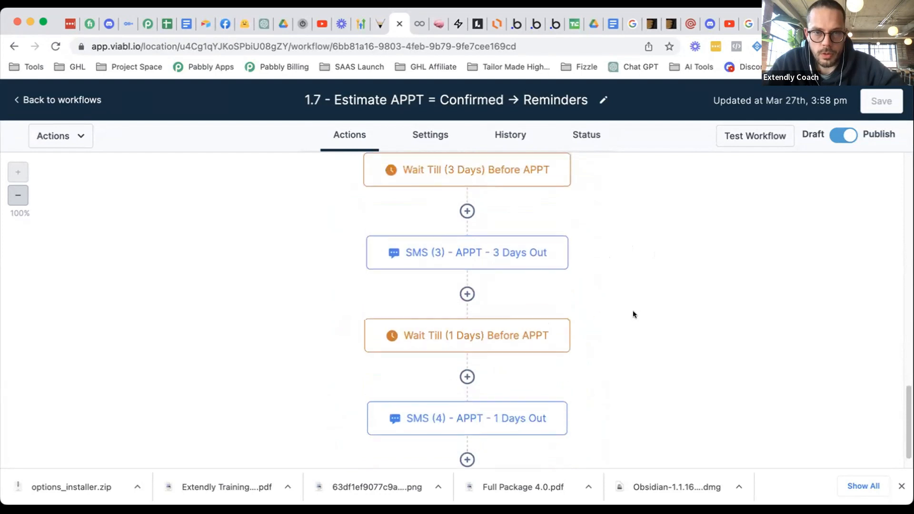
{"action": "scroll", "coordinate": [625, 313], "scroll_direction": "up", "scroll_amount": 5}
{"action": "scroll", "coordinate": [523, 364], "scroll_direction": "down", "scroll_amount": 1}
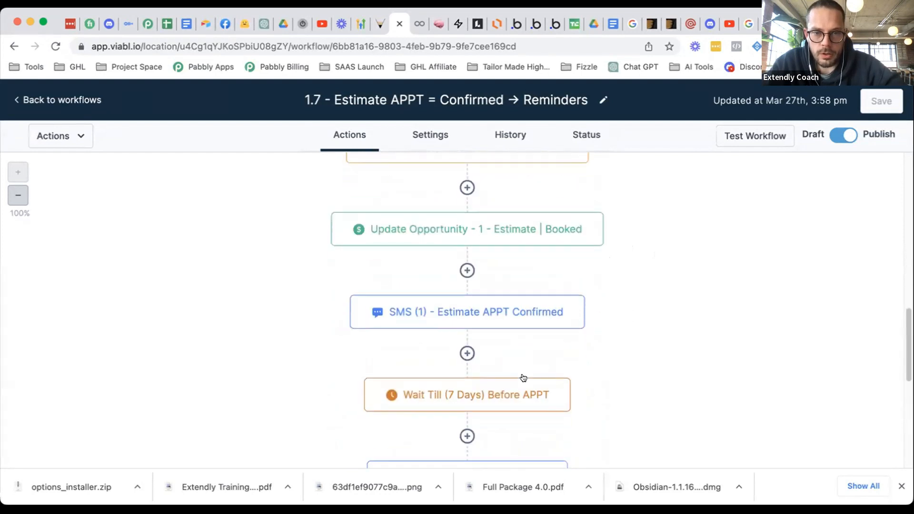
{"action": "left_click", "coordinate": [524, 389]}
{"action": "scroll", "coordinate": [604, 352], "scroll_direction": "down", "scroll_amount": 3}
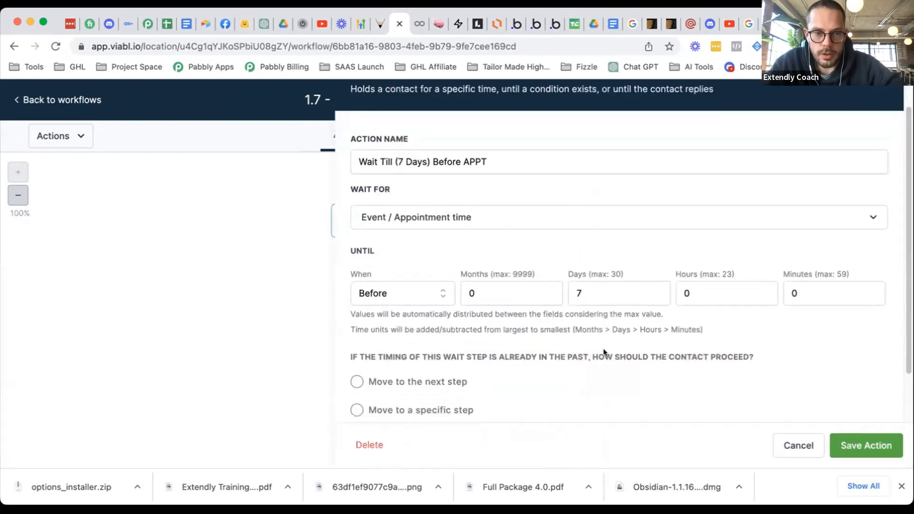
{"action": "scroll", "coordinate": [604, 353], "scroll_direction": "down", "scroll_amount": 1}
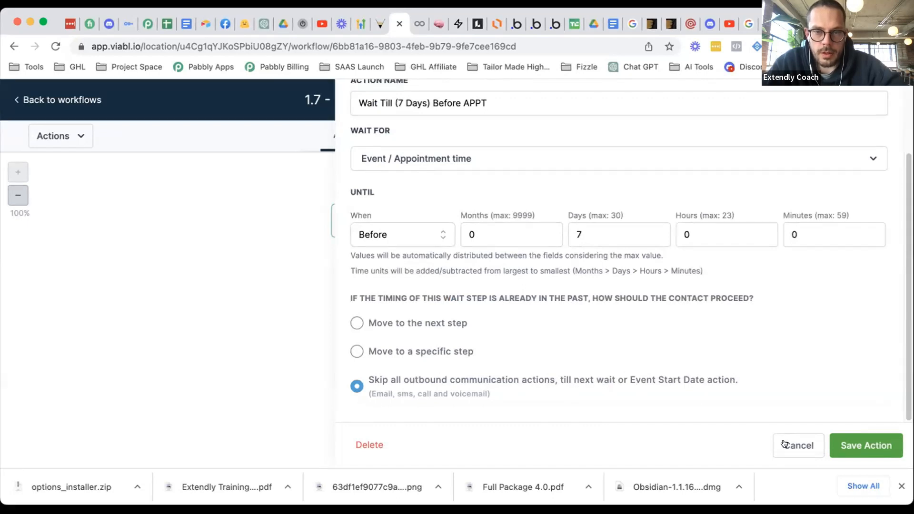
{"action": "scroll", "coordinate": [634, 364], "scroll_direction": "up", "scroll_amount": 1}
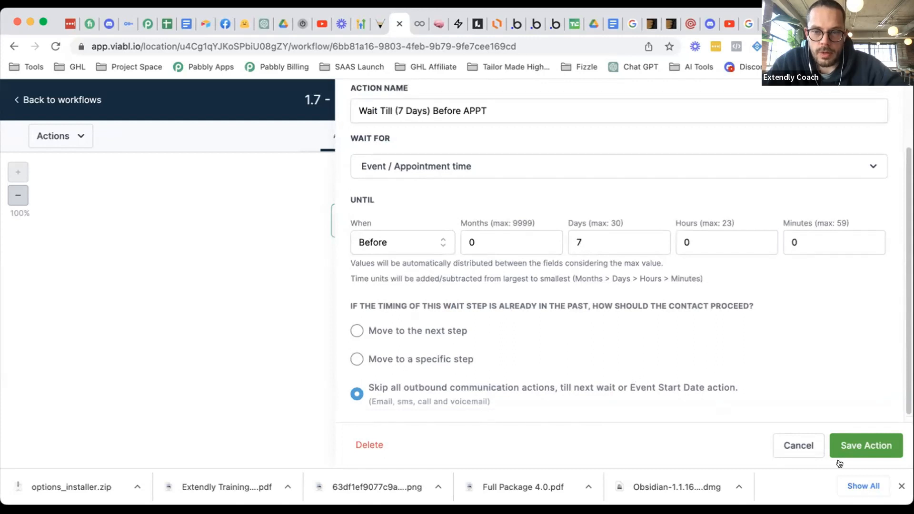
{"action": "left_click", "coordinate": [799, 446]}
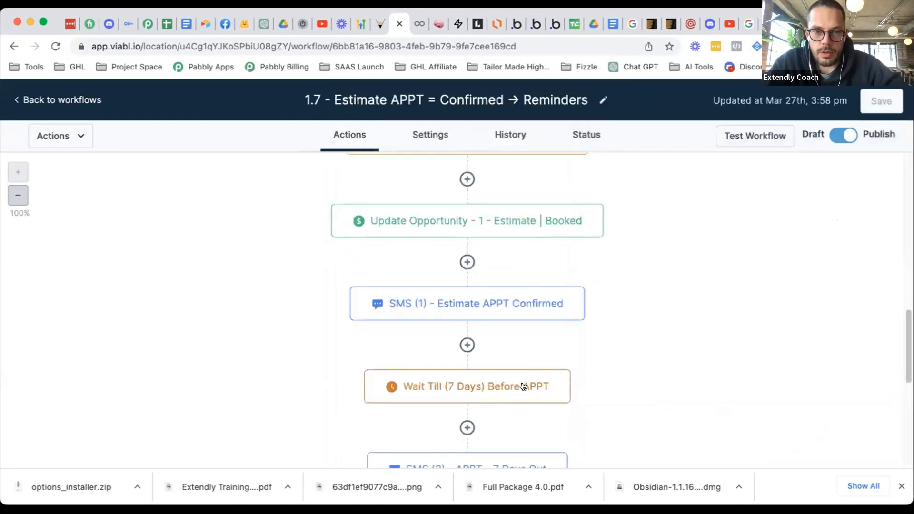
{"action": "scroll", "coordinate": [524, 386], "scroll_direction": "down", "scroll_amount": 1}
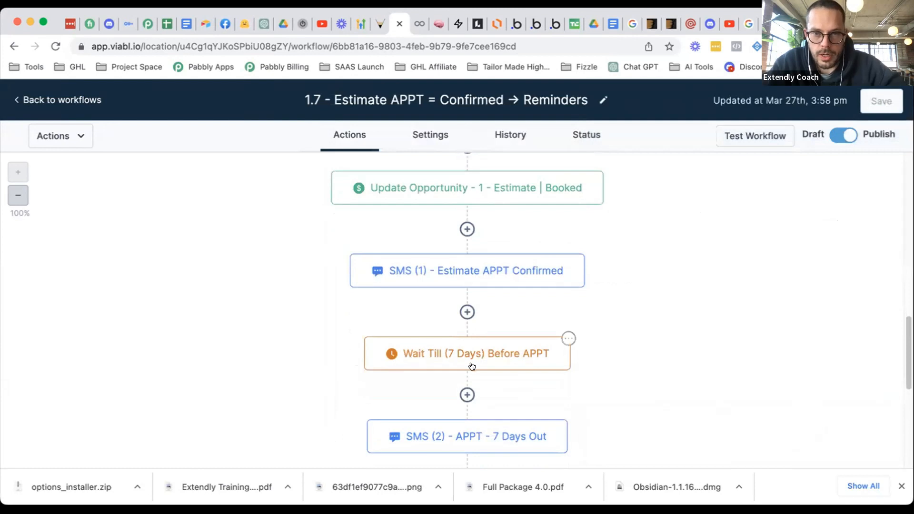
{"action": "scroll", "coordinate": [524, 334], "scroll_direction": "down", "scroll_amount": 1}
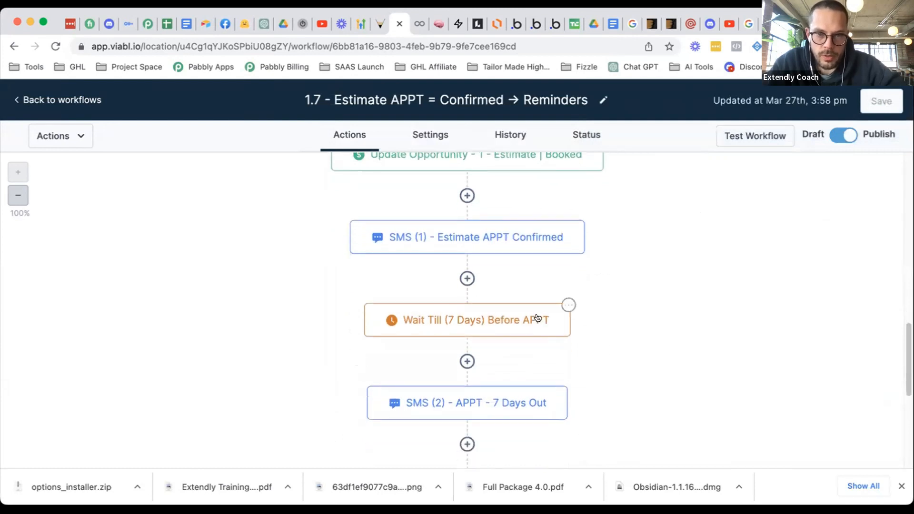
{"action": "scroll", "coordinate": [584, 305], "scroll_direction": "down", "scroll_amount": 1}
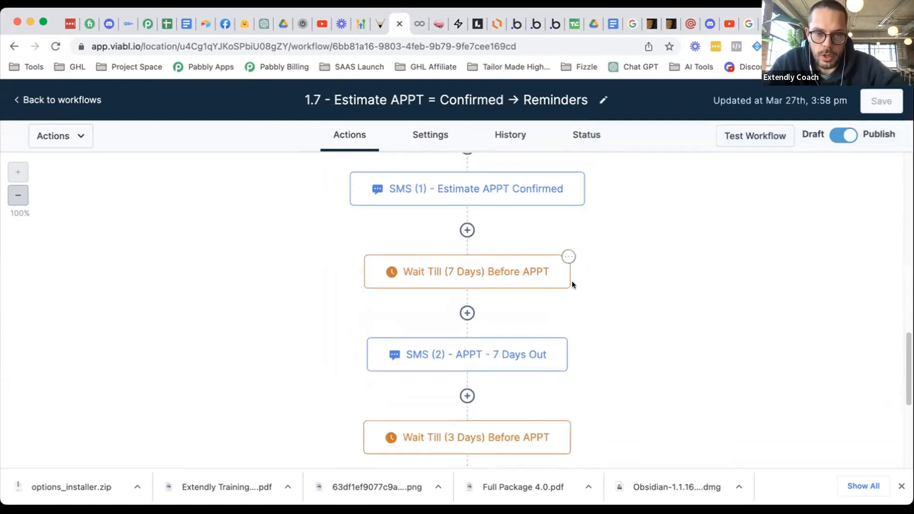
{"action": "scroll", "coordinate": [498, 412], "scroll_direction": "down", "scroll_amount": 1}
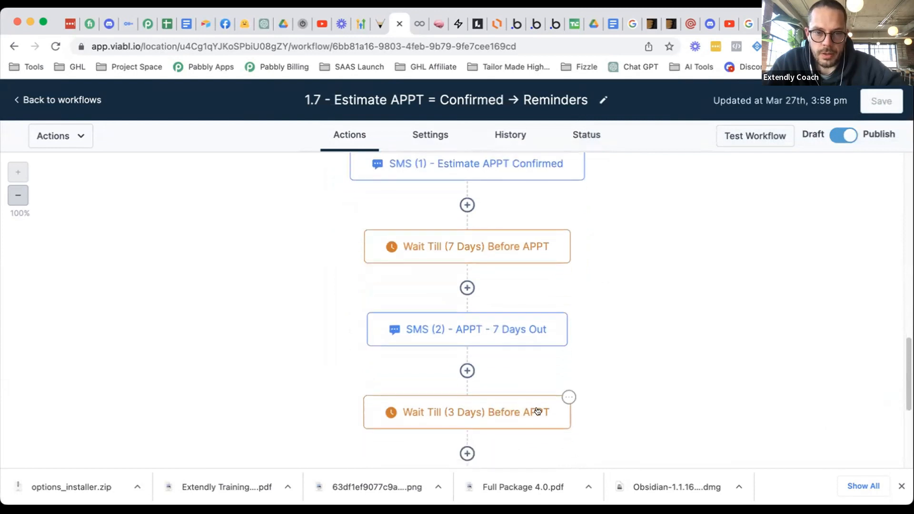
{"action": "scroll", "coordinate": [505, 388], "scroll_direction": "down", "scroll_amount": 1}
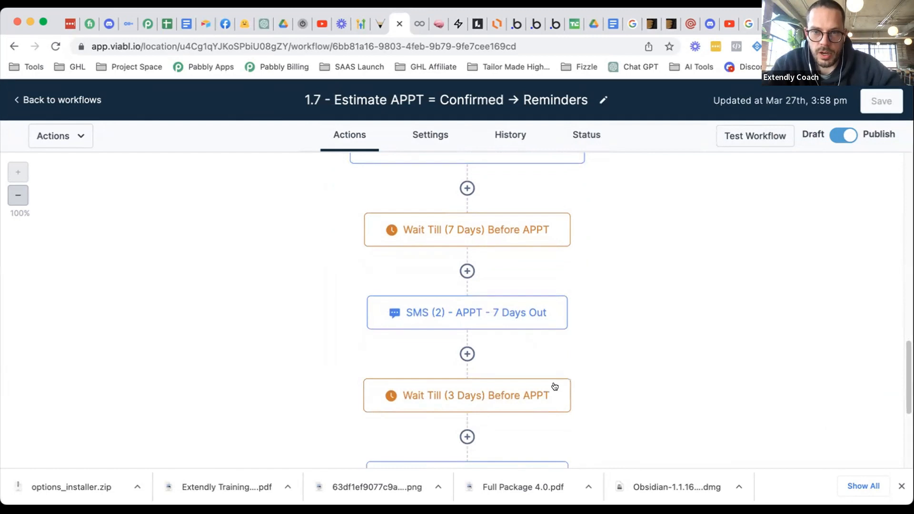
{"action": "scroll", "coordinate": [593, 303], "scroll_direction": "down", "scroll_amount": 4}
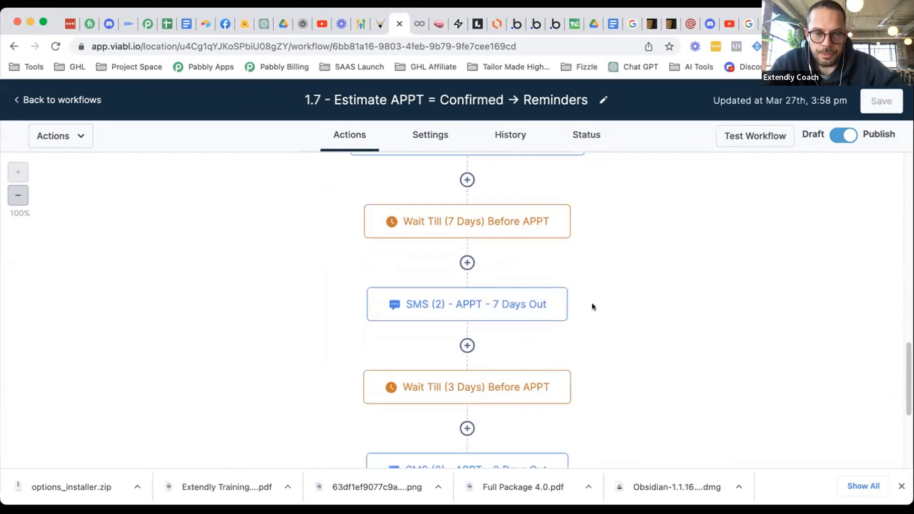
{"action": "scroll", "coordinate": [593, 305], "scroll_direction": "up", "scroll_amount": 7}
{"action": "scroll", "coordinate": [627, 294], "scroll_direction": "down", "scroll_amount": 10}
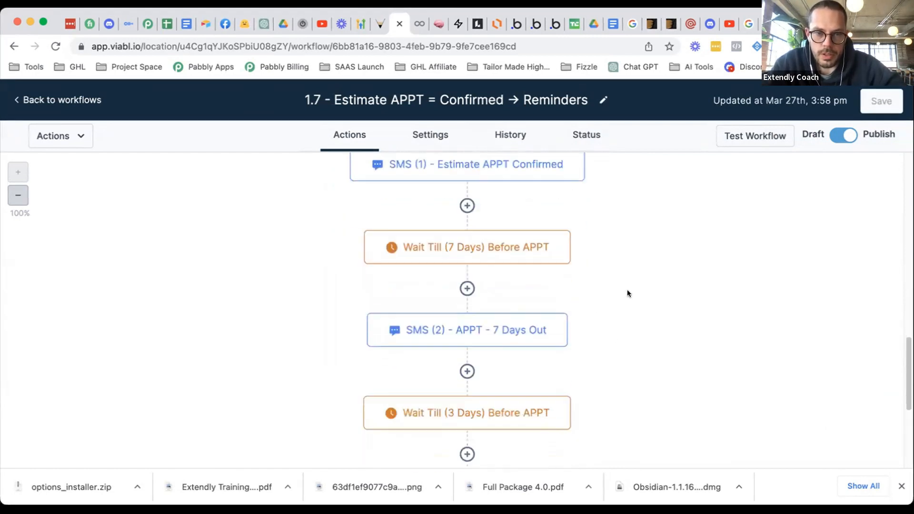
{"action": "scroll", "coordinate": [628, 293], "scroll_direction": "down", "scroll_amount": 4}
{"action": "scroll", "coordinate": [627, 290], "scroll_direction": "down", "scroll_amount": 3}
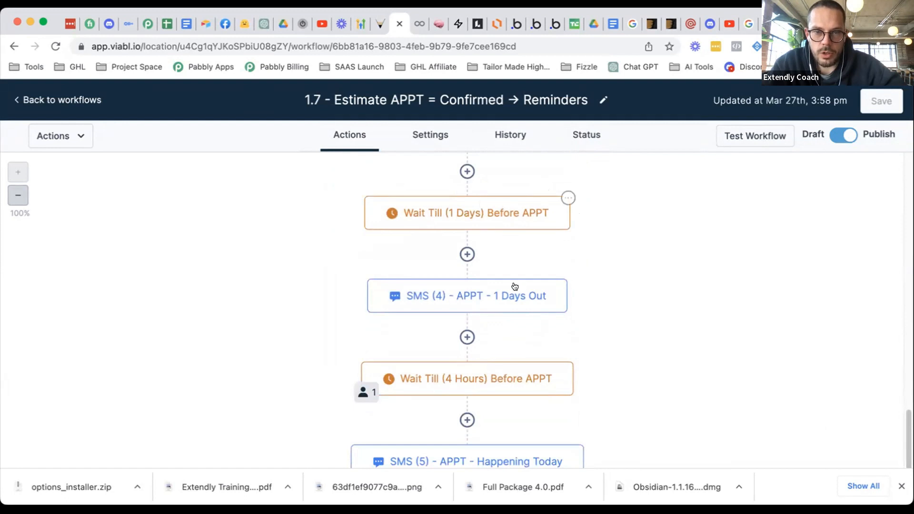
{"action": "left_click", "coordinate": [498, 298]}
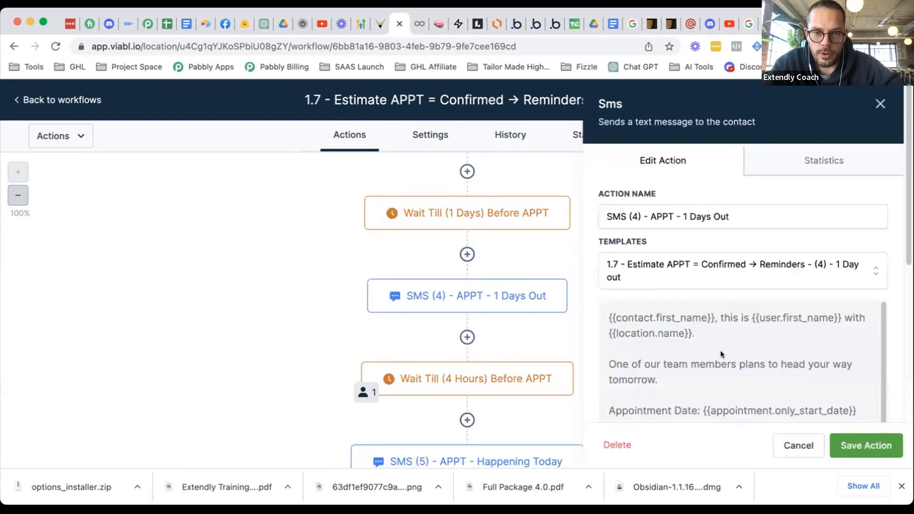
{"action": "scroll", "coordinate": [721, 353], "scroll_direction": "down", "scroll_amount": 5}
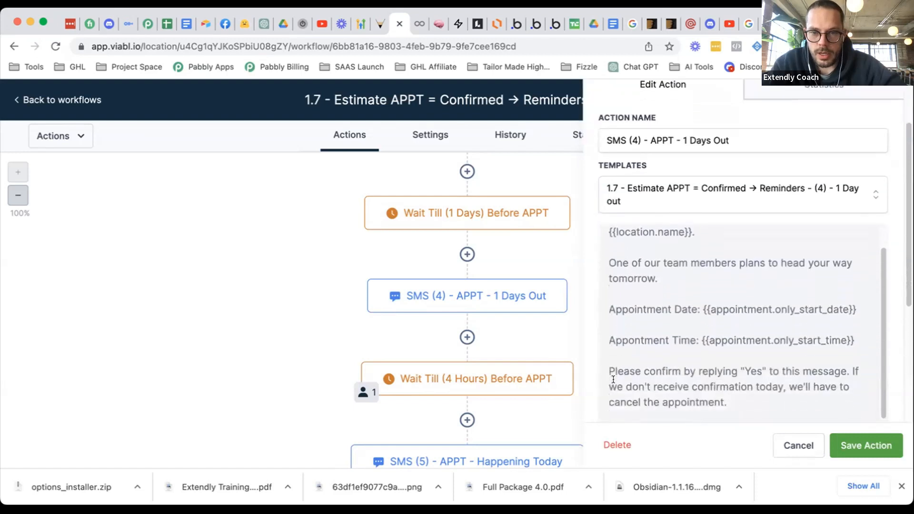
{"action": "left_click_drag", "start_coordinate": [610, 372], "coordinate": [727, 402]}
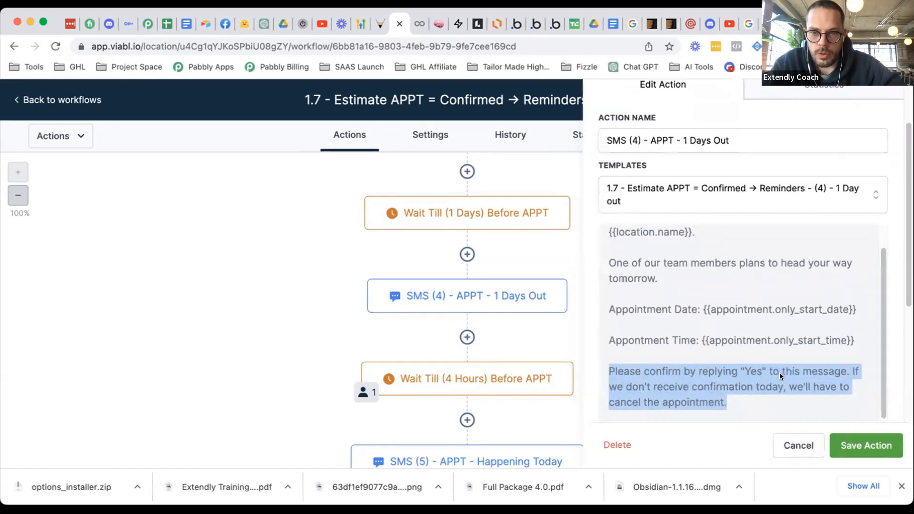
{"action": "left_click", "coordinate": [791, 446]}
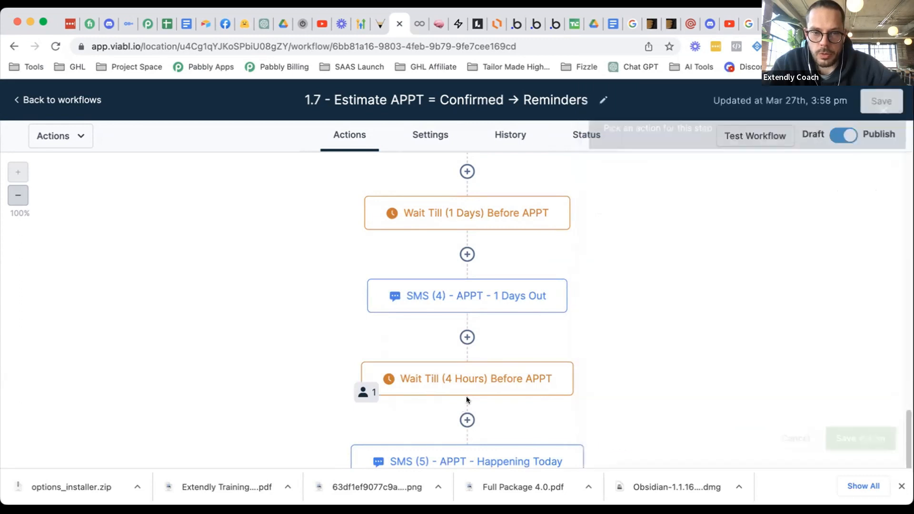
{"action": "scroll", "coordinate": [467, 386], "scroll_direction": "down", "scroll_amount": 3}
{"action": "scroll", "coordinate": [441, 399], "scroll_direction": "down", "scroll_amount": 5}
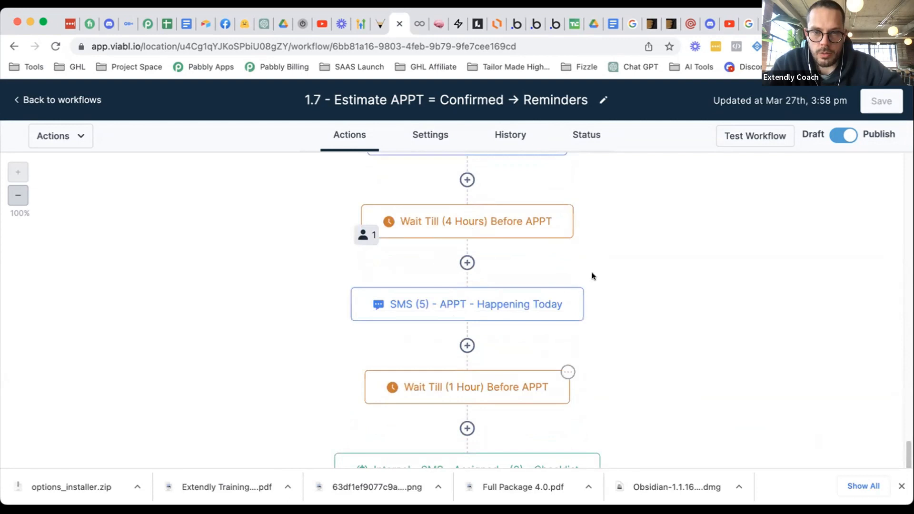
{"action": "scroll", "coordinate": [603, 301], "scroll_direction": "up", "scroll_amount": 1}
{"action": "scroll", "coordinate": [603, 301], "scroll_direction": "up", "scroll_amount": 4}
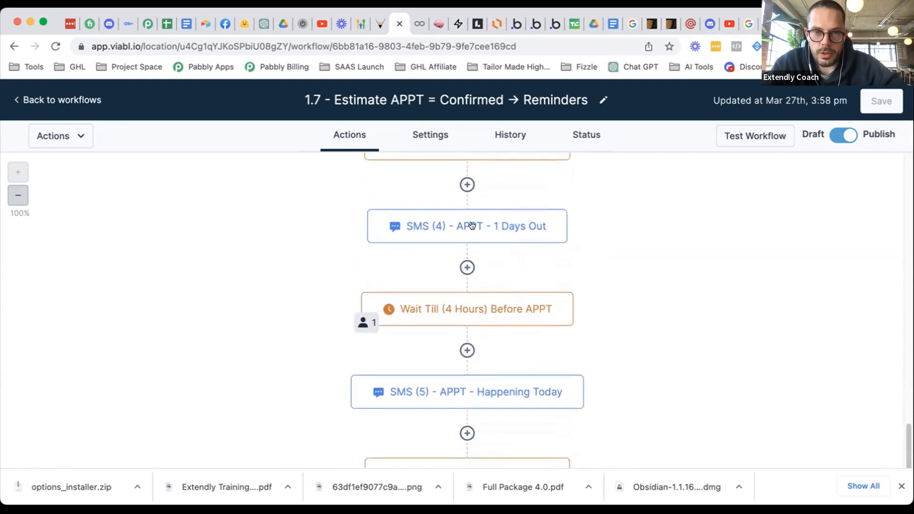
{"action": "scroll", "coordinate": [395, 300], "scroll_direction": "up", "scroll_amount": 1}
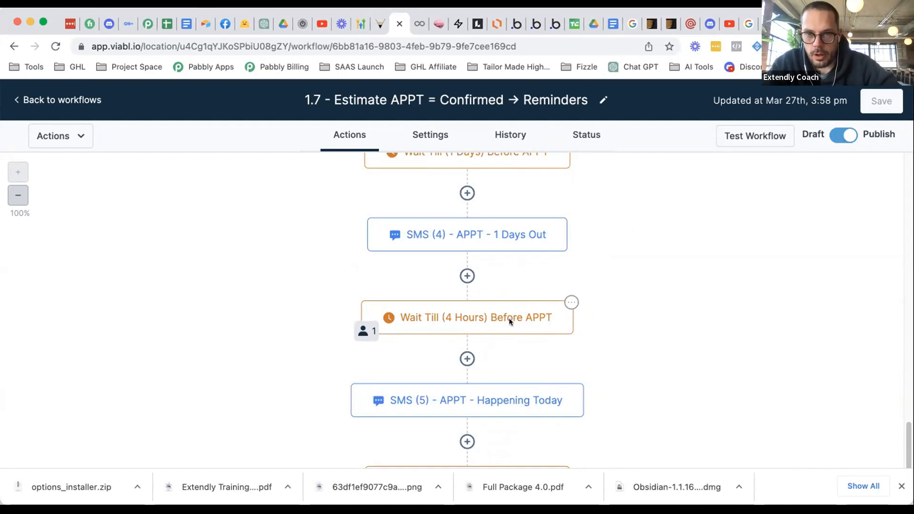
{"action": "scroll", "coordinate": [535, 296], "scroll_direction": "down", "scroll_amount": 5}
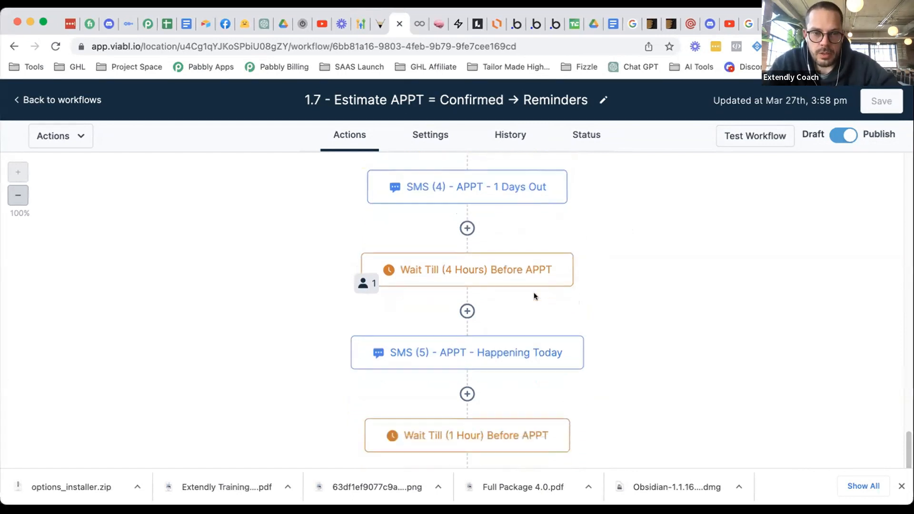
{"action": "scroll", "coordinate": [508, 234], "scroll_direction": "up", "scroll_amount": 4}
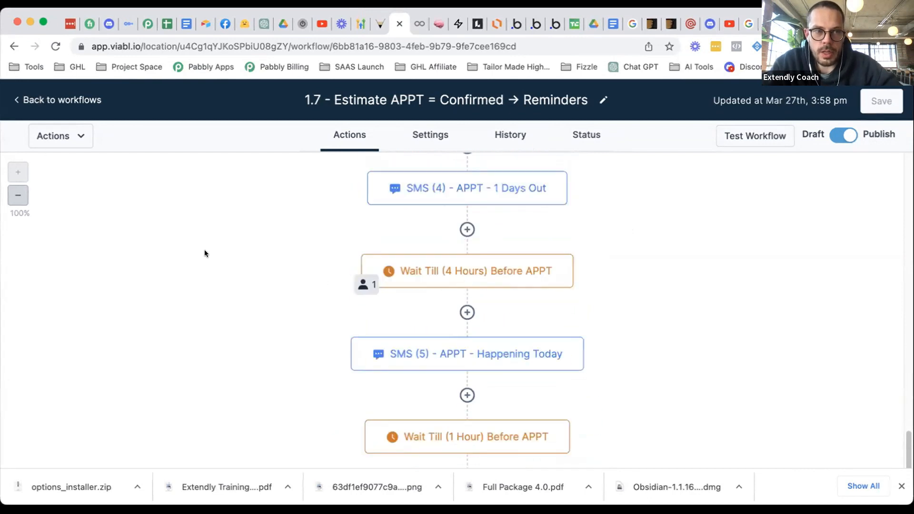
- Open the '1.7 - Estimate APPT = Confirmed → Reminders - copy' workflow from the workflows list
{"action": "left_click", "coordinate": [61, 99]}
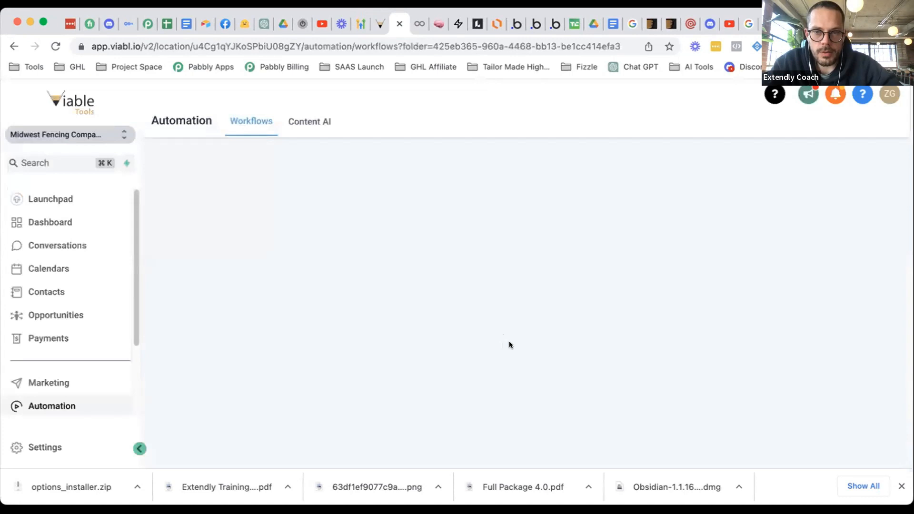
{"action": "scroll", "coordinate": [522, 351], "scroll_direction": "down", "scroll_amount": 15}
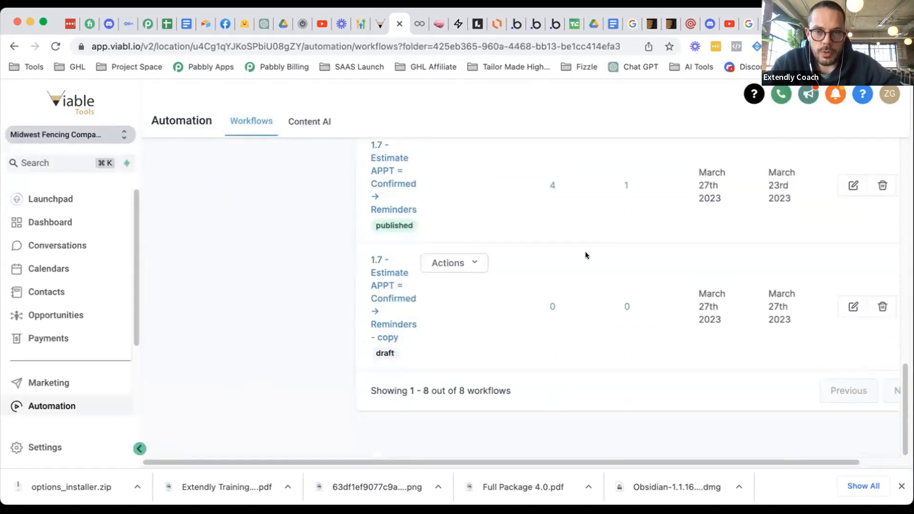
{"action": "left_click", "coordinate": [590, 250]}
- Open the Wait Till Contact Reply step's settings: waits for SMS (4) replies, 8-hour timeout
{"action": "scroll", "coordinate": [590, 293], "scroll_direction": "down", "scroll_amount": 10}
{"action": "scroll", "coordinate": [590, 298], "scroll_direction": "down", "scroll_amount": 20}
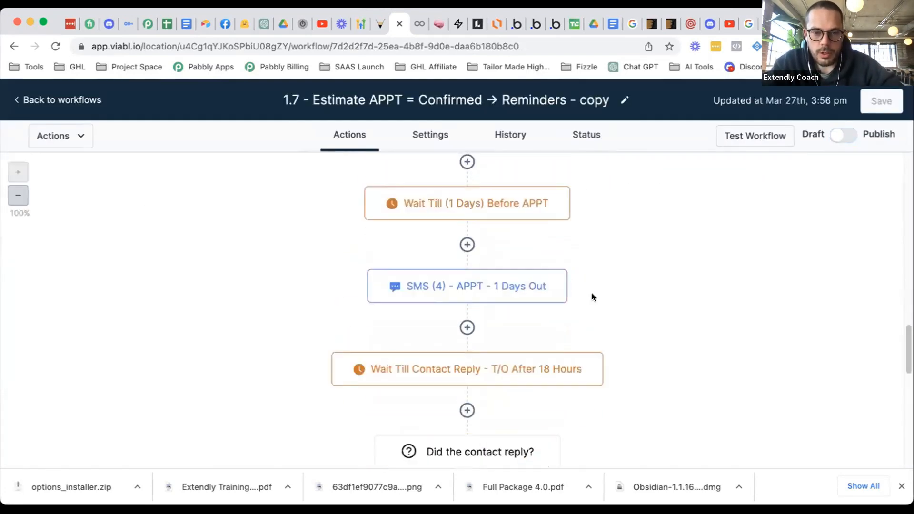
{"action": "scroll", "coordinate": [575, 281], "scroll_direction": "up", "scroll_amount": 5}
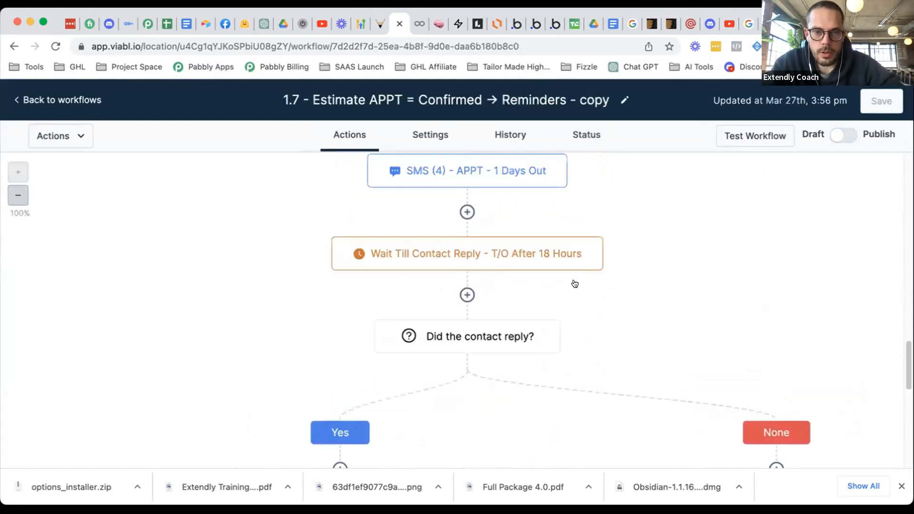
{"action": "scroll", "coordinate": [574, 281], "scroll_direction": "up", "scroll_amount": 2}
{"action": "scroll", "coordinate": [573, 360], "scroll_direction": "up", "scroll_amount": 5}
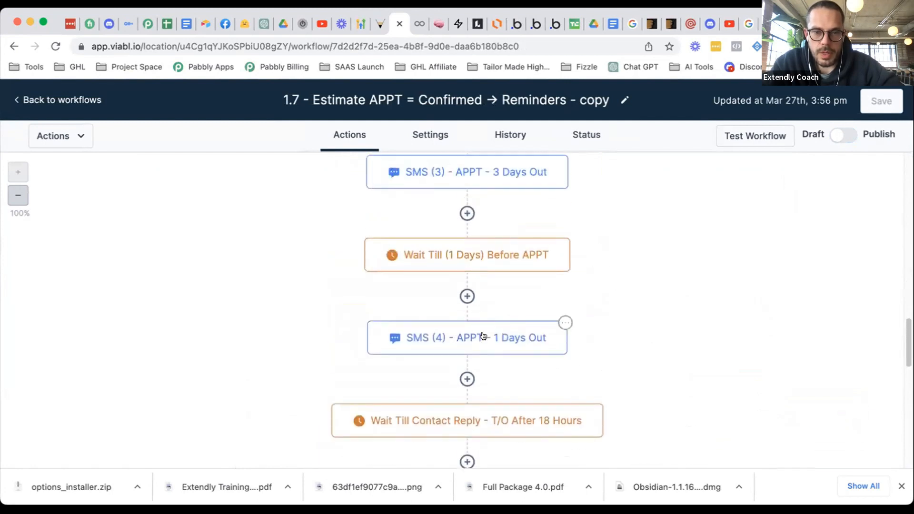
{"action": "scroll", "coordinate": [505, 328], "scroll_direction": "down", "scroll_amount": 2}
{"action": "scroll", "coordinate": [635, 297], "scroll_direction": "down", "scroll_amount": 15}
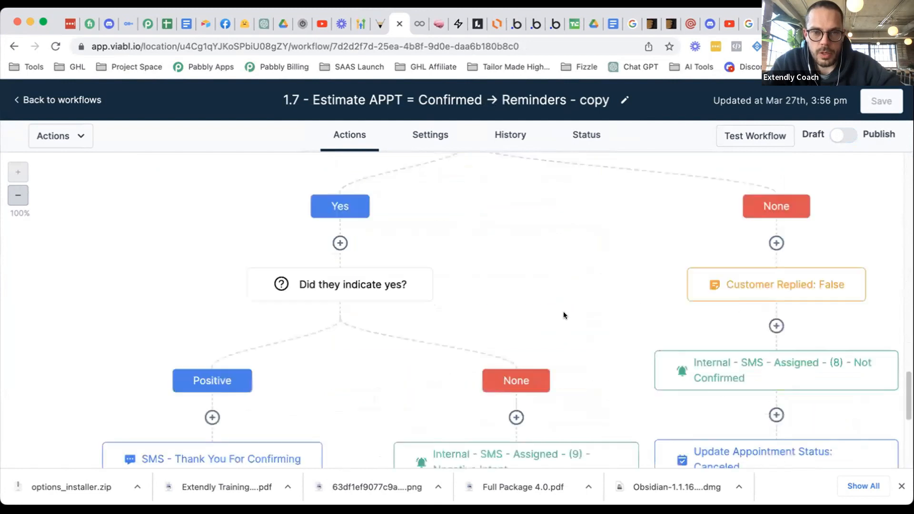
{"action": "scroll", "coordinate": [564, 311], "scroll_direction": "up", "scroll_amount": 14}
{"action": "left_click", "coordinate": [513, 374]}
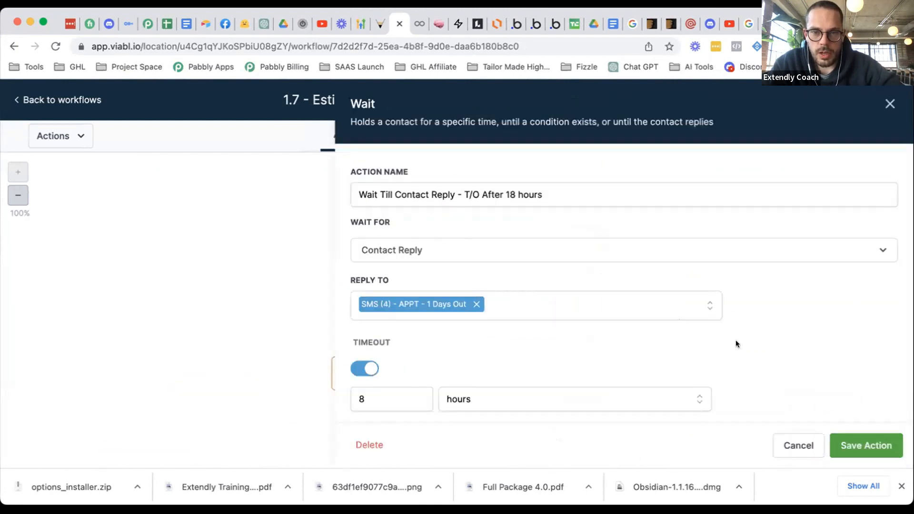
{"action": "left_click", "coordinate": [799, 445]}
{"action": "scroll", "coordinate": [420, 378], "scroll_direction": "down", "scroll_amount": 2}
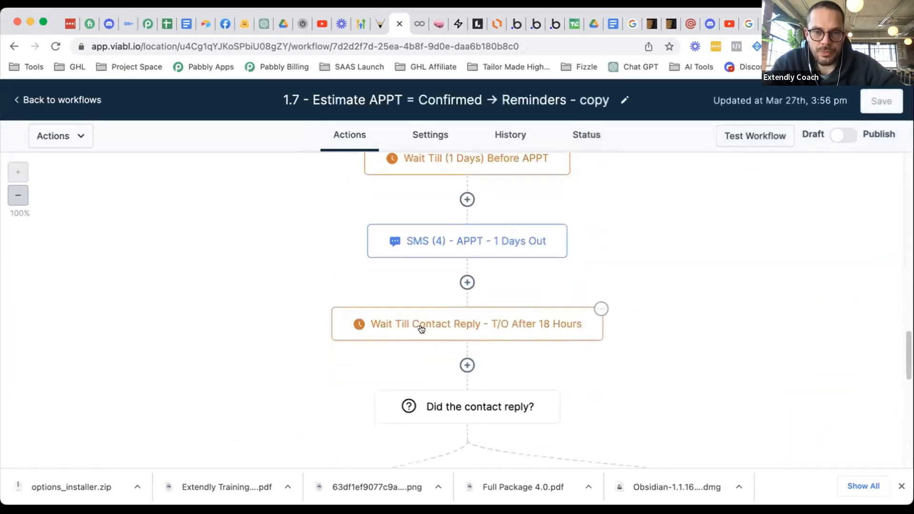
{"action": "scroll", "coordinate": [428, 317], "scroll_direction": "up", "scroll_amount": 3}
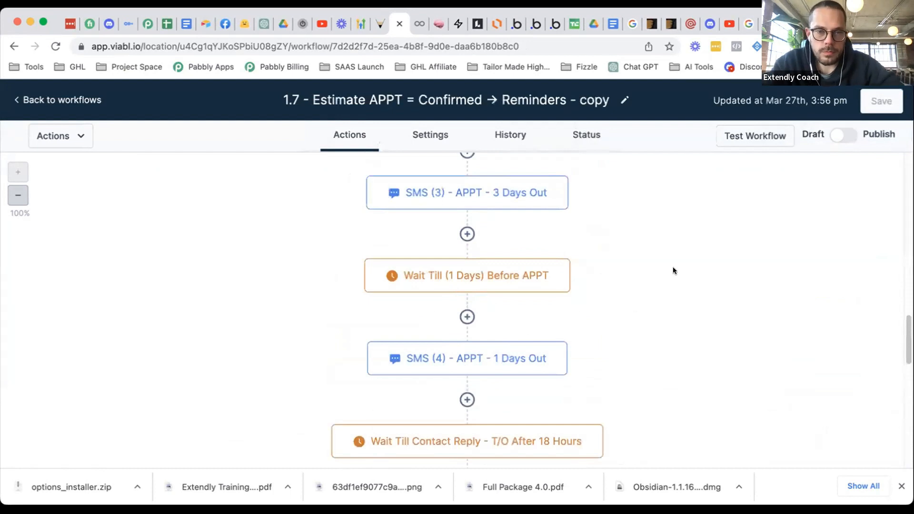
{"action": "scroll", "coordinate": [574, 253], "scroll_direction": "up", "scroll_amount": 8}
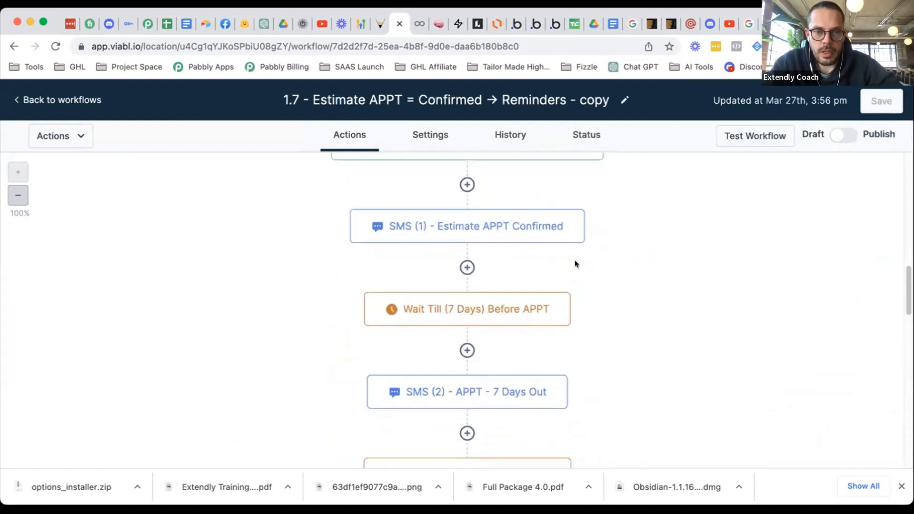
{"action": "scroll", "coordinate": [574, 267], "scroll_direction": "up", "scroll_amount": 3}
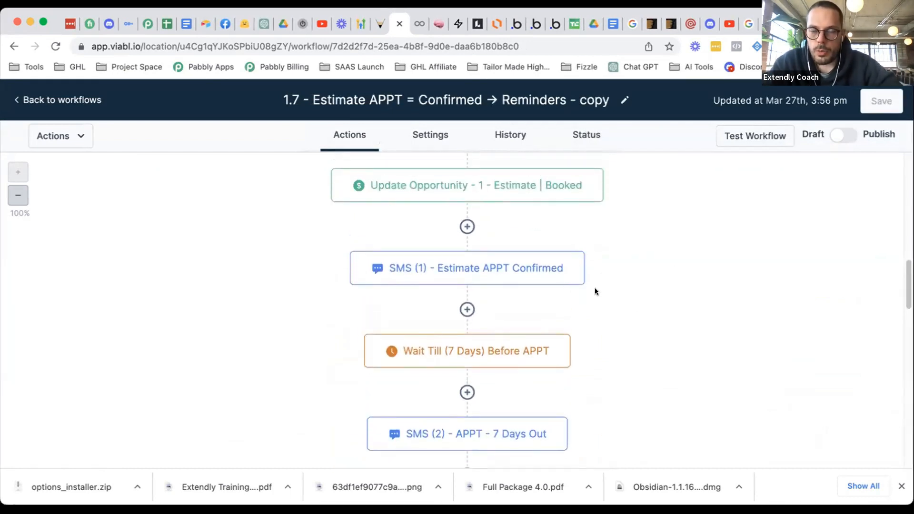
{"action": "scroll", "coordinate": [595, 290], "scroll_direction": "up", "scroll_amount": 1}
{"action": "scroll", "coordinate": [595, 294], "scroll_direction": "up", "scroll_amount": 1}
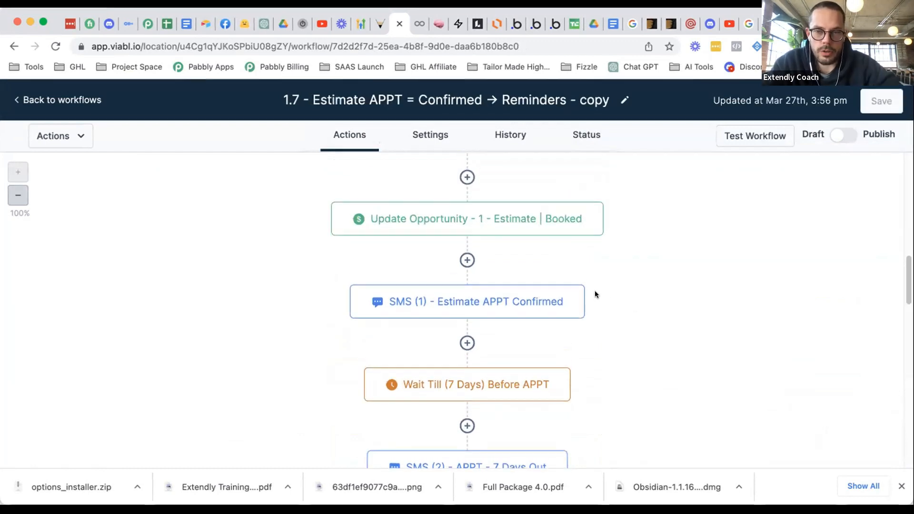
{"action": "scroll", "coordinate": [633, 293], "scroll_direction": "down", "scroll_amount": 2}
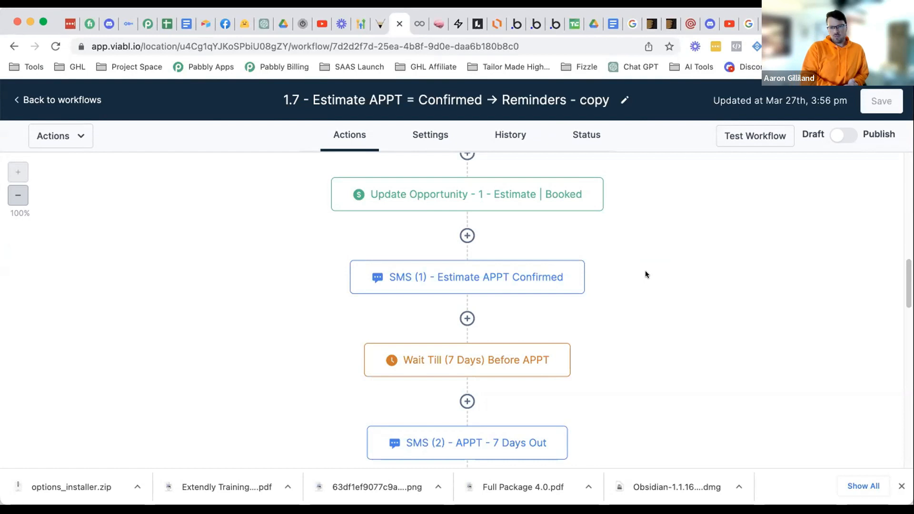
{"action": "scroll", "coordinate": [645, 274], "scroll_direction": "down", "scroll_amount": 2}
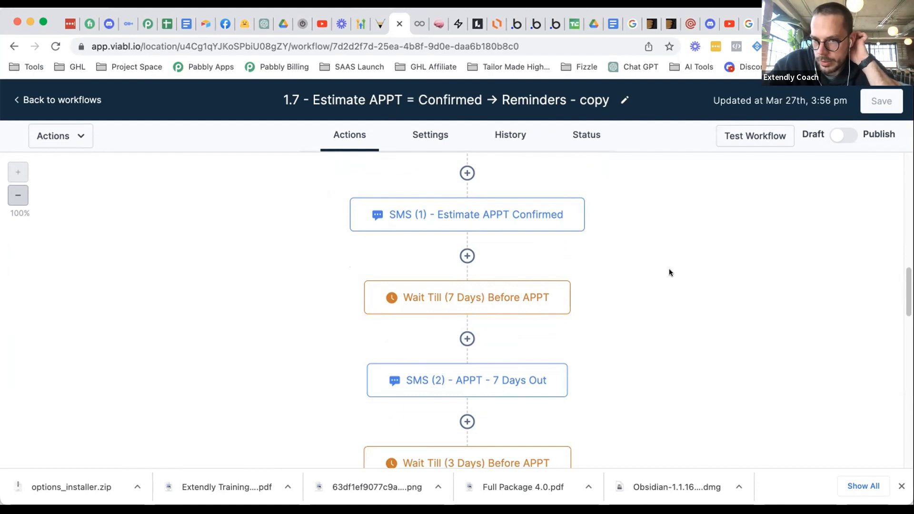
{"action": "scroll", "coordinate": [531, 271], "scroll_direction": "up", "scroll_amount": 2}
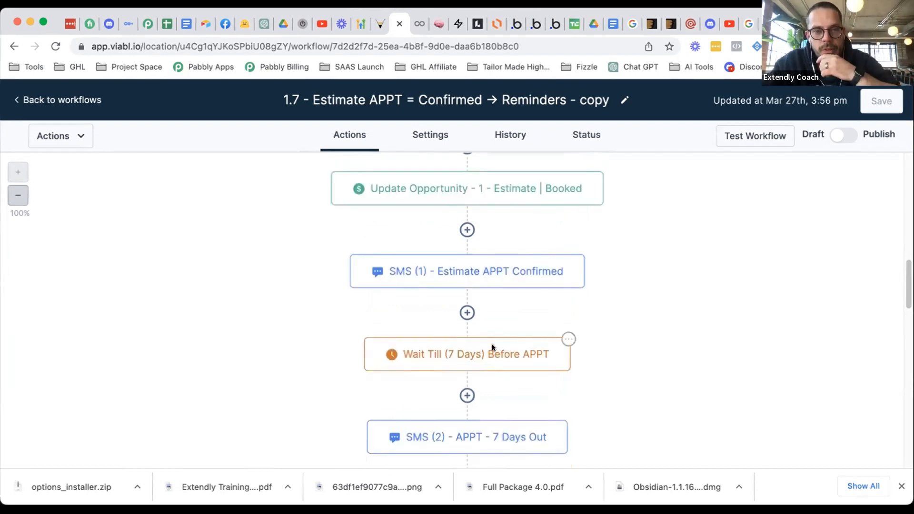
{"action": "scroll", "coordinate": [492, 341], "scroll_direction": "up", "scroll_amount": 2}
{"action": "scroll", "coordinate": [493, 336], "scroll_direction": "up", "scroll_amount": 8}
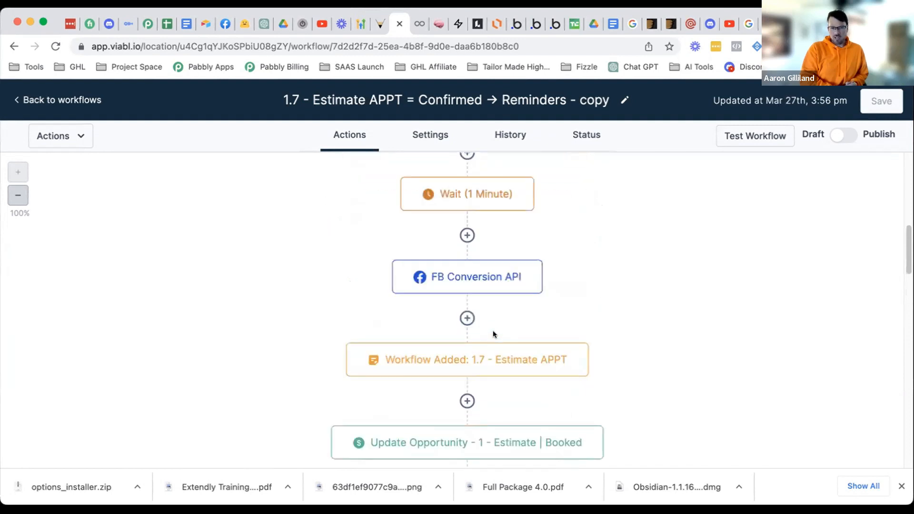
{"action": "scroll", "coordinate": [496, 333], "scroll_direction": "down", "scroll_amount": 7}
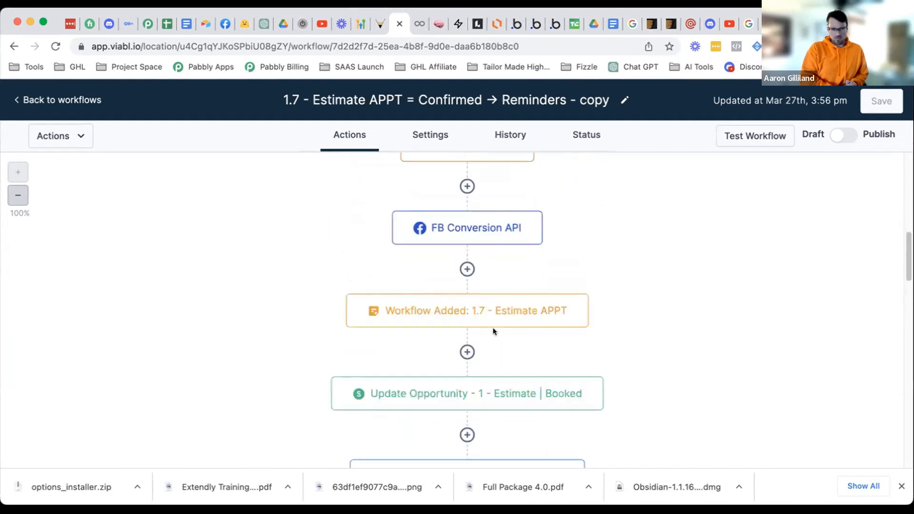
{"action": "scroll", "coordinate": [493, 326], "scroll_direction": "down", "scroll_amount": 3}
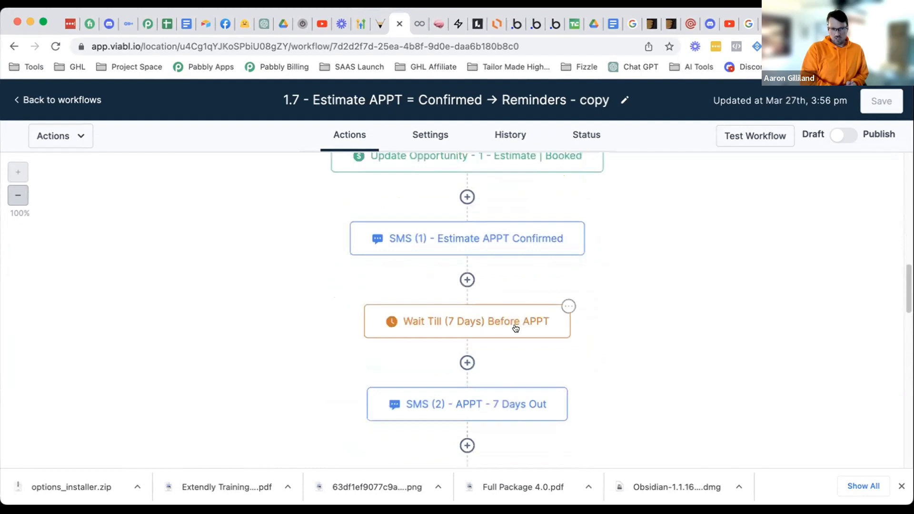
{"action": "scroll", "coordinate": [516, 328], "scroll_direction": "up", "scroll_amount": 1}
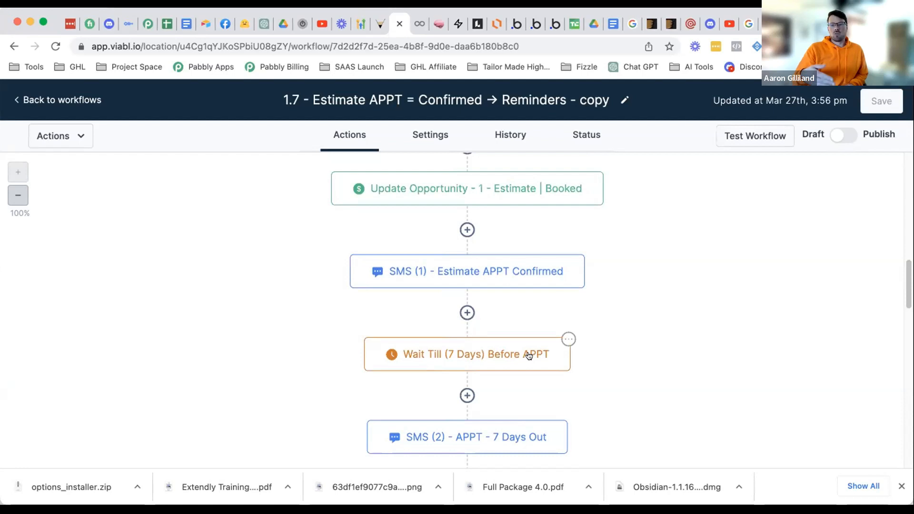
{"action": "scroll", "coordinate": [529, 355], "scroll_direction": "up", "scroll_amount": 1}
{"action": "scroll", "coordinate": [529, 355], "scroll_direction": "down", "scroll_amount": 2}
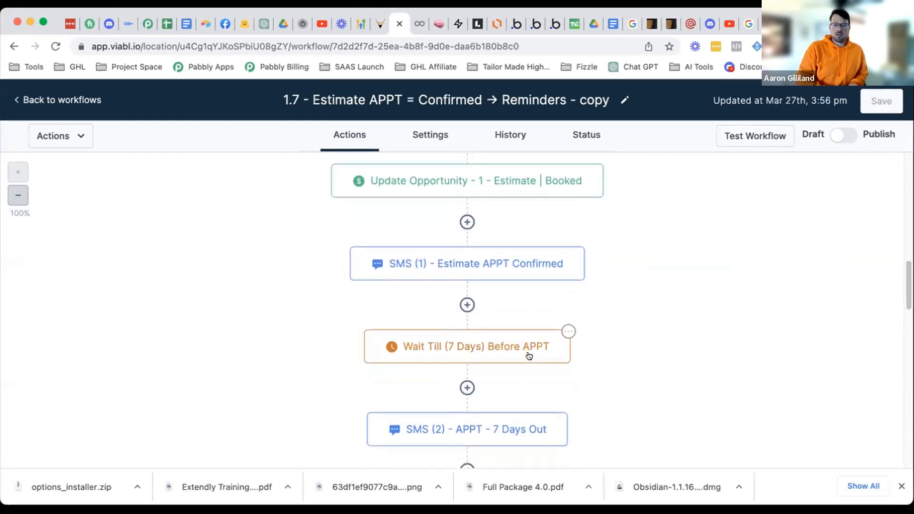
{"action": "scroll", "coordinate": [529, 355], "scroll_direction": "down", "scroll_amount": 1}
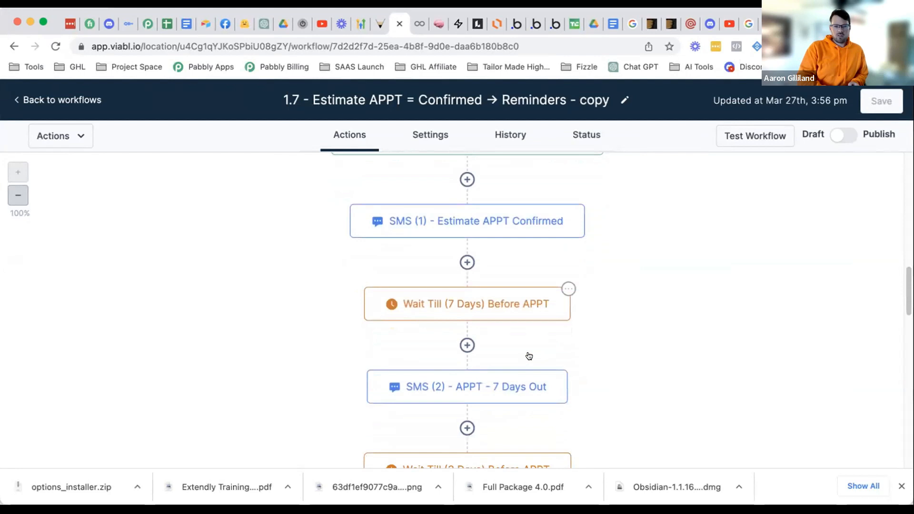
{"action": "scroll", "coordinate": [510, 338], "scroll_direction": "down", "scroll_amount": 1}
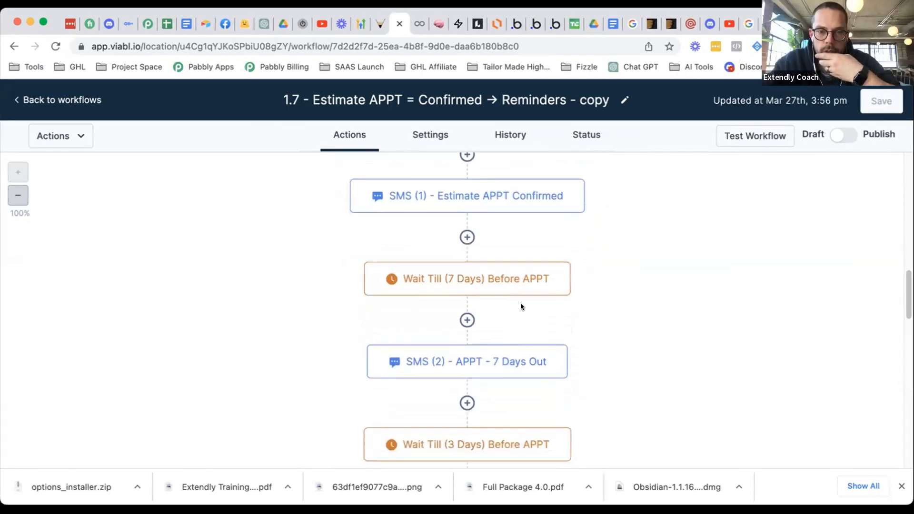
- Open the SMS (2) - APPT - 7 Days Out step and read its appointment date-and-time message
{"action": "left_click", "coordinate": [486, 362]}
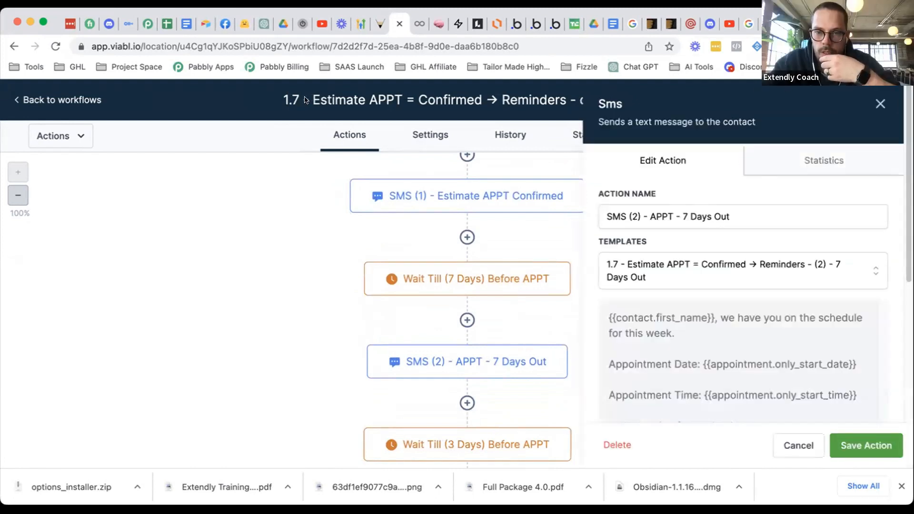
{"action": "scroll", "coordinate": [773, 346], "scroll_direction": "down", "scroll_amount": 2}
{"action": "scroll", "coordinate": [772, 346], "scroll_direction": "down", "scroll_amount": 3}
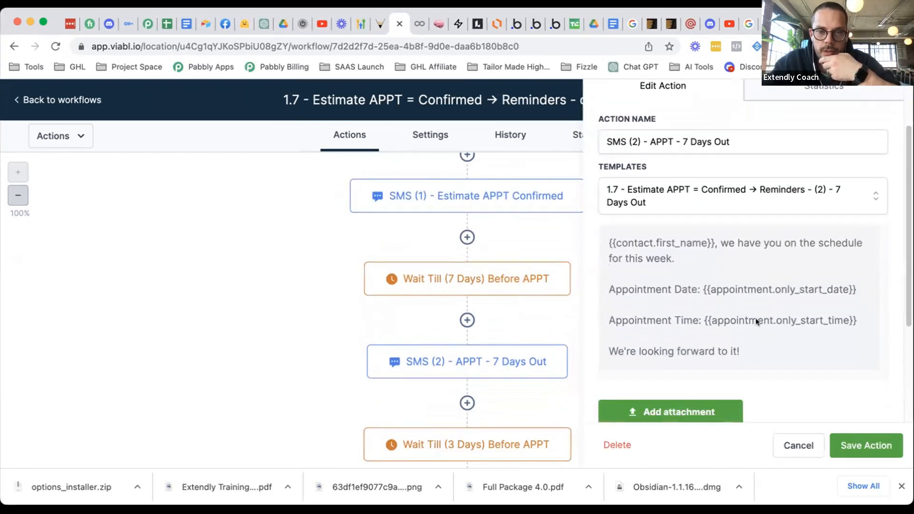
{"action": "scroll", "coordinate": [757, 318], "scroll_direction": "down", "scroll_amount": 2}
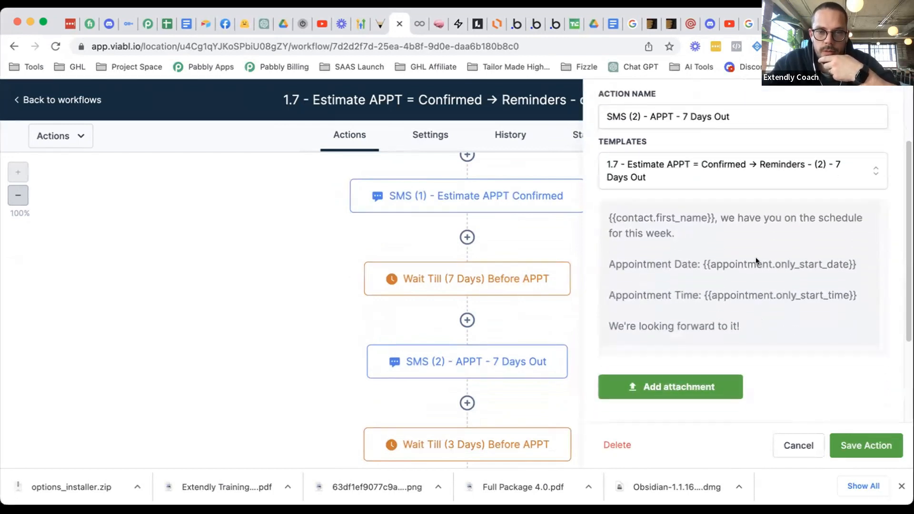
{"action": "scroll", "coordinate": [767, 242], "scroll_direction": "down", "scroll_amount": 2}
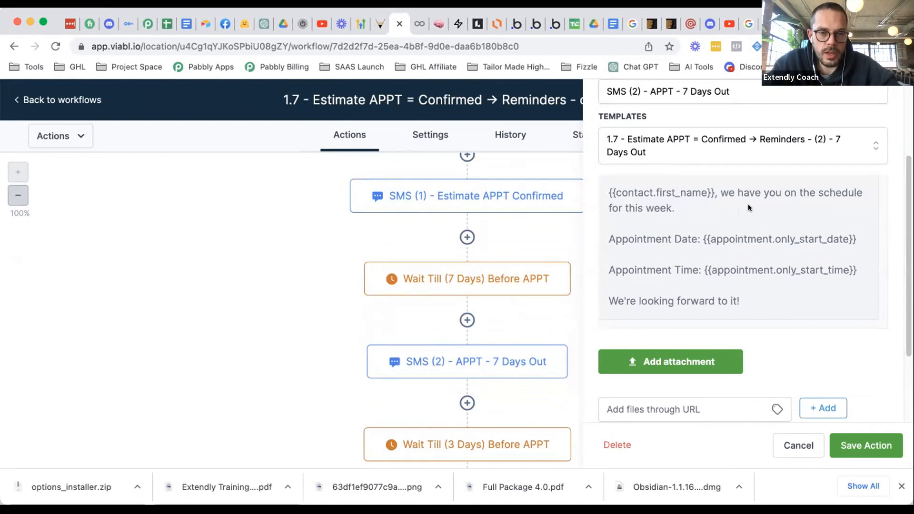
- Cancel the SMS (2) panel and scroll the canvas from SMS (1) to the 3-day wait
{"action": "left_click", "coordinate": [799, 445]}
{"action": "scroll", "coordinate": [548, 419], "scroll_direction": "down", "scroll_amount": 2}
{"action": "scroll", "coordinate": [518, 431], "scroll_direction": "down", "scroll_amount": 2}
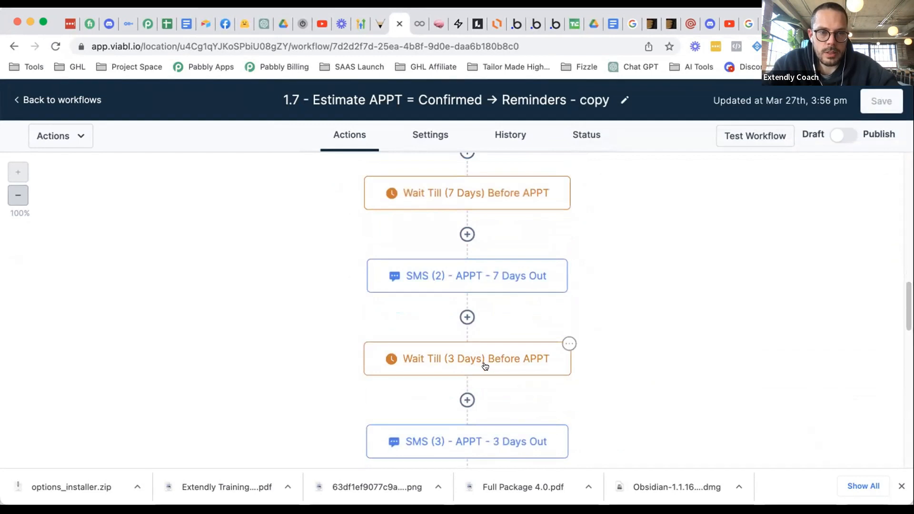
{"action": "scroll", "coordinate": [486, 356], "scroll_direction": "down", "scroll_amount": 2}
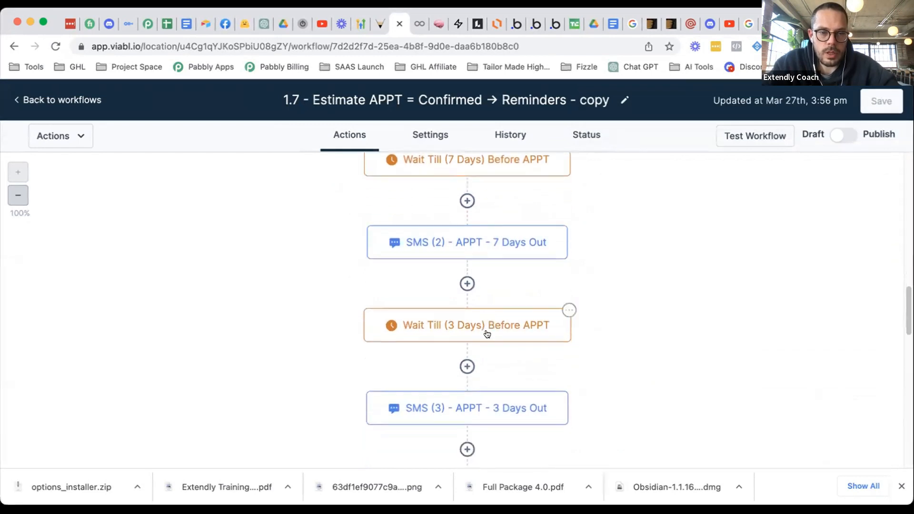
{"action": "scroll", "coordinate": [488, 334], "scroll_direction": "down", "scroll_amount": 3}
{"action": "scroll", "coordinate": [503, 260], "scroll_direction": "up", "scroll_amount": 10}
{"action": "scroll", "coordinate": [500, 262], "scroll_direction": "down", "scroll_amount": 4}
{"action": "scroll", "coordinate": [514, 262], "scroll_direction": "down", "scroll_amount": 3}
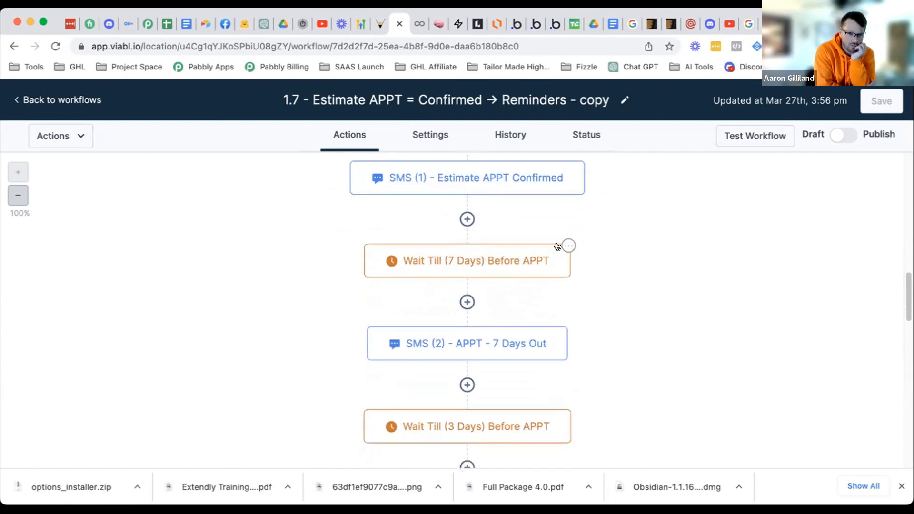
- Delete the Wait Till (7 Days) step from the reminder sequence
{"action": "left_click", "coordinate": [569, 246]}
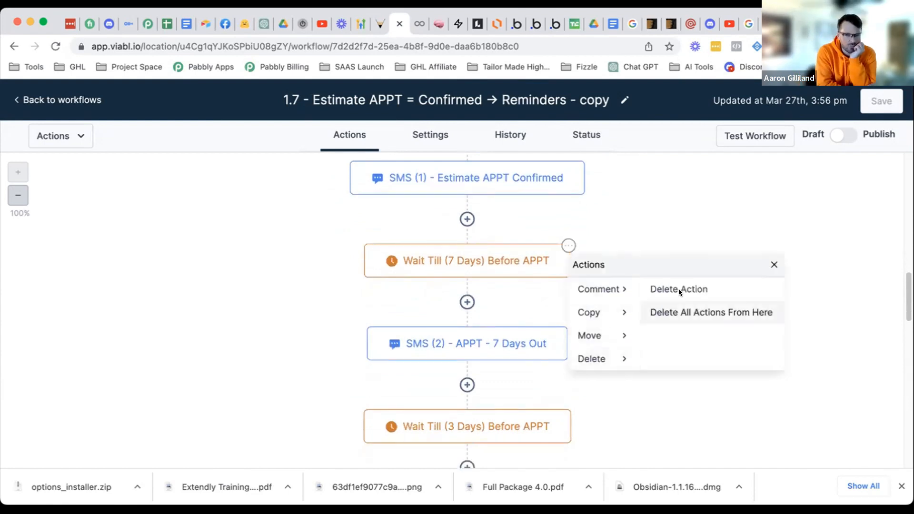
{"action": "left_click", "coordinate": [679, 289]}
{"action": "left_click", "coordinate": [567, 324]}
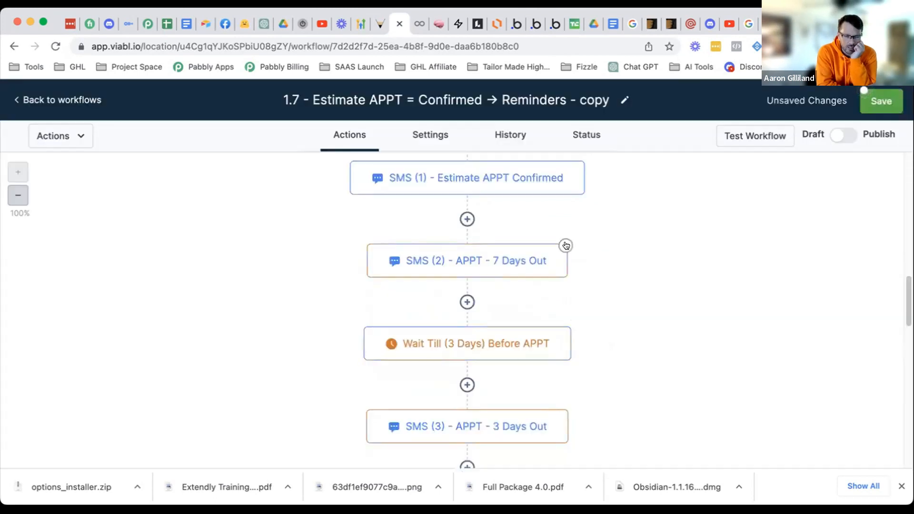
- Delete the SMS (2) 7-days-out step and save the workflow
{"action": "left_click", "coordinate": [566, 245]}
{"action": "mouse_move", "coordinate": [615, 358]}
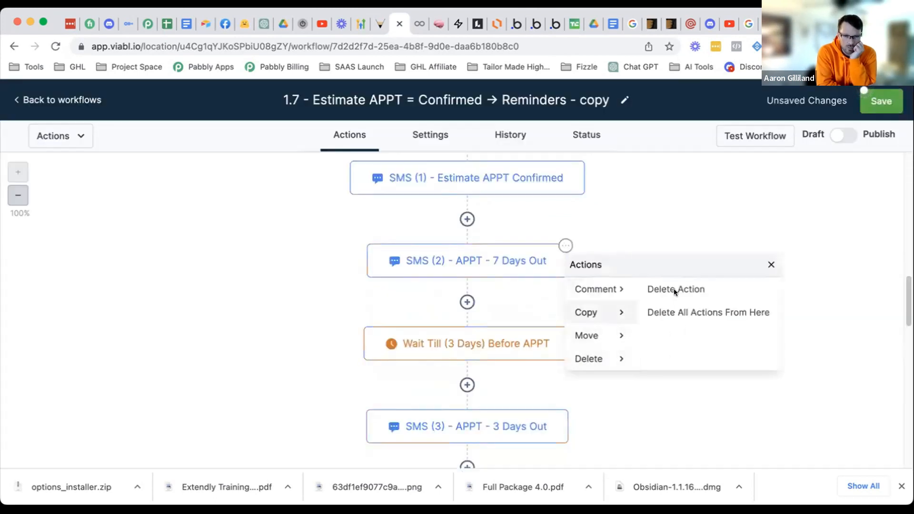
{"action": "left_click", "coordinate": [674, 289]}
{"action": "left_click", "coordinate": [568, 326]}
{"action": "left_click", "coordinate": [877, 101]}
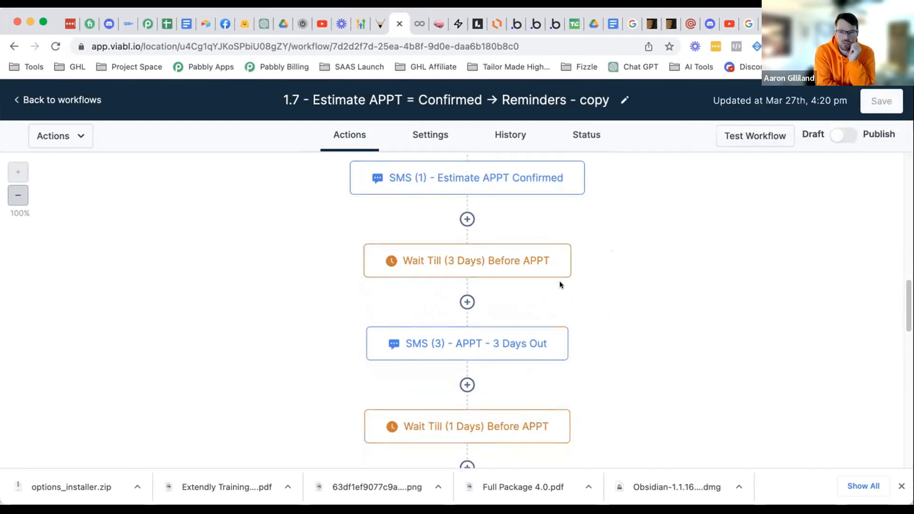
{"action": "mouse_move", "coordinate": [558, 275]}
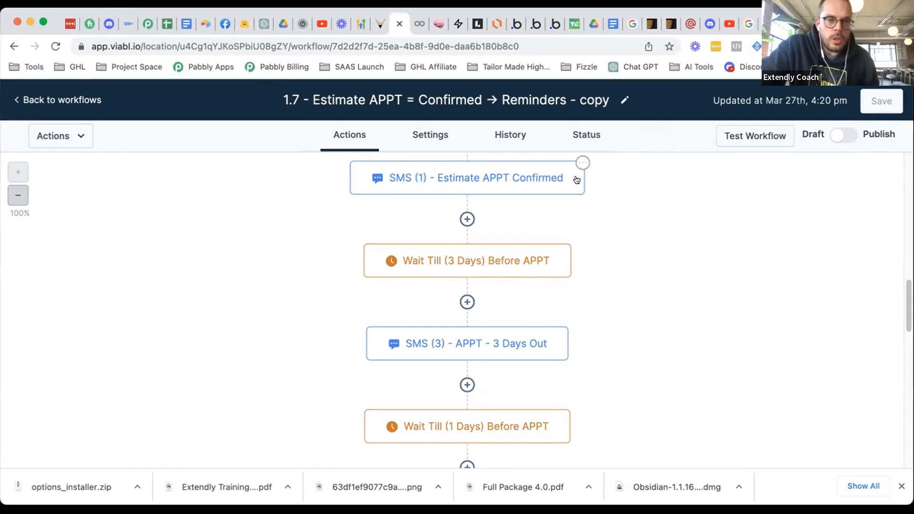
{"action": "scroll", "coordinate": [543, 247], "scroll_direction": "up", "scroll_amount": 1}
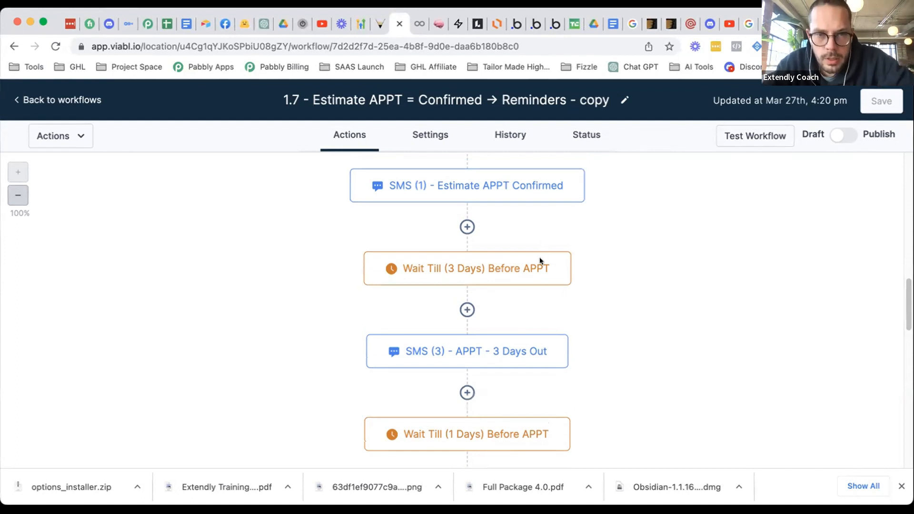
{"action": "scroll", "coordinate": [538, 251], "scroll_direction": "down", "scroll_amount": 3}
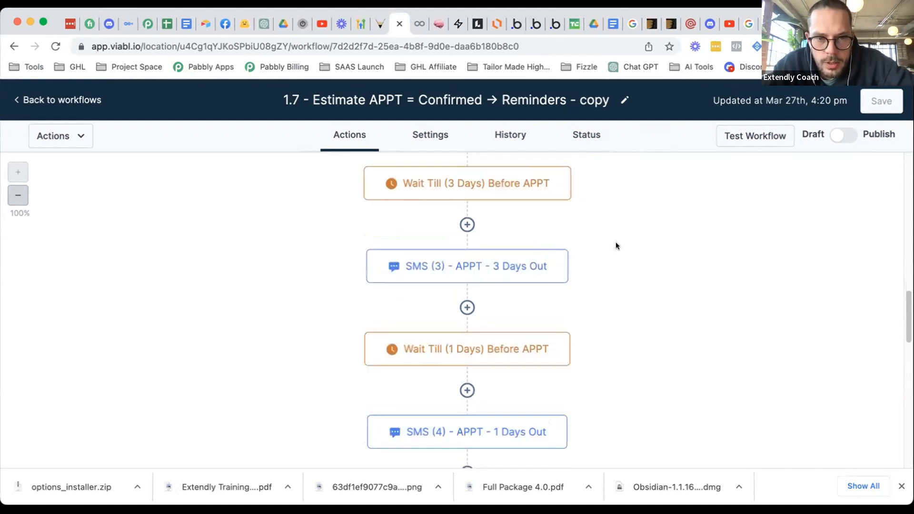
{"action": "scroll", "coordinate": [482, 344], "scroll_direction": "down", "scroll_amount": 5}
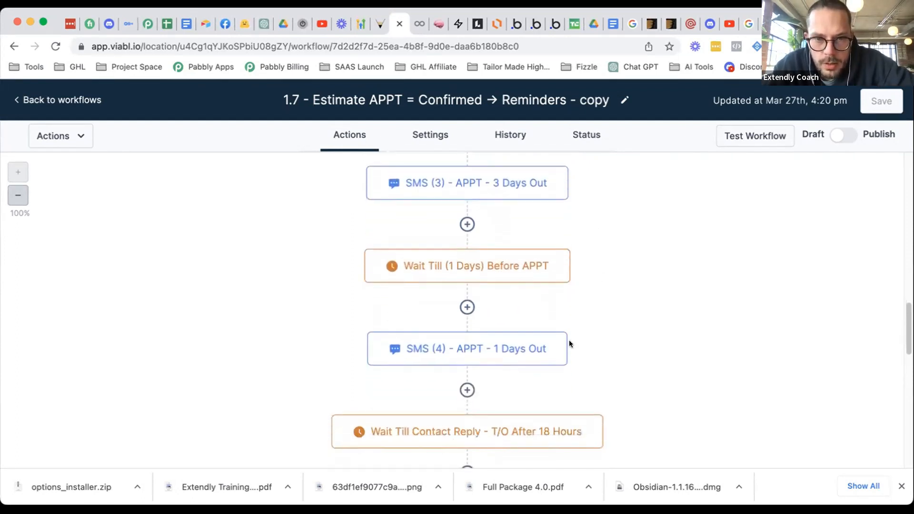
{"action": "scroll", "coordinate": [599, 260], "scroll_direction": "down", "scroll_amount": 6}
{"action": "scroll", "coordinate": [590, 278], "scroll_direction": "up", "scroll_amount": 2}
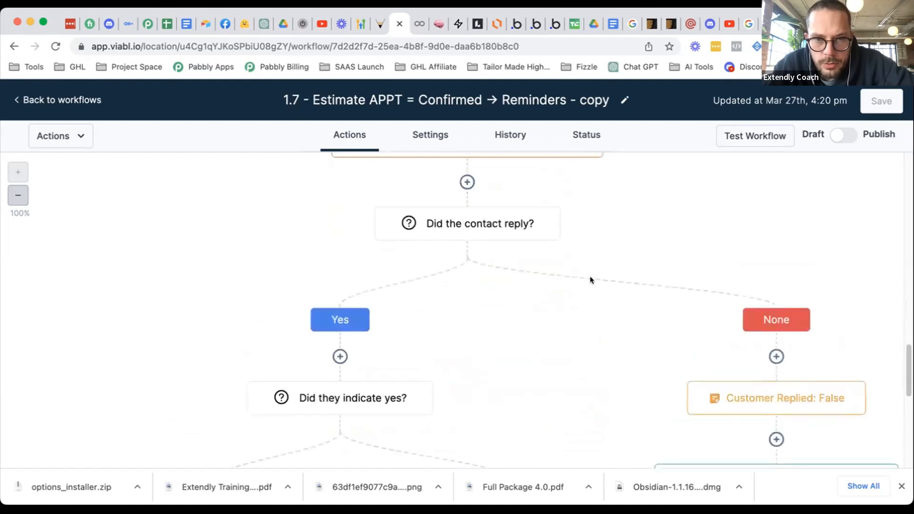
{"action": "scroll", "coordinate": [590, 278], "scroll_direction": "down", "scroll_amount": 9}
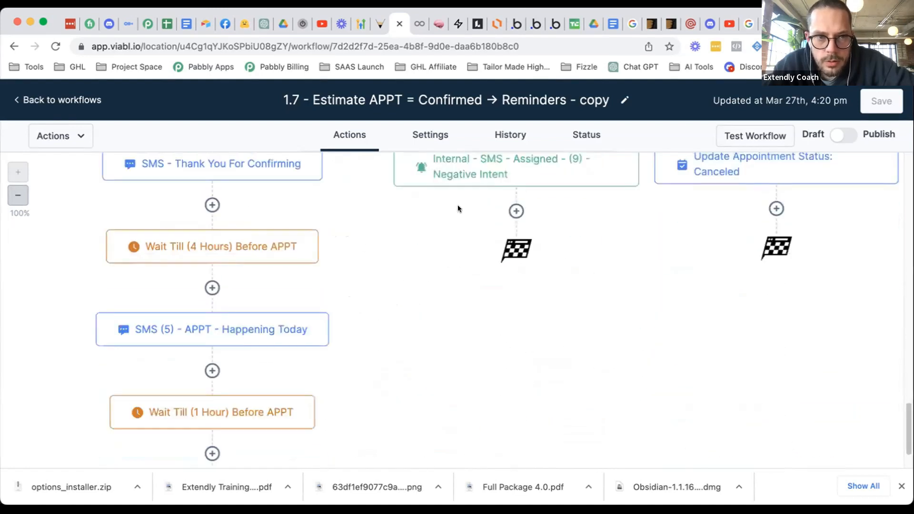
{"action": "scroll", "coordinate": [458, 208], "scroll_direction": "up", "scroll_amount": 1}
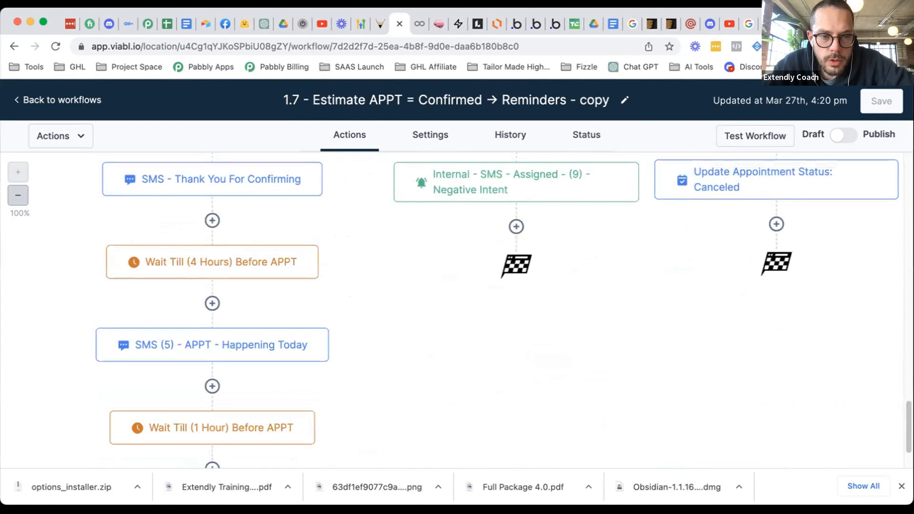
{"action": "scroll", "coordinate": [377, 373], "scroll_direction": "down", "scroll_amount": 2}
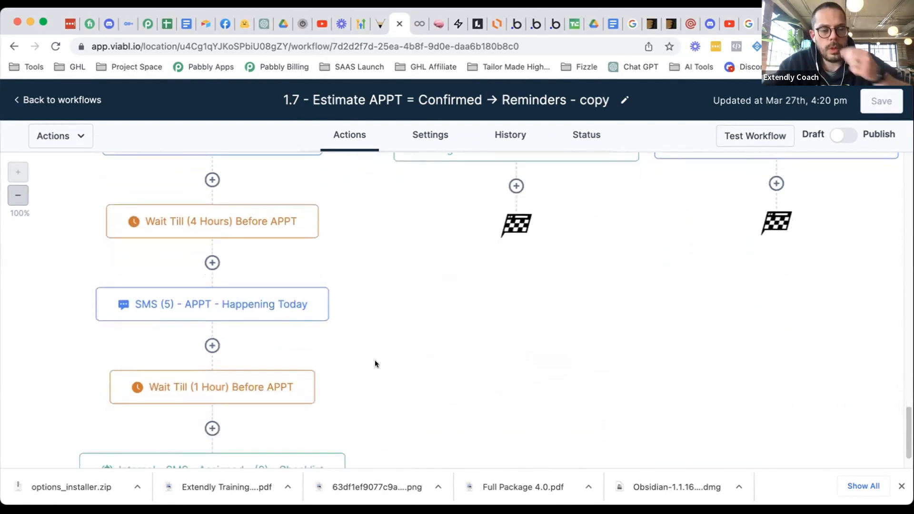
{"action": "scroll", "coordinate": [376, 360], "scroll_direction": "down", "scroll_amount": 1}
{"action": "scroll", "coordinate": [375, 357], "scroll_direction": "up", "scroll_amount": 3}
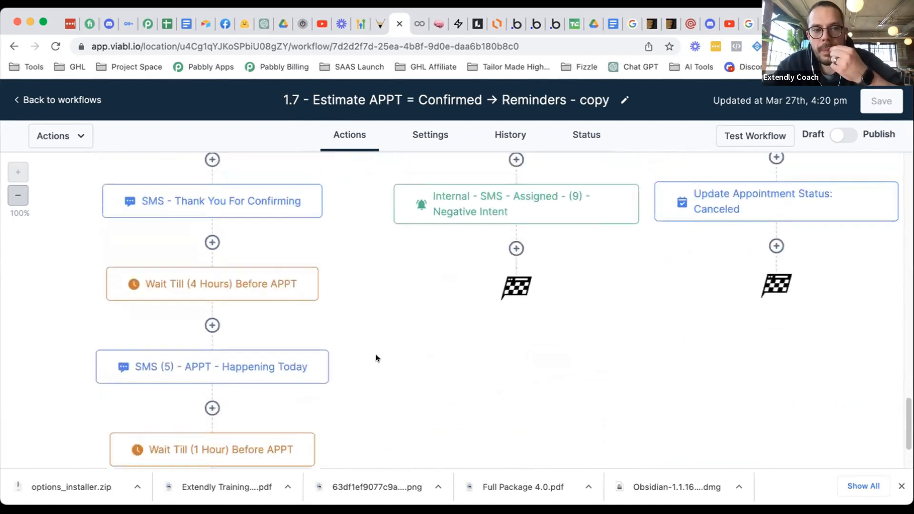
{"action": "scroll", "coordinate": [375, 358], "scroll_direction": "up", "scroll_amount": 1}
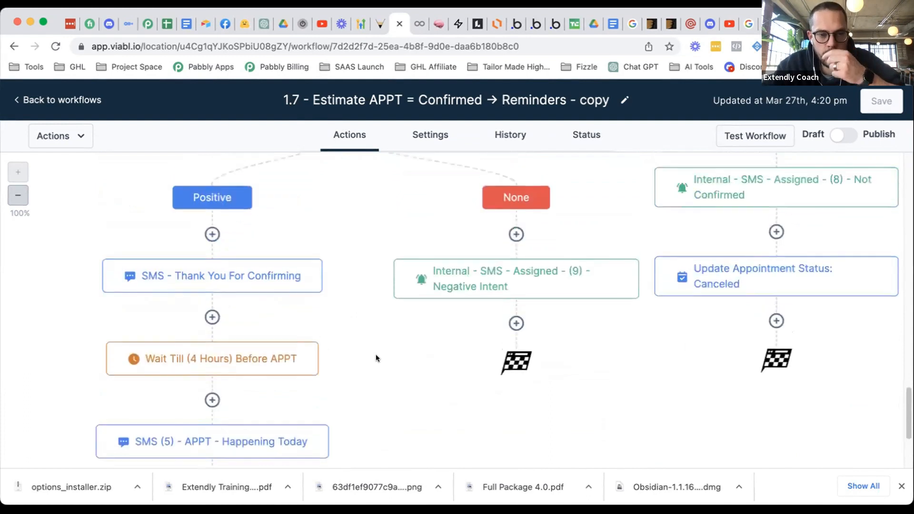
{"action": "scroll", "coordinate": [376, 358], "scroll_direction": "down", "scroll_amount": 3}
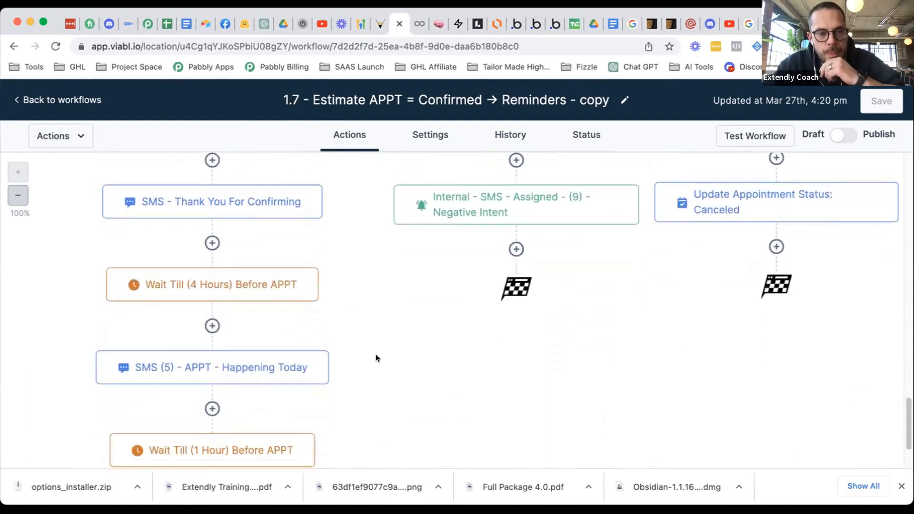
{"action": "scroll", "coordinate": [375, 359], "scroll_direction": "down", "scroll_amount": 1}
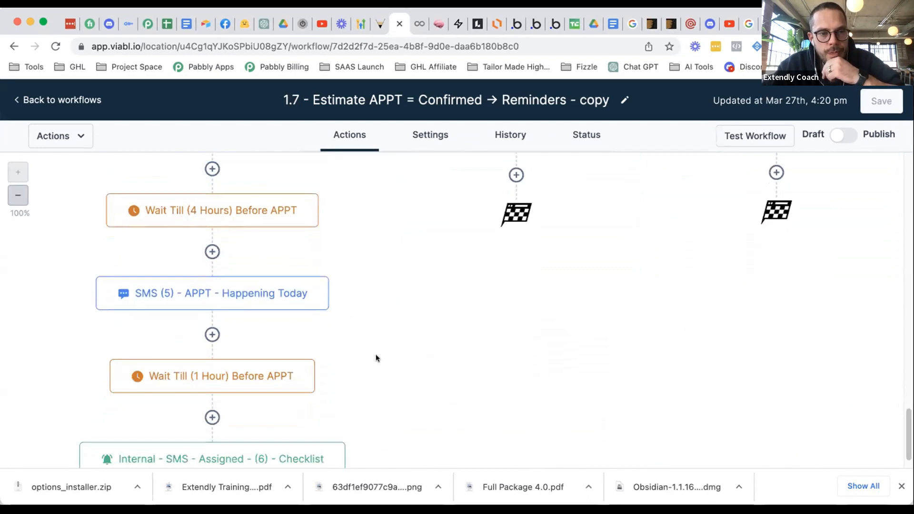
{"action": "mouse_move", "coordinate": [232, 381]}
{"action": "scroll", "coordinate": [342, 346], "scroll_direction": "up", "scroll_amount": 2}
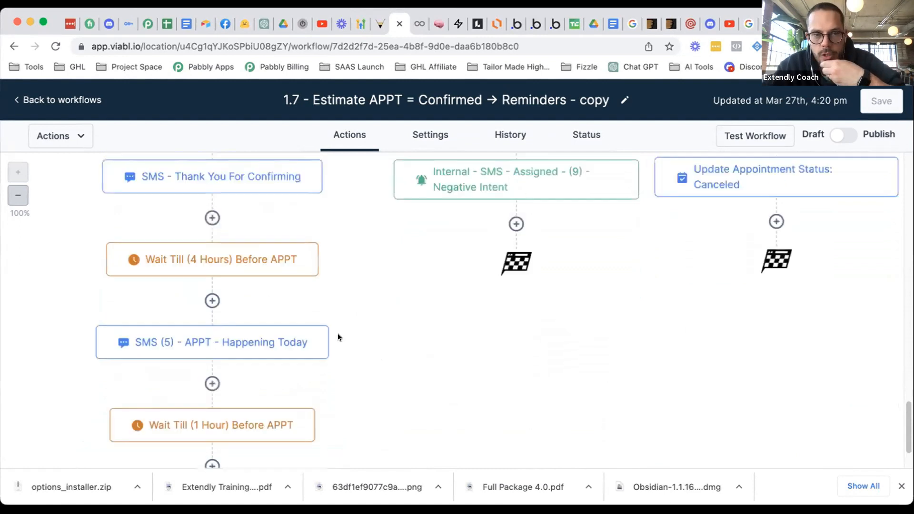
{"action": "scroll", "coordinate": [344, 318], "scroll_direction": "down", "scroll_amount": 3}
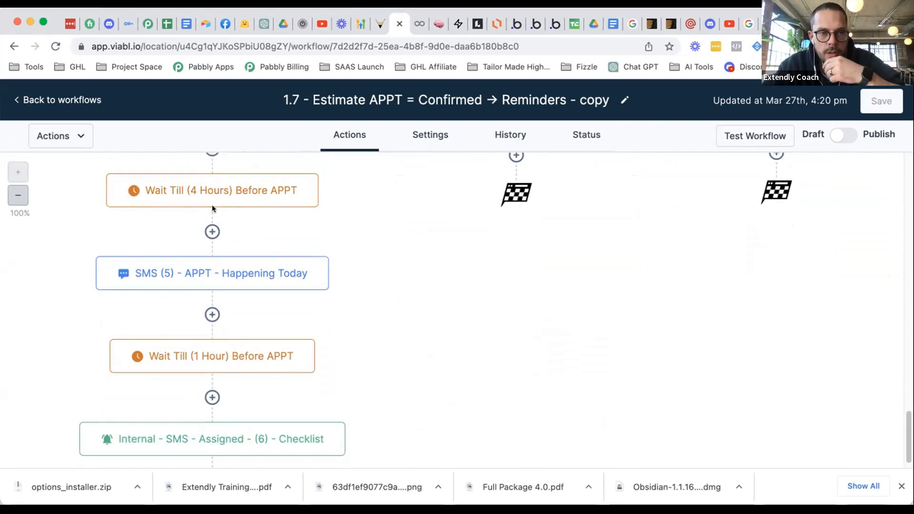
{"action": "scroll", "coordinate": [230, 236], "scroll_direction": "up", "scroll_amount": 1}
- Change the same-day wait from 4 hours to 3 hours before the appointment
{"action": "left_click", "coordinate": [217, 226]}
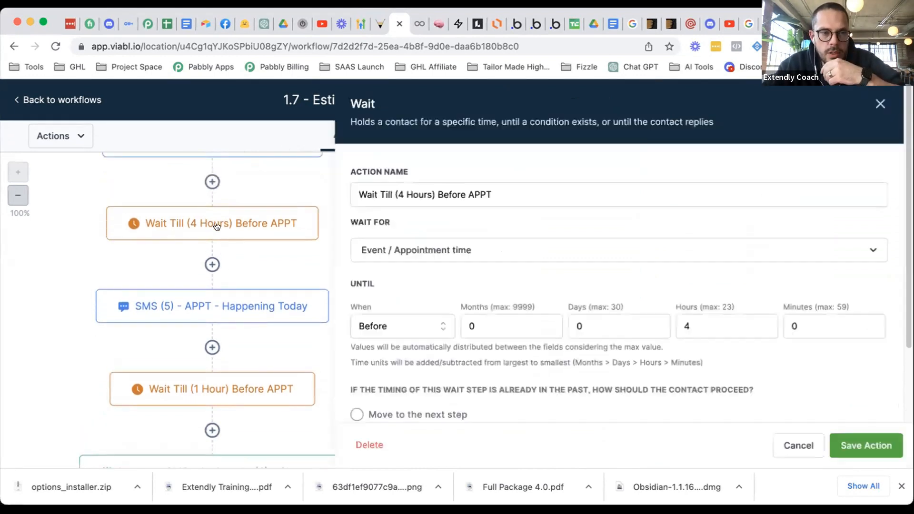
{"action": "left_click", "coordinate": [694, 326]}
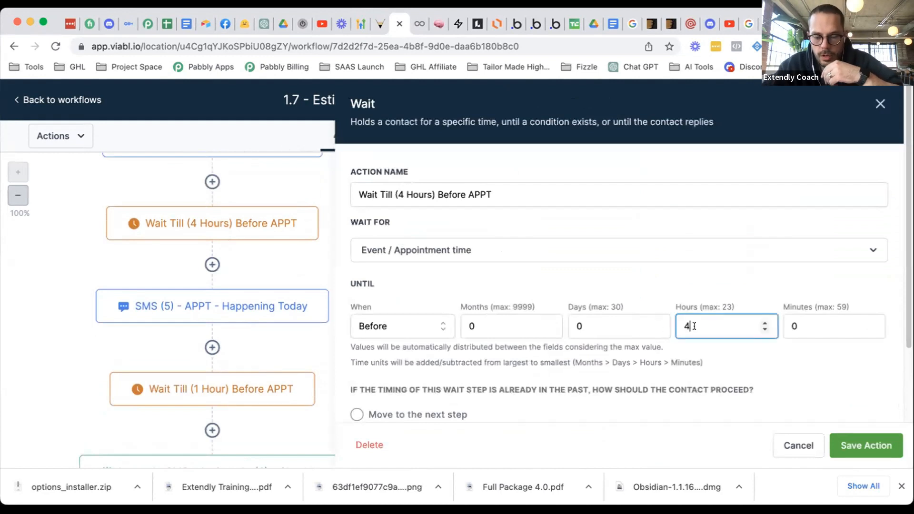
{"action": "key", "text": "BackSpace"}
{"action": "type", "text": "3"}
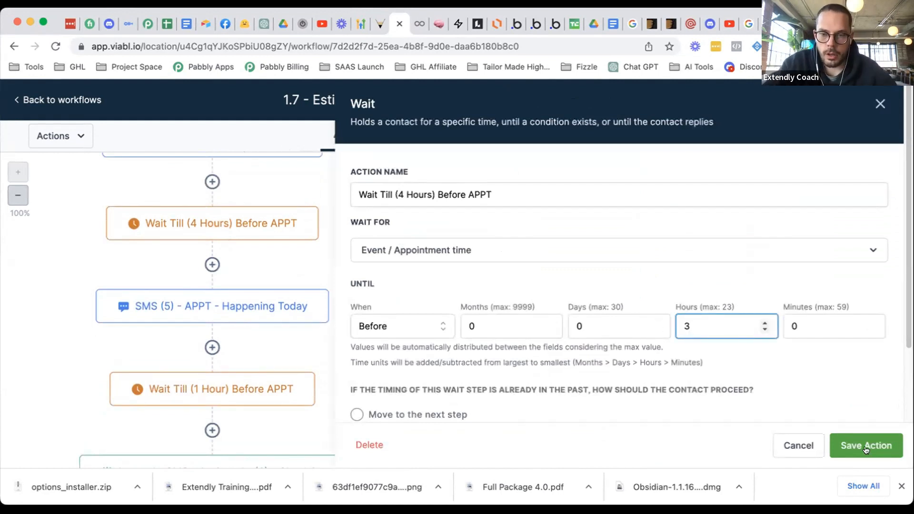
{"action": "left_click", "coordinate": [866, 450]}
- Rename the wait step 'Wait Till (3 Hours) Before APPT' and save the workflow
{"action": "left_click", "coordinate": [250, 224]}
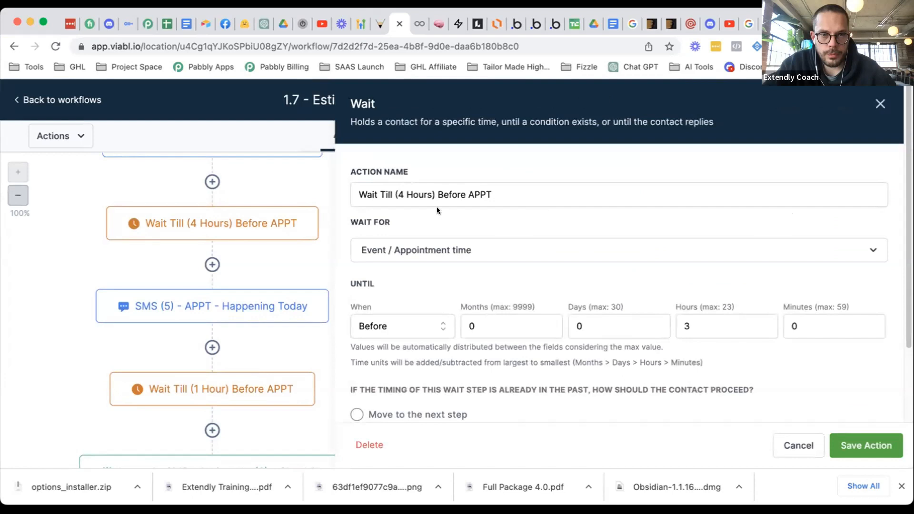
{"action": "left_click", "coordinate": [404, 194]}
{"action": "key", "text": "BackSpace"}
{"action": "type", "text": "3"}
{"action": "left_click", "coordinate": [866, 445]}
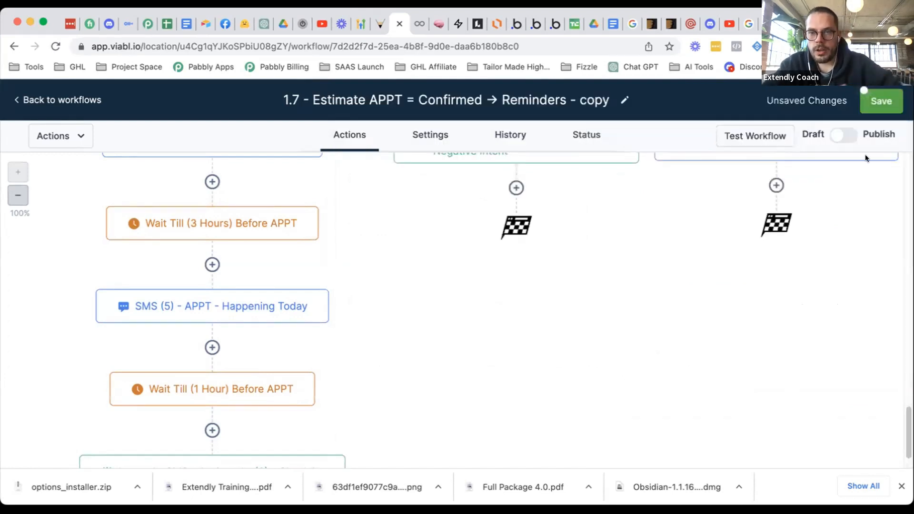
{"action": "left_click", "coordinate": [880, 107]}
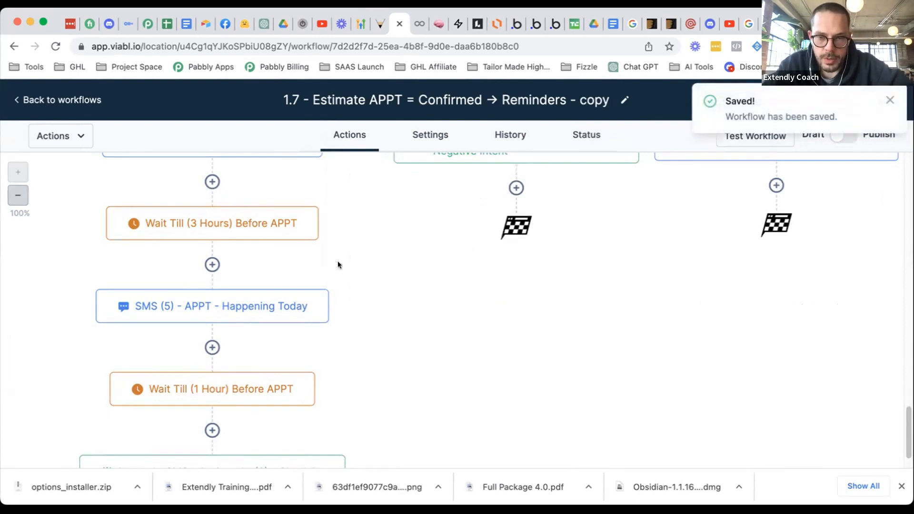
{"action": "scroll", "coordinate": [242, 268], "scroll_direction": "up", "scroll_amount": 2}
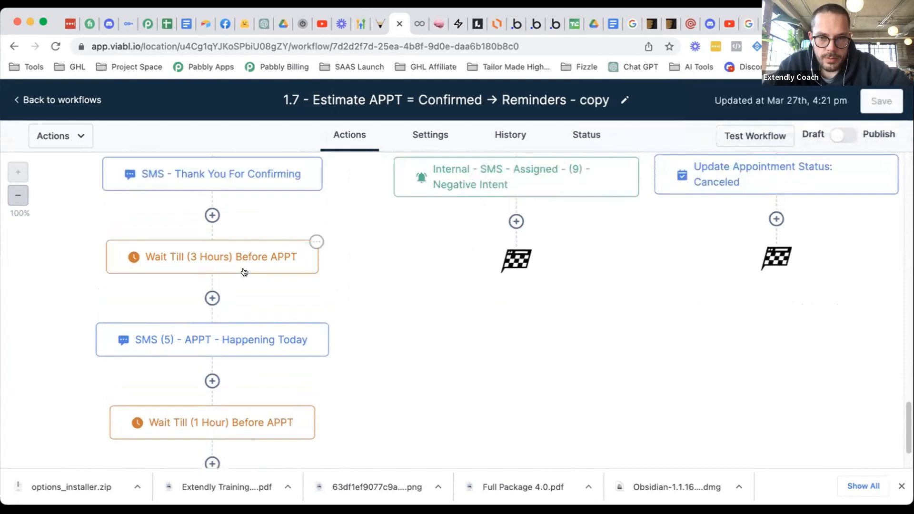
{"action": "scroll", "coordinate": [258, 283], "scroll_direction": "up", "scroll_amount": 1}
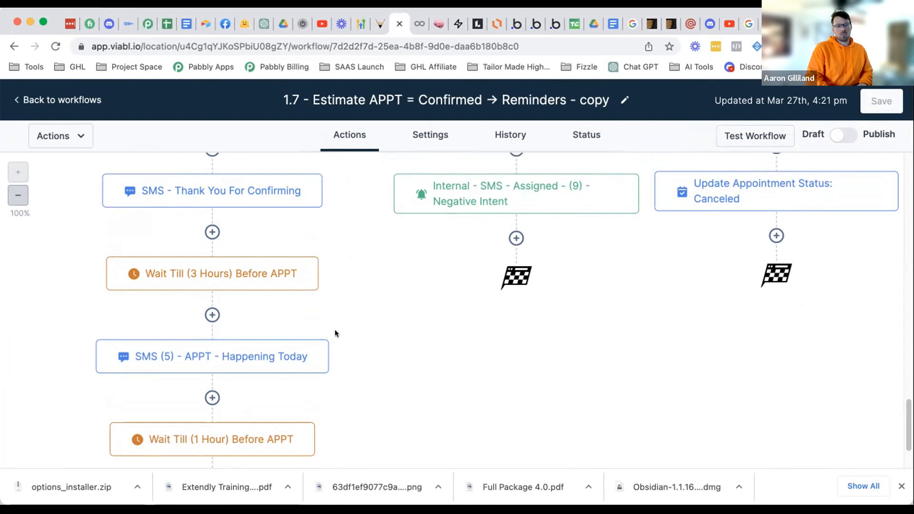
{"action": "scroll", "coordinate": [336, 337], "scroll_direction": "up", "scroll_amount": 1}
{"action": "scroll", "coordinate": [336, 333], "scroll_direction": "up", "scroll_amount": 5}
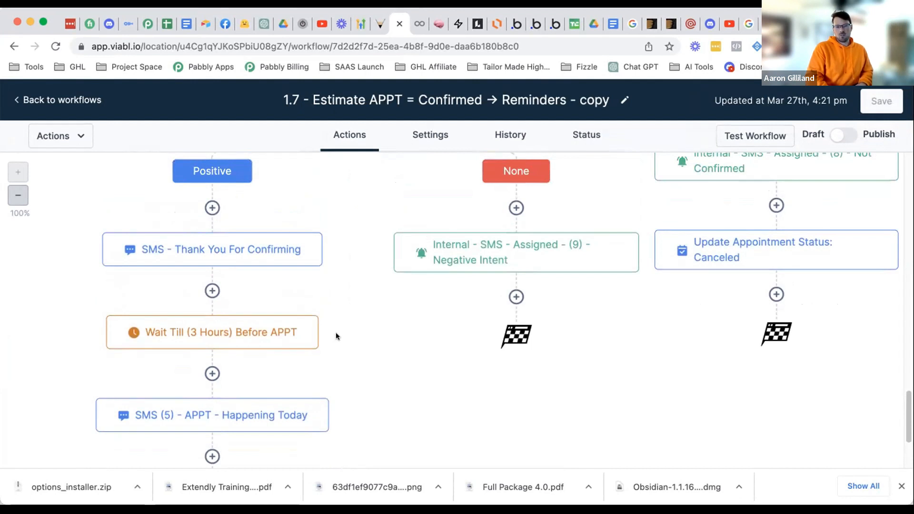
{"action": "scroll", "coordinate": [345, 298], "scroll_direction": "up", "scroll_amount": 6}
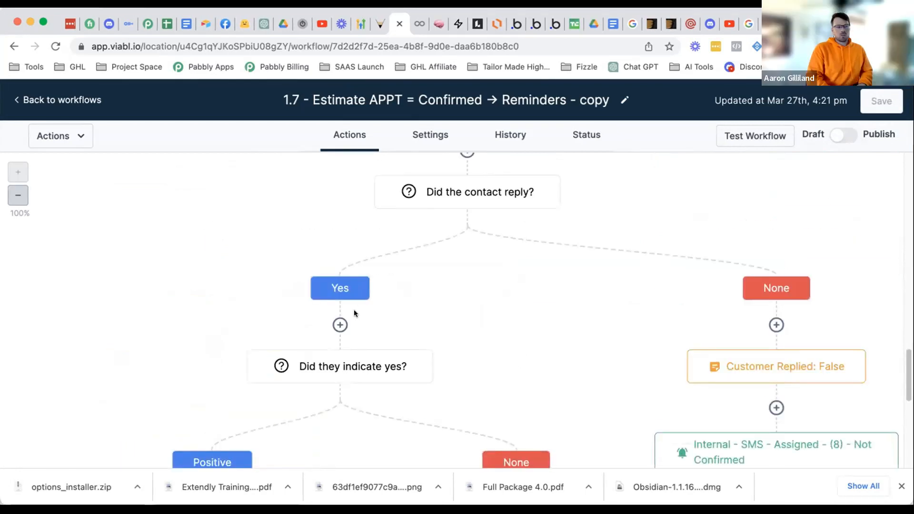
{"action": "scroll", "coordinate": [355, 313], "scroll_direction": "up", "scroll_amount": 2}
- Look over the SMS (4) 1 Days Out step and close it unchanged
{"action": "scroll", "coordinate": [355, 309], "scroll_direction": "up", "scroll_amount": 2}
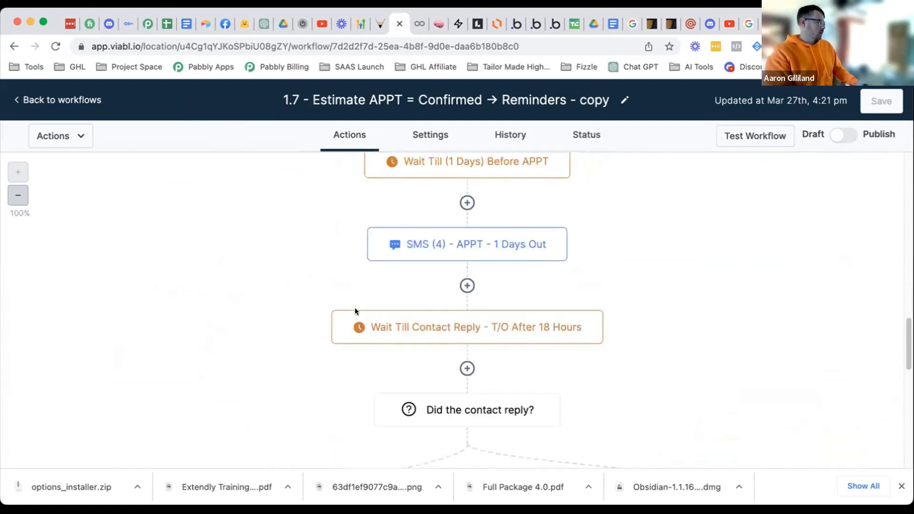
{"action": "left_click", "coordinate": [502, 255]}
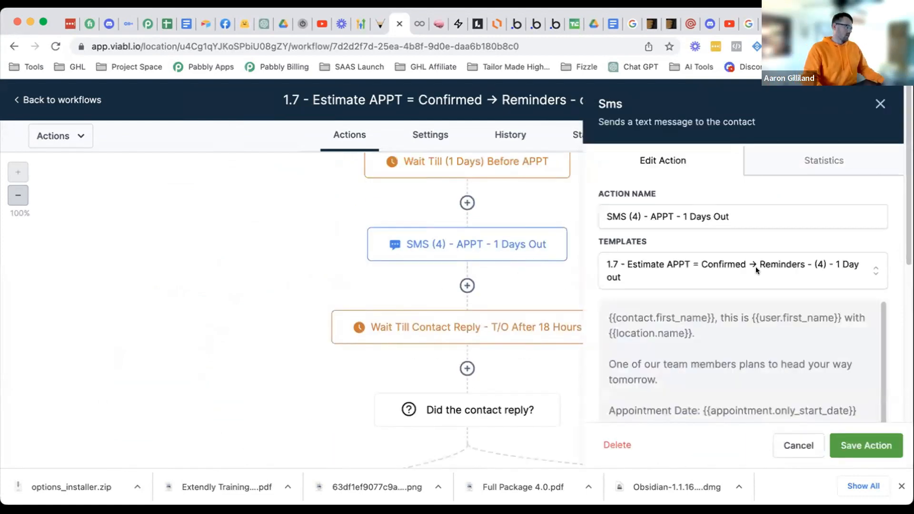
{"action": "left_click", "coordinate": [792, 444]}
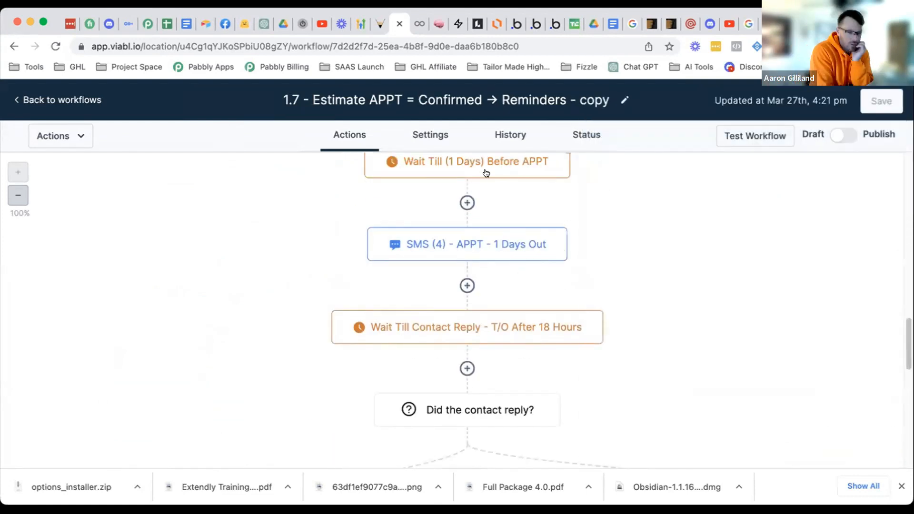
- Clear the one-day wait's Days, enter 24 Hours, and rename it '(24 Hours)'
{"action": "left_click", "coordinate": [486, 171]}
{"action": "left_click", "coordinate": [573, 326]}
{"action": "key", "text": "BackSpace"}
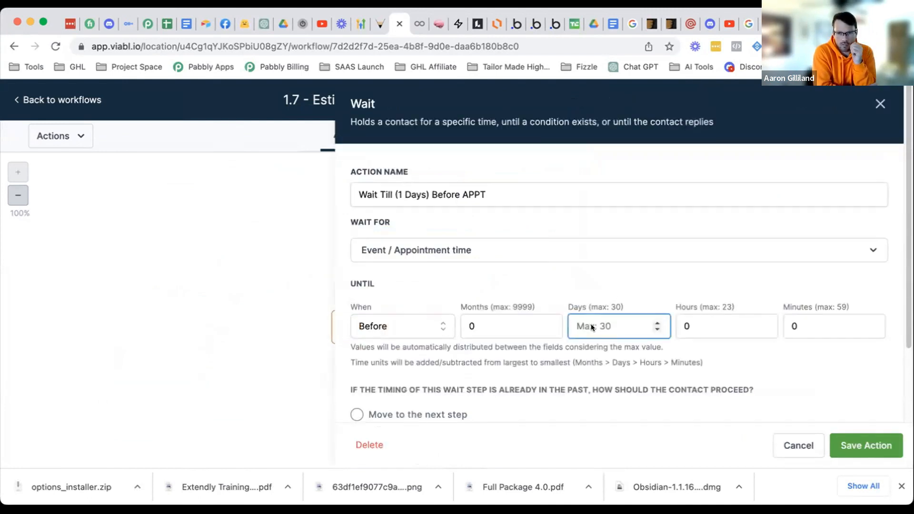
{"action": "left_click", "coordinate": [676, 321]}
{"action": "type", "text": "24"}
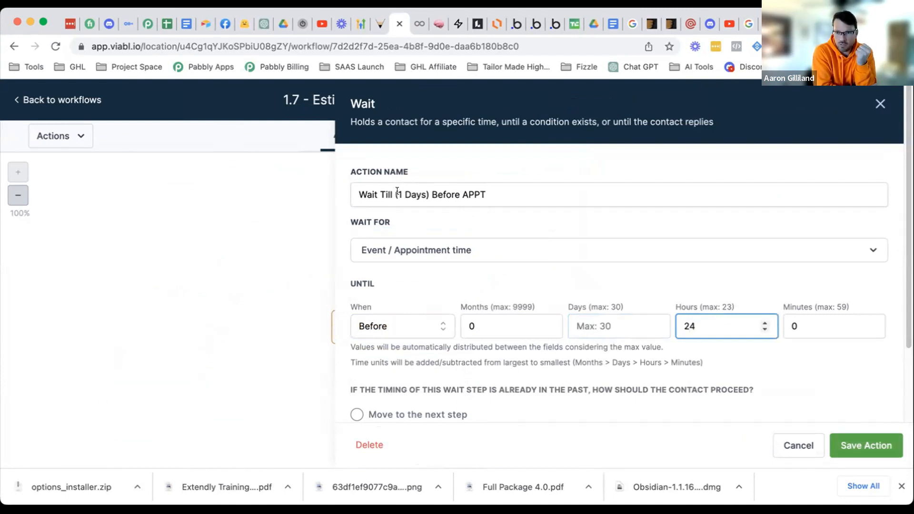
{"action": "left_click_drag", "start_coordinate": [428, 191], "coordinate": [397, 189]}
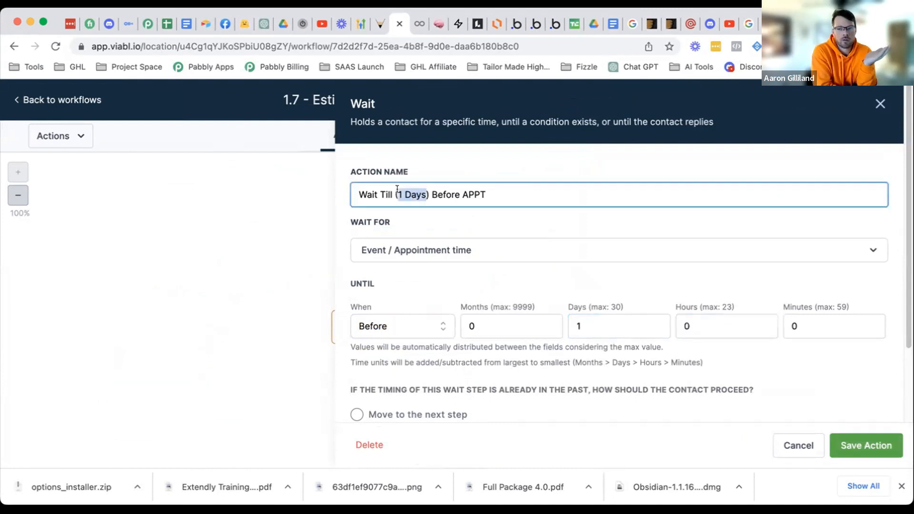
{"action": "type", "text": "24 Hours"}
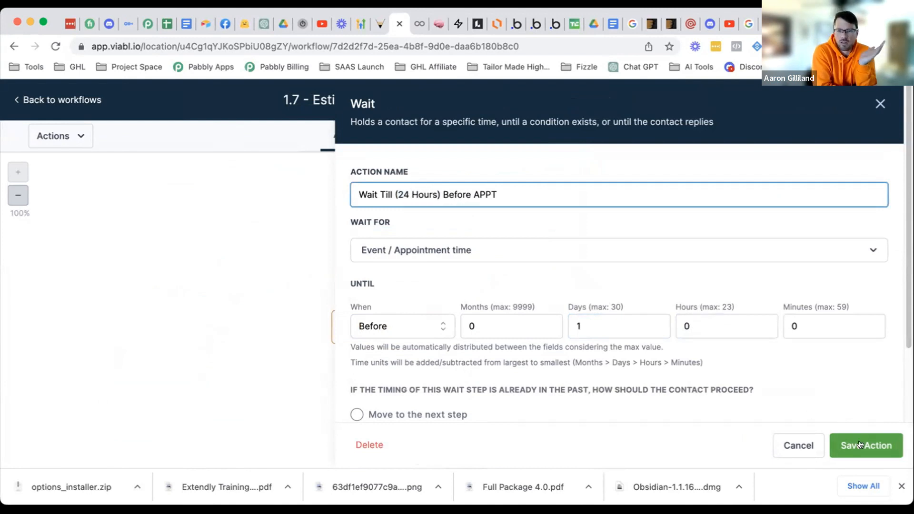
{"action": "left_click", "coordinate": [862, 444]}
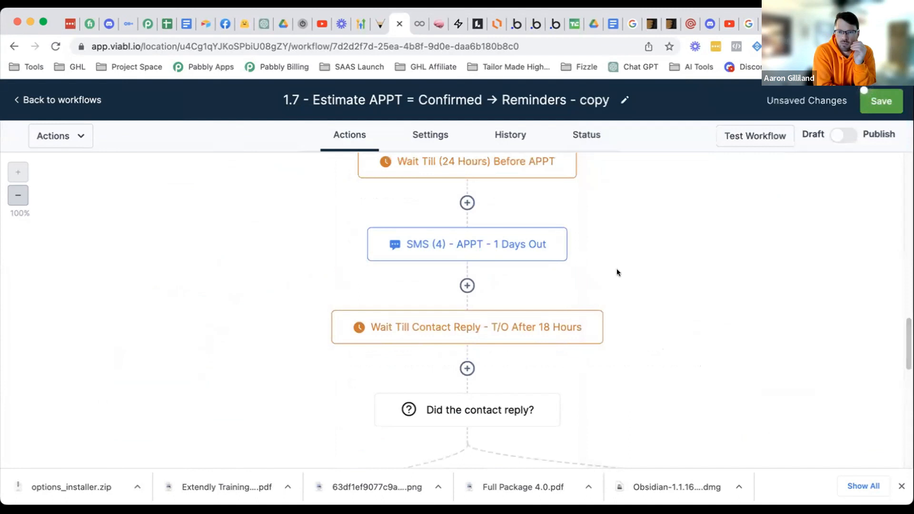
{"action": "scroll", "coordinate": [619, 257], "scroll_direction": "up", "scroll_amount": 2}
{"action": "scroll", "coordinate": [623, 248], "scroll_direction": "up", "scroll_amount": 1}
{"action": "scroll", "coordinate": [623, 247], "scroll_direction": "down", "scroll_amount": 2}
{"action": "scroll", "coordinate": [622, 250], "scroll_direction": "down", "scroll_amount": 2}
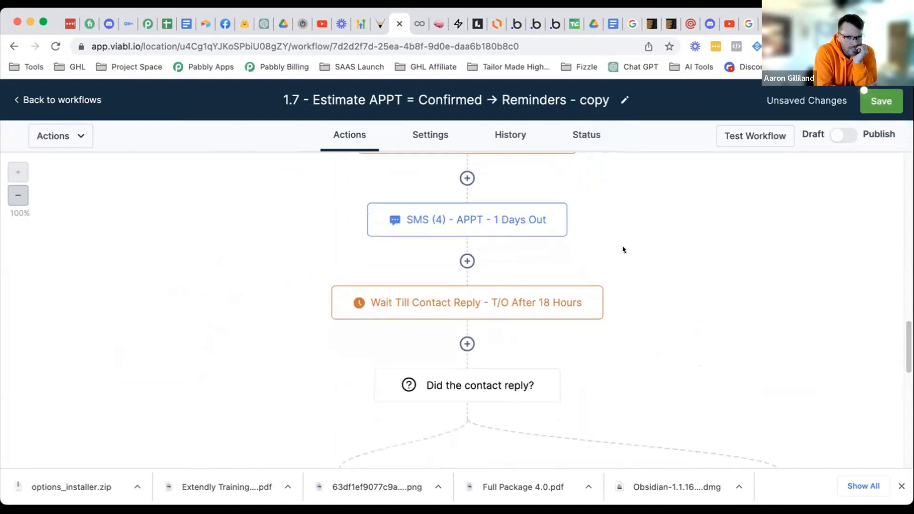
{"action": "scroll", "coordinate": [622, 250], "scroll_direction": "down", "scroll_amount": 4}
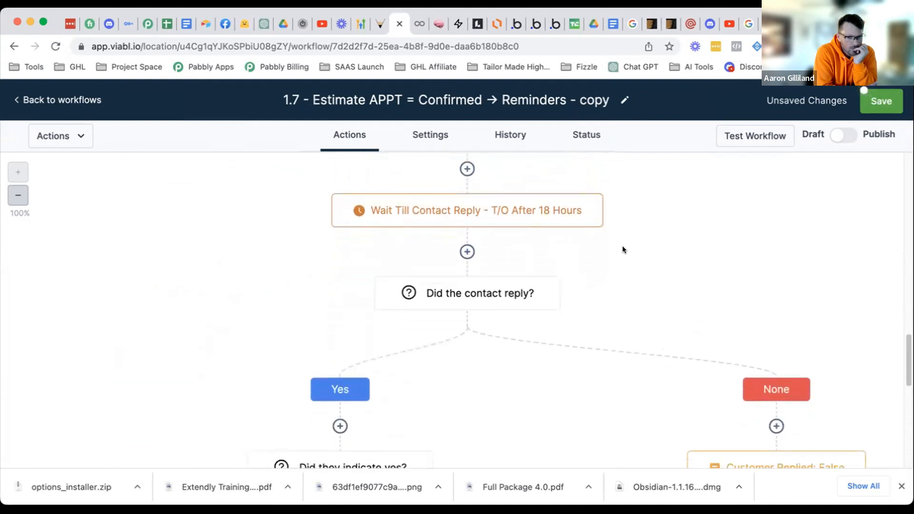
{"action": "scroll", "coordinate": [625, 241], "scroll_direction": "up", "scroll_amount": 2}
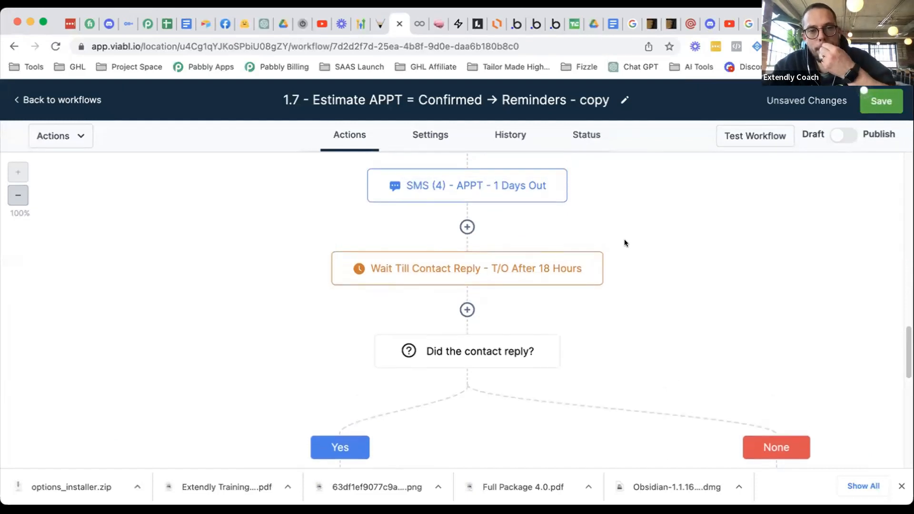
{"action": "scroll", "coordinate": [624, 243], "scroll_direction": "up", "scroll_amount": 2}
{"action": "left_click", "coordinate": [881, 109]}
{"action": "scroll", "coordinate": [596, 232], "scroll_direction": "up", "scroll_amount": 2}
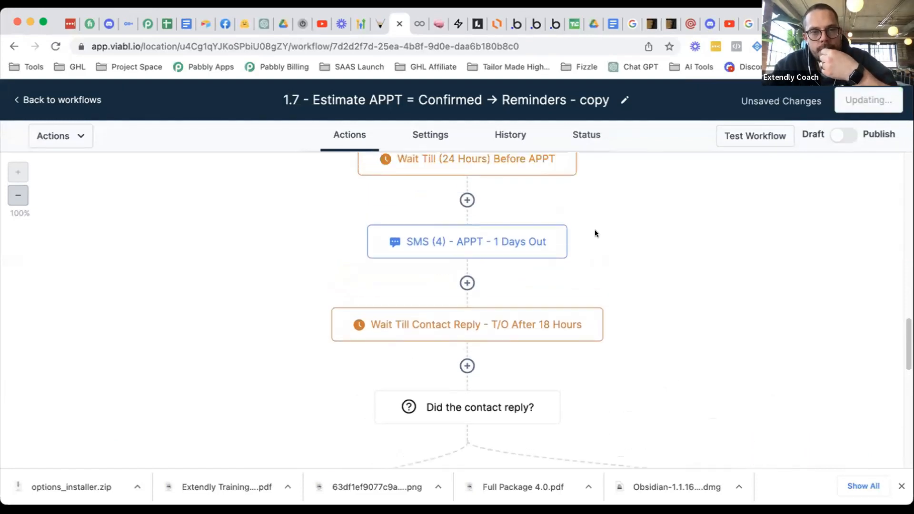
{"action": "scroll", "coordinate": [596, 231], "scroll_direction": "up", "scroll_amount": 7}
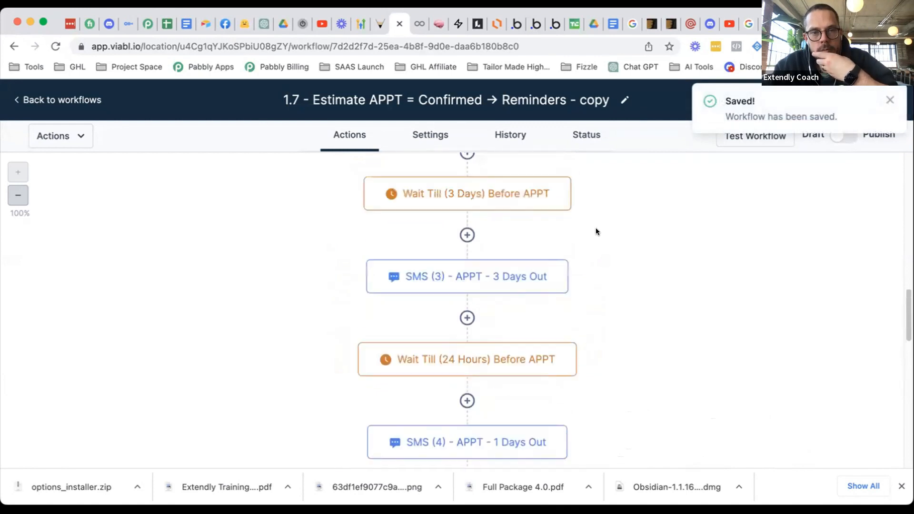
{"action": "scroll", "coordinate": [600, 230], "scroll_direction": "down", "scroll_amount": 5}
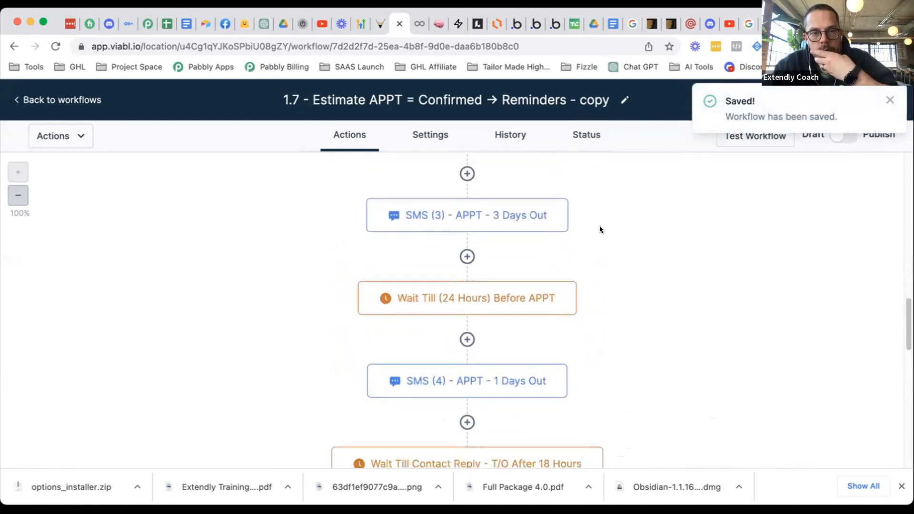
{"action": "scroll", "coordinate": [599, 230], "scroll_direction": "down", "scroll_amount": 1}
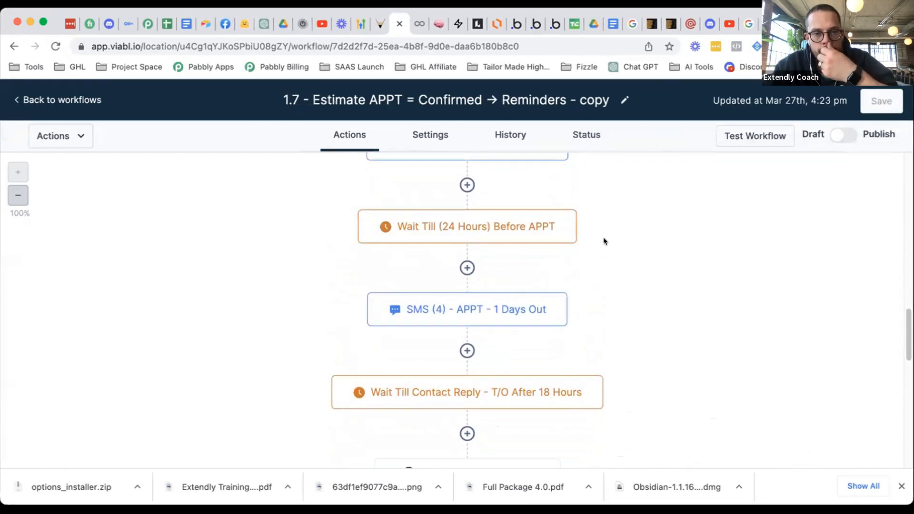
{"action": "scroll", "coordinate": [604, 241], "scroll_direction": "down", "scroll_amount": 1}
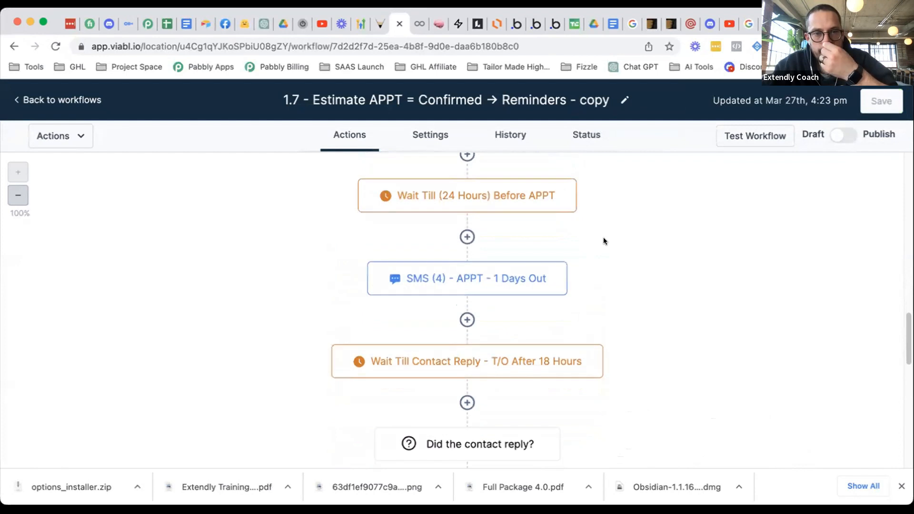
{"action": "scroll", "coordinate": [604, 241], "scroll_direction": "down", "scroll_amount": 1}
{"action": "scroll", "coordinate": [604, 241], "scroll_direction": "down", "scroll_amount": 1}
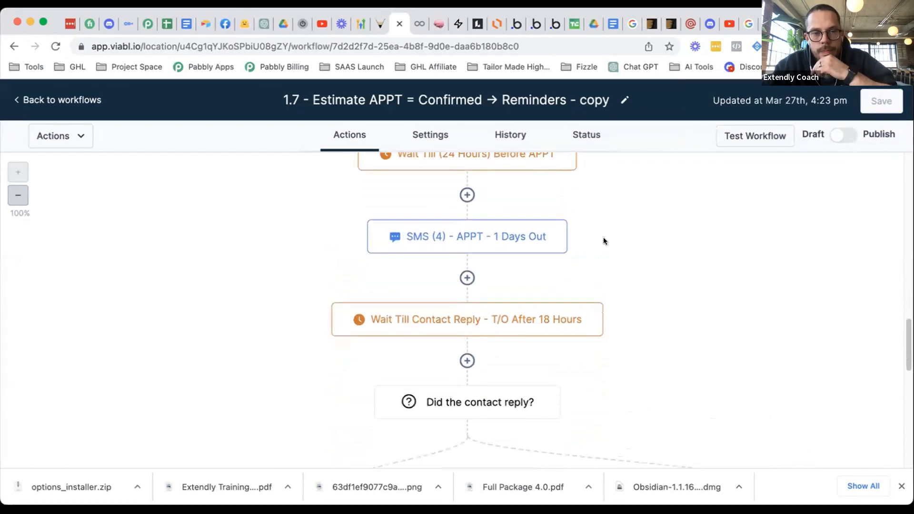
{"action": "scroll", "coordinate": [604, 241], "scroll_direction": "down", "scroll_amount": 3}
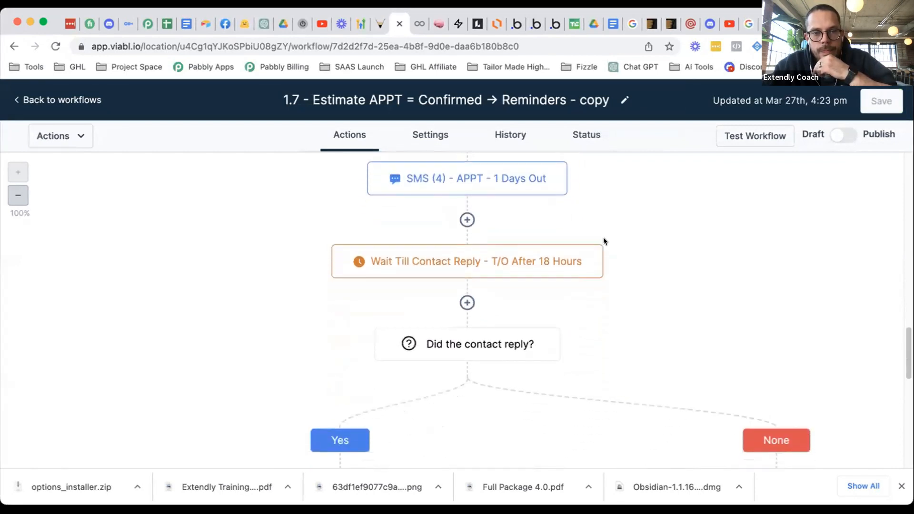
{"action": "scroll", "coordinate": [604, 241], "scroll_direction": "down", "scroll_amount": 3}
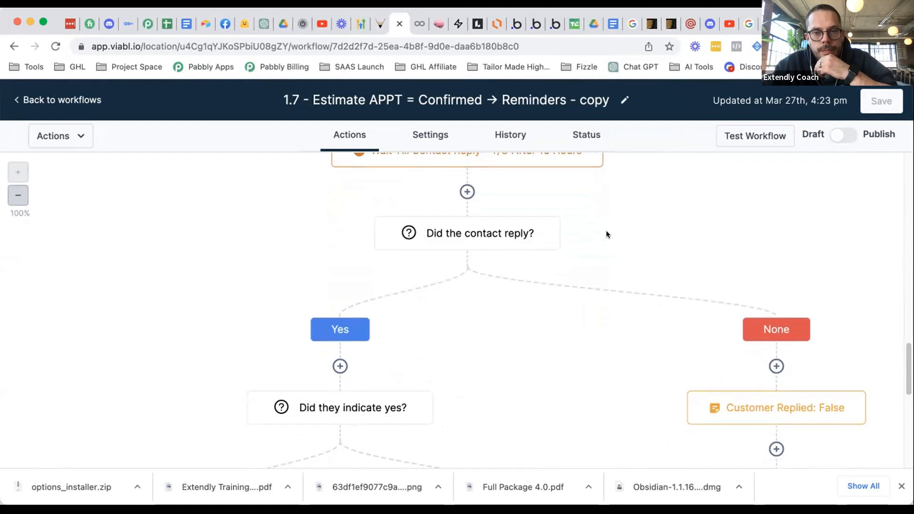
{"action": "scroll", "coordinate": [607, 231], "scroll_direction": "down", "scroll_amount": 7}
{"action": "scroll", "coordinate": [610, 233], "scroll_direction": "down", "scroll_amount": 2}
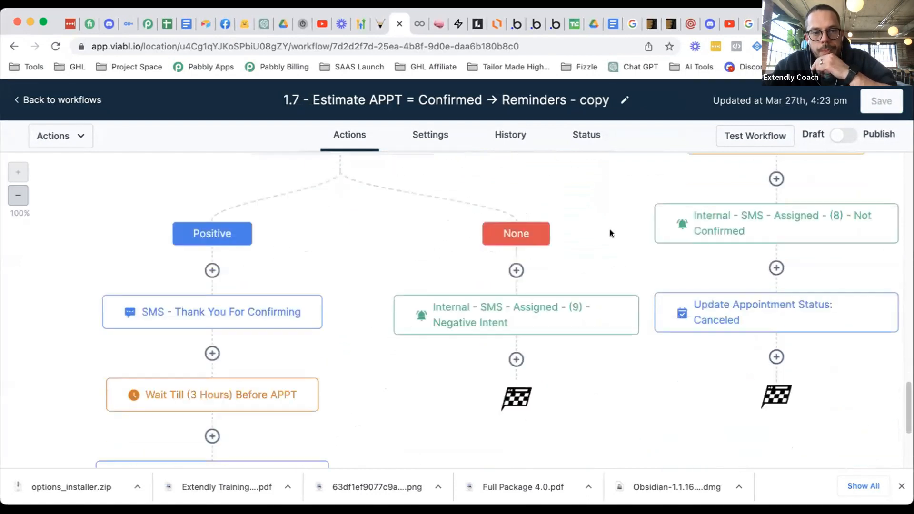
{"action": "scroll", "coordinate": [611, 233], "scroll_direction": "up", "scroll_amount": 3}
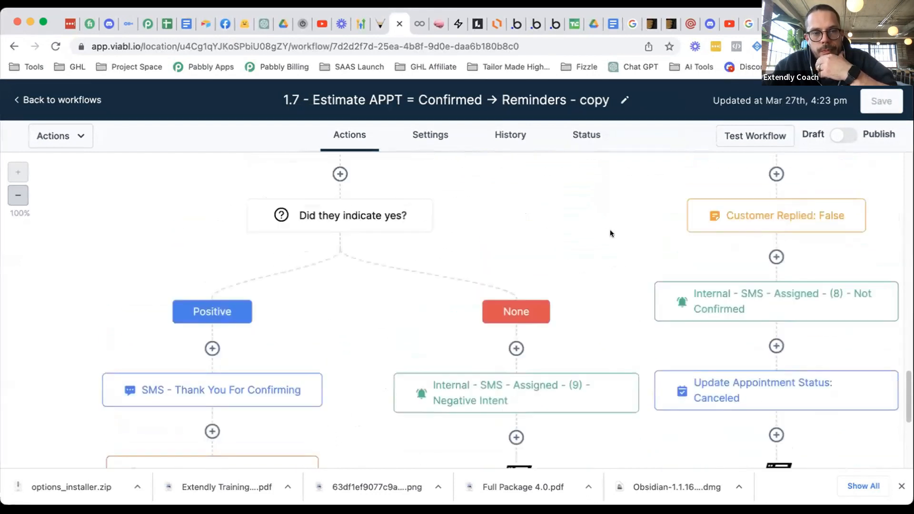
{"action": "scroll", "coordinate": [611, 233], "scroll_direction": "up", "scroll_amount": 3}
{"action": "scroll", "coordinate": [609, 230], "scroll_direction": "up", "scroll_amount": 5}
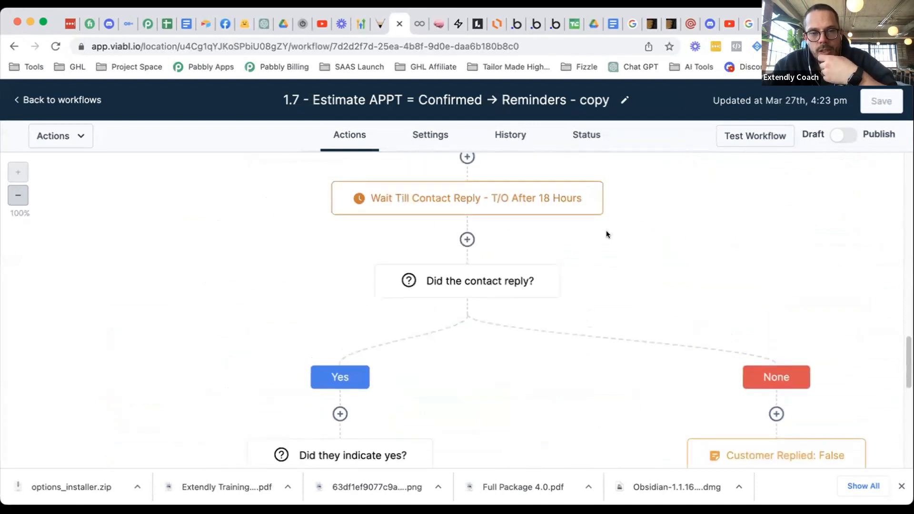
{"action": "scroll", "coordinate": [607, 231], "scroll_direction": "up", "scroll_amount": 1}
{"action": "scroll", "coordinate": [606, 230], "scroll_direction": "up", "scroll_amount": 2}
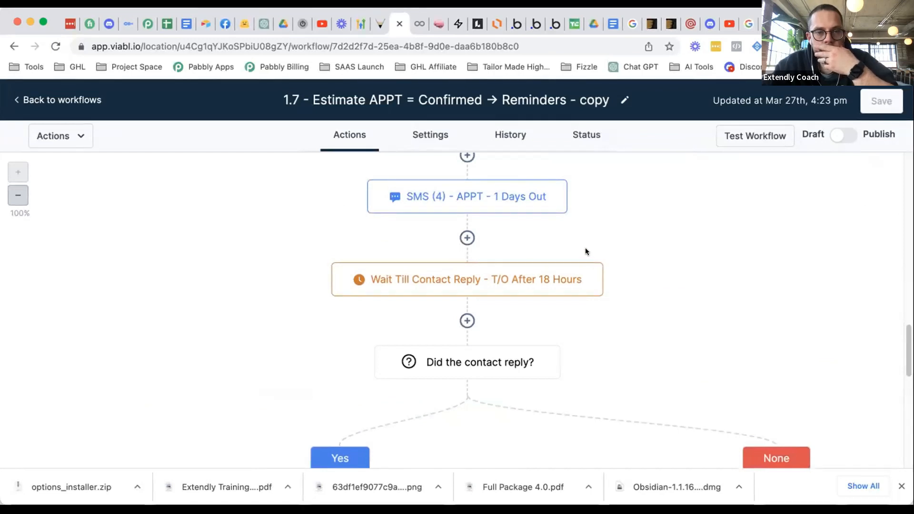
{"action": "scroll", "coordinate": [586, 252], "scroll_direction": "down", "scroll_amount": 2}
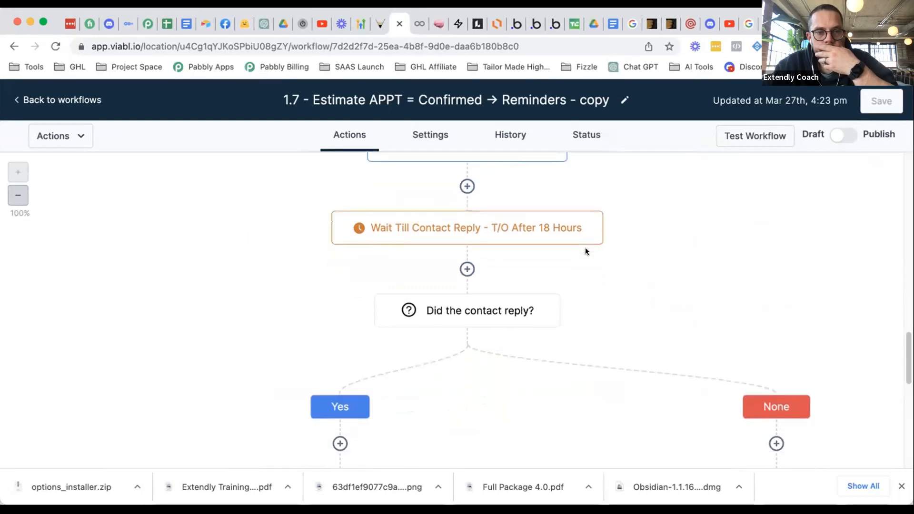
{"action": "scroll", "coordinate": [586, 252], "scroll_direction": "down", "scroll_amount": 5}
{"action": "scroll", "coordinate": [575, 253], "scroll_direction": "down", "scroll_amount": 8}
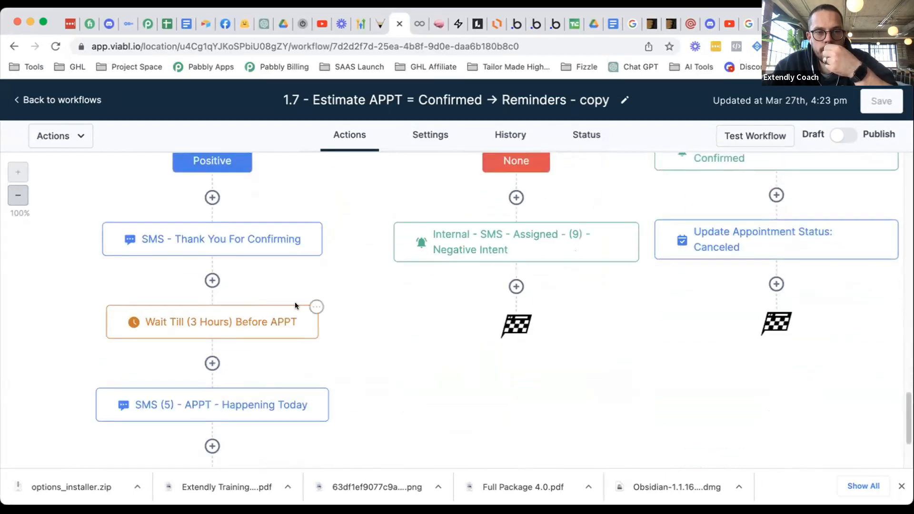
- Move the thank-you SMS and all steps after it to below SMS (4)
{"action": "left_click", "coordinate": [320, 224]}
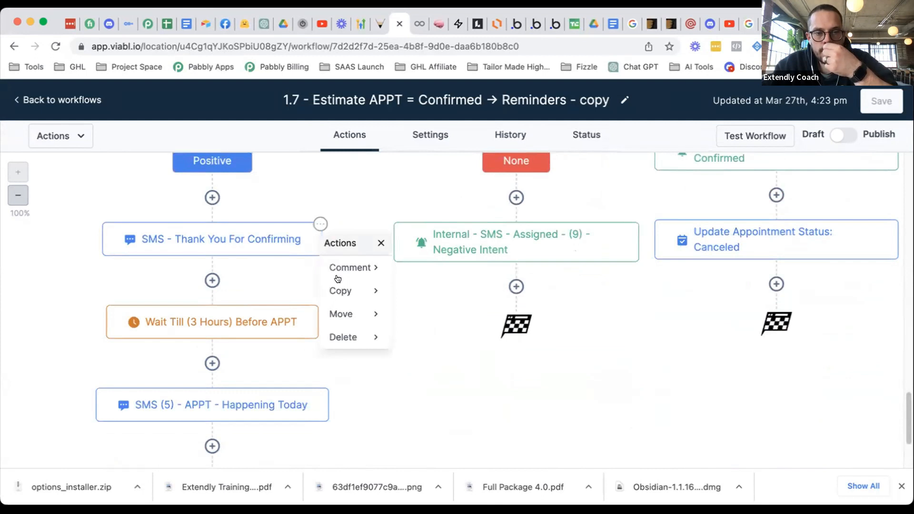
{"action": "left_click", "coordinate": [352, 308]}
{"action": "left_click", "coordinate": [438, 298]}
{"action": "scroll", "coordinate": [567, 293], "scroll_direction": "up", "scroll_amount": 10}
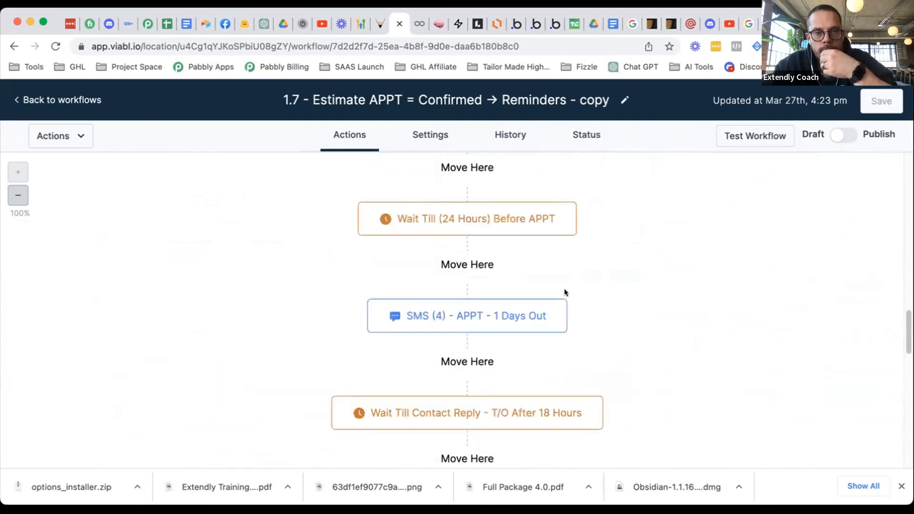
{"action": "scroll", "coordinate": [566, 294], "scroll_direction": "down", "scroll_amount": 2}
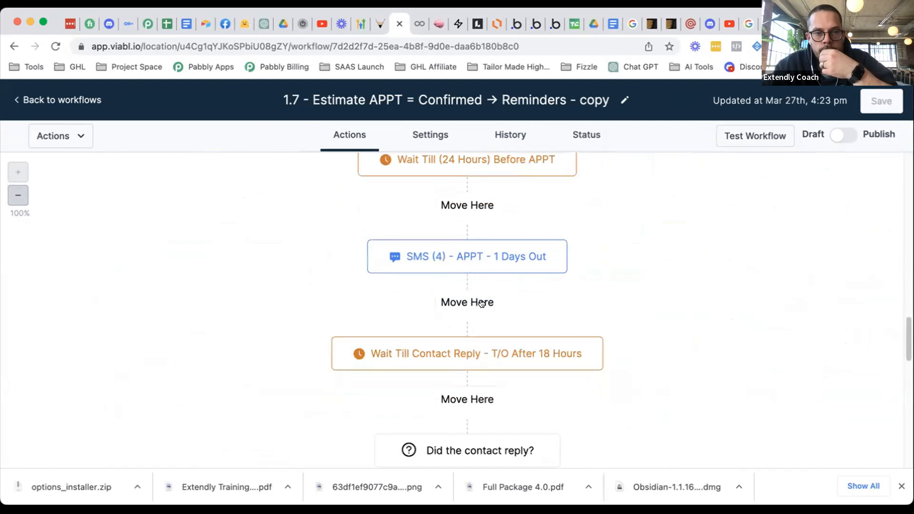
{"action": "scroll", "coordinate": [490, 314], "scroll_direction": "down", "scroll_amount": 1}
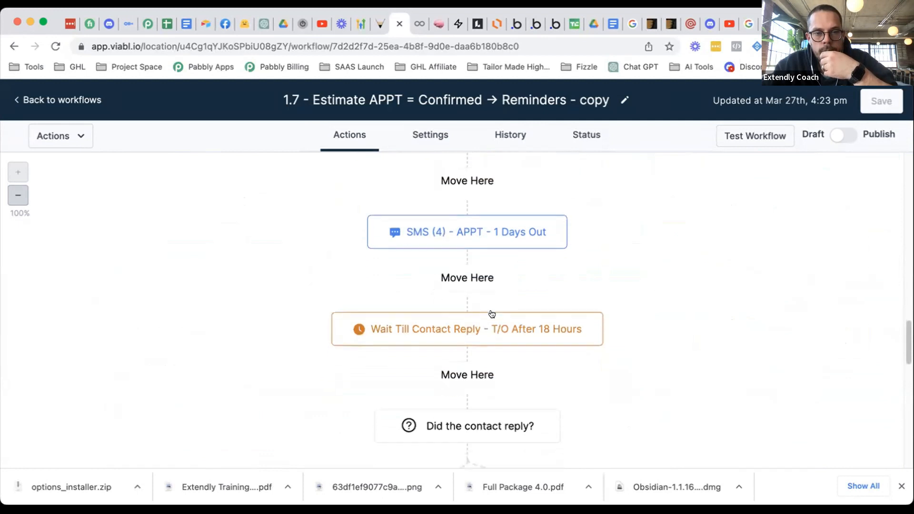
{"action": "left_click", "coordinate": [493, 269]}
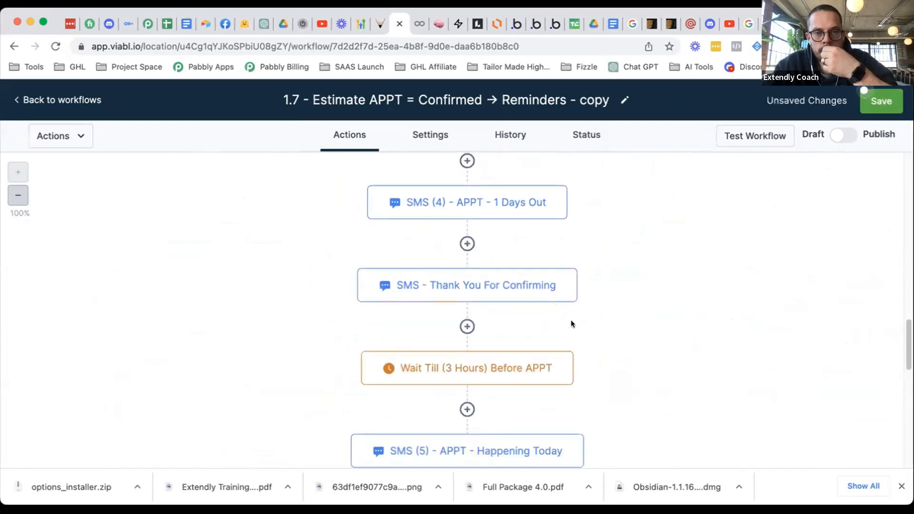
{"action": "scroll", "coordinate": [624, 306], "scroll_direction": "down", "scroll_amount": 1}
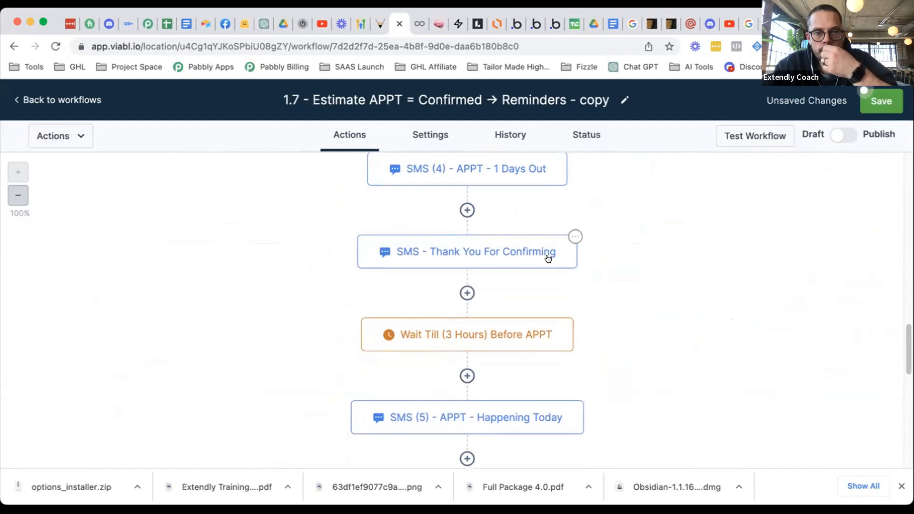
- Move only the thank-you SMS into the Yes branch, before 'Did they indicate yes?'
{"action": "left_click", "coordinate": [575, 237]}
{"action": "mouse_move", "coordinate": [605, 325]}
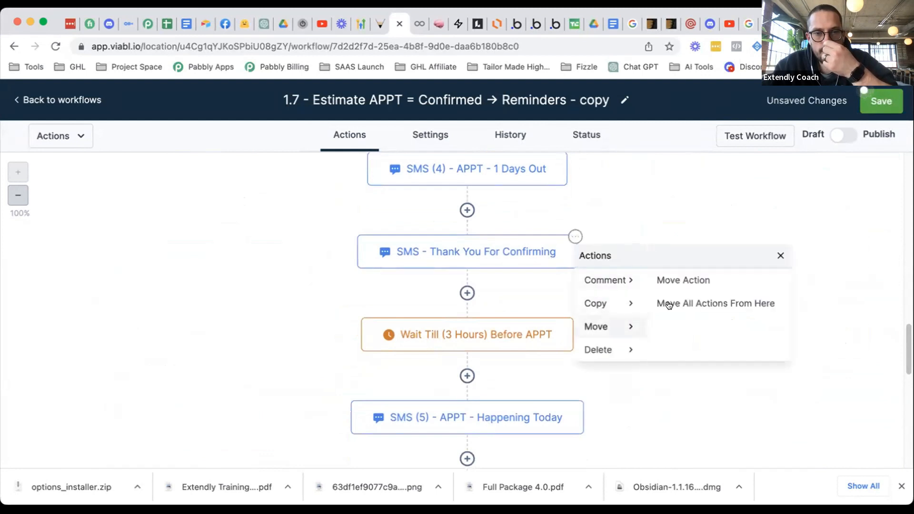
{"action": "left_click", "coordinate": [674, 282]}
{"action": "scroll", "coordinate": [601, 307], "scroll_direction": "down", "scroll_amount": 5}
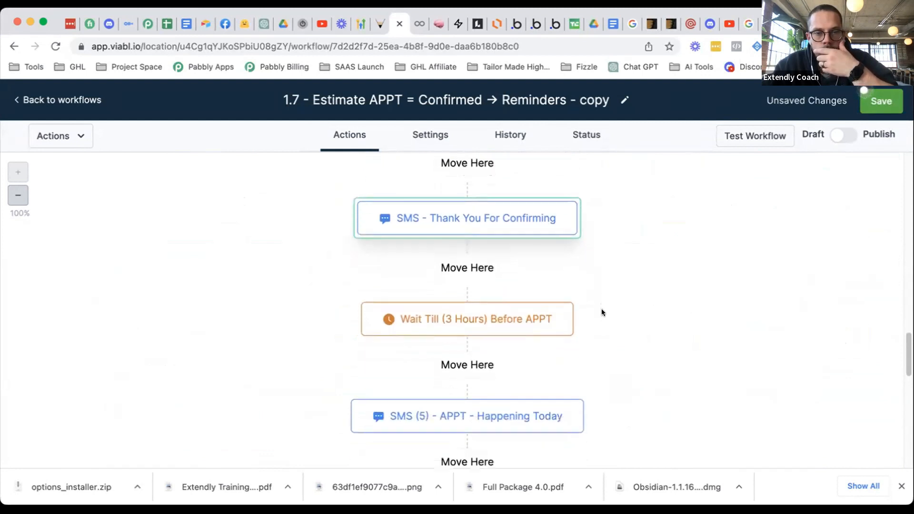
{"action": "scroll", "coordinate": [502, 334], "scroll_direction": "down", "scroll_amount": 10}
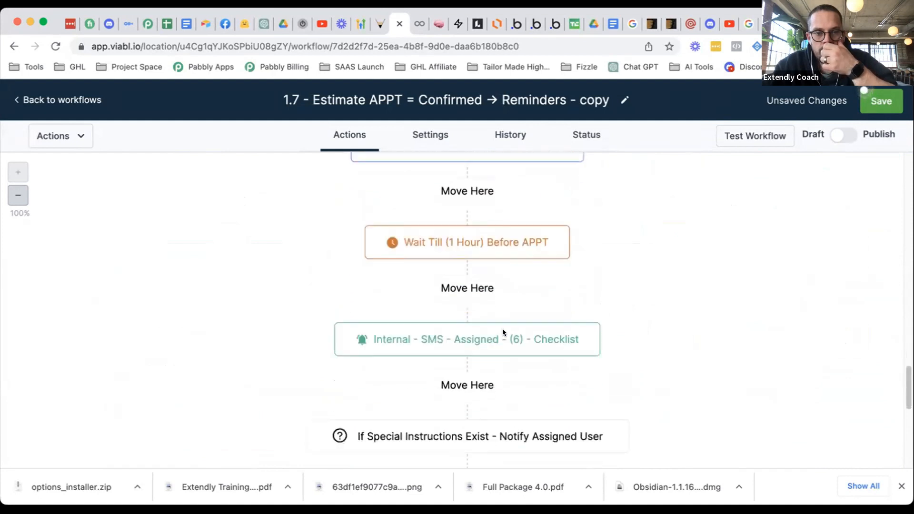
{"action": "scroll", "coordinate": [502, 334], "scroll_direction": "down", "scroll_amount": 10}
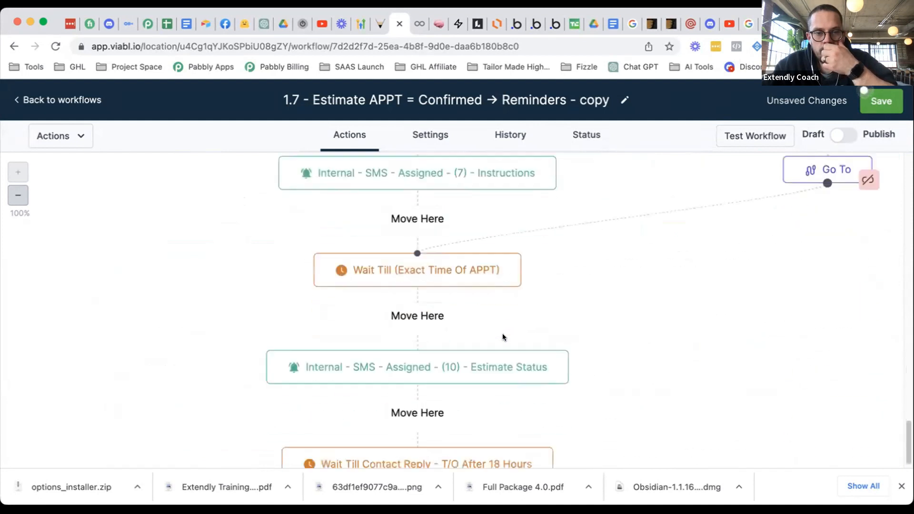
{"action": "scroll", "coordinate": [478, 355], "scroll_direction": "down", "scroll_amount": 3}
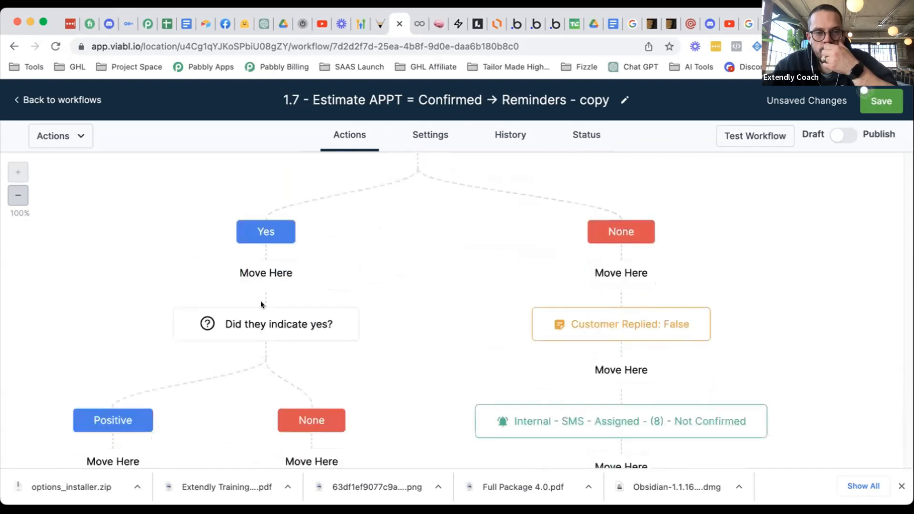
{"action": "scroll", "coordinate": [545, 300], "scroll_direction": "down", "scroll_amount": 5}
{"action": "scroll", "coordinate": [555, 316], "scroll_direction": "up", "scroll_amount": 10}
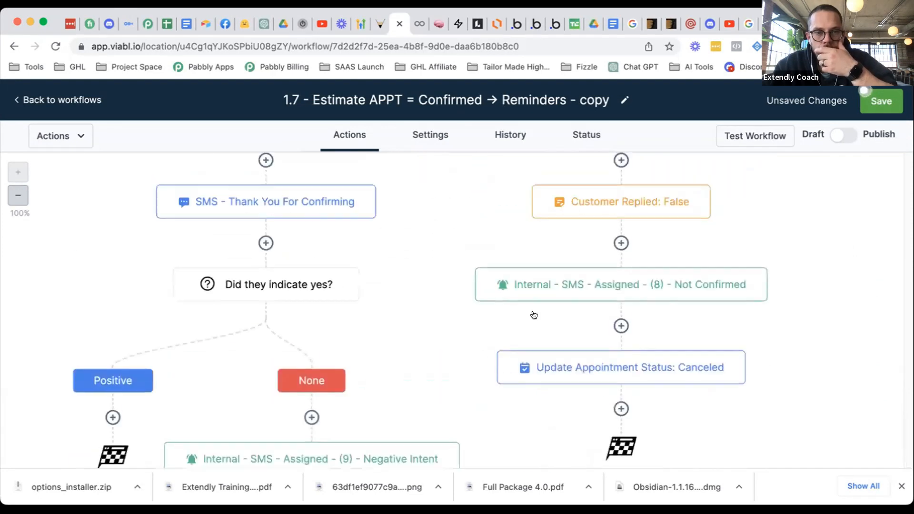
- Review the reordered steps and save, triggering the error about the 18-hour contact-reply wait
{"action": "scroll", "coordinate": [534, 316], "scroll_direction": "up", "scroll_amount": 8}
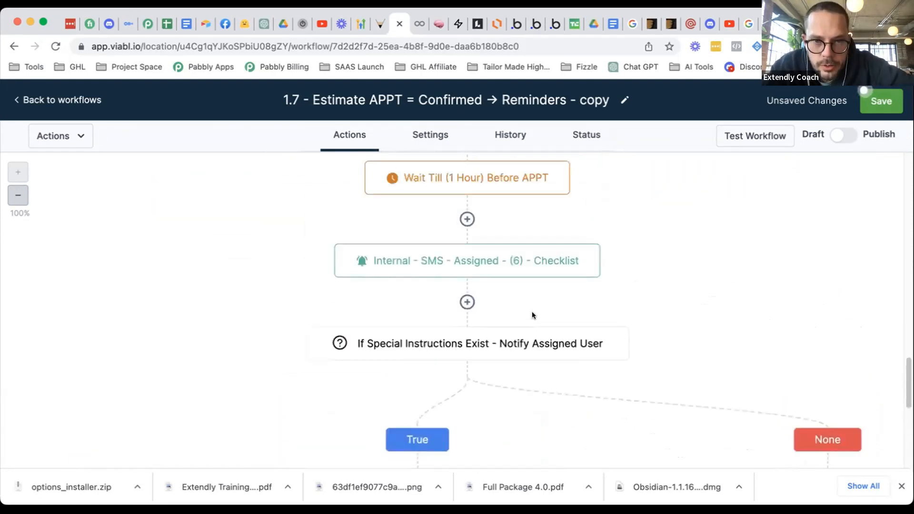
{"action": "scroll", "coordinate": [532, 314], "scroll_direction": "up", "scroll_amount": 5}
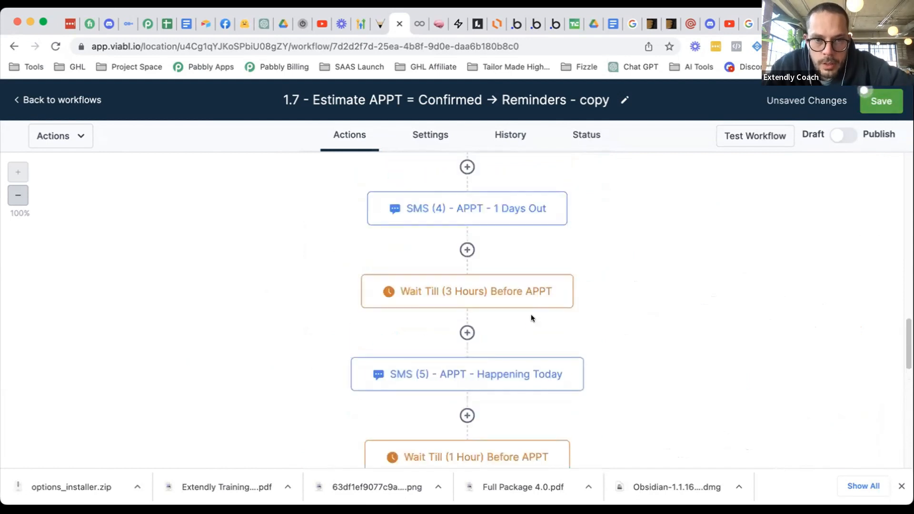
{"action": "scroll", "coordinate": [532, 312], "scroll_direction": "up", "scroll_amount": 4}
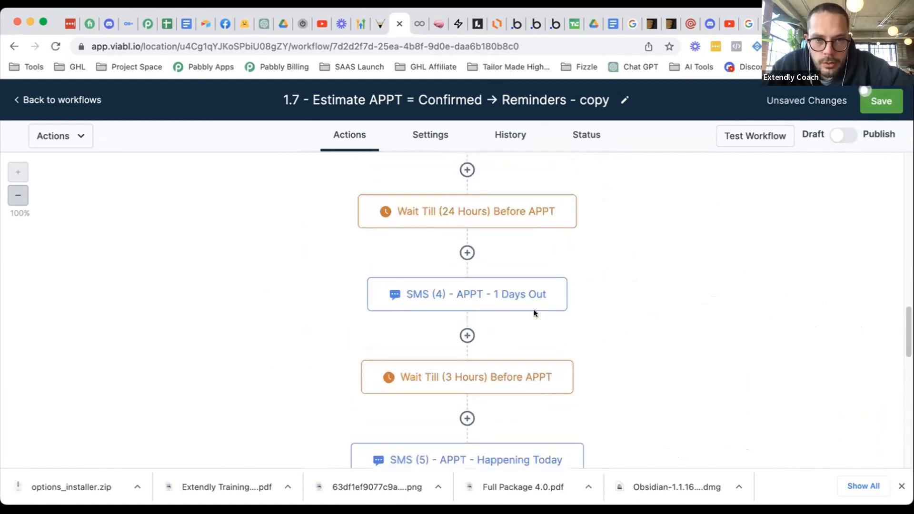
{"action": "scroll", "coordinate": [534, 309], "scroll_direction": "down", "scroll_amount": 5}
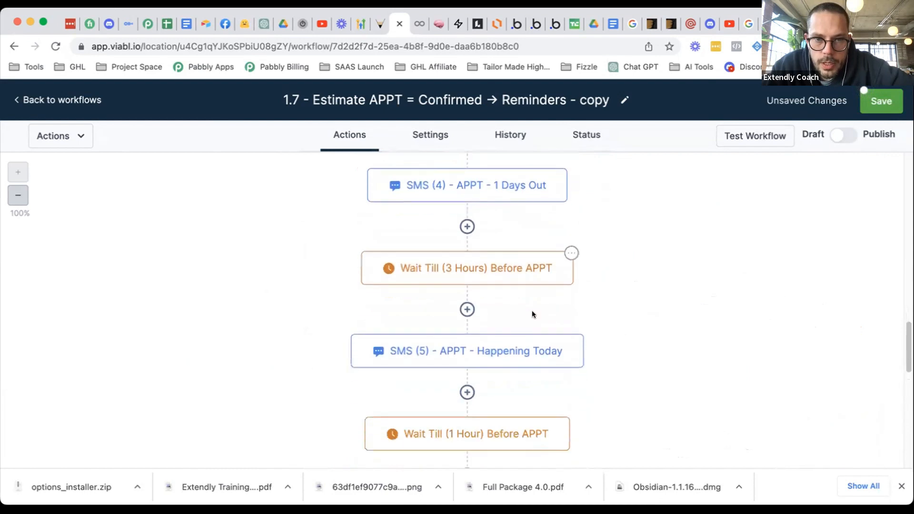
{"action": "scroll", "coordinate": [533, 314], "scroll_direction": "down", "scroll_amount": 2}
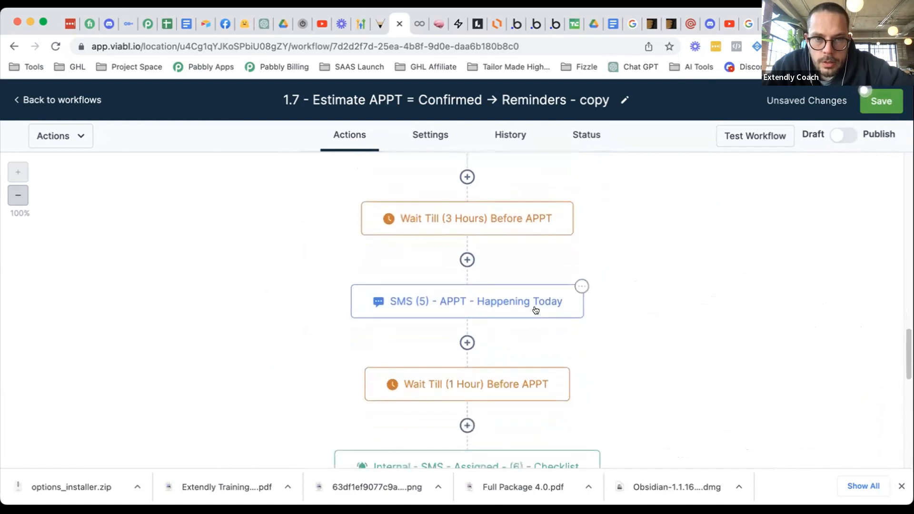
{"action": "scroll", "coordinate": [536, 310], "scroll_direction": "up", "scroll_amount": 4}
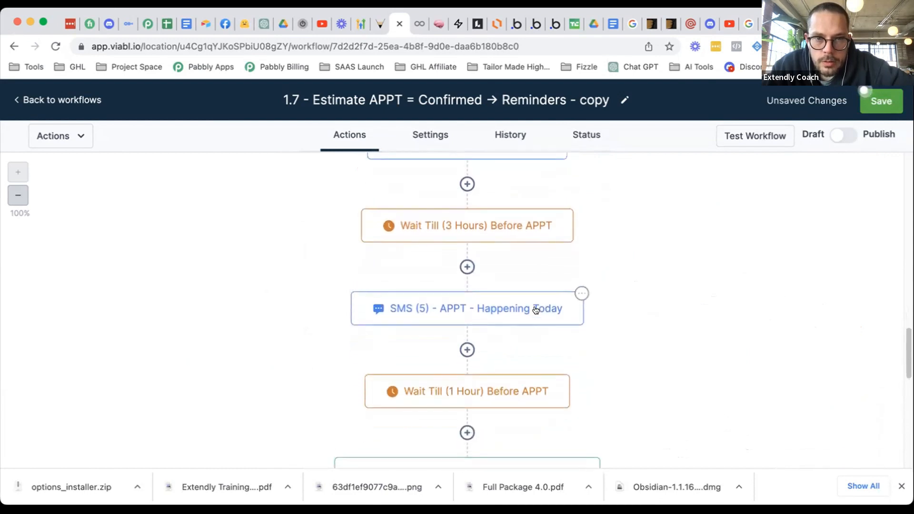
{"action": "scroll", "coordinate": [536, 310], "scroll_direction": "up", "scroll_amount": 3}
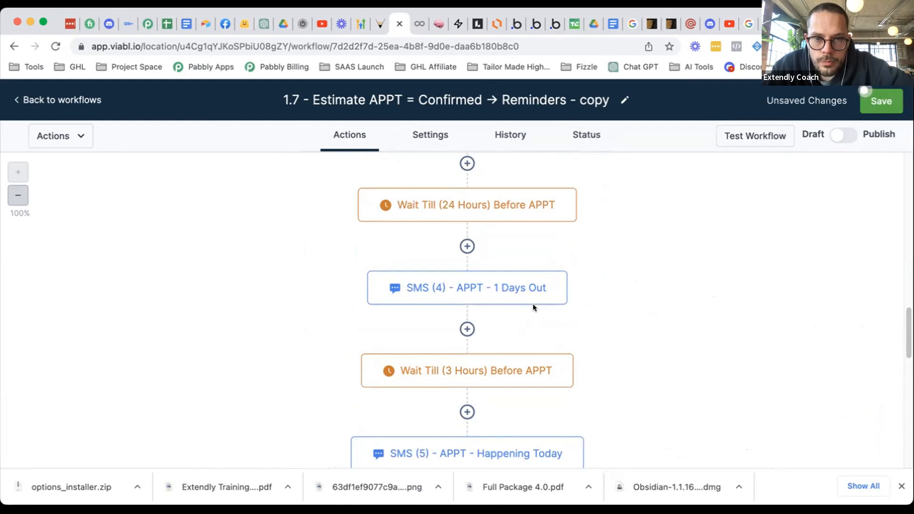
{"action": "scroll", "coordinate": [534, 305], "scroll_direction": "down", "scroll_amount": 1}
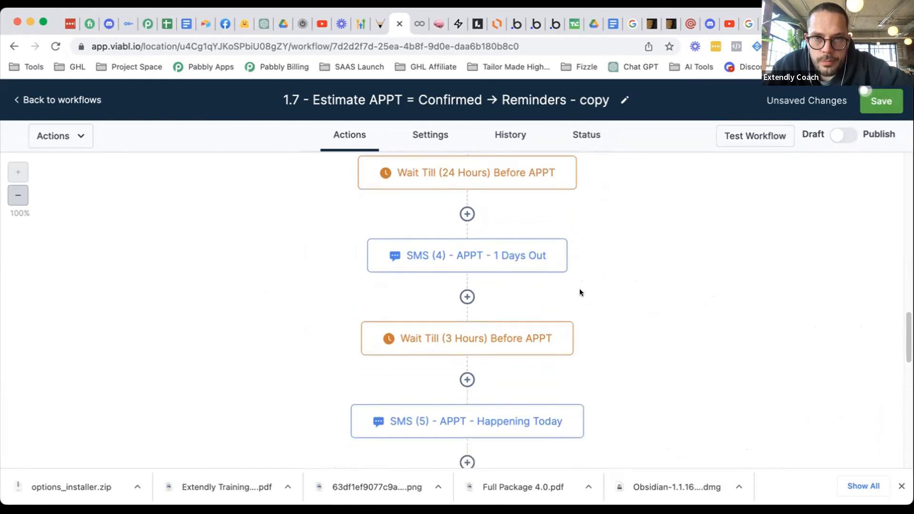
{"action": "left_click", "coordinate": [880, 100]}
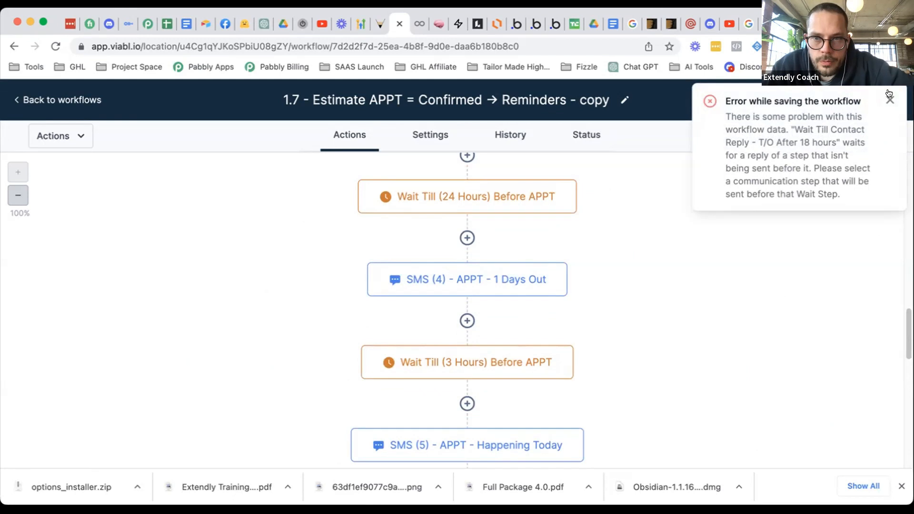
{"action": "left_click", "coordinate": [890, 96]}
{"action": "scroll", "coordinate": [667, 276], "scroll_direction": "down", "scroll_amount": 10}
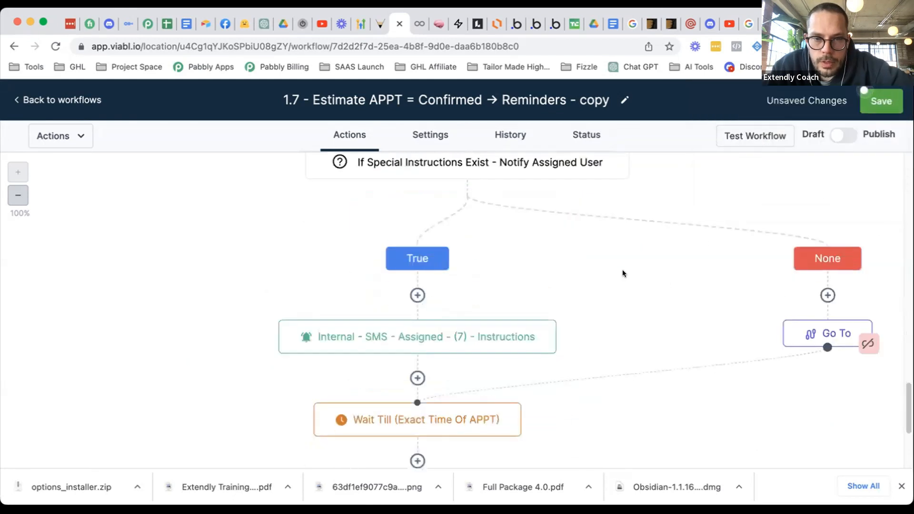
{"action": "scroll", "coordinate": [623, 273], "scroll_direction": "down", "scroll_amount": 15}
{"action": "scroll", "coordinate": [571, 275], "scroll_direction": "down", "scroll_amount": 8}
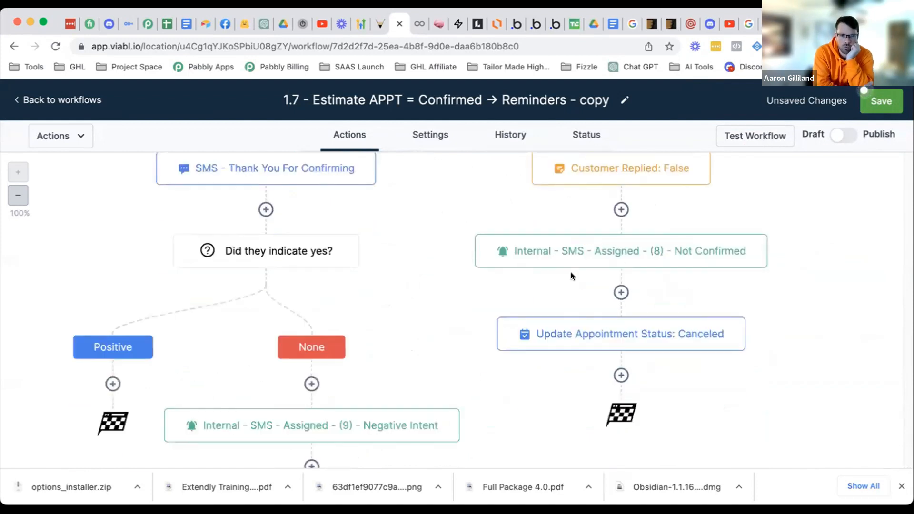
{"action": "scroll", "coordinate": [571, 272], "scroll_direction": "up", "scroll_amount": 1}
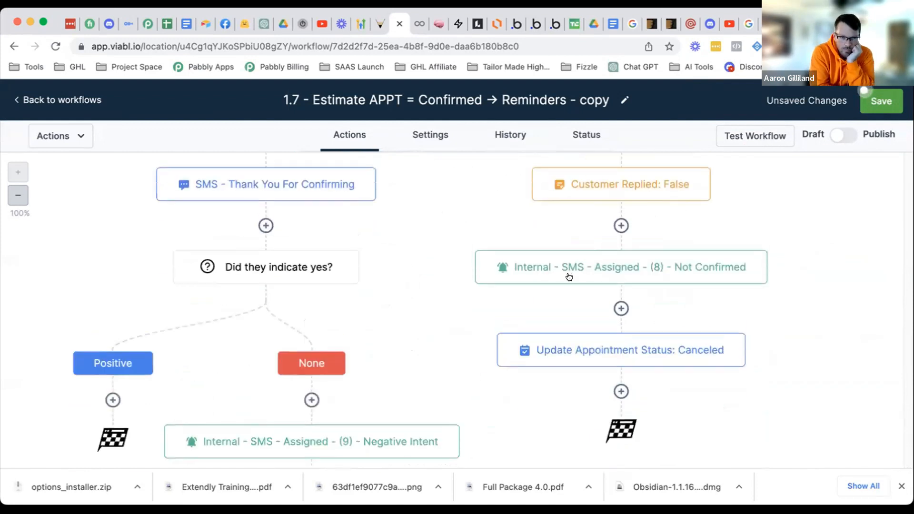
{"action": "scroll", "coordinate": [415, 269], "scroll_direction": "down", "scroll_amount": 3}
{"action": "scroll", "coordinate": [414, 267], "scroll_direction": "up", "scroll_amount": 12}
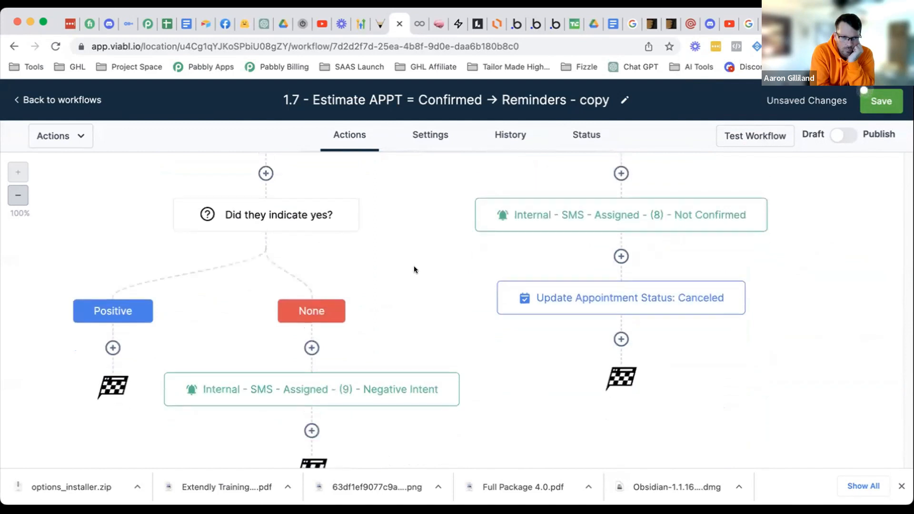
{"action": "scroll", "coordinate": [416, 268], "scroll_direction": "up", "scroll_amount": 8}
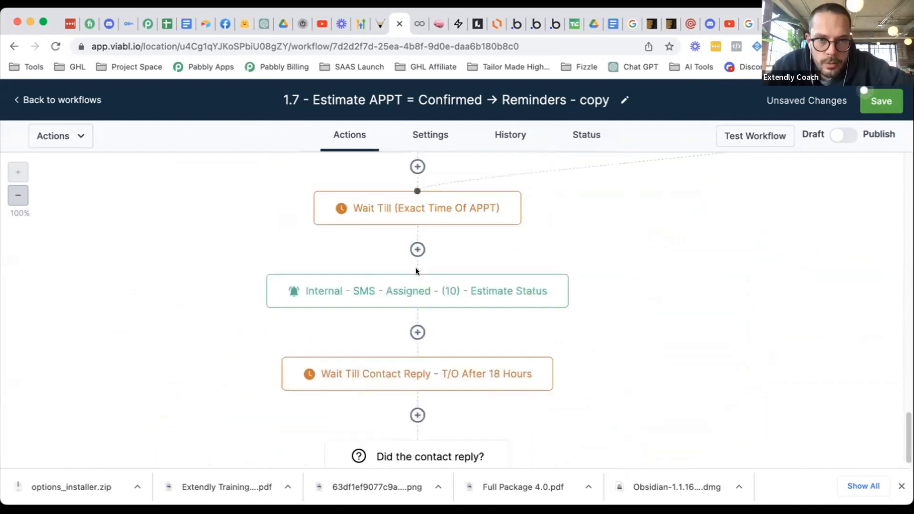
{"action": "scroll", "coordinate": [416, 263], "scroll_direction": "up", "scroll_amount": 14}
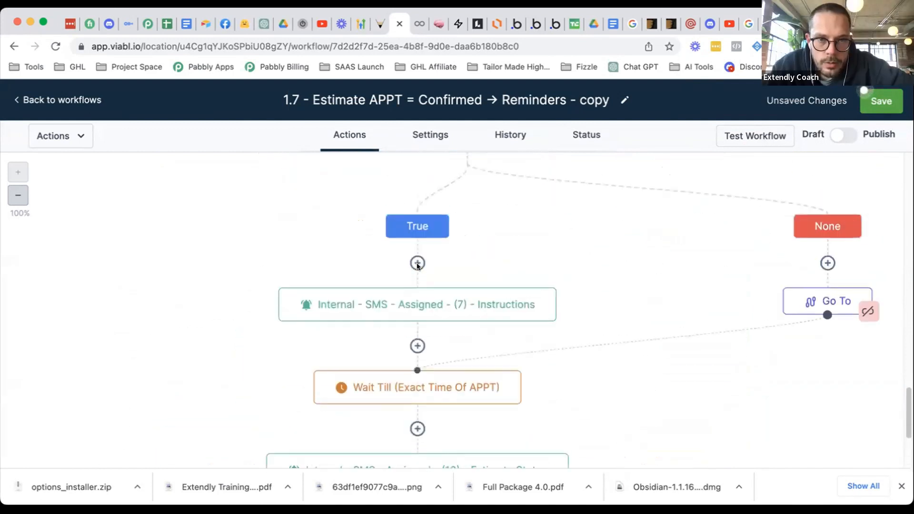
{"action": "scroll", "coordinate": [416, 263], "scroll_direction": "up", "scroll_amount": 5}
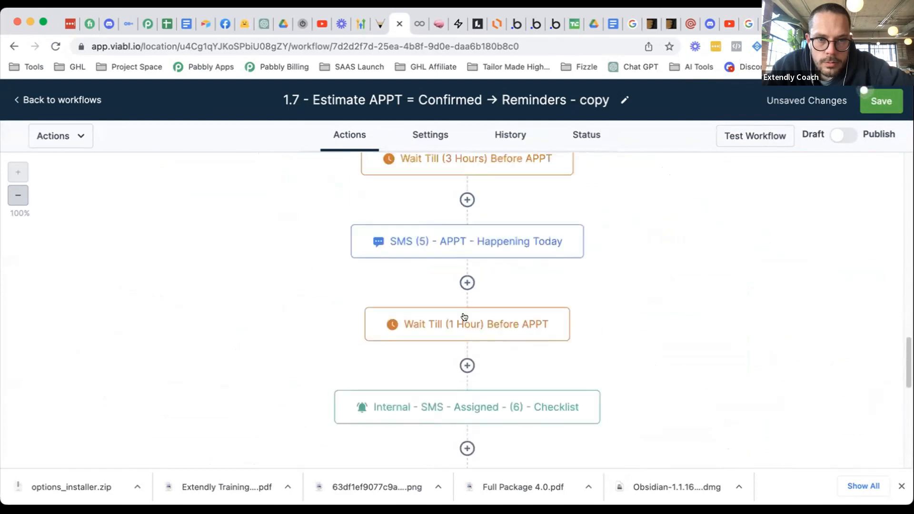
{"action": "scroll", "coordinate": [502, 255], "scroll_direction": "up", "scroll_amount": 1}
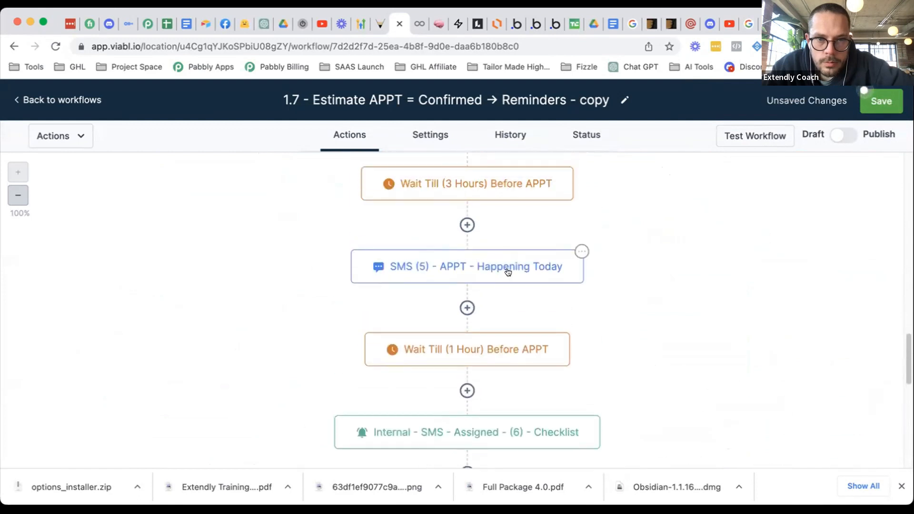
{"action": "left_click", "coordinate": [508, 272]}
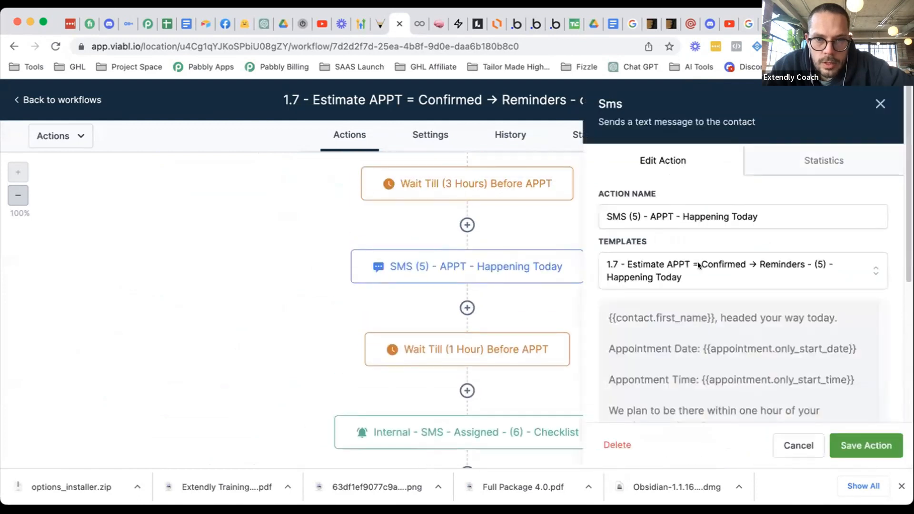
{"action": "left_click", "coordinate": [803, 445]}
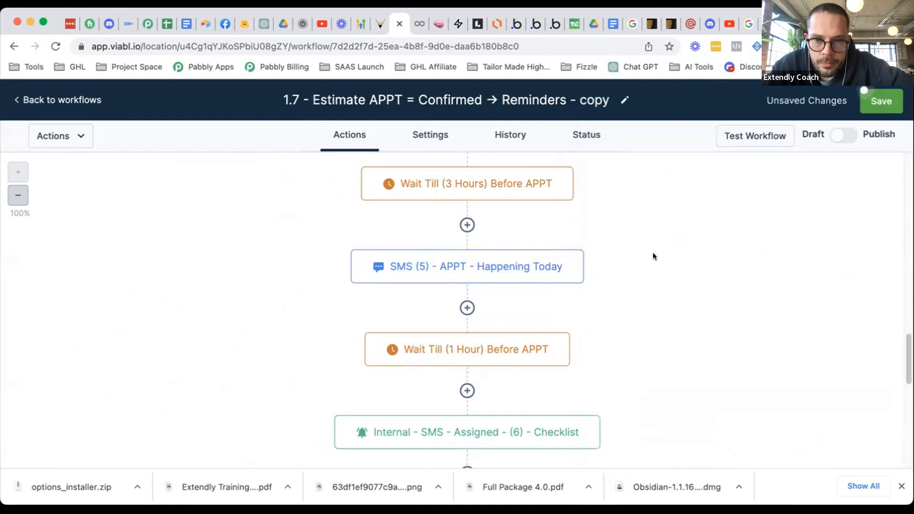
{"action": "scroll", "coordinate": [633, 256], "scroll_direction": "up", "scroll_amount": 1}
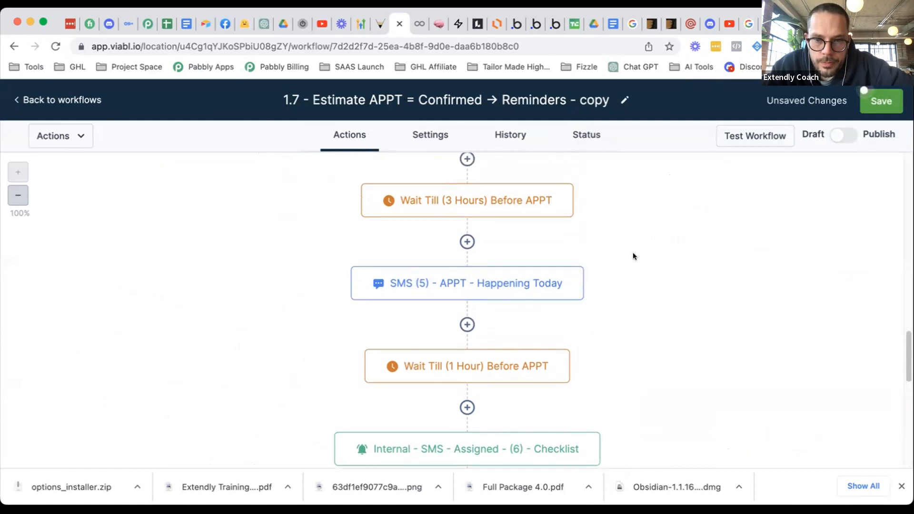
{"action": "scroll", "coordinate": [624, 251], "scroll_direction": "up", "scroll_amount": 2}
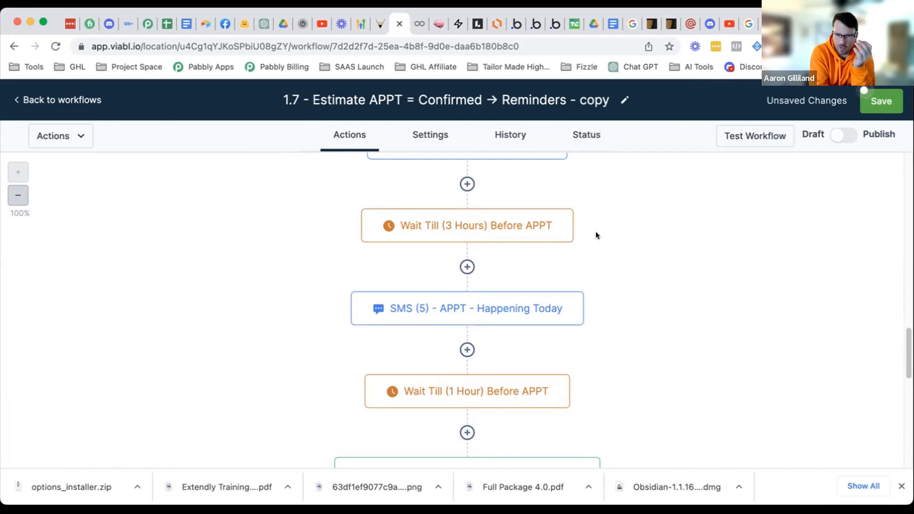
{"action": "scroll", "coordinate": [599, 243], "scroll_direction": "up", "scroll_amount": 1}
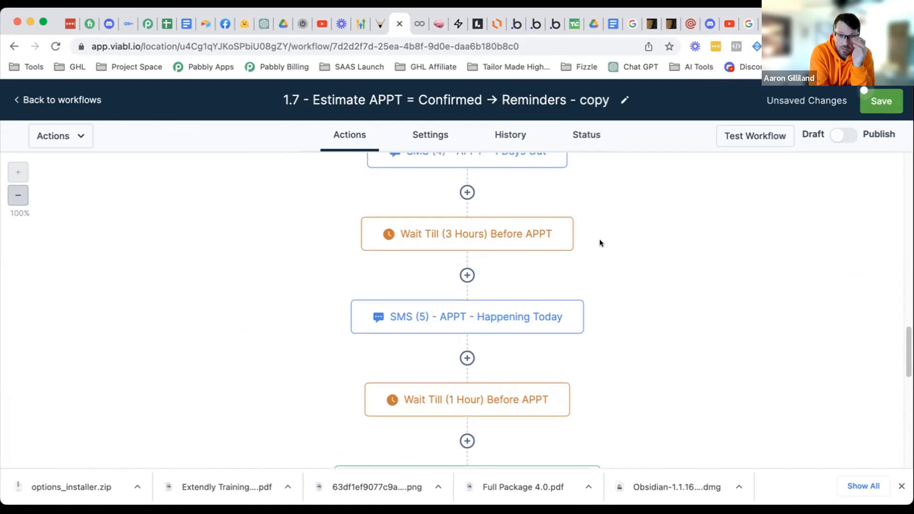
{"action": "scroll", "coordinate": [600, 243], "scroll_direction": "up", "scroll_amount": 2}
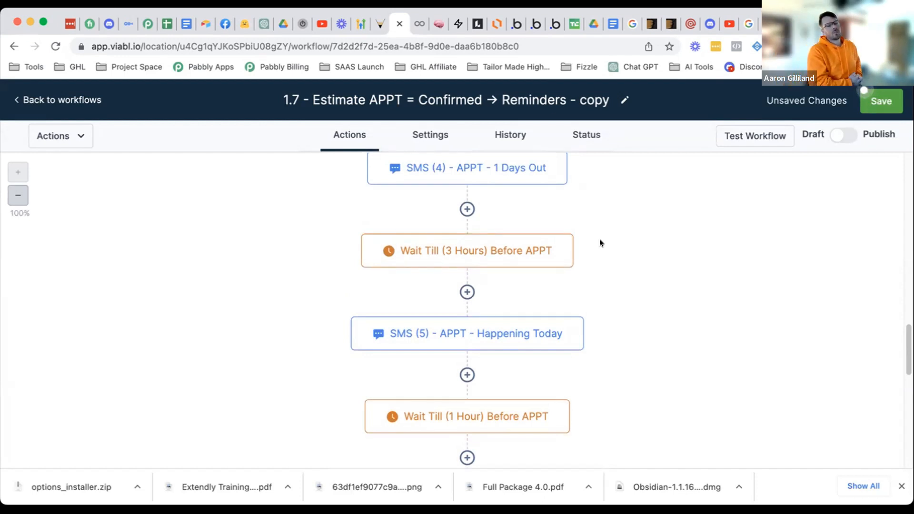
{"action": "scroll", "coordinate": [658, 244], "scroll_direction": "up", "scroll_amount": 15}
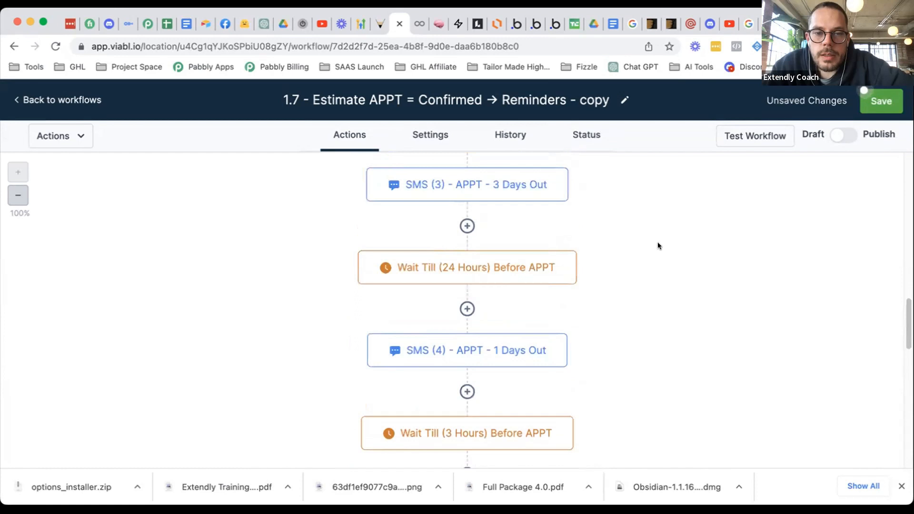
{"action": "scroll", "coordinate": [658, 245], "scroll_direction": "down", "scroll_amount": 10}
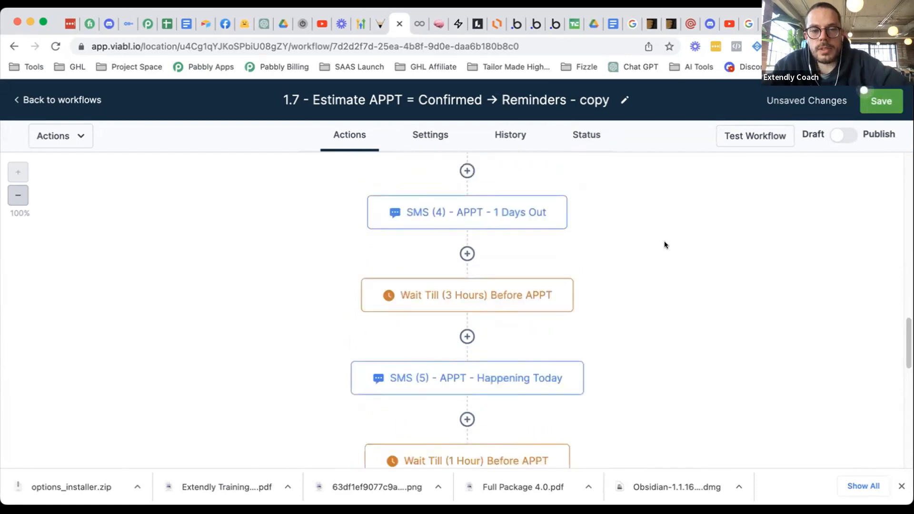
{"action": "scroll", "coordinate": [670, 251], "scroll_direction": "down", "scroll_amount": 5}
{"action": "scroll", "coordinate": [642, 241], "scroll_direction": "down", "scroll_amount": 7}
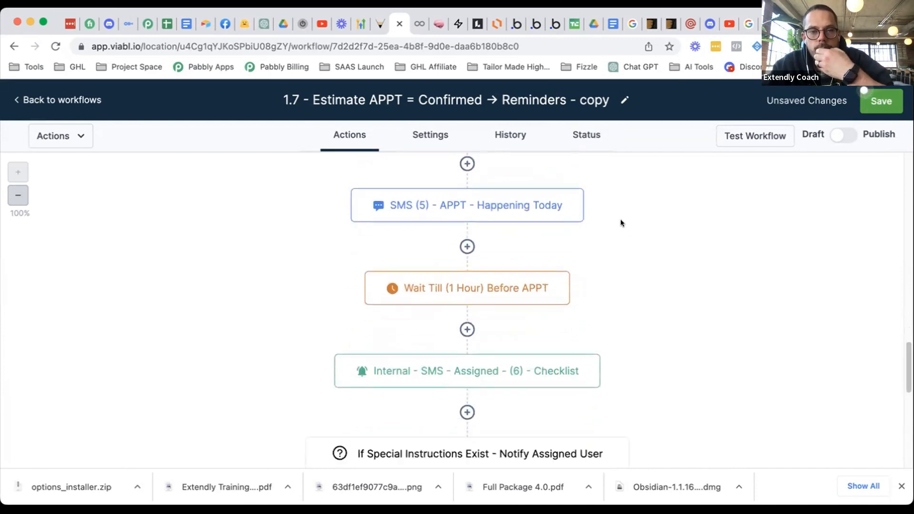
{"action": "scroll", "coordinate": [601, 223], "scroll_direction": "down", "scroll_amount": 20}
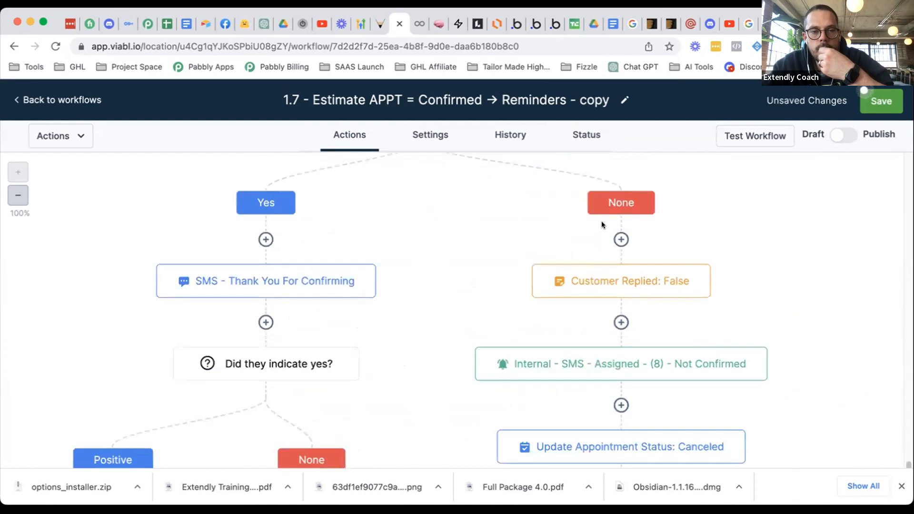
{"action": "scroll", "coordinate": [602, 223], "scroll_direction": "down", "scroll_amount": 10}
{"action": "scroll", "coordinate": [602, 222], "scroll_direction": "up", "scroll_amount": 11}
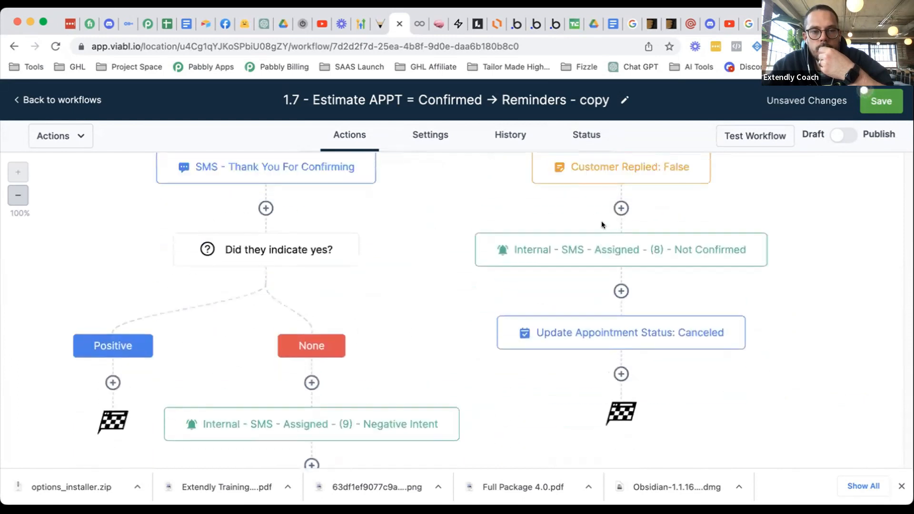
{"action": "scroll", "coordinate": [602, 222], "scroll_direction": "down", "scroll_amount": 14}
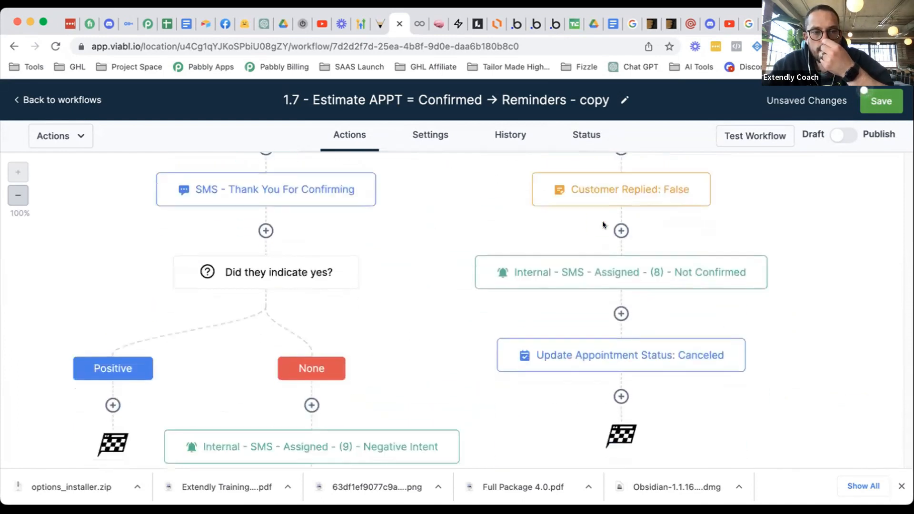
{"action": "scroll", "coordinate": [511, 246], "scroll_direction": "up", "scroll_amount": 8}
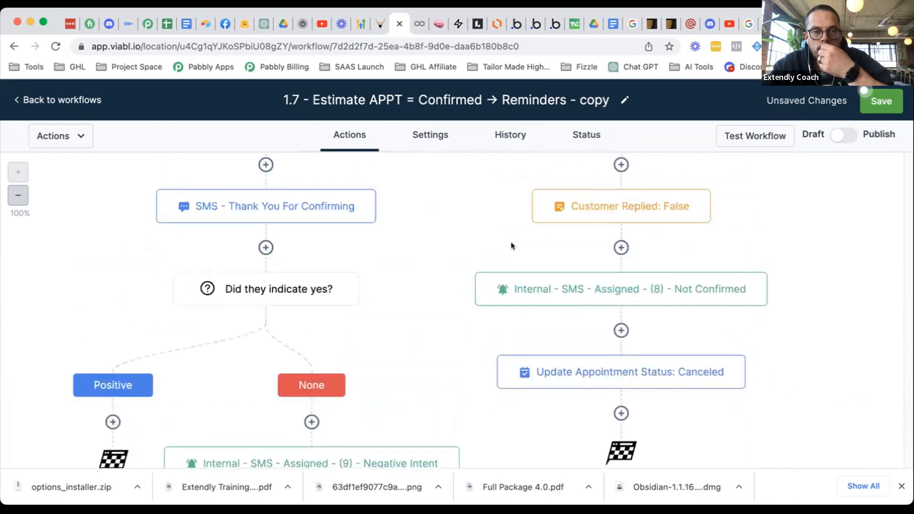
{"action": "scroll", "coordinate": [438, 253], "scroll_direction": "down", "scroll_amount": 6}
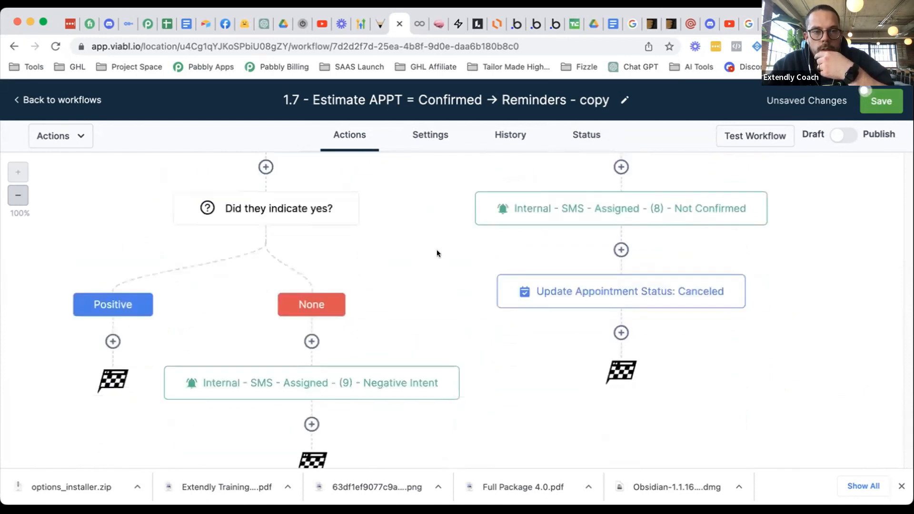
- Move the Negative Intent step above 'Did they indicate yes?'
{"action": "left_click", "coordinate": [456, 369]}
{"action": "mouse_move", "coordinate": [485, 457]}
{"action": "left_click", "coordinate": [564, 411]}
{"action": "left_click", "coordinate": [276, 175]}
- Delete the 'Did they indicate yes?' condition
{"action": "scroll", "coordinate": [355, 329], "scroll_direction": "up", "scroll_amount": 10}
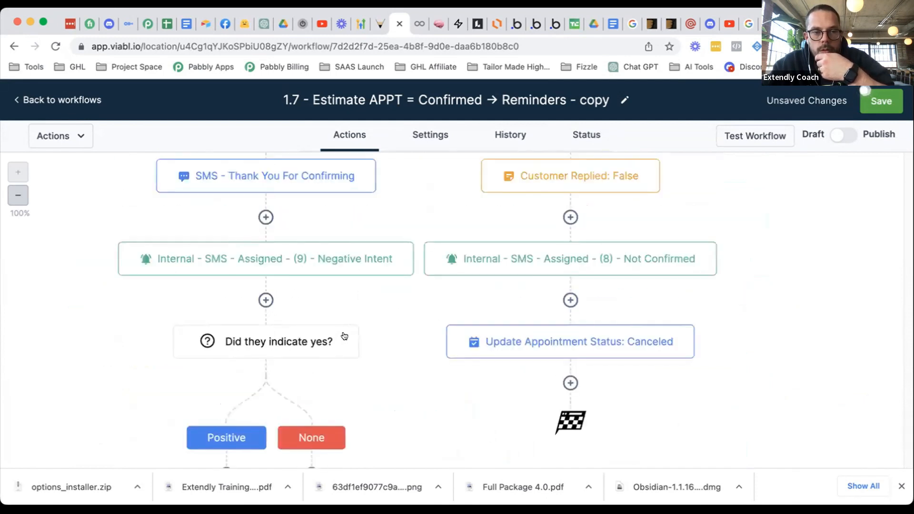
{"action": "left_click", "coordinate": [359, 326]}
{"action": "mouse_move", "coordinate": [383, 438]}
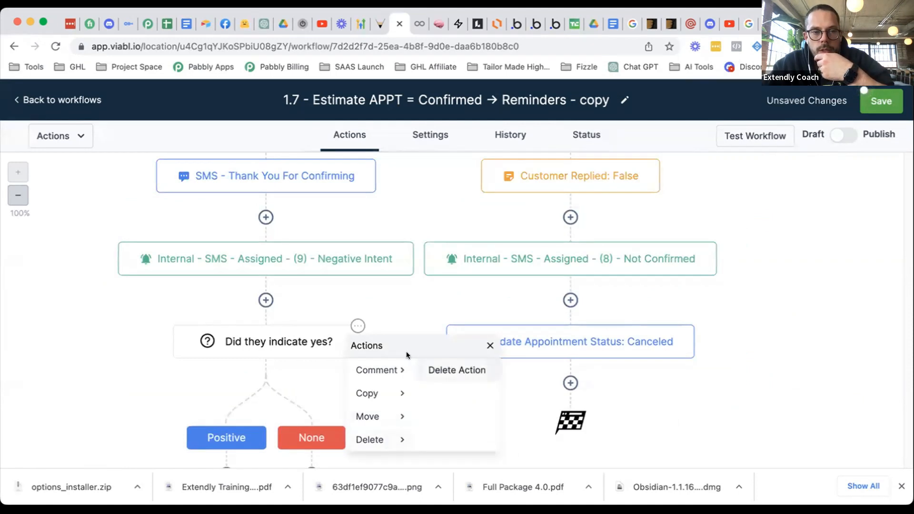
{"action": "left_click", "coordinate": [469, 370]}
{"action": "left_click", "coordinate": [571, 334]}
- Move the Thank You For Confirming SMS above 'Did the contact reply?'
{"action": "scroll", "coordinate": [402, 364], "scroll_direction": "up", "scroll_amount": 5}
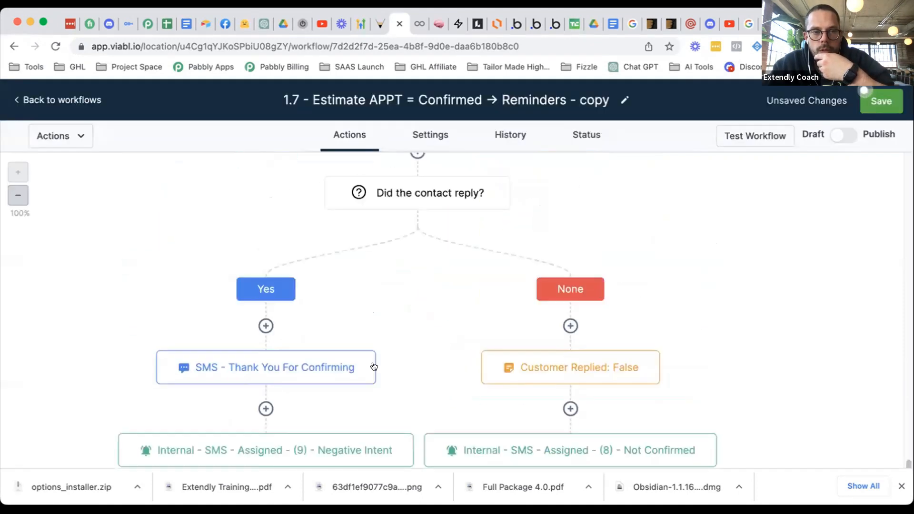
{"action": "scroll", "coordinate": [384, 352], "scroll_direction": "up", "scroll_amount": 2}
{"action": "left_click", "coordinate": [374, 402]}
{"action": "scroll", "coordinate": [441, 443], "scroll_direction": "down", "scroll_amount": 3}
{"action": "mouse_move", "coordinate": [396, 413]}
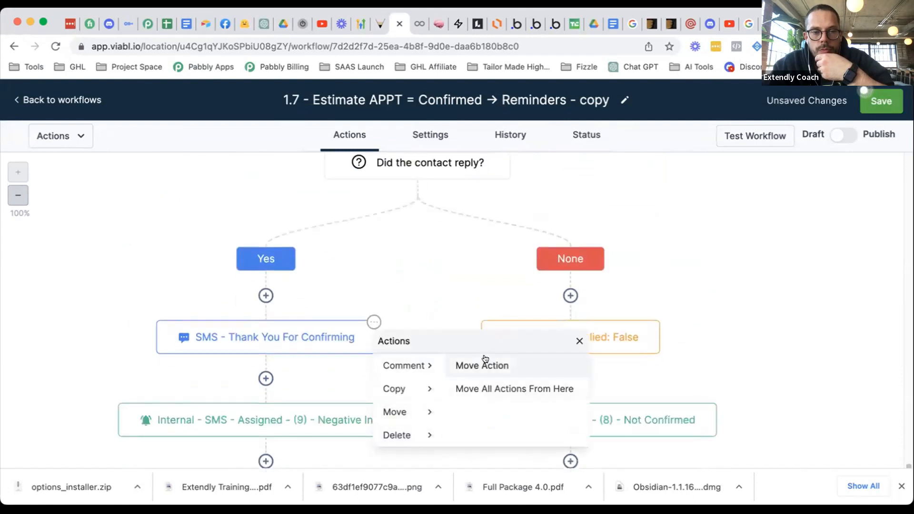
{"action": "left_click", "coordinate": [484, 364]}
{"action": "scroll", "coordinate": [478, 313], "scroll_direction": "up", "scroll_amount": 2}
{"action": "left_click", "coordinate": [417, 193]}
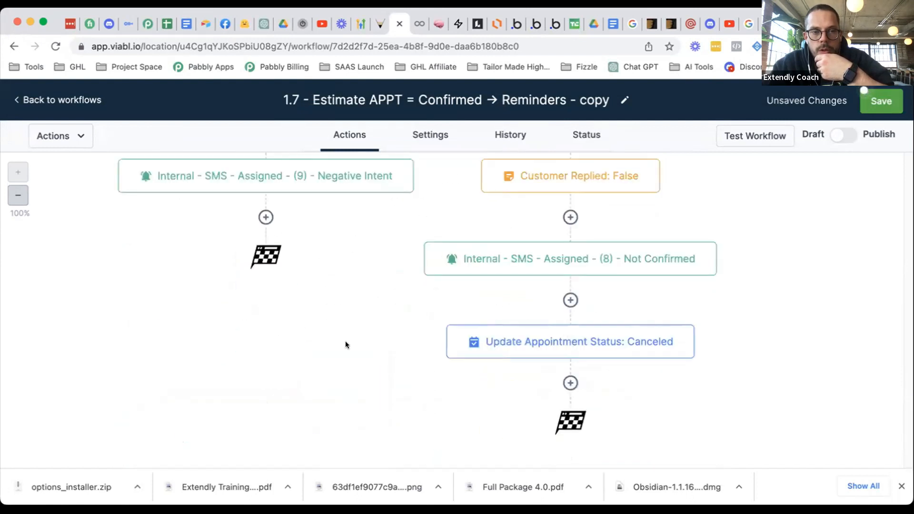
- Move the Negative Intent step above 'Did the contact reply?'
{"action": "scroll", "coordinate": [345, 341], "scroll_direction": "up", "scroll_amount": 2}
{"action": "left_click", "coordinate": [412, 249]}
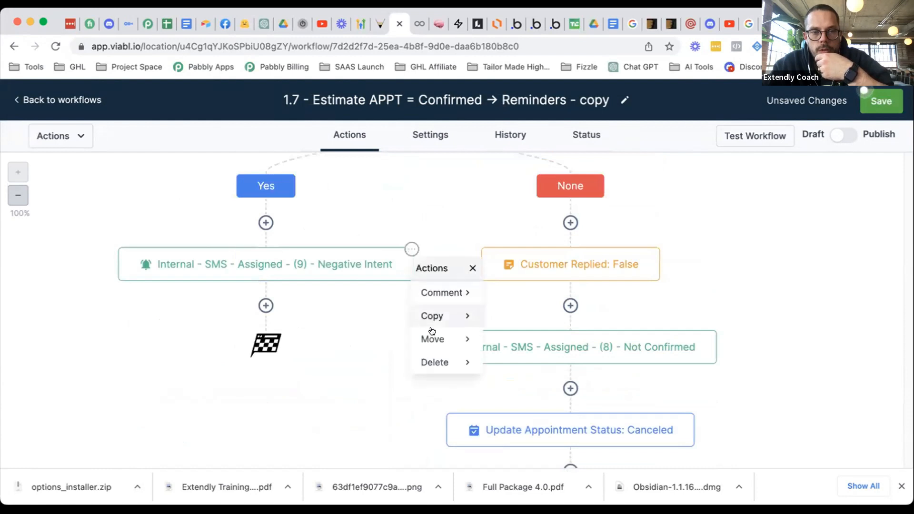
{"action": "mouse_move", "coordinate": [443, 339]}
{"action": "left_click", "coordinate": [506, 293]}
{"action": "scroll", "coordinate": [477, 290], "scroll_direction": "up", "scroll_amount": 4}
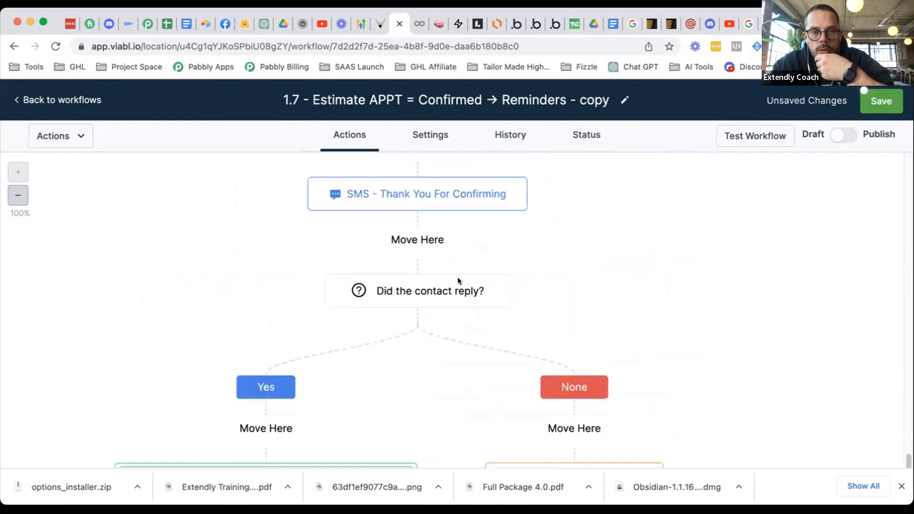
{"action": "left_click", "coordinate": [419, 239]}
- Move the Customer Replied: False step out of the None branch
{"action": "scroll", "coordinate": [571, 356], "scroll_direction": "up", "scroll_amount": 4}
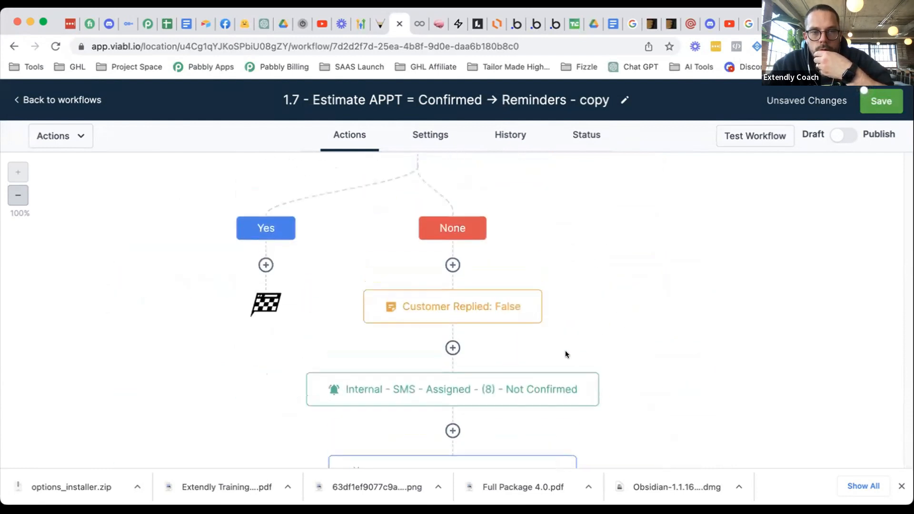
{"action": "scroll", "coordinate": [538, 374], "scroll_direction": "up", "scroll_amount": 3}
{"action": "scroll", "coordinate": [541, 410], "scroll_direction": "down", "scroll_amount": 1}
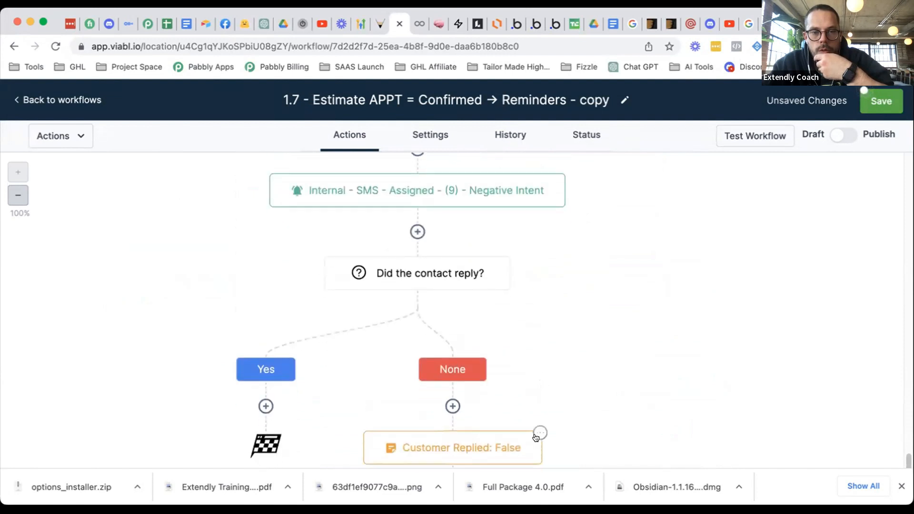
{"action": "scroll", "coordinate": [569, 426], "scroll_direction": "down", "scroll_amount": 12}
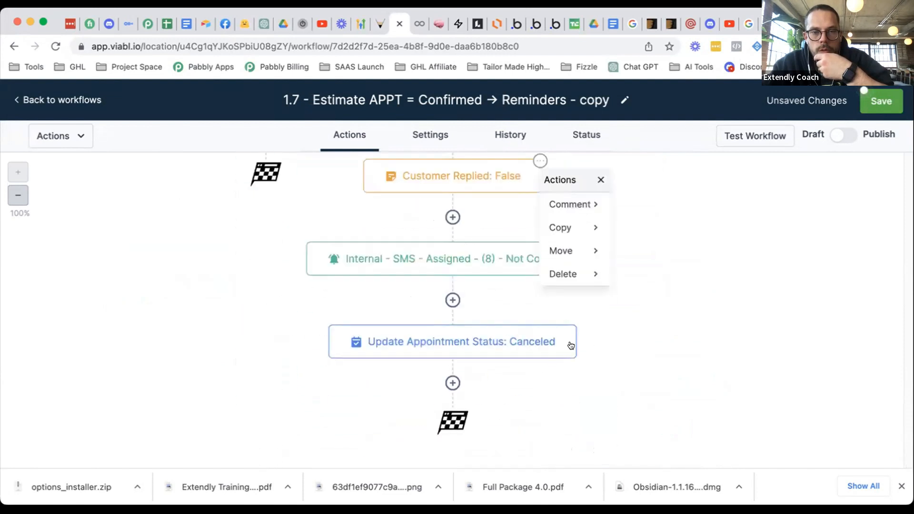
{"action": "scroll", "coordinate": [520, 272], "scroll_direction": "up", "scroll_amount": 8}
{"action": "mouse_move", "coordinate": [540, 323]}
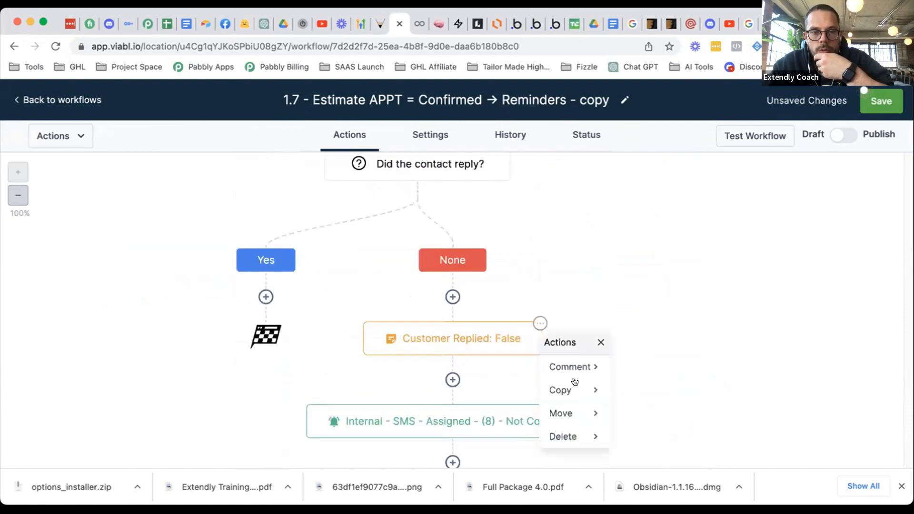
{"action": "mouse_move", "coordinate": [598, 412]}
{"action": "left_click", "coordinate": [662, 369]}
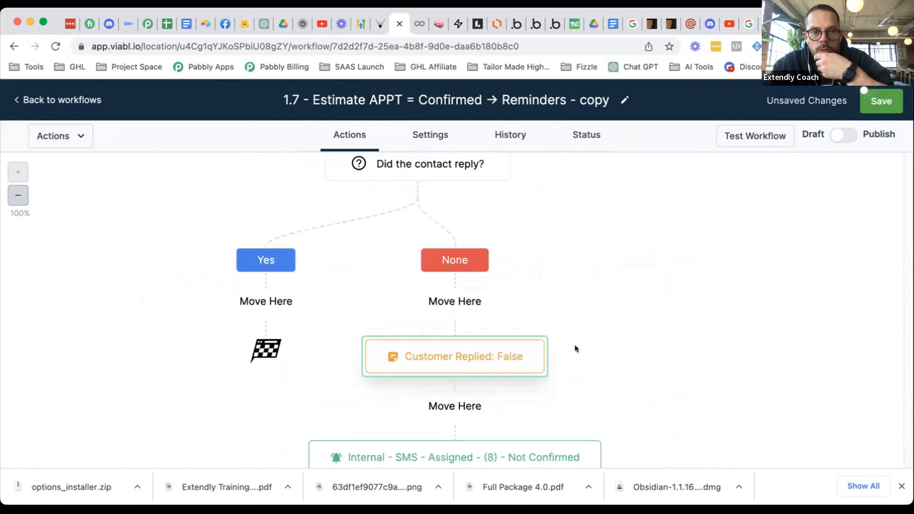
{"action": "scroll", "coordinate": [446, 181], "scroll_direction": "up", "scroll_amount": 2}
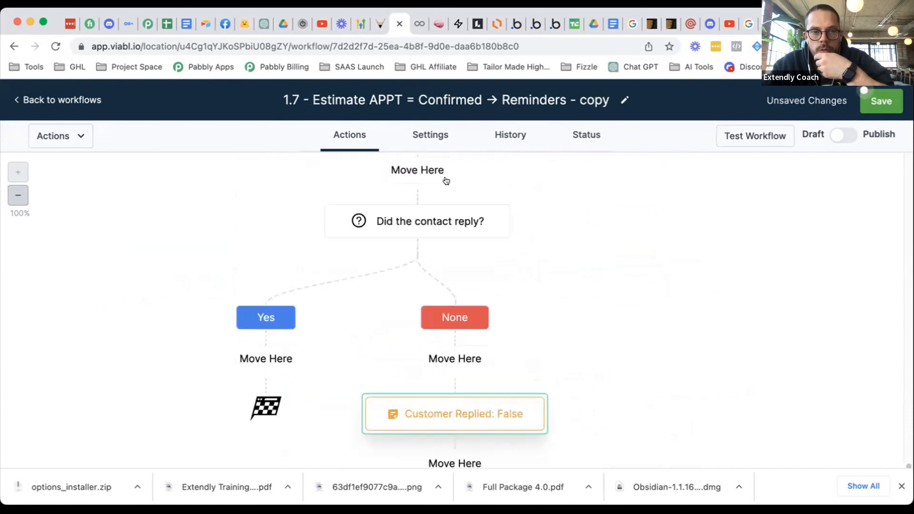
{"action": "left_click", "coordinate": [546, 284]}
- Move that step and everything below it onto the main sequence
{"action": "mouse_move", "coordinate": [597, 244]}
{"action": "mouse_move", "coordinate": [629, 334]}
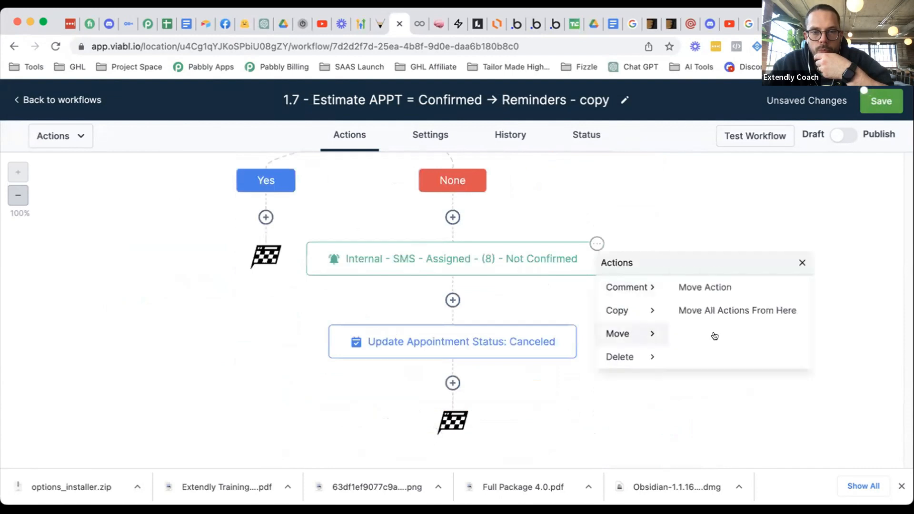
{"action": "left_click", "coordinate": [737, 310]}
{"action": "scroll", "coordinate": [562, 333], "scroll_direction": "up", "scroll_amount": 8}
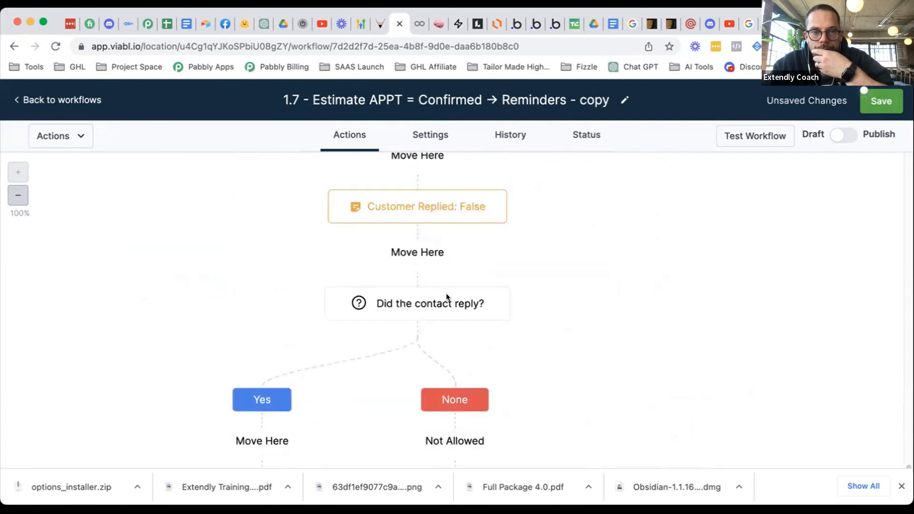
{"action": "scroll", "coordinate": [435, 314], "scroll_direction": "up", "scroll_amount": 3}
{"action": "left_click", "coordinate": [412, 344]}
- Delete the 'Did the contact reply?' condition along with its branches
{"action": "right_click", "coordinate": [502, 234]}
{"action": "mouse_move", "coordinate": [543, 344]}
{"action": "left_click", "coordinate": [615, 279]}
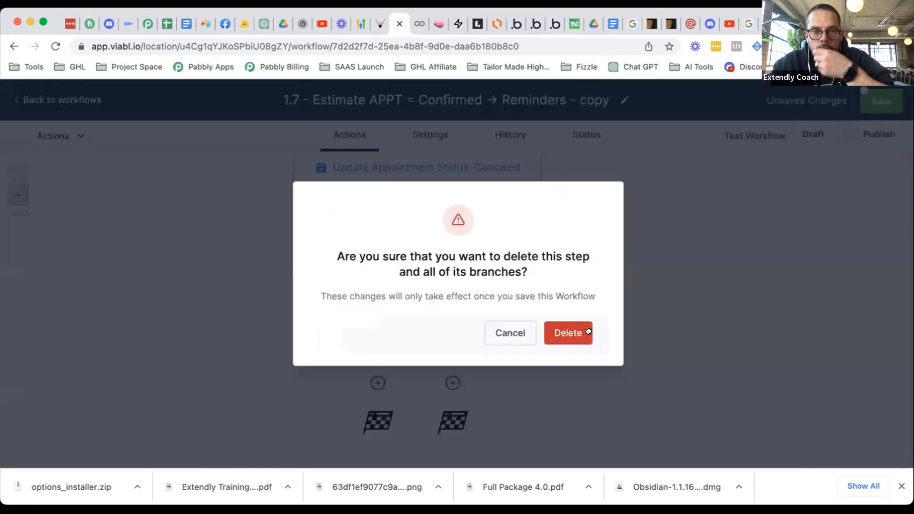
{"action": "left_click", "coordinate": [568, 333]}
{"action": "scroll", "coordinate": [572, 336], "scroll_direction": "up", "scroll_amount": 5}
{"action": "scroll", "coordinate": [571, 333], "scroll_direction": "up", "scroll_amount": 4}
{"action": "scroll", "coordinate": [570, 333], "scroll_direction": "up", "scroll_amount": 5}
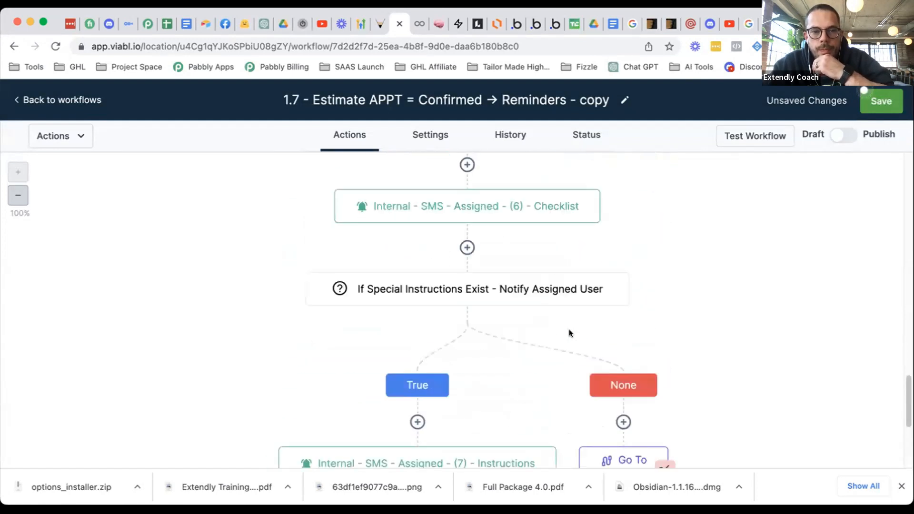
{"action": "scroll", "coordinate": [561, 333], "scroll_direction": "down", "scroll_amount": 2}
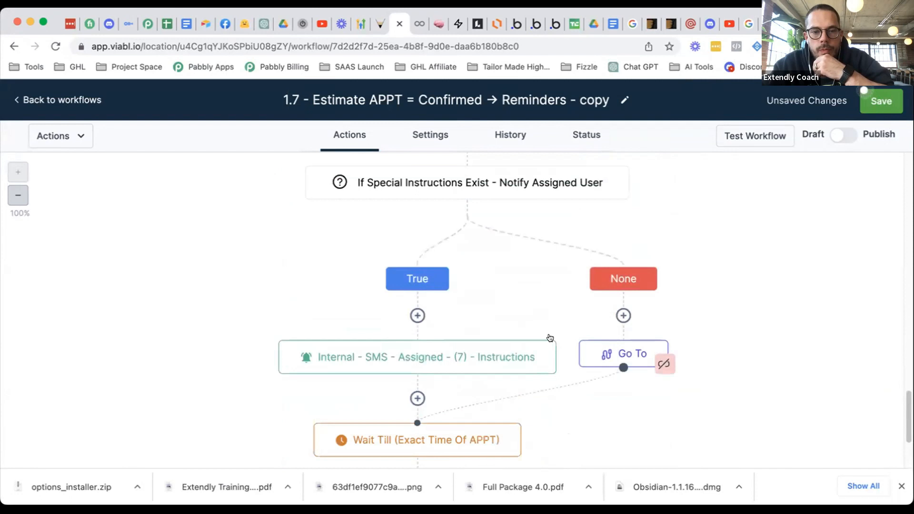
- Move the Instructions SMS and the steps after it onto the main line
{"action": "left_click", "coordinate": [547, 347]}
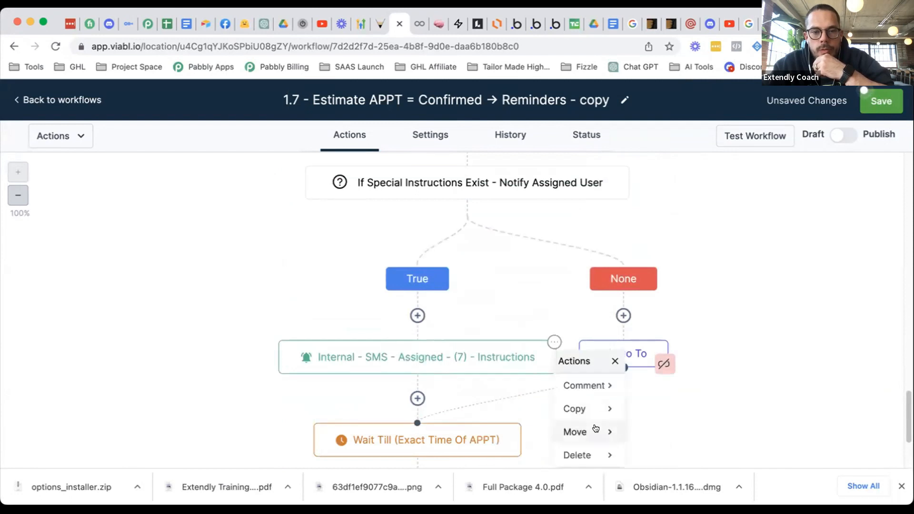
{"action": "left_click", "coordinate": [595, 428]}
{"action": "left_click", "coordinate": [690, 412]}
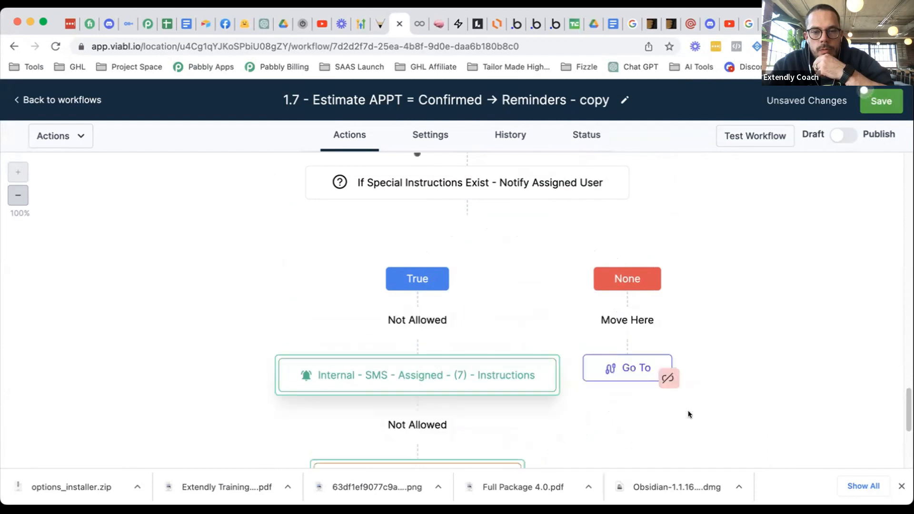
{"action": "scroll", "coordinate": [457, 241], "scroll_direction": "up", "scroll_amount": 2}
{"action": "left_click", "coordinate": [457, 177]}
{"action": "scroll", "coordinate": [497, 296], "scroll_direction": "down", "scroll_amount": 5}
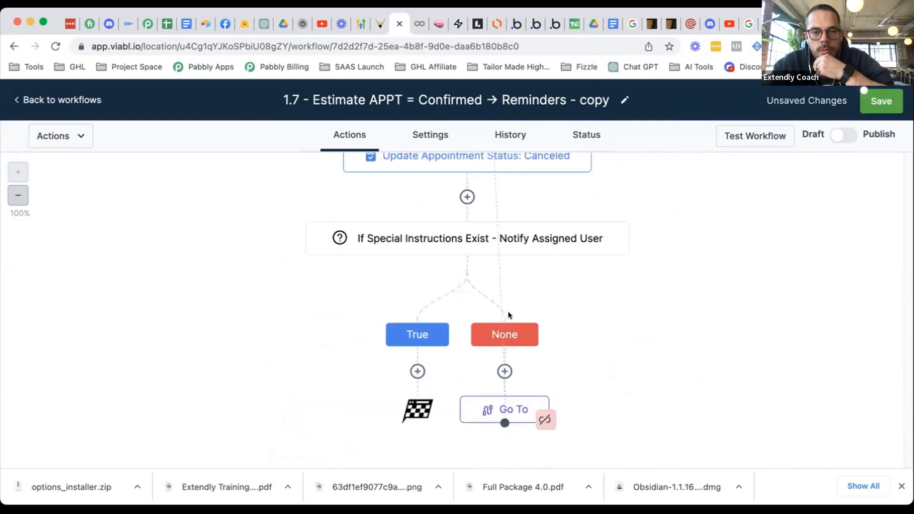
- Delete the Go To step and 'If Special Instructions Exist' condition, then save
{"action": "left_click", "coordinate": [547, 398]}
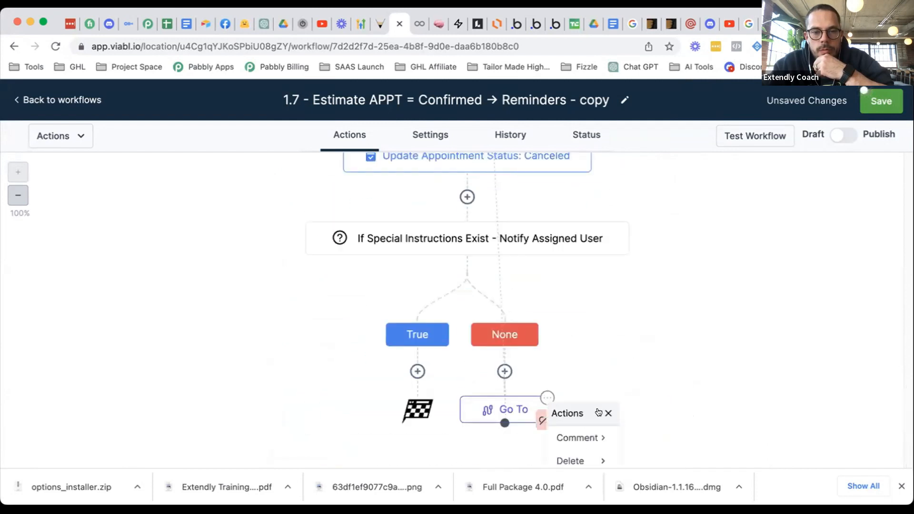
{"action": "left_click", "coordinate": [574, 460]}
{"action": "left_click", "coordinate": [657, 437]}
{"action": "left_click", "coordinate": [561, 323]}
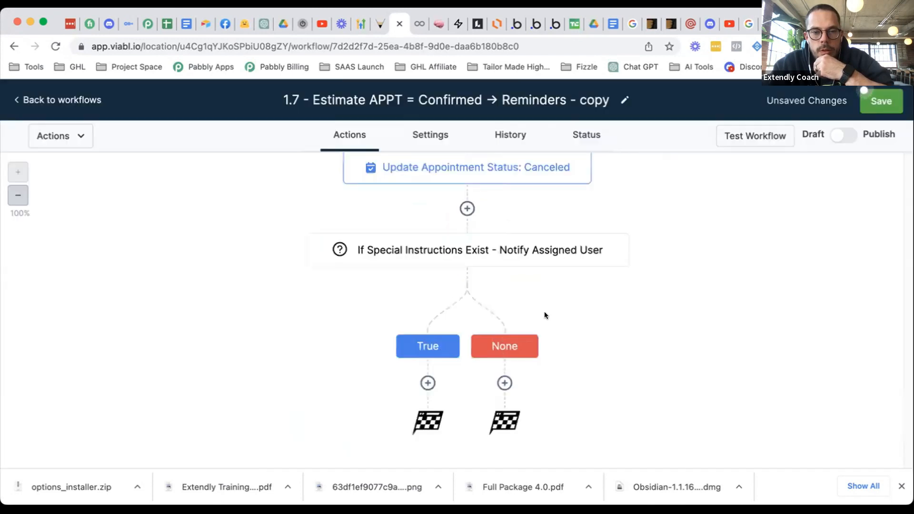
{"action": "left_click", "coordinate": [628, 234]}
{"action": "left_click", "coordinate": [649, 344]}
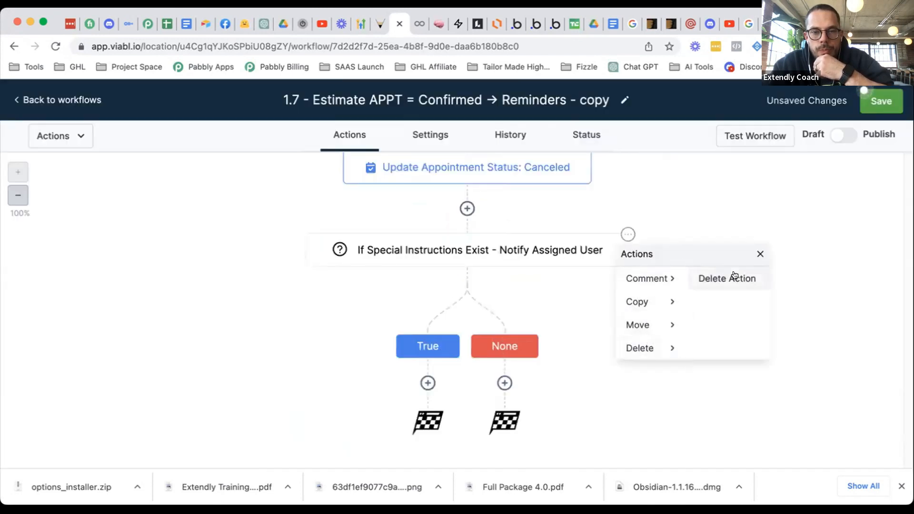
{"action": "left_click", "coordinate": [734, 277]}
{"action": "left_click", "coordinate": [585, 335]}
{"action": "left_click", "coordinate": [866, 100]}
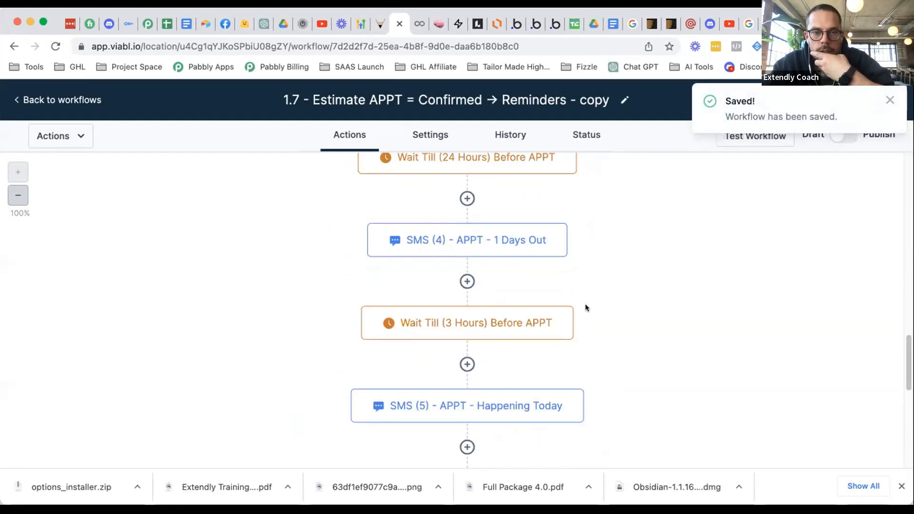
- Add an If / Else step below SMS (4) - APPT - 1 Days Out via an 'if' search
{"action": "scroll", "coordinate": [586, 307], "scroll_direction": "up", "scroll_amount": 2}
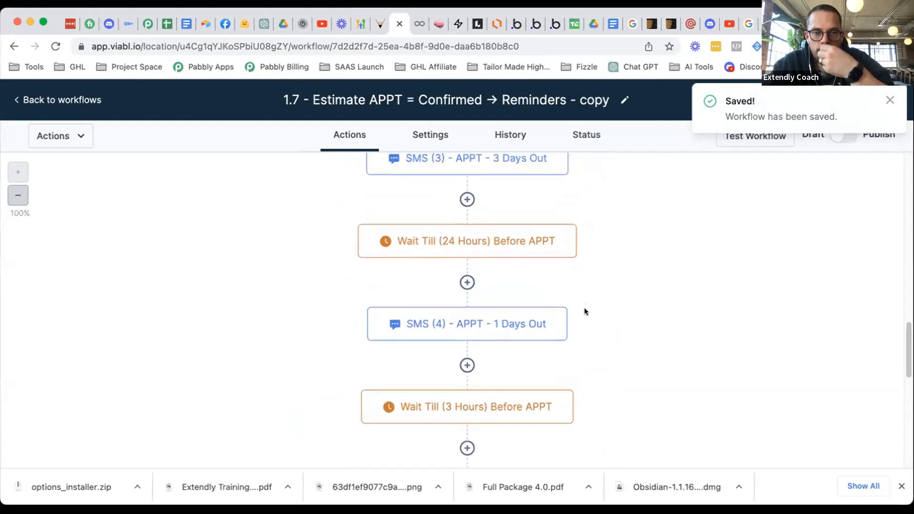
{"action": "scroll", "coordinate": [584, 312], "scroll_direction": "up", "scroll_amount": 2}
{"action": "scroll", "coordinate": [584, 314], "scroll_direction": "up", "scroll_amount": 2}
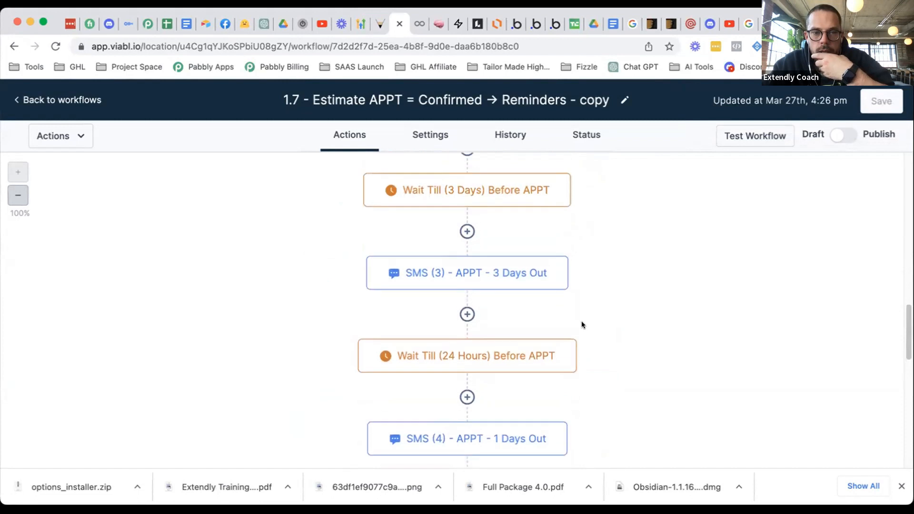
{"action": "scroll", "coordinate": [581, 322], "scroll_direction": "down", "scroll_amount": 2}
{"action": "scroll", "coordinate": [579, 321], "scroll_direction": "down", "scroll_amount": 2}
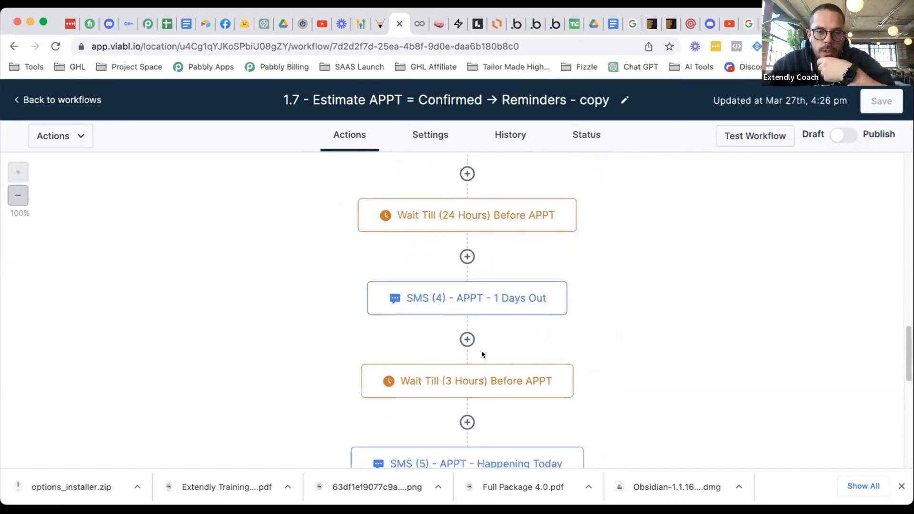
{"action": "left_click", "coordinate": [464, 339]}
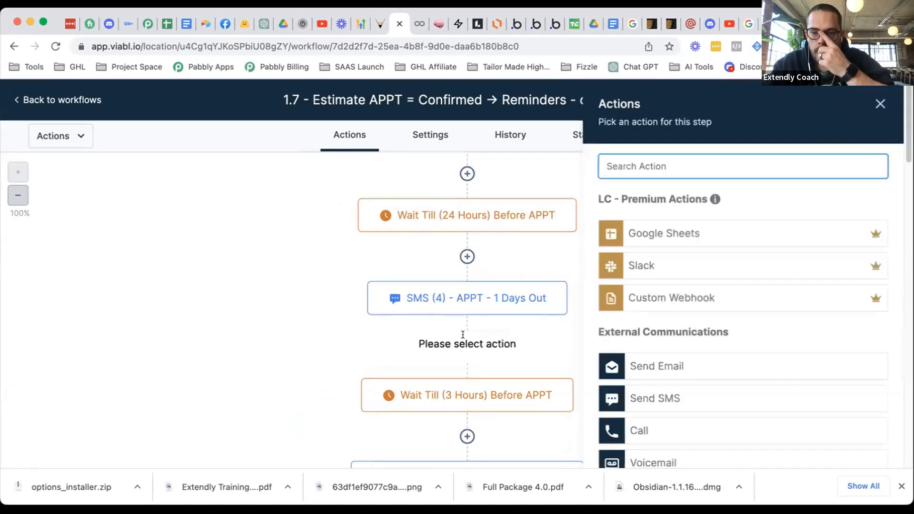
{"action": "type", "text": "if"}
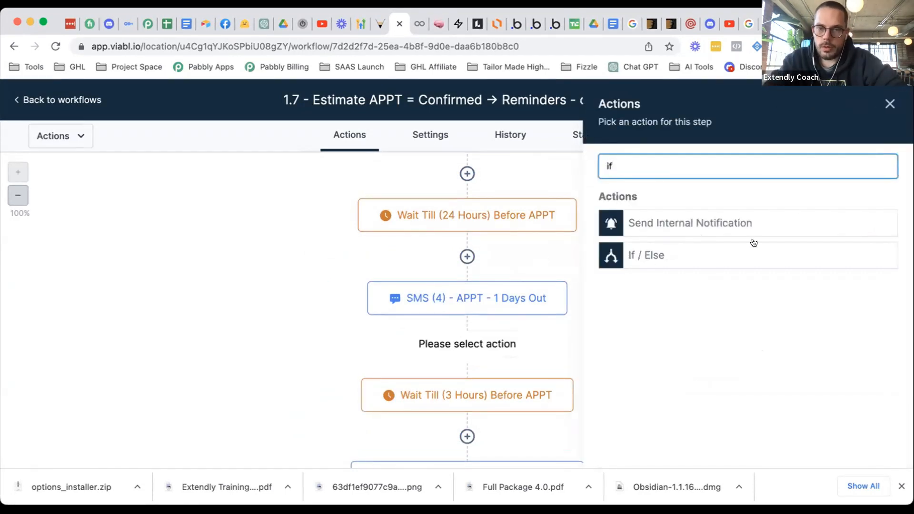
{"action": "left_click", "coordinate": [685, 256]}
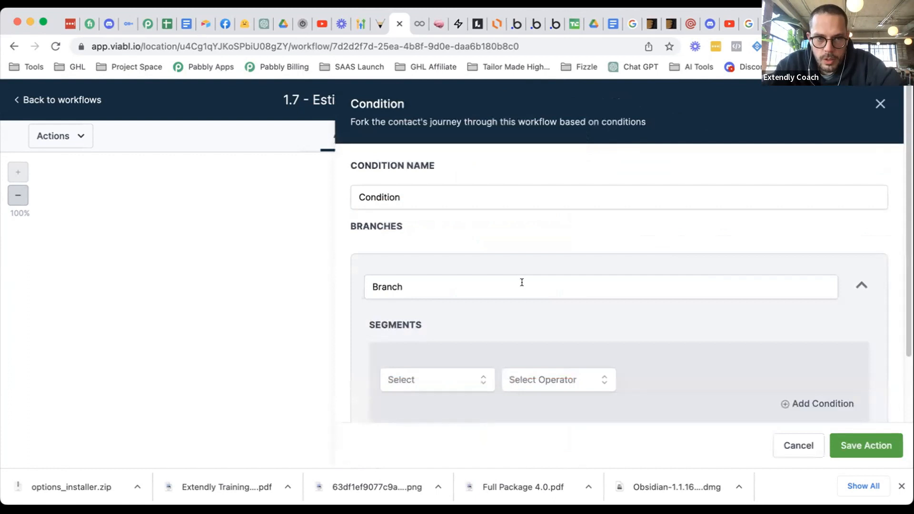
- Browse the condition categories and view the Events condition fields
{"action": "scroll", "coordinate": [522, 282], "scroll_direction": "down", "scroll_amount": 4}
{"action": "left_click", "coordinate": [481, 307]}
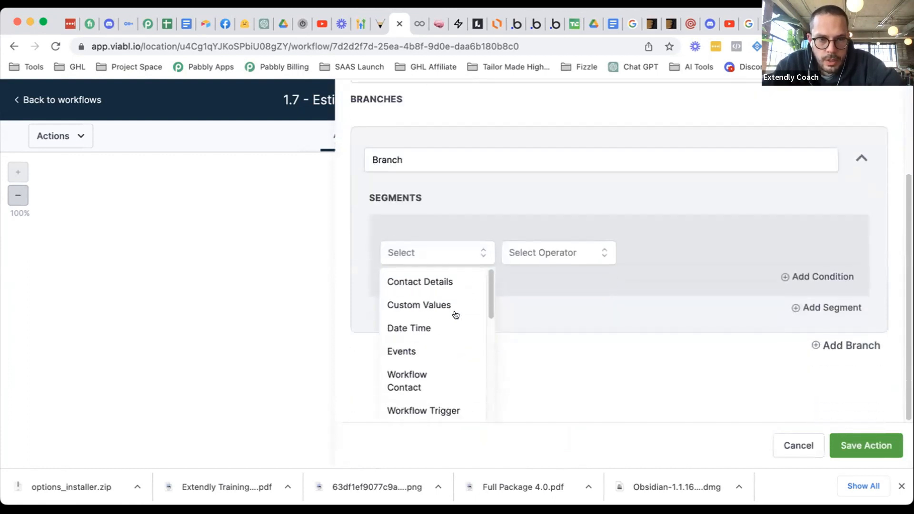
{"action": "scroll", "coordinate": [441, 333], "scroll_direction": "down", "scroll_amount": 1}
{"action": "left_click", "coordinate": [465, 310]}
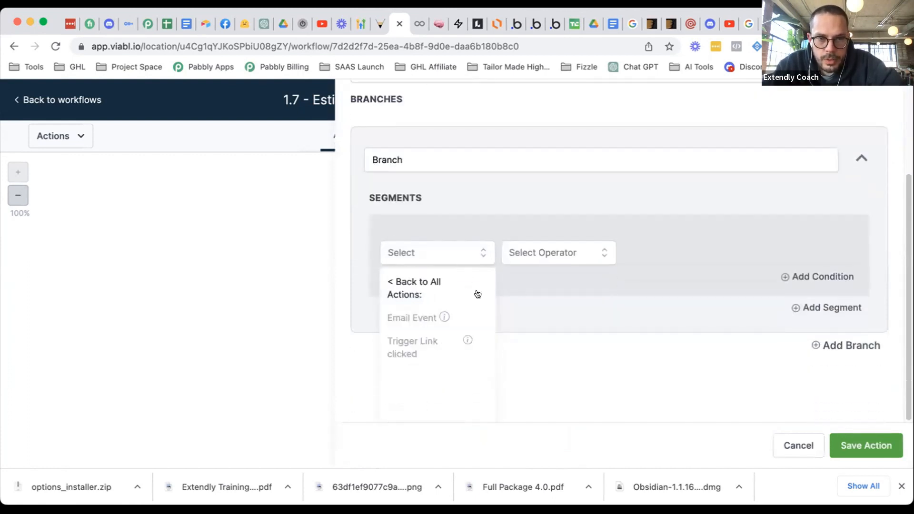
{"action": "left_click", "coordinate": [450, 295]}
{"action": "left_click", "coordinate": [447, 299]}
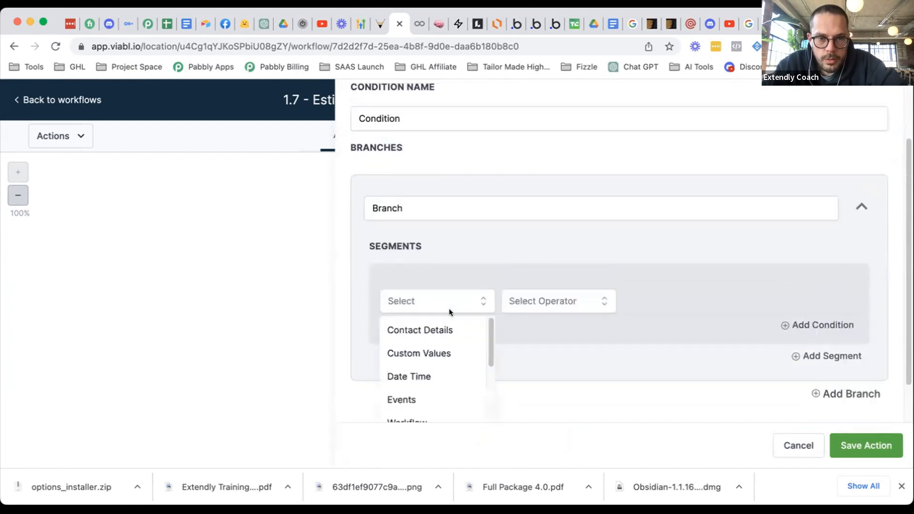
{"action": "scroll", "coordinate": [420, 320], "scroll_direction": "down", "scroll_amount": 5}
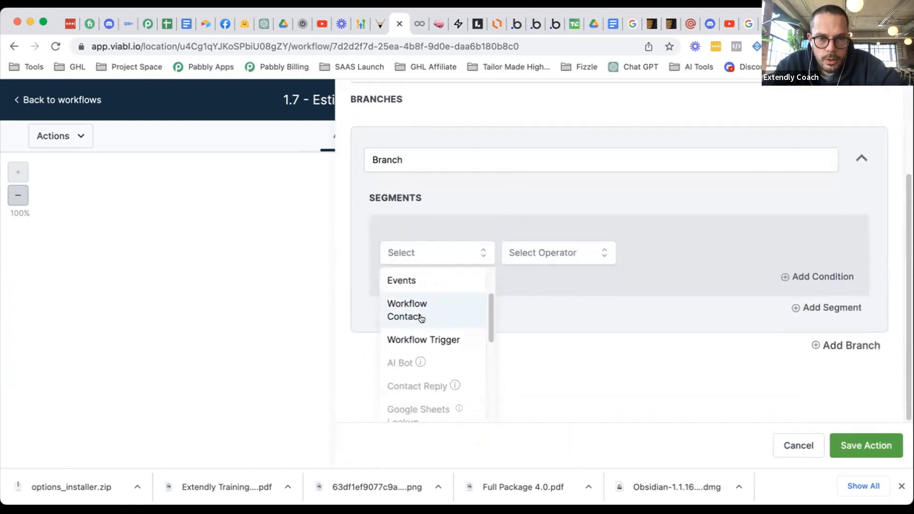
{"action": "scroll", "coordinate": [459, 339], "scroll_direction": "down", "scroll_amount": 3}
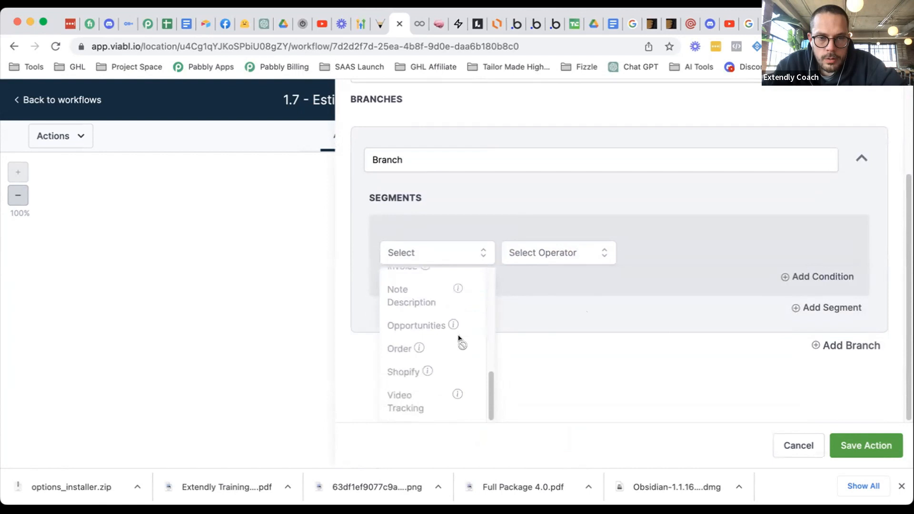
{"action": "scroll", "coordinate": [415, 309], "scroll_direction": "up", "scroll_amount": 5}
{"action": "scroll", "coordinate": [422, 327], "scroll_direction": "up", "scroll_amount": 1}
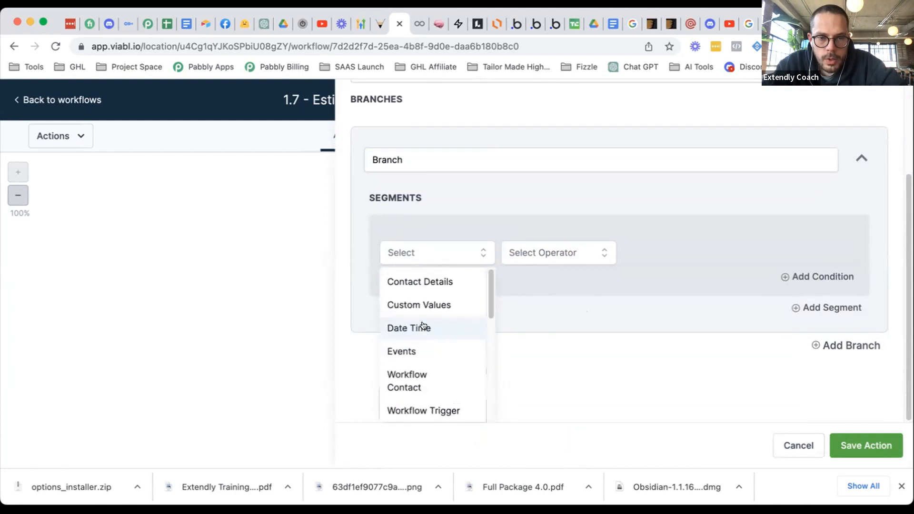
{"action": "scroll", "coordinate": [428, 327], "scroll_direction": "down", "scroll_amount": 2}
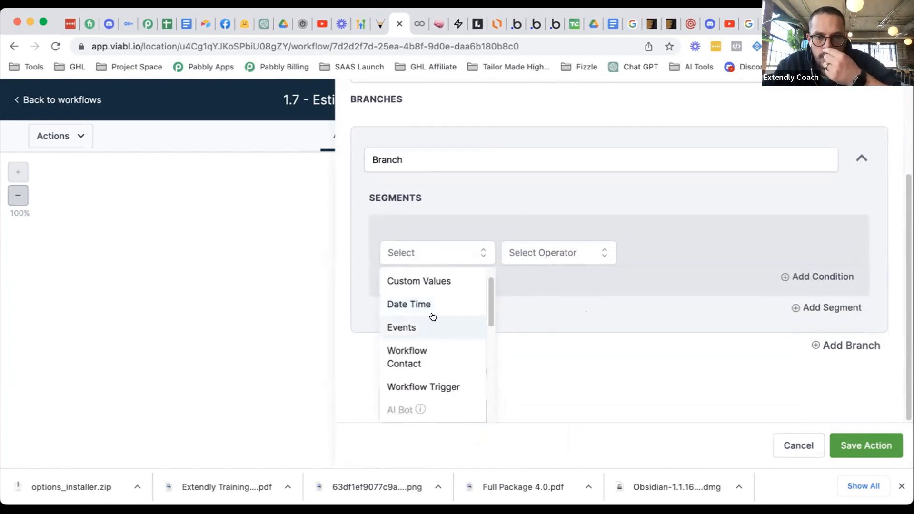
- Review the Date Time condition fields with the page zoomed out, then return to all categories
{"action": "left_click", "coordinate": [437, 304]}
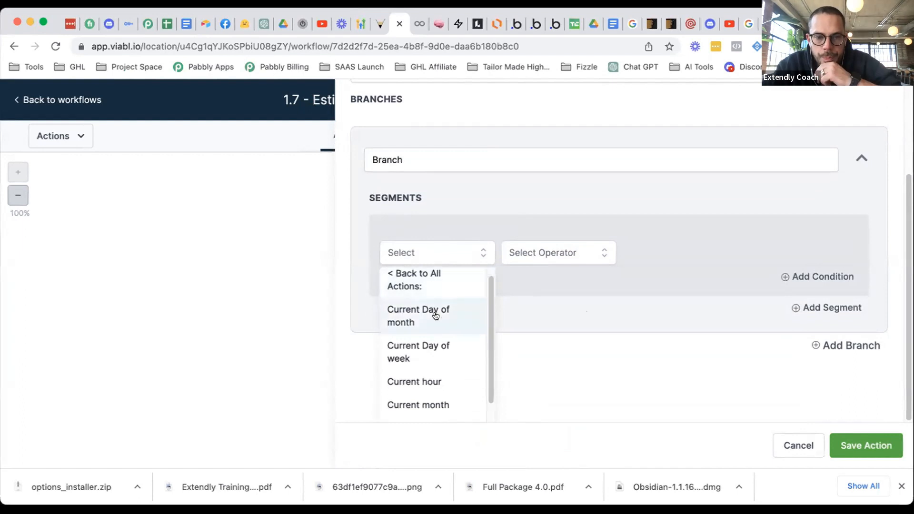
{"action": "scroll", "coordinate": [435, 315], "scroll_direction": "down", "scroll_amount": 1}
{"action": "scroll", "coordinate": [445, 288], "scroll_direction": "up", "scroll_amount": 2}
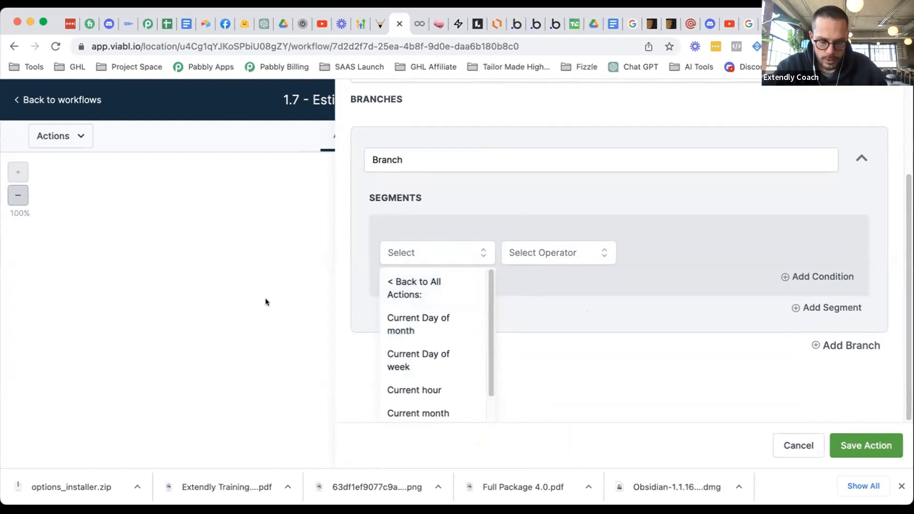
{"action": "key", "text": "super+minus"}
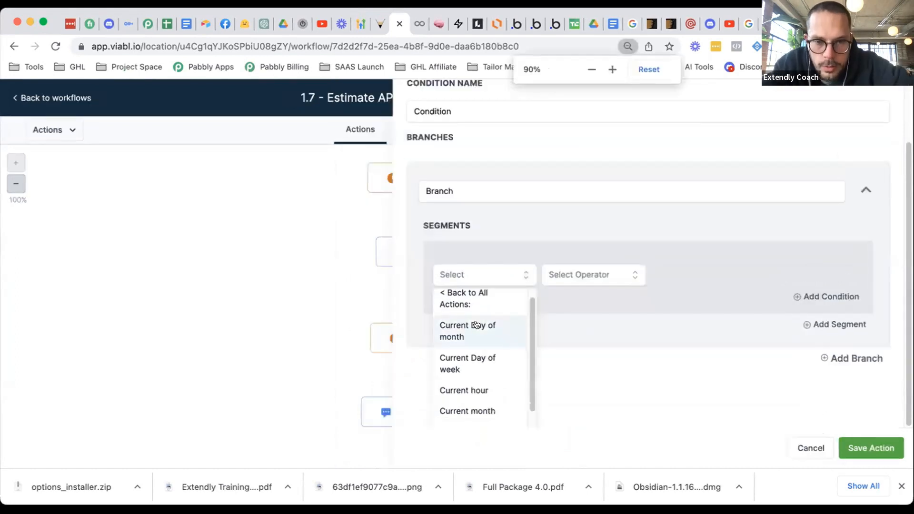
{"action": "scroll", "coordinate": [478, 322], "scroll_direction": "down", "scroll_amount": 1}
{"action": "scroll", "coordinate": [476, 318], "scroll_direction": "up", "scroll_amount": 1}
{"action": "left_click", "coordinate": [469, 310]}
{"action": "left_click", "coordinate": [479, 314]}
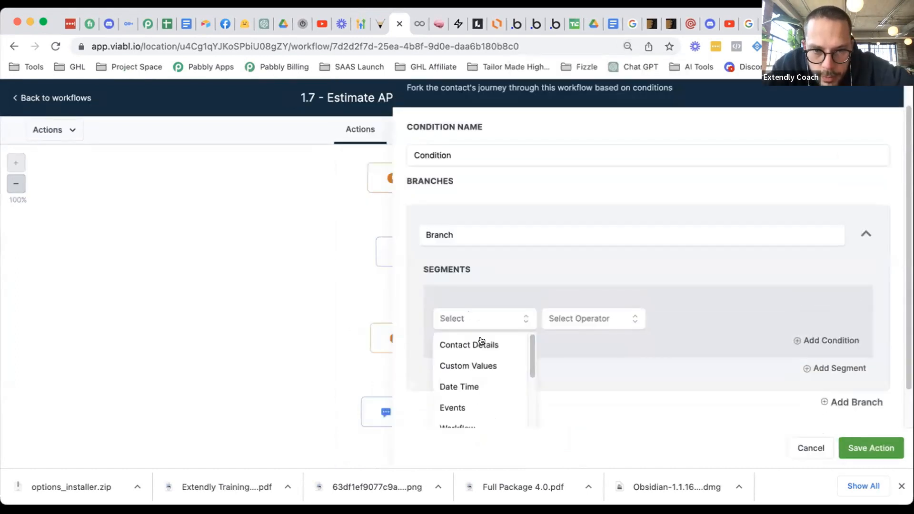
- Set the condition source to Workflow Contact, check its operators, and scroll the source list
{"action": "scroll", "coordinate": [481, 347], "scroll_direction": "down", "scroll_amount": 1}
{"action": "scroll", "coordinate": [487, 365], "scroll_direction": "down", "scroll_amount": 1}
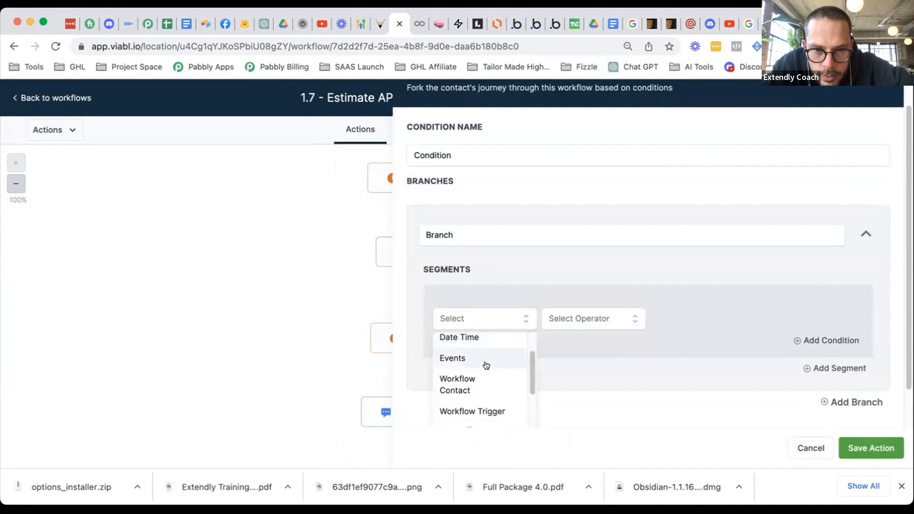
{"action": "left_click", "coordinate": [486, 380]}
{"action": "left_click", "coordinate": [552, 322]}
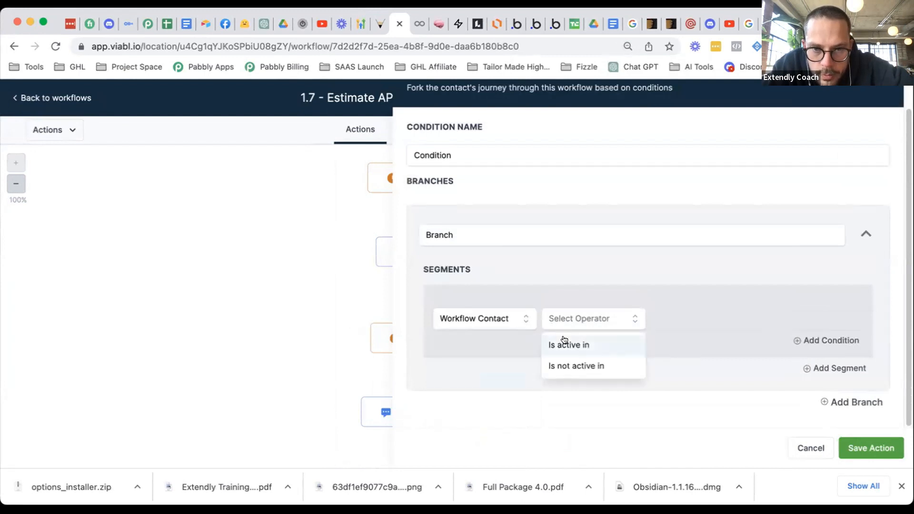
{"action": "left_click", "coordinate": [482, 321]}
{"action": "scroll", "coordinate": [475, 357], "scroll_direction": "down", "scroll_amount": 3}
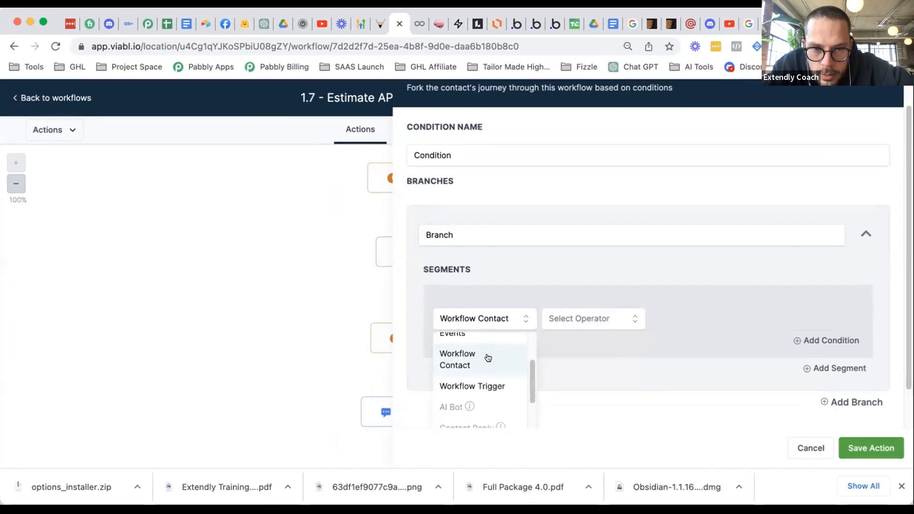
{"action": "scroll", "coordinate": [489, 357], "scroll_direction": "down", "scroll_amount": 5}
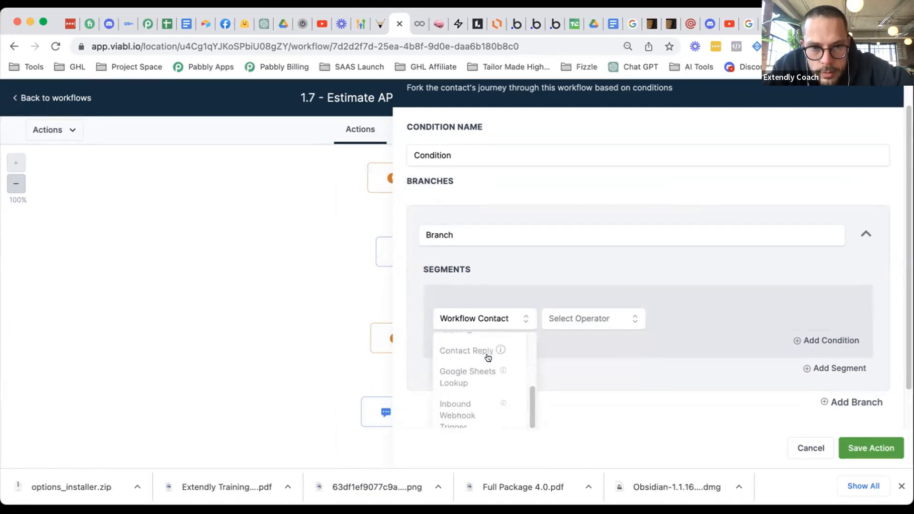
{"action": "scroll", "coordinate": [488, 358], "scroll_direction": "down", "scroll_amount": 2}
{"action": "scroll", "coordinate": [485, 358], "scroll_direction": "up", "scroll_amount": 5}
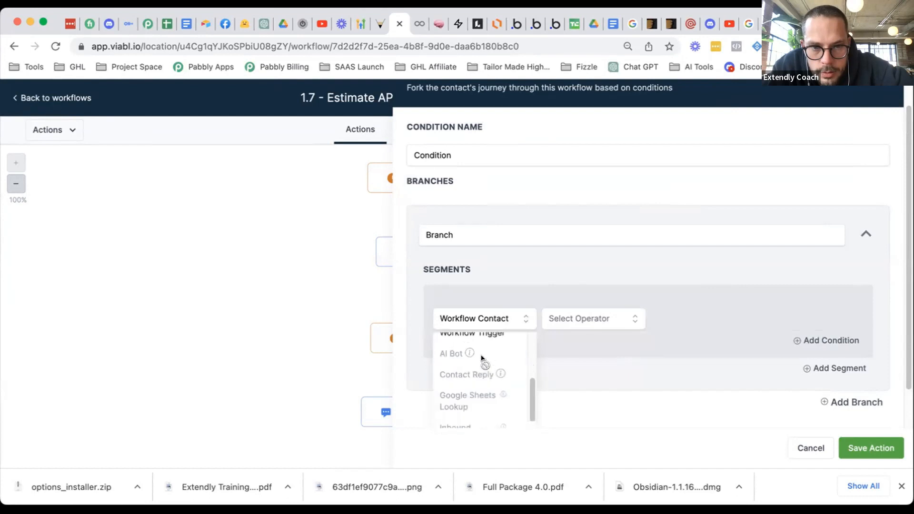
{"action": "scroll", "coordinate": [484, 360], "scroll_direction": "up", "scroll_amount": 5}
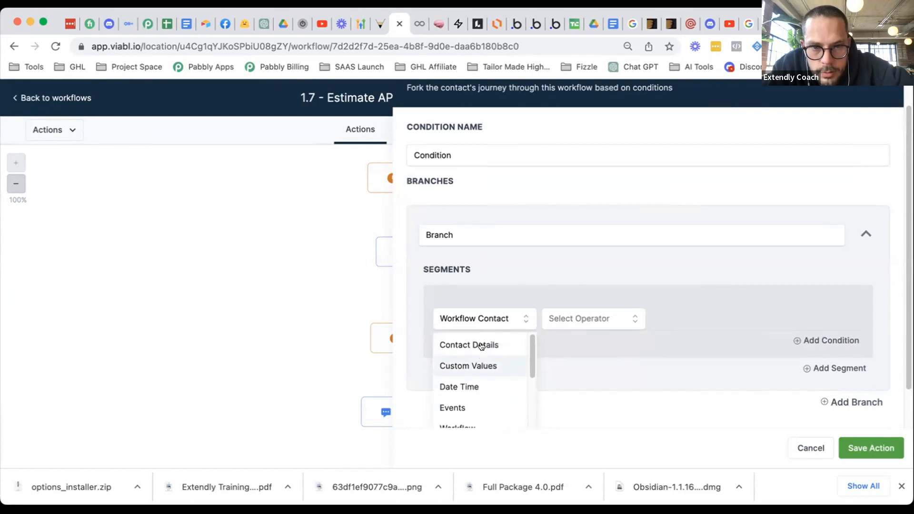
- Base the condition on Contact Details > Last Appointment At with the operator Is
{"action": "left_click", "coordinate": [510, 343]}
{"action": "scroll", "coordinate": [617, 342], "scroll_direction": "down", "scroll_amount": 3}
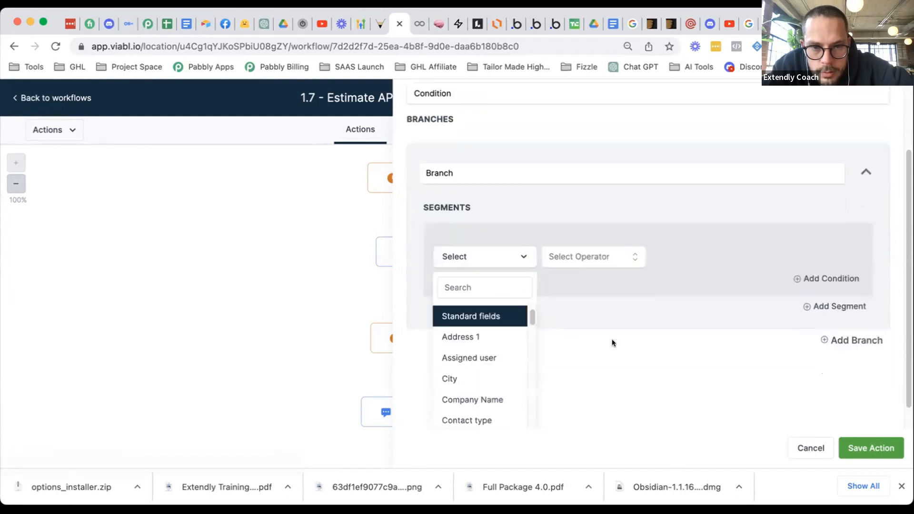
{"action": "scroll", "coordinate": [495, 330], "scroll_direction": "down", "scroll_amount": 10}
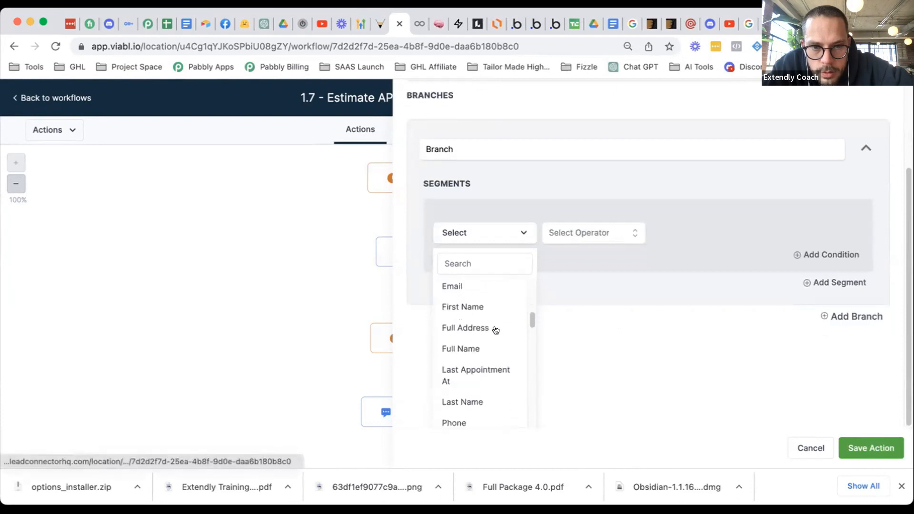
{"action": "scroll", "coordinate": [493, 329], "scroll_direction": "down", "scroll_amount": 5}
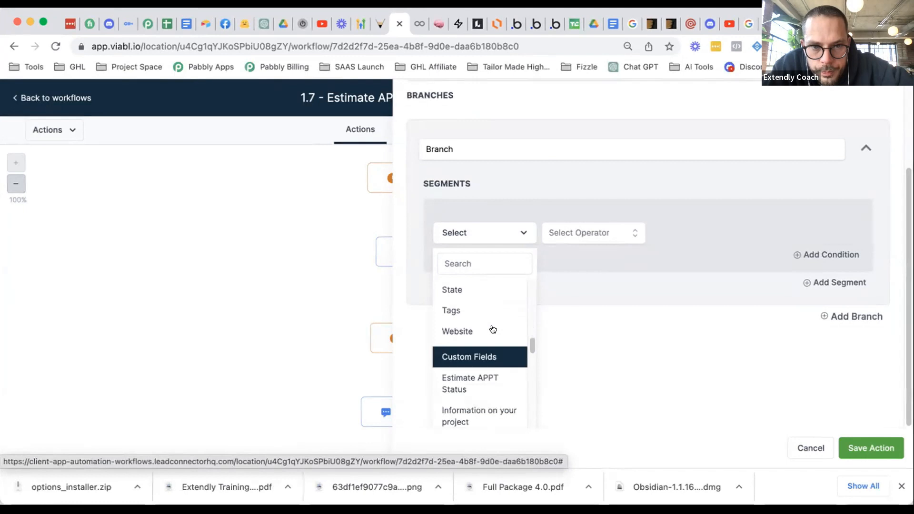
{"action": "scroll", "coordinate": [493, 330], "scroll_direction": "up", "scroll_amount": 5}
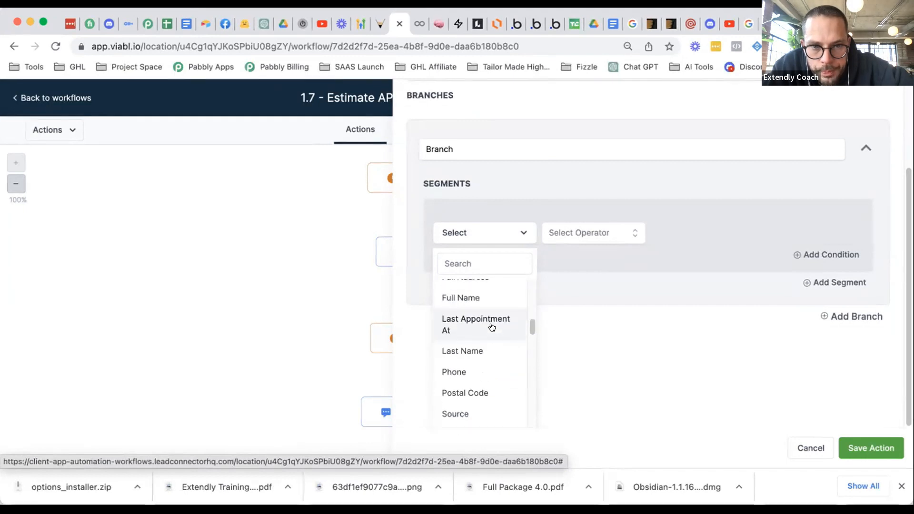
{"action": "left_click", "coordinate": [492, 327]}
{"action": "left_click", "coordinate": [561, 306]}
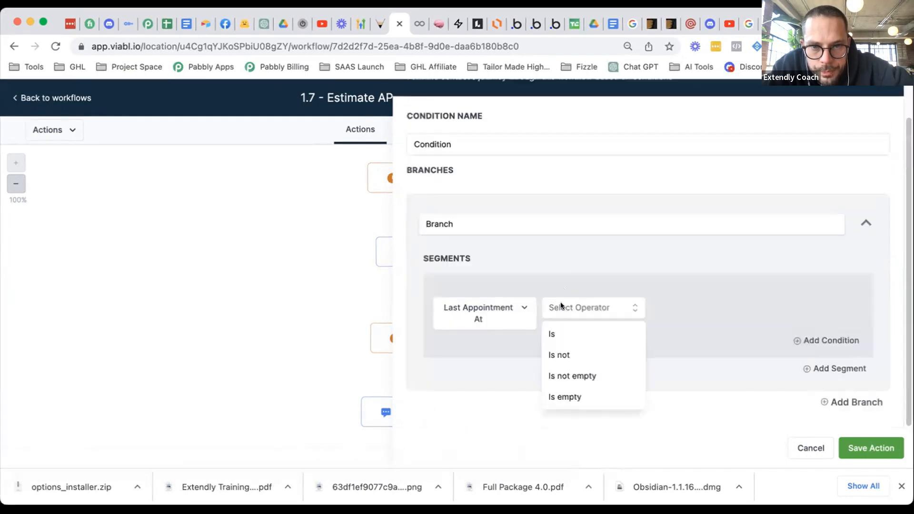
{"action": "left_click", "coordinate": [557, 335]}
- Try the Before comparison with 10 periods and review its time units
{"action": "left_click", "coordinate": [678, 303]}
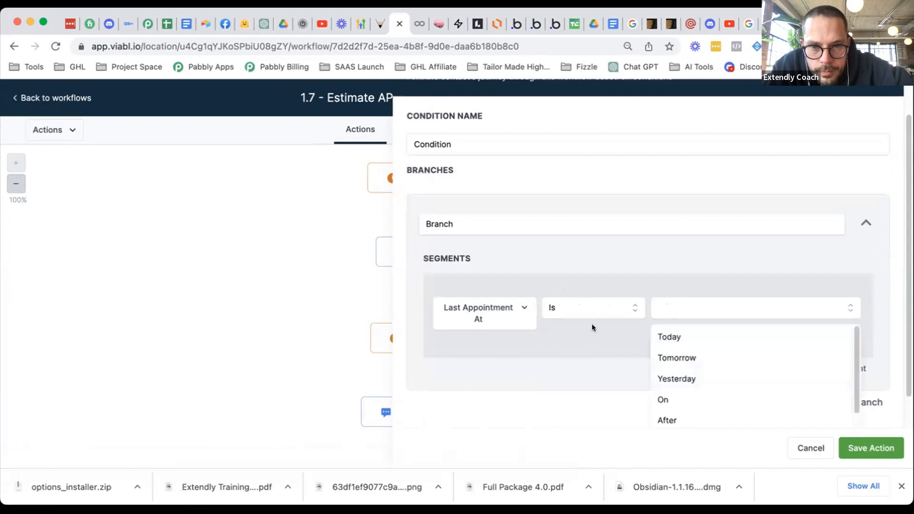
{"action": "scroll", "coordinate": [592, 324], "scroll_direction": "down", "scroll_amount": 1}
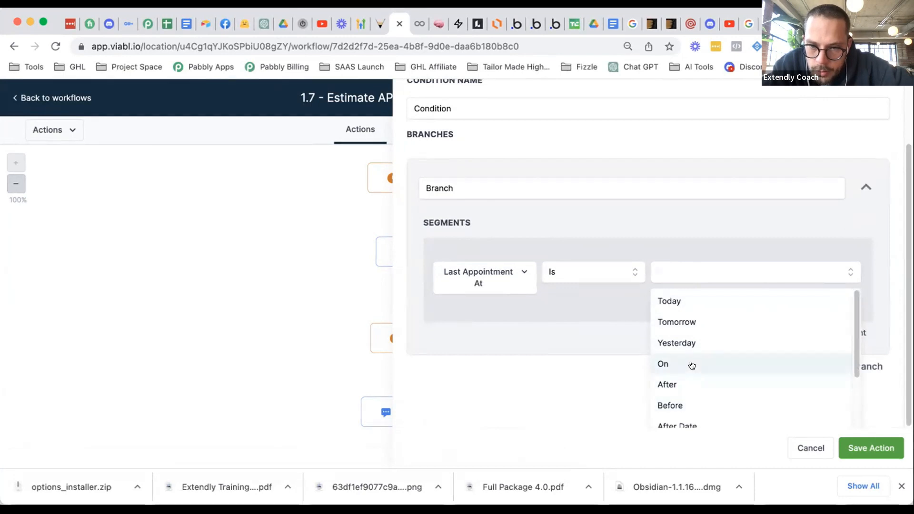
{"action": "left_click", "coordinate": [712, 406]}
{"action": "left_click", "coordinate": [741, 306]}
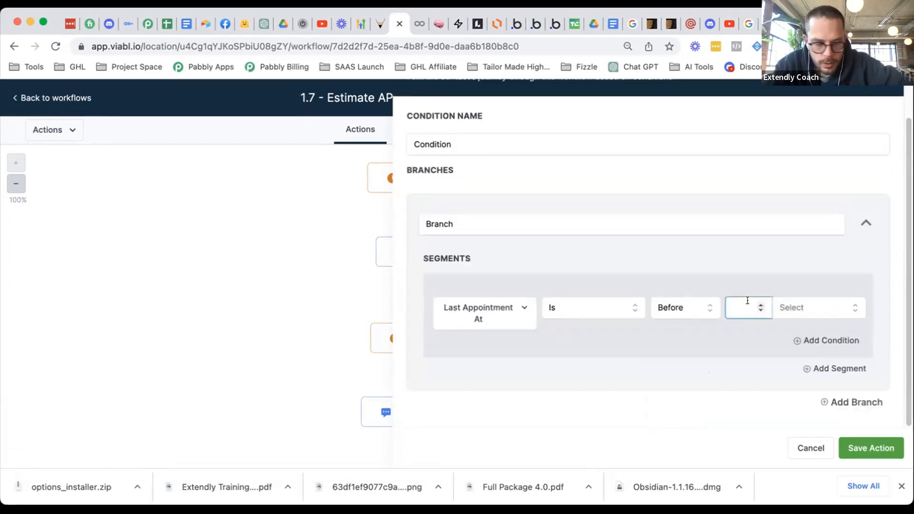
{"action": "type", "text": "10"}
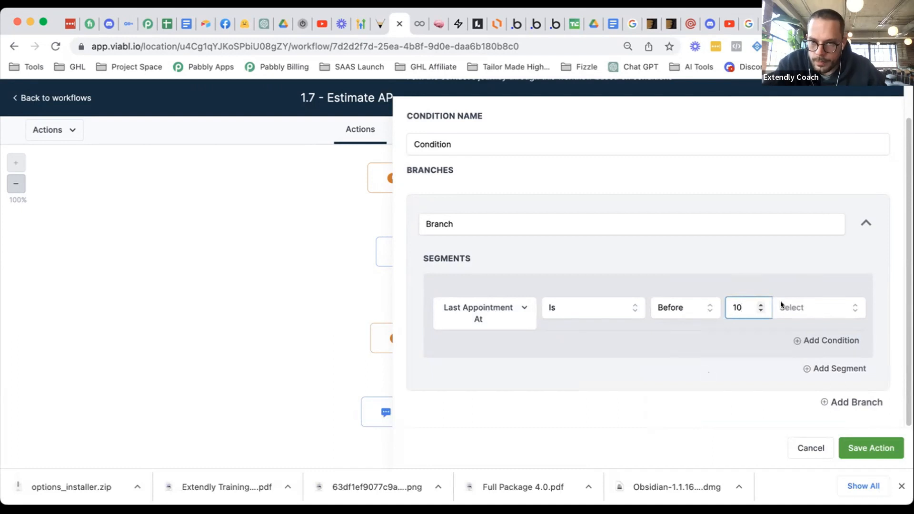
{"action": "left_click", "coordinate": [789, 306]}
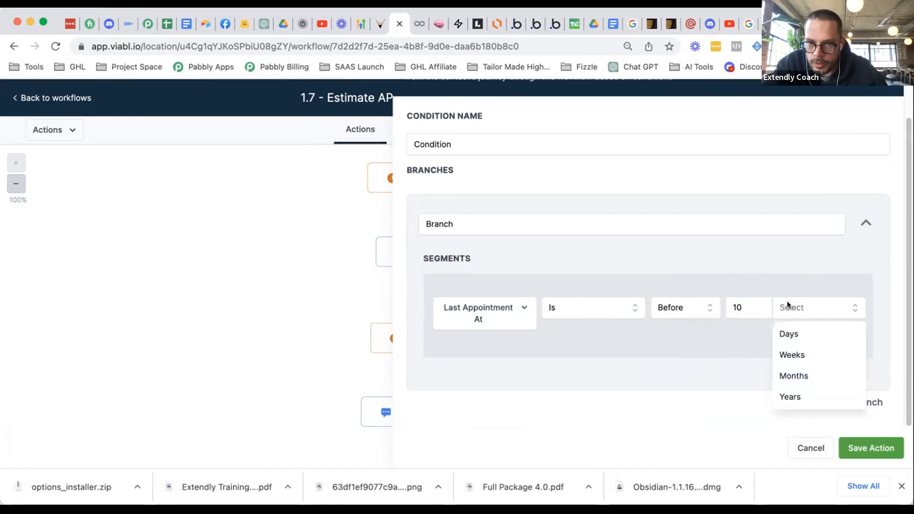
{"action": "left_click", "coordinate": [736, 308]}
- Try a specific-date comparison with its calendar, then In the Next with its time units
{"action": "left_click", "coordinate": [667, 308]}
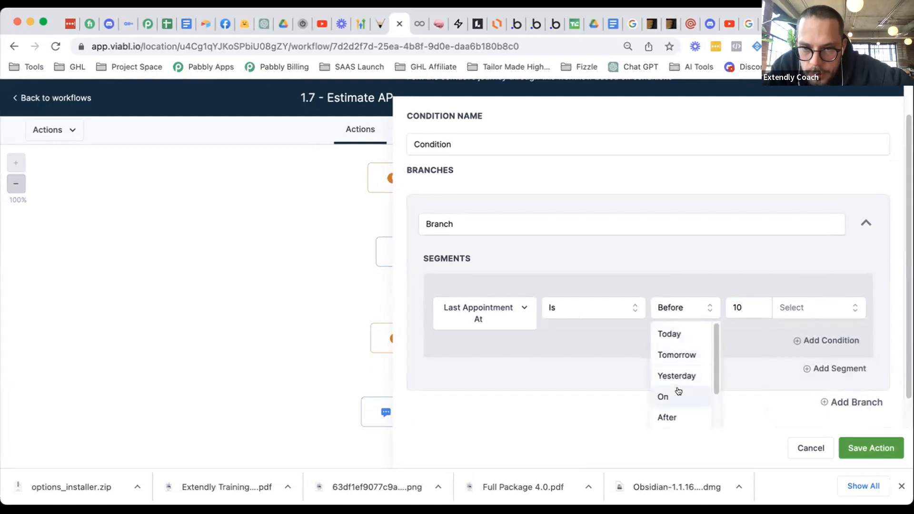
{"action": "left_click", "coordinate": [665, 397]}
{"action": "left_click", "coordinate": [746, 299]}
{"action": "left_click", "coordinate": [693, 304]}
{"action": "scroll", "coordinate": [683, 347], "scroll_direction": "down", "scroll_amount": 3}
{"action": "scroll", "coordinate": [683, 348], "scroll_direction": "down", "scroll_amount": 2}
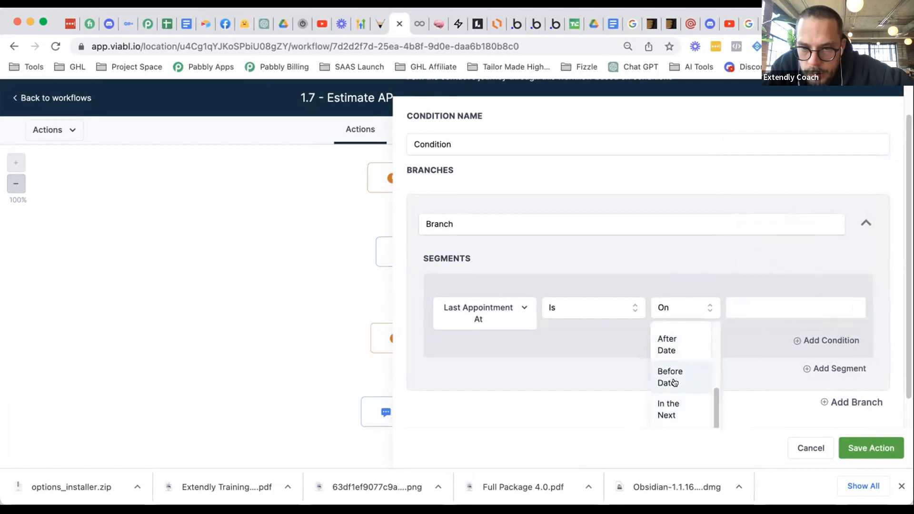
{"action": "scroll", "coordinate": [674, 386], "scroll_direction": "up", "scroll_amount": 1}
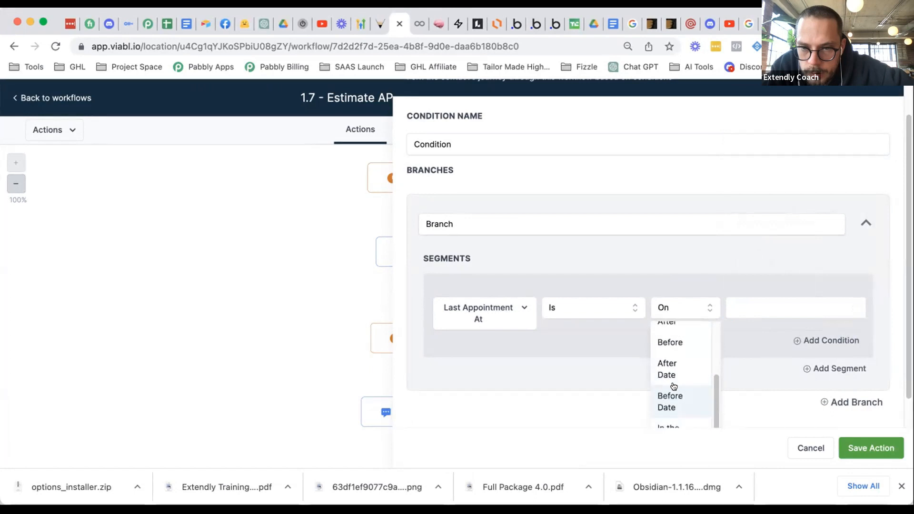
{"action": "scroll", "coordinate": [674, 381], "scroll_direction": "down", "scroll_amount": 1}
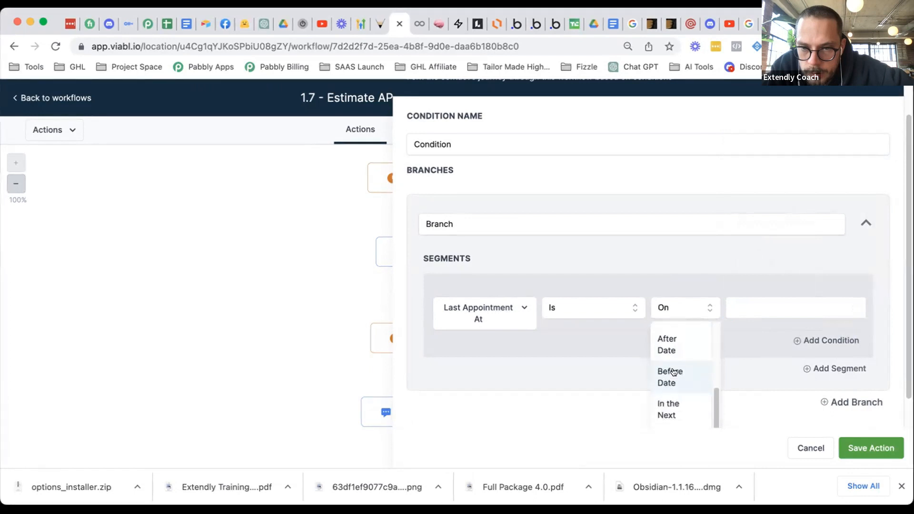
{"action": "left_click", "coordinate": [681, 400]}
{"action": "left_click", "coordinate": [794, 305]}
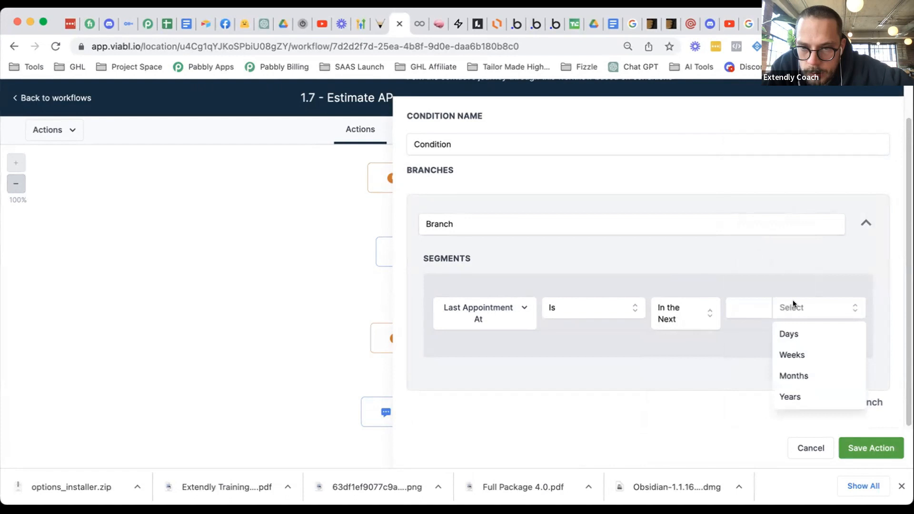
{"action": "left_click", "coordinate": [690, 315]}
- Review other condition fields, then set the comparison to Today
{"action": "scroll", "coordinate": [683, 348], "scroll_direction": "down", "scroll_amount": 1}
{"action": "scroll", "coordinate": [685, 355], "scroll_direction": "down", "scroll_amount": 4}
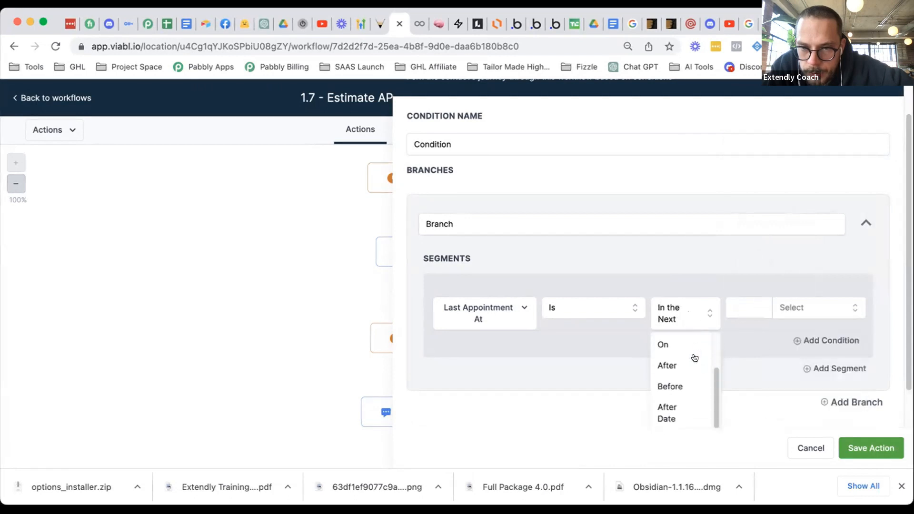
{"action": "scroll", "coordinate": [741, 355], "scroll_direction": "down", "scroll_amount": 2}
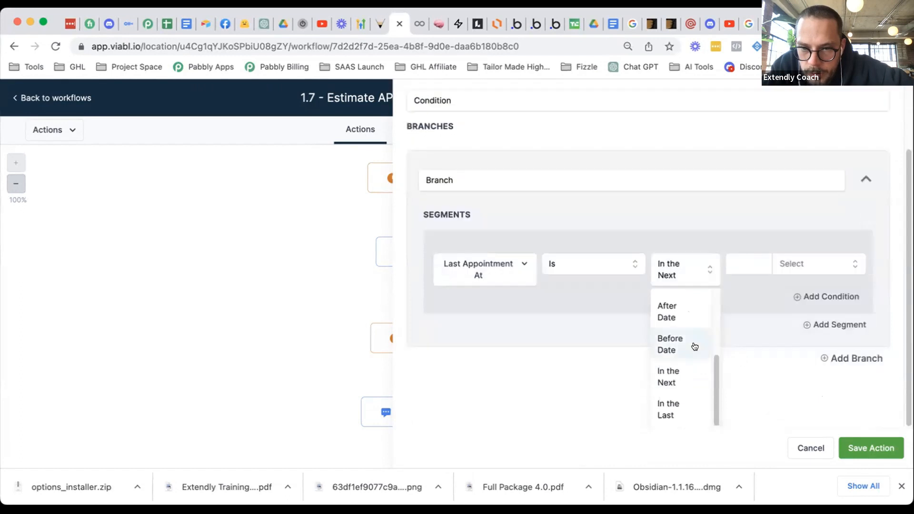
{"action": "left_click", "coordinate": [495, 273]}
{"action": "scroll", "coordinate": [498, 305], "scroll_direction": "down", "scroll_amount": 1}
{"action": "scroll", "coordinate": [484, 341], "scroll_direction": "down", "scroll_amount": 5}
{"action": "scroll", "coordinate": [493, 335], "scroll_direction": "down", "scroll_amount": 10}
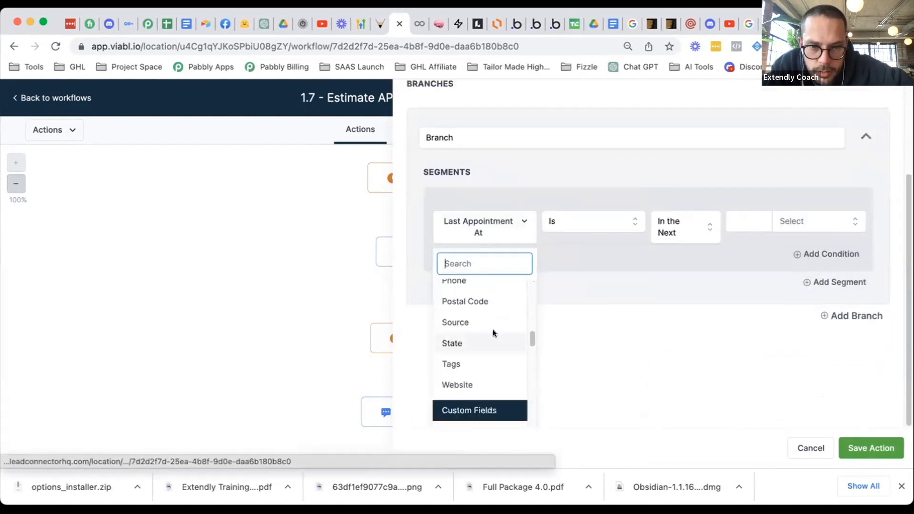
{"action": "scroll", "coordinate": [496, 339], "scroll_direction": "up", "scroll_amount": 15}
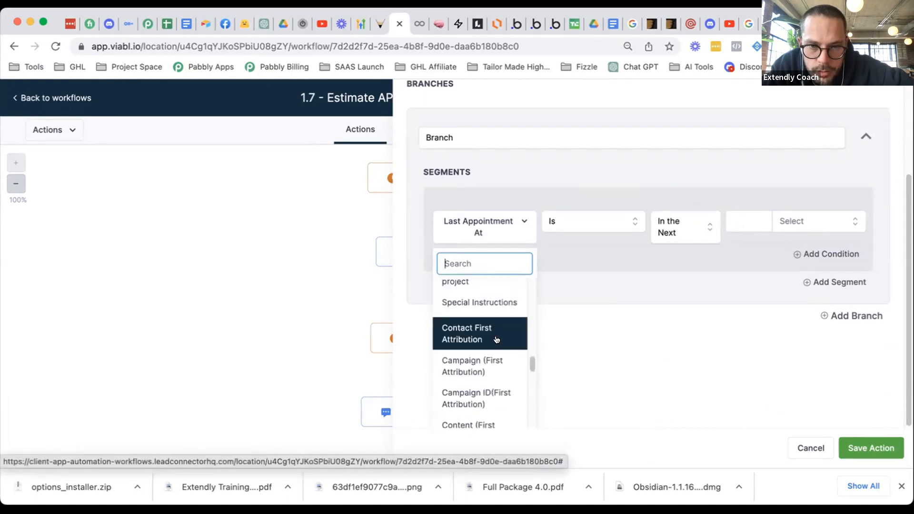
{"action": "scroll", "coordinate": [492, 333], "scroll_direction": "down", "scroll_amount": 3}
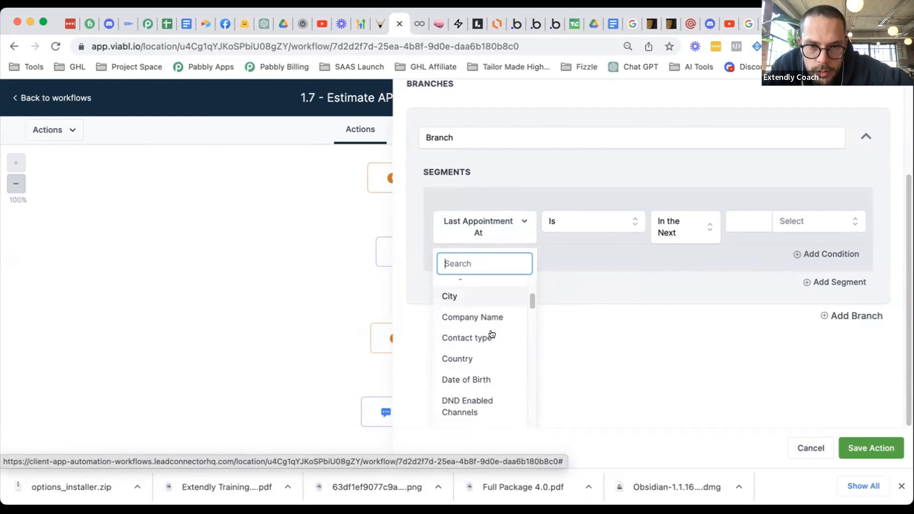
{"action": "left_click", "coordinate": [682, 223]}
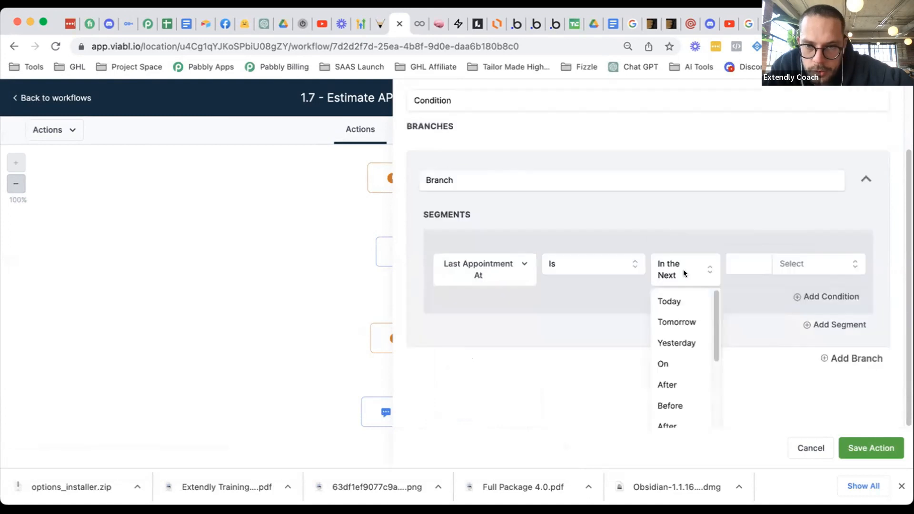
{"action": "left_click", "coordinate": [679, 301]}
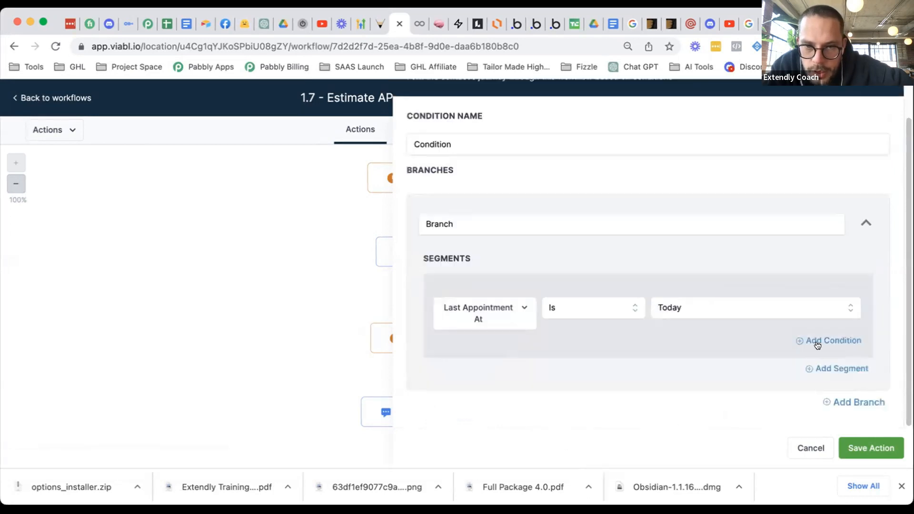
- Add a second AND condition to the branch and browse its sources
{"action": "left_click", "coordinate": [818, 342]}
{"action": "left_click", "coordinate": [502, 368]}
{"action": "scroll", "coordinate": [734, 337], "scroll_direction": "down", "scroll_amount": 2}
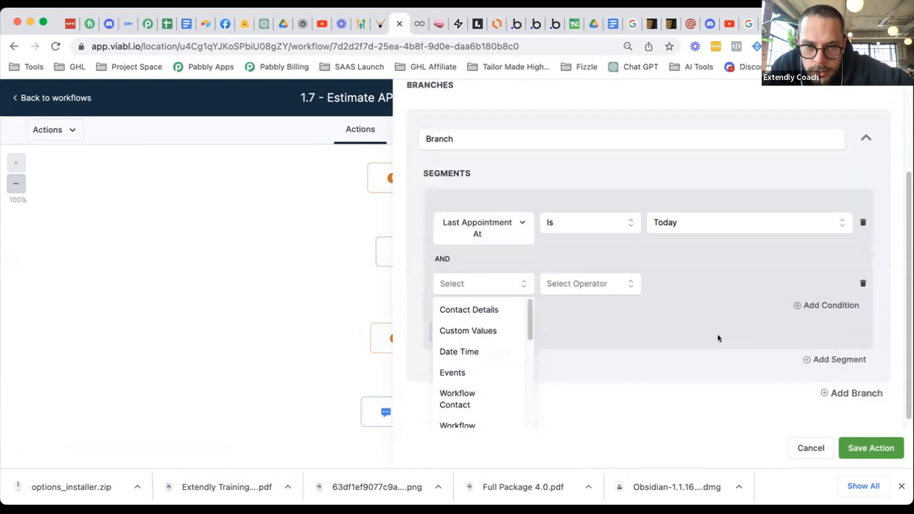
{"action": "scroll", "coordinate": [487, 365], "scroll_direction": "down", "scroll_amount": 10}
{"action": "scroll", "coordinate": [486, 367], "scroll_direction": "up", "scroll_amount": 7}
{"action": "scroll", "coordinate": [486, 366], "scroll_direction": "up", "scroll_amount": 3}
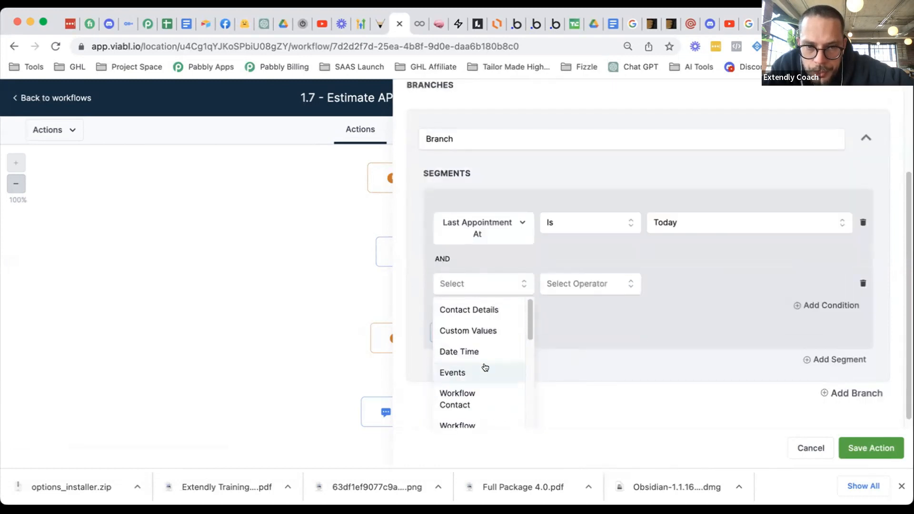
{"action": "scroll", "coordinate": [480, 318], "scroll_direction": "down", "scroll_amount": 2}
- Browse contact fields without choosing one, then cancel the unfinished branch condition
{"action": "left_click", "coordinate": [480, 314]}
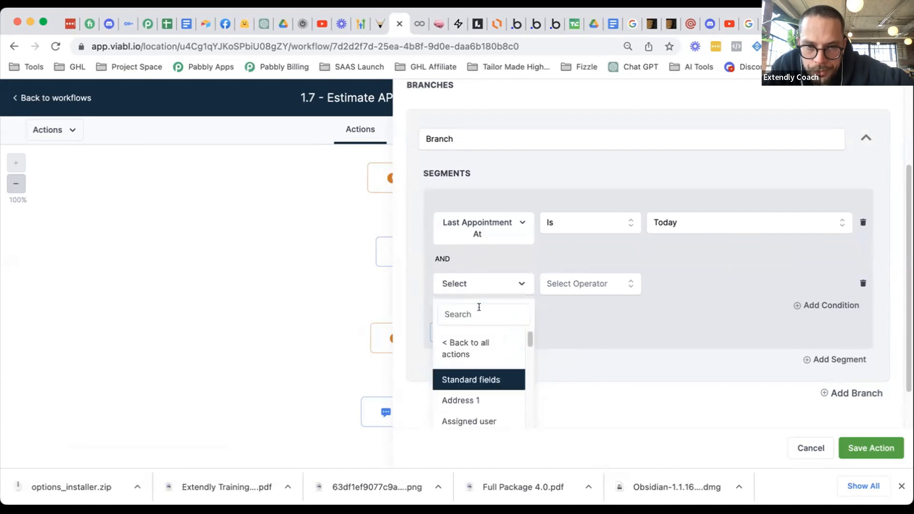
{"action": "scroll", "coordinate": [483, 349], "scroll_direction": "down", "scroll_amount": 10}
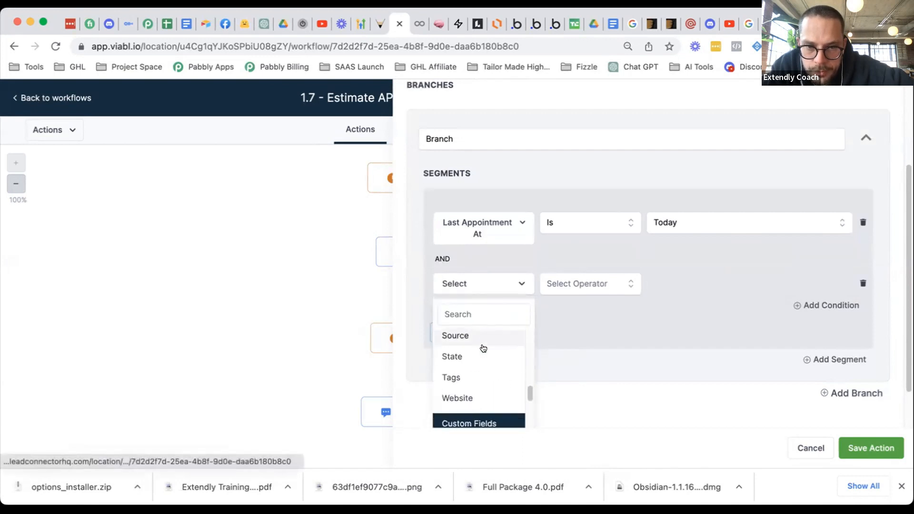
{"action": "scroll", "coordinate": [482, 346], "scroll_direction": "up", "scroll_amount": 6}
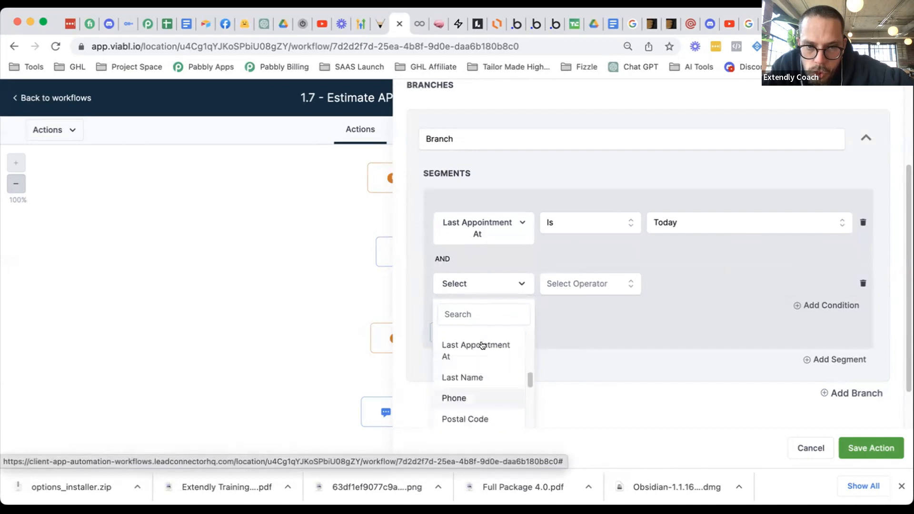
{"action": "scroll", "coordinate": [482, 345], "scroll_direction": "up", "scroll_amount": 5}
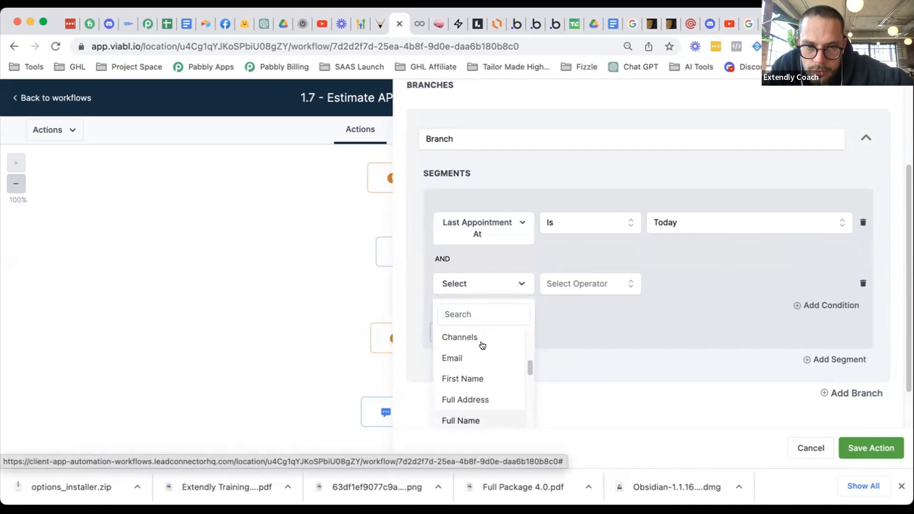
{"action": "scroll", "coordinate": [483, 345], "scroll_direction": "up", "scroll_amount": 5}
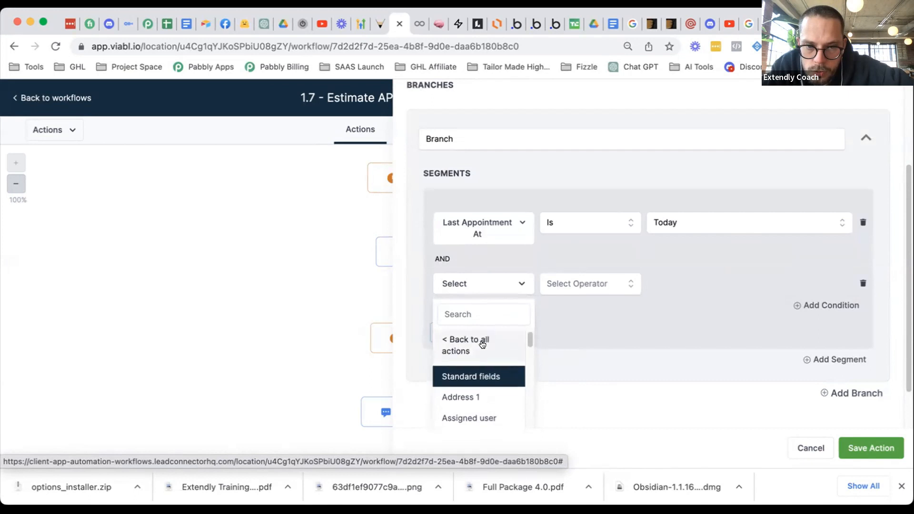
{"action": "left_click", "coordinate": [645, 333]}
{"action": "left_click", "coordinate": [811, 448]}
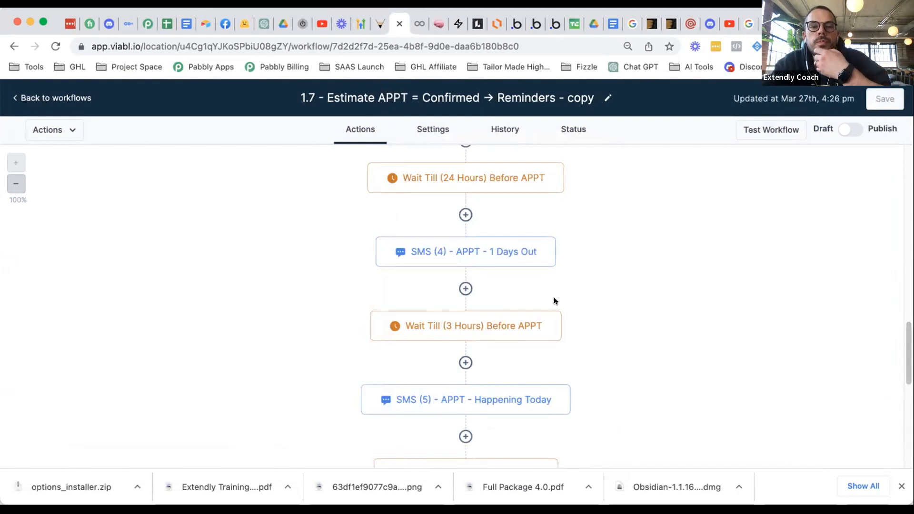
{"action": "scroll", "coordinate": [553, 297], "scroll_direction": "down", "scroll_amount": 2}
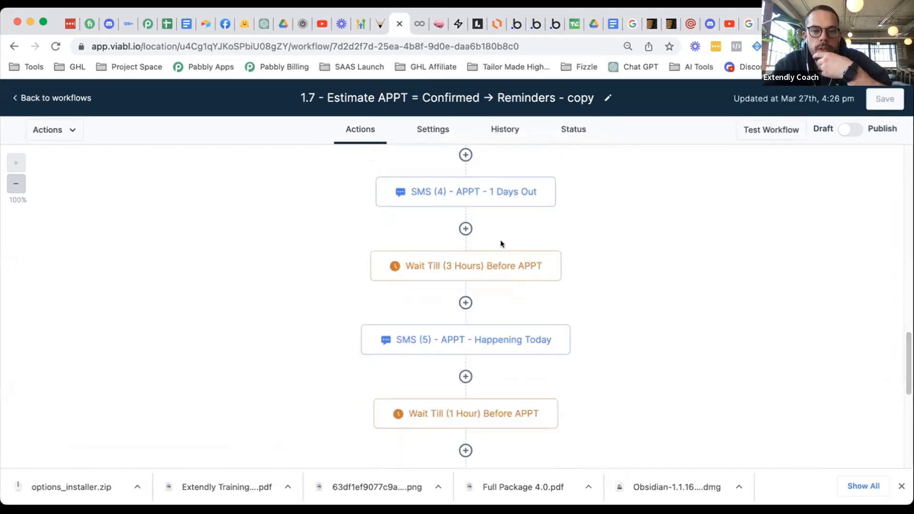
{"action": "scroll", "coordinate": [501, 244], "scroll_direction": "down", "scroll_amount": 3}
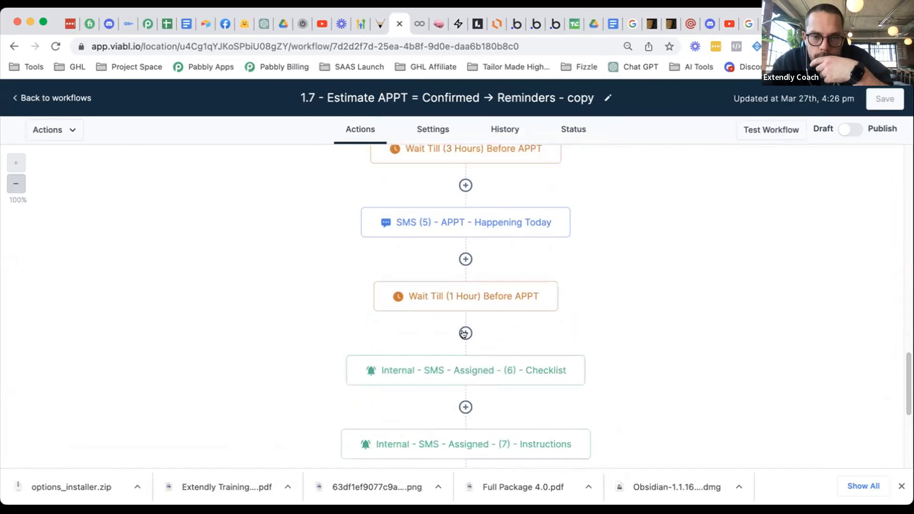
{"action": "left_click", "coordinate": [465, 334]}
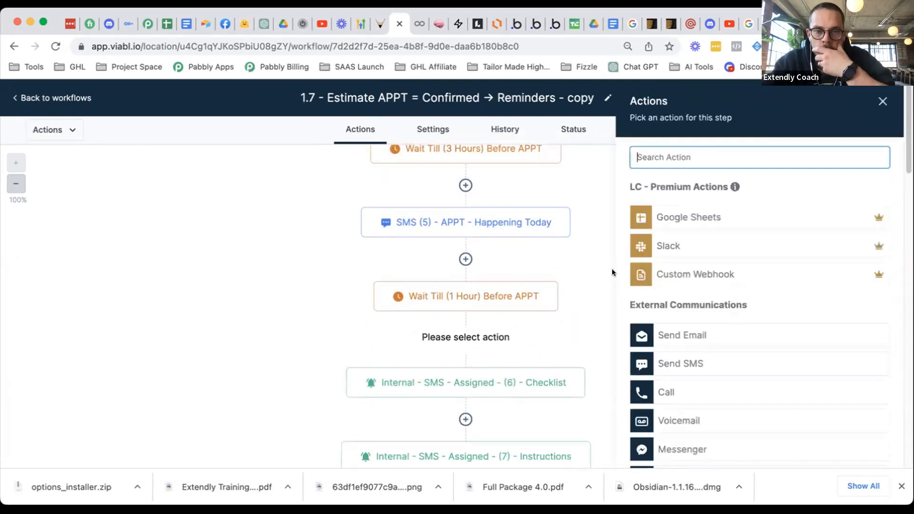
{"action": "type", "text": "if"}
{"action": "left_click", "coordinate": [708, 237]}
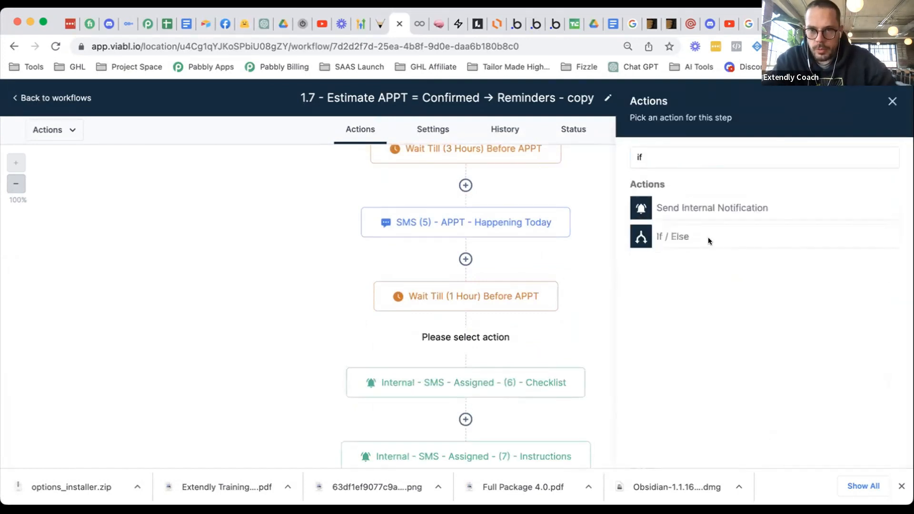
{"action": "left_click", "coordinate": [494, 344]}
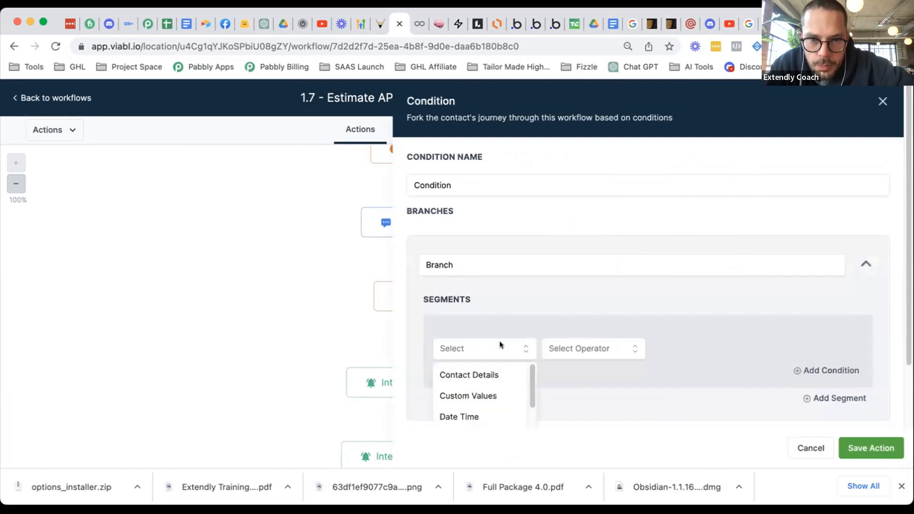
{"action": "scroll", "coordinate": [745, 286], "scroll_direction": "down", "scroll_amount": 3}
{"action": "scroll", "coordinate": [461, 329], "scroll_direction": "down", "scroll_amount": 2}
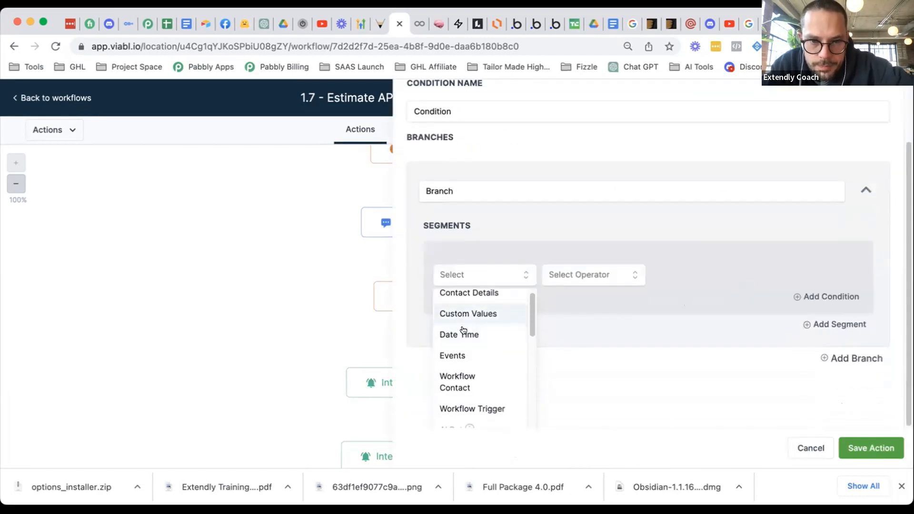
{"action": "left_click", "coordinate": [462, 329]}
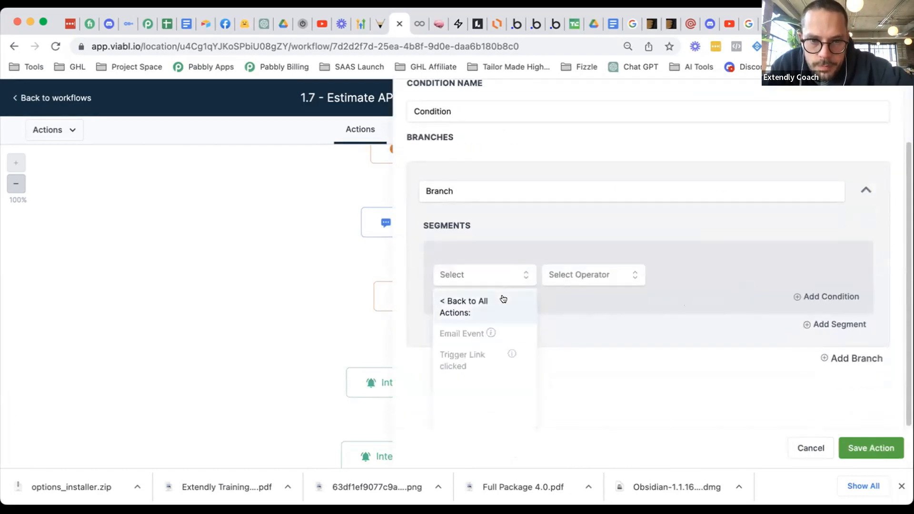
{"action": "left_click", "coordinate": [504, 299]}
{"action": "left_click", "coordinate": [478, 314]}
{"action": "scroll", "coordinate": [479, 341], "scroll_direction": "down", "scroll_amount": 2}
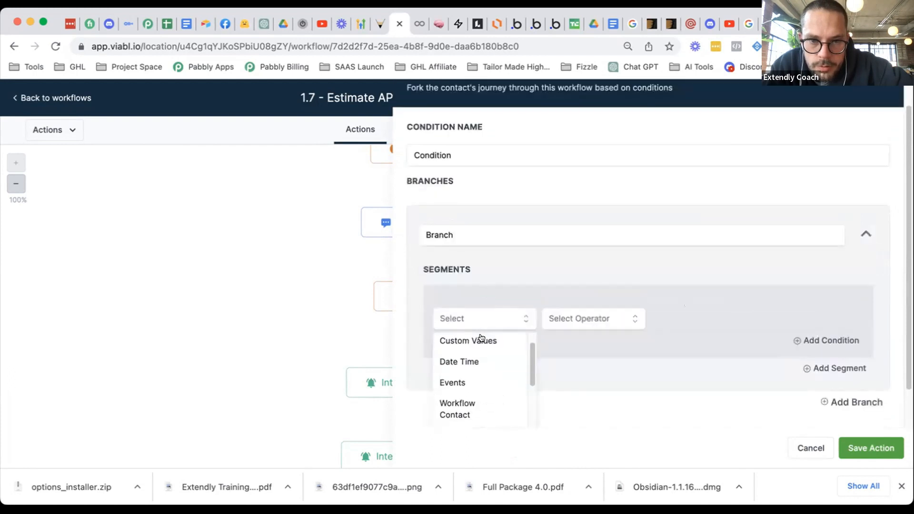
{"action": "scroll", "coordinate": [479, 360], "scroll_direction": "down", "scroll_amount": 3}
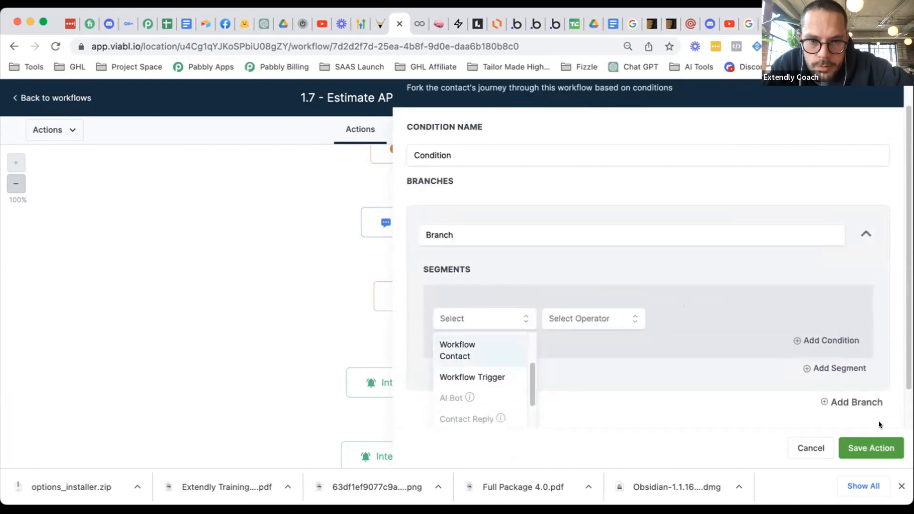
{"action": "left_click", "coordinate": [805, 448]}
{"action": "scroll", "coordinate": [573, 249], "scroll_direction": "up", "scroll_amount": 10}
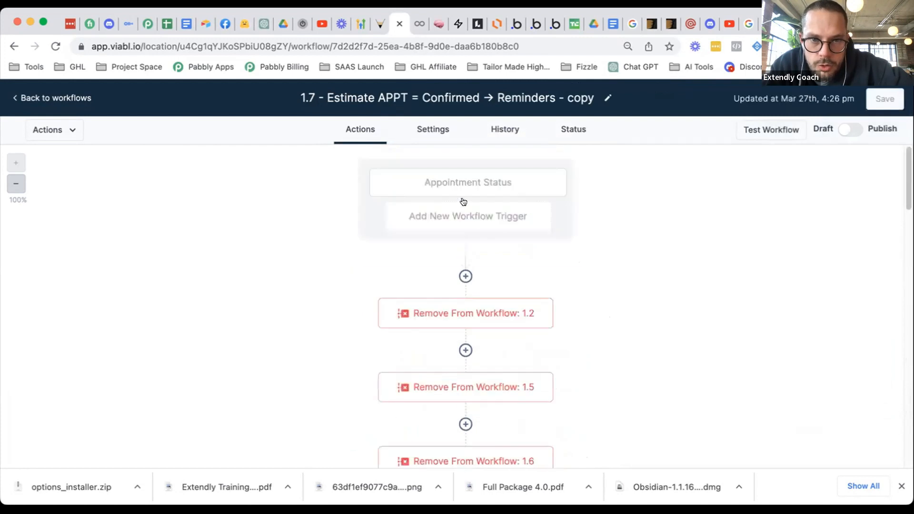
{"action": "left_click", "coordinate": [468, 185]}
{"action": "left_click", "coordinate": [443, 395]}
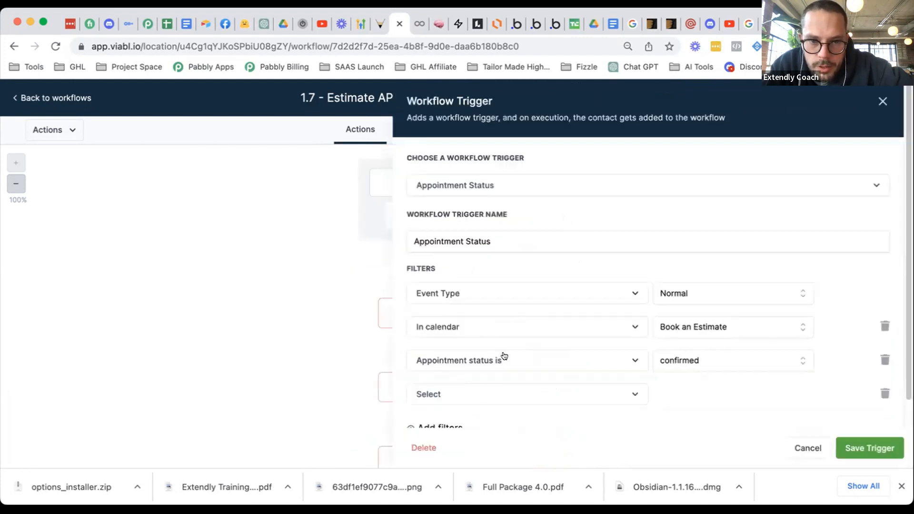
{"action": "left_click", "coordinate": [492, 365]}
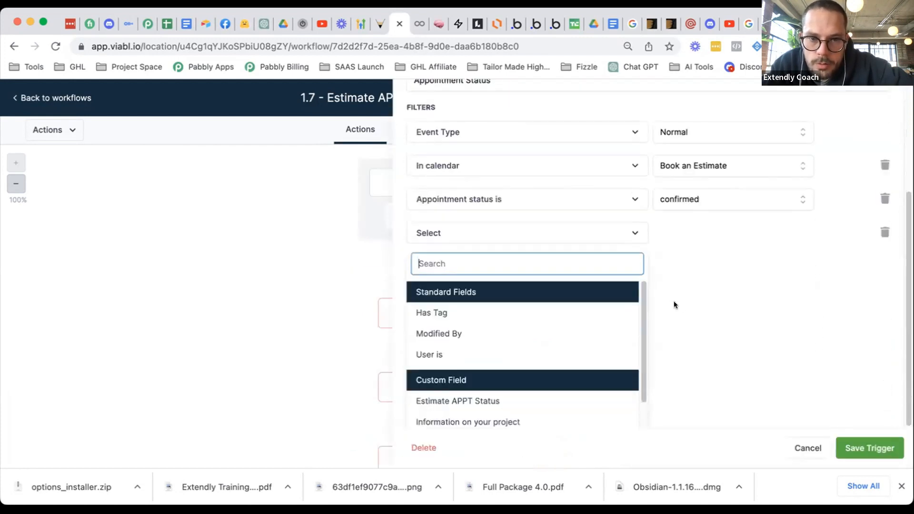
{"action": "left_click", "coordinate": [767, 310]}
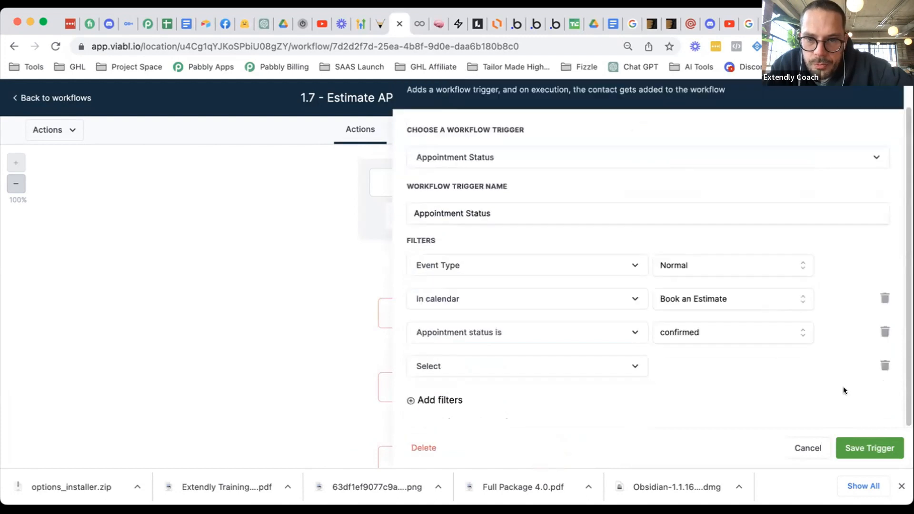
{"action": "left_click", "coordinate": [885, 365]}
{"action": "left_click", "coordinate": [808, 448]}
{"action": "scroll", "coordinate": [645, 341], "scroll_direction": "down", "scroll_amount": 20}
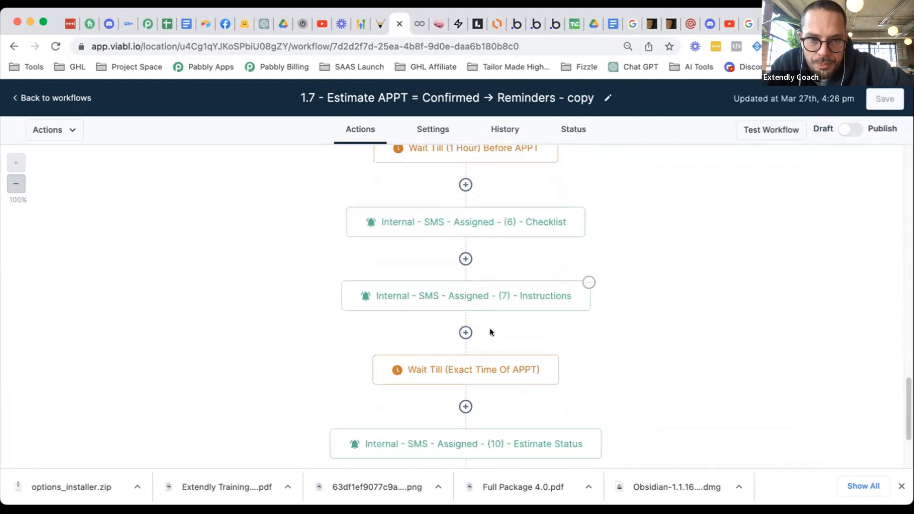
- Open the Wait Till (1 Hour) Before APPT step to see its 1-hour-before-appointment timing
{"action": "scroll", "coordinate": [492, 333], "scroll_direction": "down", "scroll_amount": 1}
{"action": "scroll", "coordinate": [526, 336], "scroll_direction": "up", "scroll_amount": 2}
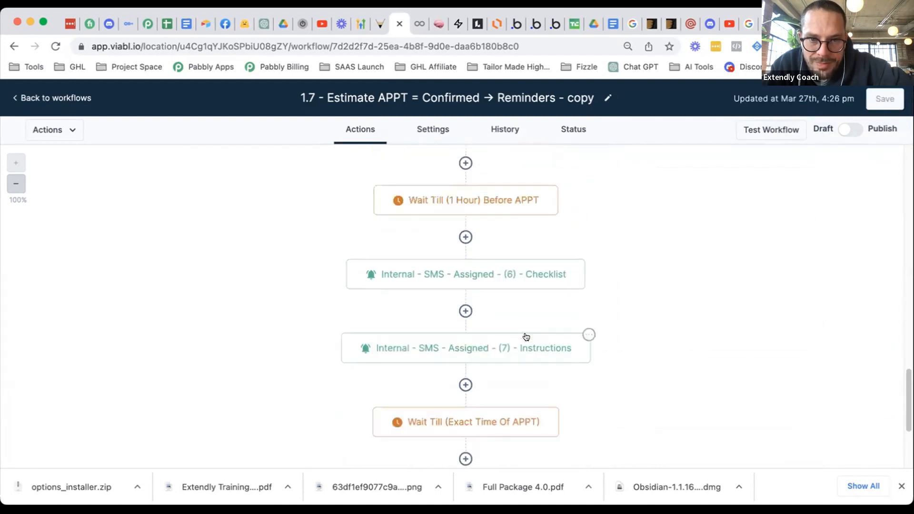
{"action": "scroll", "coordinate": [526, 336], "scroll_direction": "up", "scroll_amount": 1}
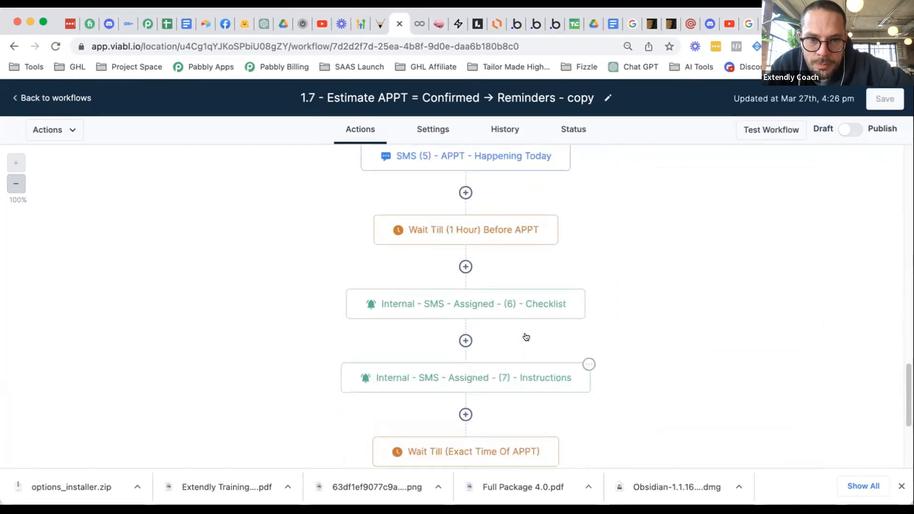
{"action": "scroll", "coordinate": [526, 337], "scroll_direction": "up", "scroll_amount": 1}
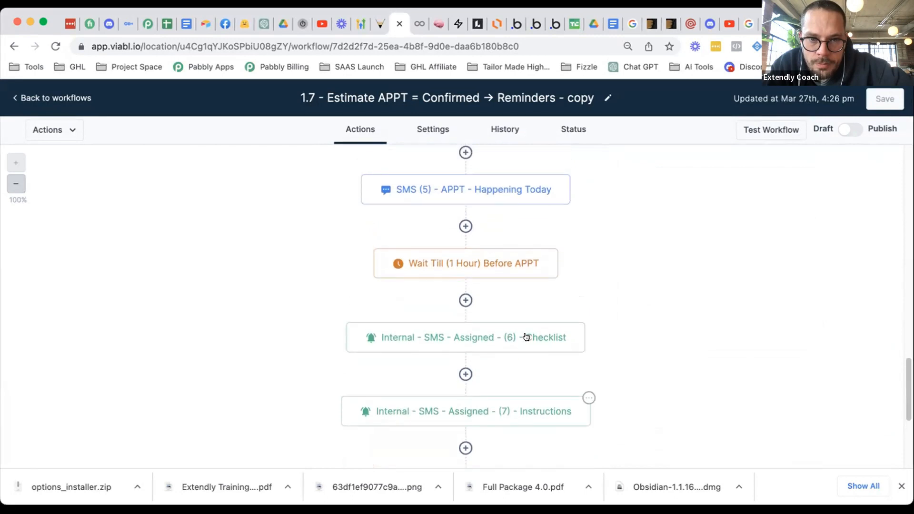
{"action": "scroll", "coordinate": [523, 336], "scroll_direction": "up", "scroll_amount": 1}
{"action": "scroll", "coordinate": [523, 335], "scroll_direction": "down", "scroll_amount": 2}
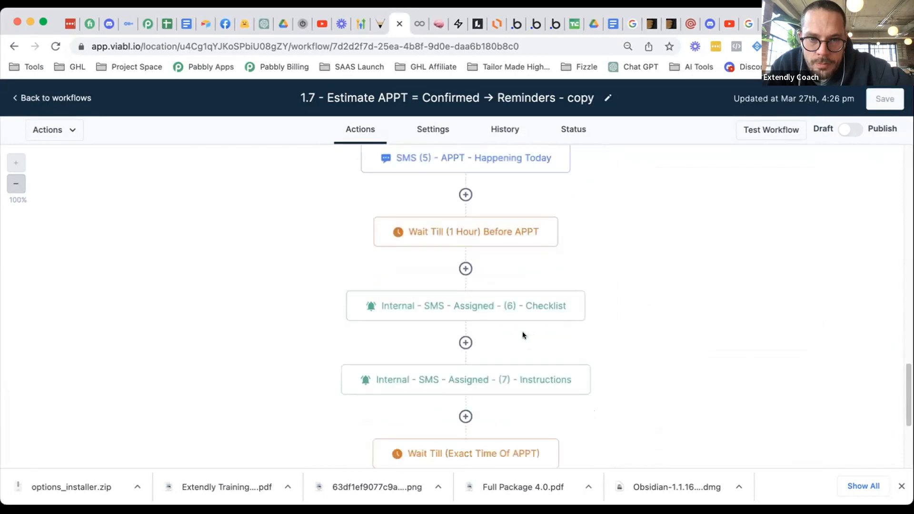
{"action": "left_click", "coordinate": [470, 226]}
{"action": "scroll", "coordinate": [669, 319], "scroll_direction": "down", "scroll_amount": 2}
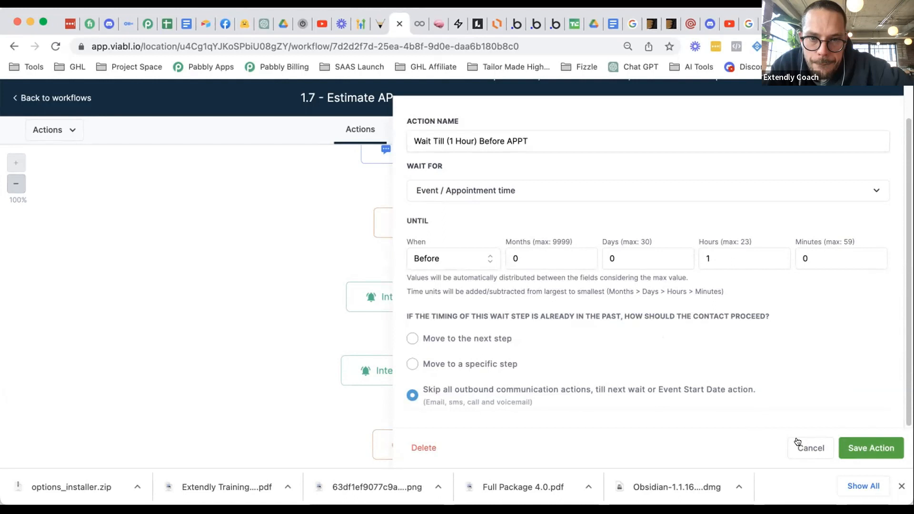
- Cancel the wait settings and review the 24-hour wait, SMS (4), 3-hour wait and SMS (5) steps
{"action": "left_click", "coordinate": [800, 442]}
{"action": "scroll", "coordinate": [548, 279], "scroll_direction": "up", "scroll_amount": 5}
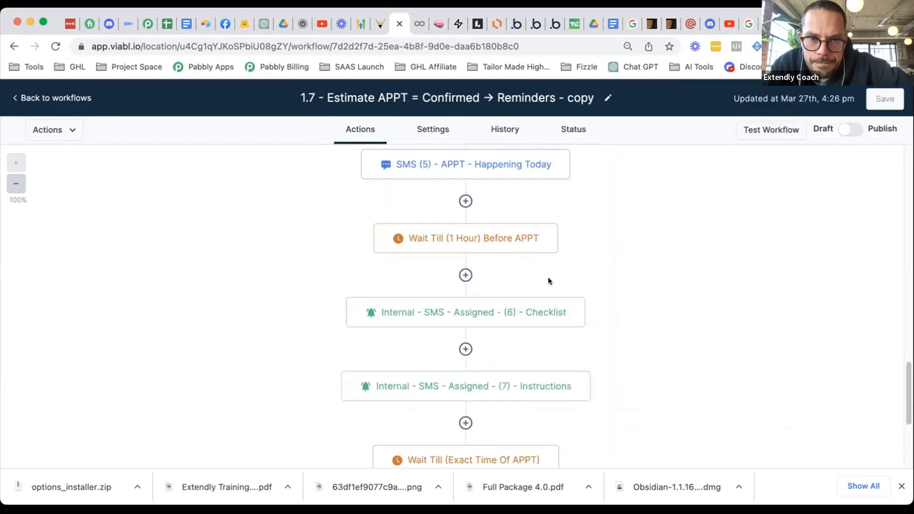
{"action": "scroll", "coordinate": [514, 284], "scroll_direction": "up", "scroll_amount": 7}
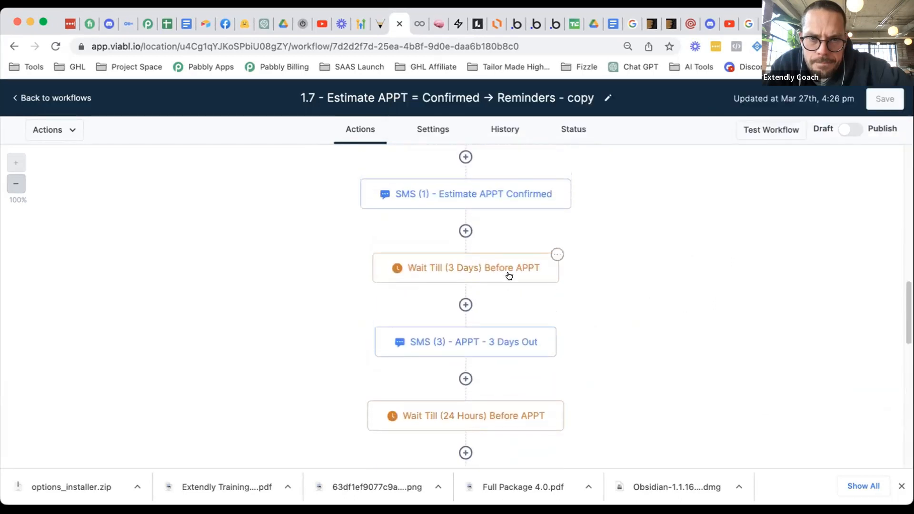
{"action": "scroll", "coordinate": [510, 276], "scroll_direction": "up", "scroll_amount": 2}
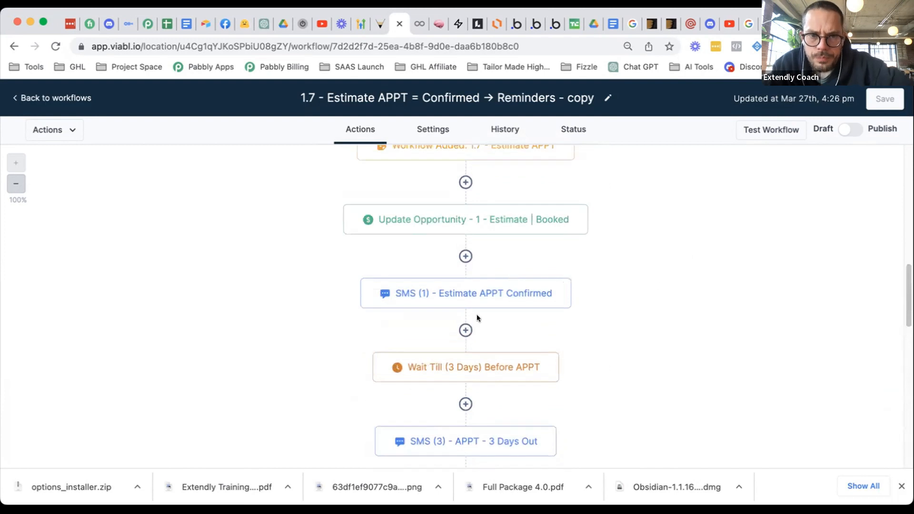
{"action": "scroll", "coordinate": [477, 314], "scroll_direction": "down", "scroll_amount": 3}
{"action": "scroll", "coordinate": [477, 315], "scroll_direction": "down", "scroll_amount": 3}
{"action": "scroll", "coordinate": [480, 313], "scroll_direction": "down", "scroll_amount": 1}
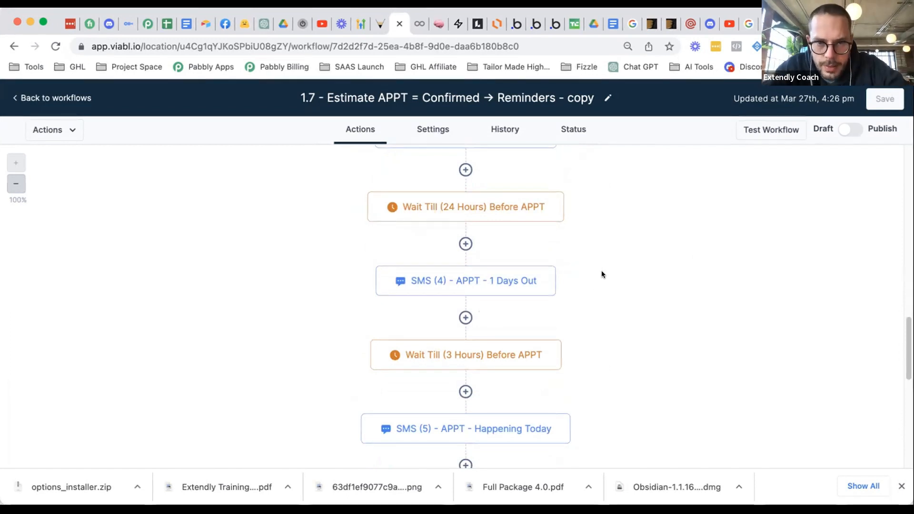
{"action": "scroll", "coordinate": [597, 270], "scroll_direction": "down", "scroll_amount": 2}
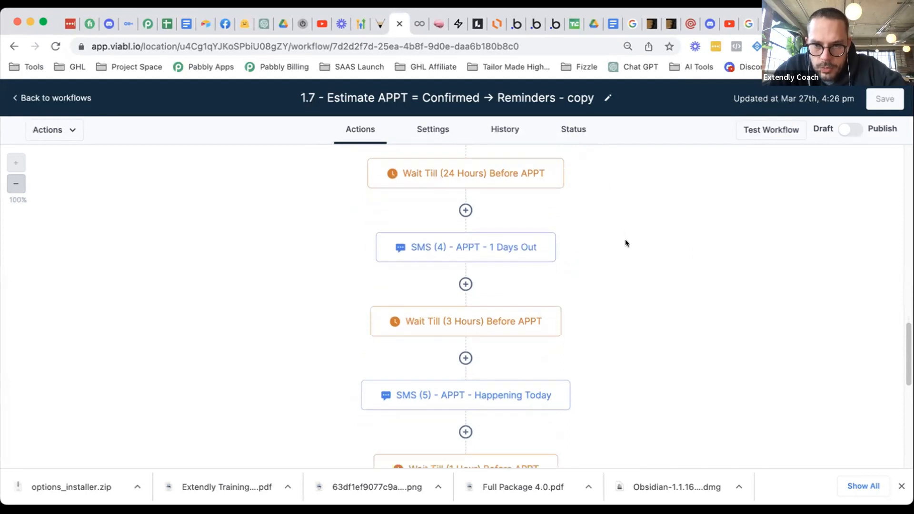
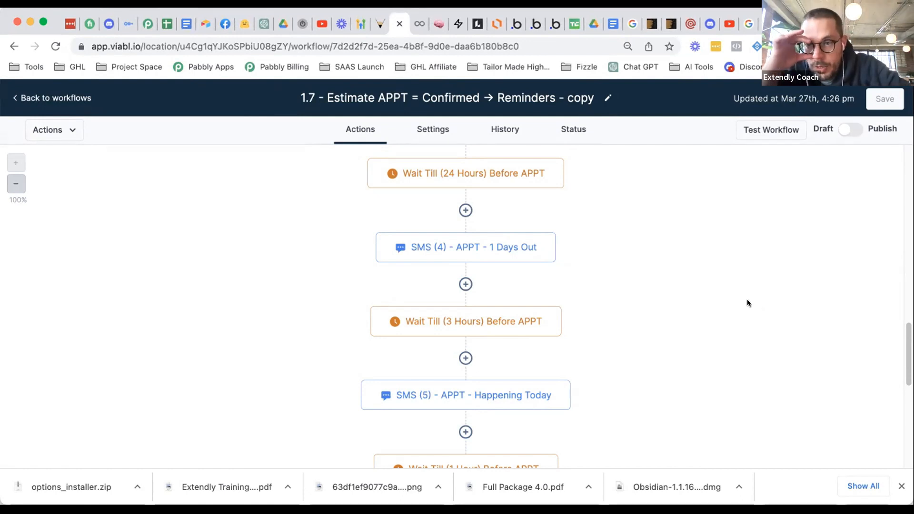
- Scroll down and reopen the Wait Till (1 Hour) Before APPT step for review
{"action": "scroll", "coordinate": [733, 293], "scroll_direction": "down", "scroll_amount": 3}
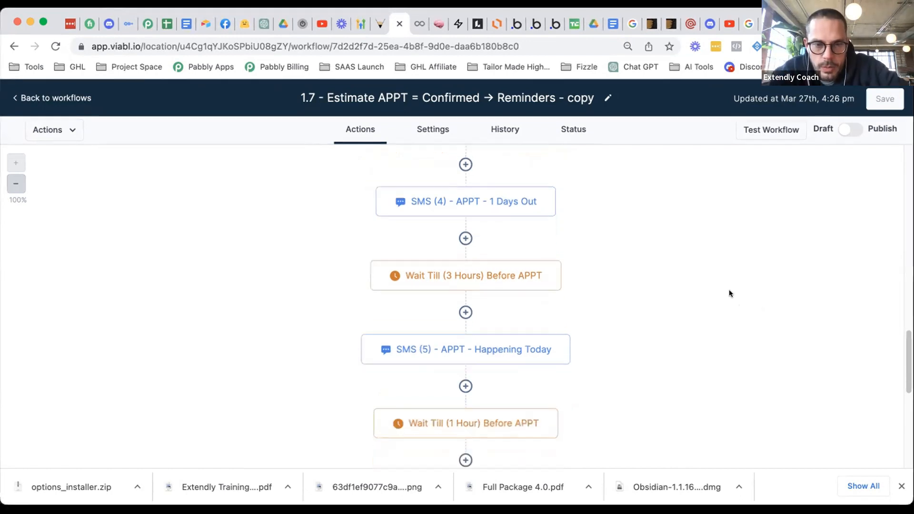
{"action": "scroll", "coordinate": [730, 292], "scroll_direction": "down", "scroll_amount": 4}
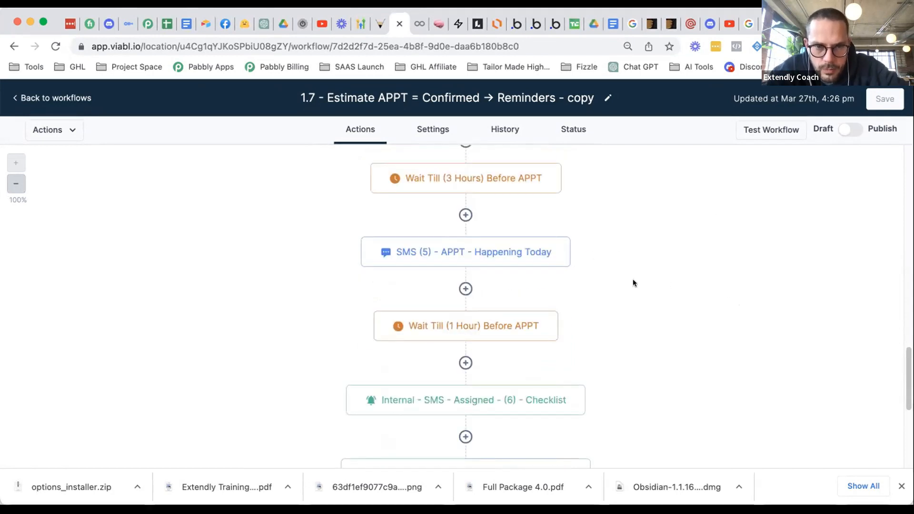
{"action": "scroll", "coordinate": [629, 276], "scroll_direction": "down", "scroll_amount": 6}
{"action": "scroll", "coordinate": [619, 257], "scroll_direction": "up", "scroll_amount": 2}
{"action": "scroll", "coordinate": [616, 250], "scroll_direction": "down", "scroll_amount": 2}
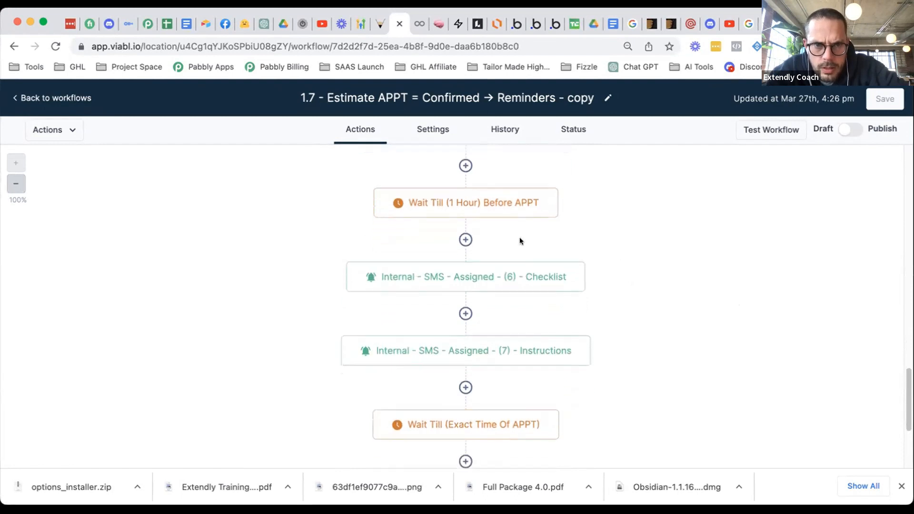
{"action": "mouse_move", "coordinate": [478, 204]}
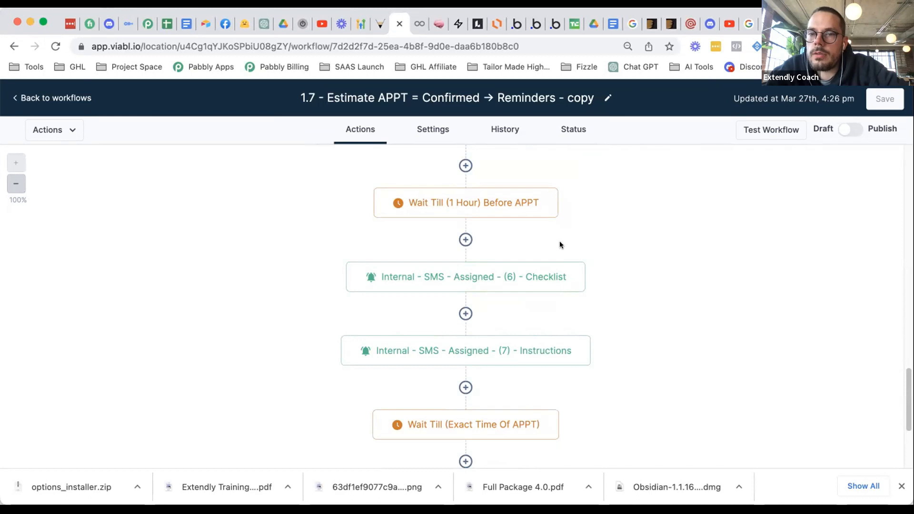
{"action": "left_click", "coordinate": [503, 202]}
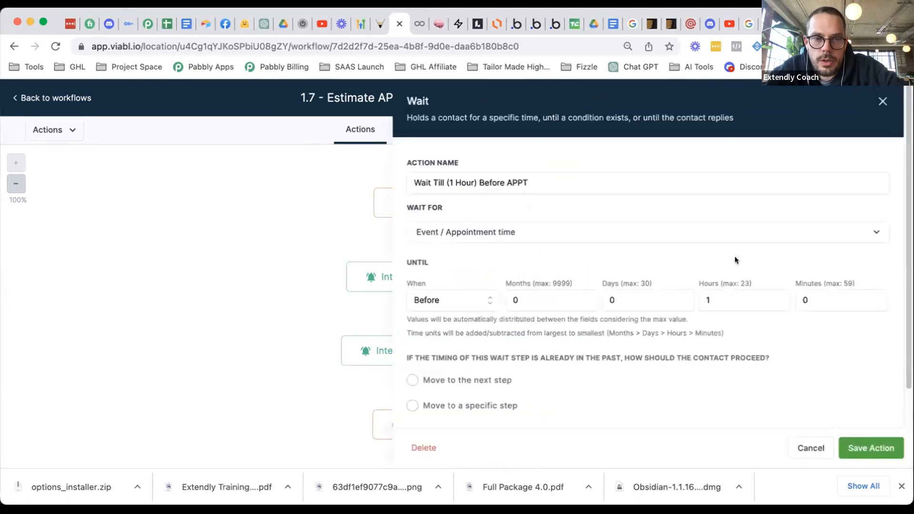
{"action": "scroll", "coordinate": [795, 264], "scroll_direction": "down", "scroll_amount": 2}
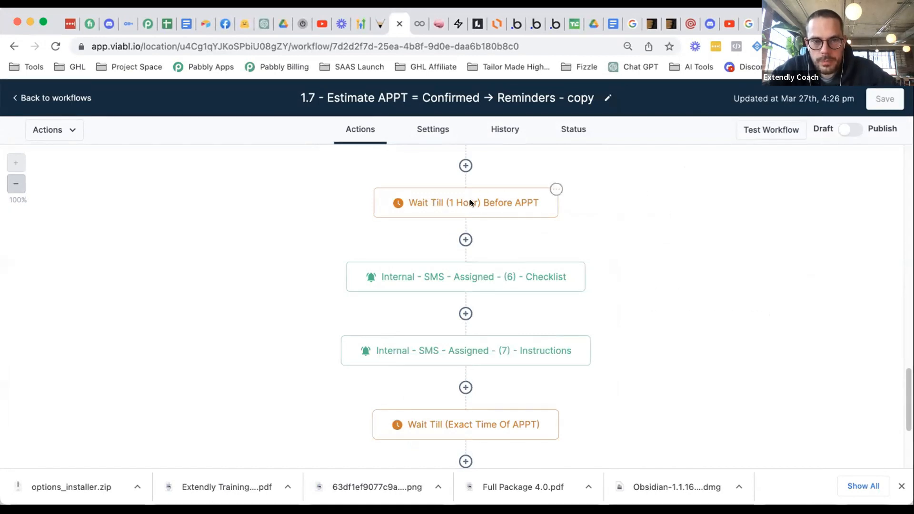
- Insert a new Wait action below the one-hour pre-appointment wait, found by searching 'wai'
{"action": "left_click", "coordinate": [466, 239]}
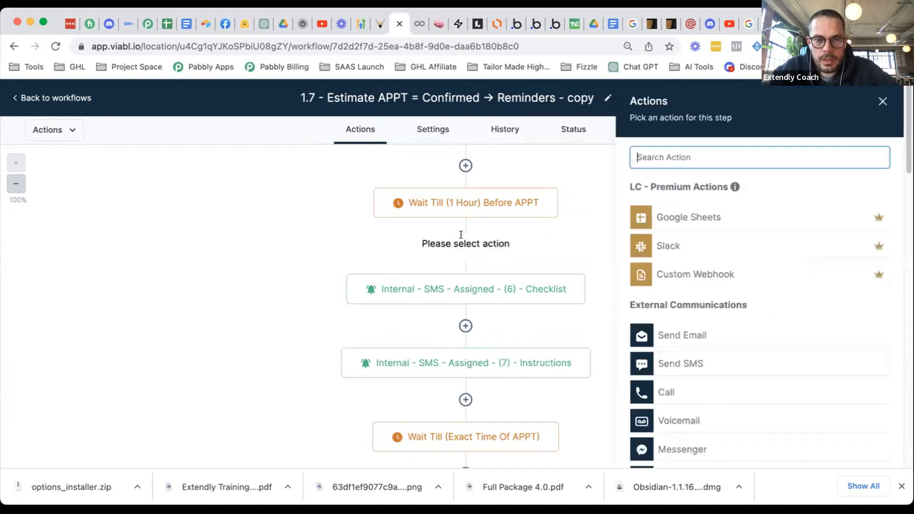
{"action": "type", "text": "wai"}
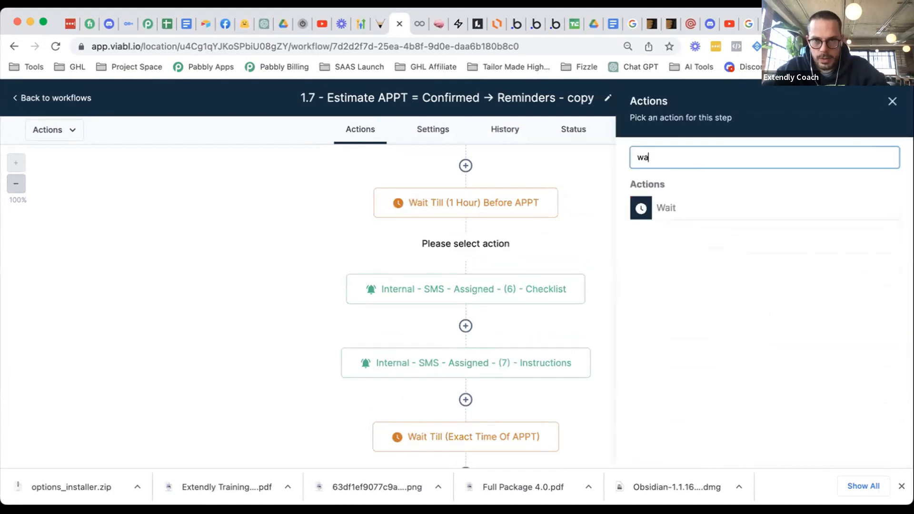
{"action": "left_click", "coordinate": [703, 207]}
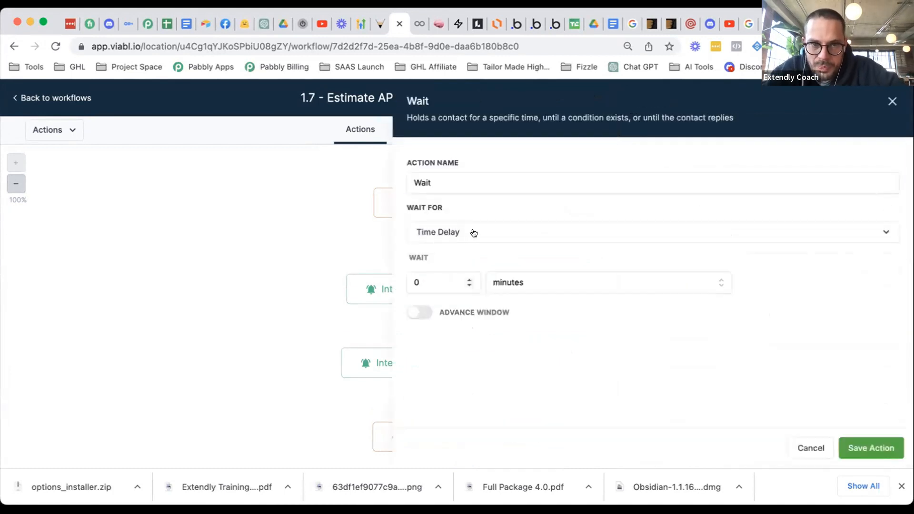
{"action": "left_click", "coordinate": [473, 232]}
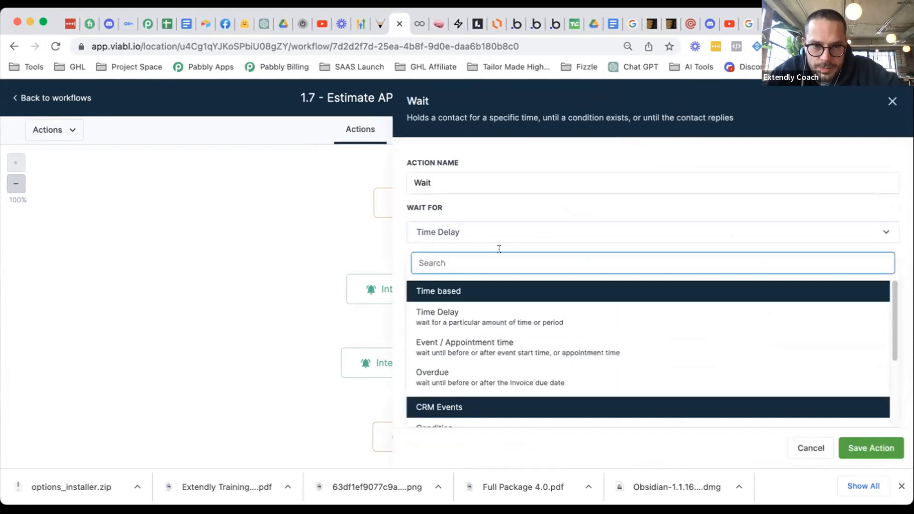
{"action": "scroll", "coordinate": [570, 379], "scroll_direction": "down", "scroll_amount": 3}
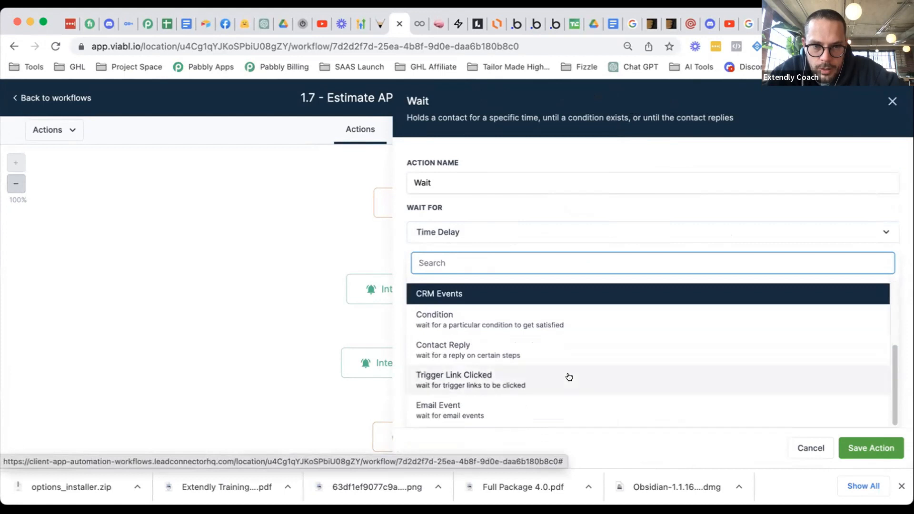
- Try a wait condition on Last Appointment At using the Is before comparison
{"action": "left_click", "coordinate": [537, 324]}
{"action": "left_click", "coordinate": [530, 334]}
{"action": "left_click", "coordinate": [515, 368]}
{"action": "scroll", "coordinate": [602, 232], "scroll_direction": "down", "scroll_amount": 3}
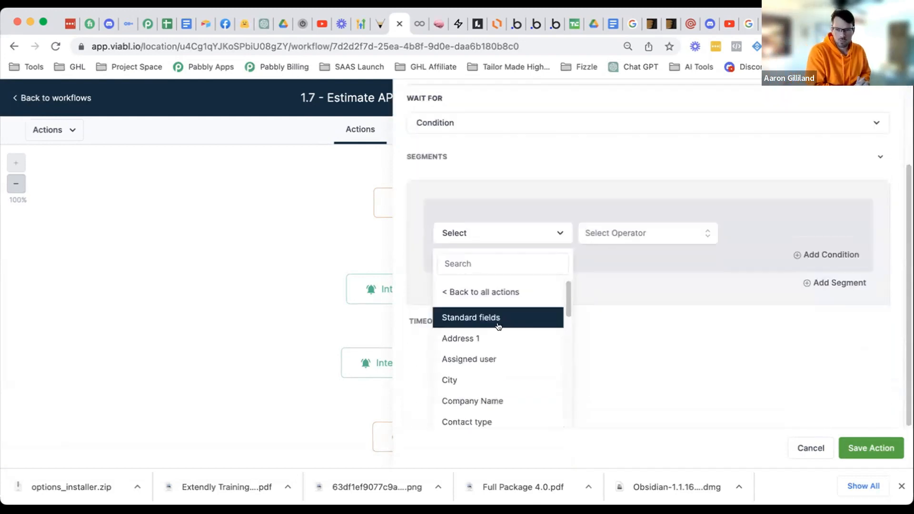
{"action": "scroll", "coordinate": [505, 339], "scroll_direction": "down", "scroll_amount": 3}
{"action": "scroll", "coordinate": [517, 341], "scroll_direction": "down", "scroll_amount": 5}
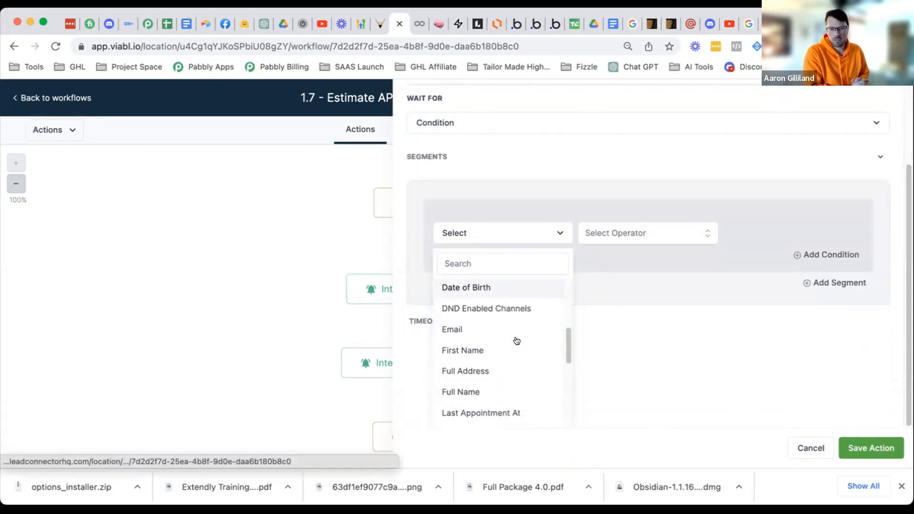
{"action": "scroll", "coordinate": [518, 346], "scroll_direction": "down", "scroll_amount": 5}
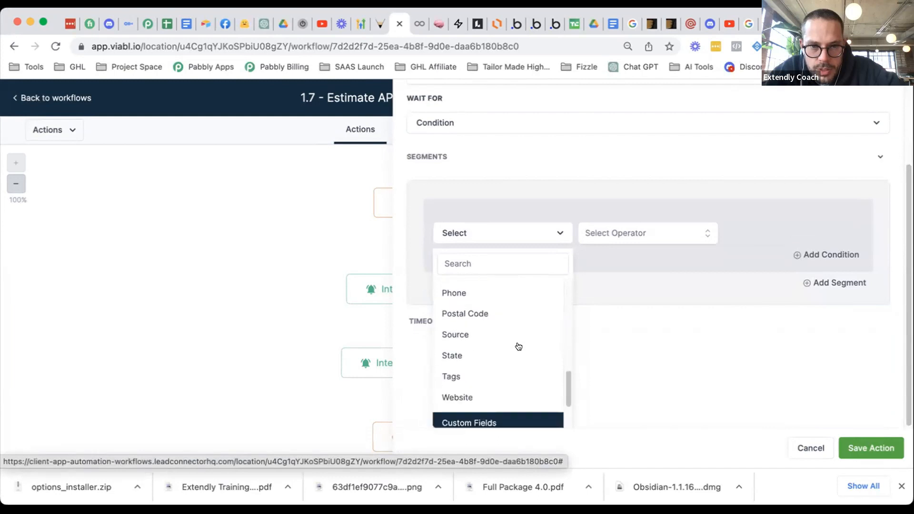
{"action": "scroll", "coordinate": [516, 343], "scroll_direction": "up", "scroll_amount": 4}
{"action": "scroll", "coordinate": [516, 329], "scroll_direction": "up", "scroll_amount": 1}
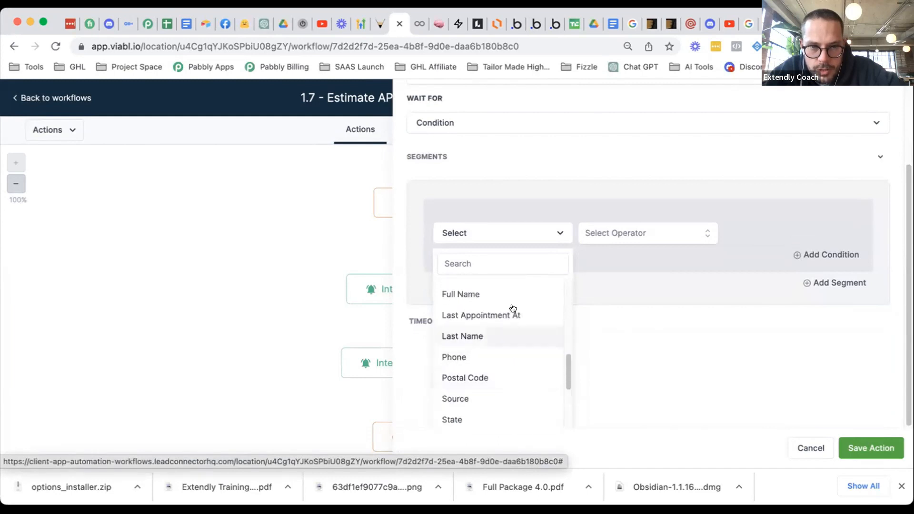
{"action": "left_click", "coordinate": [515, 316]}
{"action": "left_click", "coordinate": [613, 322]}
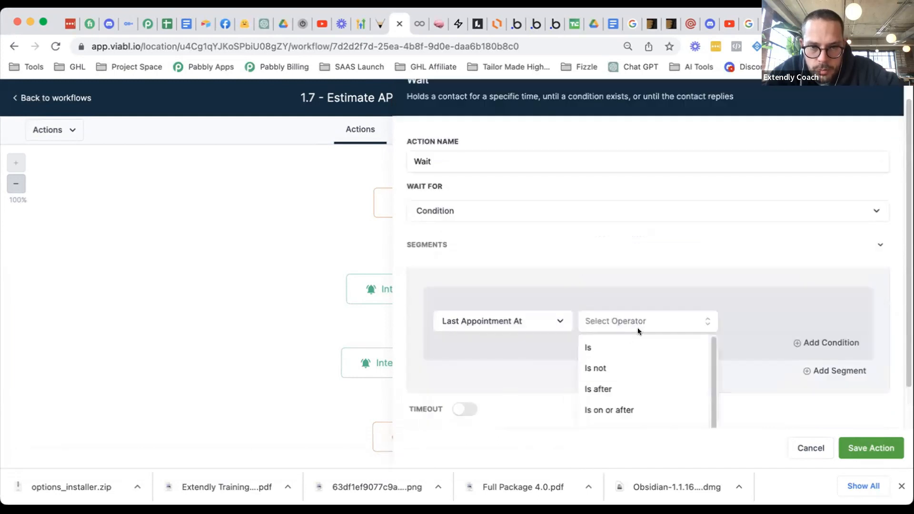
{"action": "scroll", "coordinate": [659, 343], "scroll_direction": "down", "scroll_amount": 1}
{"action": "scroll", "coordinate": [645, 386], "scroll_direction": "up", "scroll_amount": 1}
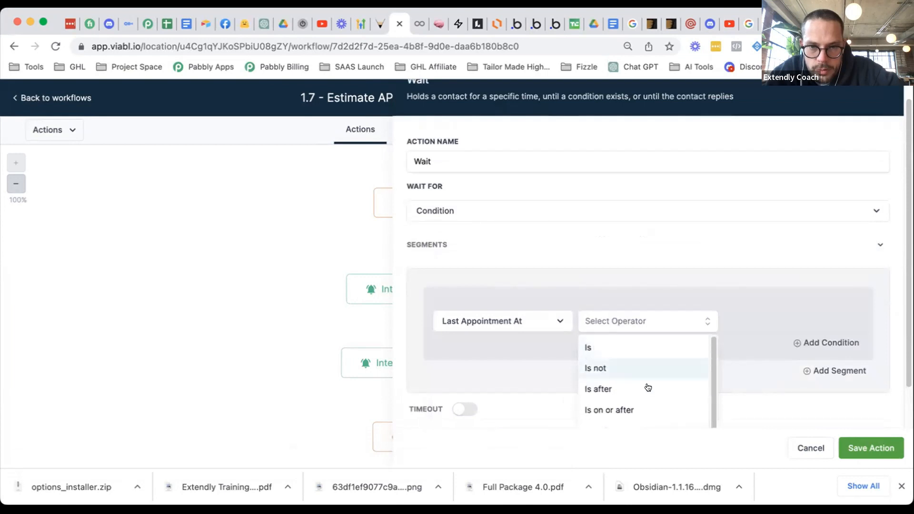
{"action": "scroll", "coordinate": [638, 397], "scroll_direction": "down", "scroll_amount": 2}
{"action": "left_click", "coordinate": [602, 399]}
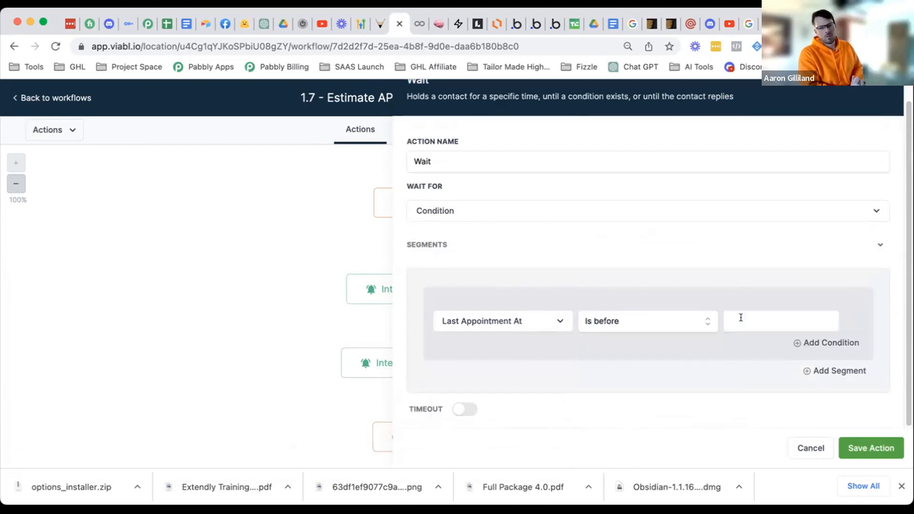
- Abandon and clear the condition, setting Wait For back to a plain Time Delay
{"action": "left_click", "coordinate": [741, 318]}
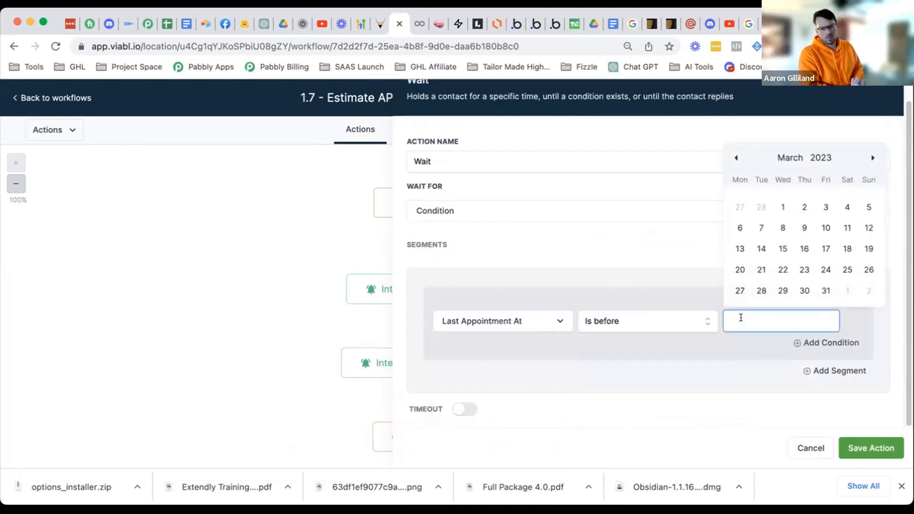
{"action": "left_click", "coordinate": [631, 319]}
{"action": "left_click", "coordinate": [528, 369]}
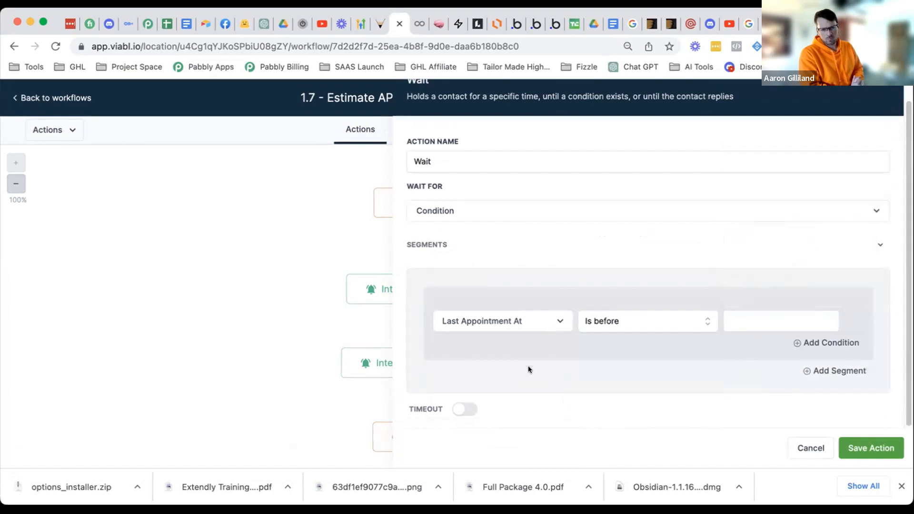
{"action": "left_click", "coordinate": [517, 322]}
{"action": "left_click", "coordinate": [486, 292]}
{"action": "left_click", "coordinate": [502, 318]}
{"action": "left_click", "coordinate": [498, 211]}
{"action": "left_click", "coordinate": [497, 211]}
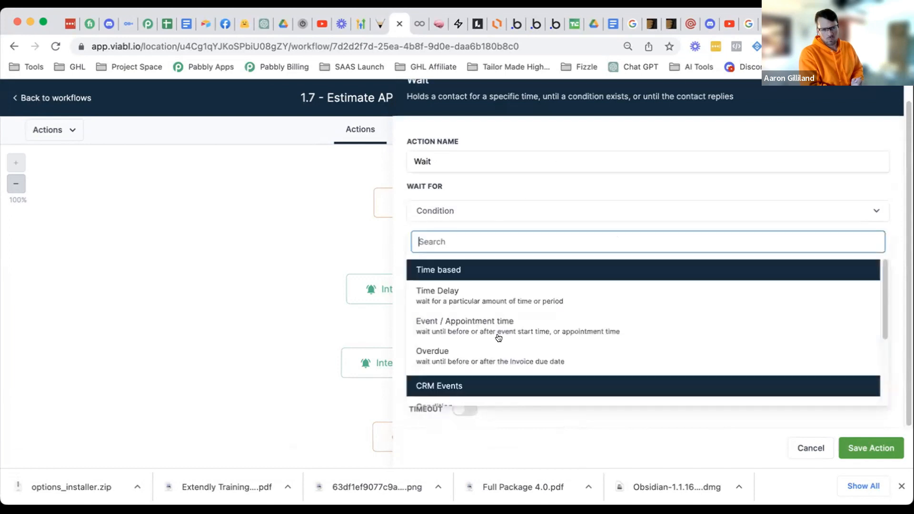
{"action": "scroll", "coordinate": [499, 336], "scroll_direction": "down", "scroll_amount": 1}
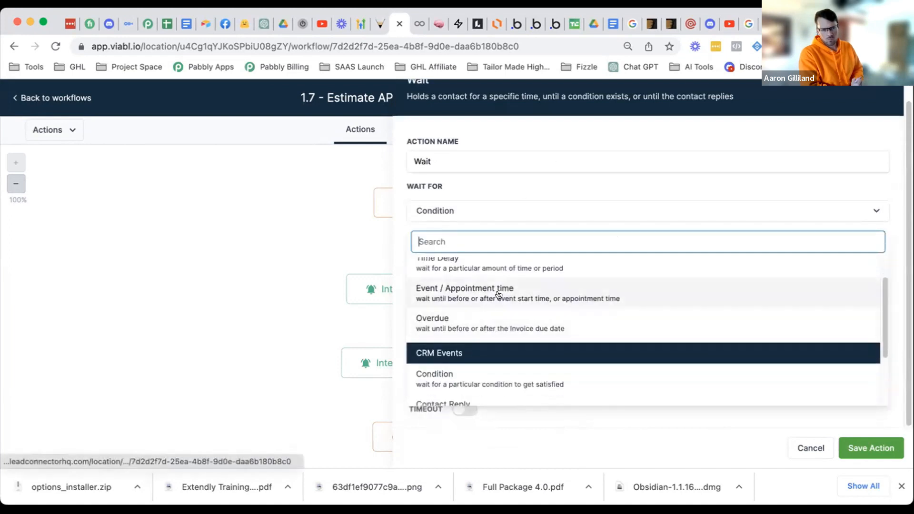
{"action": "left_click", "coordinate": [498, 266]}
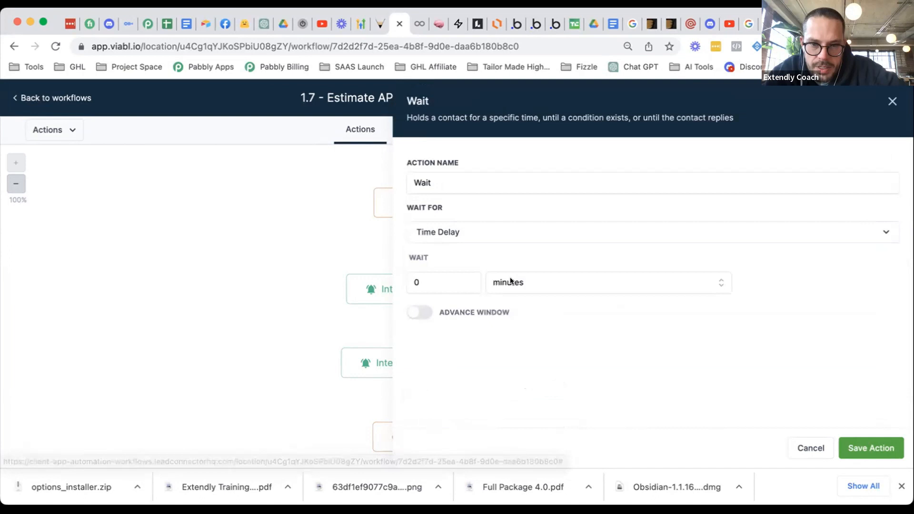
- Limit when contacts resume to a time window starting at 08:00 AM
{"action": "left_click", "coordinate": [415, 314]}
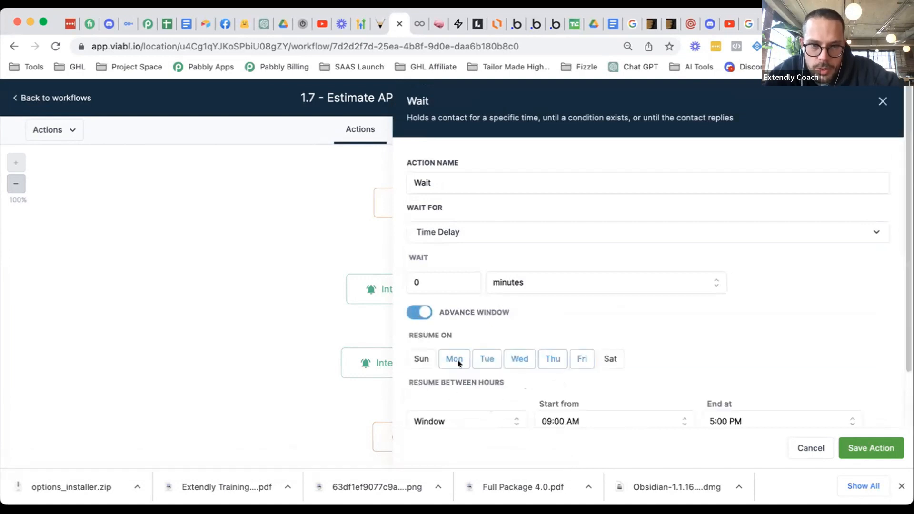
{"action": "scroll", "coordinate": [459, 360], "scroll_direction": "down", "scroll_amount": 2}
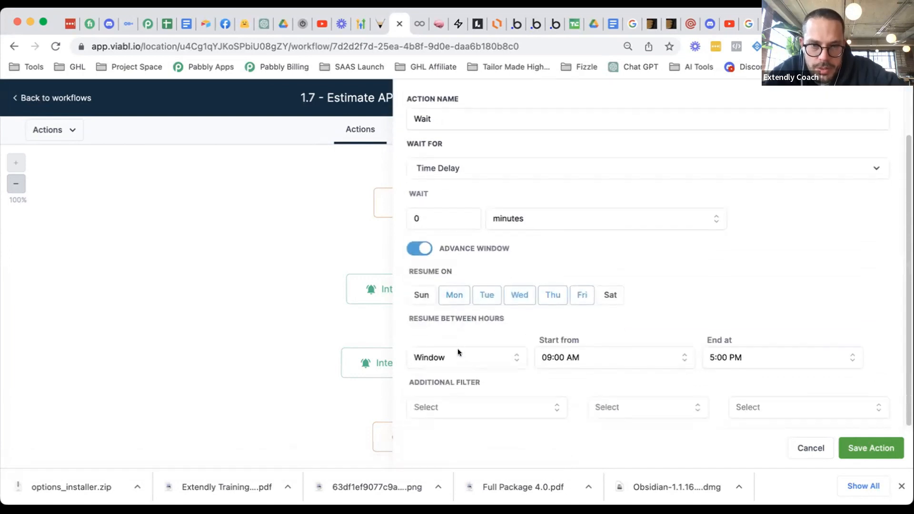
{"action": "left_click", "coordinate": [550, 358]}
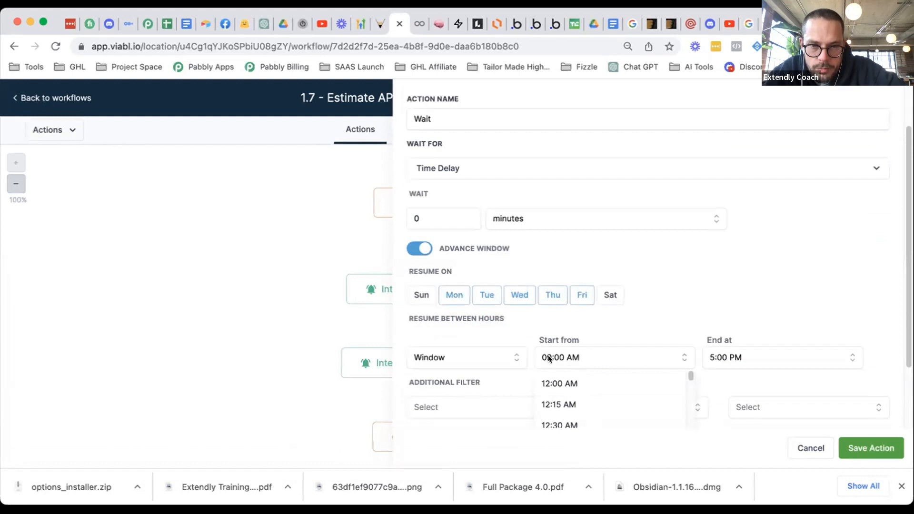
{"action": "scroll", "coordinate": [581, 374], "scroll_direction": "up", "scroll_amount": 1}
{"action": "scroll", "coordinate": [580, 369], "scroll_direction": "down", "scroll_amount": 5}
{"action": "scroll", "coordinate": [579, 368], "scroll_direction": "down", "scroll_amount": 10}
{"action": "left_click", "coordinate": [570, 371]}
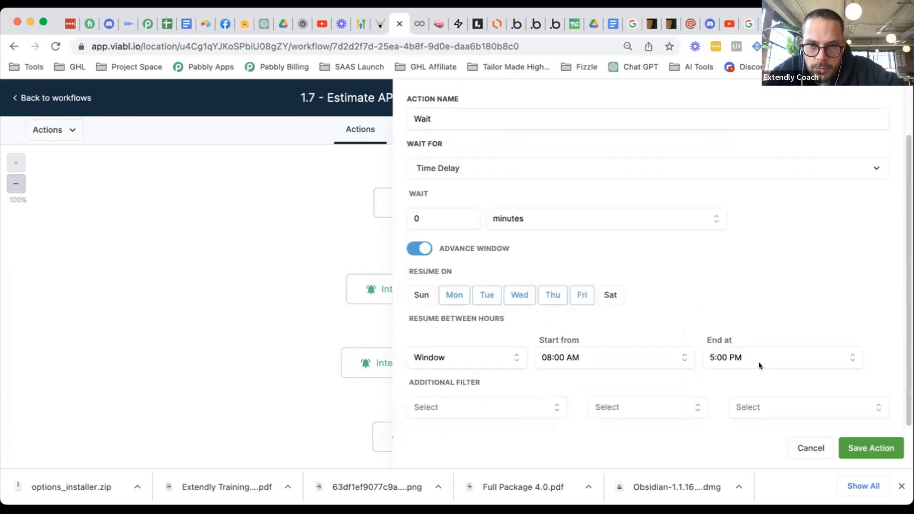
- Add the Wait step, append ': 8am - 5pm' to its name, and save it
{"action": "left_click", "coordinate": [850, 445]}
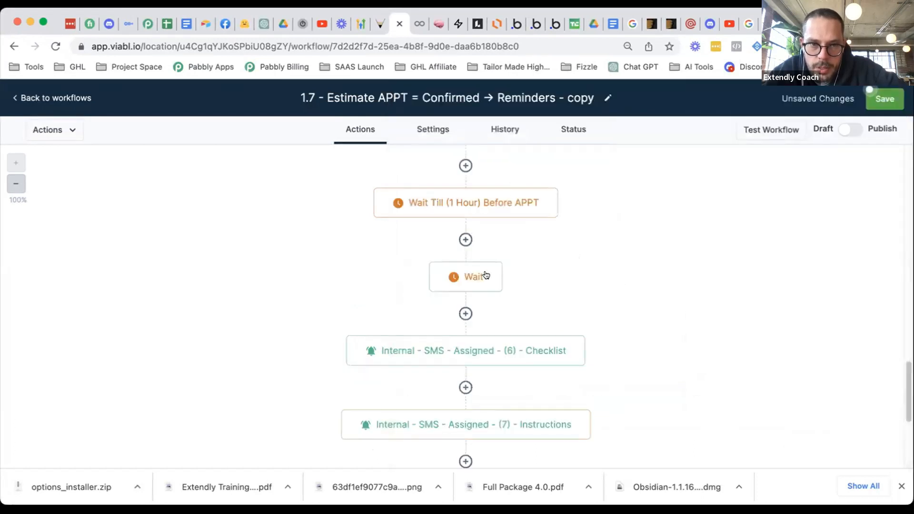
{"action": "left_click", "coordinate": [563, 179]}
{"action": "type", "text": ": "}
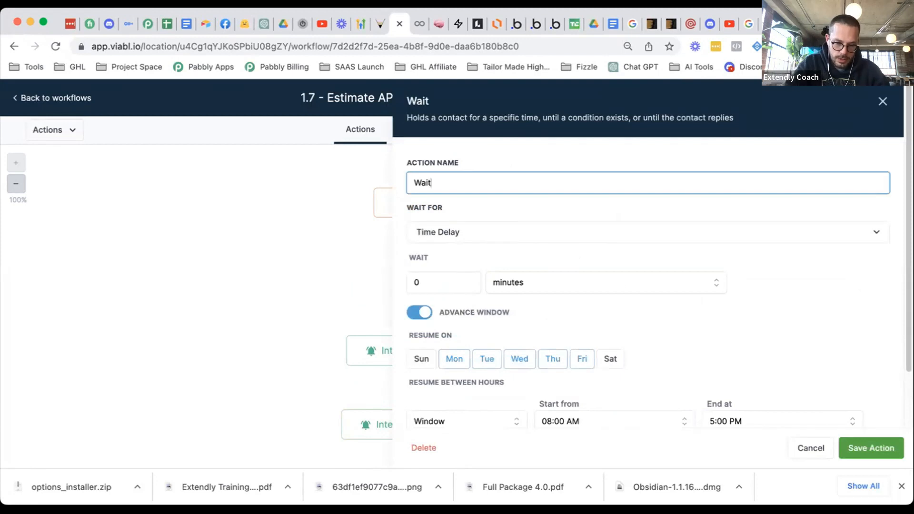
{"action": "type", "text": "8am - "}
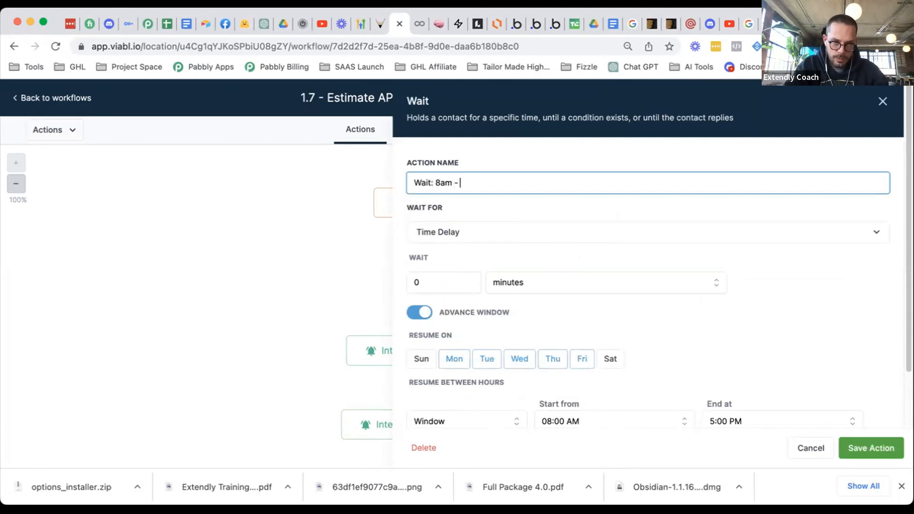
{"action": "type", "text": "5pm"}
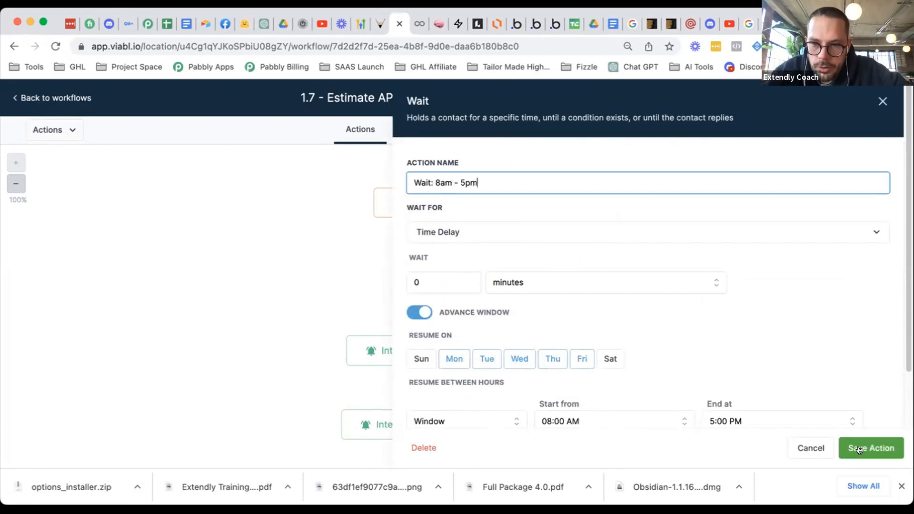
{"action": "left_click", "coordinate": [859, 450]}
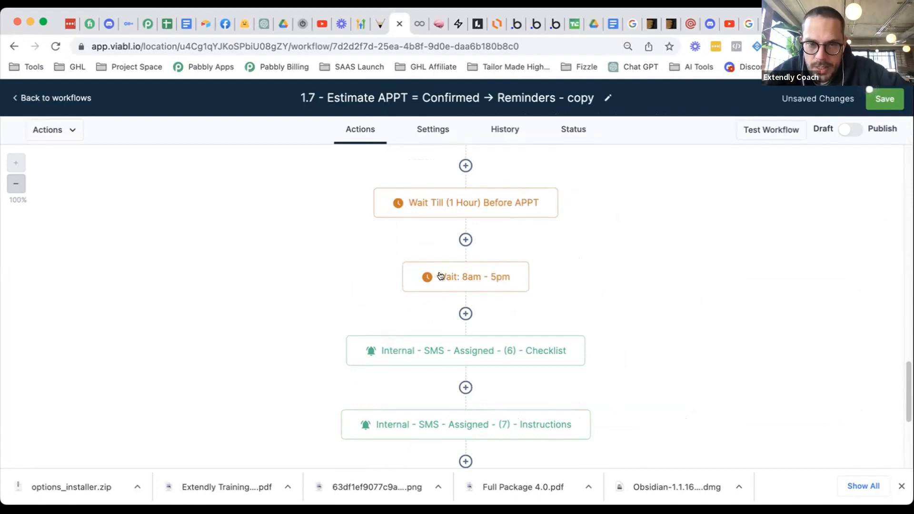
{"action": "mouse_move", "coordinate": [507, 284]}
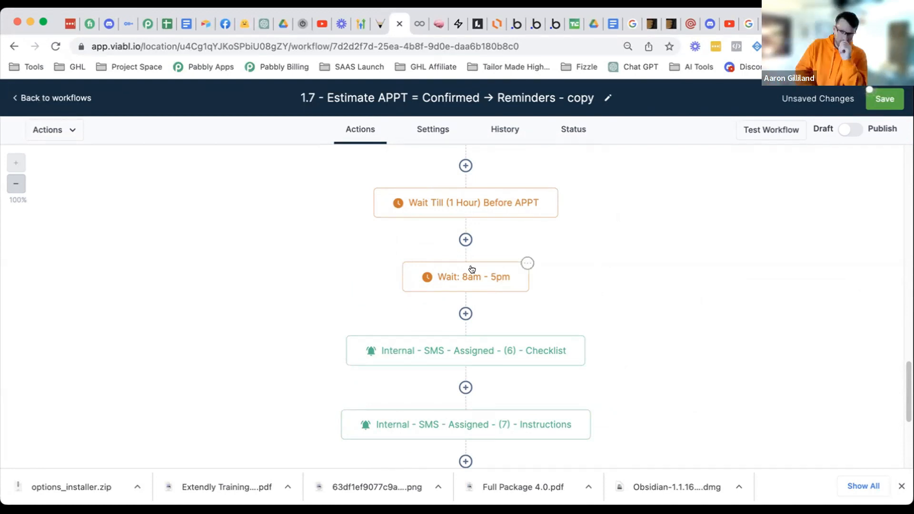
{"action": "scroll", "coordinate": [478, 289], "scroll_direction": "up", "scroll_amount": 1}
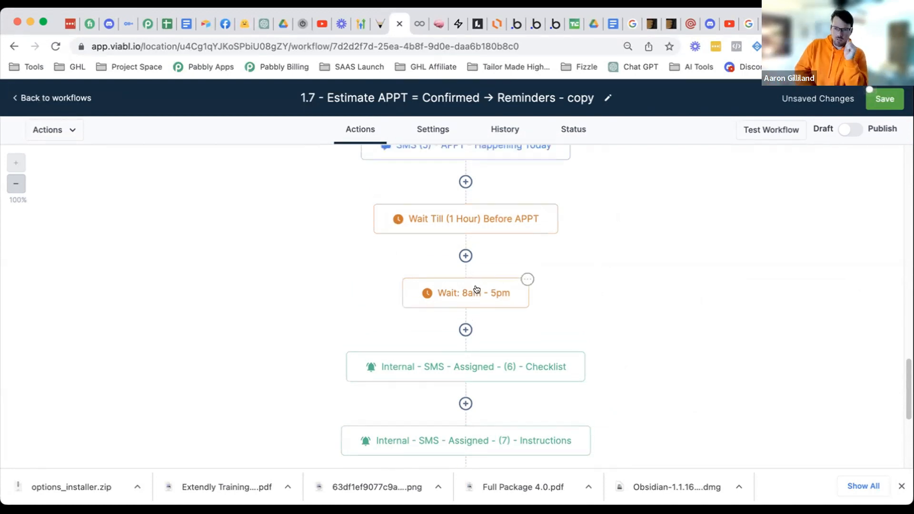
{"action": "scroll", "coordinate": [476, 289], "scroll_direction": "up", "scroll_amount": 1}
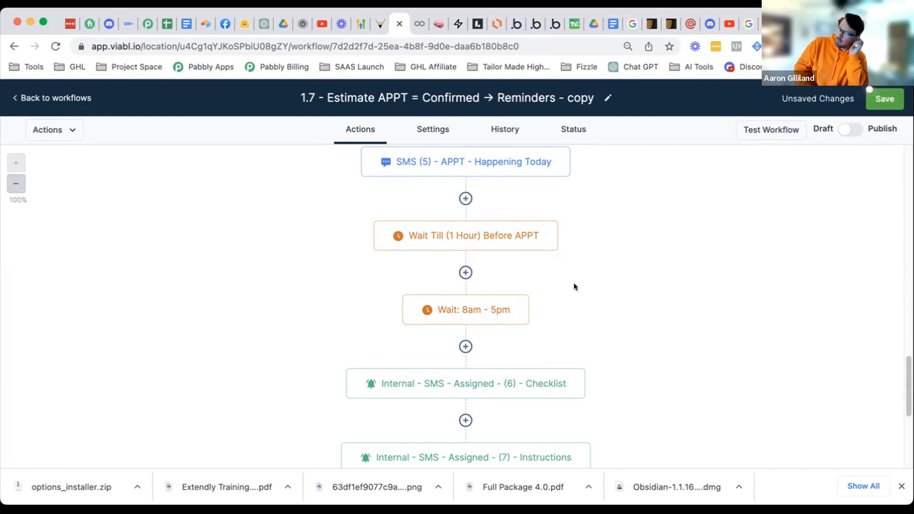
- Delete the Wait: 8am - 5pm step and look over the remaining workflow
{"action": "left_click", "coordinate": [528, 295]}
{"action": "mouse_move", "coordinate": [548, 397]}
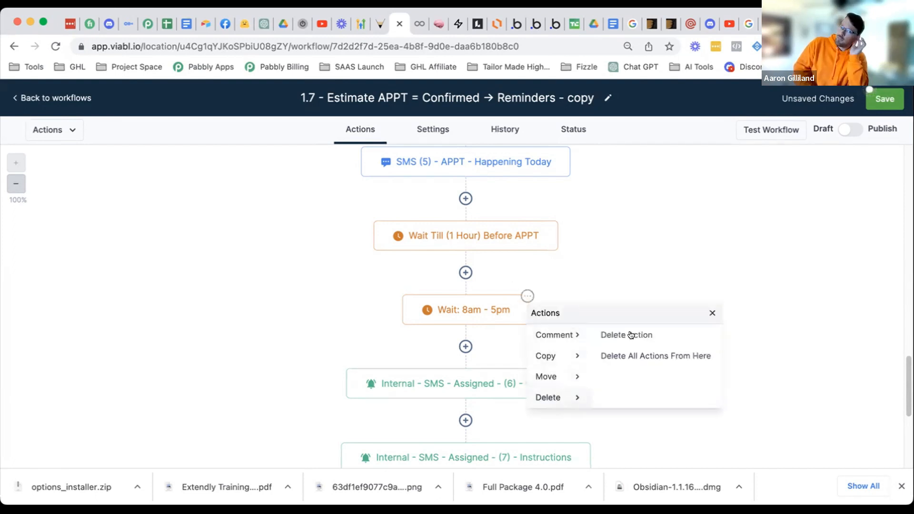
{"action": "left_click", "coordinate": [628, 336]}
{"action": "left_click", "coordinate": [556, 320]}
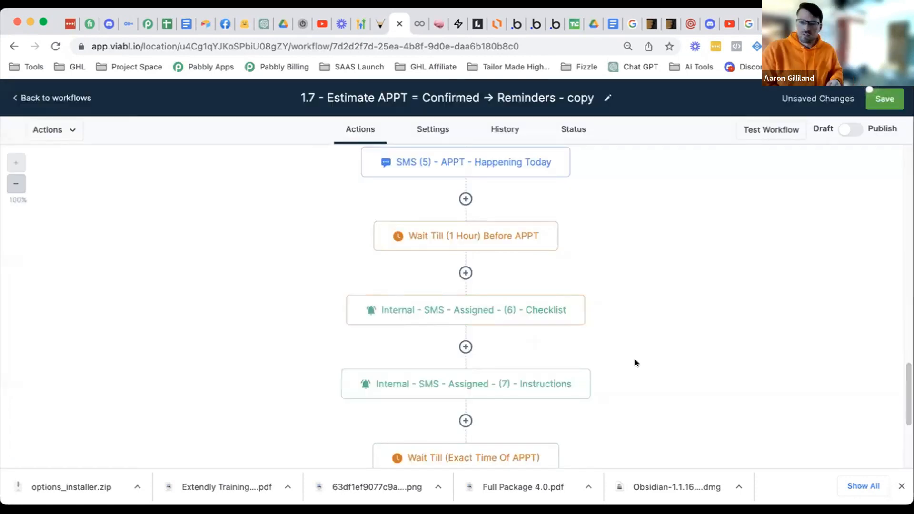
{"action": "scroll", "coordinate": [602, 371], "scroll_direction": "down", "scroll_amount": 10}
{"action": "scroll", "coordinate": [594, 374], "scroll_direction": "down", "scroll_amount": 3}
{"action": "scroll", "coordinate": [579, 374], "scroll_direction": "up", "scroll_amount": 6}
{"action": "scroll", "coordinate": [577, 374], "scroll_direction": "up", "scroll_amount": 8}
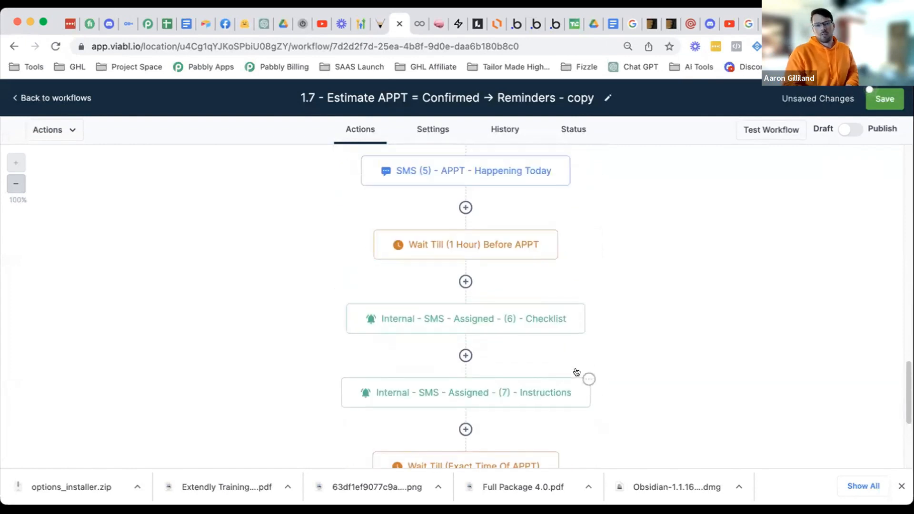
{"action": "scroll", "coordinate": [575, 375], "scroll_direction": "up", "scroll_amount": 5}
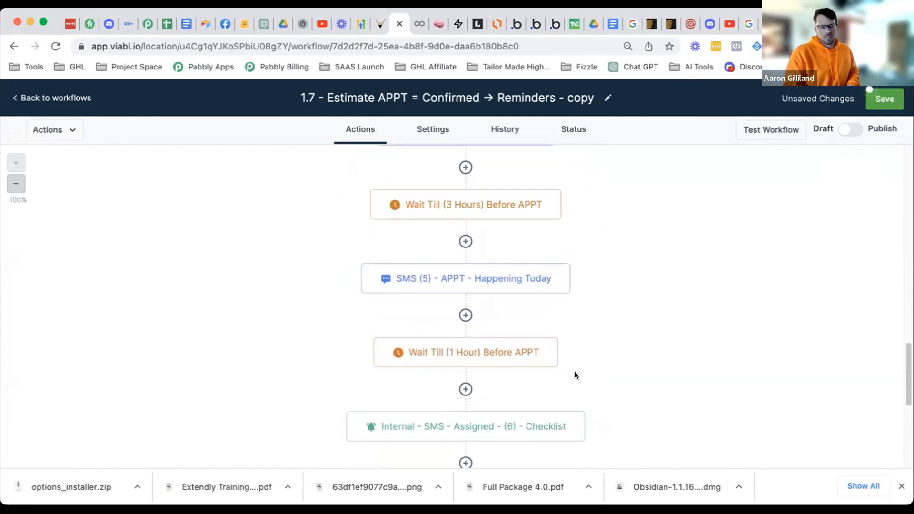
{"action": "scroll", "coordinate": [575, 375], "scroll_direction": "down", "scroll_amount": 3}
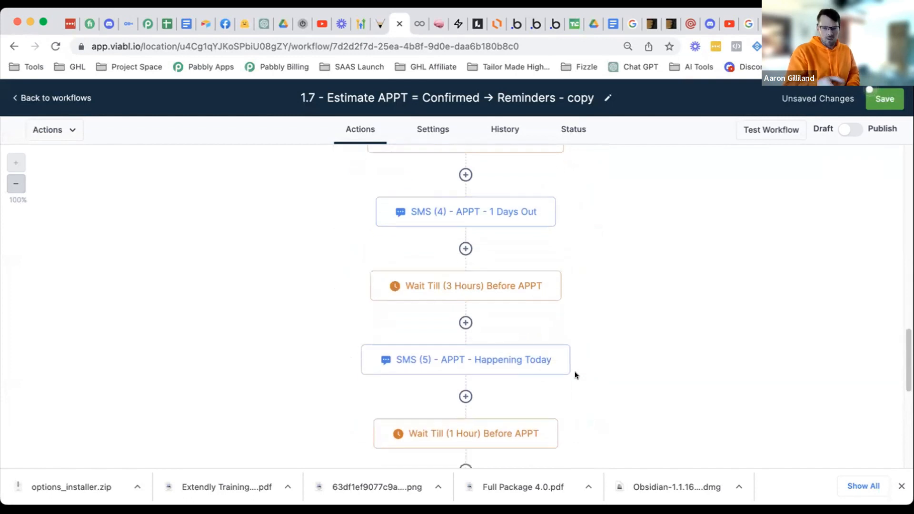
{"action": "scroll", "coordinate": [576, 375], "scroll_direction": "down", "scroll_amount": 15}
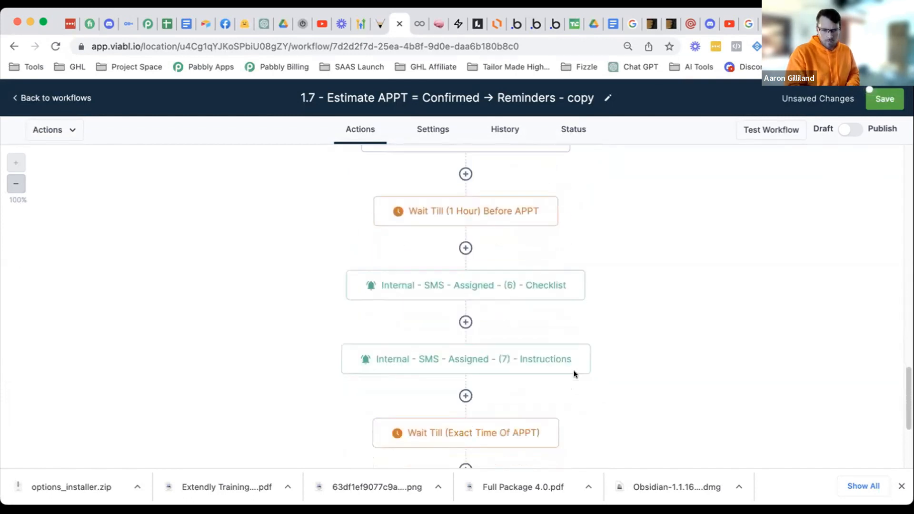
{"action": "scroll", "coordinate": [576, 375], "scroll_direction": "down", "scroll_amount": 6}
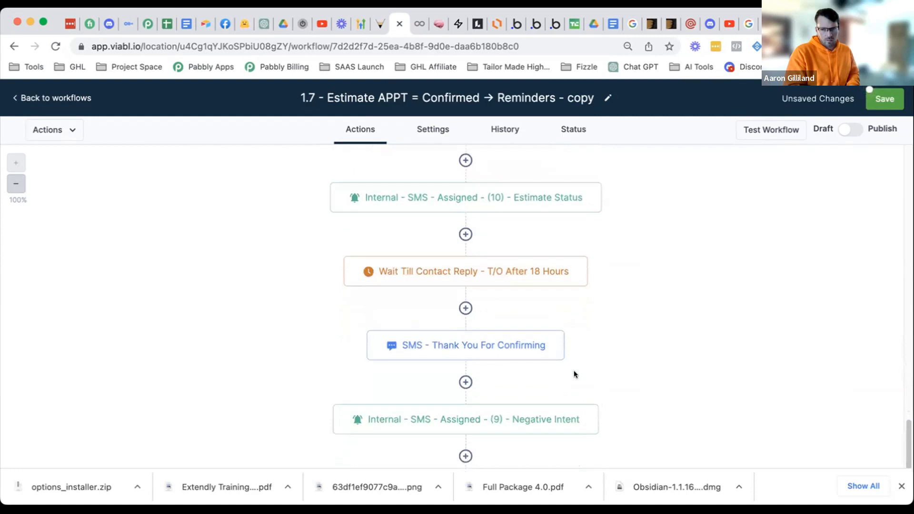
{"action": "scroll", "coordinate": [575, 375], "scroll_direction": "down", "scroll_amount": 5}
{"action": "scroll", "coordinate": [575, 374], "scroll_direction": "up", "scroll_amount": 17}
{"action": "scroll", "coordinate": [575, 374], "scroll_direction": "up", "scroll_amount": 9}
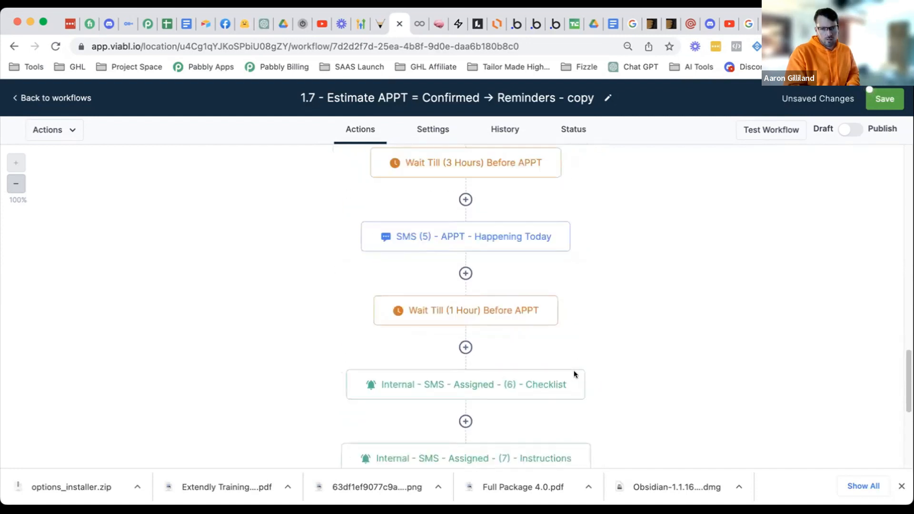
{"action": "scroll", "coordinate": [573, 365], "scroll_direction": "up", "scroll_amount": 1}
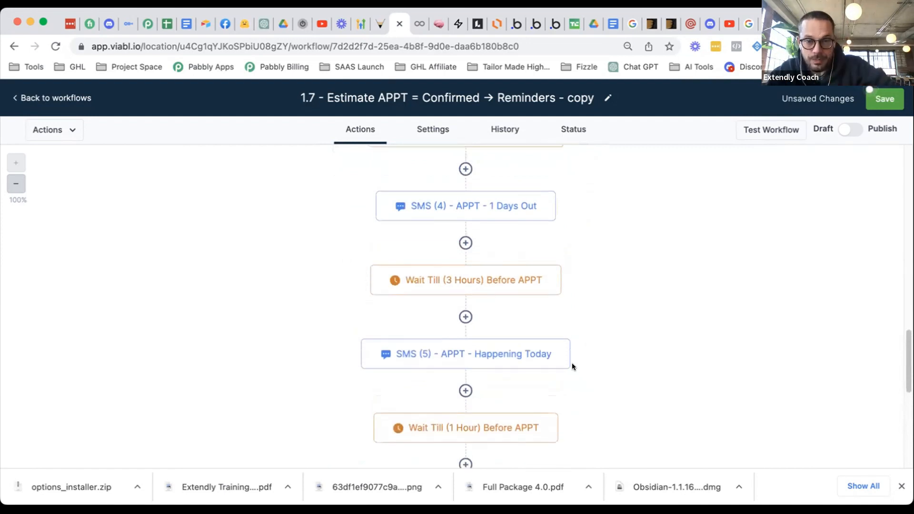
{"action": "scroll", "coordinate": [571, 361], "scroll_direction": "up", "scroll_amount": 1}
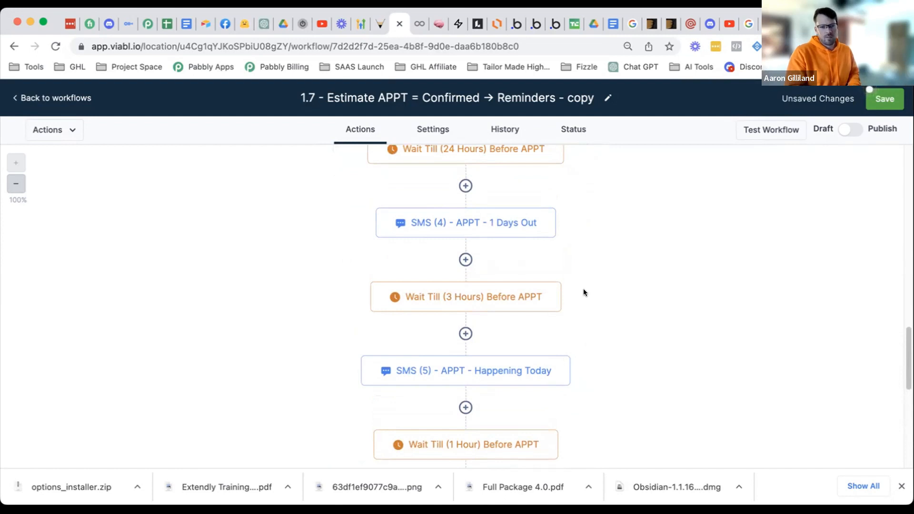
{"action": "scroll", "coordinate": [584, 290], "scroll_direction": "up", "scroll_amount": 1}
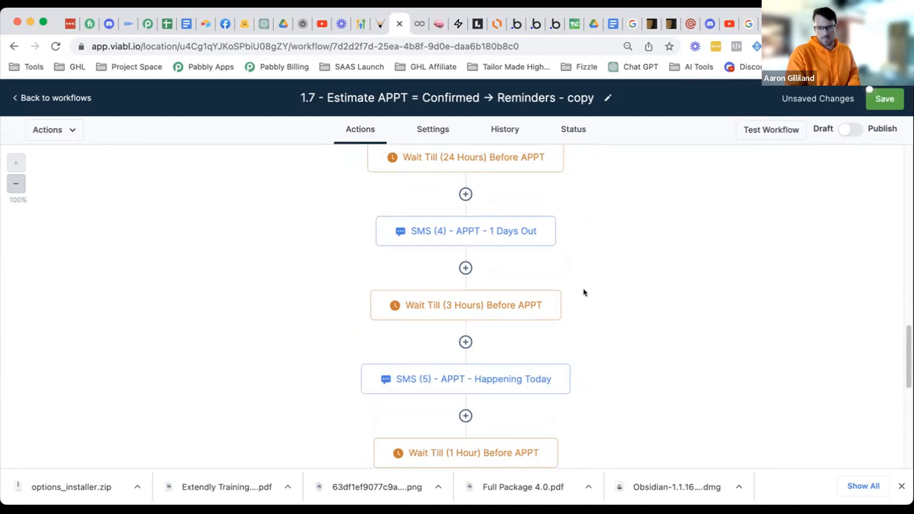
{"action": "scroll", "coordinate": [591, 282], "scroll_direction": "down", "scroll_amount": 2}
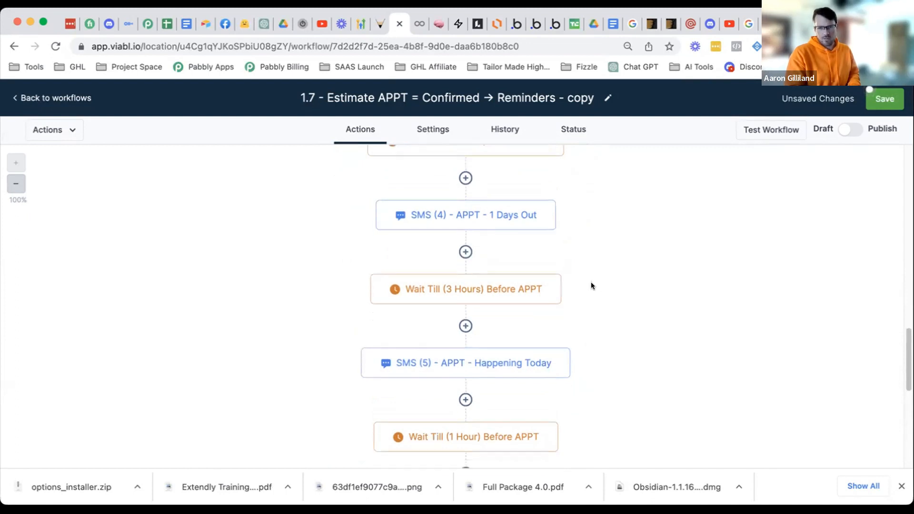
{"action": "scroll", "coordinate": [592, 286], "scroll_direction": "up", "scroll_amount": 1}
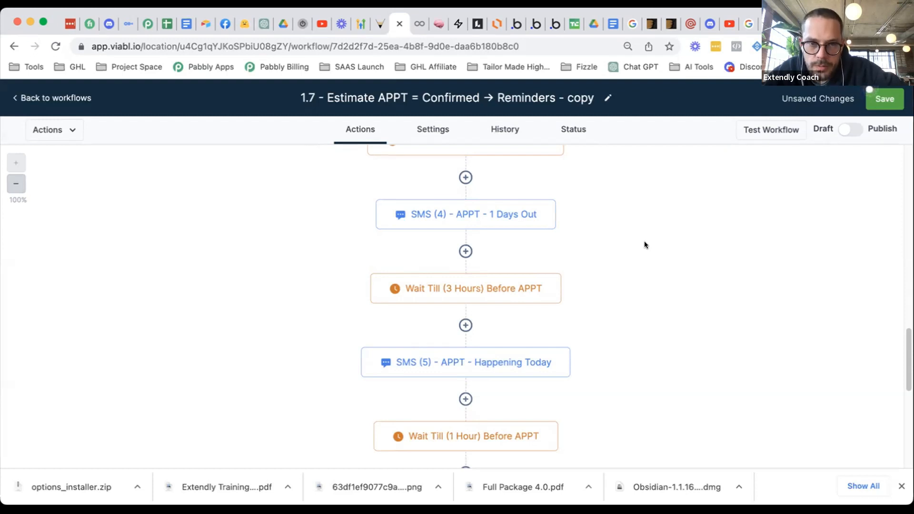
- Delete the Wait Till (3 Hours) Before APPT step
{"action": "scroll", "coordinate": [543, 295], "scroll_direction": "down", "scroll_amount": 1}
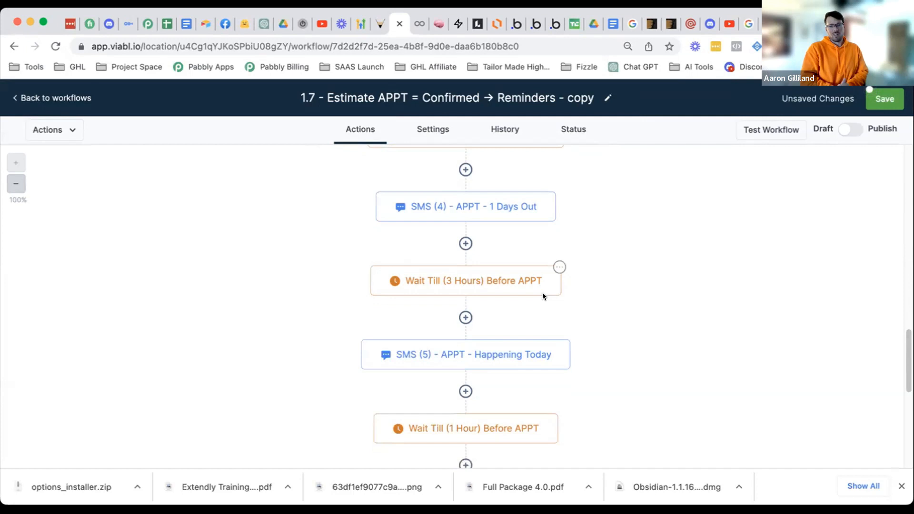
{"action": "scroll", "coordinate": [547, 289], "scroll_direction": "down", "scroll_amount": 1}
{"action": "mouse_move", "coordinate": [554, 224]}
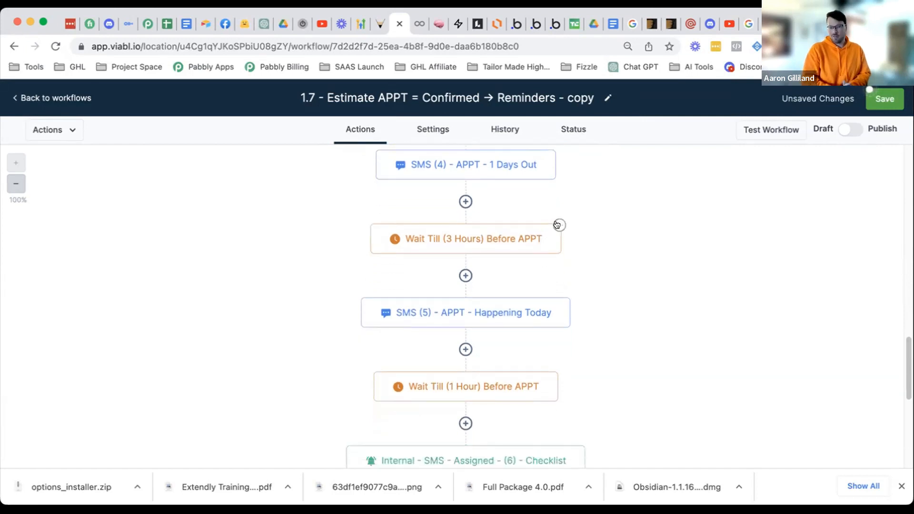
{"action": "left_click", "coordinate": [559, 224]}
{"action": "mouse_move", "coordinate": [590, 327]}
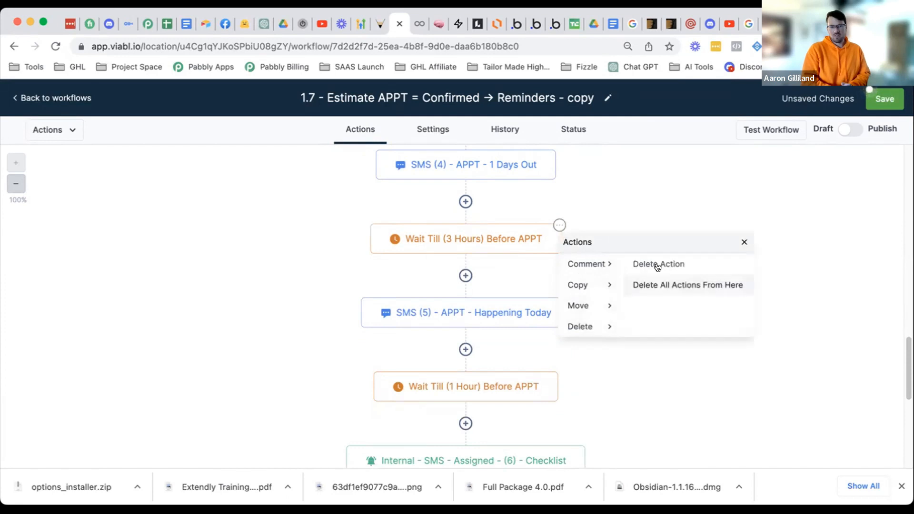
{"action": "left_click", "coordinate": [658, 265]}
{"action": "left_click", "coordinate": [557, 319]}
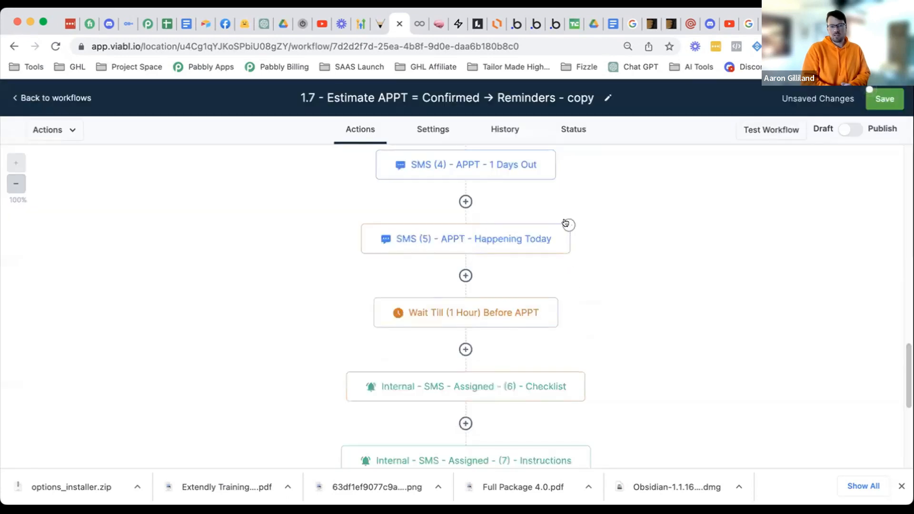
- Delete the SMS (5) Happening Today step
{"action": "left_click", "coordinate": [568, 225]}
{"action": "mouse_move", "coordinate": [587, 327]}
{"action": "left_click", "coordinate": [673, 263]}
{"action": "left_click", "coordinate": [549, 319]}
{"action": "scroll", "coordinate": [605, 353], "scroll_direction": "up", "scroll_amount": 3}
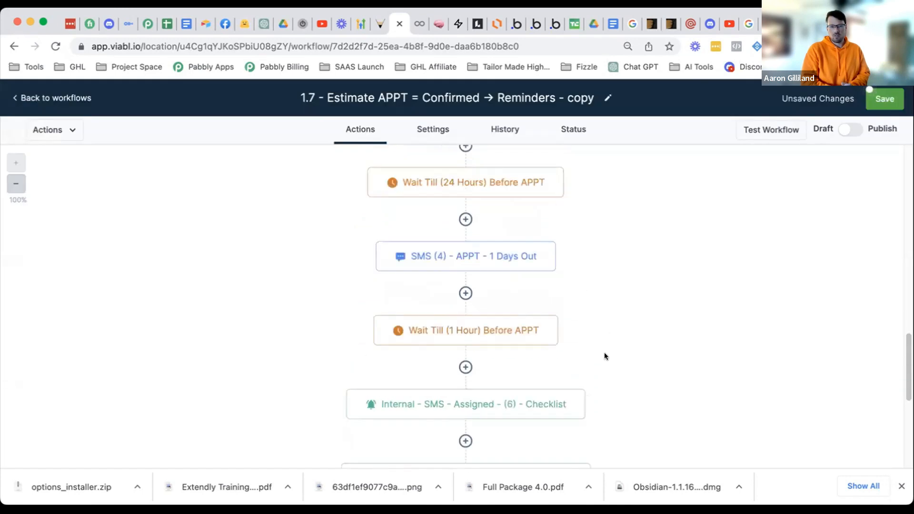
{"action": "scroll", "coordinate": [605, 352], "scroll_direction": "up", "scroll_amount": 3}
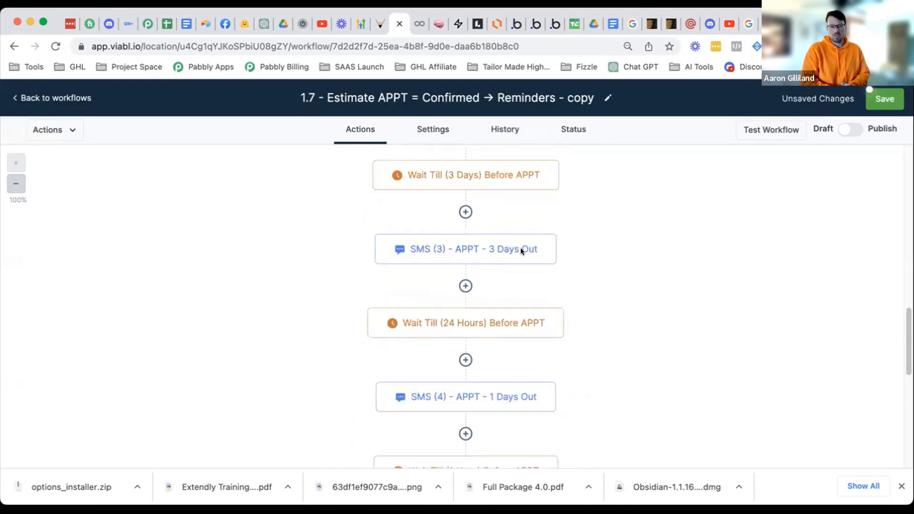
{"action": "scroll", "coordinate": [633, 348], "scroll_direction": "down", "scroll_amount": 3}
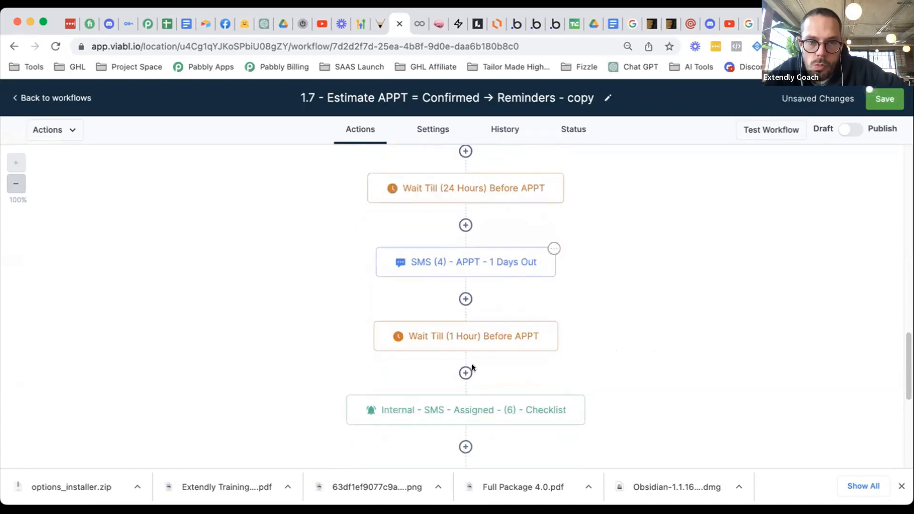
{"action": "left_click", "coordinate": [552, 248]}
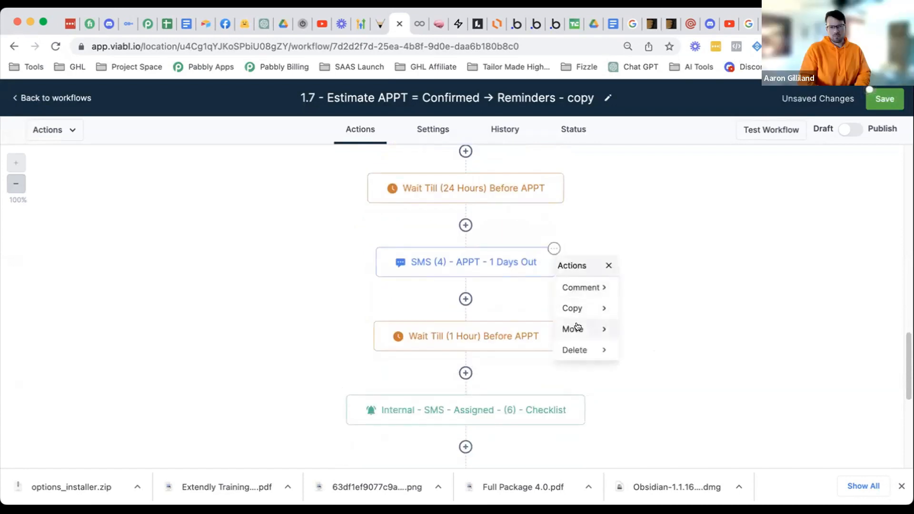
{"action": "mouse_move", "coordinate": [576, 308]}
{"action": "left_click", "coordinate": [633, 287]}
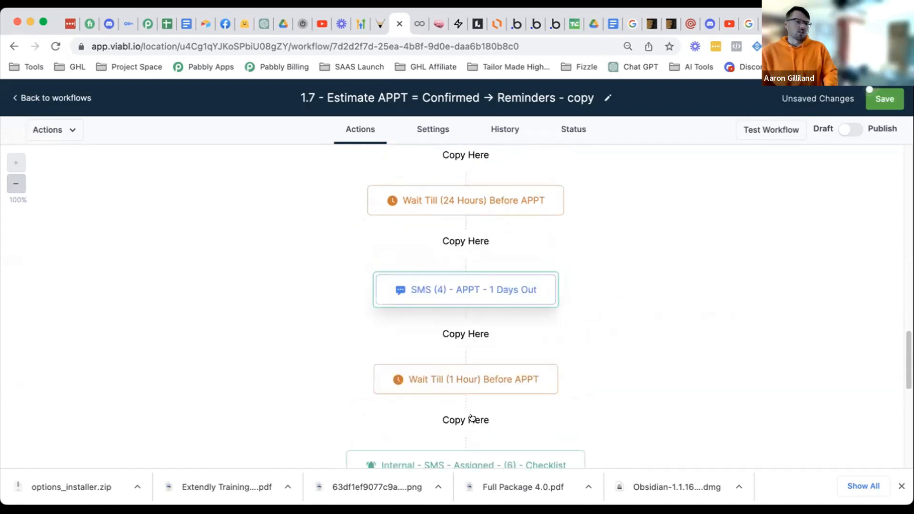
{"action": "left_click", "coordinate": [471, 418]}
{"action": "left_click", "coordinate": [494, 385]}
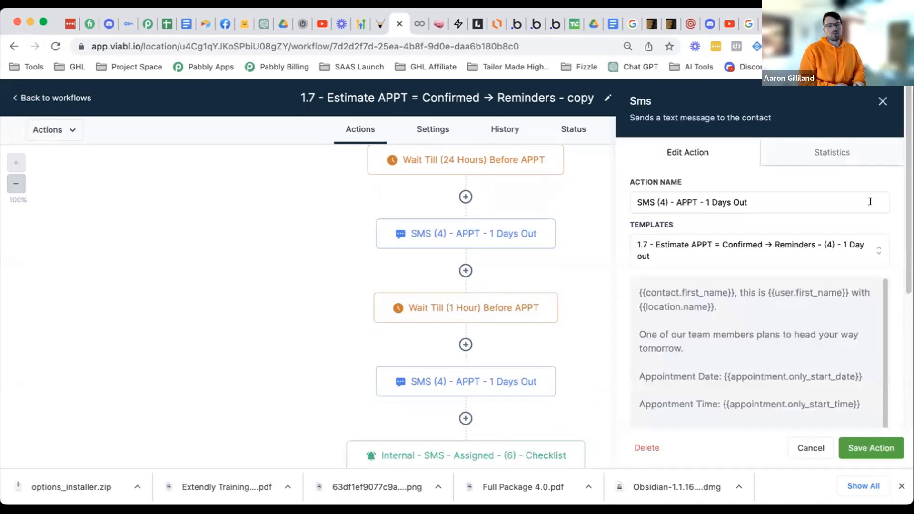
{"action": "left_click", "coordinate": [770, 246]}
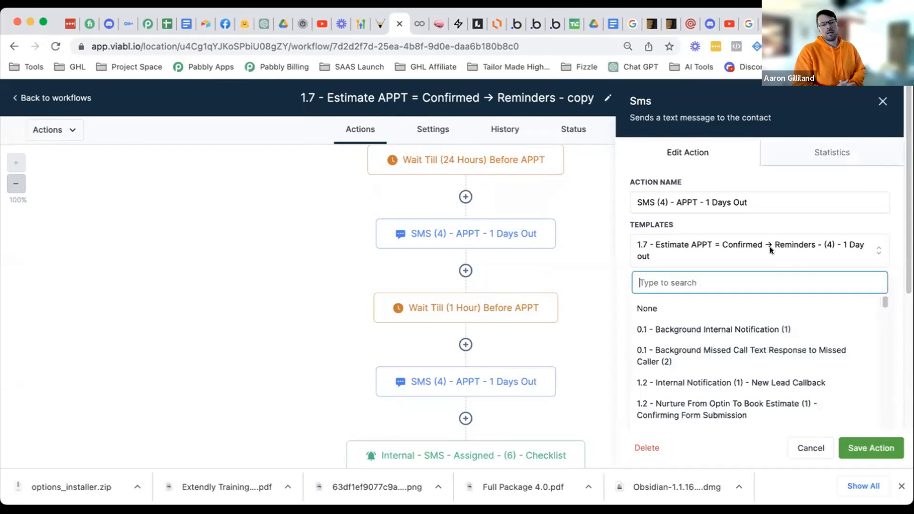
{"action": "type", "text": "1."}
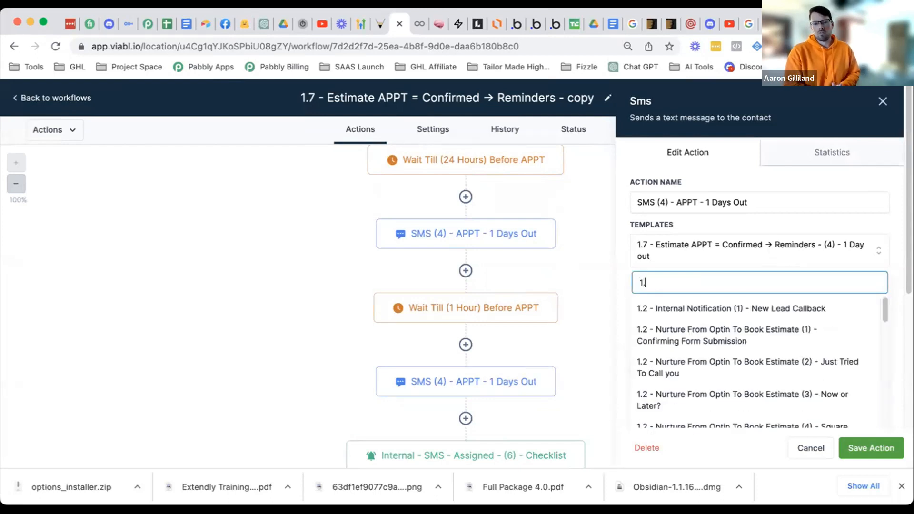
{"action": "type", "text": "7"}
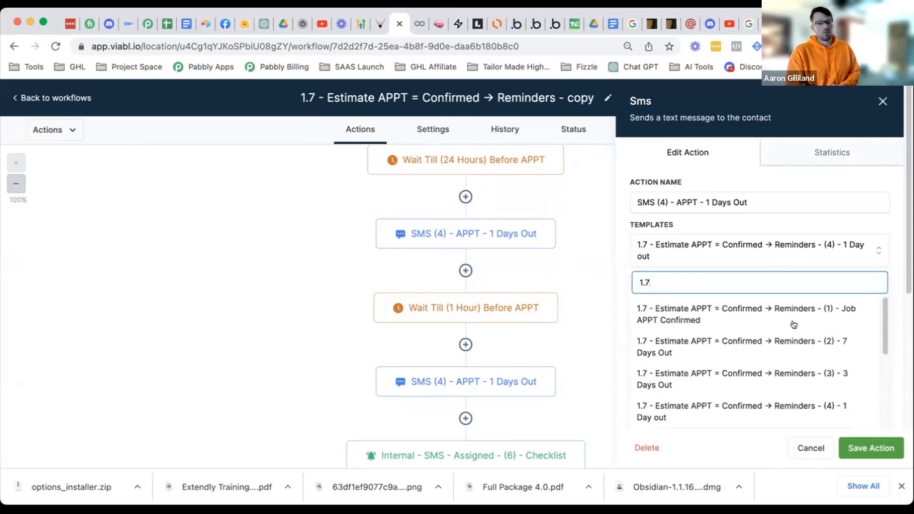
{"action": "scroll", "coordinate": [787, 338], "scroll_direction": "down", "scroll_amount": 3}
{"action": "scroll", "coordinate": [789, 340], "scroll_direction": "down", "scroll_amount": 2}
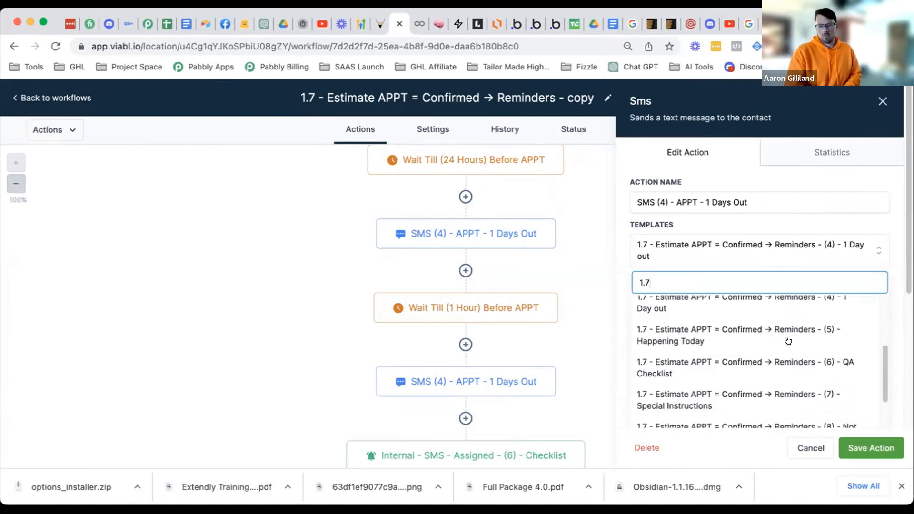
{"action": "scroll", "coordinate": [789, 341], "scroll_direction": "down", "scroll_amount": 1}
{"action": "scroll", "coordinate": [786, 336], "scroll_direction": "down", "scroll_amount": 1}
{"action": "scroll", "coordinate": [787, 336], "scroll_direction": "up", "scroll_amount": 5}
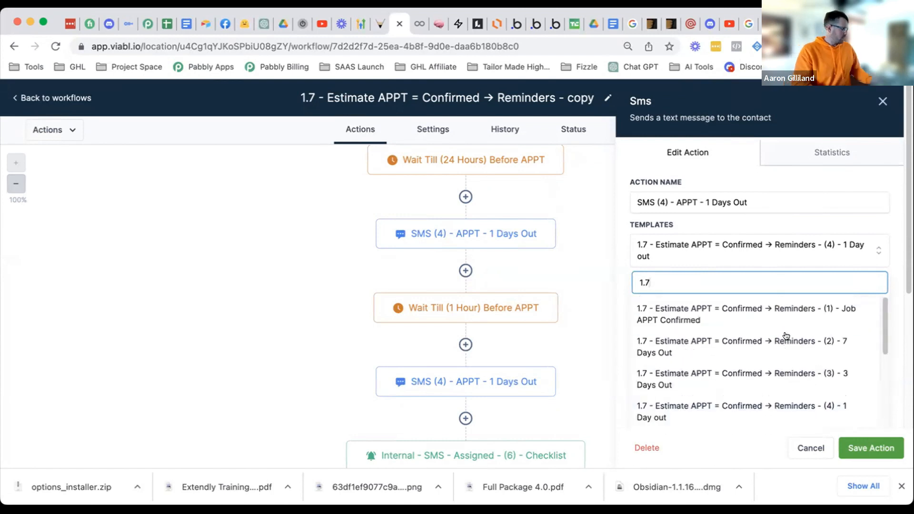
{"action": "scroll", "coordinate": [778, 346], "scroll_direction": "down", "scroll_amount": 3}
{"action": "scroll", "coordinate": [774, 377], "scroll_direction": "down", "scroll_amount": 1}
{"action": "scroll", "coordinate": [732, 381], "scroll_direction": "down", "scroll_amount": 1}
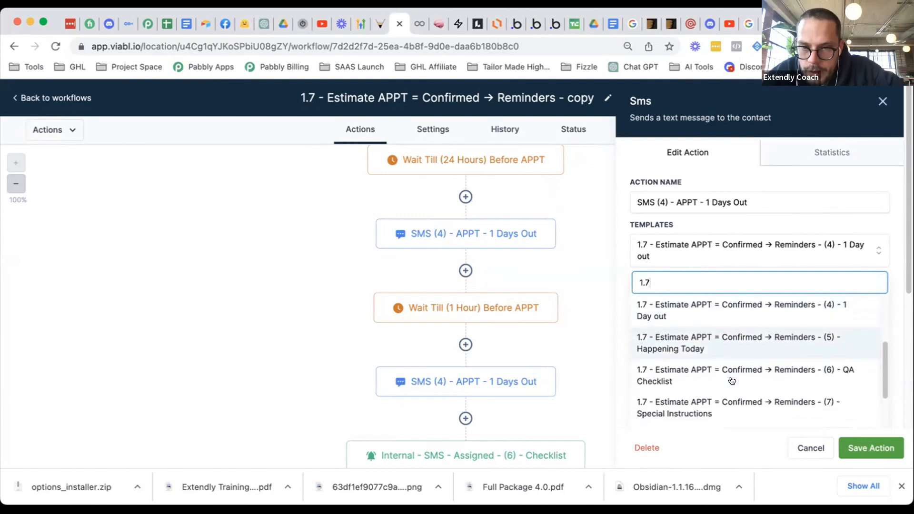
{"action": "left_click", "coordinate": [811, 446]}
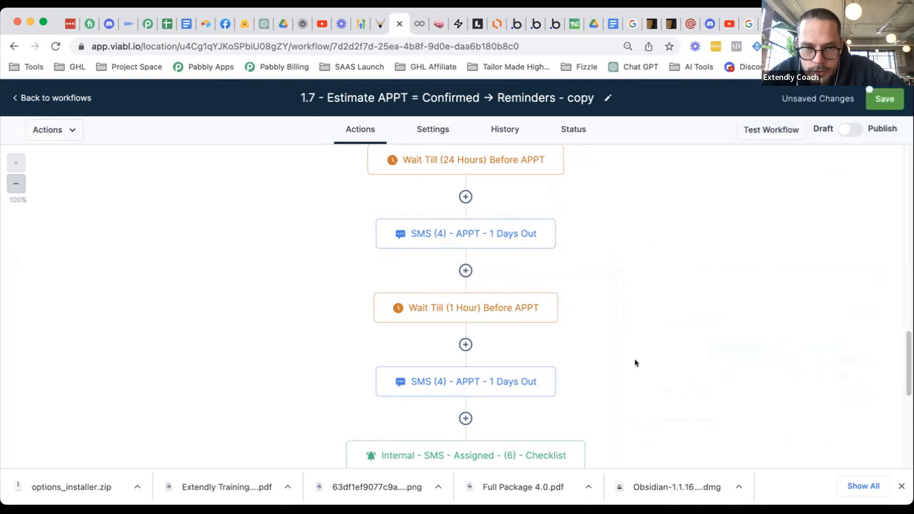
- Open the SMS (4) step's settings and close them without saving
{"action": "scroll", "coordinate": [641, 360], "scroll_direction": "down", "scroll_amount": 2}
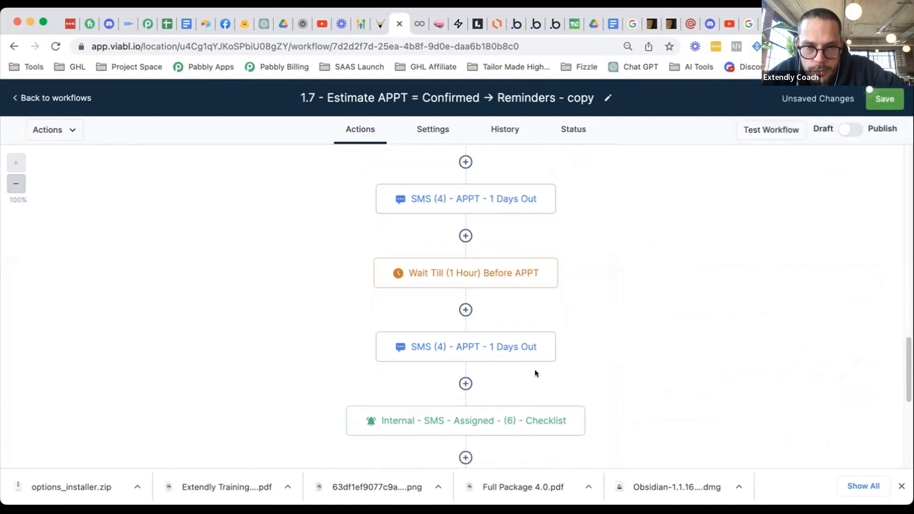
{"action": "left_click", "coordinate": [518, 357]}
{"action": "left_click", "coordinate": [777, 198]}
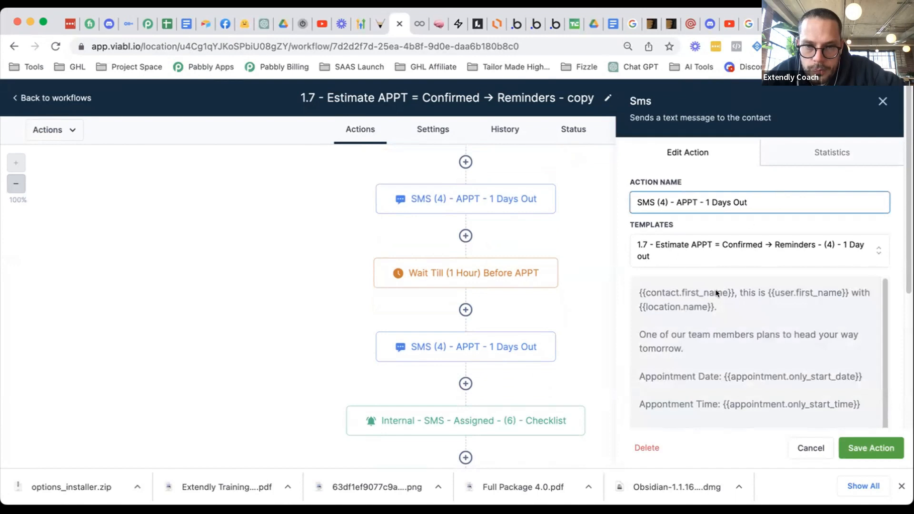
{"action": "left_click", "coordinate": [804, 445]}
{"action": "scroll", "coordinate": [593, 322], "scroll_direction": "up", "scroll_amount": 5}
{"action": "scroll", "coordinate": [593, 330], "scroll_direction": "up", "scroll_amount": 2}
{"action": "scroll", "coordinate": [590, 330], "scroll_direction": "up", "scroll_amount": 6}
{"action": "scroll", "coordinate": [590, 332], "scroll_direction": "down", "scroll_amount": 8}
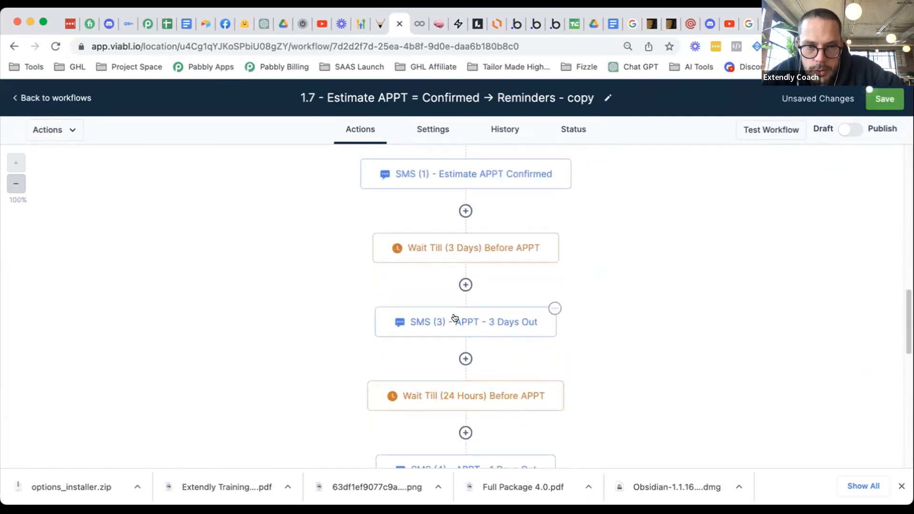
- Renumber the SMS (3) 3 Days Out step to SMS (2)
{"action": "left_click", "coordinate": [445, 322]}
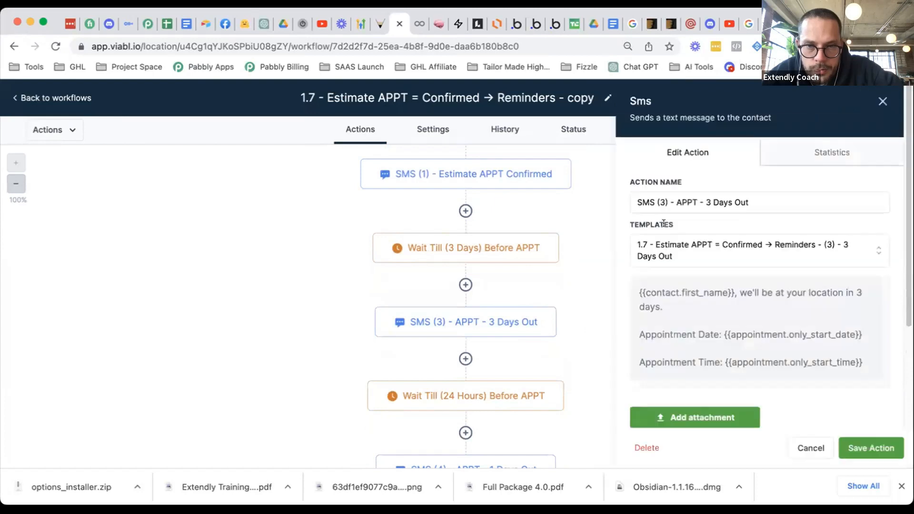
{"action": "left_click", "coordinate": [664, 201]}
{"action": "key", "text": "BackSpace"}
{"action": "type", "text": "2"}
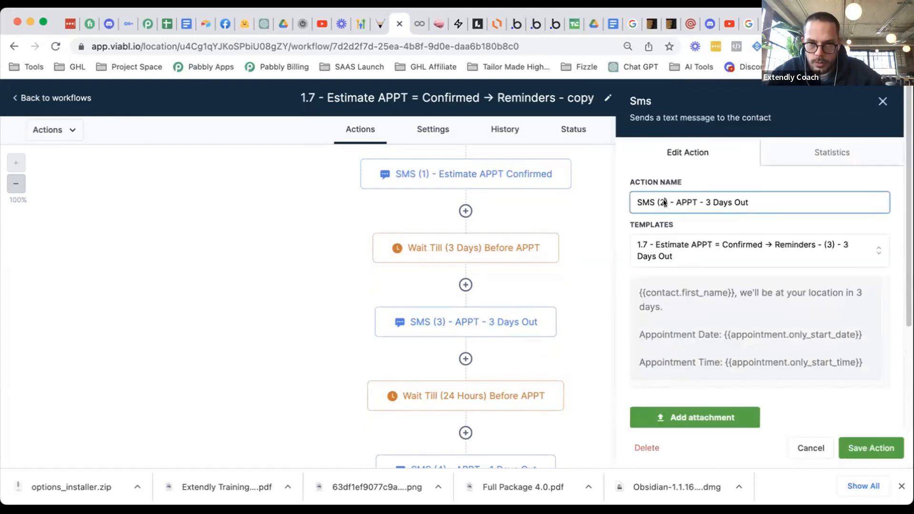
{"action": "left_click", "coordinate": [864, 437]}
- Renumber the first SMS (4) step to SMS (3)
{"action": "scroll", "coordinate": [570, 261], "scroll_direction": "down", "scroll_amount": 5}
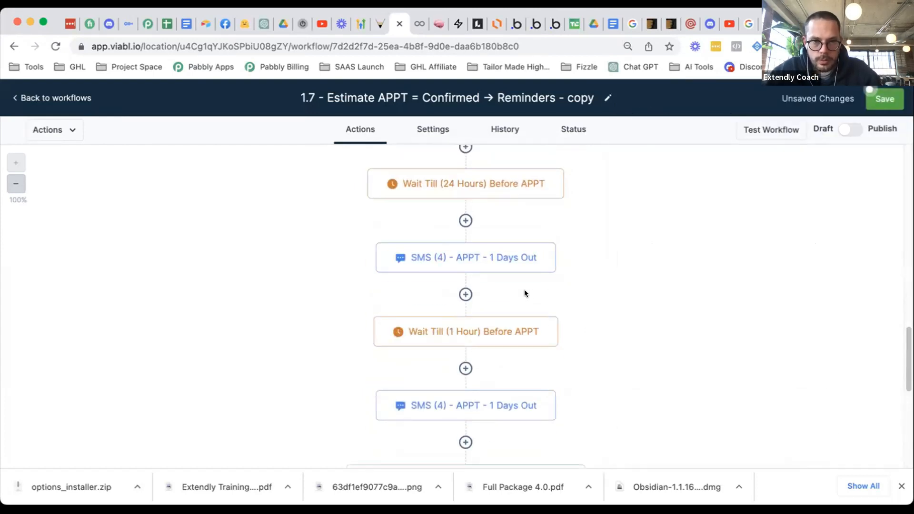
{"action": "scroll", "coordinate": [524, 286], "scroll_direction": "up", "scroll_amount": 3}
{"action": "left_click", "coordinate": [473, 381]}
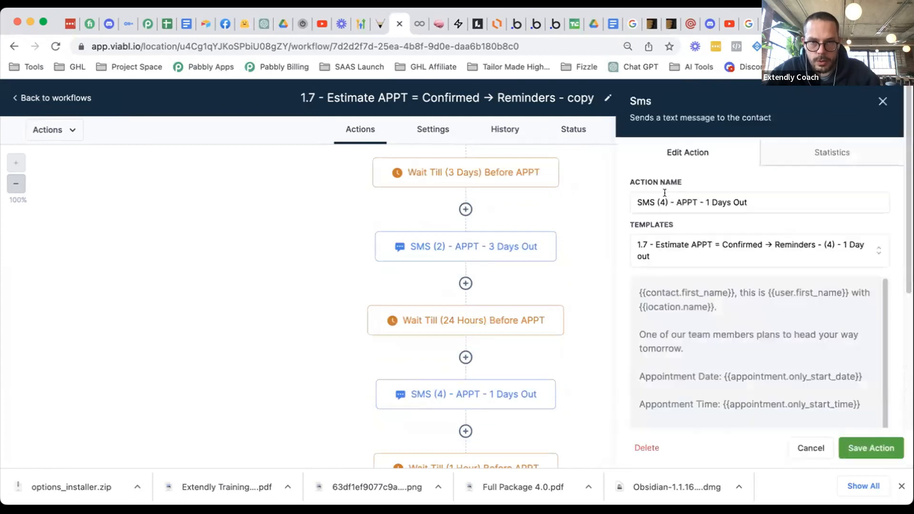
{"action": "left_click", "coordinate": [687, 192]}
{"action": "type", "text": "3"}
{"action": "left_click", "coordinate": [875, 450]}
- Leave the remaining SMS (4) step unchanged and save the workflow
{"action": "scroll", "coordinate": [590, 313], "scroll_direction": "down", "scroll_amount": 4}
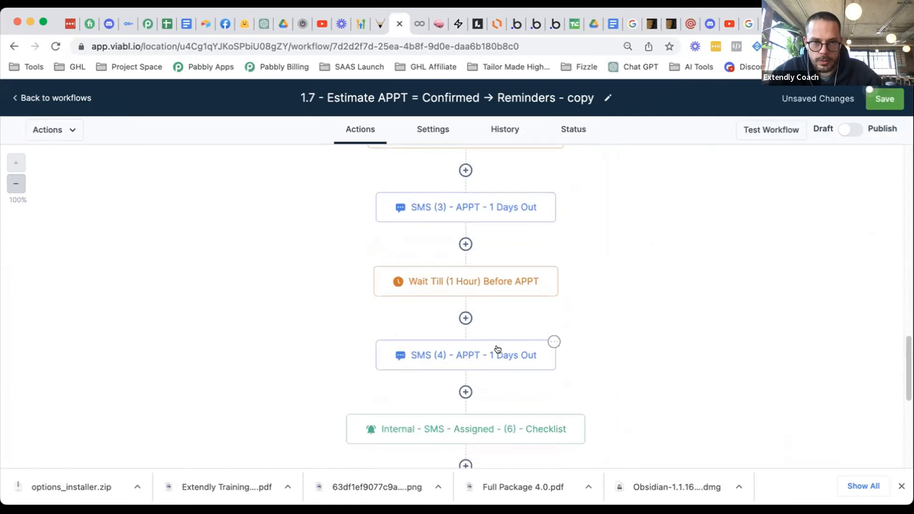
{"action": "left_click", "coordinate": [498, 349]}
{"action": "left_click", "coordinate": [814, 449]}
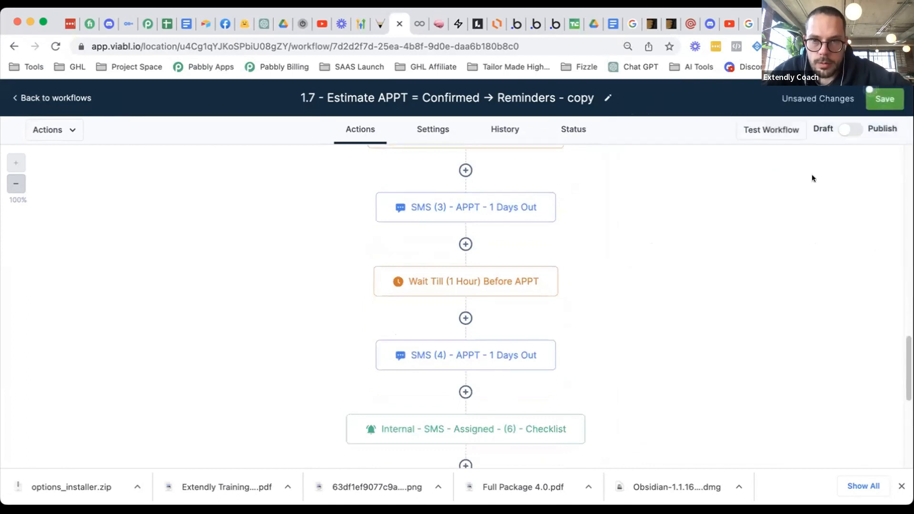
{"action": "left_click", "coordinate": [875, 99]}
{"action": "left_click", "coordinate": [516, 352]}
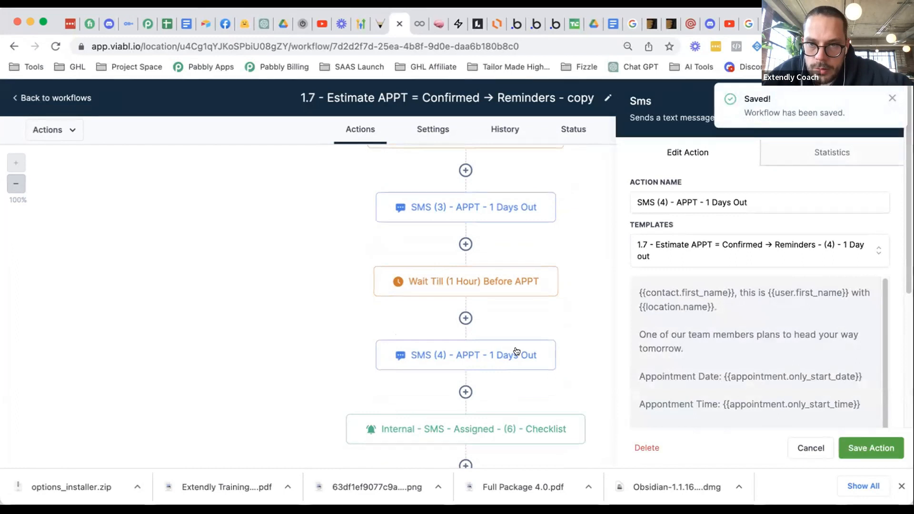
{"action": "left_click", "coordinate": [811, 448]}
- Give the SMS (3) 1 Days Out step the 3 Days Out reminder template
{"action": "left_click", "coordinate": [552, 199]}
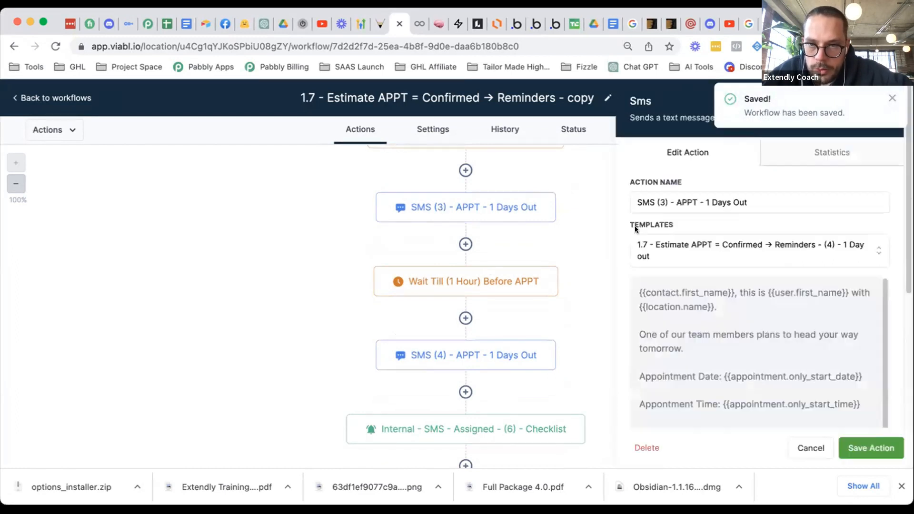
{"action": "left_click", "coordinate": [735, 251]}
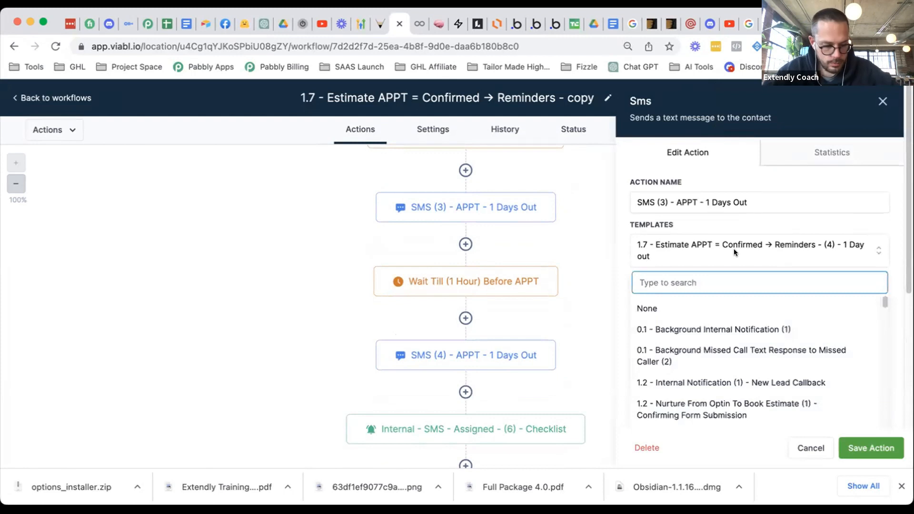
{"action": "type", "text": "1.7"}
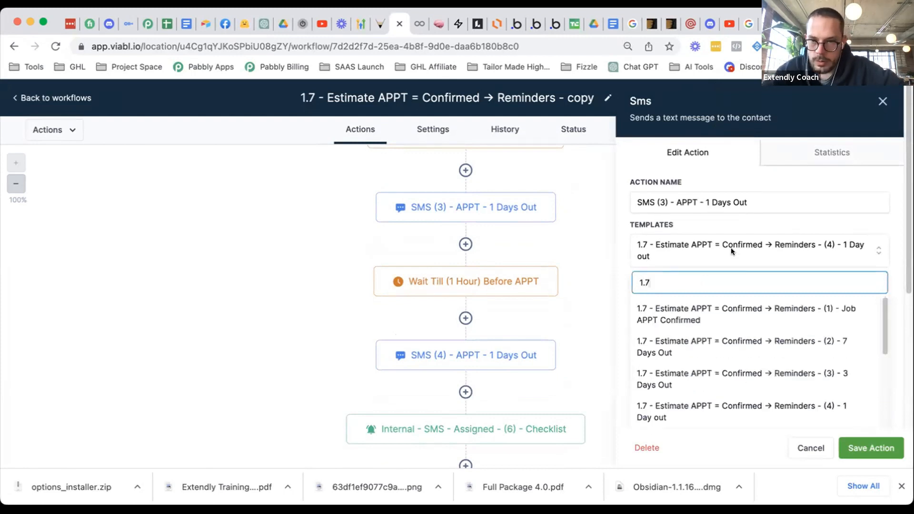
{"action": "left_click", "coordinate": [731, 371]}
{"action": "left_click", "coordinate": [872, 448]}
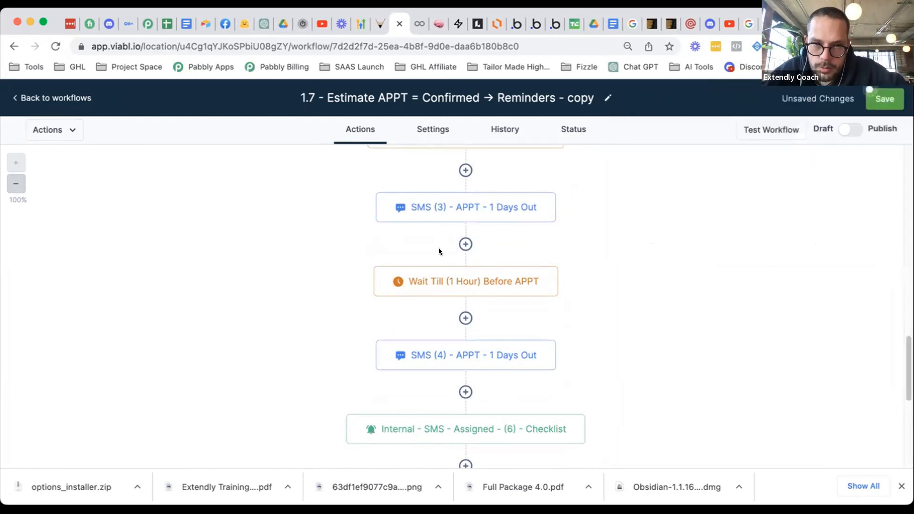
- Give the SMS (2) step the (2) - 7 Days Out reminder template
{"action": "scroll", "coordinate": [437, 246], "scroll_direction": "up", "scroll_amount": 5}
{"action": "left_click", "coordinate": [435, 291]}
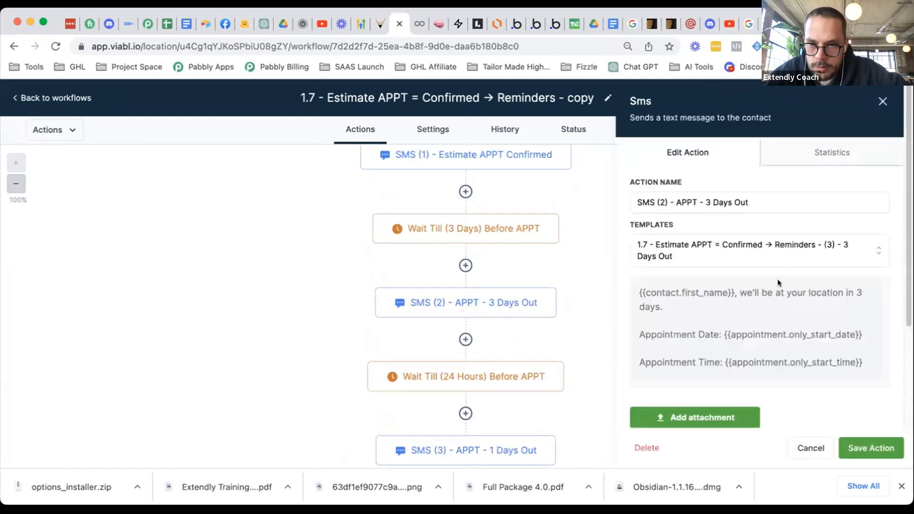
{"action": "left_click", "coordinate": [760, 252]}
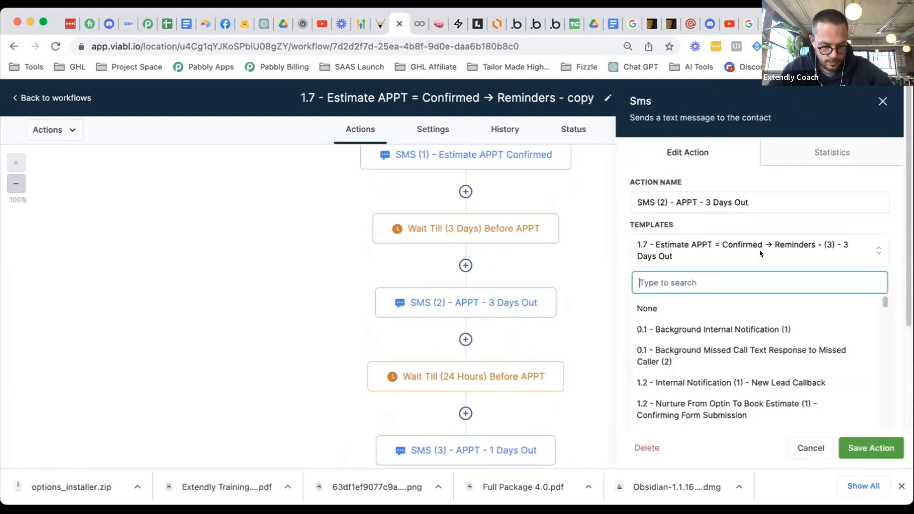
{"action": "type", "text": "1.7"}
{"action": "left_click", "coordinate": [744, 348]}
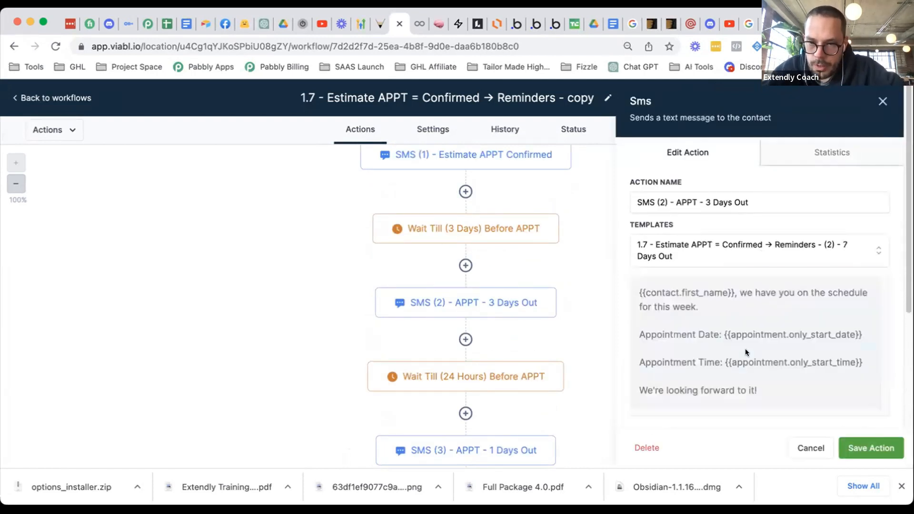
{"action": "left_click", "coordinate": [856, 449]}
- Save the whole workflow and scroll through the updated steps
{"action": "scroll", "coordinate": [604, 324], "scroll_direction": "up", "scroll_amount": 1}
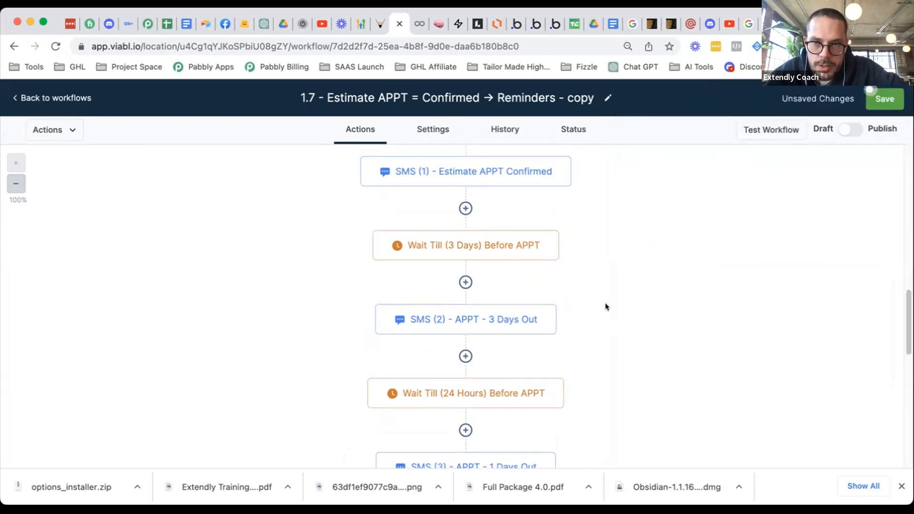
{"action": "left_click", "coordinate": [878, 99]}
{"action": "scroll", "coordinate": [520, 320], "scroll_direction": "down", "scroll_amount": 1}
{"action": "scroll", "coordinate": [562, 281], "scroll_direction": "down", "scroll_amount": 1}
{"action": "scroll", "coordinate": [582, 276], "scroll_direction": "up", "scroll_amount": 3}
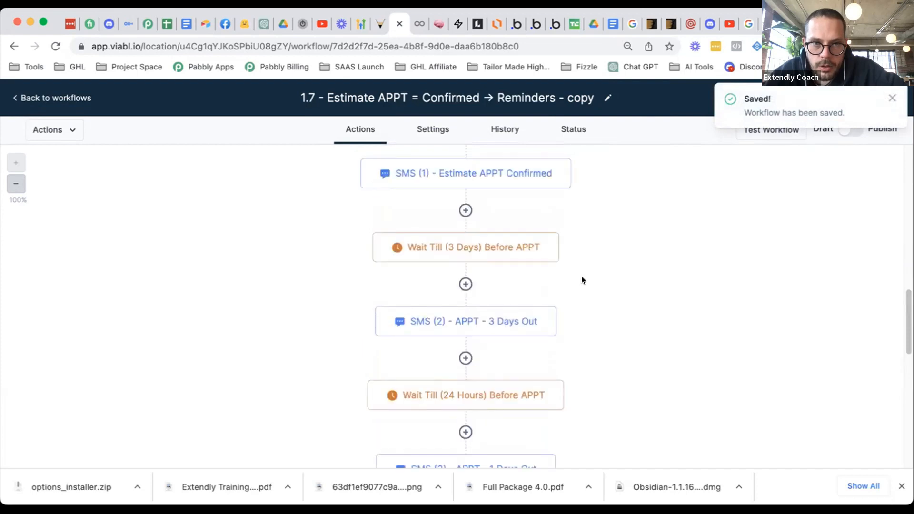
{"action": "scroll", "coordinate": [479, 376], "scroll_direction": "down", "scroll_amount": 7}
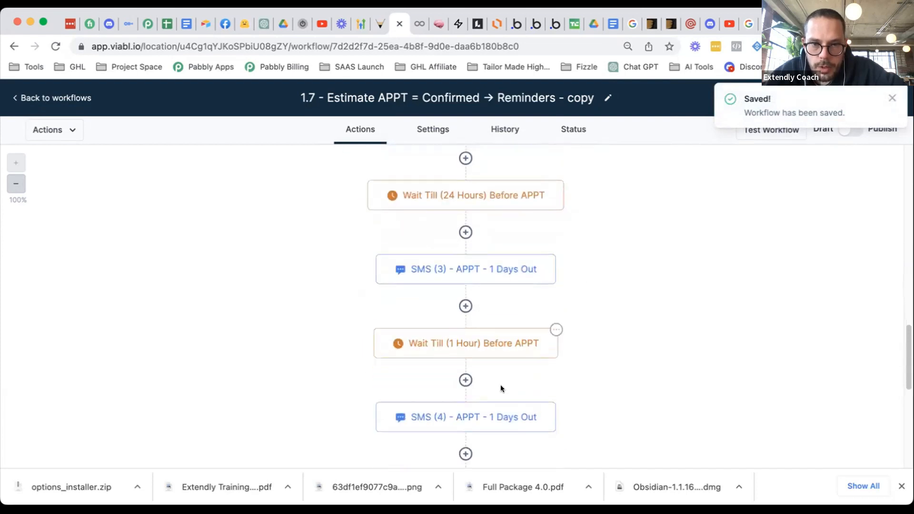
- Replace '1 Days Out' with '24 Hours Out' in the SMS (3) step name and save
{"action": "scroll", "coordinate": [629, 343], "scroll_direction": "down", "scroll_amount": 3}
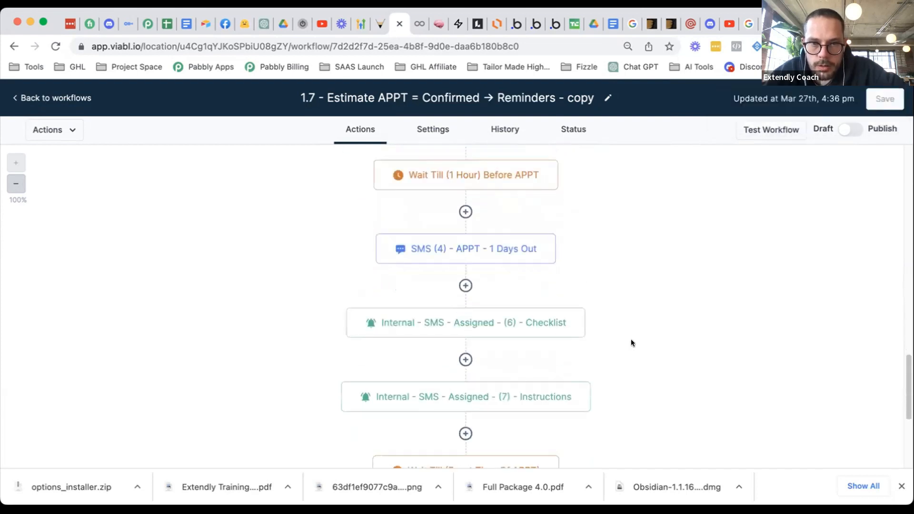
{"action": "scroll", "coordinate": [631, 343], "scroll_direction": "up", "scroll_amount": 3}
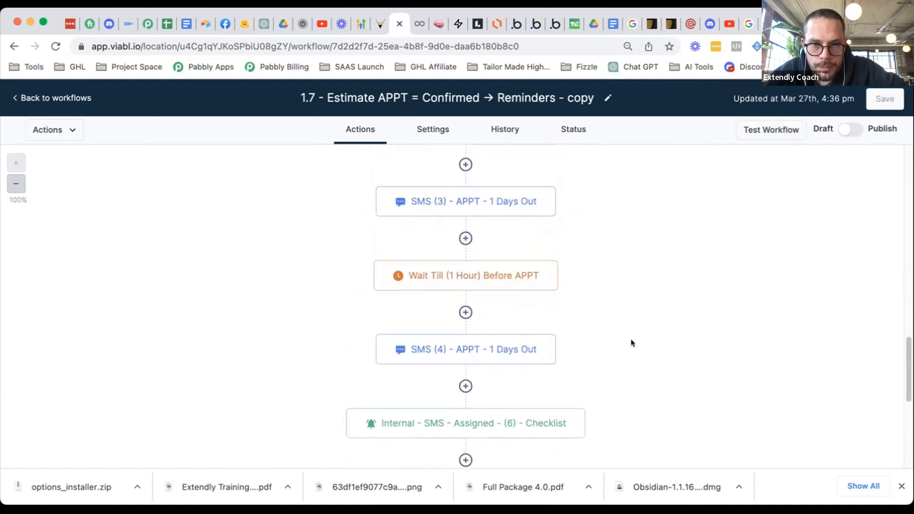
{"action": "scroll", "coordinate": [633, 336], "scroll_direction": "up", "scroll_amount": 1}
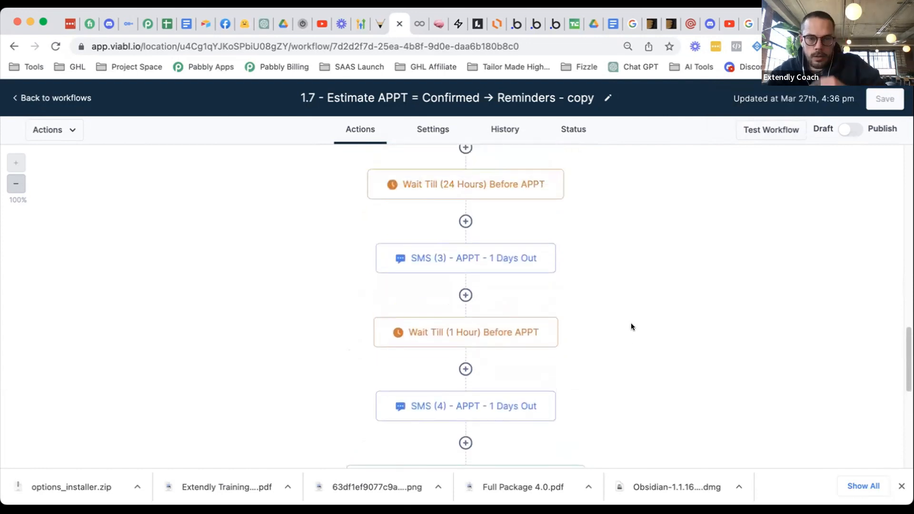
{"action": "left_click", "coordinate": [550, 252]}
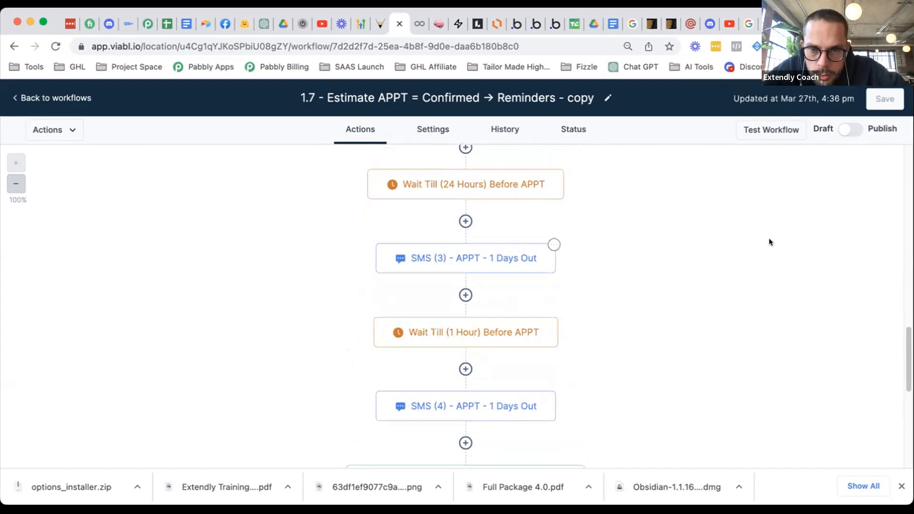
{"action": "left_click_drag", "start_coordinate": [752, 202], "coordinate": [707, 201]}
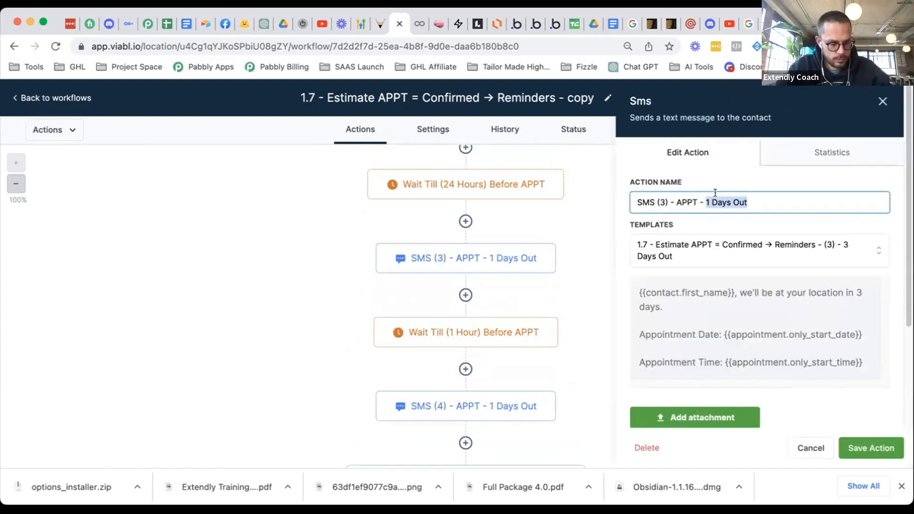
{"action": "type", "text": "24 Hours Out"}
{"action": "left_click", "coordinate": [872, 448]}
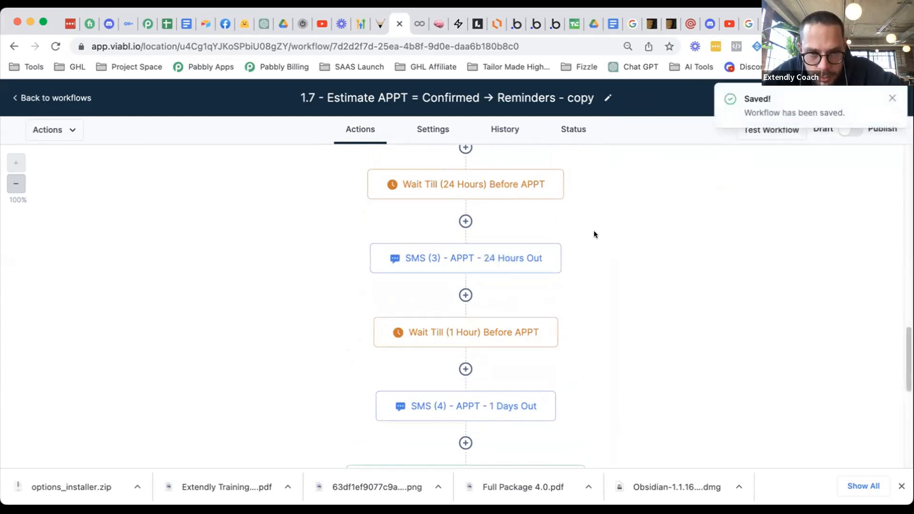
{"action": "scroll", "coordinate": [752, 266], "scroll_direction": "down", "scroll_amount": 2}
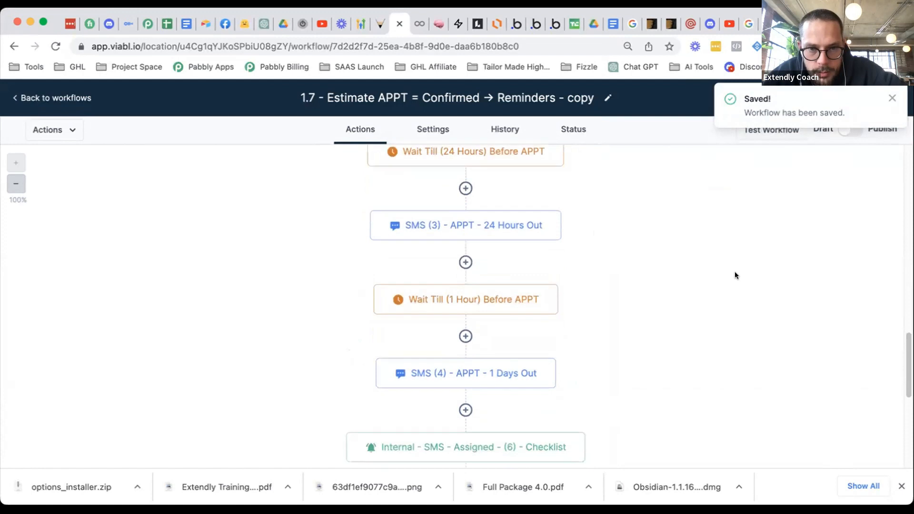
{"action": "scroll", "coordinate": [735, 275], "scroll_direction": "down", "scroll_amount": 2}
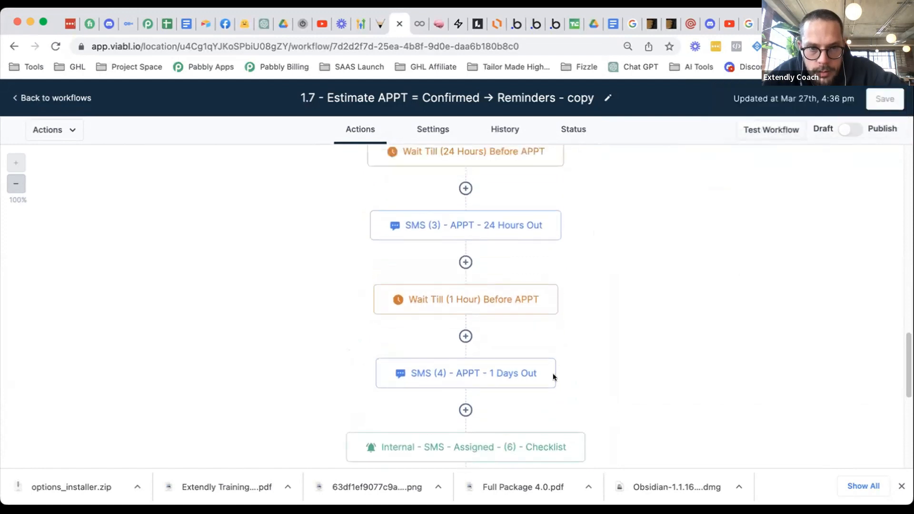
{"action": "left_click", "coordinate": [484, 377]}
- Replace '1 Days Out' with '1 hour away' in the SMS (4) action name, then save the step and workflow
{"action": "left_click_drag", "start_coordinate": [747, 203], "coordinate": [705, 202]}
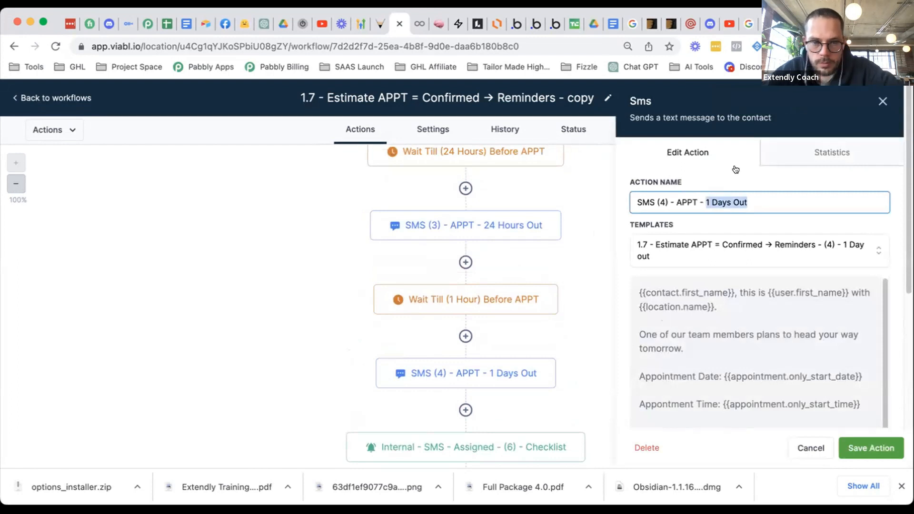
{"action": "type", "text": "1 hour"}
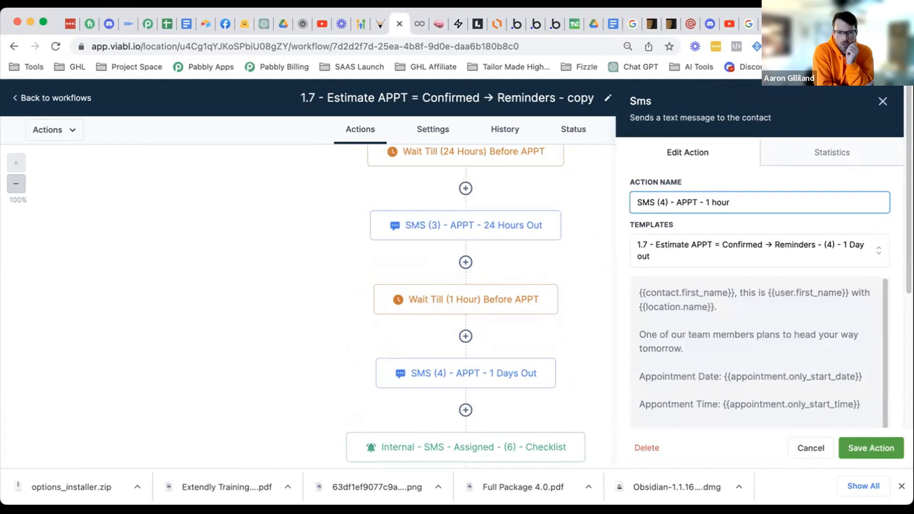
{"action": "type", "text": " away"}
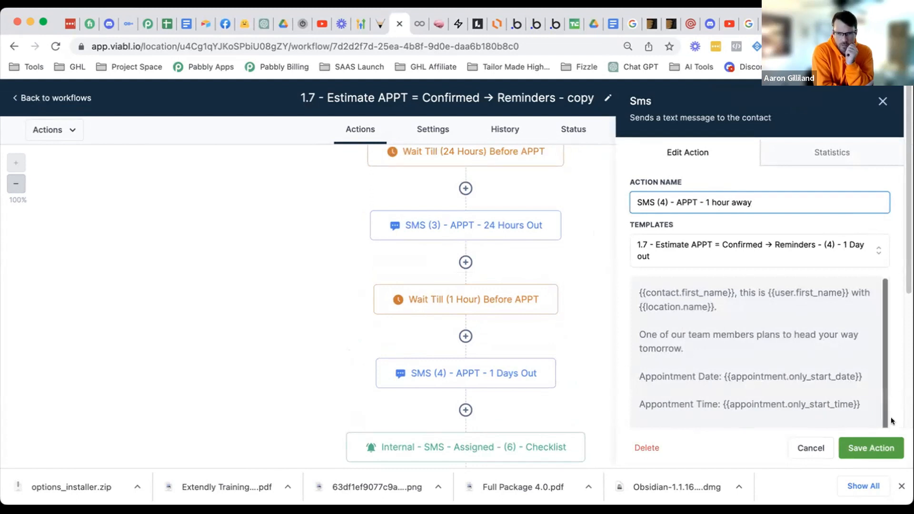
{"action": "left_click", "coordinate": [870, 448]}
{"action": "left_click", "coordinate": [870, 97]}
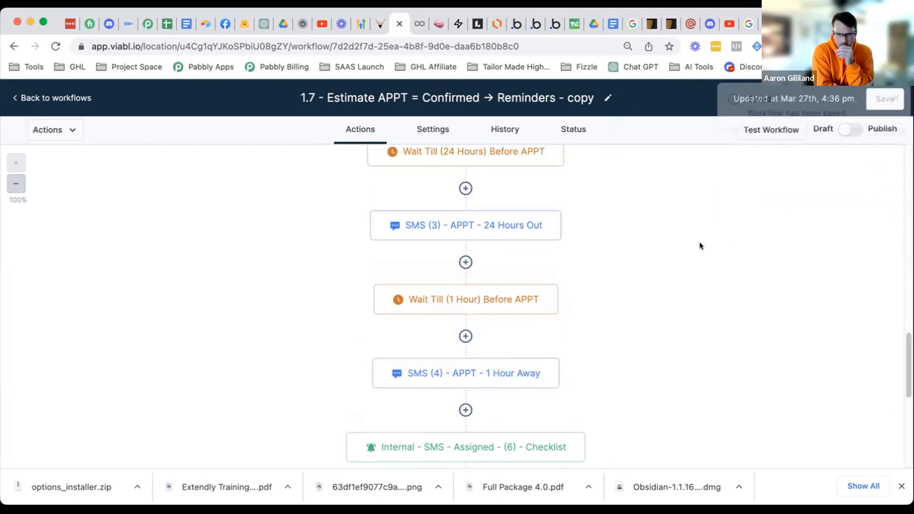
{"action": "left_click", "coordinate": [886, 98]}
{"action": "scroll", "coordinate": [595, 280], "scroll_direction": "down", "scroll_amount": 2}
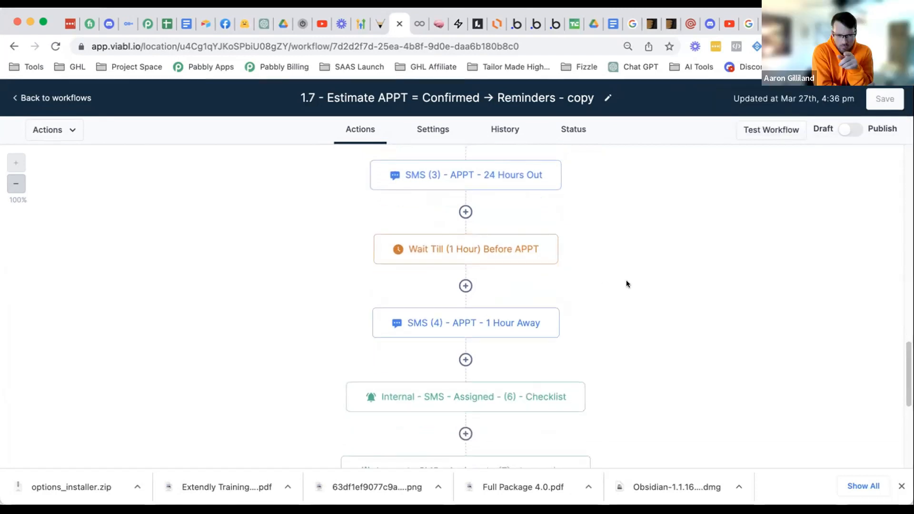
{"action": "scroll", "coordinate": [597, 330], "scroll_direction": "down", "scroll_amount": 1}
{"action": "scroll", "coordinate": [596, 330], "scroll_direction": "down", "scroll_amount": 1}
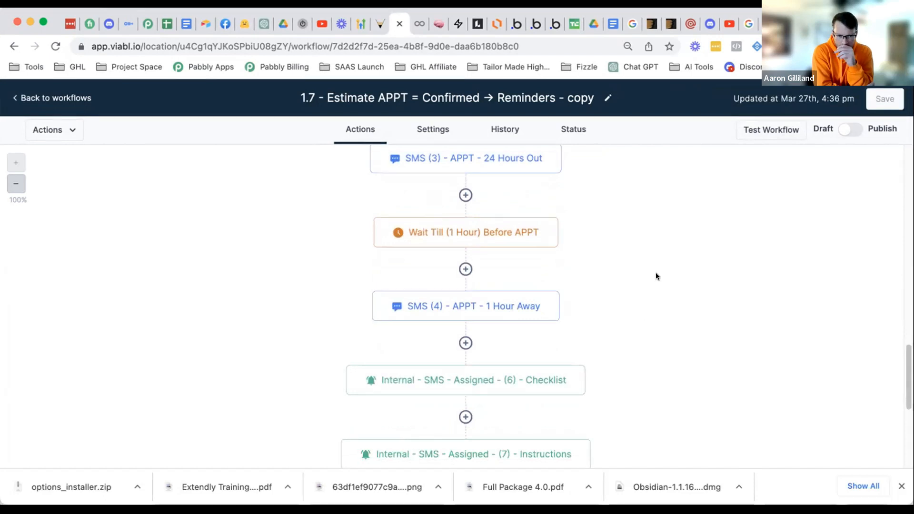
{"action": "scroll", "coordinate": [645, 270], "scroll_direction": "down", "scroll_amount": 3}
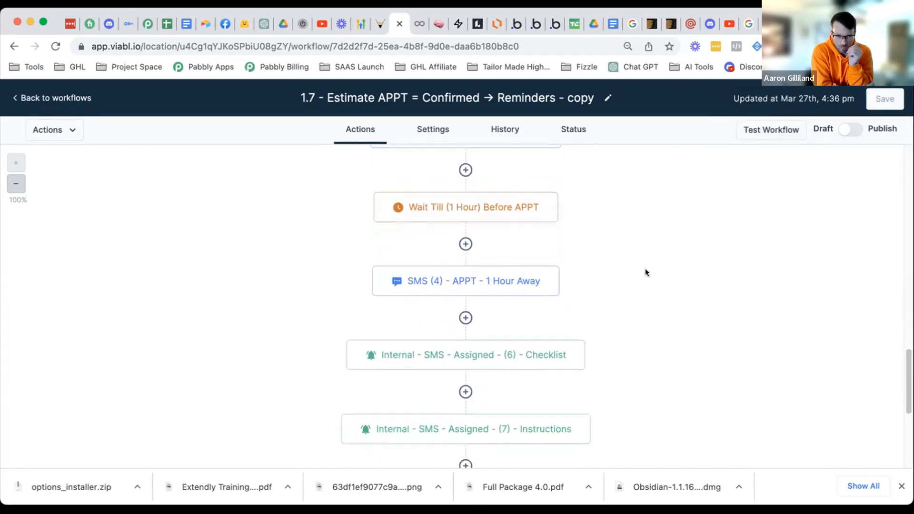
{"action": "scroll", "coordinate": [638, 265], "scroll_direction": "down", "scroll_amount": 10}
{"action": "scroll", "coordinate": [622, 258], "scroll_direction": "down", "scroll_amount": 10}
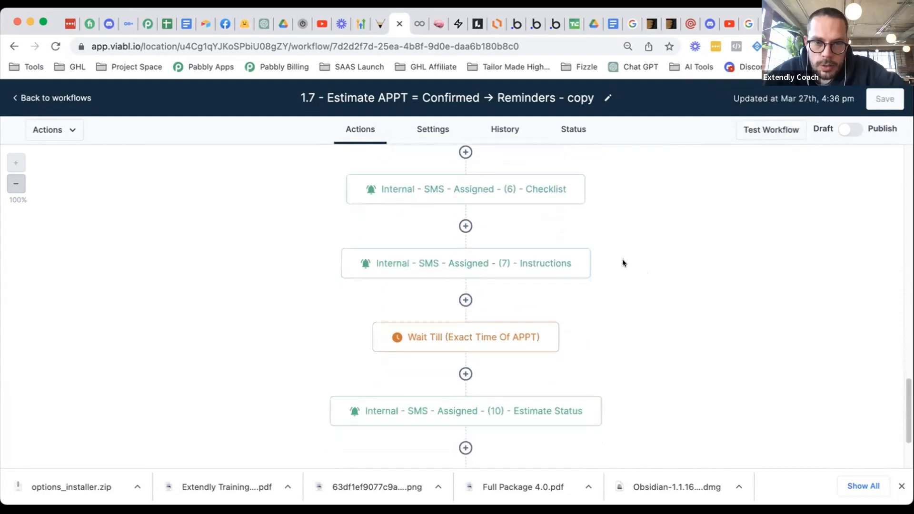
{"action": "scroll", "coordinate": [622, 263], "scroll_direction": "down", "scroll_amount": 5}
{"action": "scroll", "coordinate": [605, 270], "scroll_direction": "up", "scroll_amount": 1}
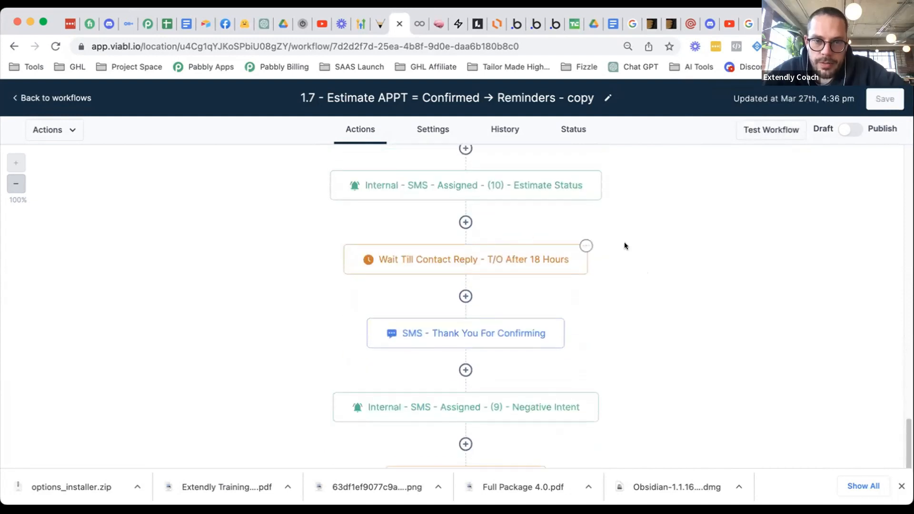
{"action": "scroll", "coordinate": [612, 305], "scroll_direction": "up", "scroll_amount": 8}
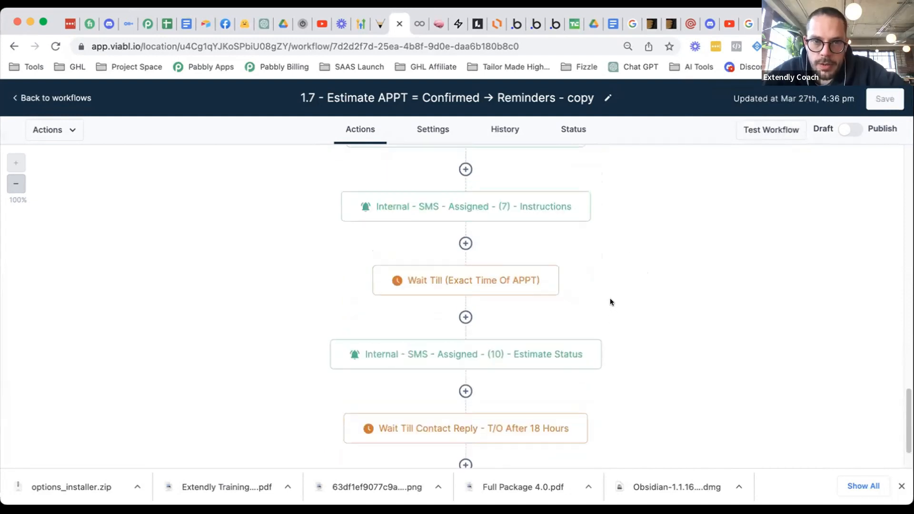
{"action": "scroll", "coordinate": [610, 318], "scroll_direction": "up", "scroll_amount": 5}
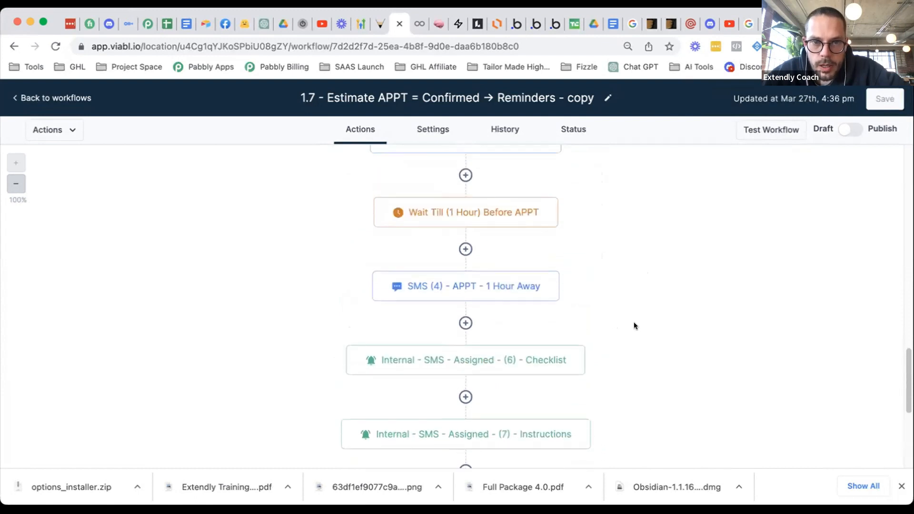
{"action": "scroll", "coordinate": [648, 324], "scroll_direction": "up", "scroll_amount": 3}
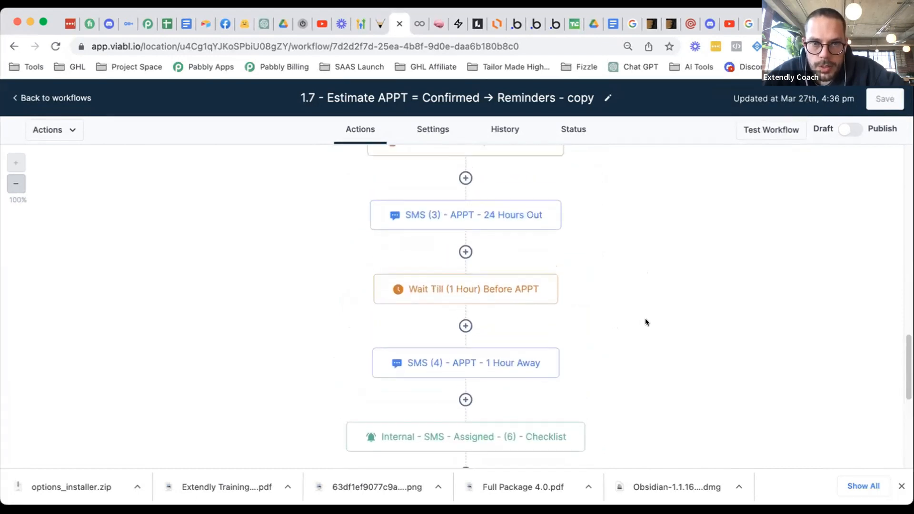
{"action": "scroll", "coordinate": [646, 322], "scroll_direction": "up", "scroll_amount": 1}
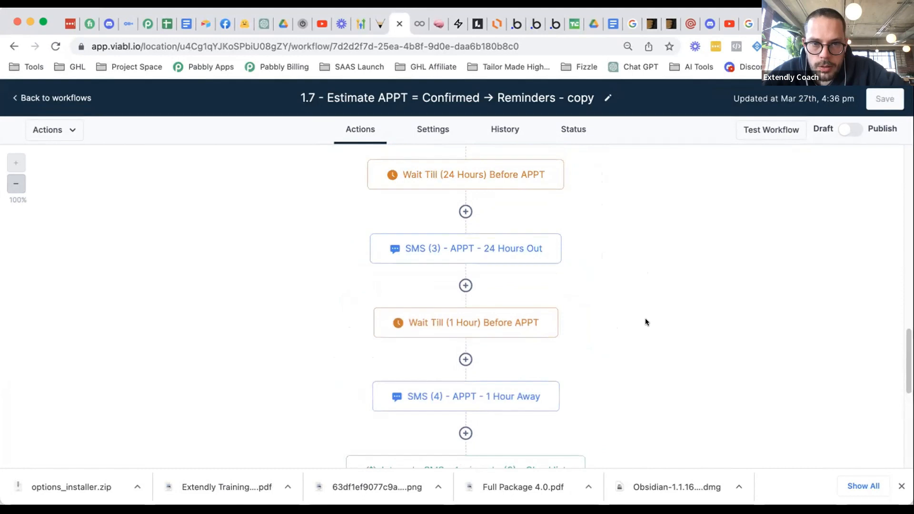
{"action": "scroll", "coordinate": [645, 318], "scroll_direction": "up", "scroll_amount": 1}
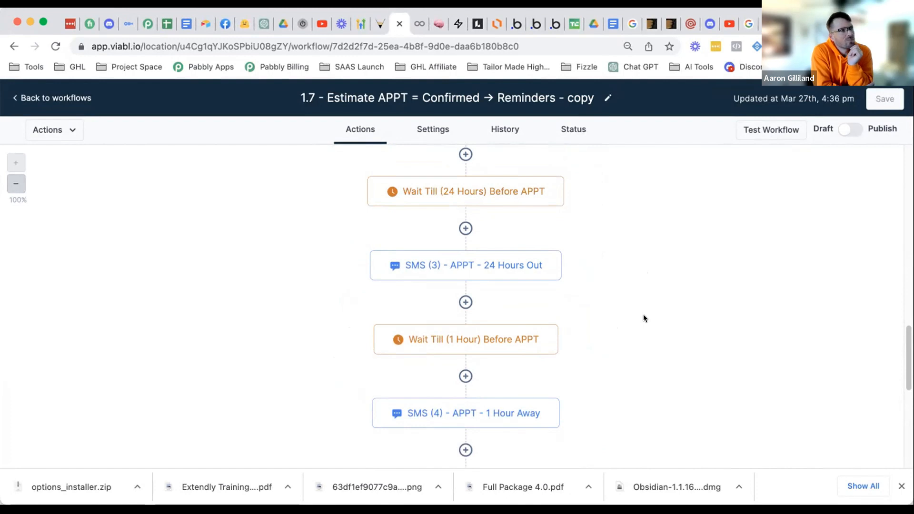
{"action": "scroll", "coordinate": [610, 250], "scroll_direction": "up", "scroll_amount": 3}
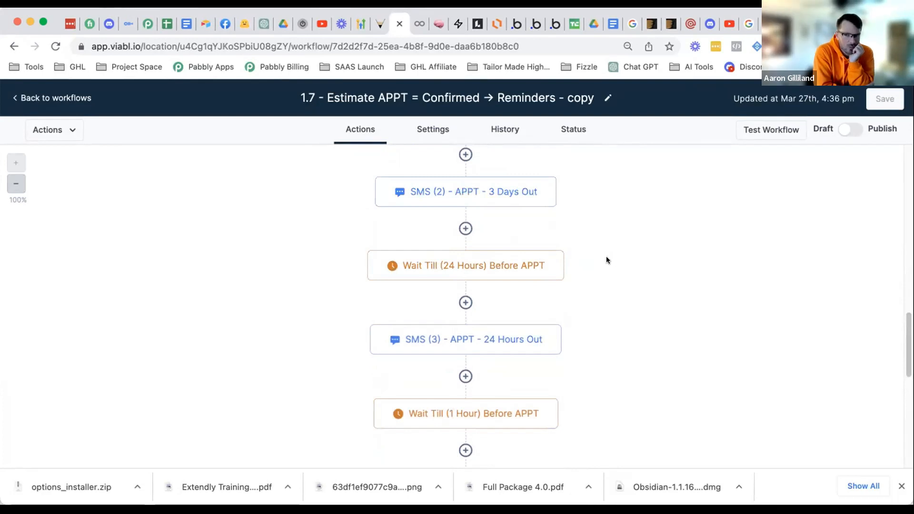
{"action": "scroll", "coordinate": [607, 257], "scroll_direction": "up", "scroll_amount": 1}
{"action": "scroll", "coordinate": [607, 260], "scroll_direction": "up", "scroll_amount": 2}
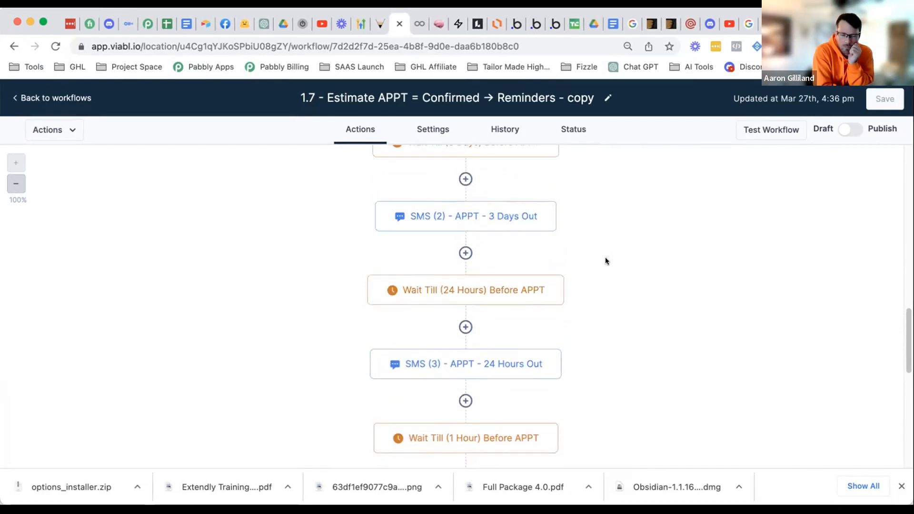
{"action": "scroll", "coordinate": [604, 259], "scroll_direction": "down", "scroll_amount": 3}
{"action": "scroll", "coordinate": [613, 248], "scroll_direction": "down", "scroll_amount": 9}
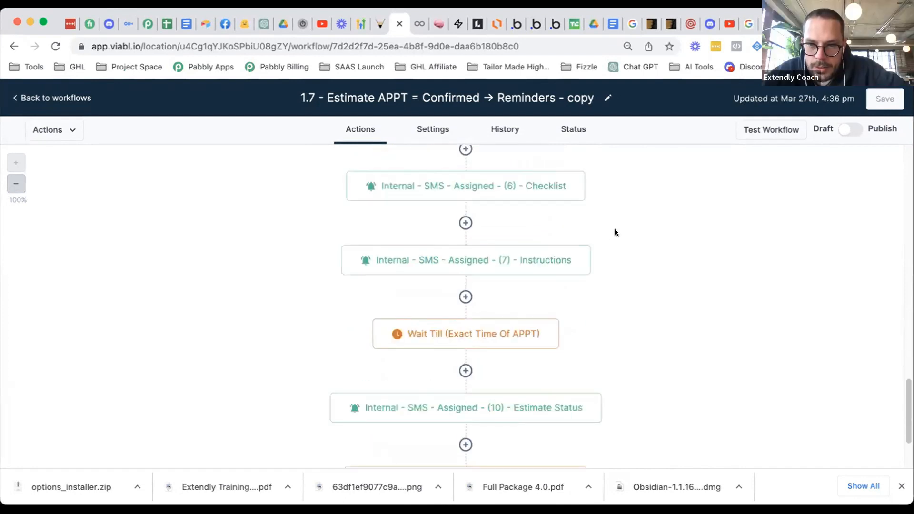
{"action": "scroll", "coordinate": [707, 241], "scroll_direction": "down", "scroll_amount": 1}
{"action": "scroll", "coordinate": [683, 268], "scroll_direction": "down", "scroll_amount": 1}
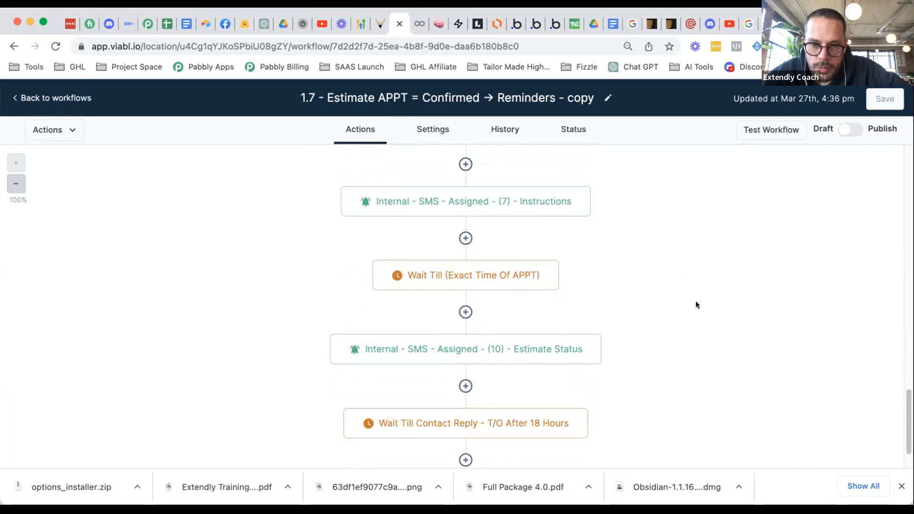
{"action": "scroll", "coordinate": [694, 303], "scroll_direction": "down", "scroll_amount": 2}
{"action": "scroll", "coordinate": [687, 324], "scroll_direction": "down", "scroll_amount": 3}
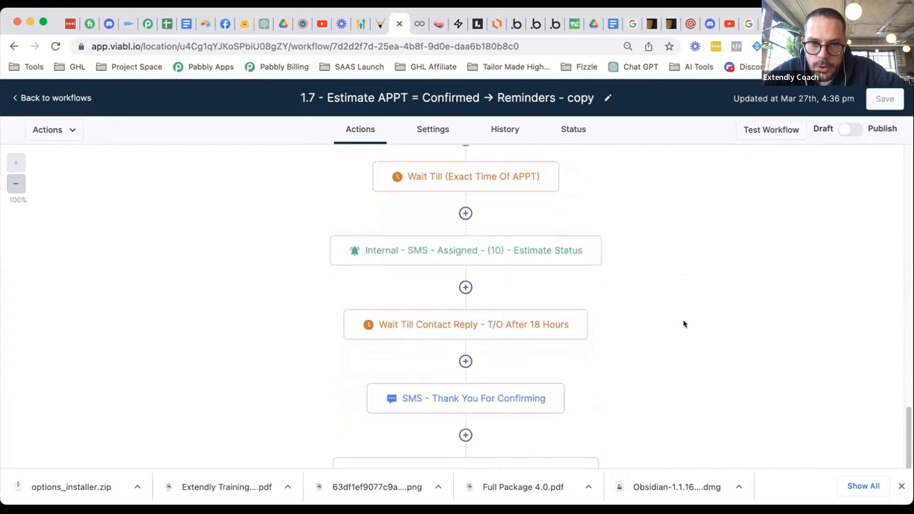
{"action": "scroll", "coordinate": [608, 271], "scroll_direction": "down", "scroll_amount": 2}
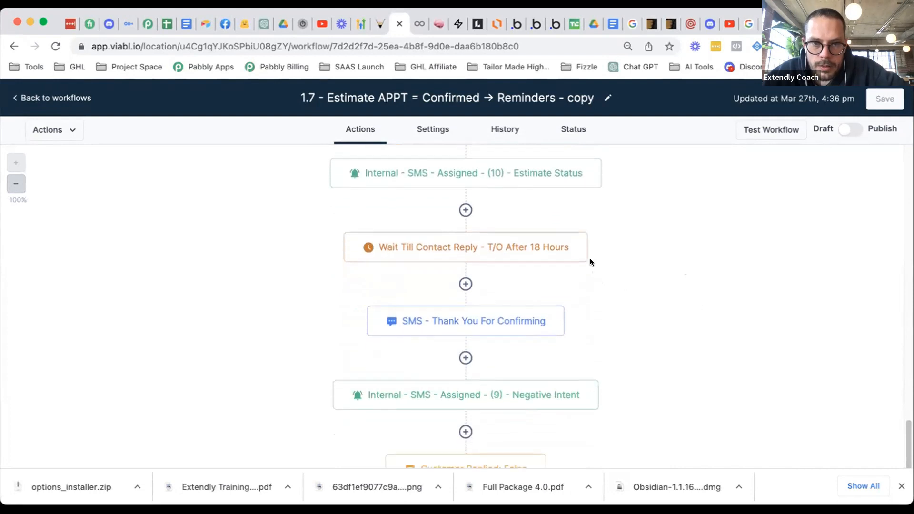
- Delete only the Wait Till Contact Reply step from the workflow
{"action": "left_click", "coordinate": [581, 235]}
{"action": "left_click", "coordinate": [609, 334]}
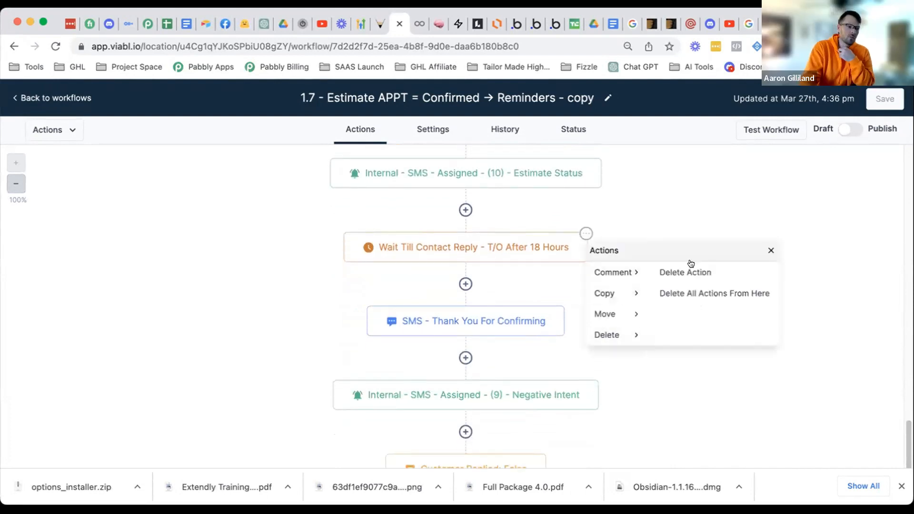
{"action": "left_click", "coordinate": [689, 270]}
{"action": "left_click", "coordinate": [548, 318]}
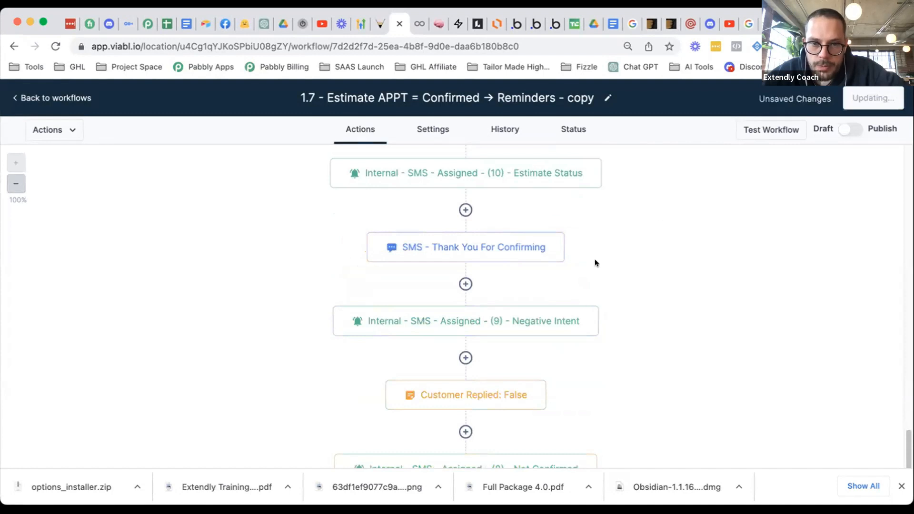
- Check the SMS - Thank You For Confirming step unchanged, then delete only that step
{"action": "left_click", "coordinate": [537, 248]}
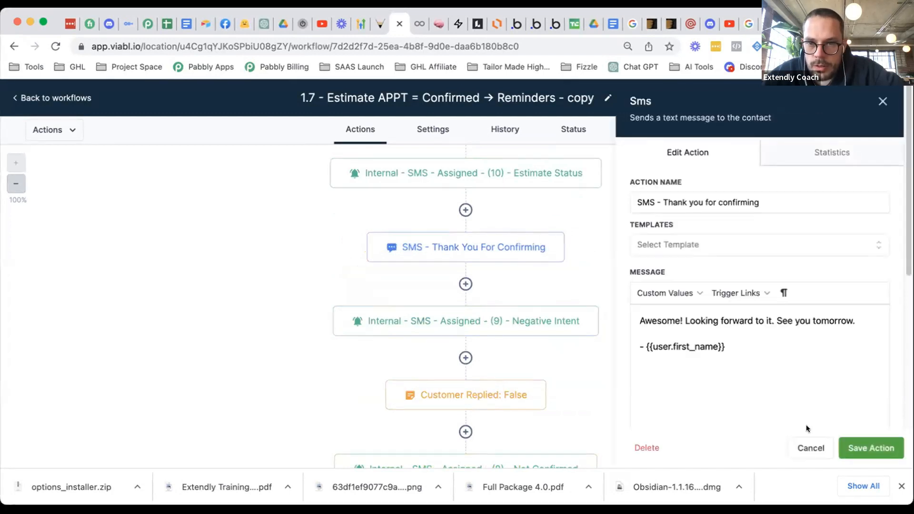
{"action": "left_click", "coordinate": [811, 447]}
{"action": "scroll", "coordinate": [694, 320], "scroll_direction": "down", "scroll_amount": 1}
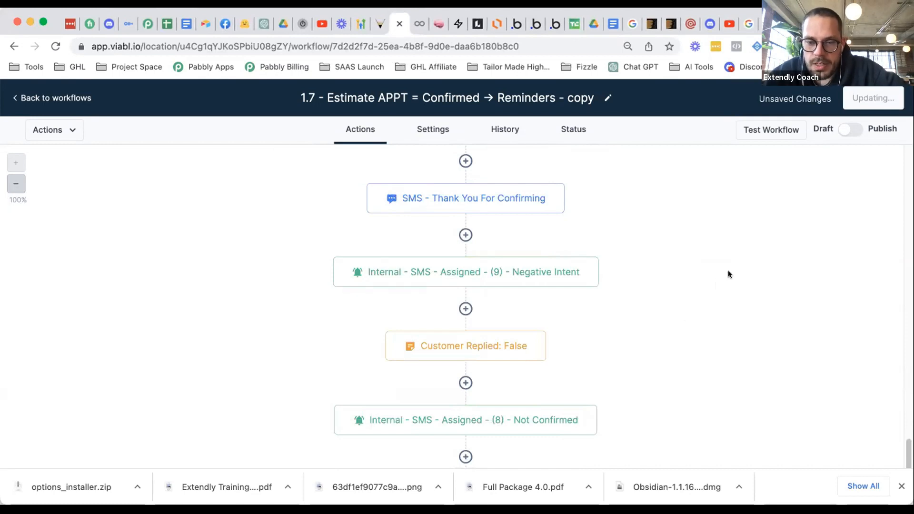
{"action": "scroll", "coordinate": [593, 291], "scroll_direction": "up", "scroll_amount": 2}
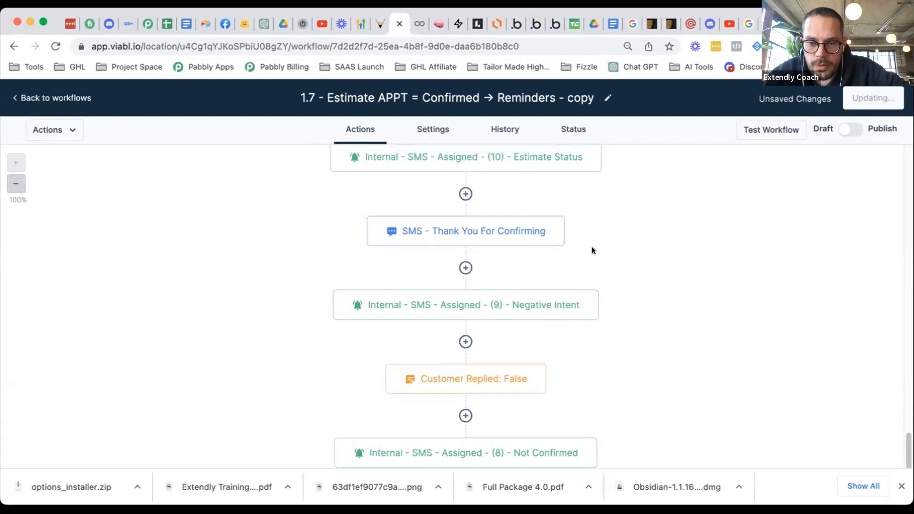
{"action": "scroll", "coordinate": [501, 274], "scroll_direction": "up", "scroll_amount": 1}
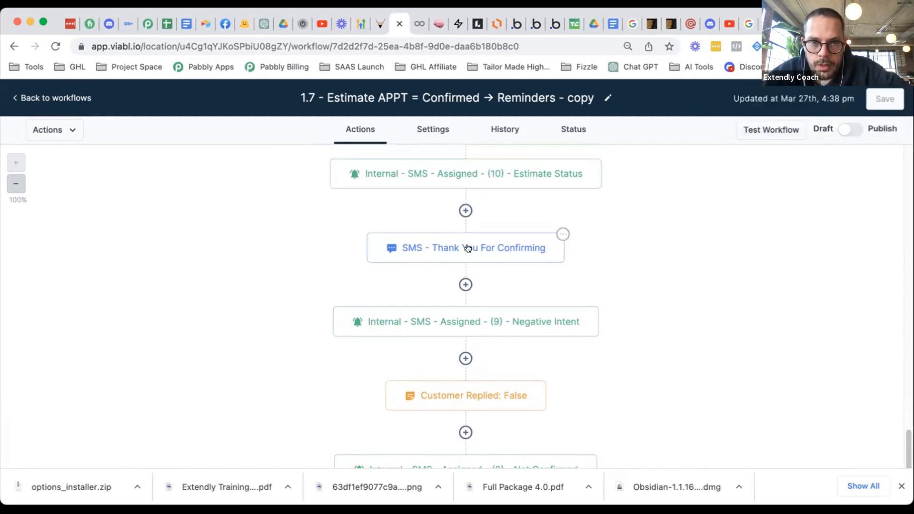
{"action": "left_click", "coordinate": [563, 234]}
{"action": "left_click", "coordinate": [599, 330]}
{"action": "left_click", "coordinate": [693, 276]}
{"action": "left_click", "coordinate": [579, 317]}
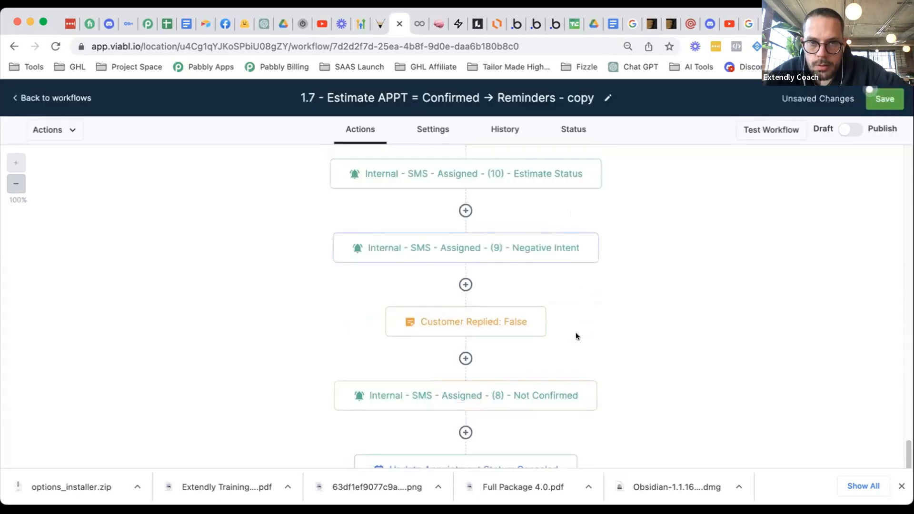
- Delete only the Update Appointment Status: Canceled step
{"action": "scroll", "coordinate": [576, 329], "scroll_direction": "down", "scroll_amount": 3}
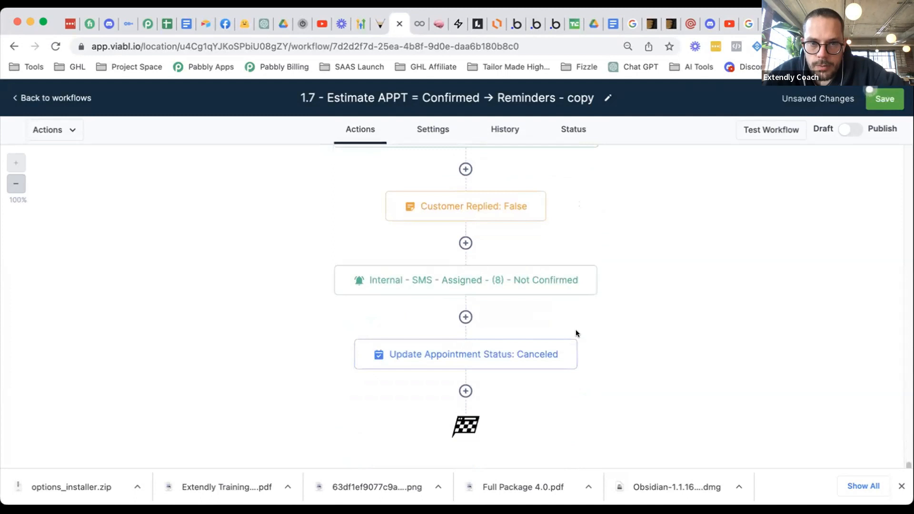
{"action": "left_click", "coordinate": [576, 341]}
{"action": "left_click", "coordinate": [596, 442]}
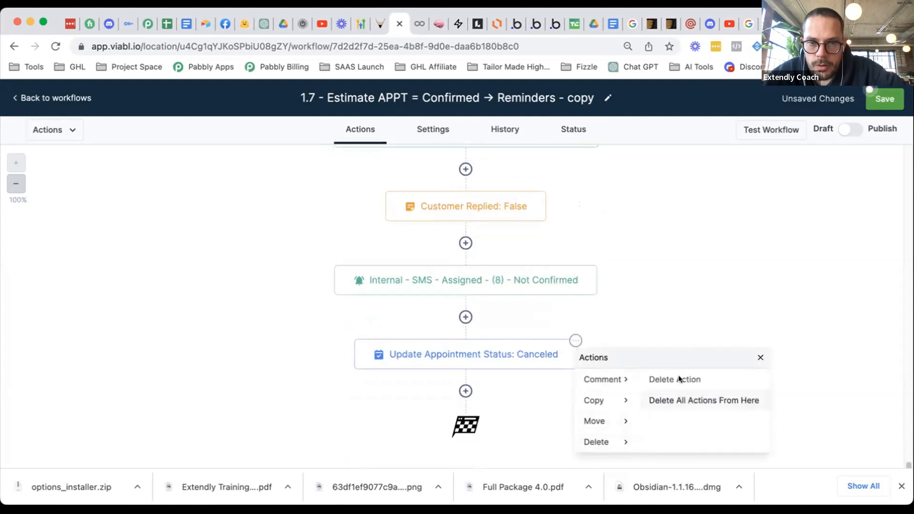
{"action": "left_click", "coordinate": [680, 379]}
{"action": "left_click", "coordinate": [556, 320]}
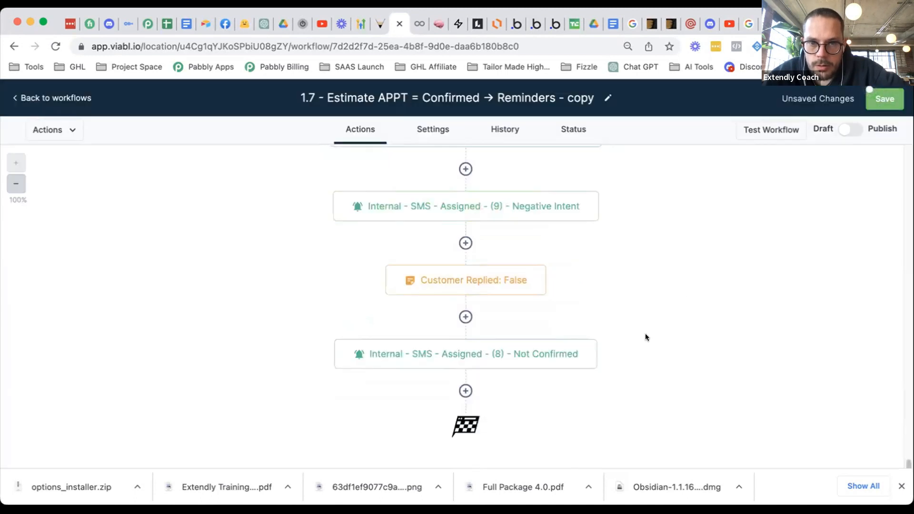
{"action": "scroll", "coordinate": [619, 350], "scroll_direction": "up", "scroll_amount": 5}
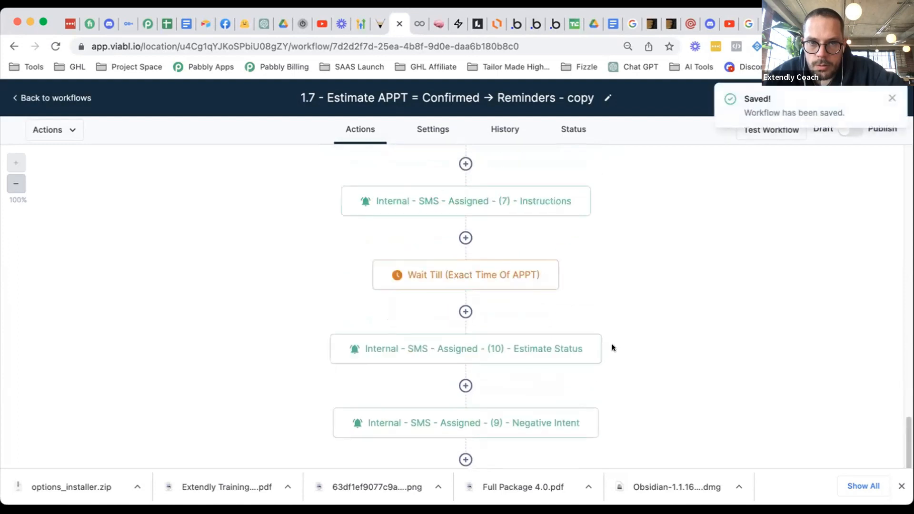
{"action": "scroll", "coordinate": [613, 349], "scroll_direction": "up", "scroll_amount": 4}
{"action": "scroll", "coordinate": [613, 346], "scroll_direction": "up", "scroll_amount": 1}
{"action": "scroll", "coordinate": [605, 329], "scroll_direction": "down", "scroll_amount": 1}
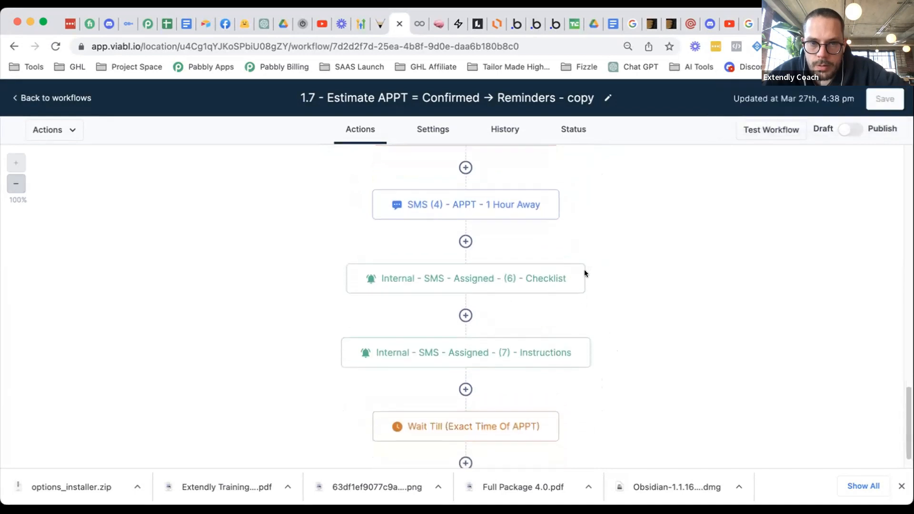
{"action": "left_click", "coordinate": [583, 265]}
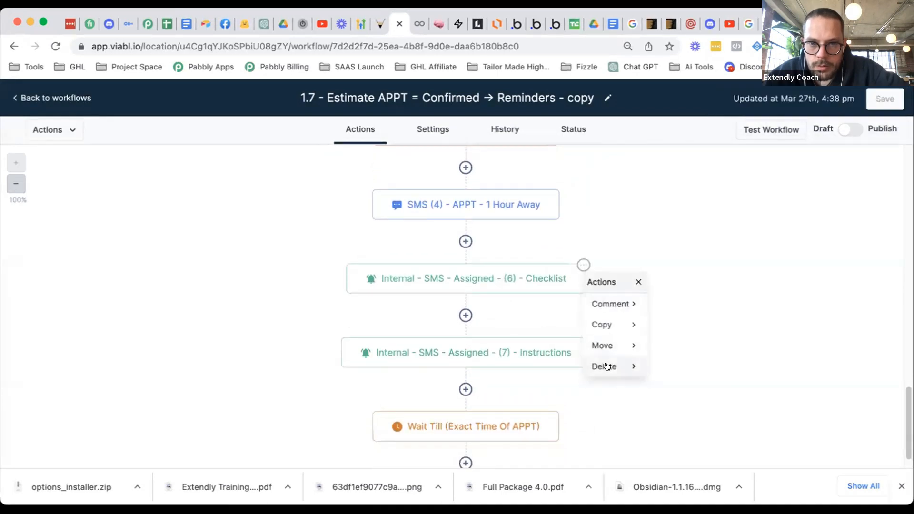
{"action": "left_click", "coordinate": [605, 366]}
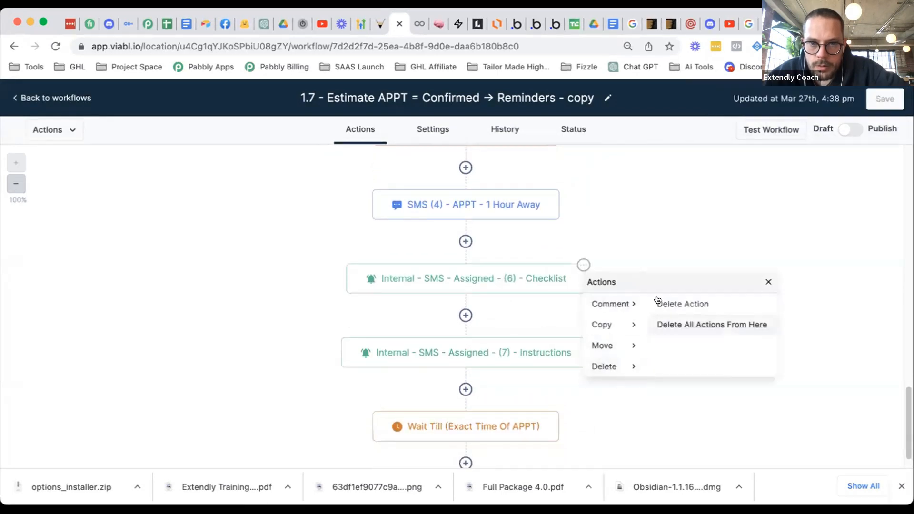
{"action": "left_click", "coordinate": [524, 280]}
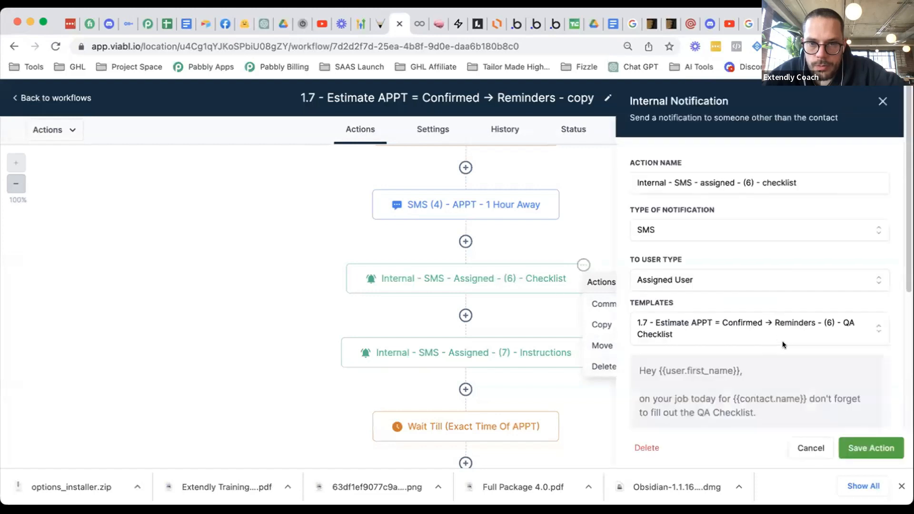
{"action": "left_click", "coordinate": [801, 445]}
{"action": "left_click", "coordinate": [770, 281]}
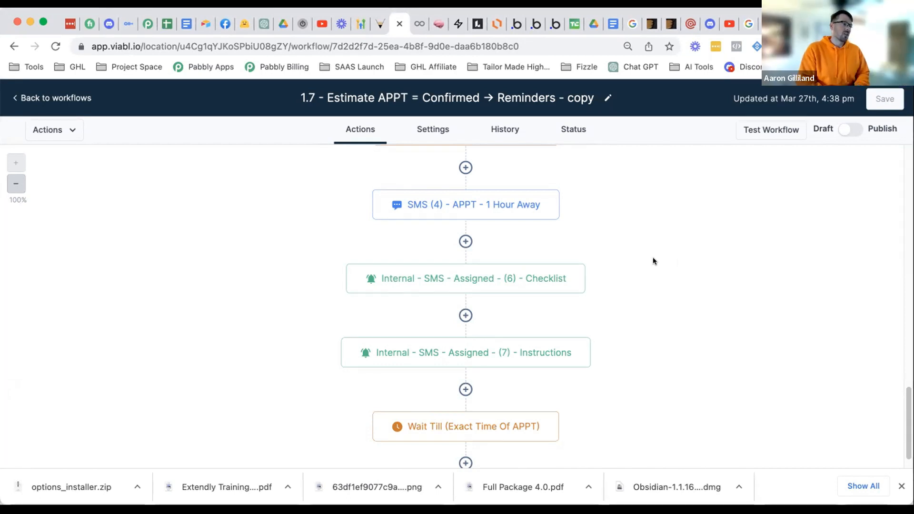
{"action": "scroll", "coordinate": [626, 300], "scroll_direction": "up", "scroll_amount": 1}
{"action": "scroll", "coordinate": [624, 301], "scroll_direction": "up", "scroll_amount": 1}
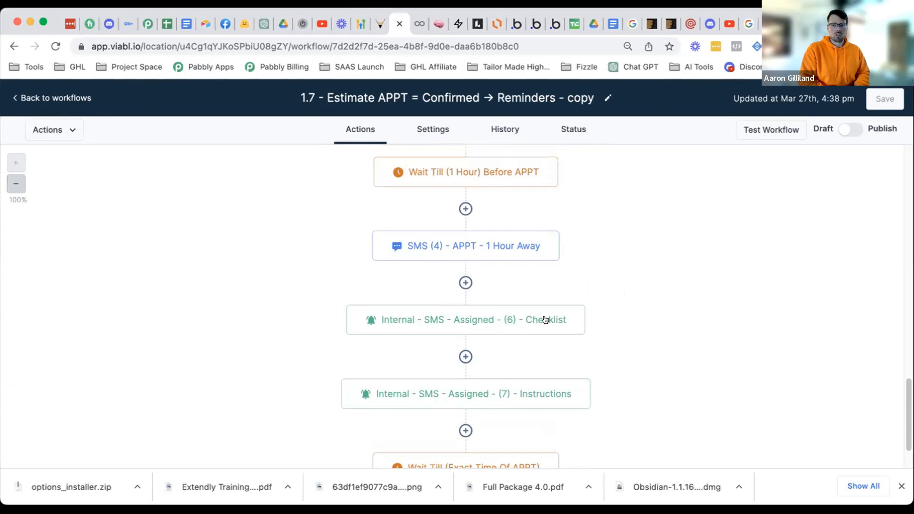
{"action": "left_click", "coordinate": [548, 321]}
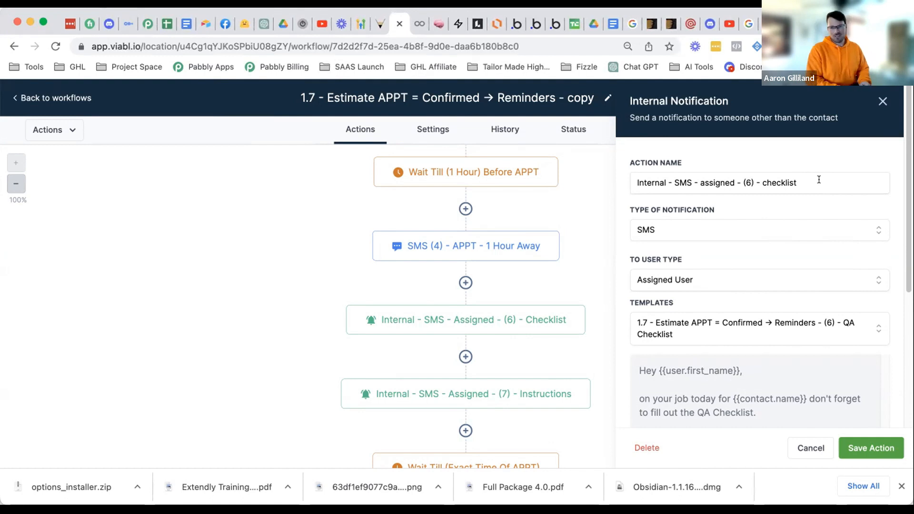
{"action": "double_click", "coordinate": [777, 182]}
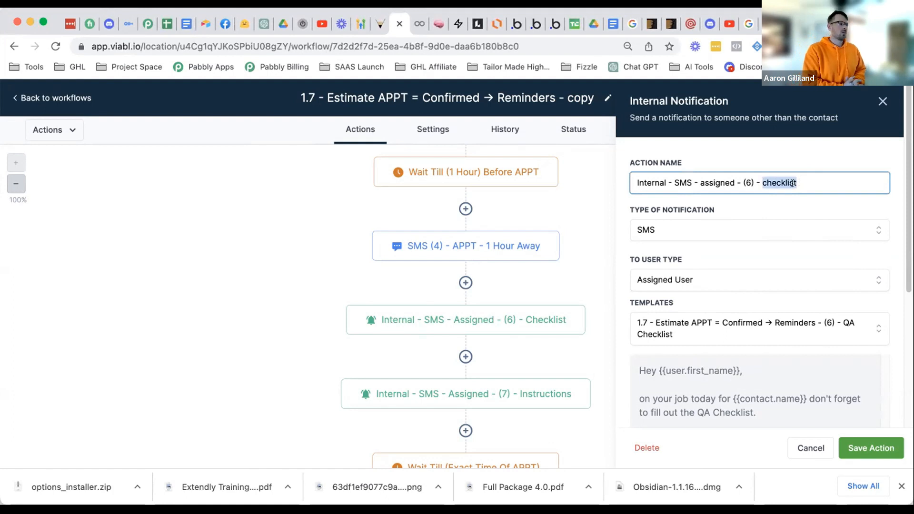
{"action": "type", "text": "contact "}
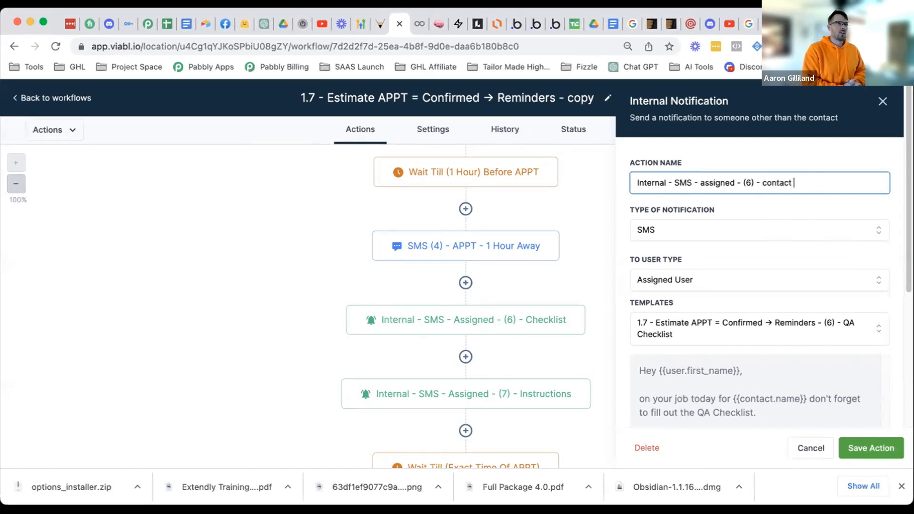
{"action": "type", "text": "info"}
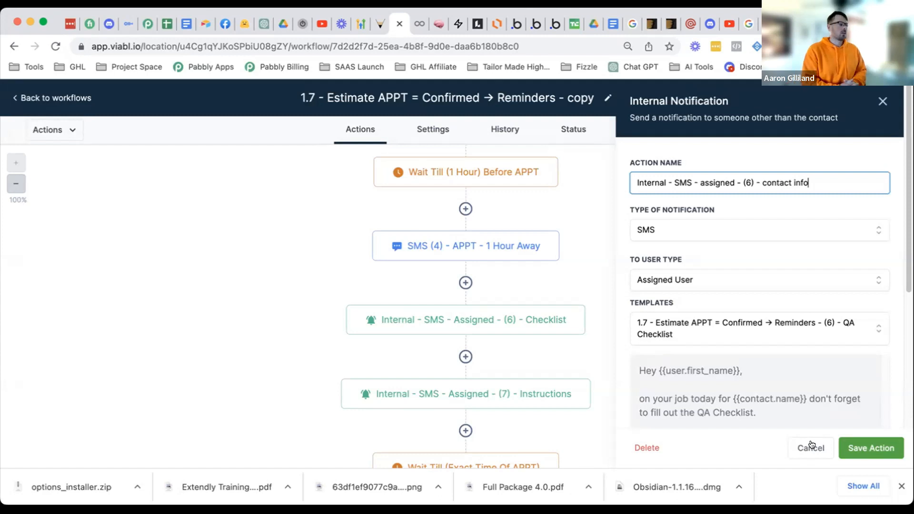
{"action": "left_click", "coordinate": [812, 447]}
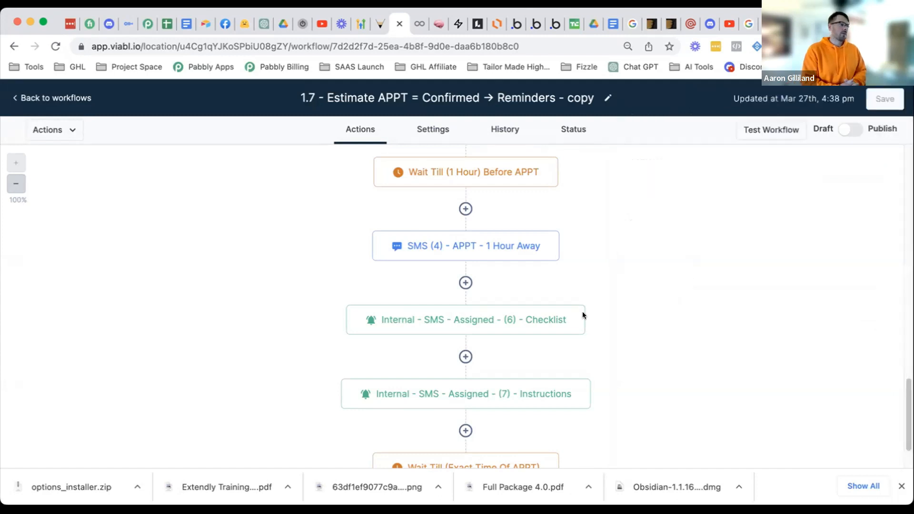
{"action": "scroll", "coordinate": [596, 339], "scroll_direction": "up", "scroll_amount": 2}
{"action": "scroll", "coordinate": [606, 324], "scroll_direction": "up", "scroll_amount": 10}
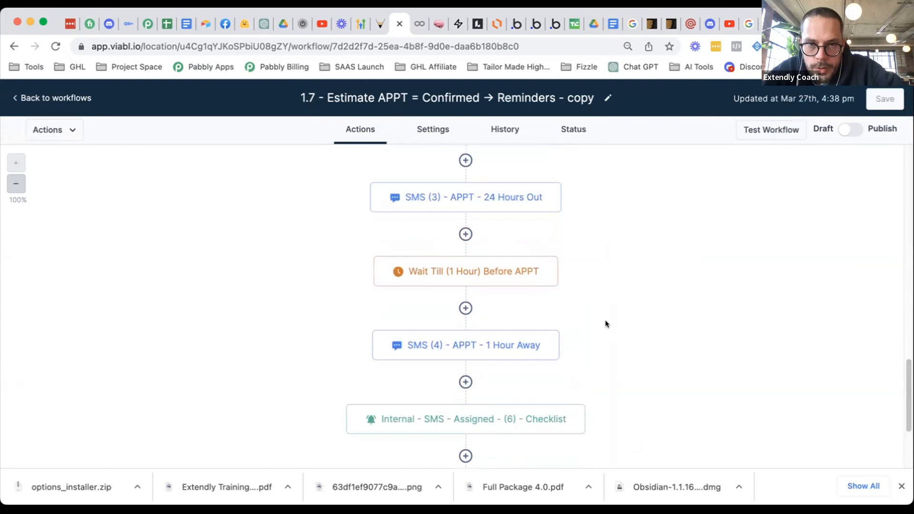
{"action": "scroll", "coordinate": [604, 323], "scroll_direction": "up", "scroll_amount": 10}
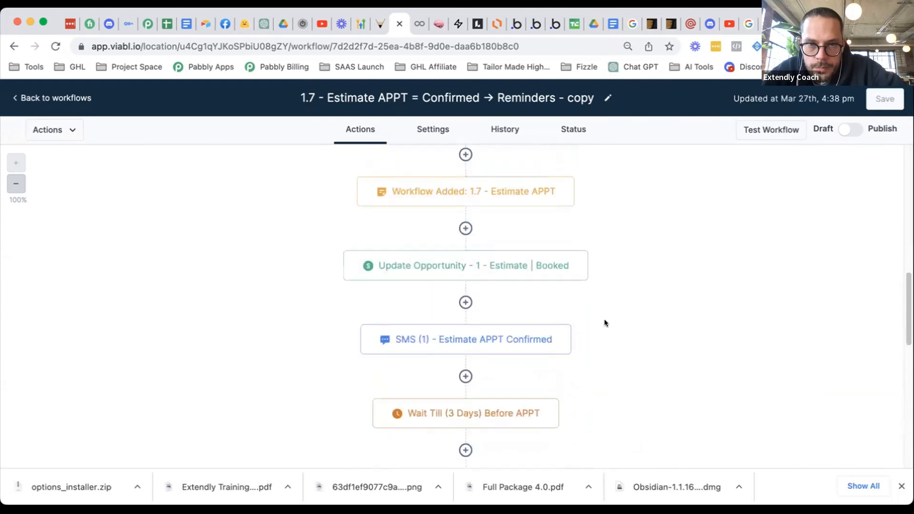
{"action": "scroll", "coordinate": [604, 322], "scroll_direction": "up", "scroll_amount": 5}
{"action": "scroll", "coordinate": [605, 322], "scroll_direction": "down", "scroll_amount": 12}
{"action": "scroll", "coordinate": [604, 317], "scroll_direction": "down", "scroll_amount": 2}
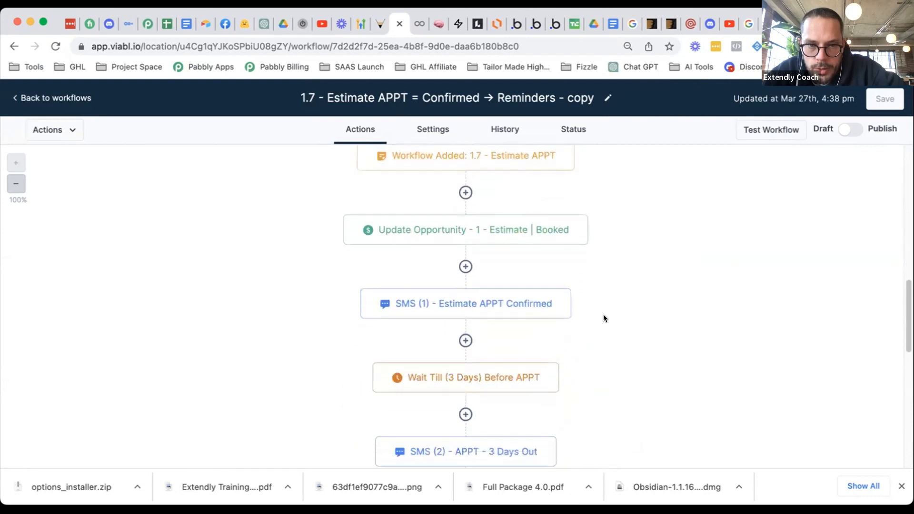
{"action": "scroll", "coordinate": [604, 316], "scroll_direction": "down", "scroll_amount": 2}
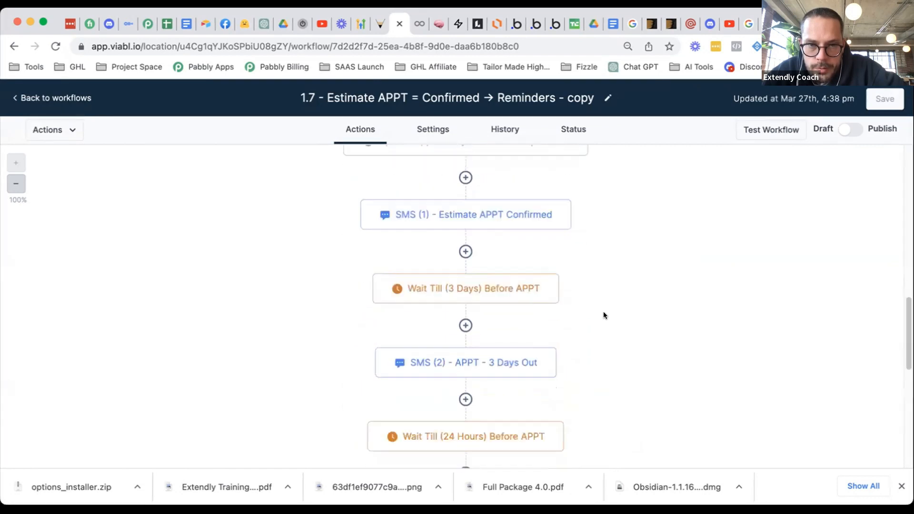
{"action": "scroll", "coordinate": [604, 315], "scroll_direction": "up", "scroll_amount": 3}
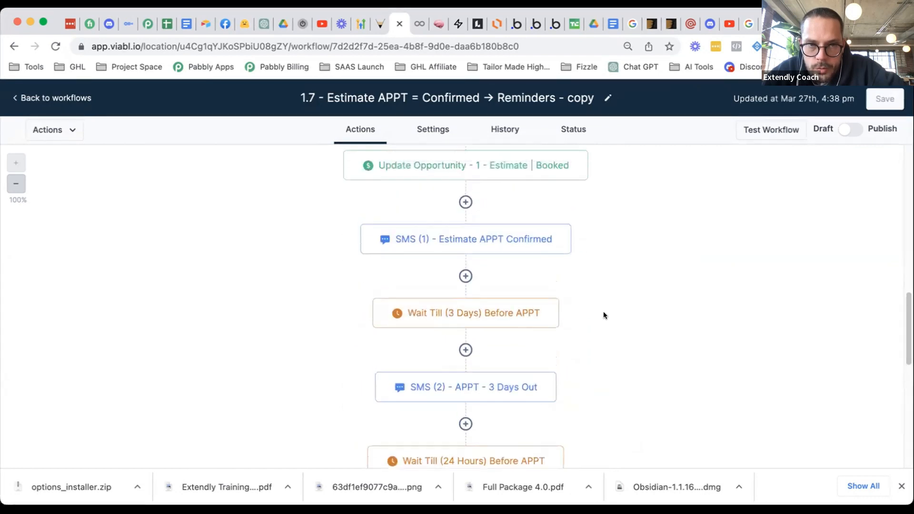
{"action": "scroll", "coordinate": [604, 316], "scroll_direction": "up", "scroll_amount": 8}
- Move the Checklist internal notification step to sit right after SMS (1)
{"action": "scroll", "coordinate": [604, 316], "scroll_direction": "down", "scroll_amount": 4}
{"action": "scroll", "coordinate": [604, 311], "scroll_direction": "down", "scroll_amount": 10}
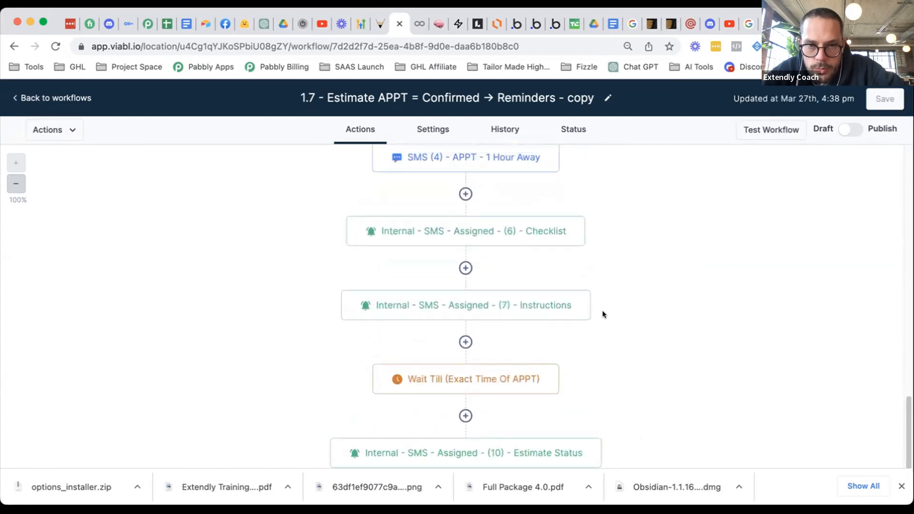
{"action": "scroll", "coordinate": [601, 315], "scroll_direction": "up", "scroll_amount": 3}
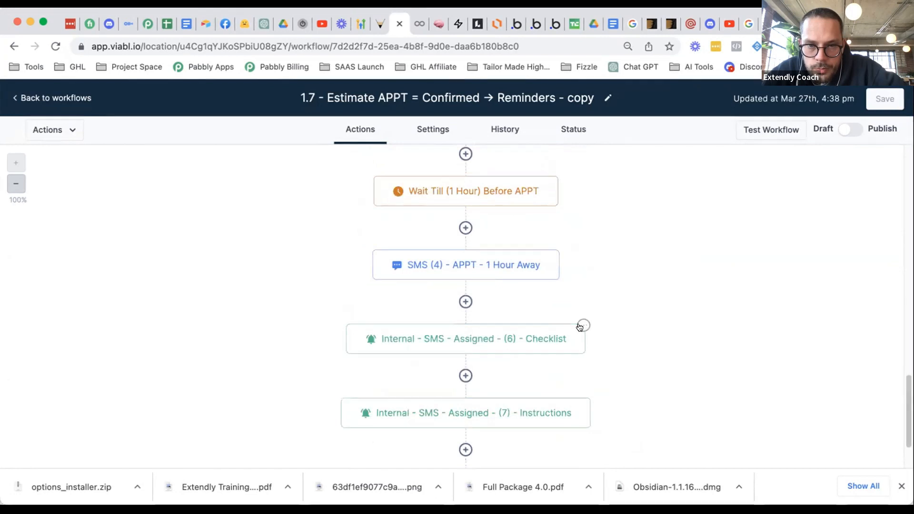
{"action": "left_click", "coordinate": [584, 326]}
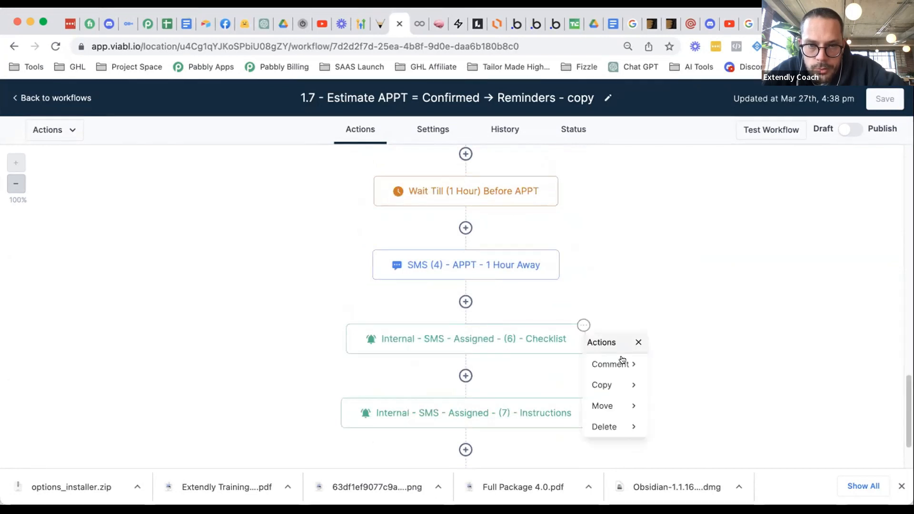
{"action": "mouse_move", "coordinate": [628, 405]}
{"action": "left_click", "coordinate": [695, 361]}
{"action": "scroll", "coordinate": [684, 350], "scroll_direction": "up", "scroll_amount": 5}
{"action": "scroll", "coordinate": [665, 336], "scroll_direction": "up", "scroll_amount": 5}
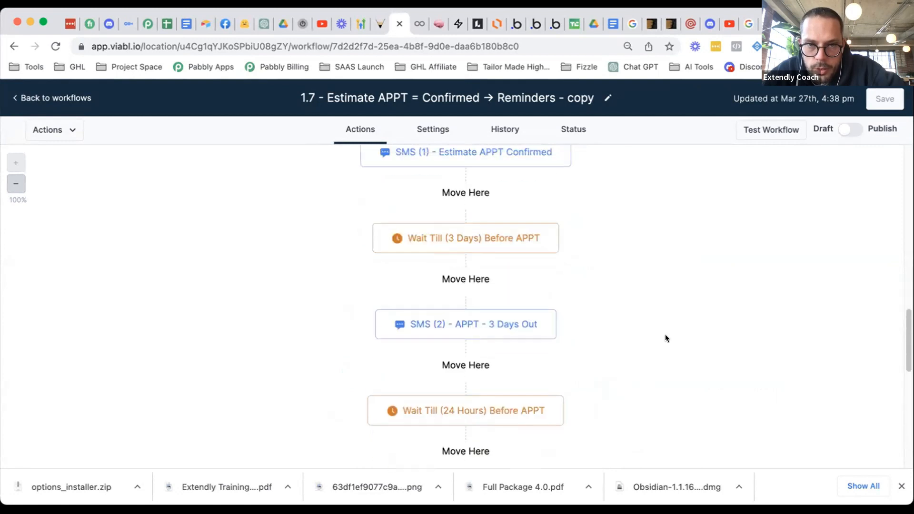
{"action": "left_click", "coordinate": [459, 242]}
- Rename that step to 'Internal - SMS - Assigned - (1.5) - Booked' and save the step and workflow
{"action": "left_click", "coordinate": [510, 264]}
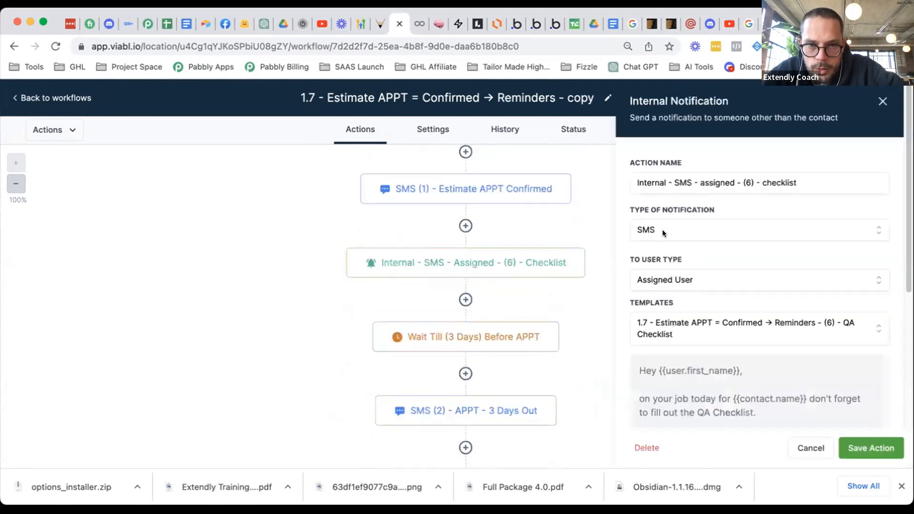
{"action": "left_click", "coordinate": [748, 178]}
{"action": "key", "text": "BackSpace"}
{"action": "type", "text": "1.5"}
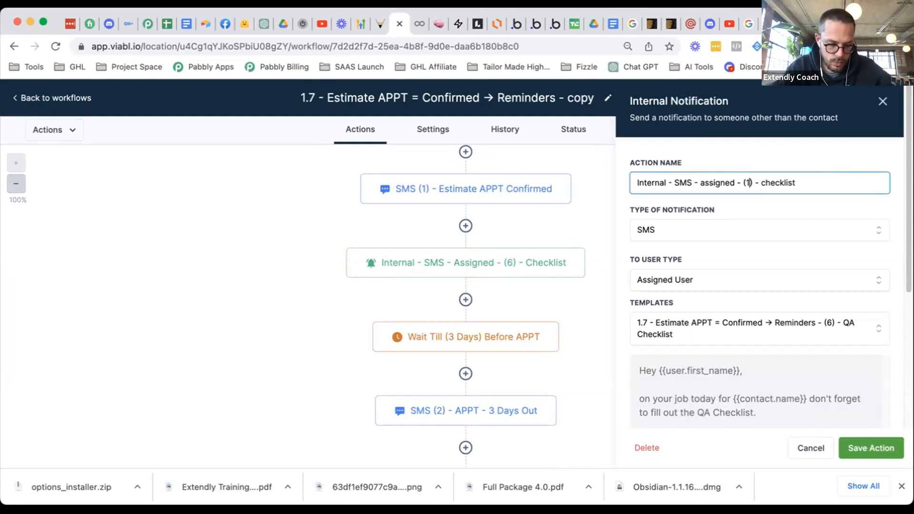
{"action": "double_click", "coordinate": [781, 182]}
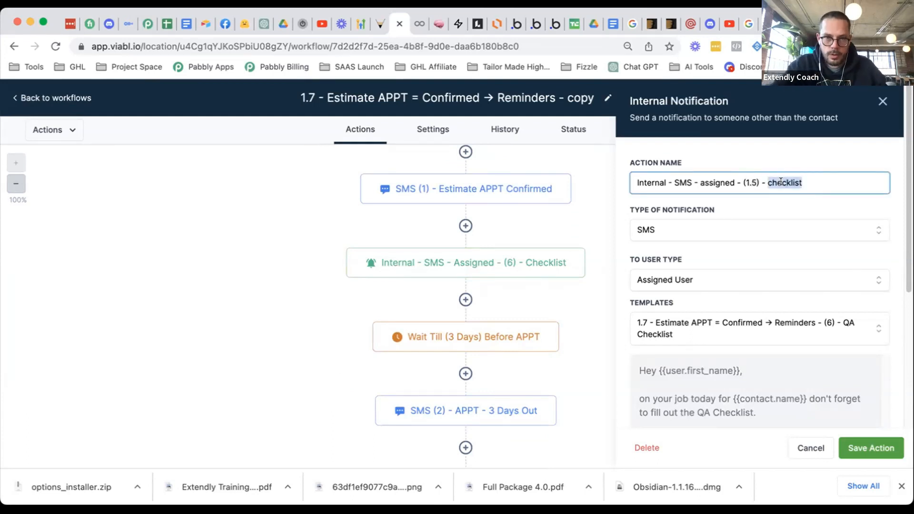
{"action": "type", "text": "booked"}
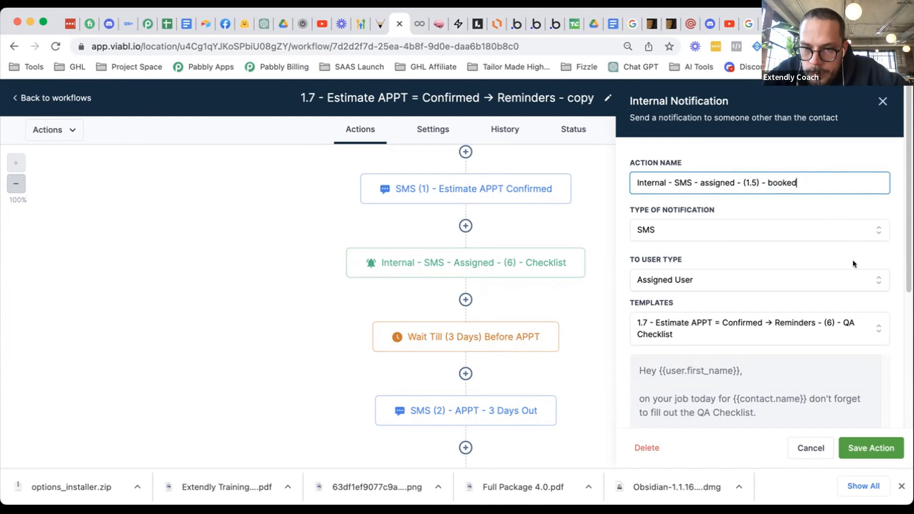
{"action": "left_click", "coordinate": [874, 441]}
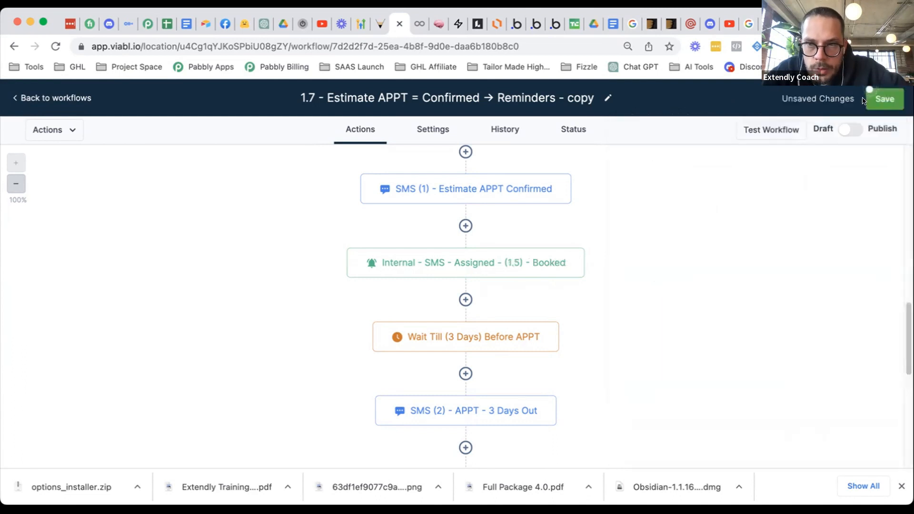
{"action": "left_click", "coordinate": [870, 98]}
- Delete the (7) Instructions internal SMS step
{"action": "scroll", "coordinate": [674, 320], "scroll_direction": "down", "scroll_amount": 10}
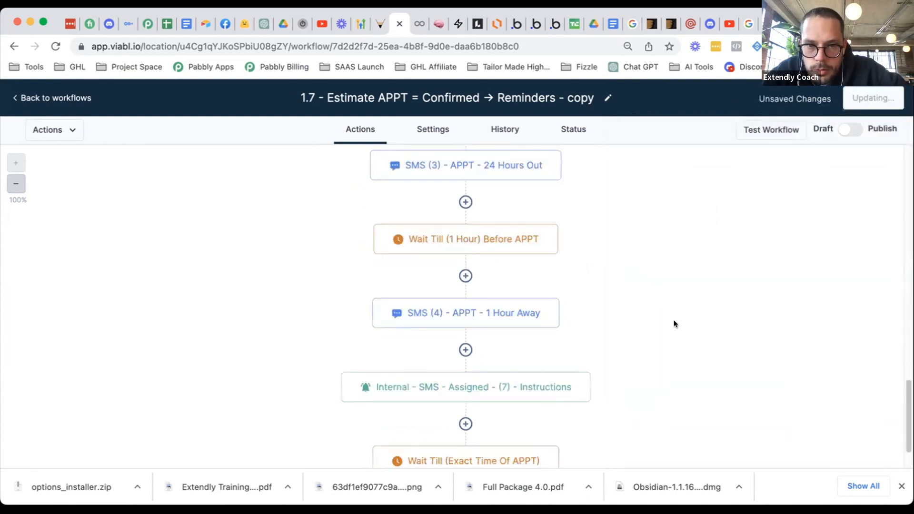
{"action": "scroll", "coordinate": [669, 314], "scroll_direction": "down", "scroll_amount": 2}
{"action": "mouse_move", "coordinate": [582, 212]}
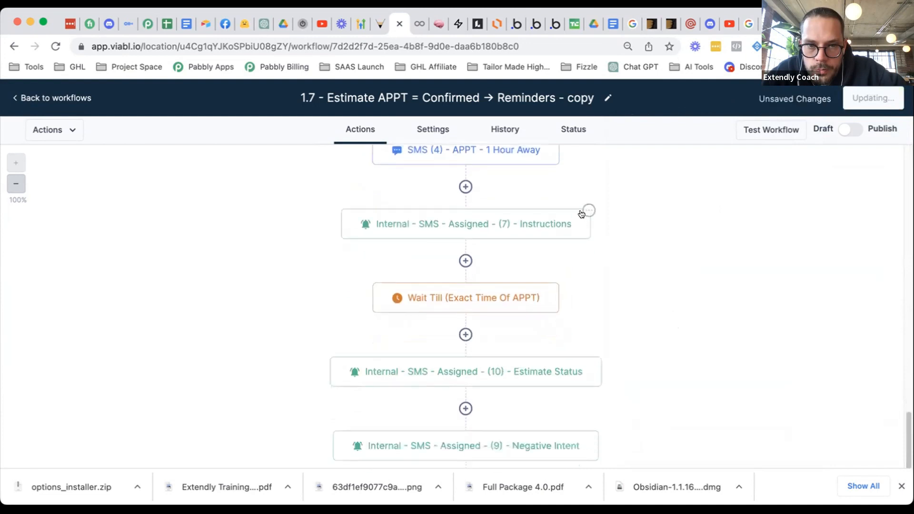
{"action": "left_click", "coordinate": [584, 210]}
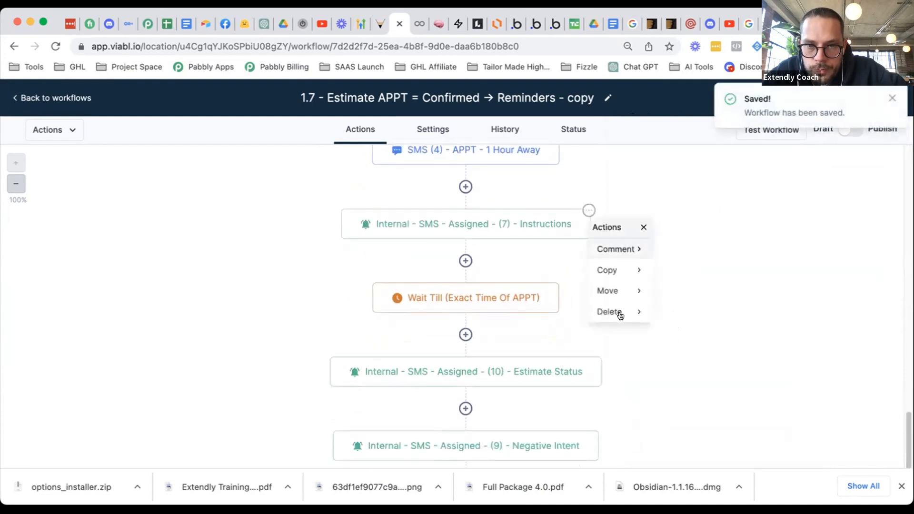
{"action": "mouse_move", "coordinate": [619, 313]}
{"action": "left_click", "coordinate": [717, 250]}
{"action": "left_click", "coordinate": [555, 318]}
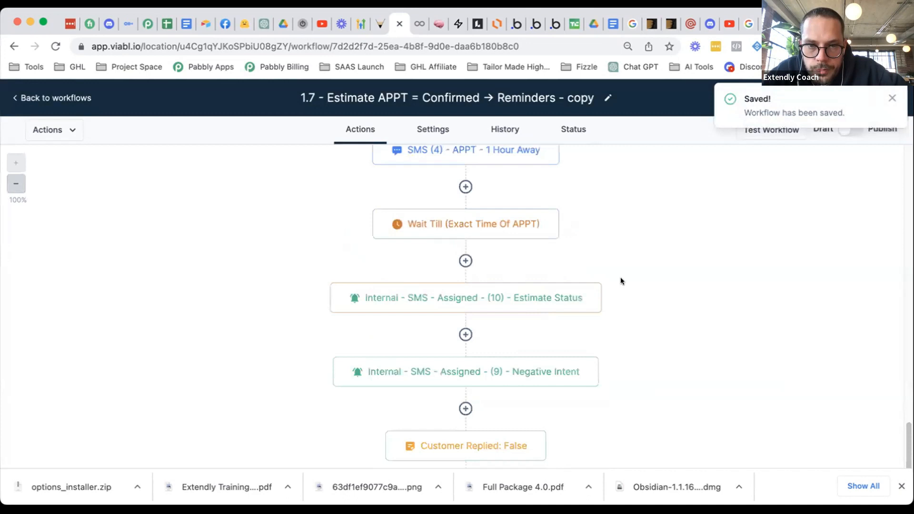
- Review the Estimate Status step's settings unchanged, then delete the (9) Negative Intent step
{"action": "scroll", "coordinate": [616, 284], "scroll_direction": "down", "scroll_amount": 1}
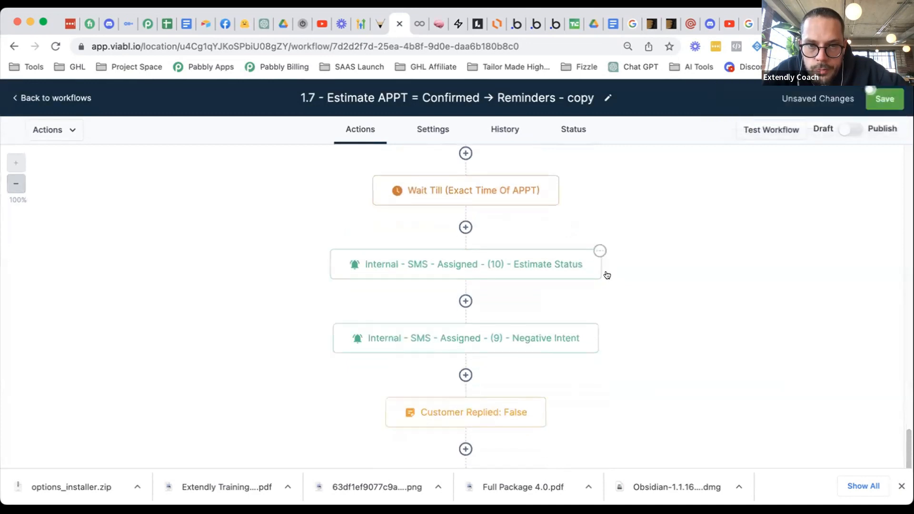
{"action": "left_click", "coordinate": [600, 250]}
{"action": "left_click", "coordinate": [535, 266]}
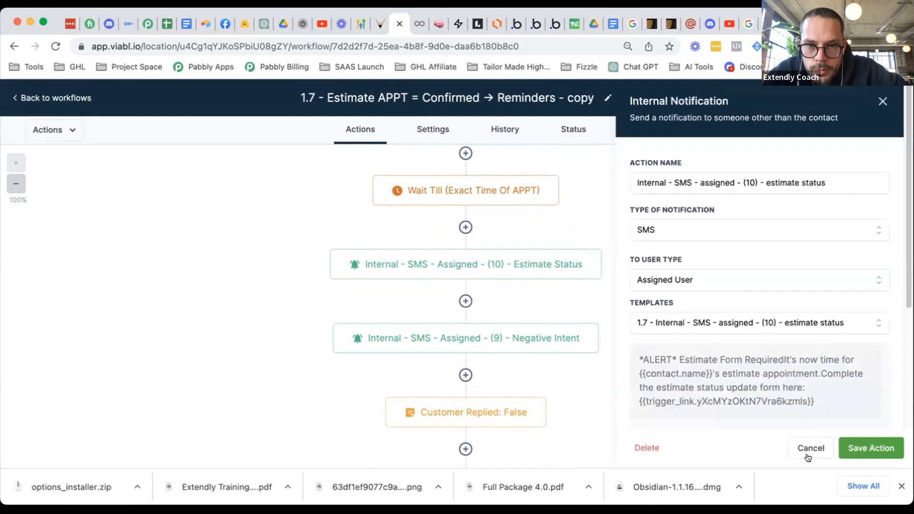
{"action": "left_click", "coordinate": [810, 451]}
{"action": "left_click", "coordinate": [597, 325]}
{"action": "mouse_move", "coordinate": [617, 426]}
{"action": "left_click", "coordinate": [738, 367]}
{"action": "left_click", "coordinate": [555, 318]}
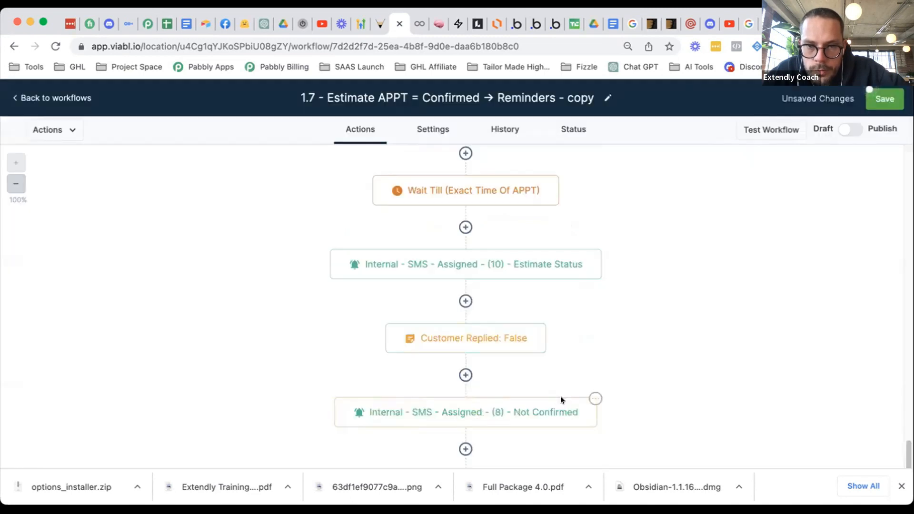
- Delete the (8) Not Confirmed step and save the workflow
{"action": "scroll", "coordinate": [595, 338], "scroll_direction": "down", "scroll_amount": 2}
{"action": "left_click", "coordinate": [596, 340]}
{"action": "mouse_move", "coordinate": [619, 442]}
{"action": "left_click", "coordinate": [695, 379]}
{"action": "left_click", "coordinate": [556, 318]}
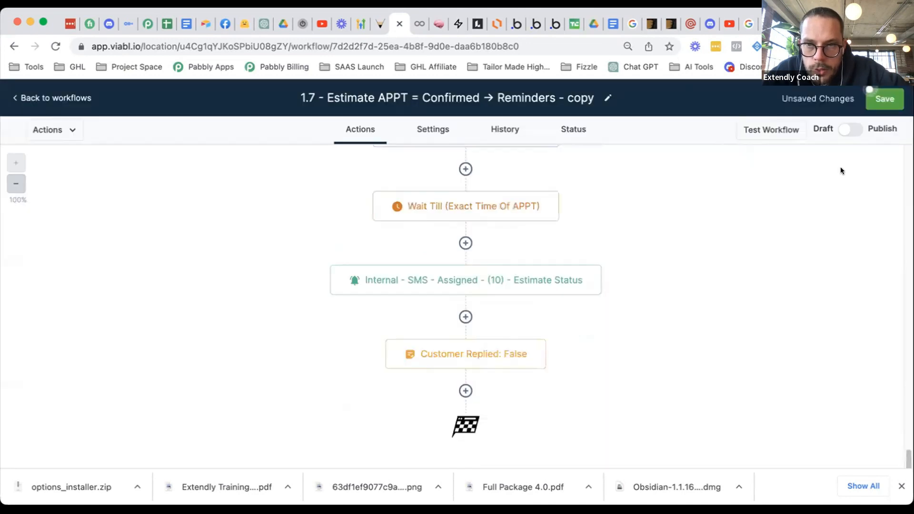
{"action": "left_click", "coordinate": [872, 97]}
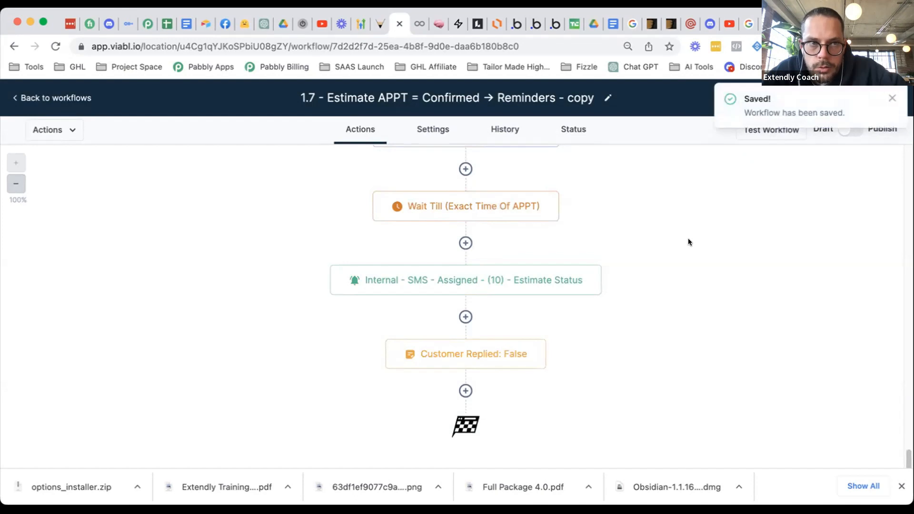
- Open the settings of the (1.5) - Booked workflow step
{"action": "scroll", "coordinate": [688, 243], "scroll_direction": "up", "scroll_amount": 5}
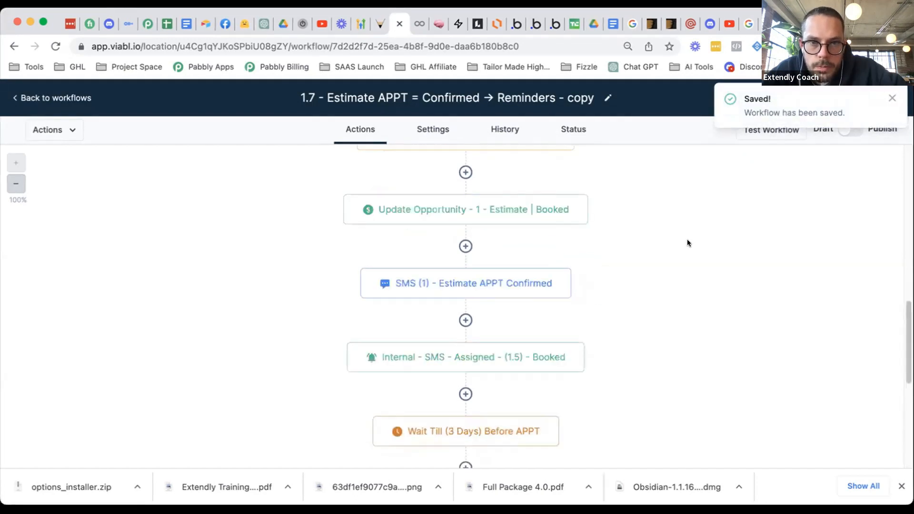
{"action": "scroll", "coordinate": [687, 243], "scroll_direction": "up", "scroll_amount": 3}
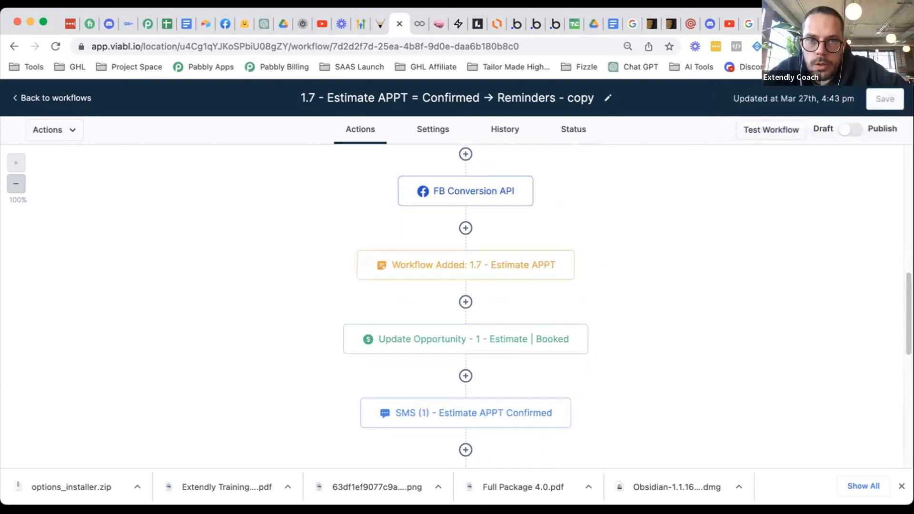
{"action": "scroll", "coordinate": [561, 318], "scroll_direction": "down", "scroll_amount": 1}
{"action": "scroll", "coordinate": [561, 318], "scroll_direction": "up", "scroll_amount": 1}
{"action": "scroll", "coordinate": [562, 313], "scroll_direction": "up", "scroll_amount": 1}
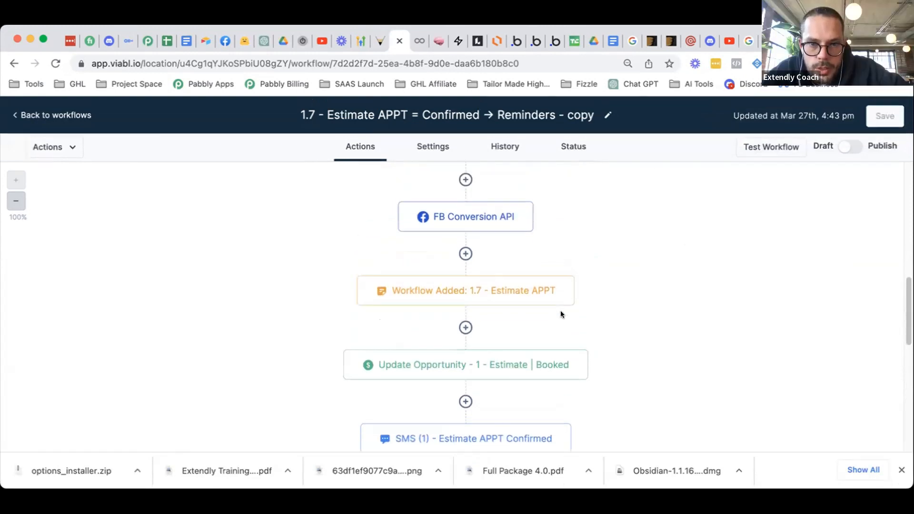
{"action": "scroll", "coordinate": [571, 290], "scroll_direction": "down", "scroll_amount": 4}
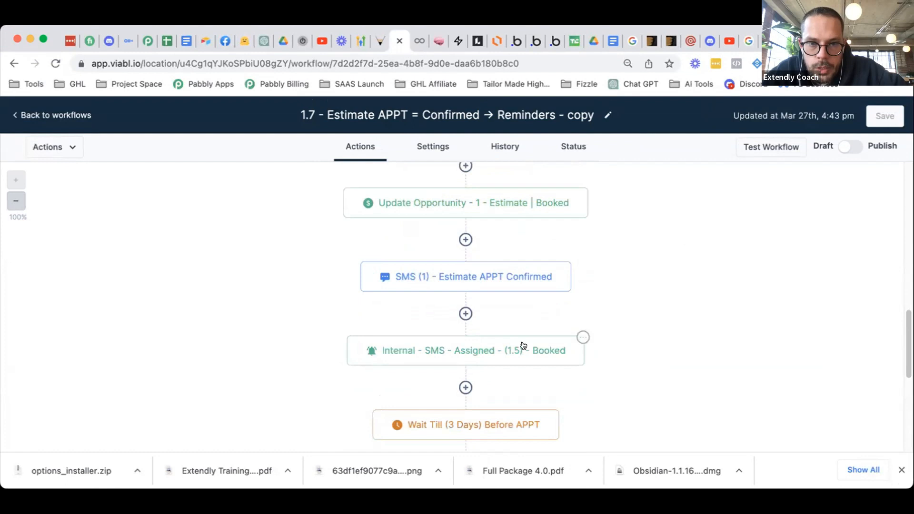
{"action": "left_click", "coordinate": [524, 345]}
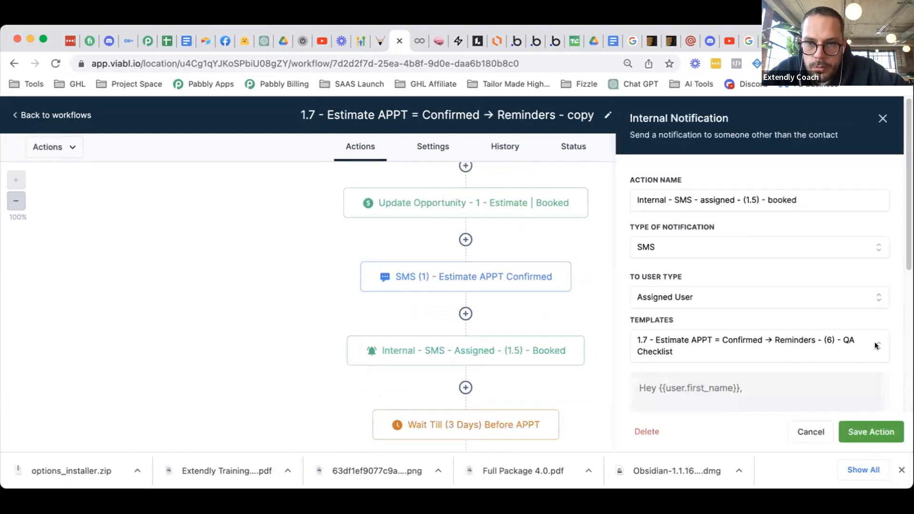
- In the other Viable Tools tab, go to the message templates list
{"action": "left_click", "coordinate": [380, 42]}
{"action": "left_click", "coordinate": [41, 432]}
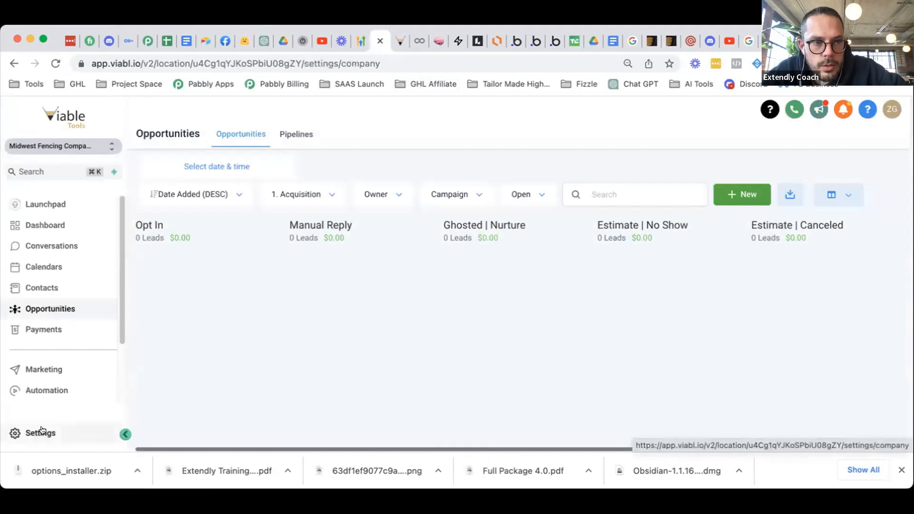
{"action": "left_click", "coordinate": [28, 201]}
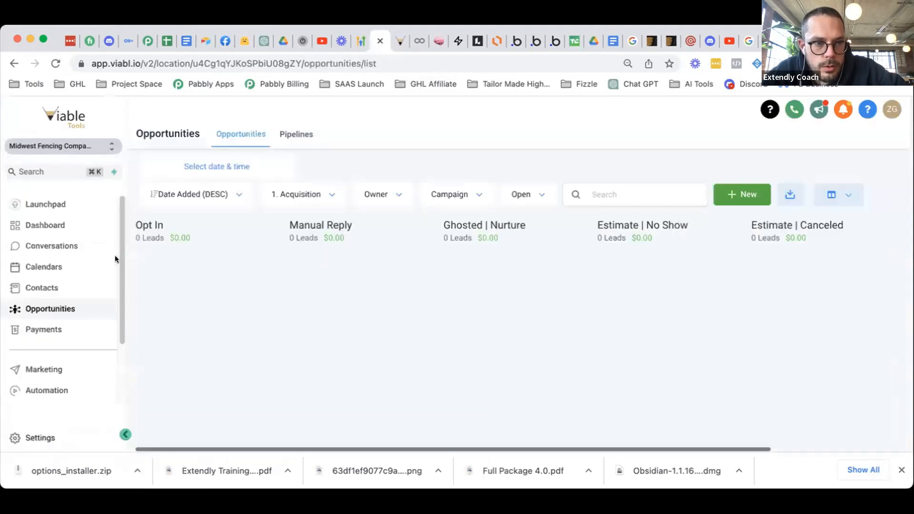
{"action": "scroll", "coordinate": [51, 381], "scroll_direction": "down", "scroll_amount": 3}
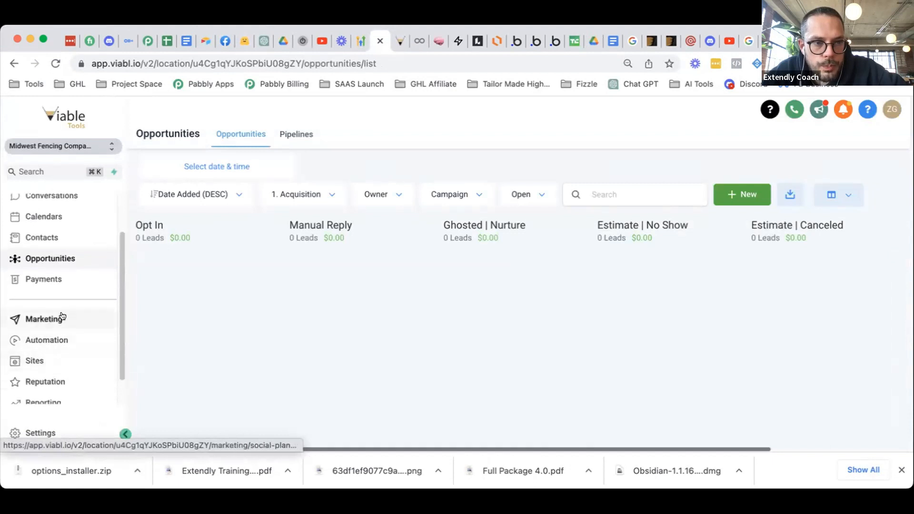
{"action": "left_click", "coordinate": [333, 139]}
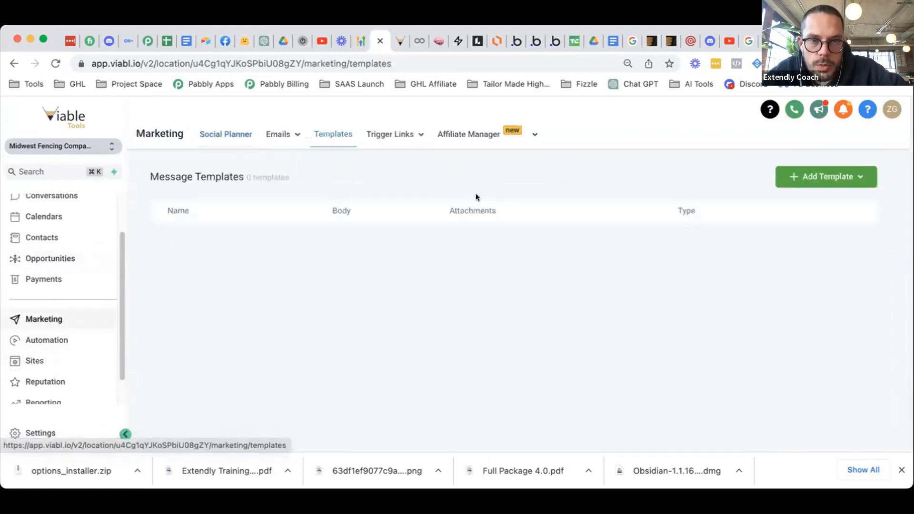
{"action": "scroll", "coordinate": [554, 279], "scroll_direction": "down", "scroll_amount": 5}
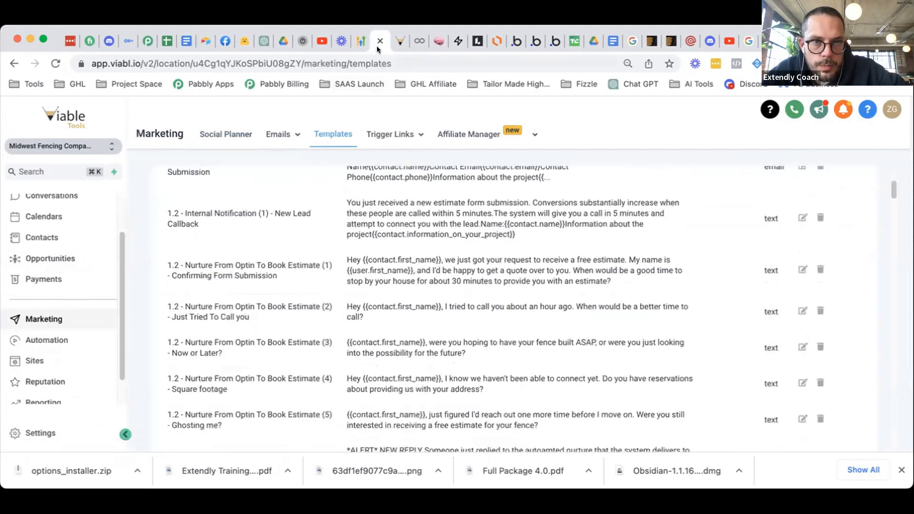
- Open the '1.7 - Estimate APPT = Confirmed -> Reminders - (6) - QA Checklist' text template
{"action": "left_click", "coordinate": [399, 43]}
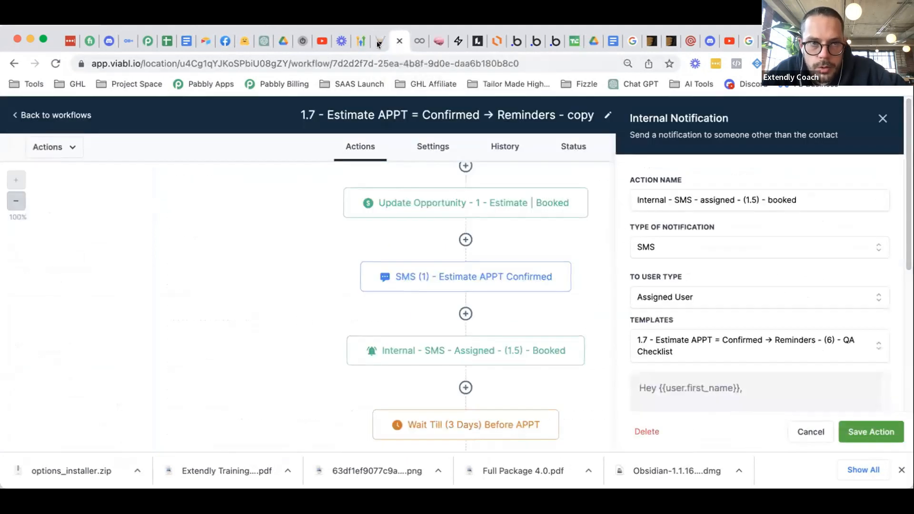
{"action": "left_click", "coordinate": [379, 42]}
{"action": "scroll", "coordinate": [440, 394], "scroll_direction": "down", "scroll_amount": 3}
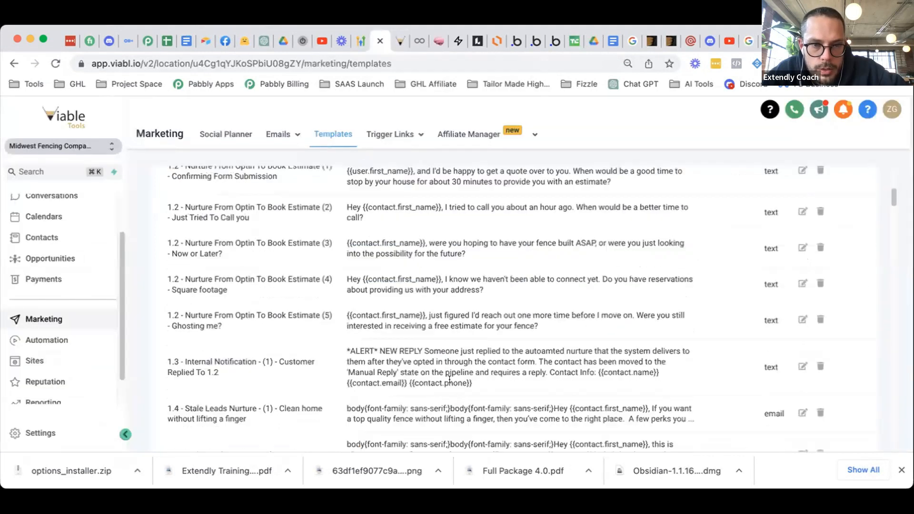
{"action": "scroll", "coordinate": [477, 366], "scroll_direction": "down", "scroll_amount": 8}
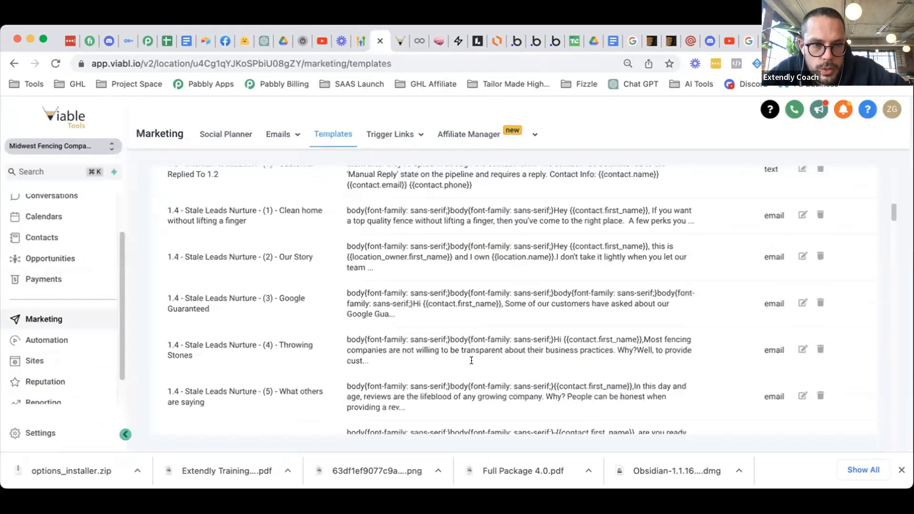
{"action": "scroll", "coordinate": [476, 360], "scroll_direction": "down", "scroll_amount": 7}
{"action": "scroll", "coordinate": [477, 365], "scroll_direction": "down", "scroll_amount": 2}
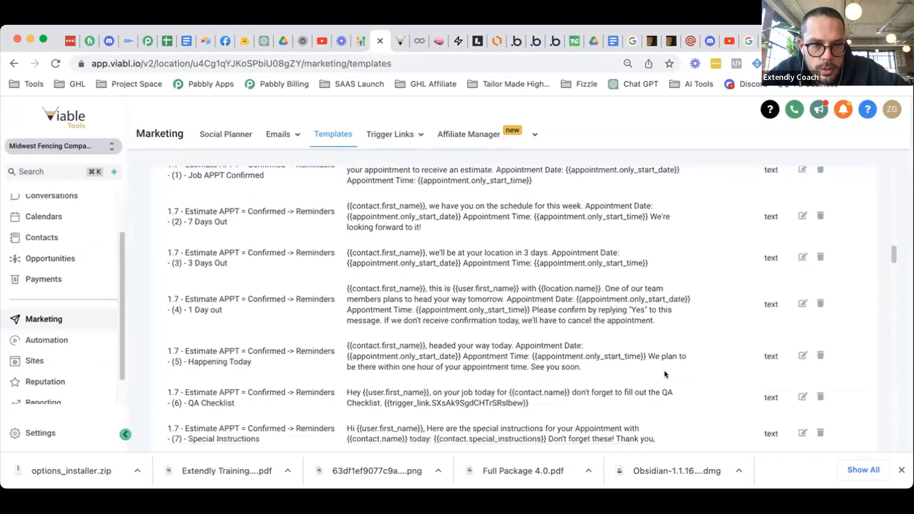
{"action": "left_click", "coordinate": [802, 396]}
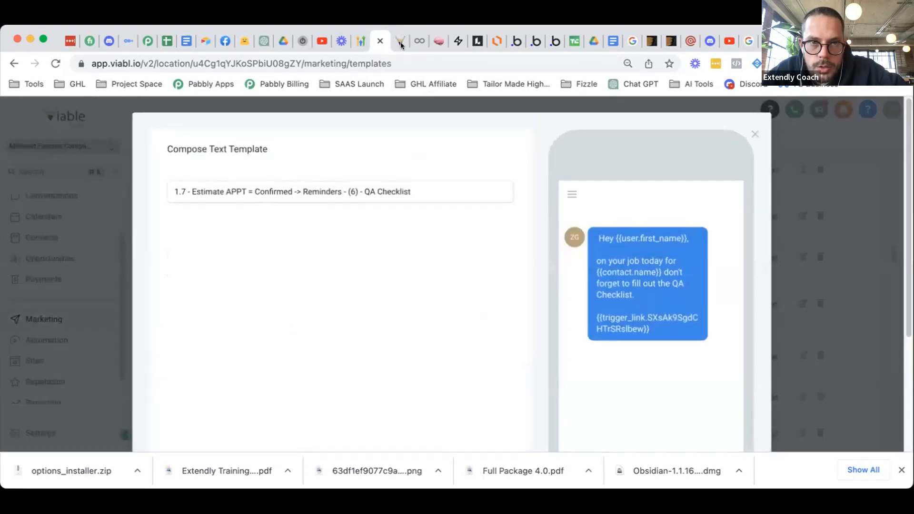
- Change the template name's step number from (6) to (1.5)
{"action": "left_click", "coordinate": [399, 42]}
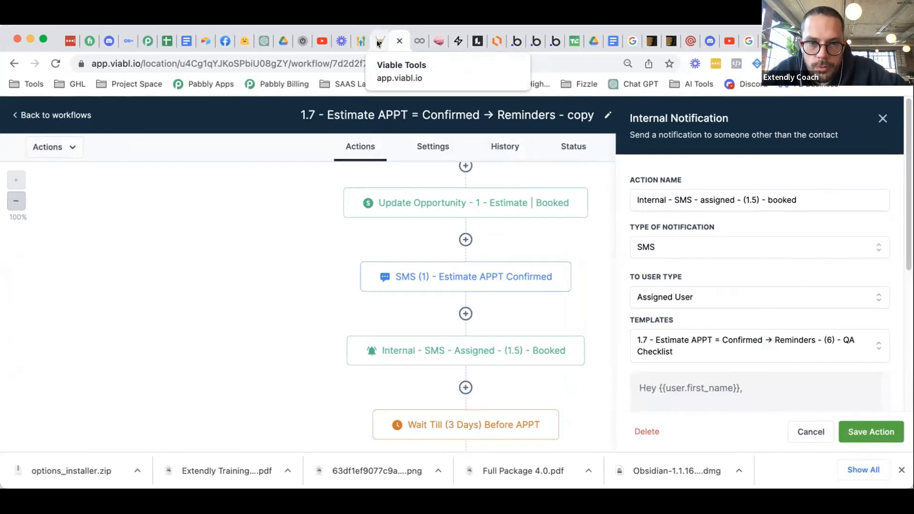
{"action": "left_click", "coordinate": [379, 42]}
{"action": "left_click", "coordinate": [354, 191]}
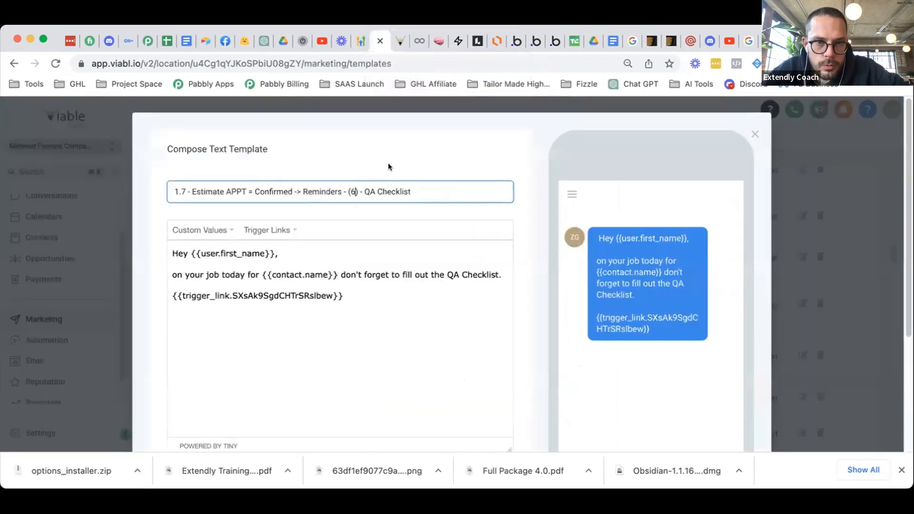
{"action": "key", "text": "BackSpace"}
{"action": "type", "text": "1.5"}
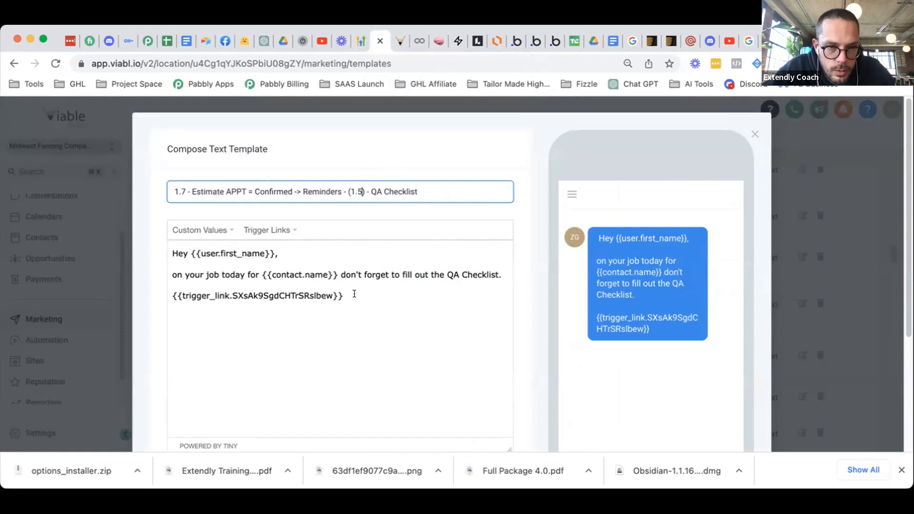
- Replace the body after the greeting with 'this contact just booked an estimate.' and save the template
{"action": "left_click_drag", "start_coordinate": [354, 296], "coordinate": [170, 276]}
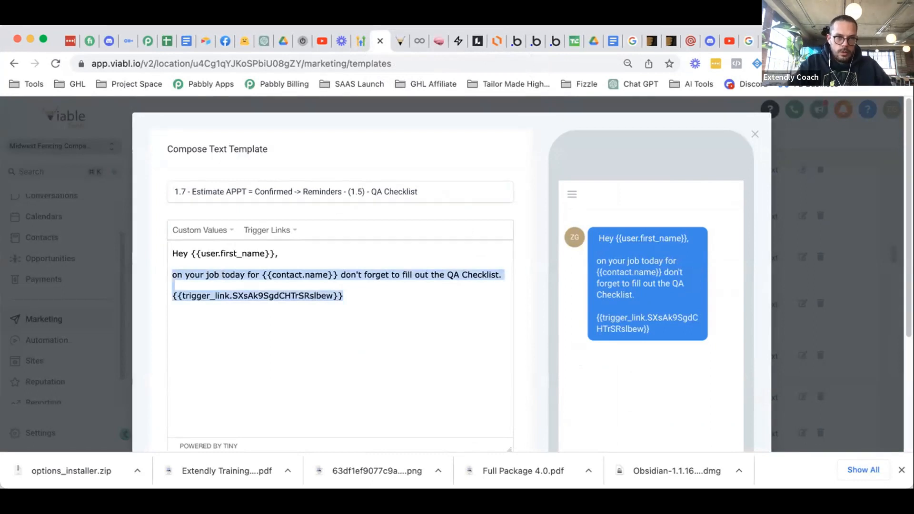
{"action": "key", "text": "BackSpace"}
{"action": "key", "text": "BackSpace"}
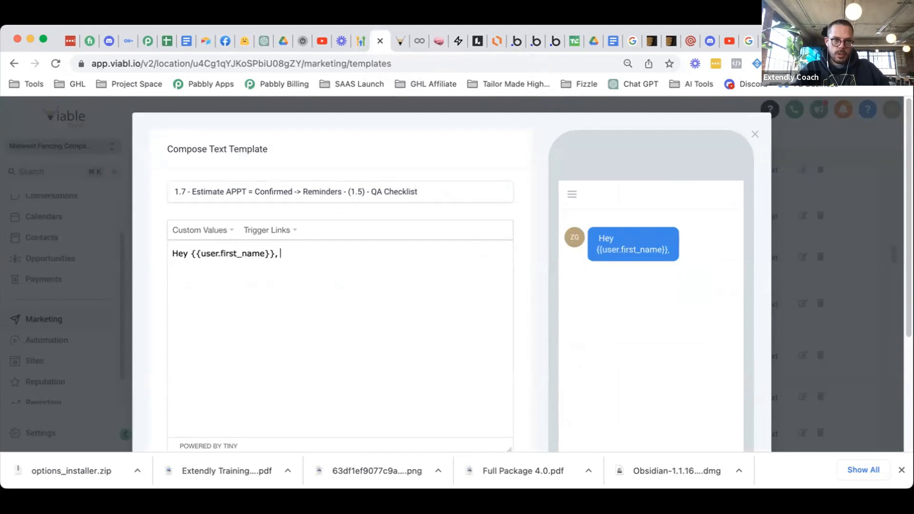
{"action": "type", "text": "this contact "}
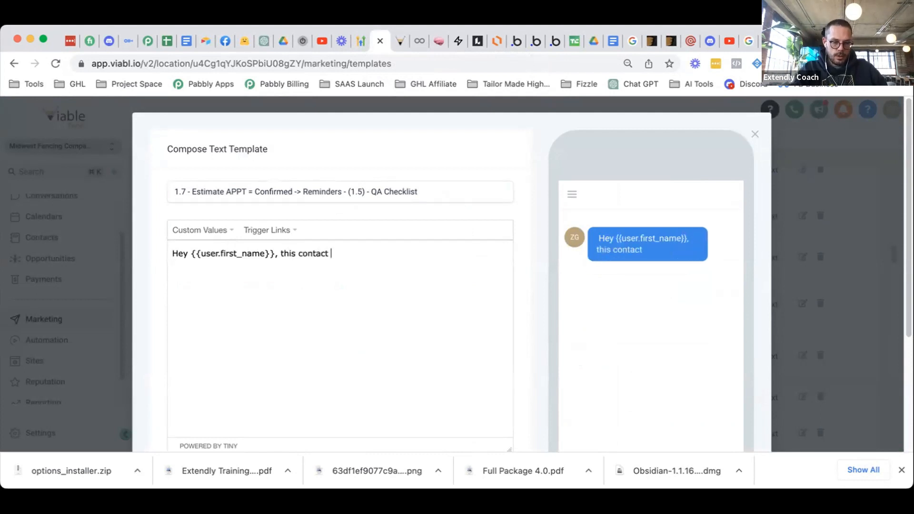
{"action": "type", "text": "just booked an e"}
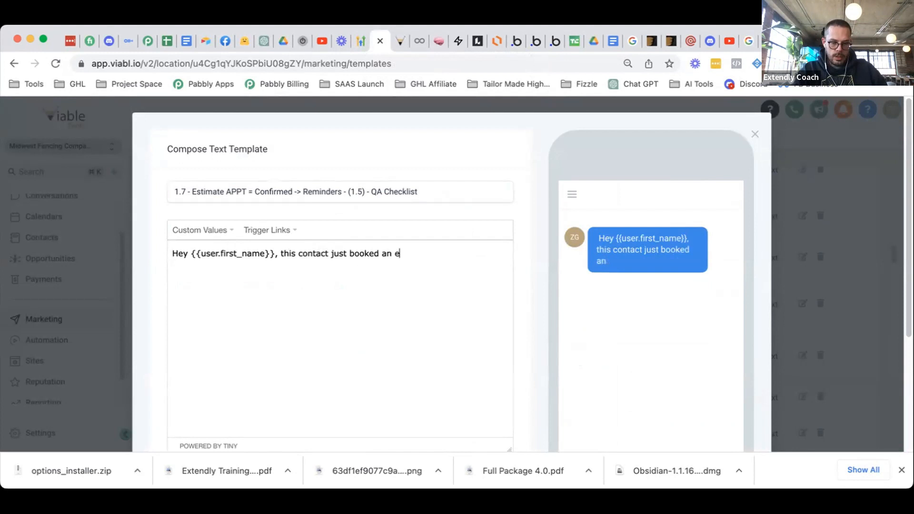
{"action": "type", "text": "stimate."}
{"action": "key", "text": "Return"}
{"action": "key", "text": "BackSpace"}
{"action": "scroll", "coordinate": [430, 282], "scroll_direction": "down", "scroll_amount": 5}
{"action": "left_click", "coordinate": [494, 360]}
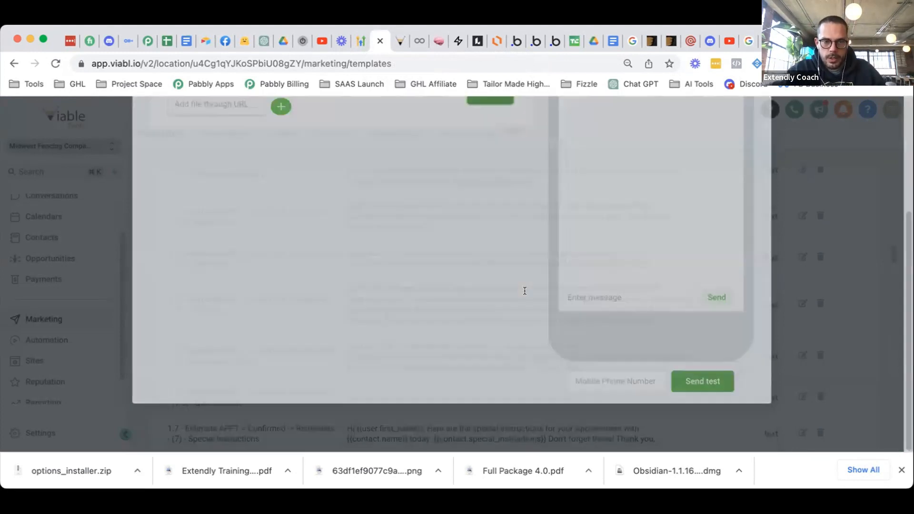
- Duplicate the browser tab and go to Settings > Custom Fields in the new tab
{"action": "right_click", "coordinate": [379, 50]}
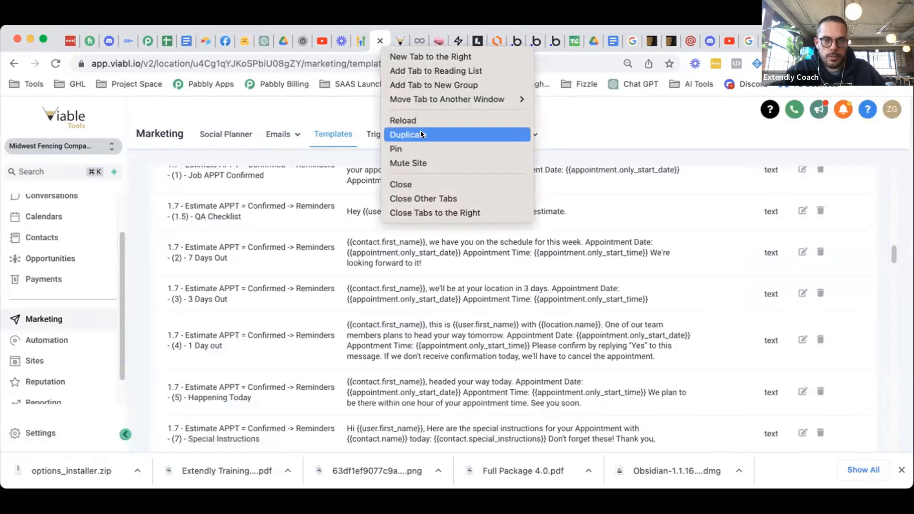
{"action": "left_click", "coordinate": [421, 133]}
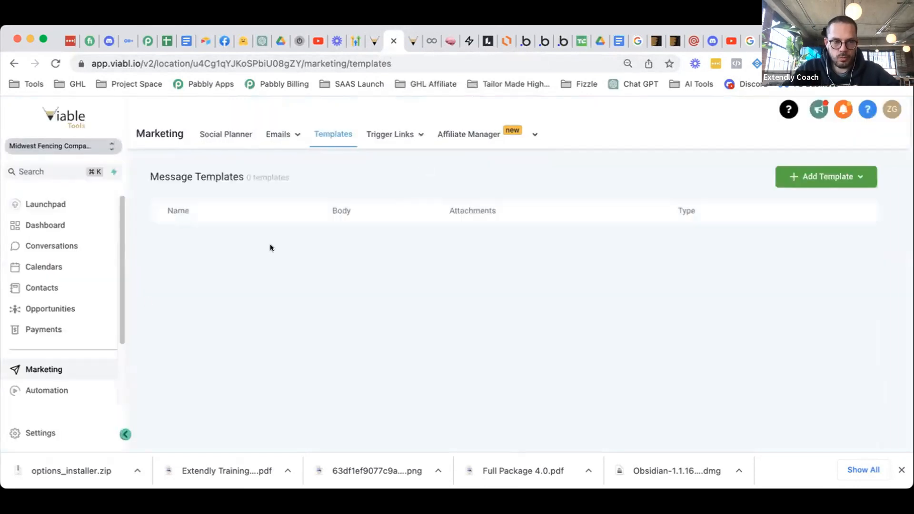
{"action": "left_click", "coordinate": [47, 432]}
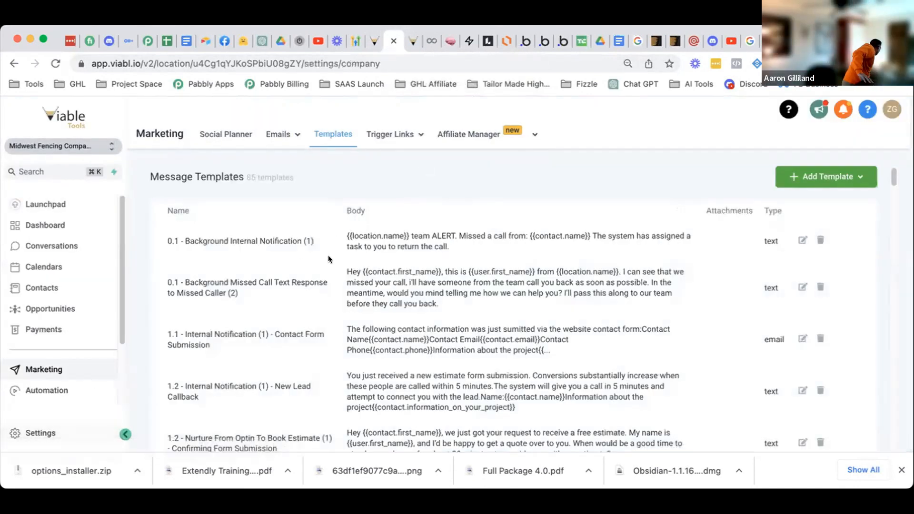
{"action": "scroll", "coordinate": [41, 333], "scroll_direction": "down", "scroll_amount": 3}
{"action": "left_click", "coordinate": [36, 393]}
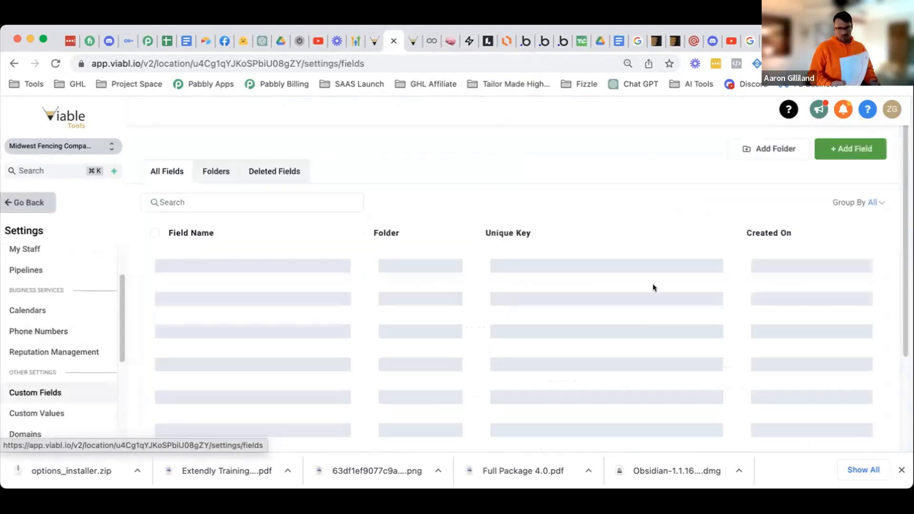
- Create a Multi Line contact field 'Job Considerations' in the Additional Info group and save it
{"action": "left_click", "coordinate": [854, 151]}
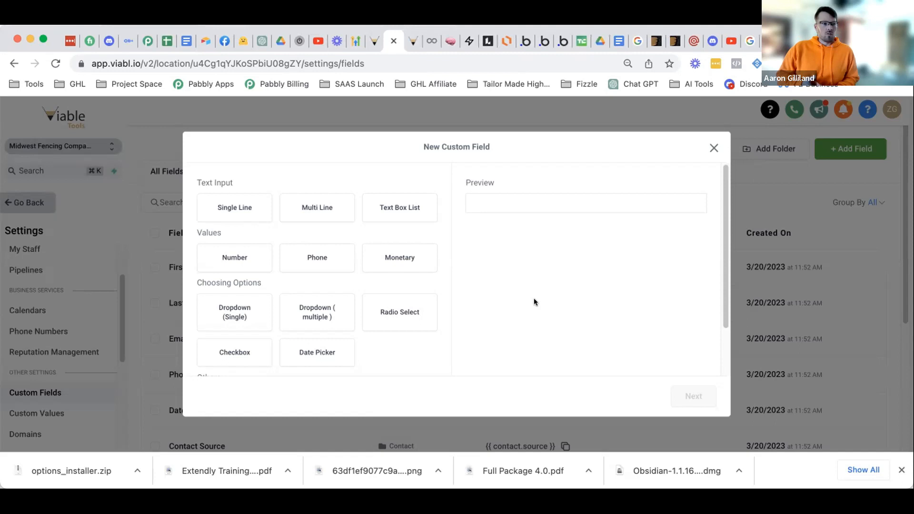
{"action": "scroll", "coordinate": [400, 302], "scroll_direction": "down", "scroll_amount": 2}
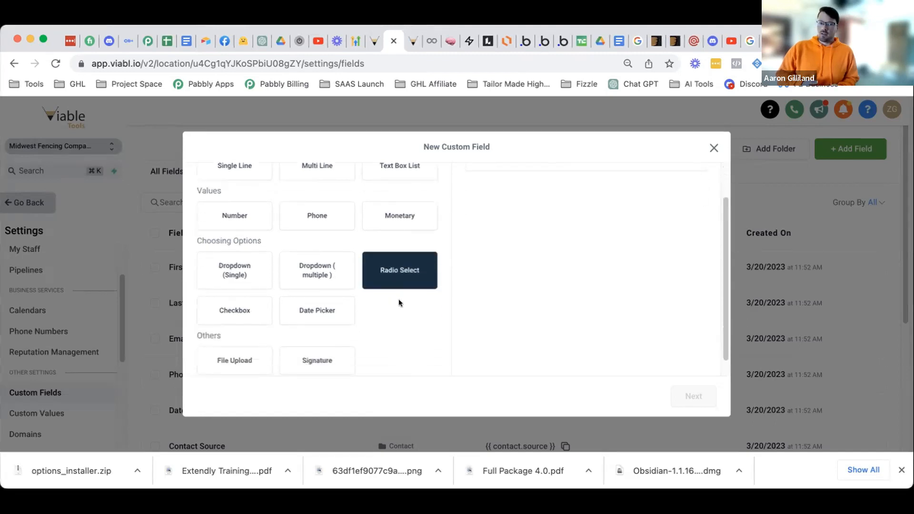
{"action": "scroll", "coordinate": [390, 309], "scroll_direction": "up", "scroll_amount": 3}
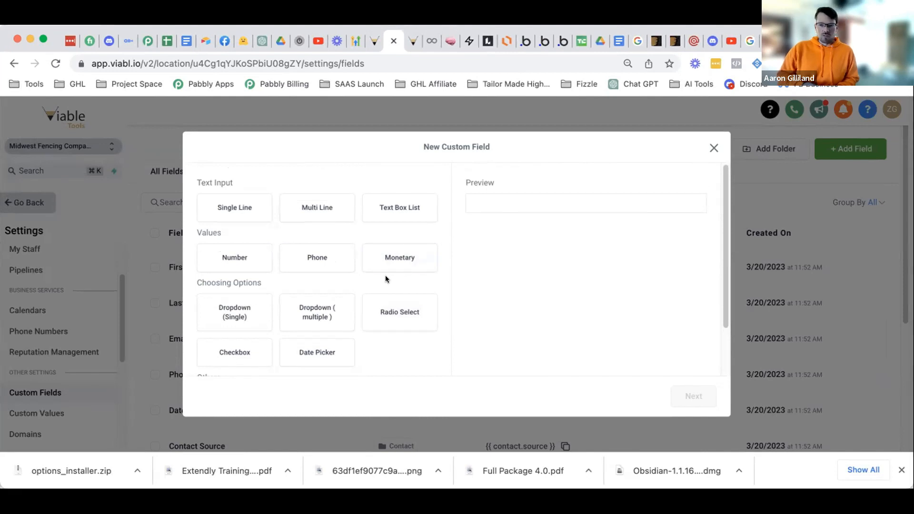
{"action": "left_click", "coordinate": [333, 205]}
{"action": "left_click", "coordinate": [694, 397]}
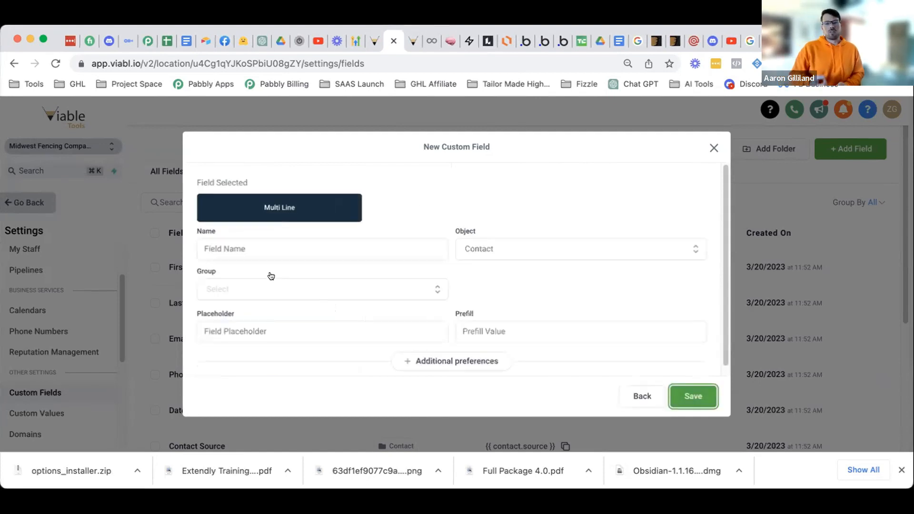
{"action": "left_click", "coordinate": [270, 290]}
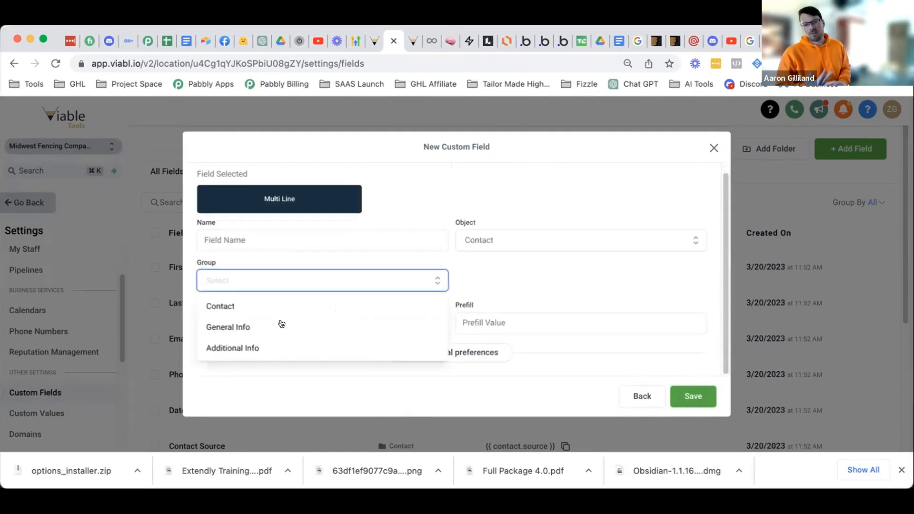
{"action": "left_click", "coordinate": [284, 347]}
{"action": "left_click", "coordinate": [266, 235]}
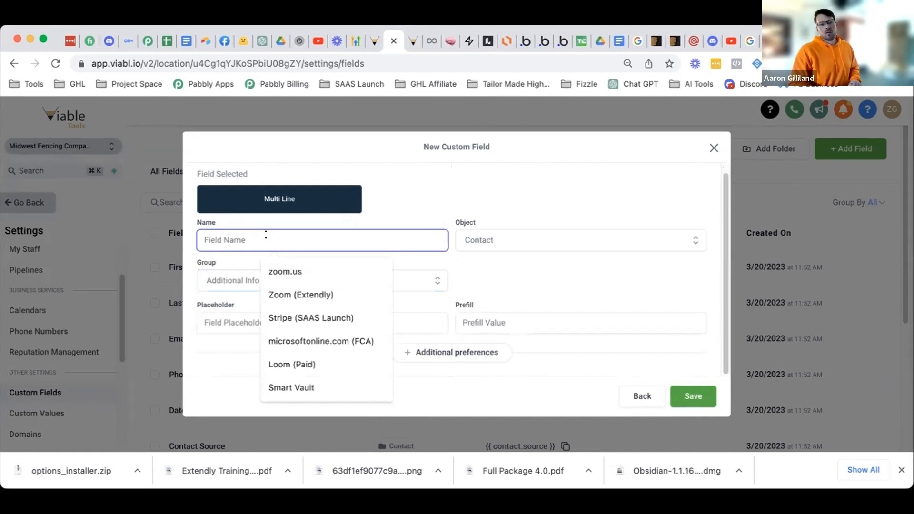
{"action": "type", "text": "Job Con"}
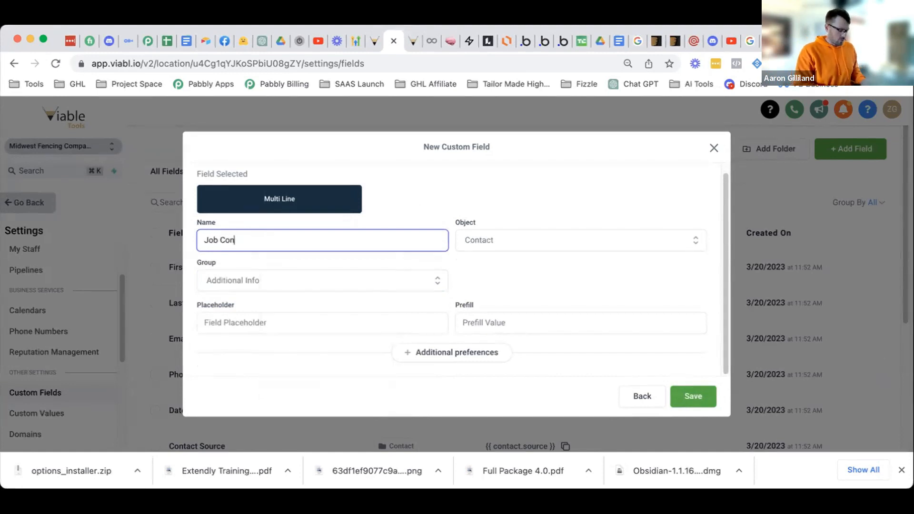
{"action": "type", "text": "siderations"}
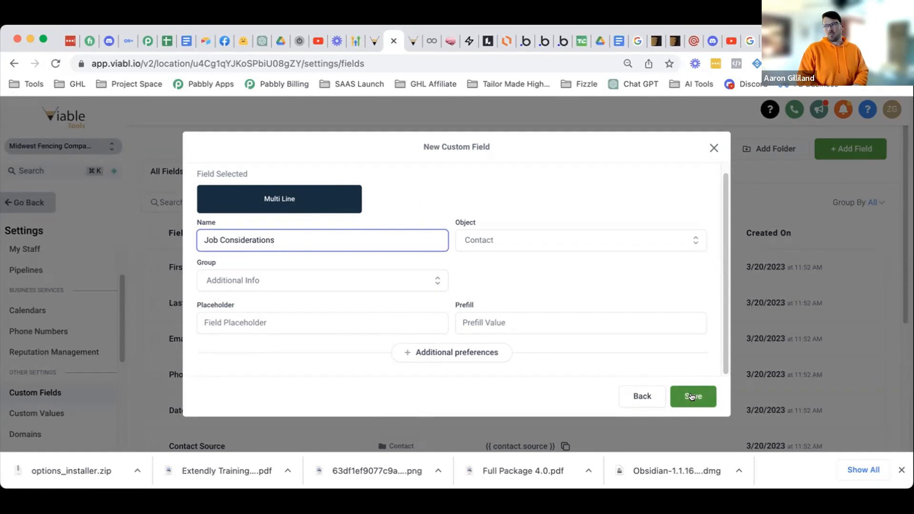
{"action": "left_click", "coordinate": [692, 397]}
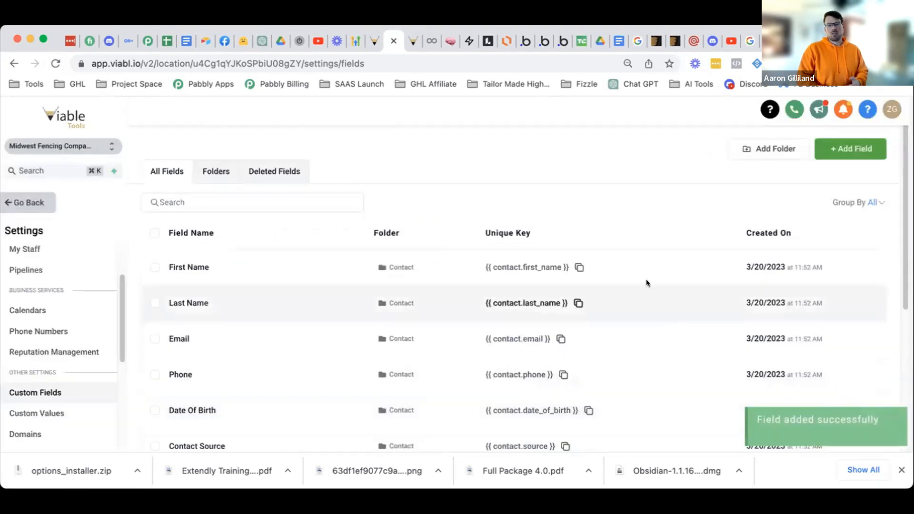
- Leave settings, go to Sites and open Forms > Builder to start a new Form 2
{"action": "left_click", "coordinate": [31, 204]}
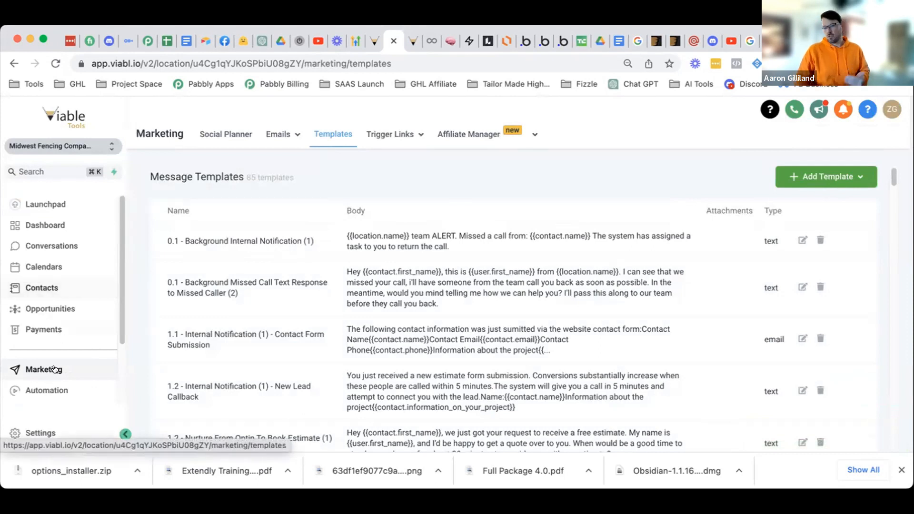
{"action": "scroll", "coordinate": [42, 375], "scroll_direction": "down", "scroll_amount": 1}
{"action": "scroll", "coordinate": [42, 375], "scroll_direction": "down", "scroll_amount": 3}
{"action": "left_click", "coordinate": [34, 331]}
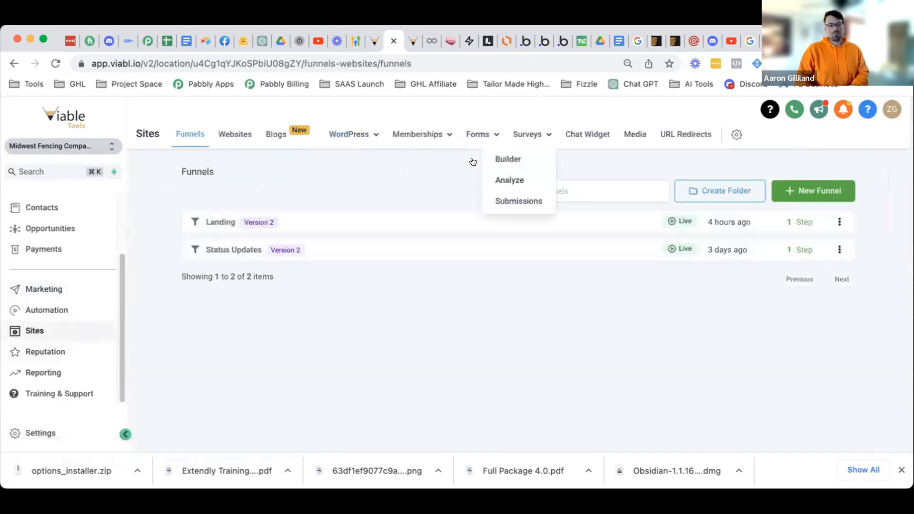
{"action": "left_click", "coordinate": [460, 157]}
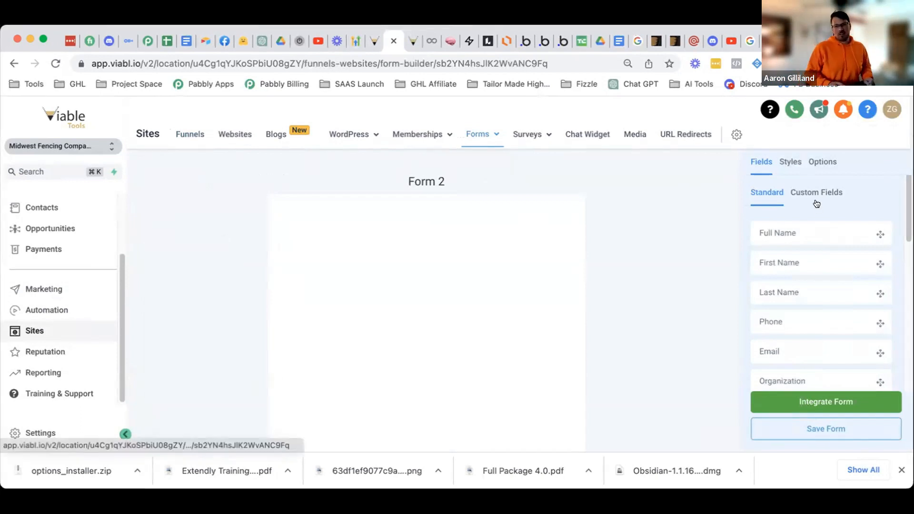
- Replace the name 'Form 2' with 'Estimate Requested (Internal)' in Options and save the form
{"action": "left_click", "coordinate": [810, 222]}
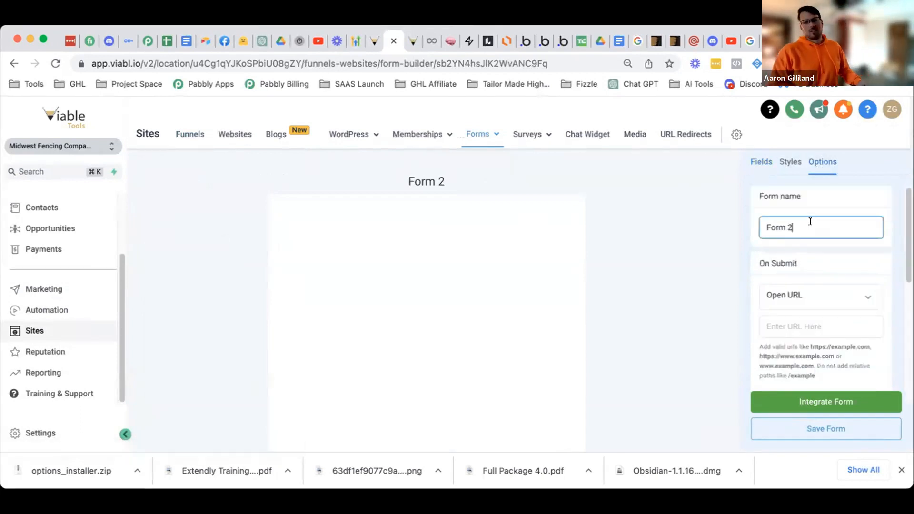
{"action": "key", "text": "super+a"}
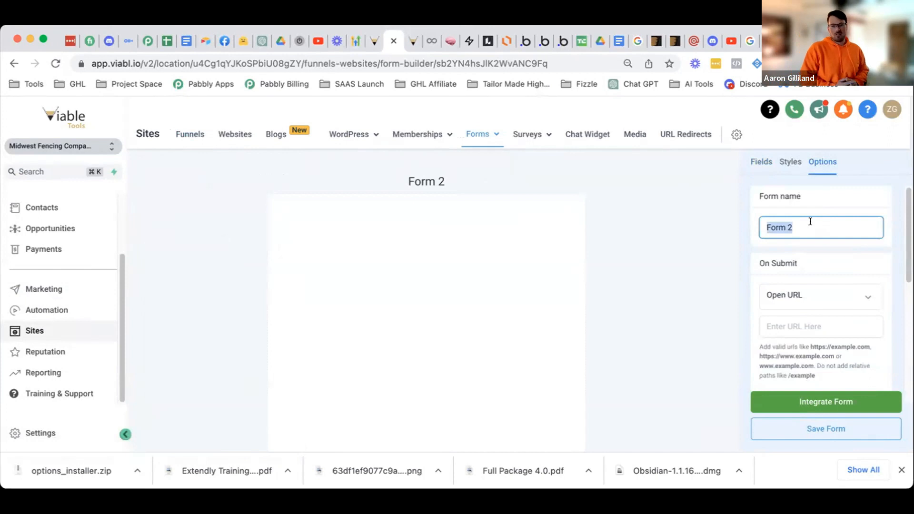
{"action": "type", "text": "Estimate Requested (Internal)"}
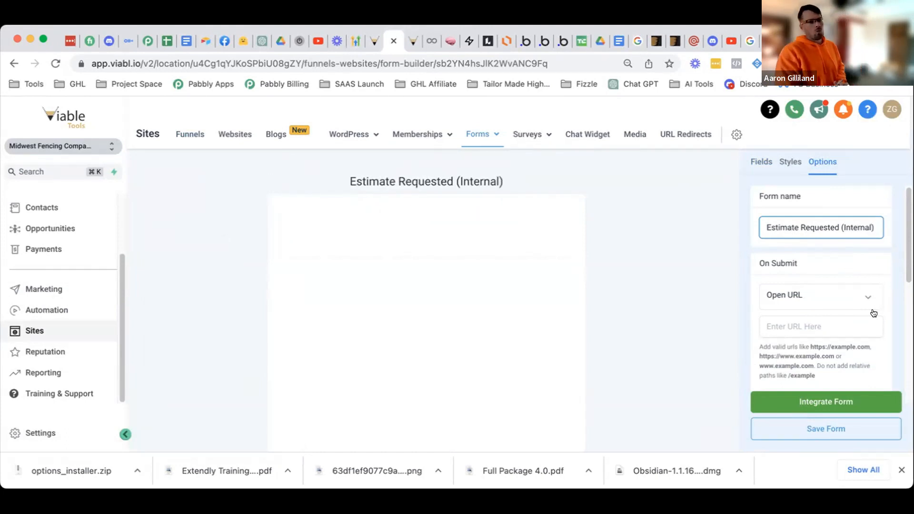
{"action": "left_click", "coordinate": [833, 429]}
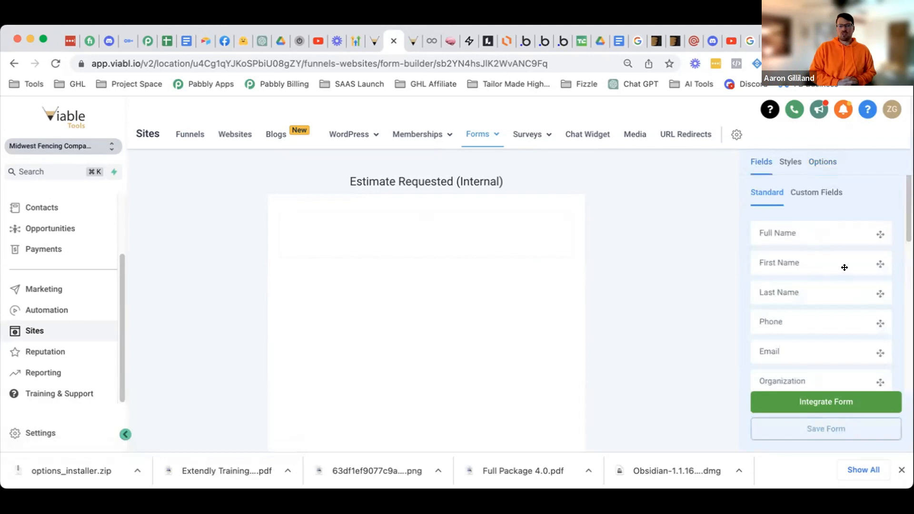
- Add First Name, Last Name, Email and Phone contact fields to the form
{"action": "left_click", "coordinate": [844, 268]}
{"action": "left_click_drag", "start_coordinate": [829, 290], "coordinate": [555, 300]}
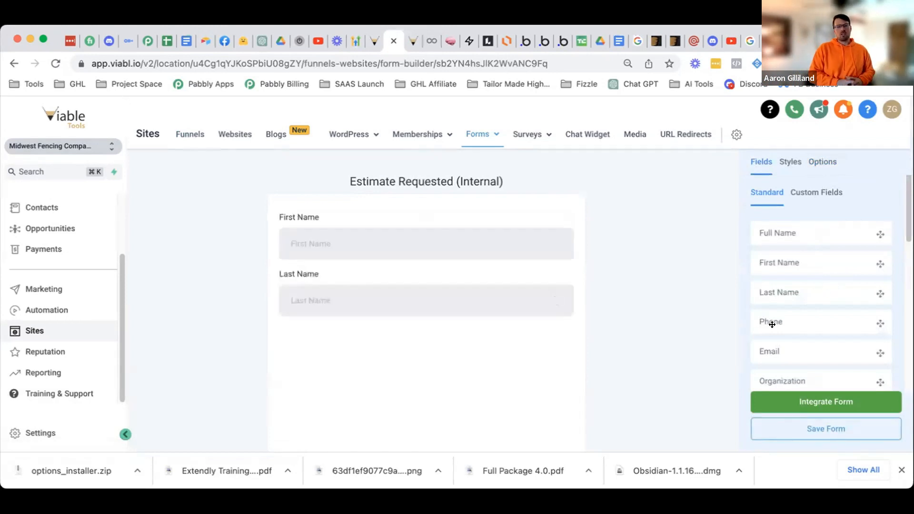
{"action": "left_click_drag", "start_coordinate": [803, 349], "coordinate": [530, 350]}
{"action": "left_click_drag", "start_coordinate": [792, 334], "coordinate": [421, 394]}
- Drag Address, City, State and Postal code fields in beneath Phone
{"action": "scroll", "coordinate": [456, 353], "scroll_direction": "down", "scroll_amount": 2}
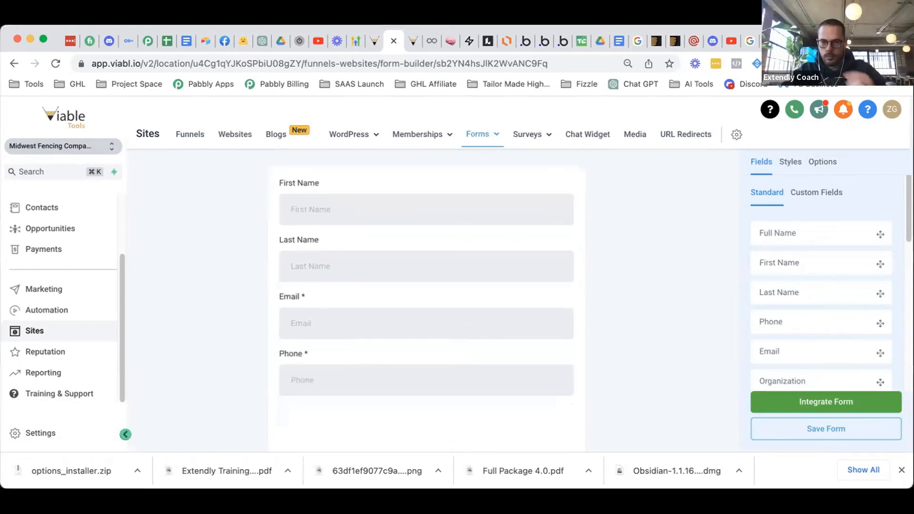
{"action": "scroll", "coordinate": [834, 330], "scroll_direction": "down", "scroll_amount": 3}
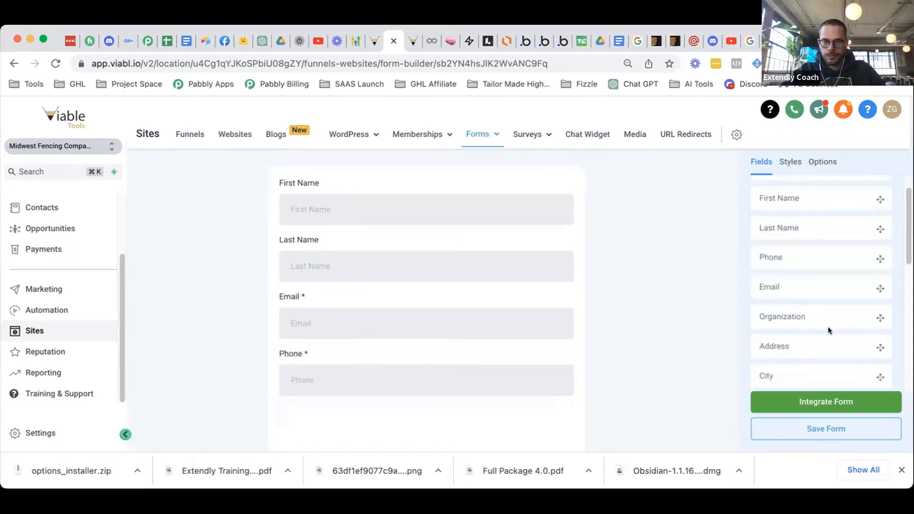
{"action": "left_click_drag", "start_coordinate": [581, 397], "coordinate": [581, 400]}
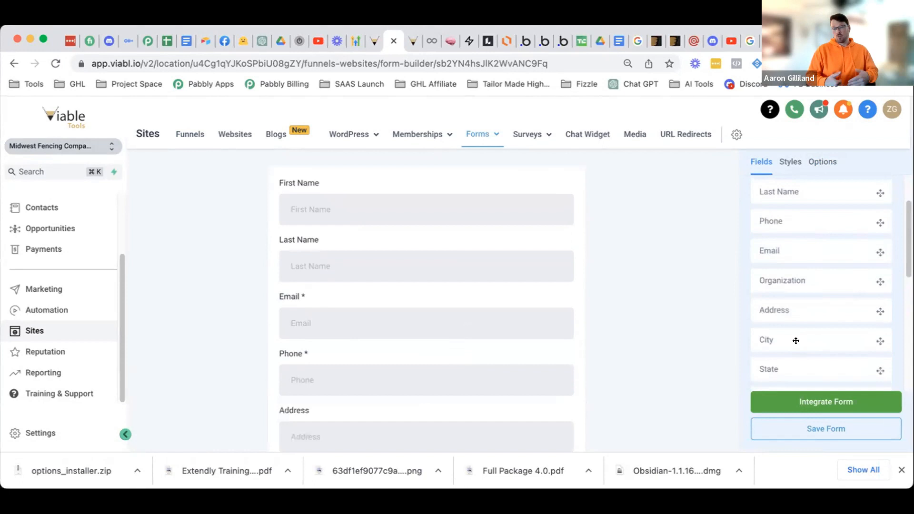
{"action": "scroll", "coordinate": [447, 376], "scroll_direction": "down", "scroll_amount": 3}
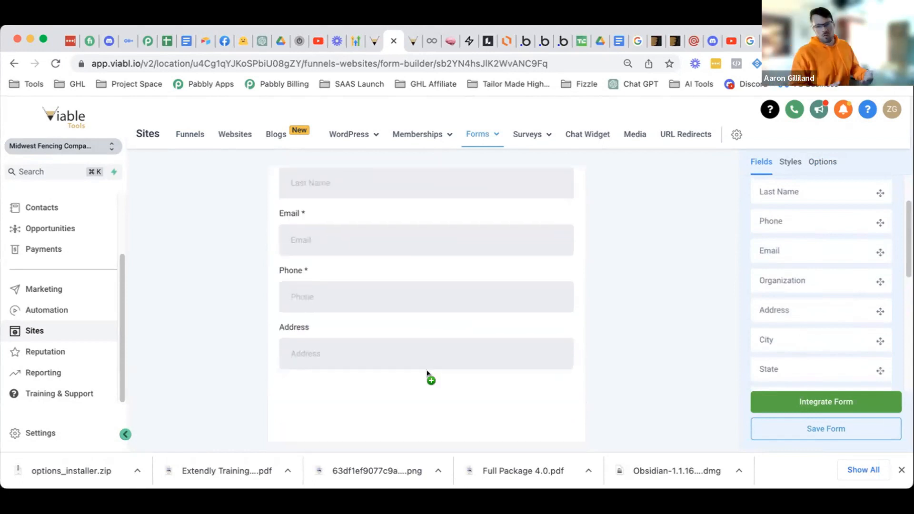
{"action": "left_click_drag", "start_coordinate": [649, 373], "coordinate": [649, 373]}
{"action": "scroll", "coordinate": [466, 381], "scroll_direction": "down", "scroll_amount": 2}
{"action": "left_click_drag", "start_coordinate": [794, 363], "coordinate": [476, 387]}
{"action": "scroll", "coordinate": [470, 367], "scroll_direction": "down", "scroll_amount": 2}
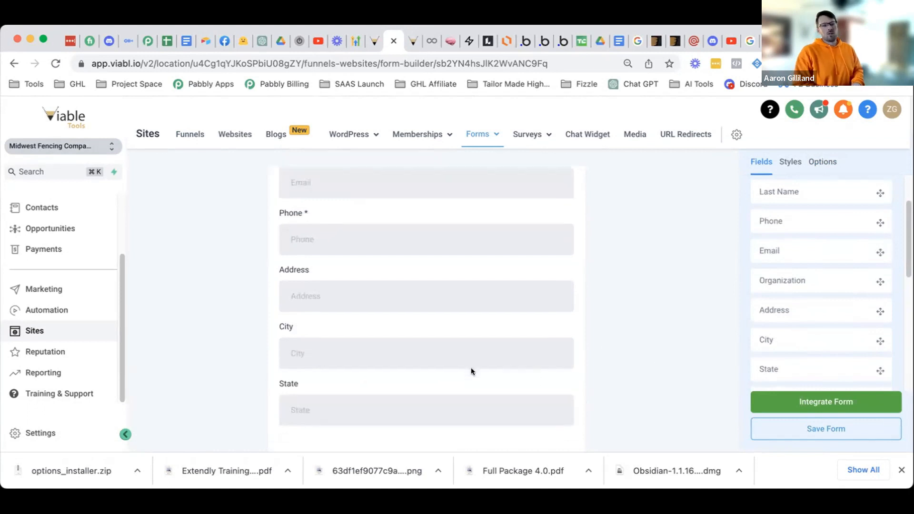
{"action": "scroll", "coordinate": [828, 345], "scroll_direction": "down", "scroll_amount": 3}
{"action": "left_click_drag", "start_coordinate": [816, 334], "coordinate": [424, 422]}
{"action": "scroll", "coordinate": [861, 308], "scroll_direction": "down", "scroll_amount": 3}
{"action": "scroll", "coordinate": [858, 308], "scroll_direction": "down", "scroll_amount": 3}
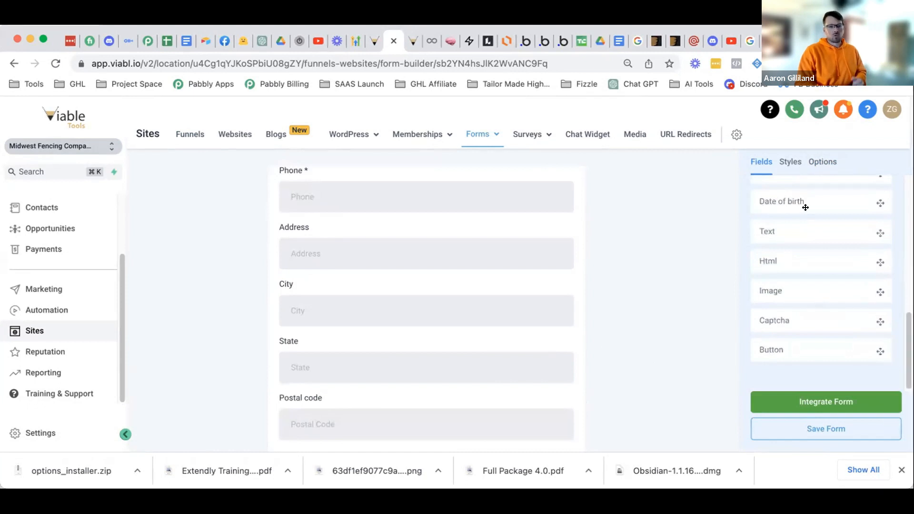
{"action": "scroll", "coordinate": [806, 208], "scroll_direction": "up", "scroll_amount": 10}
- Add the 'Information on your project' custom field below Postal code
{"action": "left_click", "coordinate": [813, 192]}
{"action": "scroll", "coordinate": [832, 291], "scroll_direction": "down", "scroll_amount": 1}
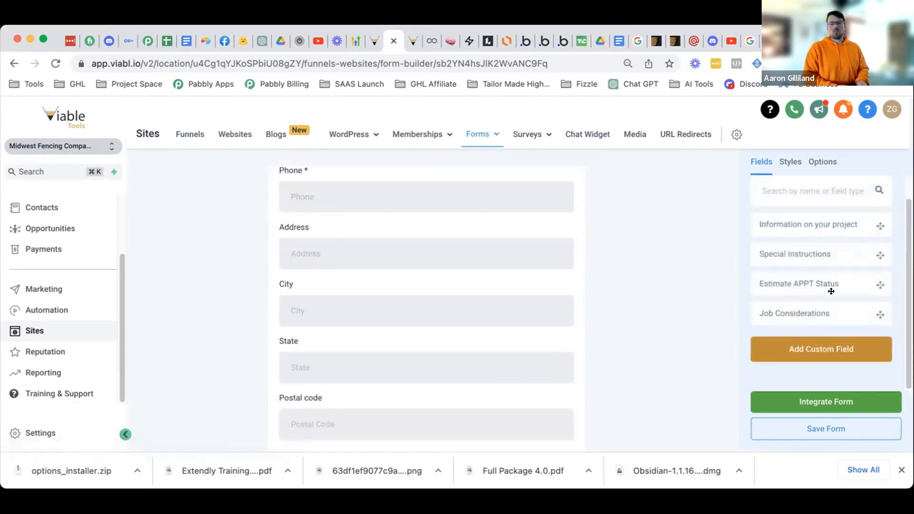
{"action": "scroll", "coordinate": [430, 369], "scroll_direction": "down", "scroll_amount": 2}
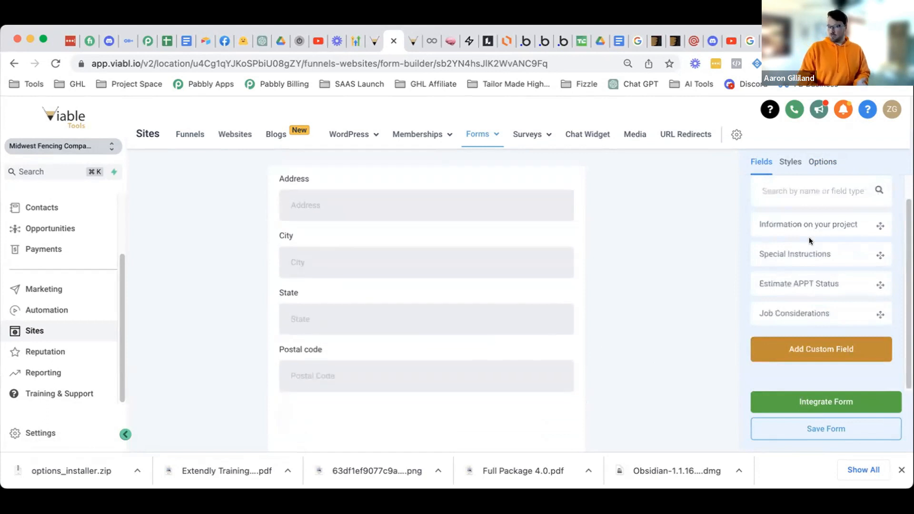
{"action": "left_click_drag", "start_coordinate": [813, 220], "coordinate": [421, 425]}
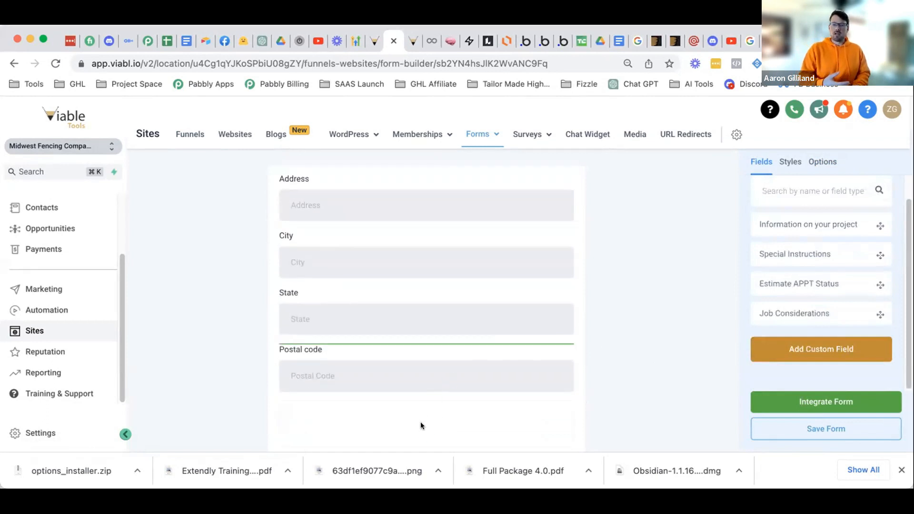
- Rename the custom field to 'Project Information' and make it required
{"action": "left_click", "coordinate": [548, 413]}
{"action": "left_click", "coordinate": [863, 195]}
{"action": "key", "text": "super+a"}
{"action": "type", "text": "P"}
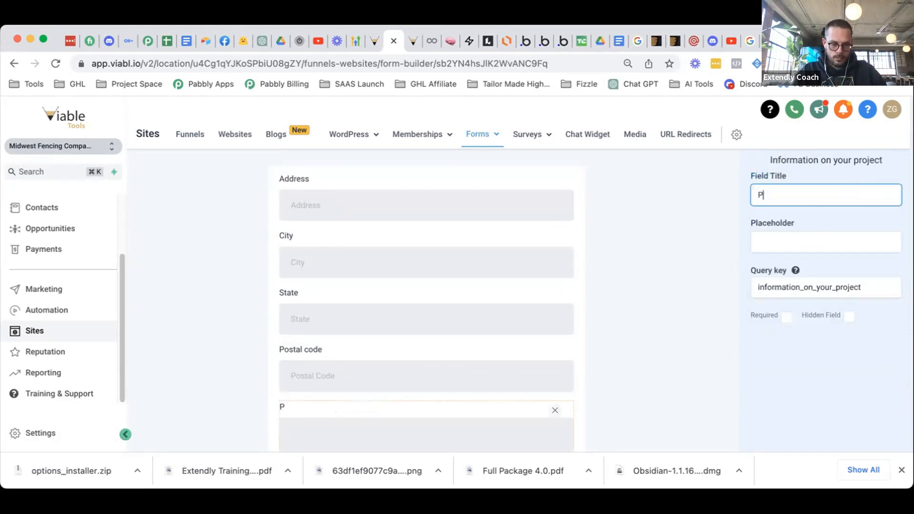
{"action": "type", "text": "roject Information"}
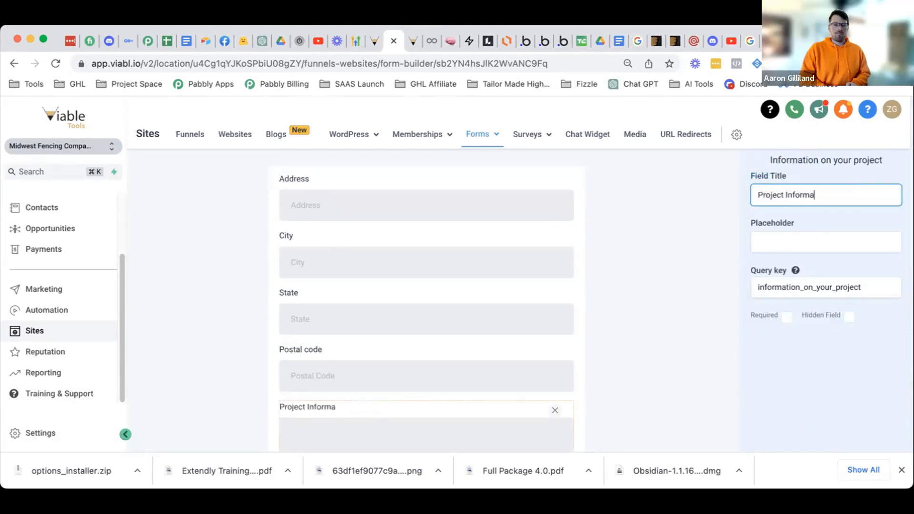
{"action": "left_click", "coordinate": [787, 317]}
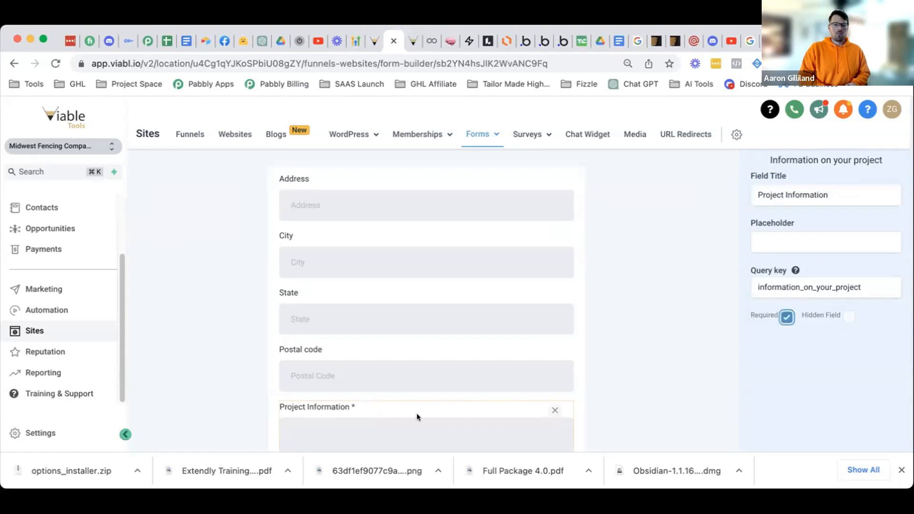
- Add the Job Considerations field below Project Information
{"action": "scroll", "coordinate": [478, 412], "scroll_direction": "down", "scroll_amount": 2}
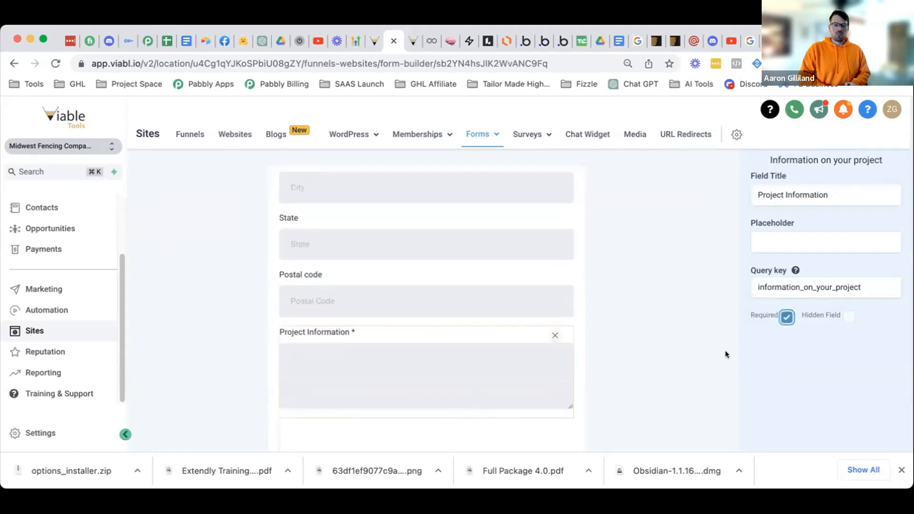
{"action": "left_click", "coordinate": [644, 312]}
{"action": "left_click_drag", "start_coordinate": [794, 313], "coordinate": [429, 423]}
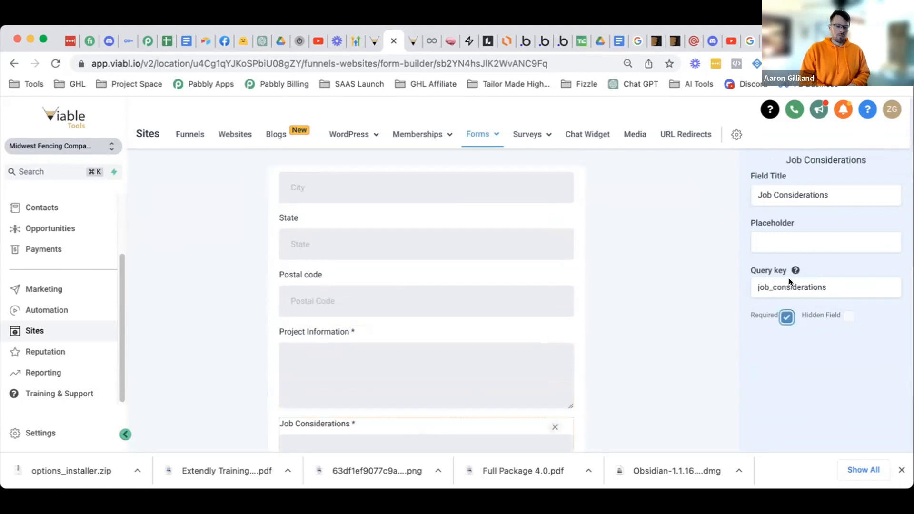
- Mark the Postal code, State, City and Address fields as required
{"action": "left_click", "coordinate": [624, 307]}
{"action": "left_click", "coordinate": [418, 278]}
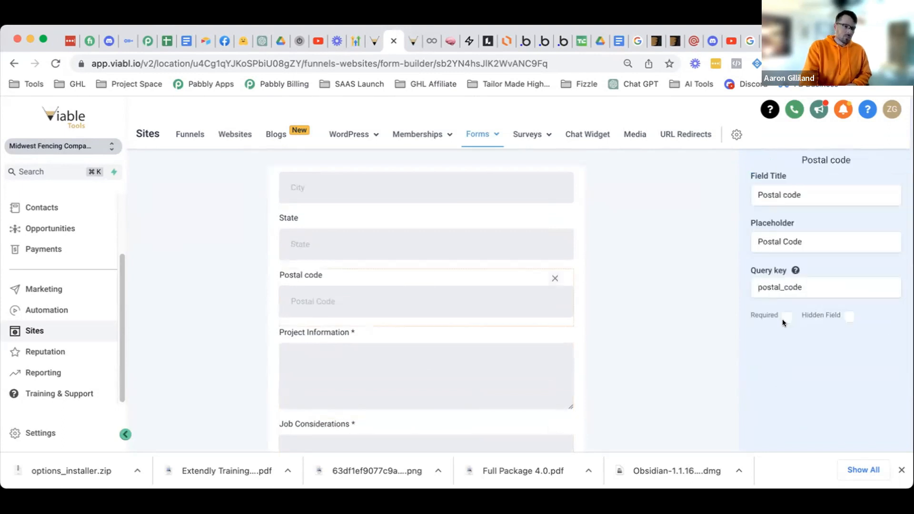
{"action": "left_click", "coordinate": [788, 317]}
{"action": "left_click", "coordinate": [440, 243]}
{"action": "left_click", "coordinate": [788, 317]}
{"action": "scroll", "coordinate": [376, 275], "scroll_direction": "up", "scroll_amount": 5}
{"action": "left_click", "coordinate": [358, 355]}
{"action": "left_click", "coordinate": [788, 317]}
{"action": "left_click", "coordinate": [421, 305]}
{"action": "left_click", "coordinate": [787, 317]}
{"action": "scroll", "coordinate": [488, 298], "scroll_direction": "up", "scroll_amount": 1}
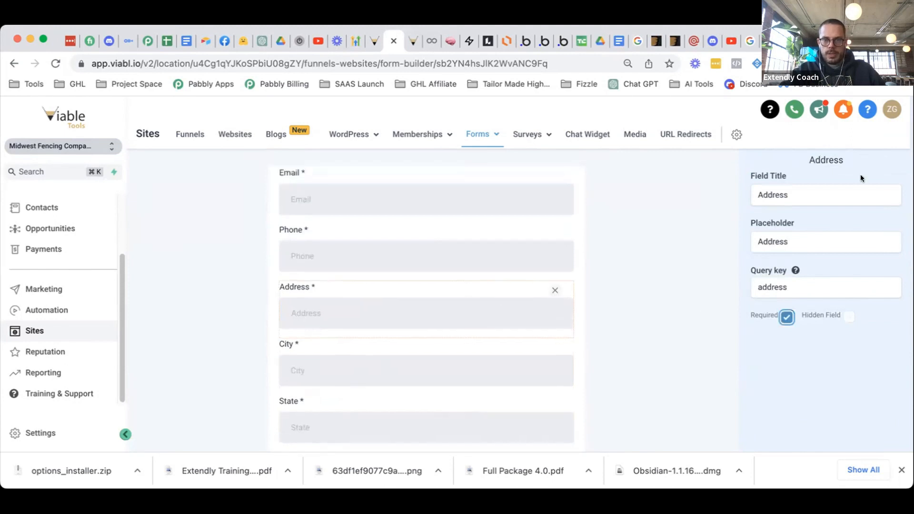
{"action": "left_click", "coordinate": [647, 302]}
- Save the 'Estimate Requested (Internal)' form and review its full field list
{"action": "left_click", "coordinate": [828, 429]}
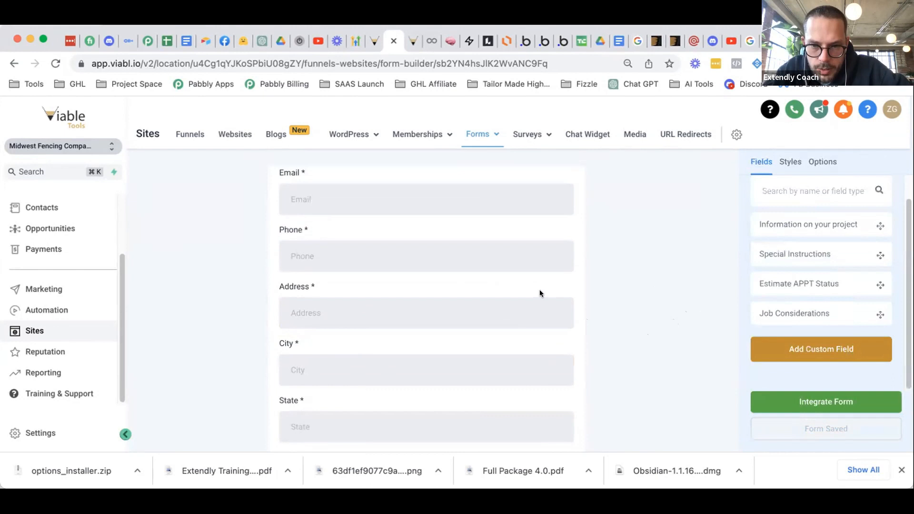
{"action": "scroll", "coordinate": [470, 301], "scroll_direction": "down", "scroll_amount": 5}
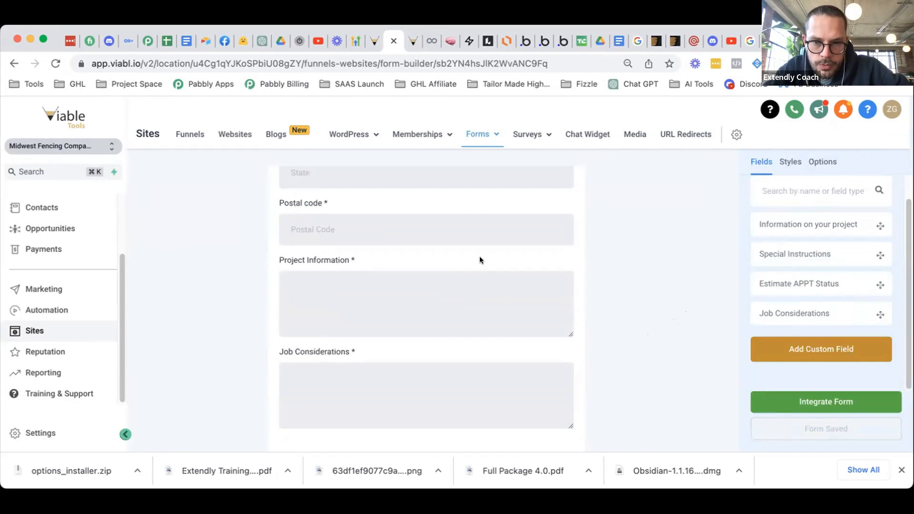
{"action": "scroll", "coordinate": [470, 267], "scroll_direction": "up", "scroll_amount": 1}
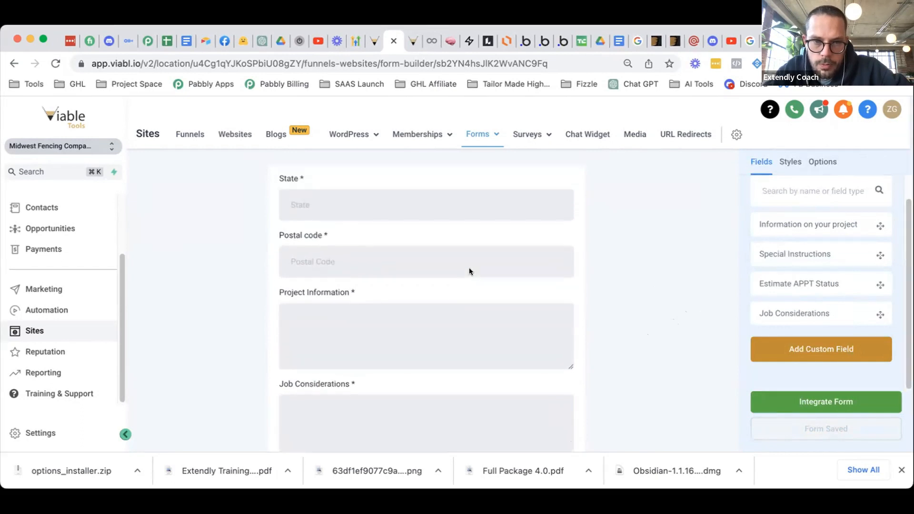
{"action": "scroll", "coordinate": [469, 267], "scroll_direction": "down", "scroll_amount": 2}
{"action": "scroll", "coordinate": [470, 272], "scroll_direction": "down", "scroll_amount": 1}
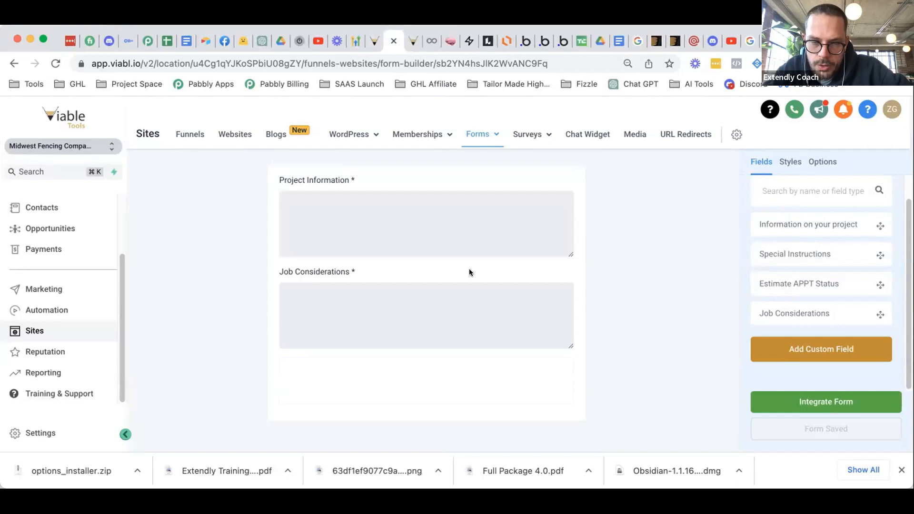
{"action": "scroll", "coordinate": [470, 271], "scroll_direction": "up", "scroll_amount": 1}
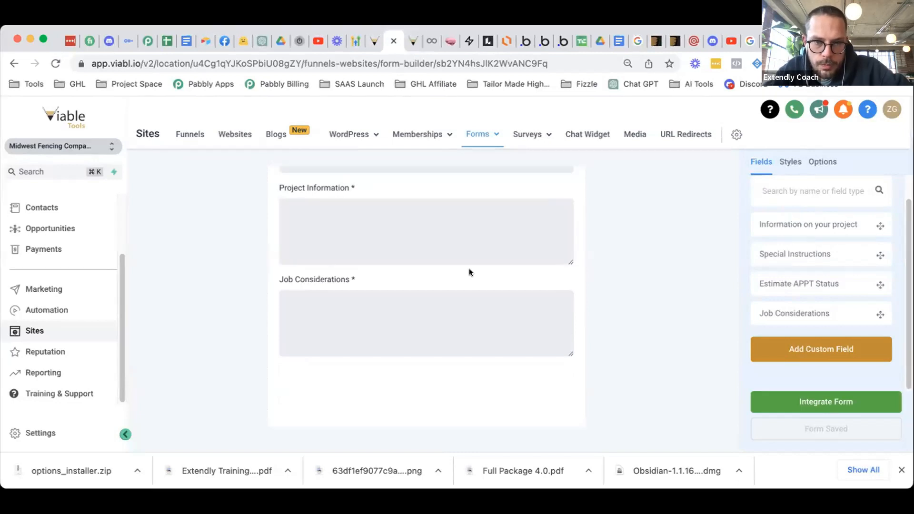
{"action": "scroll", "coordinate": [469, 273], "scroll_direction": "up", "scroll_amount": 2}
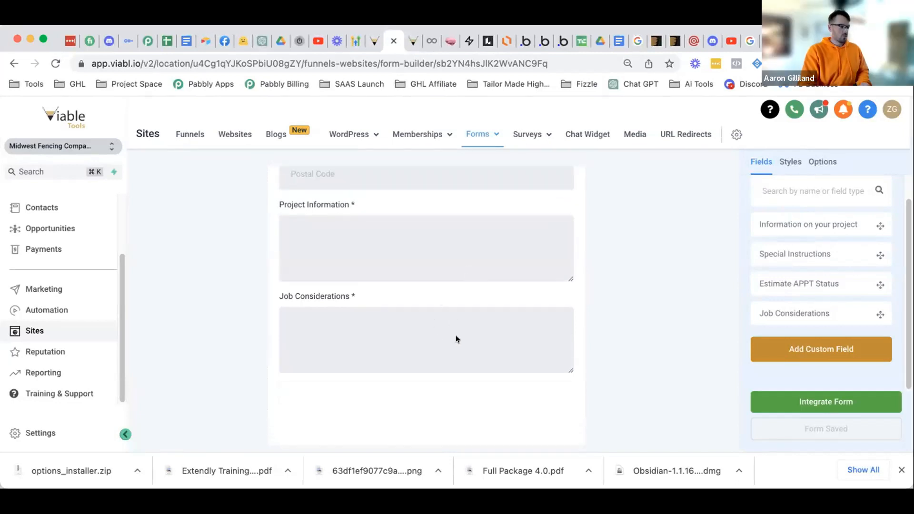
{"action": "scroll", "coordinate": [456, 335], "scroll_direction": "up", "scroll_amount": 10}
{"action": "scroll", "coordinate": [447, 320], "scroll_direction": "up", "scroll_amount": 1}
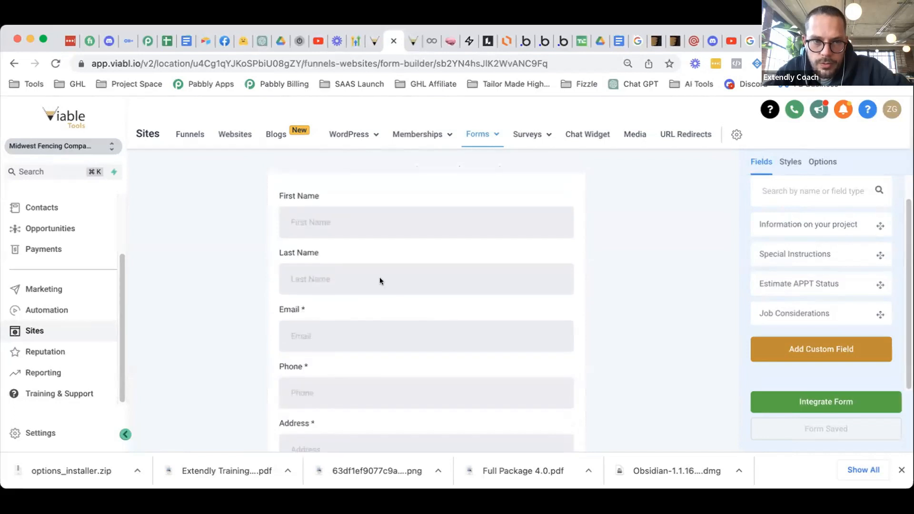
- Mark the First Name and Last Name fields as required
{"action": "left_click", "coordinate": [377, 226]}
{"action": "left_click", "coordinate": [789, 318]}
{"action": "left_click", "coordinate": [378, 285]}
{"action": "left_click", "coordinate": [789, 317]}
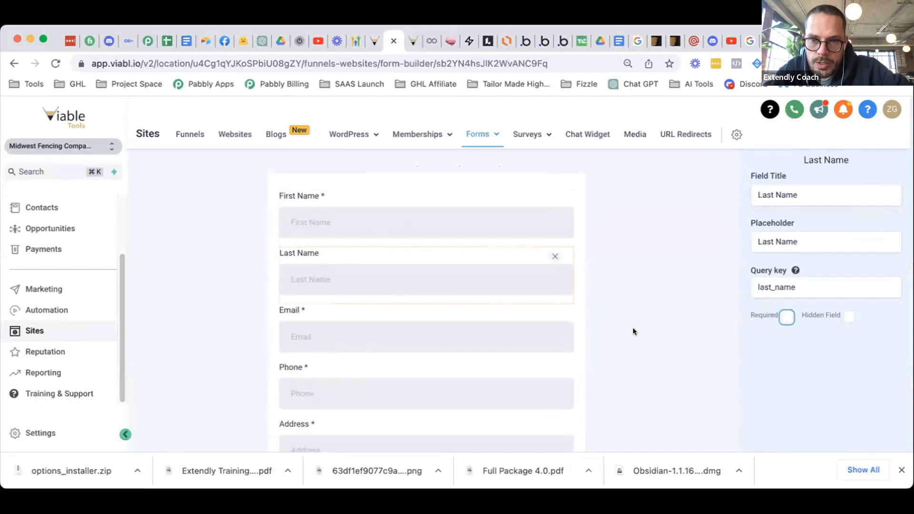
{"action": "left_click", "coordinate": [604, 316]}
- Save the form again and review that every field is required
{"action": "left_click", "coordinate": [828, 428]}
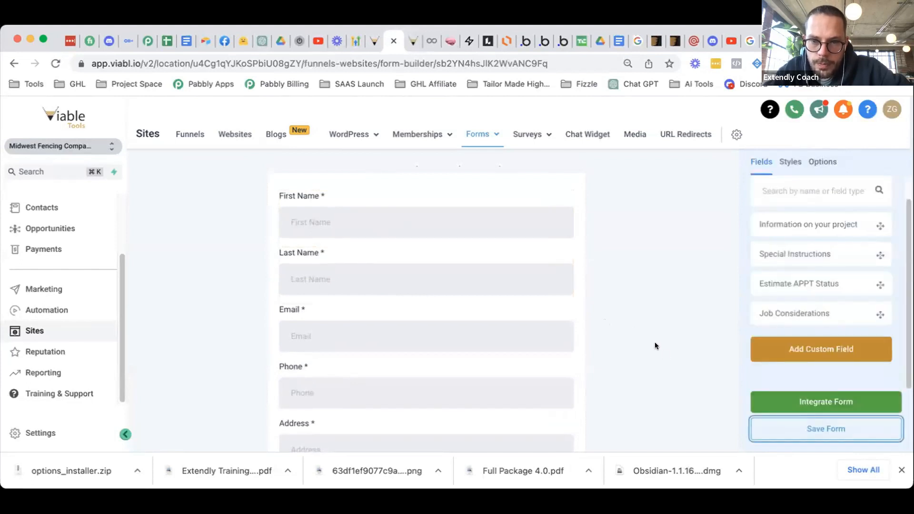
{"action": "scroll", "coordinate": [653, 304], "scroll_direction": "down", "scroll_amount": 3}
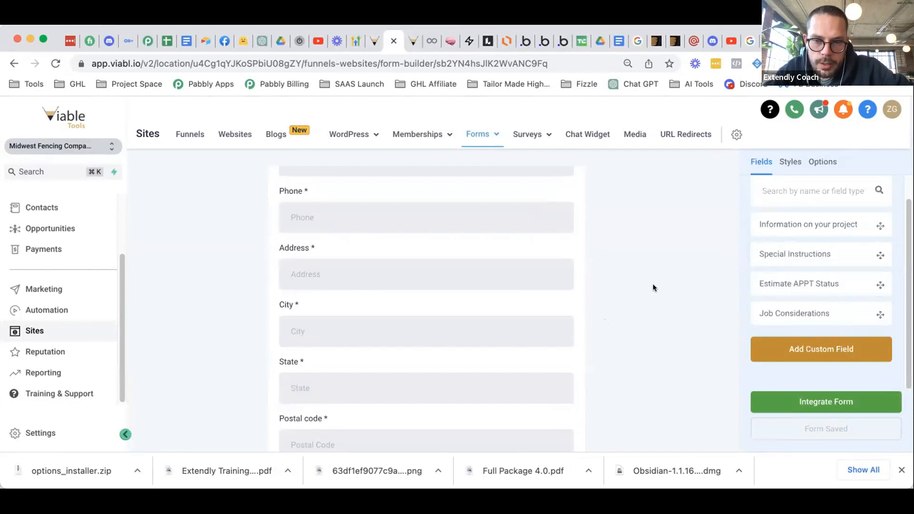
{"action": "scroll", "coordinate": [653, 279], "scroll_direction": "down", "scroll_amount": 5}
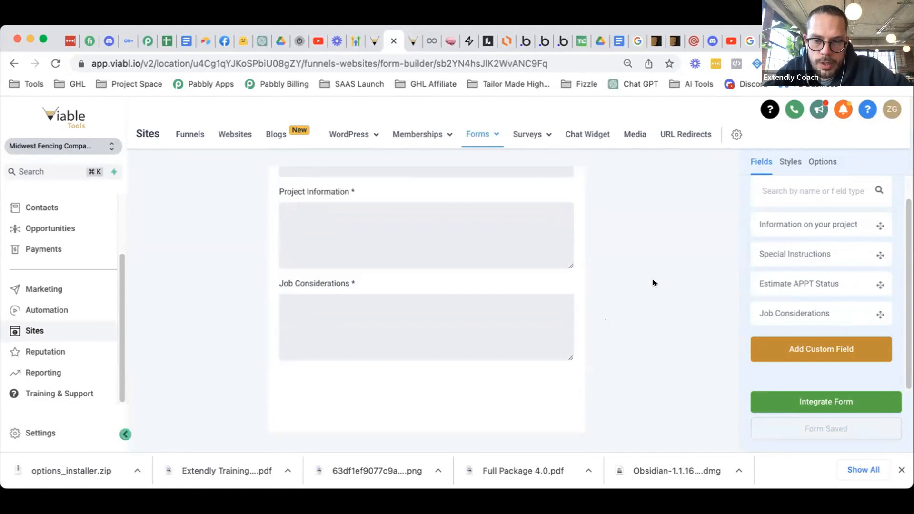
{"action": "scroll", "coordinate": [653, 281], "scroll_direction": "down", "scroll_amount": 1}
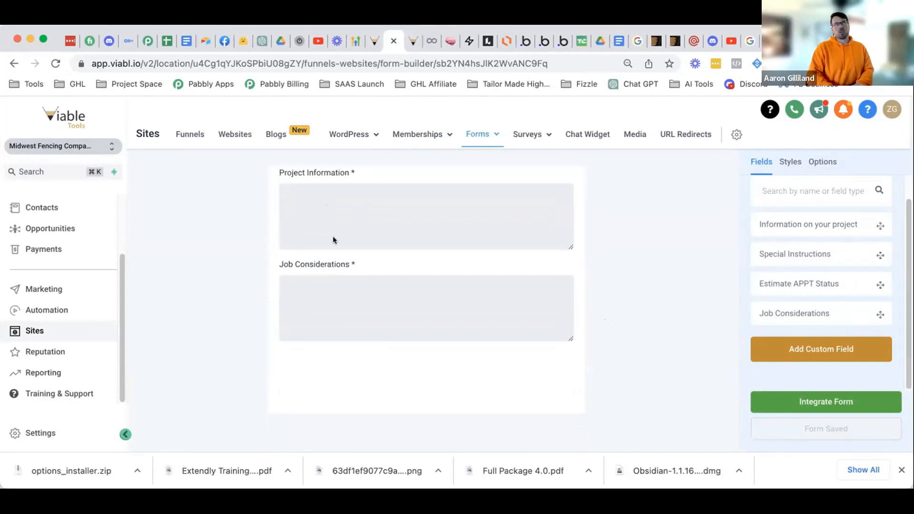
{"action": "scroll", "coordinate": [333, 236], "scroll_direction": "up", "scroll_amount": 3}
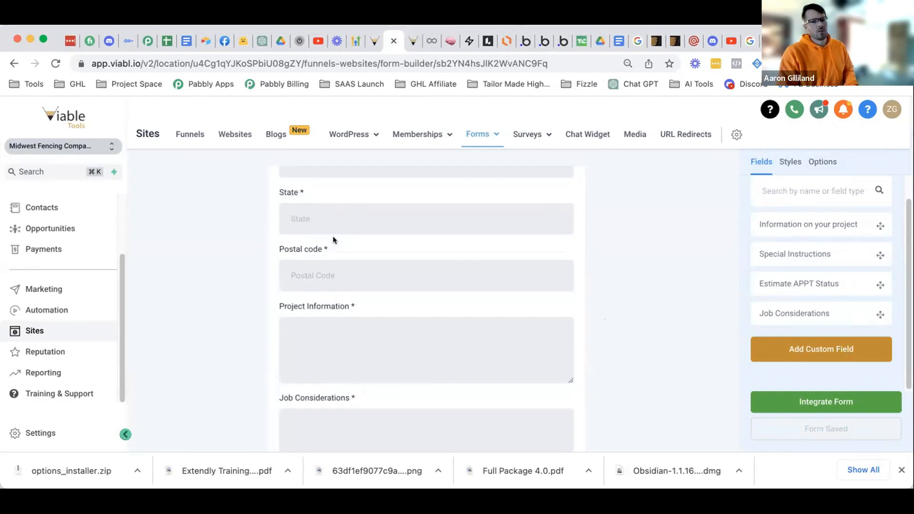
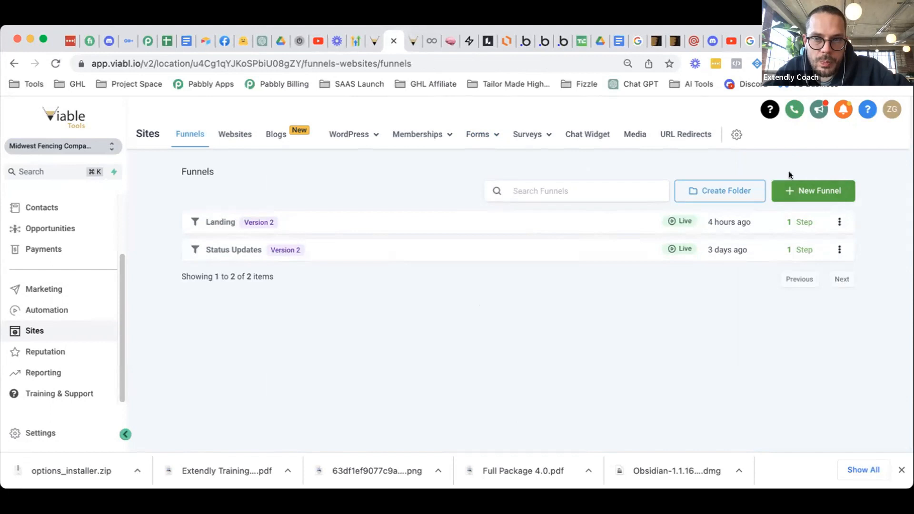
- Abandon creating a new funnel and open the Status Updates funnel instead
{"action": "left_click", "coordinate": [804, 191]}
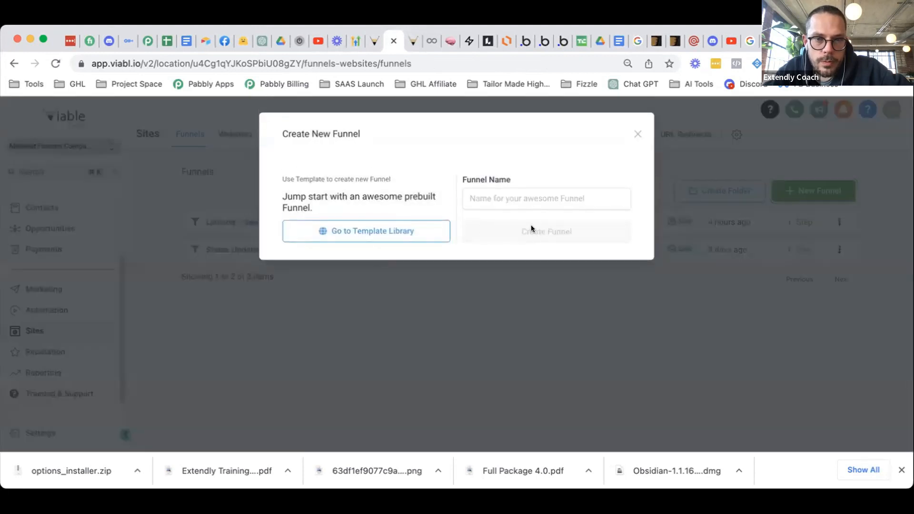
{"action": "left_click", "coordinate": [500, 198]}
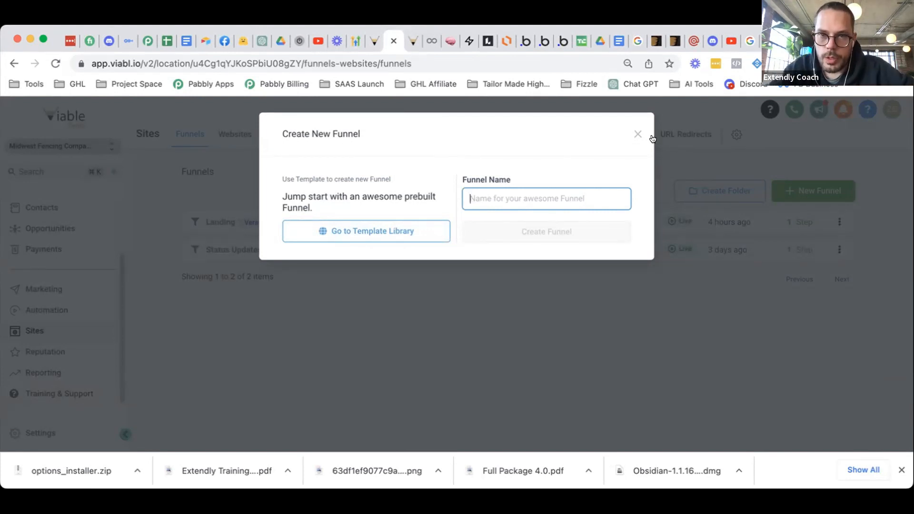
{"action": "left_click", "coordinate": [638, 134]}
{"action": "left_click", "coordinate": [238, 251]}
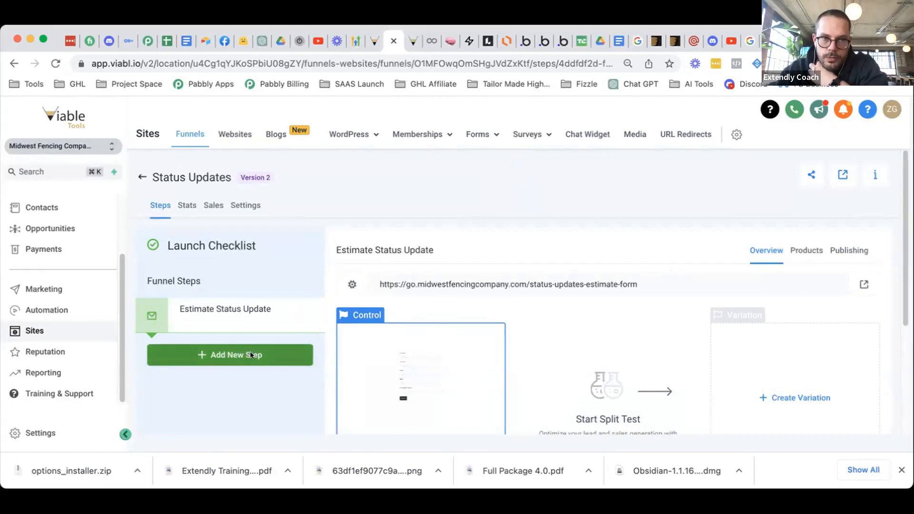
- Add a 'New Estimate' step with an empty path and start its page from scratch
{"action": "left_click", "coordinate": [251, 355]}
{"action": "left_click", "coordinate": [315, 199]}
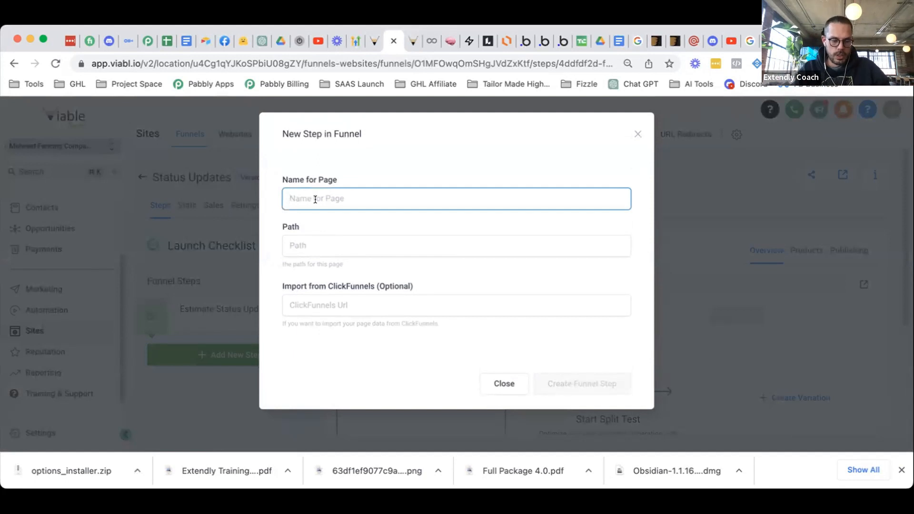
{"action": "type", "text": "New Est"}
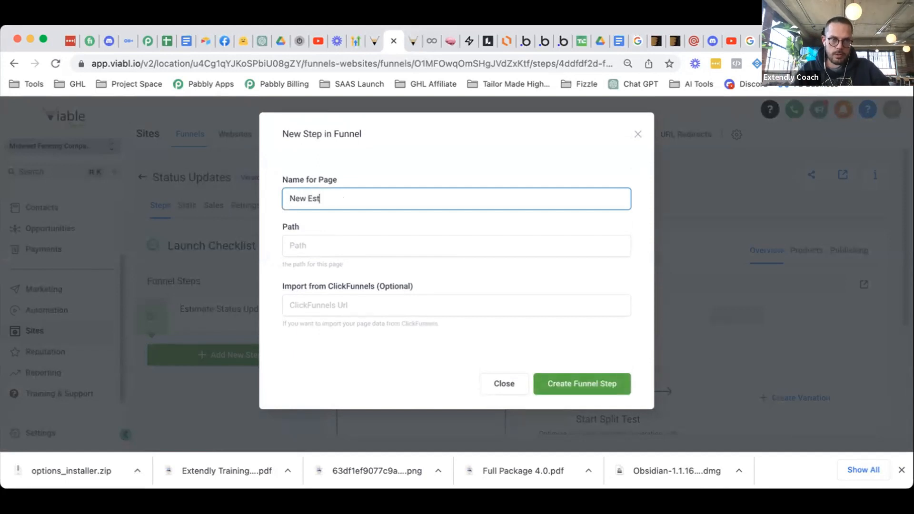
{"action": "type", "text": "imate"}
{"action": "left_click", "coordinate": [333, 247]}
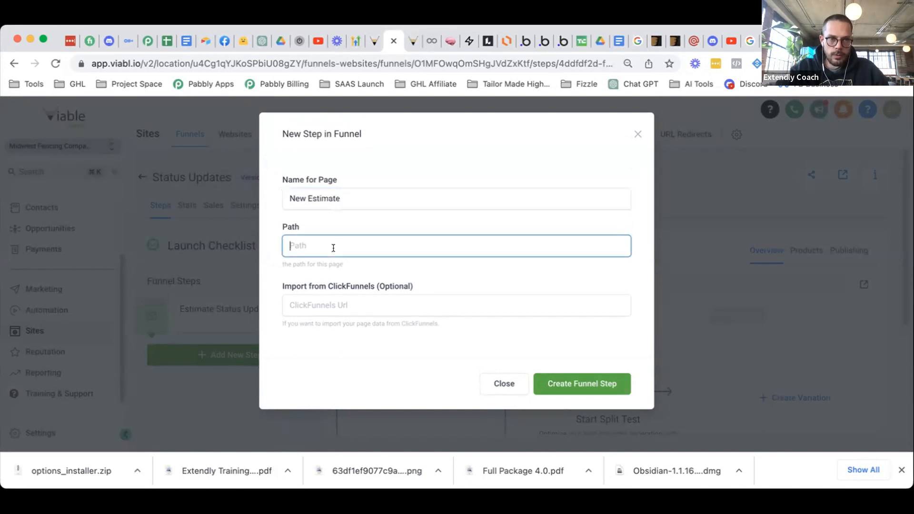
{"action": "type", "text": "/"}
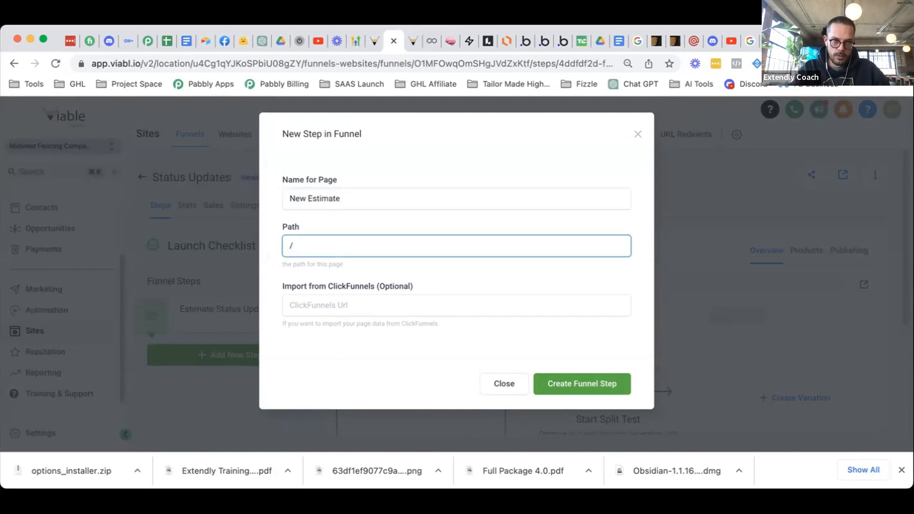
{"action": "key", "text": "BackSpace"}
{"action": "left_click", "coordinate": [595, 385]}
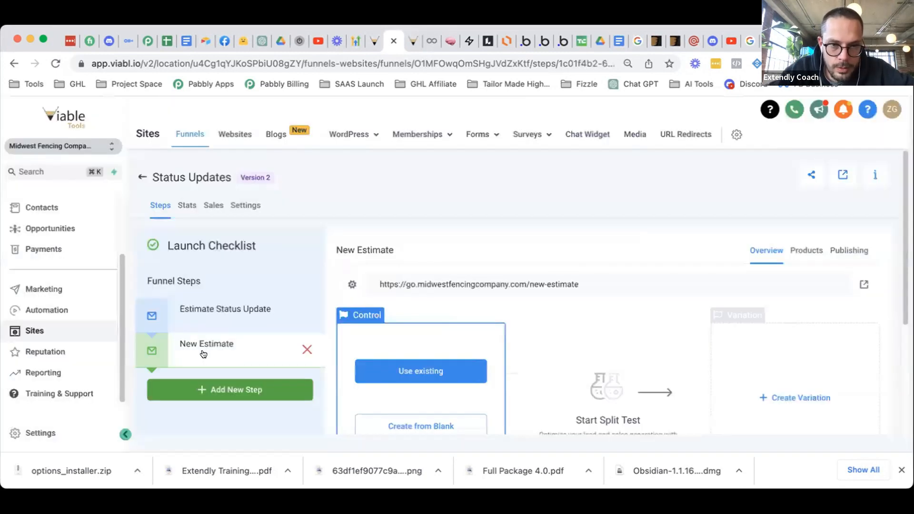
{"action": "scroll", "coordinate": [494, 372], "scroll_direction": "down", "scroll_amount": 3}
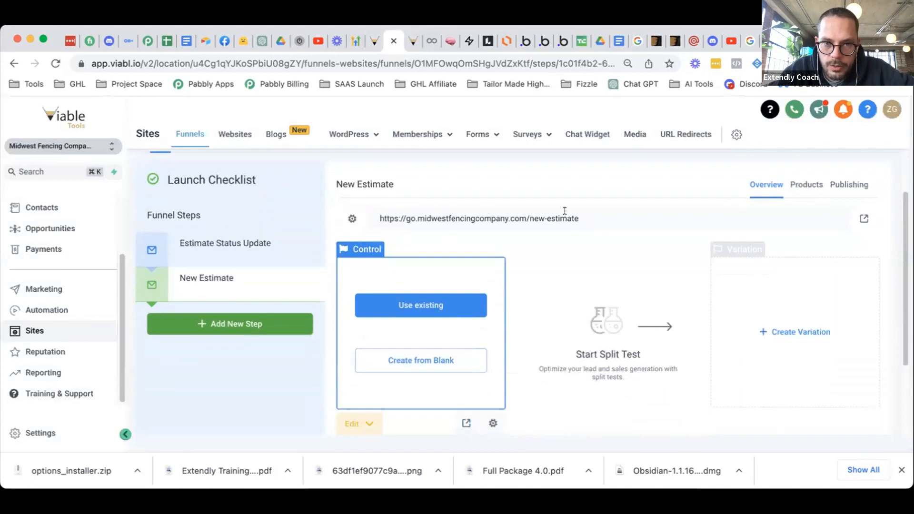
{"action": "left_click", "coordinate": [422, 360]}
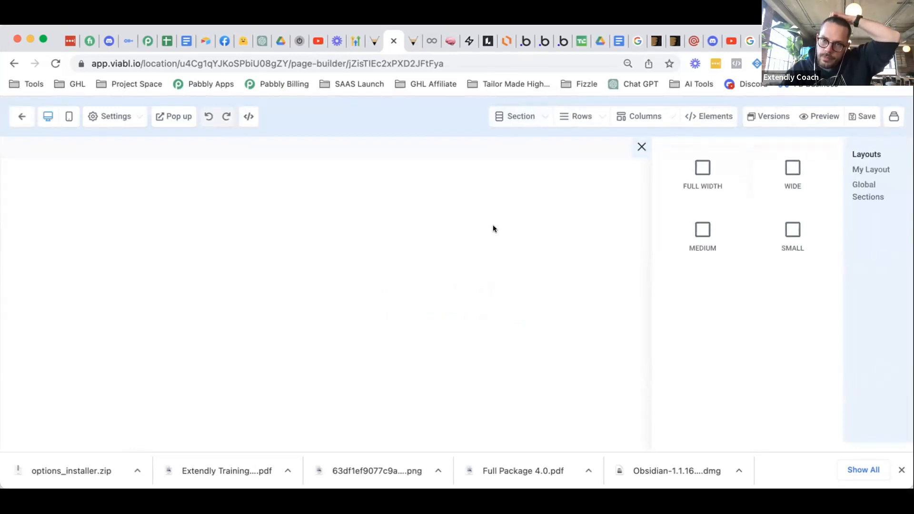
- Drop a full-width section holding a one-column row onto the blank page
{"action": "left_click_drag", "start_coordinate": [707, 183], "coordinate": [602, 269]}
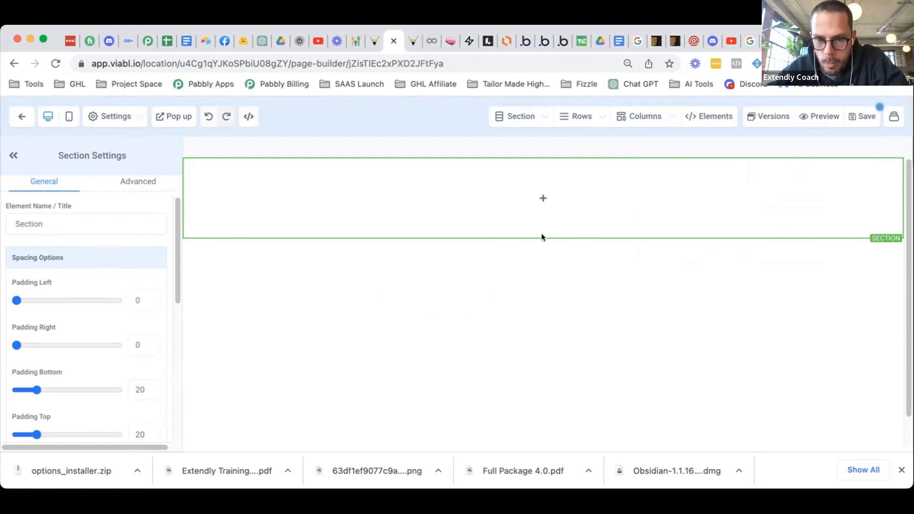
{"action": "mouse_move", "coordinate": [544, 234]}
{"action": "left_click", "coordinate": [543, 199]}
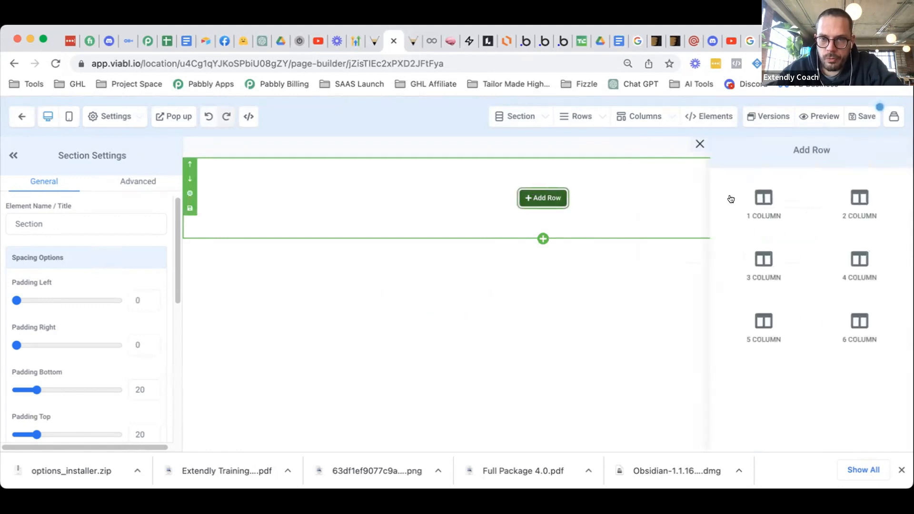
{"action": "left_click", "coordinate": [764, 203]}
- Browse the page elements list, close it, and head back out of the builder
{"action": "left_click", "coordinate": [543, 210]}
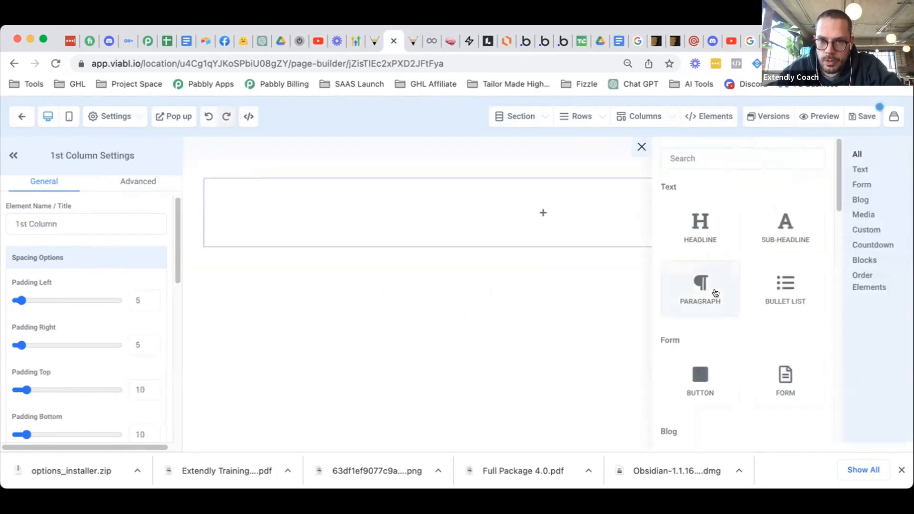
{"action": "scroll", "coordinate": [719, 286], "scroll_direction": "down", "scroll_amount": 1}
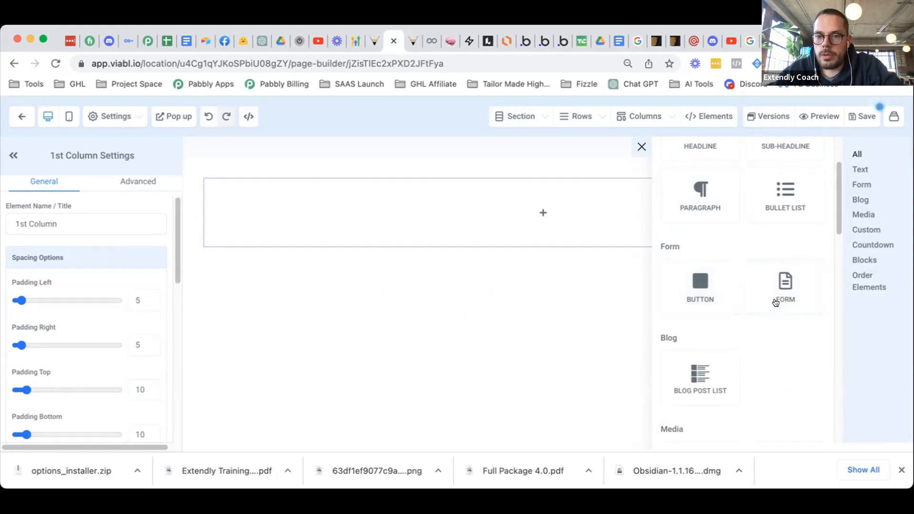
{"action": "scroll", "coordinate": [776, 302], "scroll_direction": "up", "scroll_amount": 2}
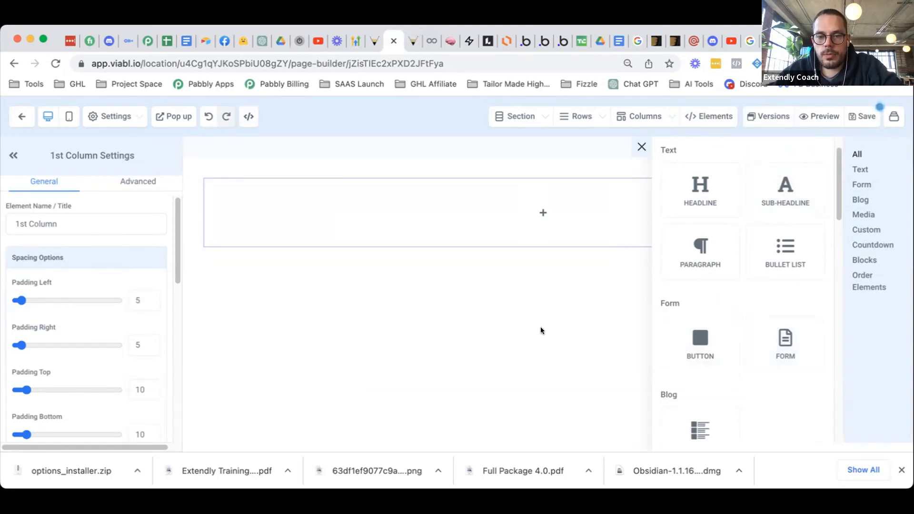
{"action": "left_click", "coordinate": [399, 198]}
{"action": "left_click", "coordinate": [34, 122]}
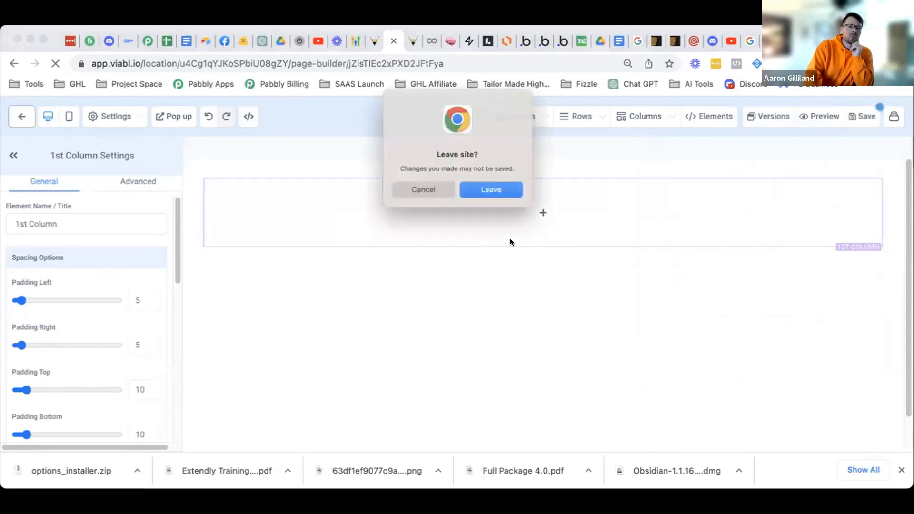
- Leave without saving and permanently delete the New Estimate step, confirming with DELETE
{"action": "left_click", "coordinate": [490, 190]}
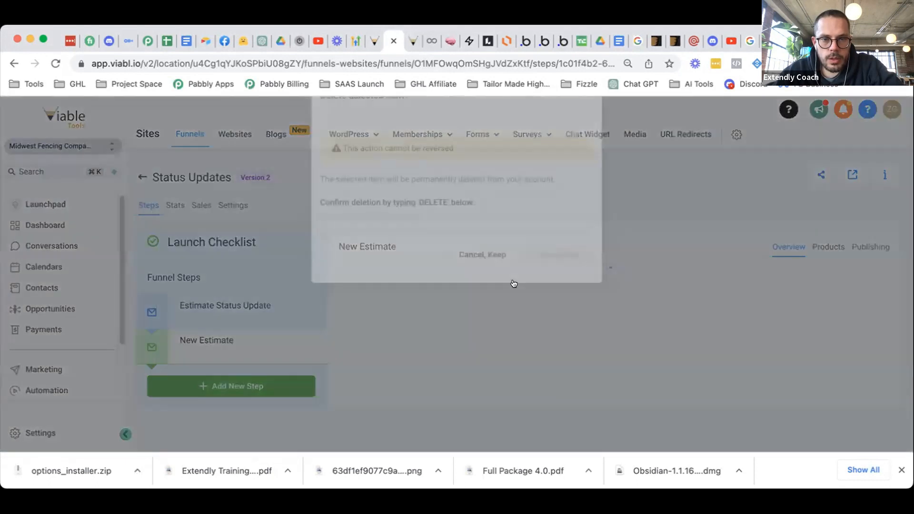
{"action": "type", "text": "DELETE"}
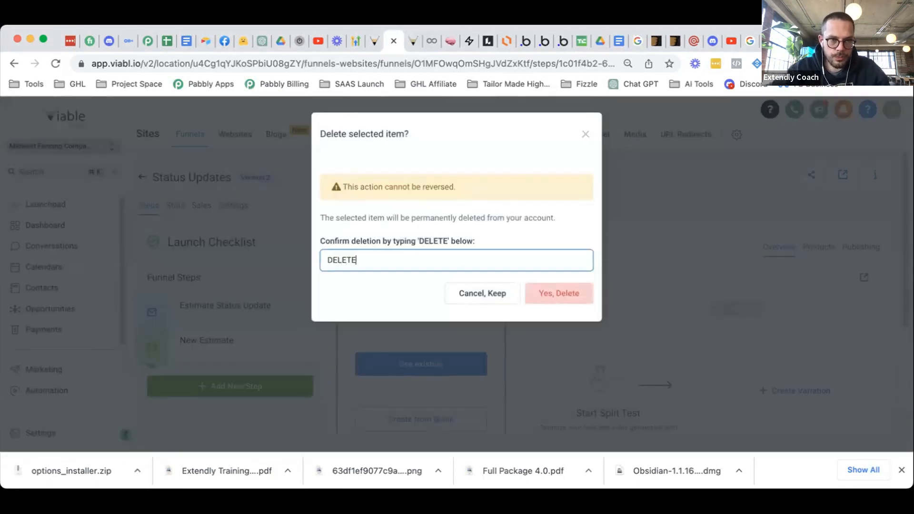
{"action": "left_click", "coordinate": [566, 297]}
- Create a new funnel named 'Estimates'
{"action": "left_click", "coordinate": [138, 177]}
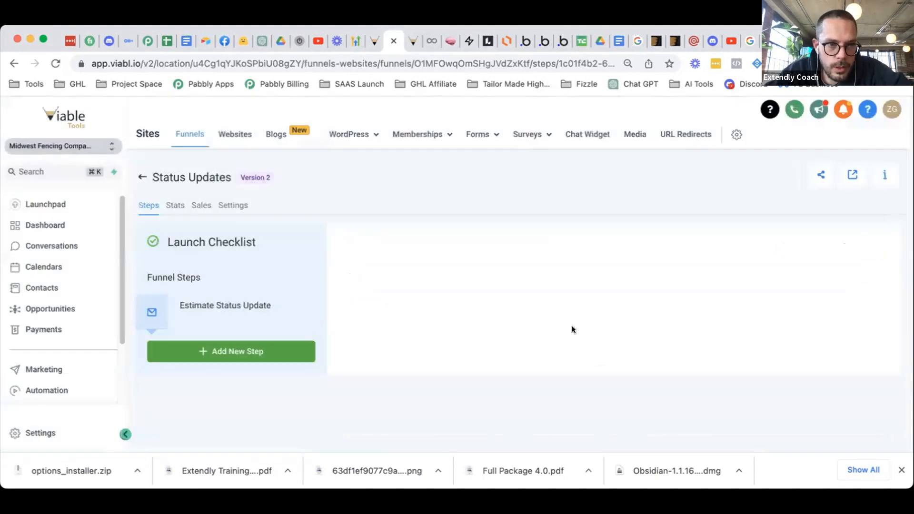
{"action": "left_click", "coordinate": [804, 196]}
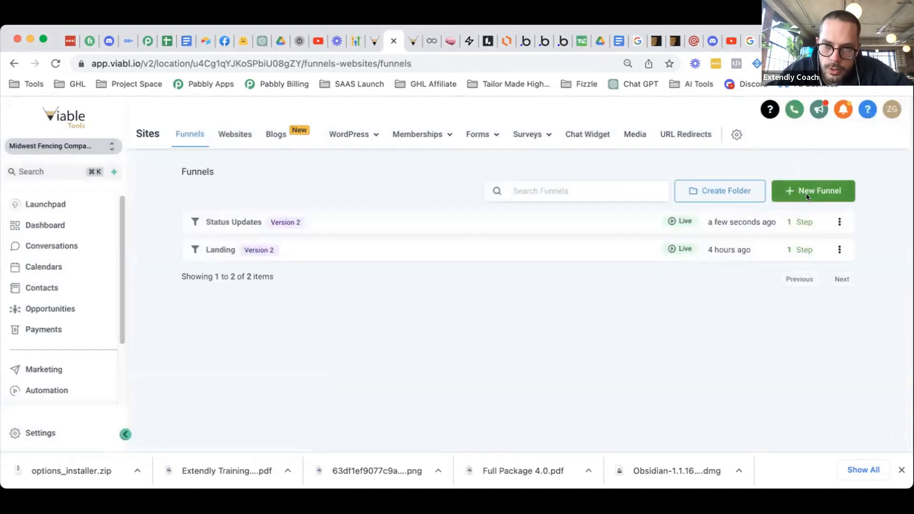
{"action": "left_click", "coordinate": [525, 199]}
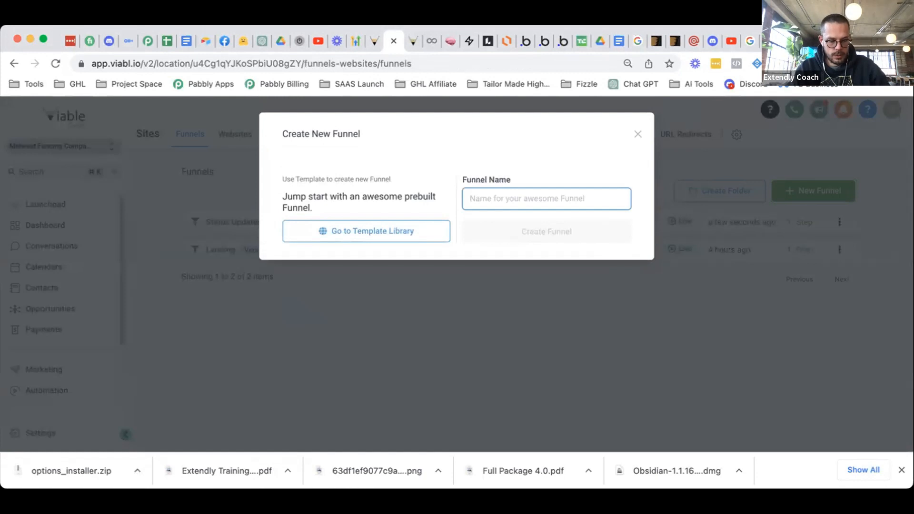
{"action": "type", "text": "Estimates"}
{"action": "left_click", "coordinate": [569, 237]}
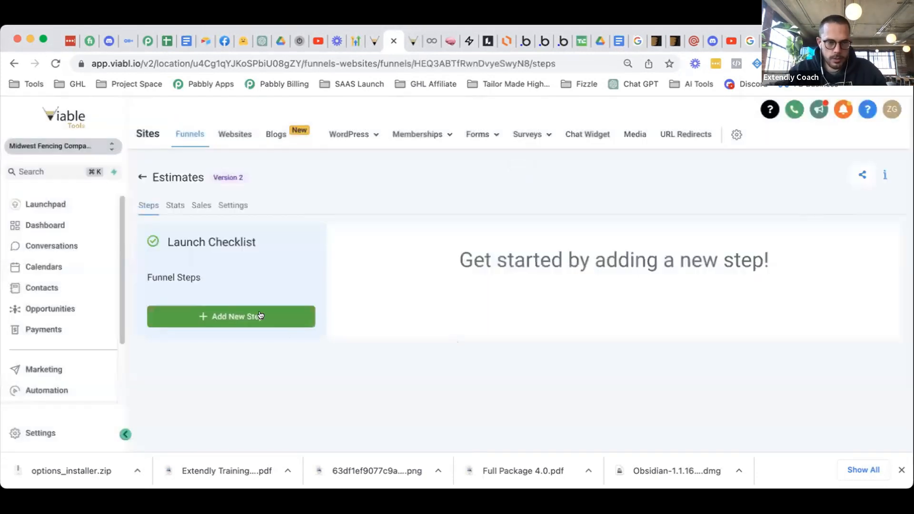
- Add a 'New Estimate' step to Estimates and start its page from scratch
{"action": "left_click", "coordinate": [260, 315]}
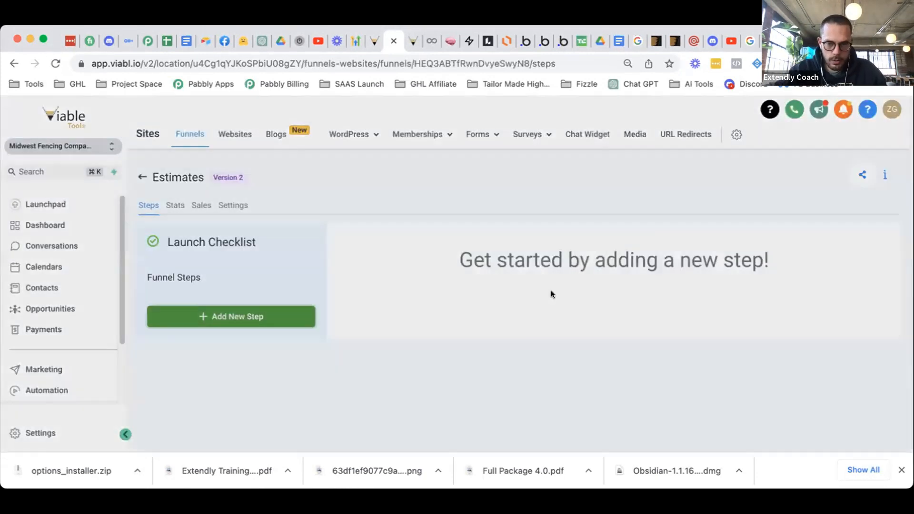
{"action": "left_click", "coordinate": [355, 198]}
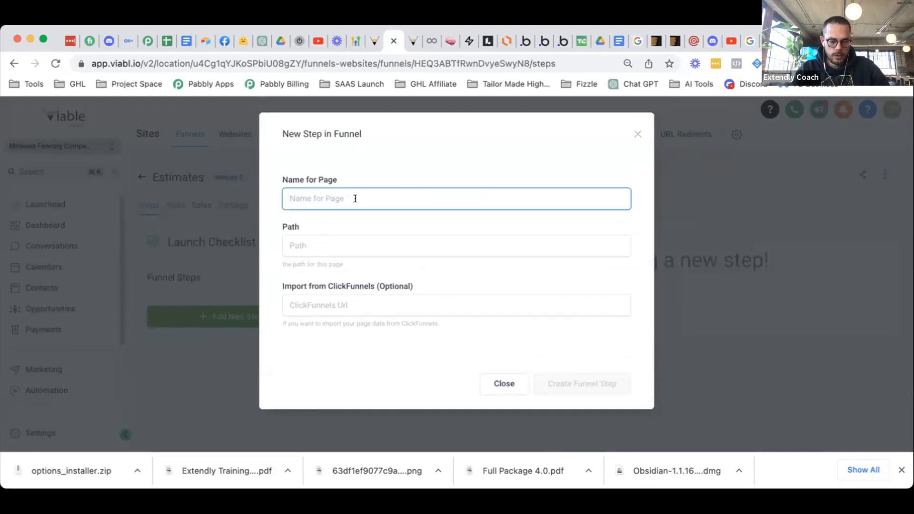
{"action": "type", "text": "New estimate"}
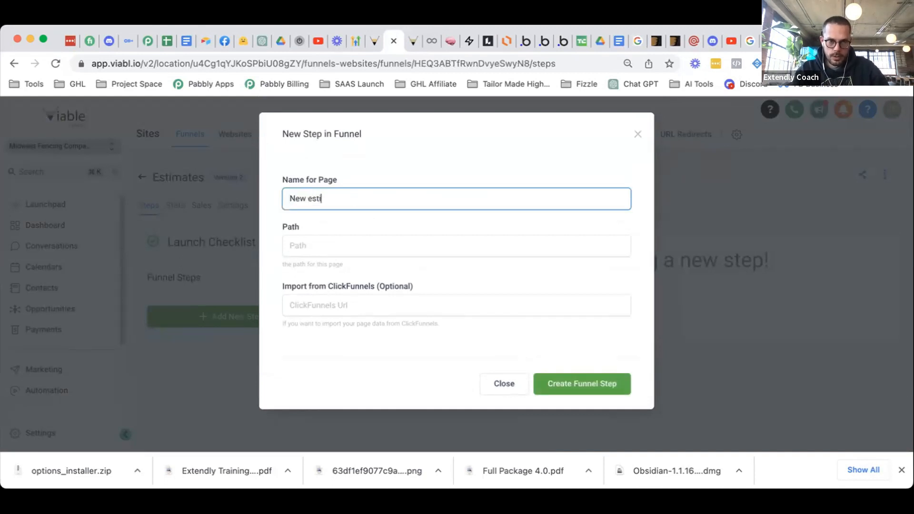
{"action": "key", "text": "BackSpace"}
{"action": "key", "text": "BackSpace"}
{"action": "key", "text": "BackSpace"}
{"action": "key", "text": "BackSpace"}
{"action": "key", "text": "BackSpace"}
{"action": "key", "text": "BackSpace"}
{"action": "key", "text": "BackSpace"}
{"action": "key", "text": "BackSpace"}
{"action": "type", "text": "Estimate"}
{"action": "key", "text": "Return"}
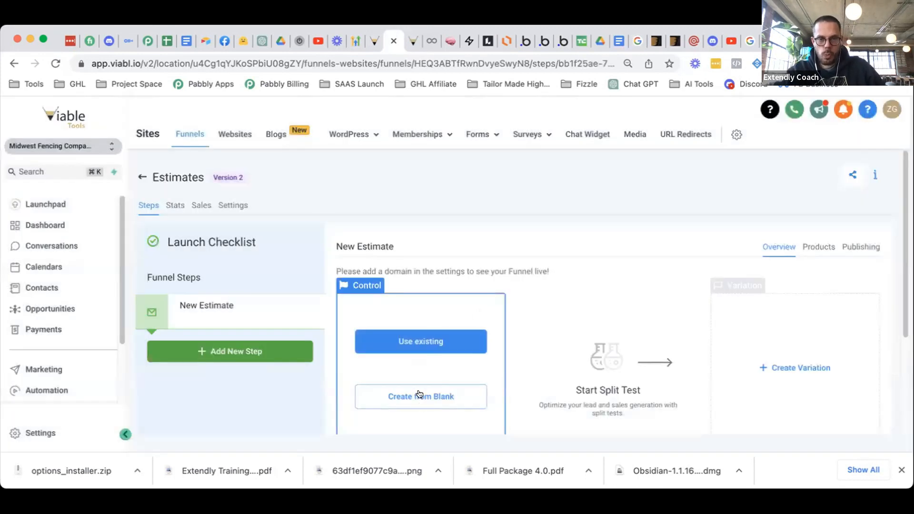
{"action": "left_click", "coordinate": [419, 391]}
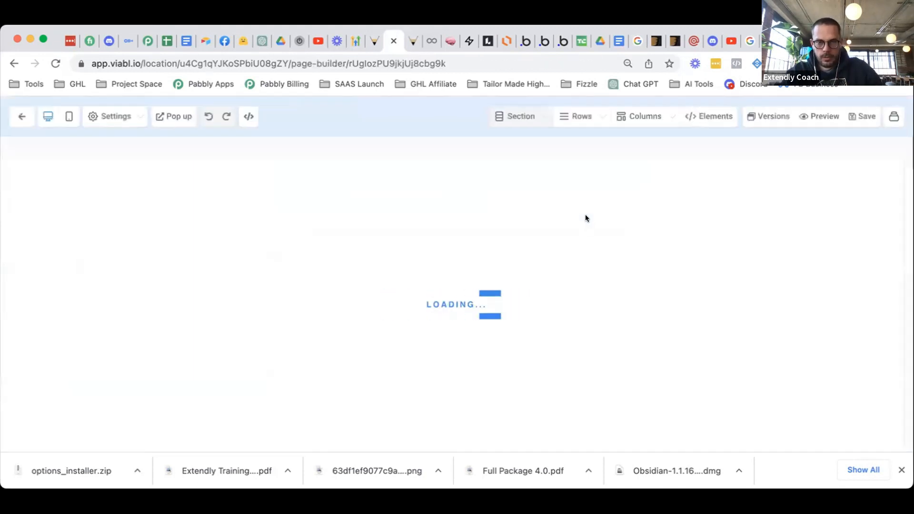
- Add a full-width section, one-column row and the Estimate Requested (Internal) form, then save
{"action": "left_click_drag", "start_coordinate": [681, 175], "coordinate": [542, 257]}
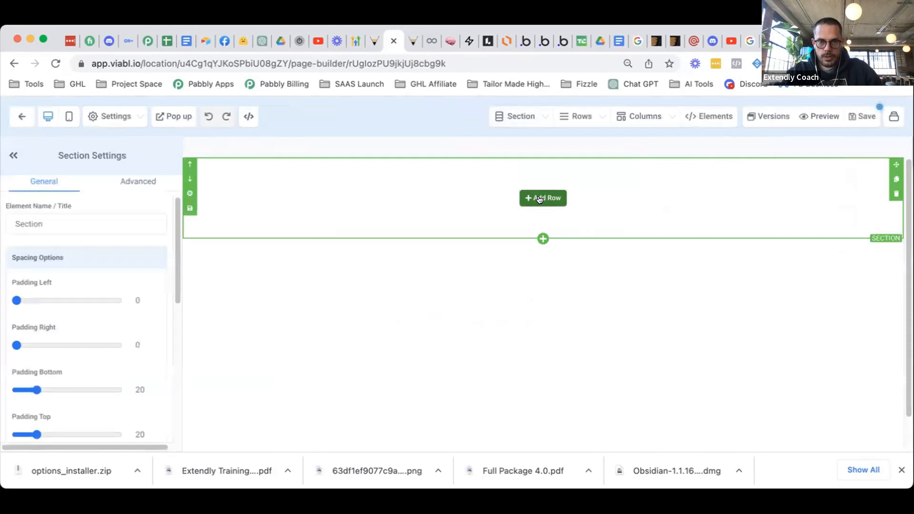
{"action": "left_click_drag", "start_coordinate": [756, 209], "coordinate": [586, 223]}
{"action": "left_click", "coordinate": [543, 212]}
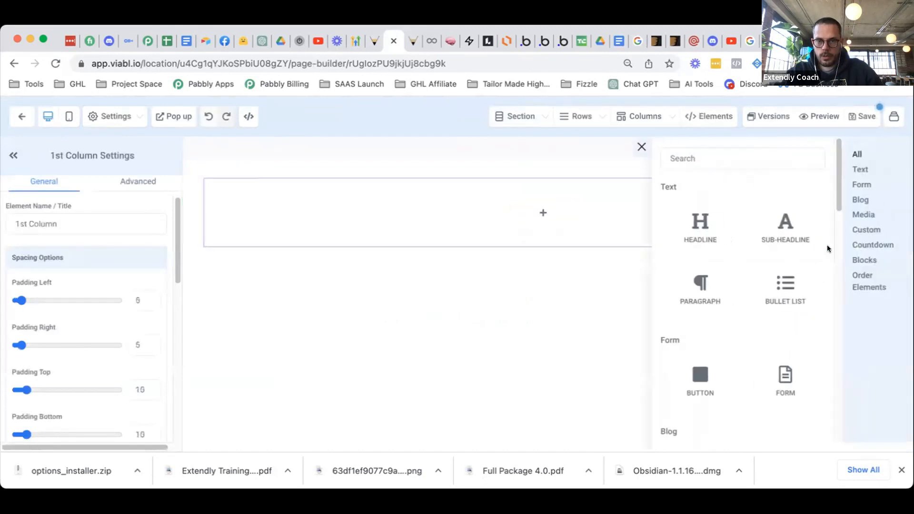
{"action": "scroll", "coordinate": [775, 306], "scroll_direction": "down", "scroll_amount": 1}
{"action": "left_click", "coordinate": [782, 353]}
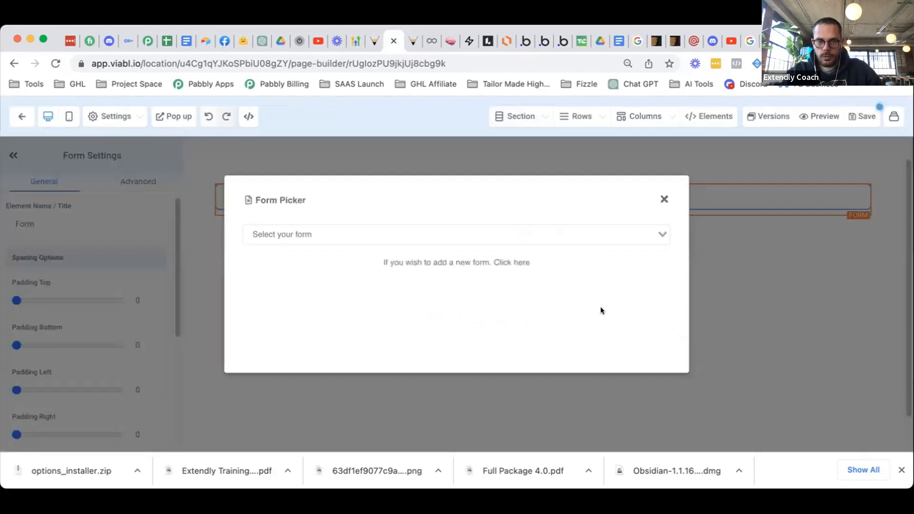
{"action": "left_click", "coordinate": [442, 229]}
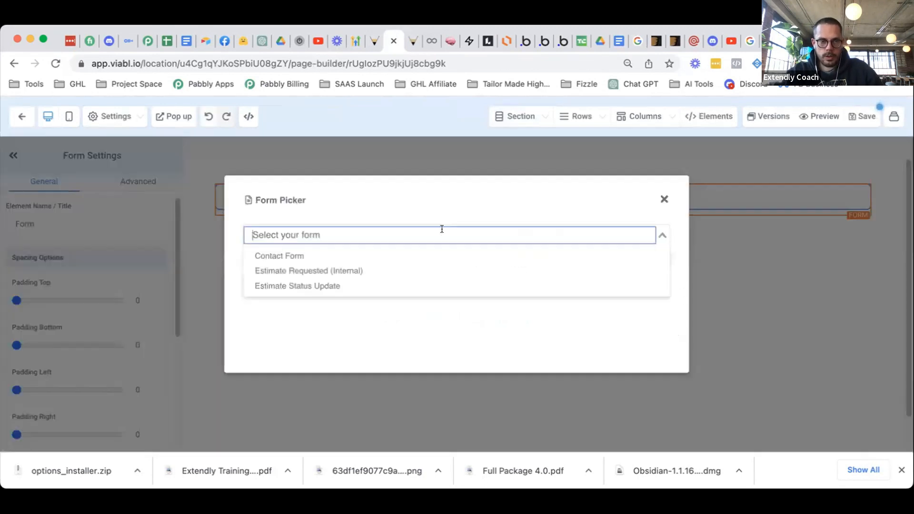
{"action": "left_click", "coordinate": [425, 271]}
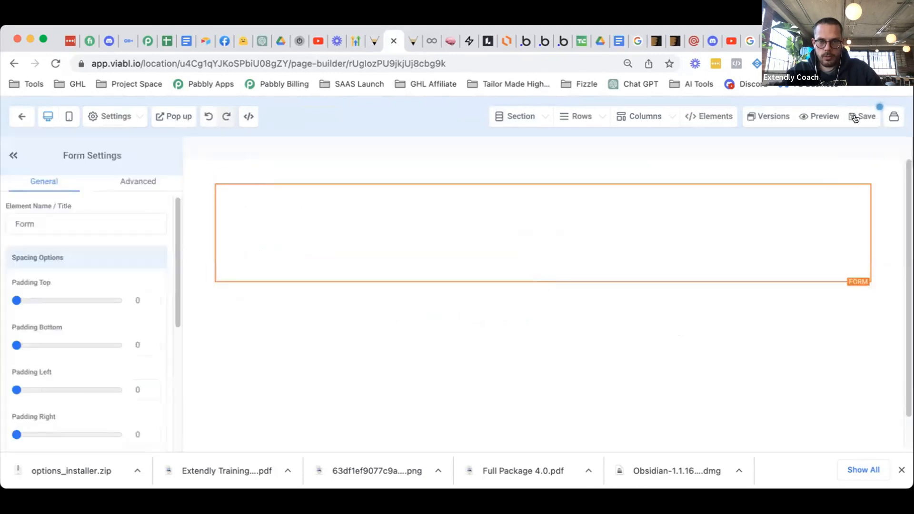
{"action": "scroll", "coordinate": [704, 279], "scroll_direction": "down", "scroll_amount": 5}
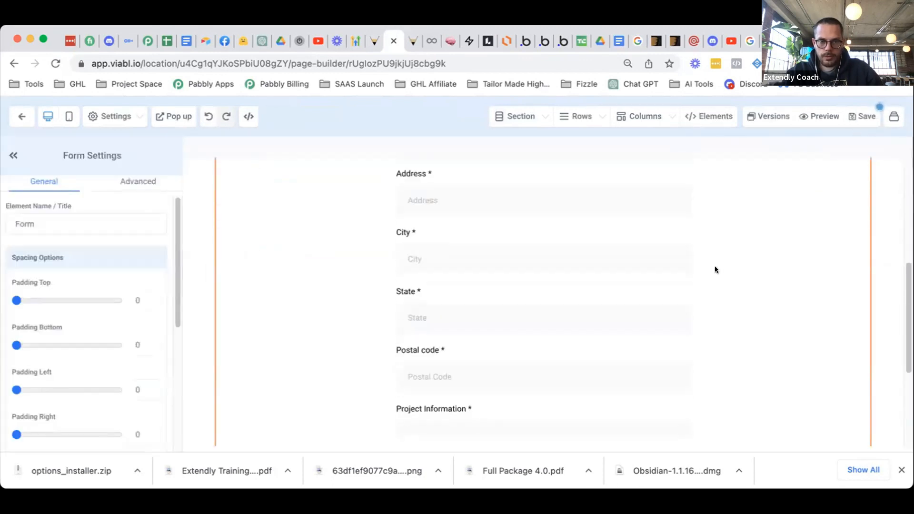
{"action": "scroll", "coordinate": [715, 270], "scroll_direction": "down", "scroll_amount": 4}
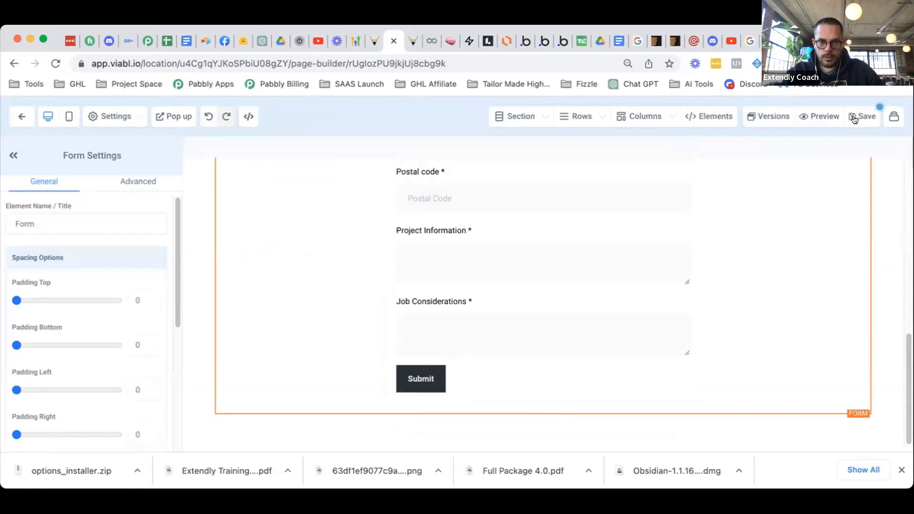
{"action": "left_click", "coordinate": [860, 117]}
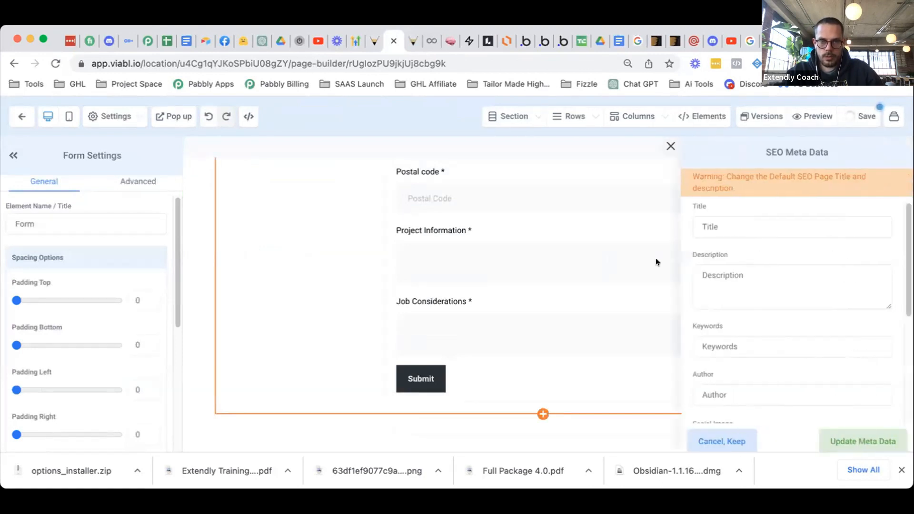
- Apply SEO title 'Estimates Internal' and description 'Internal purposes only' to the page
{"action": "left_click", "coordinate": [750, 228]}
{"action": "type", "text": "Estimates Internal"}
{"action": "left_click", "coordinate": [808, 289]}
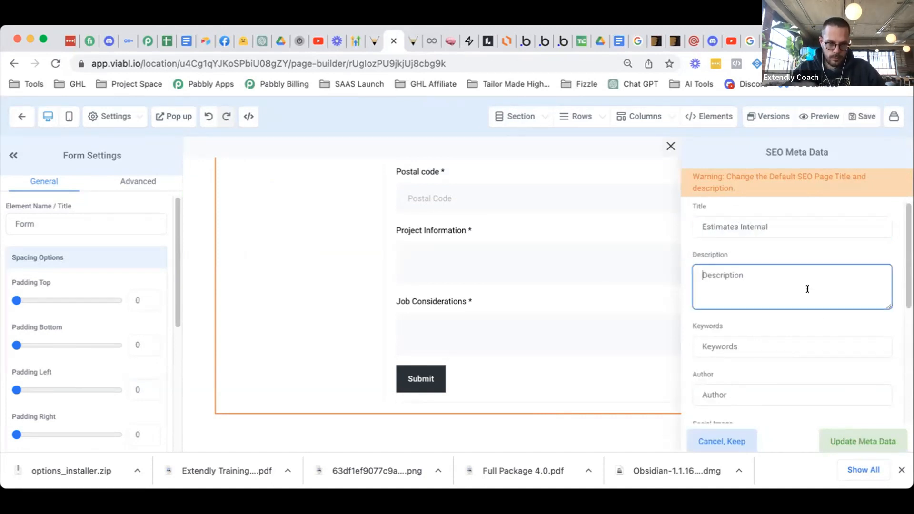
{"action": "type", "text": "Ch"}
{"action": "key", "text": "BackSpace"}
{"action": "key", "text": "BackSpace"}
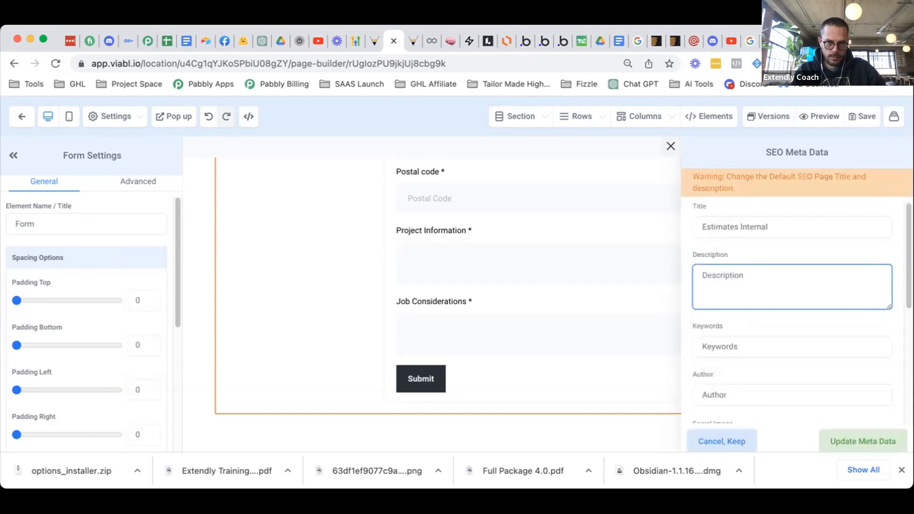
{"action": "type", "text": "Internal"}
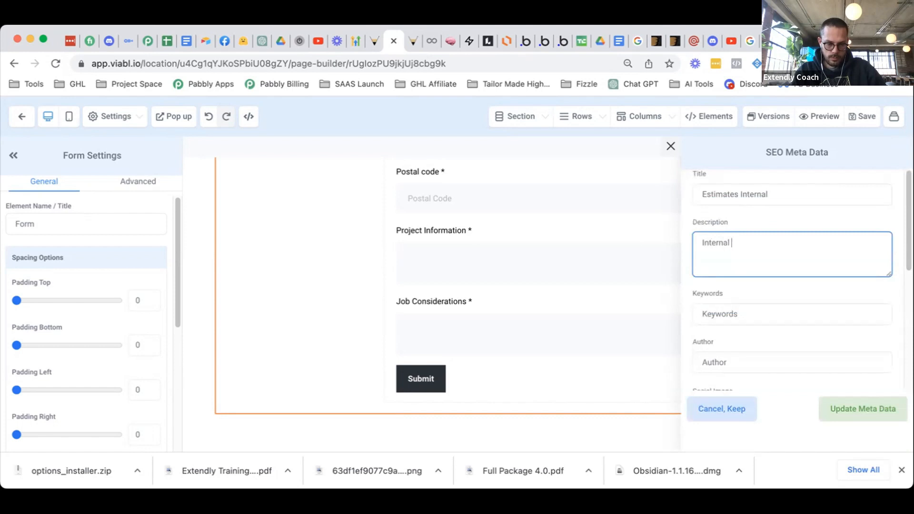
{"action": "type", "text": " purposes only"}
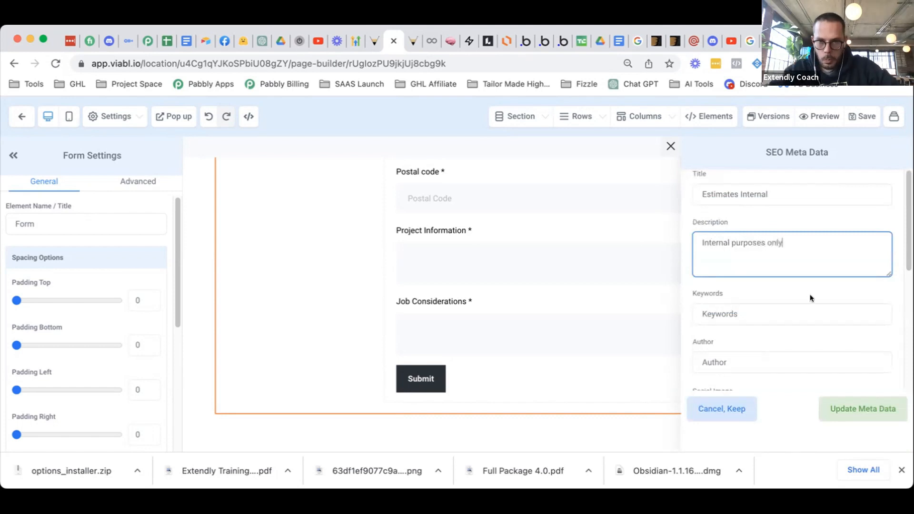
{"action": "scroll", "coordinate": [810, 300], "scroll_direction": "down", "scroll_amount": 3}
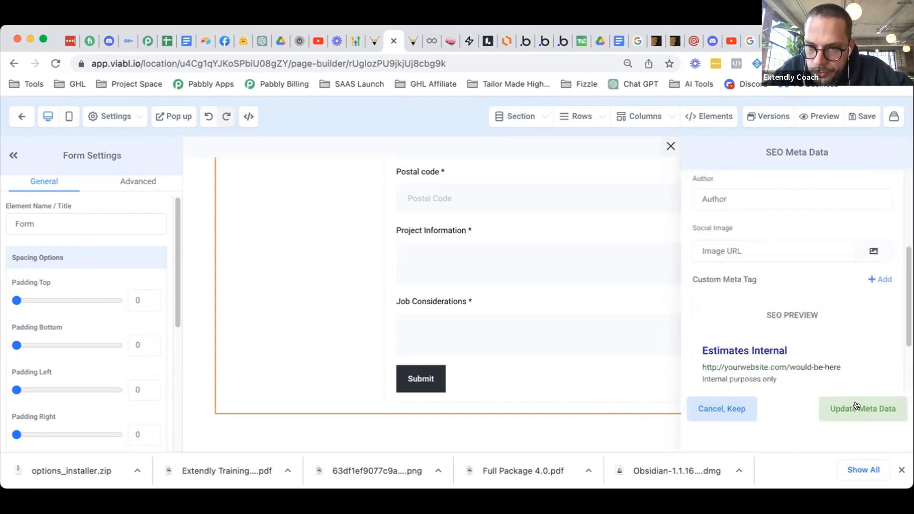
{"action": "left_click", "coordinate": [857, 406]}
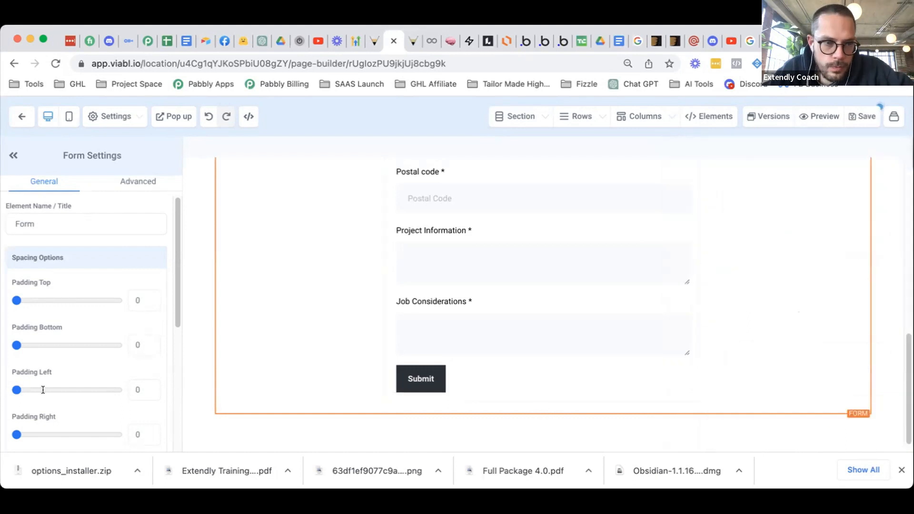
{"action": "scroll", "coordinate": [87, 361], "scroll_direction": "down", "scroll_amount": 5}
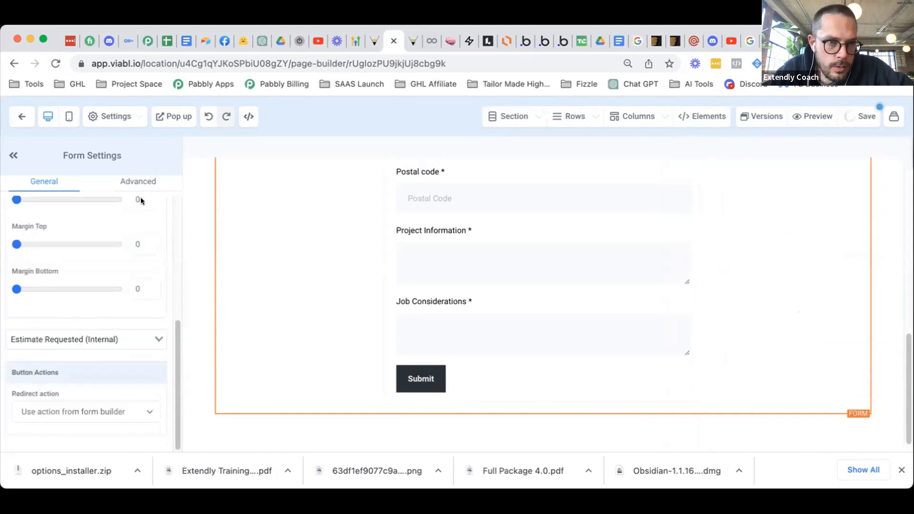
{"action": "left_click", "coordinate": [138, 182]}
- Review the form element's General and Advanced settings, then return to the Estimates funnel steps
{"action": "left_click", "coordinate": [48, 186]}
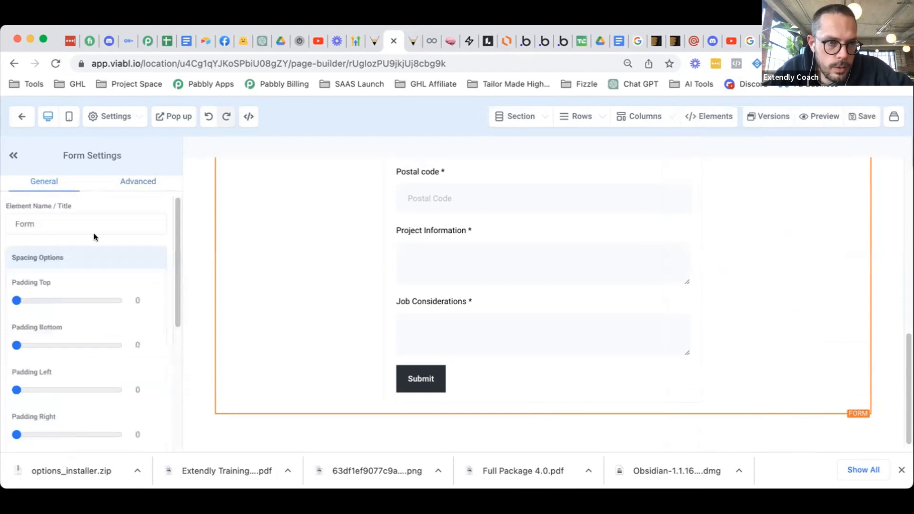
{"action": "left_click", "coordinate": [123, 186]}
{"action": "left_click", "coordinate": [53, 180]}
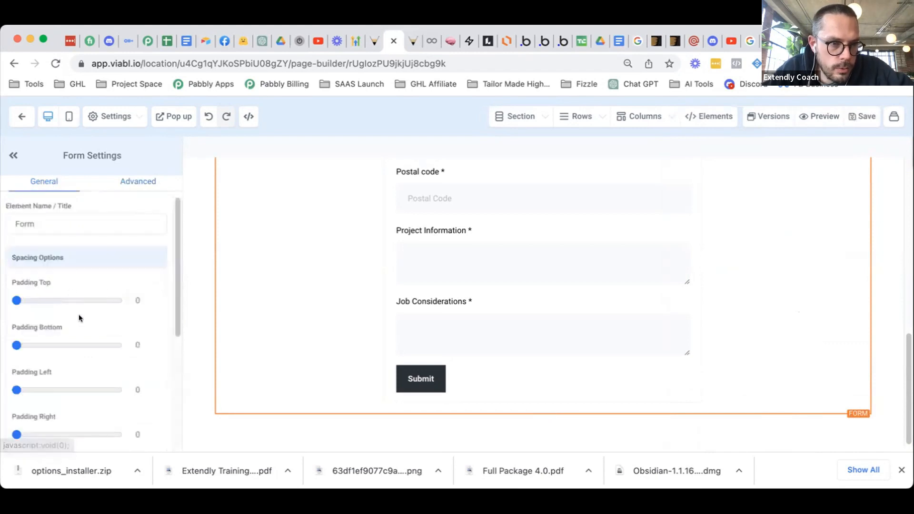
{"action": "scroll", "coordinate": [78, 315], "scroll_direction": "down", "scroll_amount": 5}
{"action": "scroll", "coordinate": [94, 333], "scroll_direction": "up", "scroll_amount": 5}
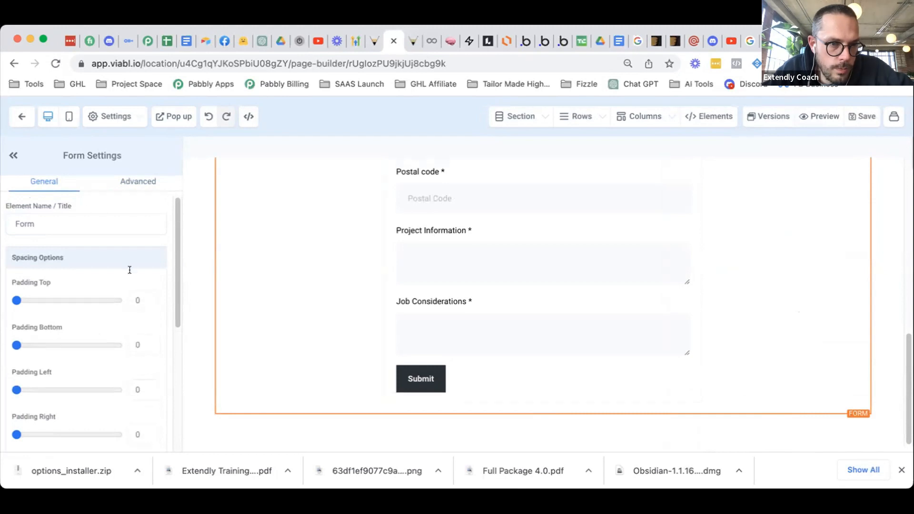
{"action": "scroll", "coordinate": [128, 267], "scroll_direction": "down", "scroll_amount": 5}
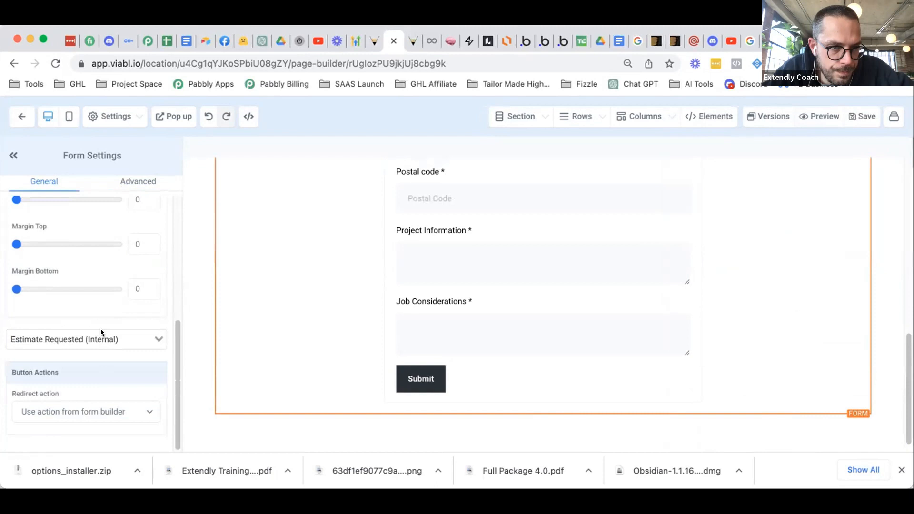
{"action": "left_click", "coordinate": [129, 181]}
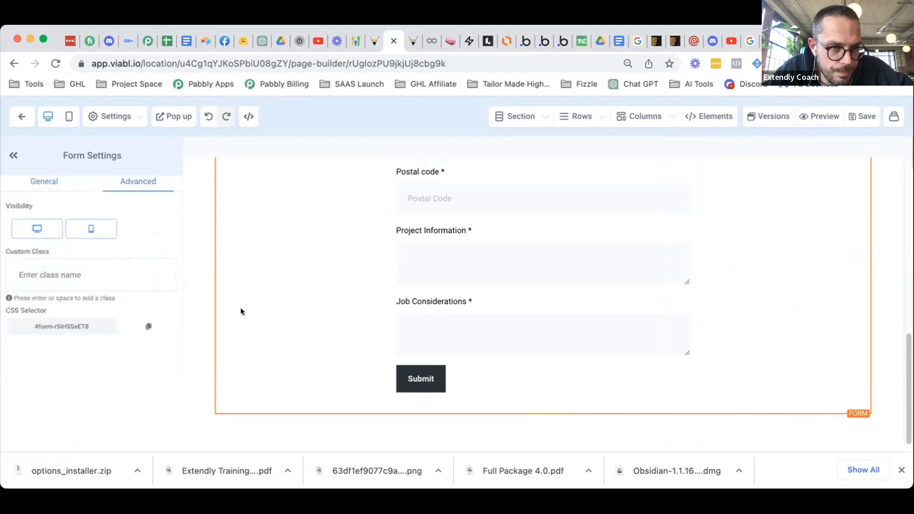
{"action": "left_click", "coordinate": [42, 181]}
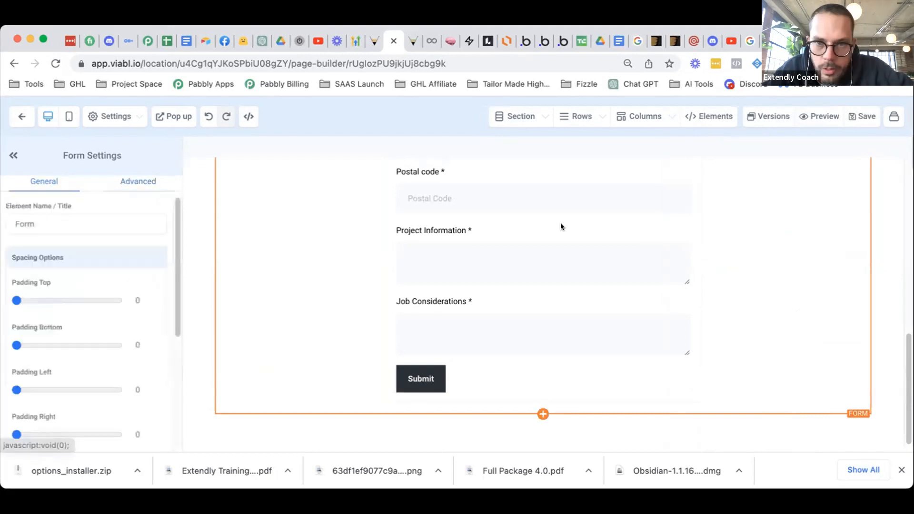
{"action": "scroll", "coordinate": [566, 247], "scroll_direction": "up", "scroll_amount": 10}
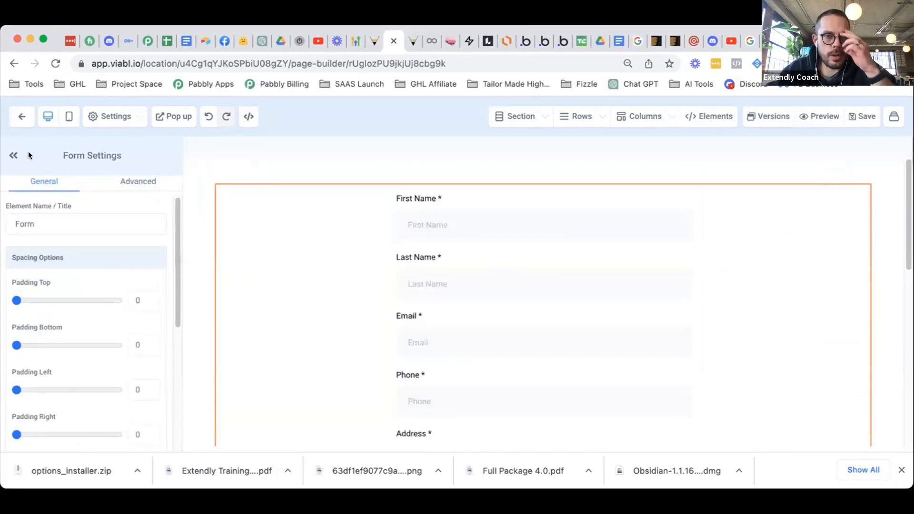
{"action": "left_click", "coordinate": [12, 116]}
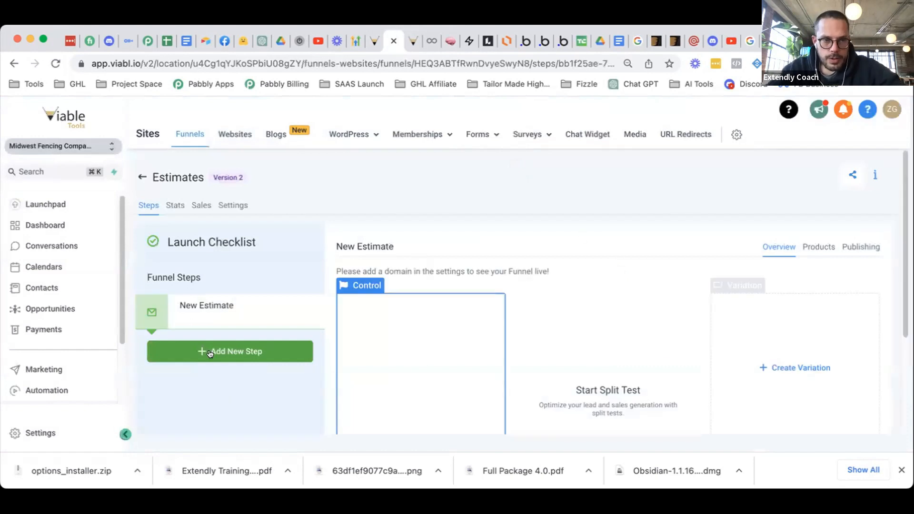
- Create an 'Estimate Calendar' step in the Estimates funnel
{"action": "left_click", "coordinate": [211, 351]}
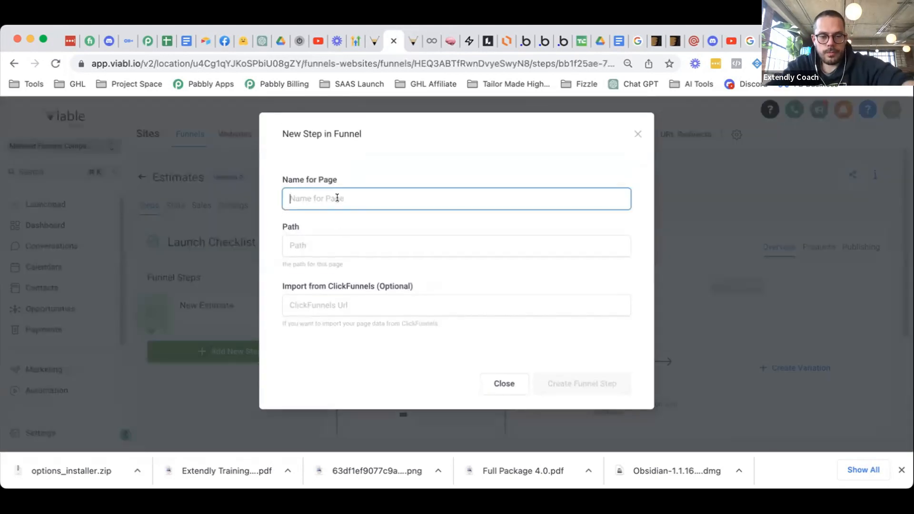
{"action": "type", "text": "Estimate Calendar"}
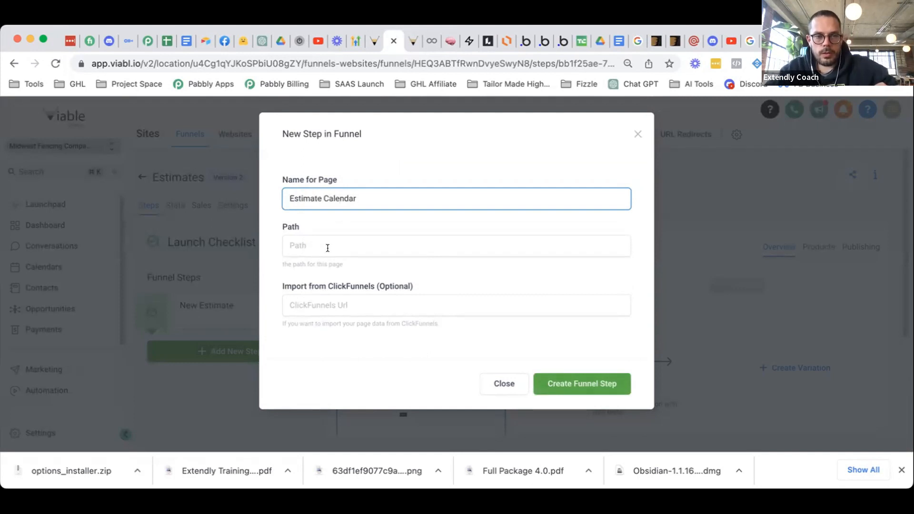
{"action": "left_click", "coordinate": [600, 376]}
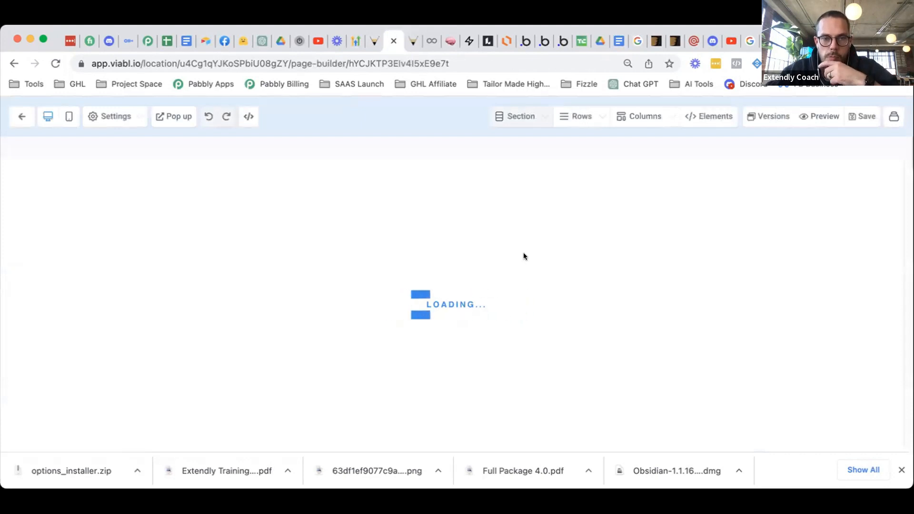
- Build the page with a one-column row holding the Book an Estimate calendar, and save
{"action": "left_click", "coordinate": [686, 177]}
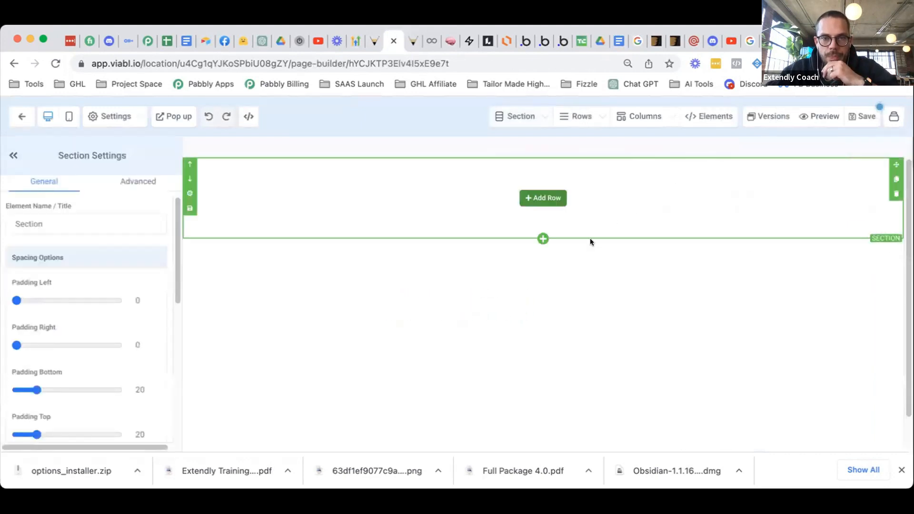
{"action": "left_click", "coordinate": [546, 207]}
{"action": "left_click", "coordinate": [744, 199]}
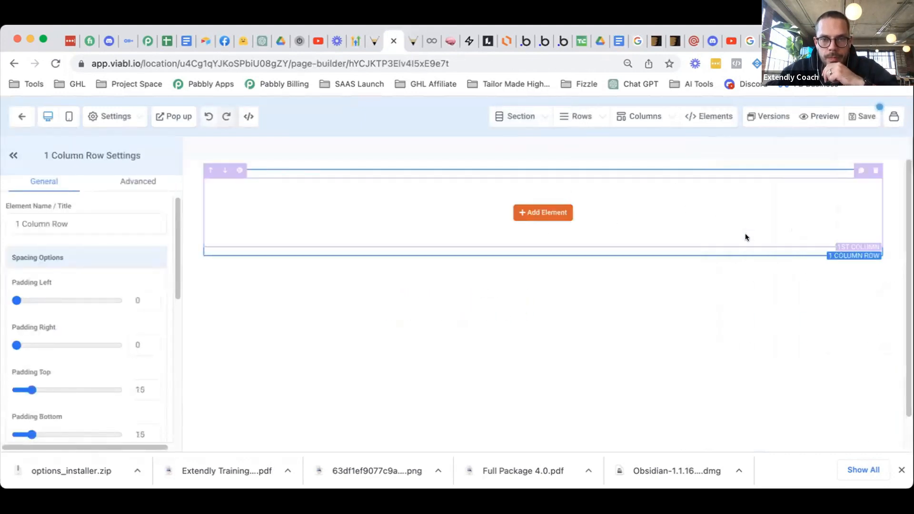
{"action": "left_click", "coordinate": [560, 220]}
{"action": "scroll", "coordinate": [743, 303], "scroll_direction": "down", "scroll_amount": 5}
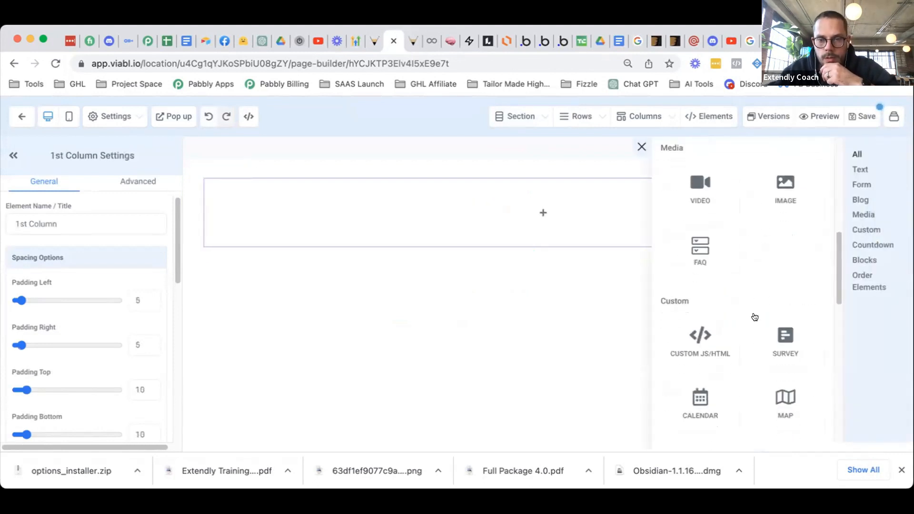
{"action": "scroll", "coordinate": [755, 317], "scroll_direction": "down", "scroll_amount": 4}
{"action": "left_click", "coordinate": [700, 200]}
{"action": "left_click", "coordinate": [499, 228]}
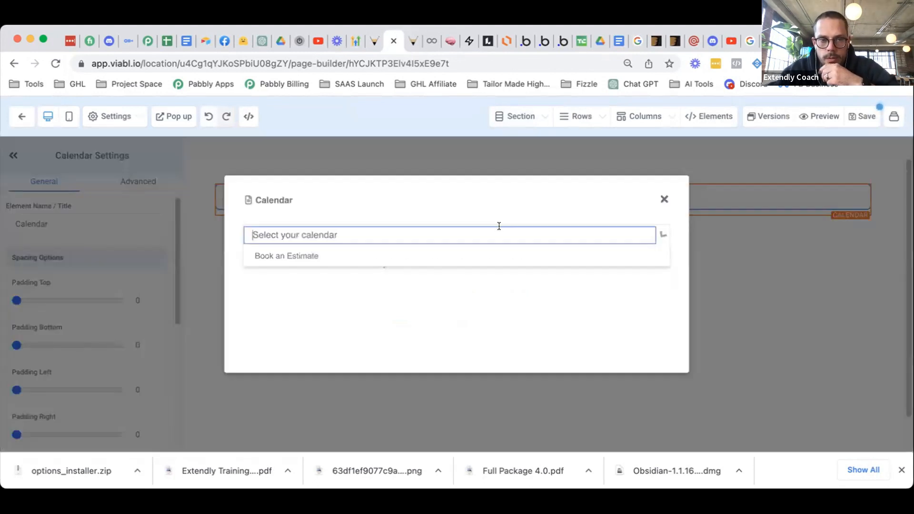
{"action": "left_click", "coordinate": [390, 270]}
{"action": "left_click", "coordinate": [372, 235]}
{"action": "left_click", "coordinate": [367, 256]}
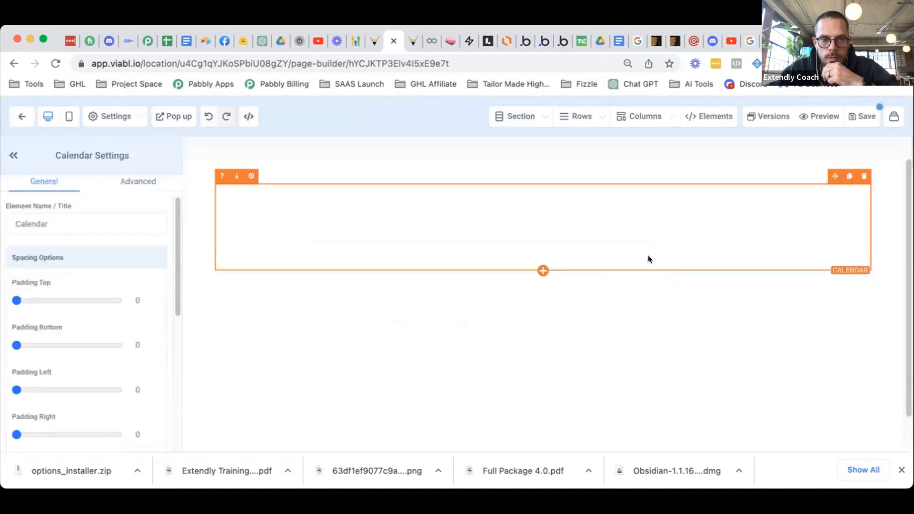
{"action": "left_click", "coordinate": [855, 116]}
- Set the page's SEO title to 'Book an Estimate', save, and return to the funnel
{"action": "left_click", "coordinate": [727, 225]}
{"action": "type", "text": "Book a"}
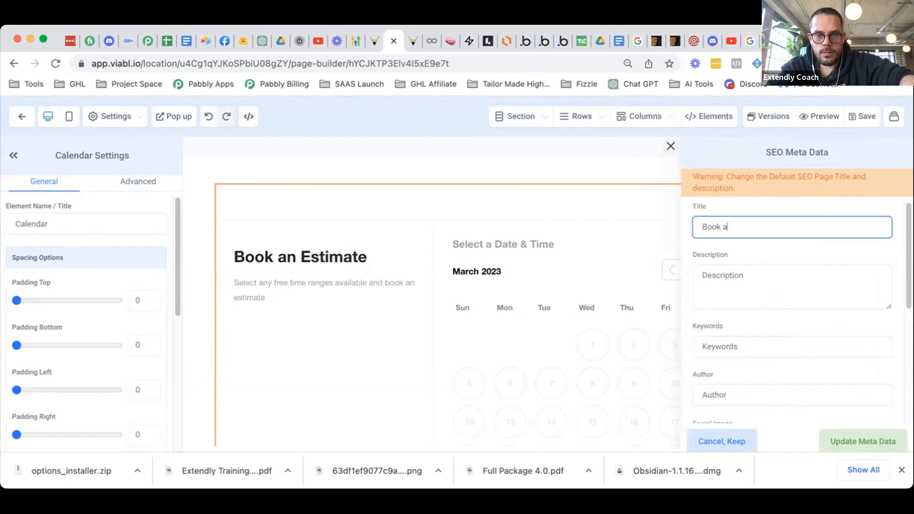
{"action": "type", "text": "n Estimate"}
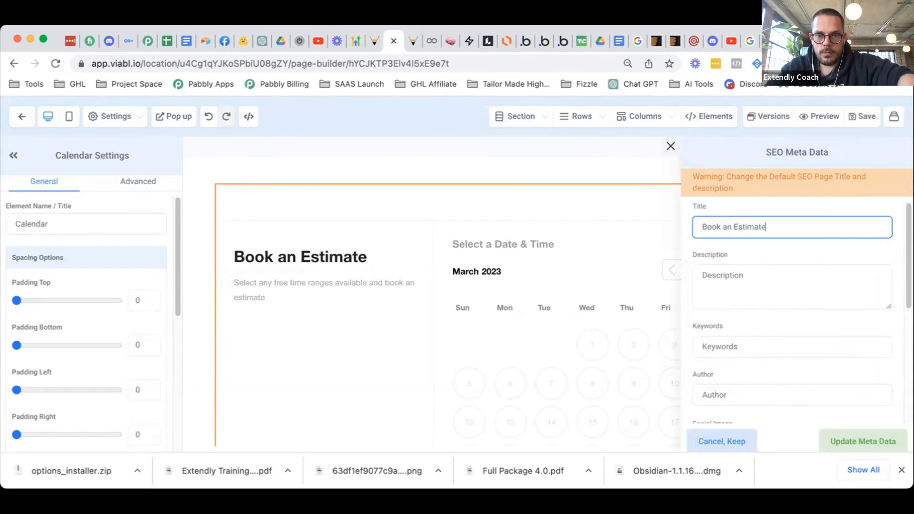
{"action": "left_click", "coordinate": [767, 284]}
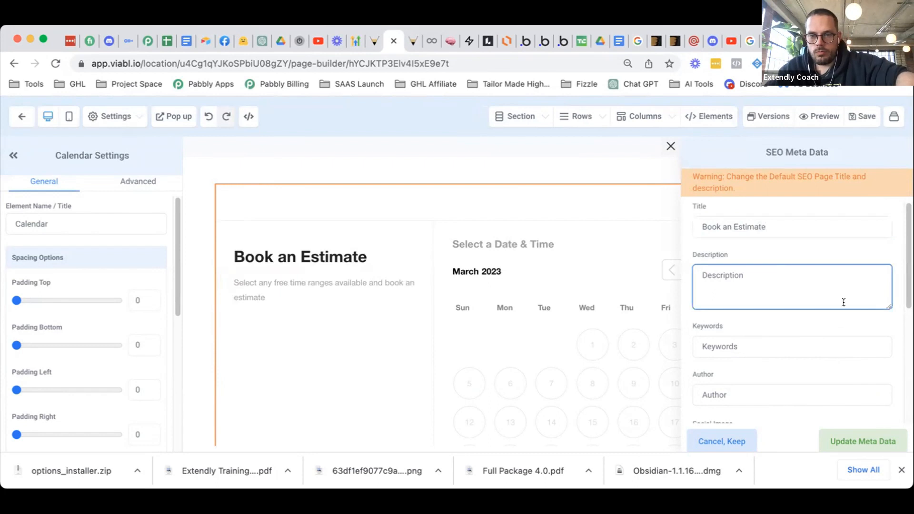
{"action": "left_click", "coordinate": [860, 441]}
{"action": "left_click", "coordinate": [864, 115]}
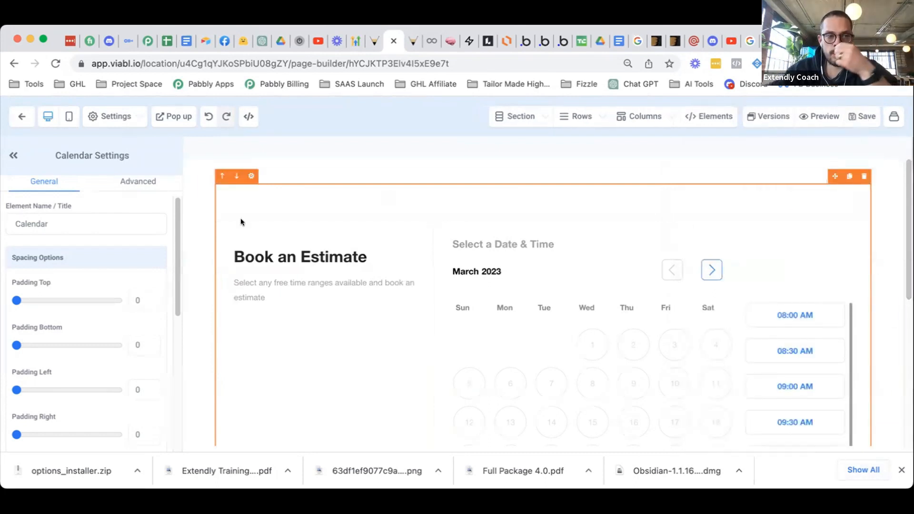
{"action": "left_click", "coordinate": [19, 119]}
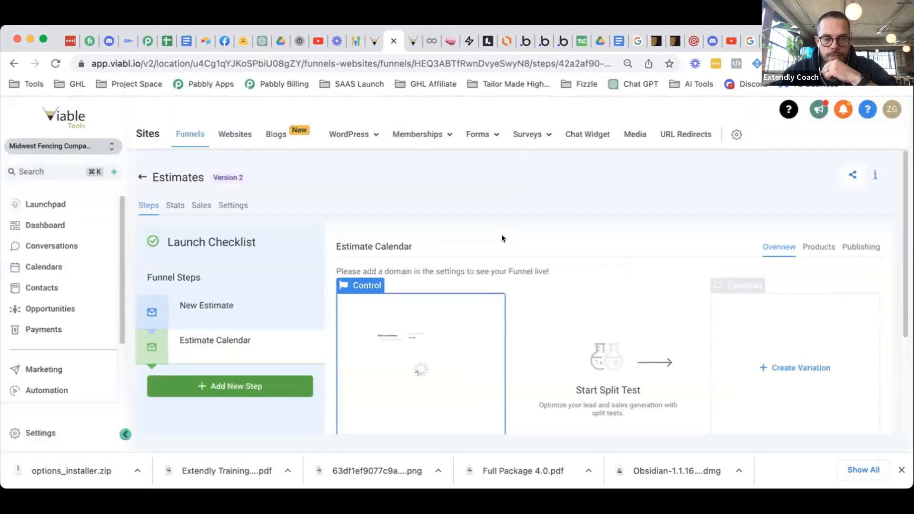
- Set the New Estimate step path to /new-estimate-step and trim its page path's trailing hyphen
{"action": "left_click", "coordinate": [238, 304]}
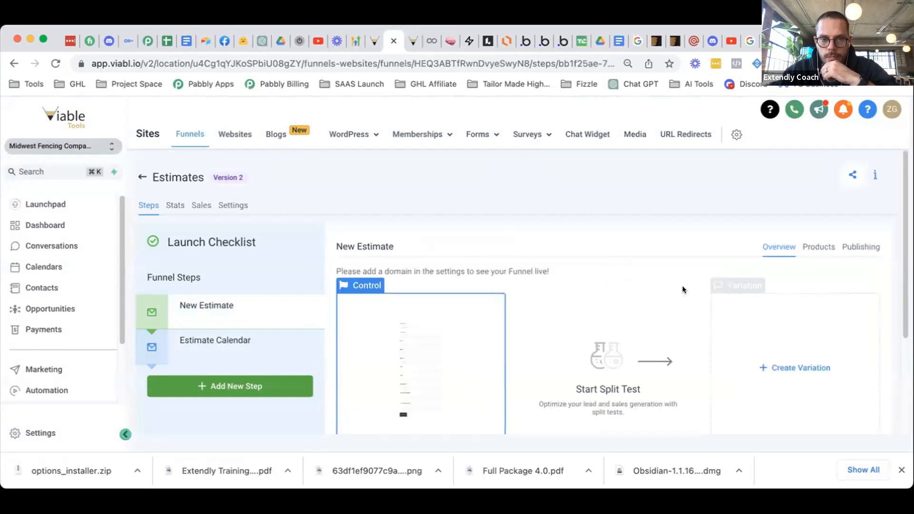
{"action": "scroll", "coordinate": [619, 305], "scroll_direction": "down", "scroll_amount": 3}
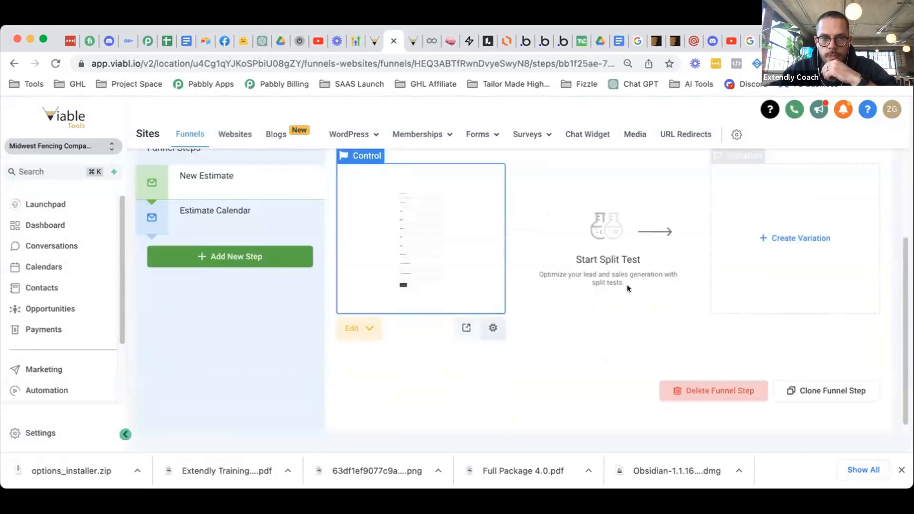
{"action": "scroll", "coordinate": [627, 285], "scroll_direction": "up", "scroll_amount": 3}
{"action": "left_click", "coordinate": [861, 247]}
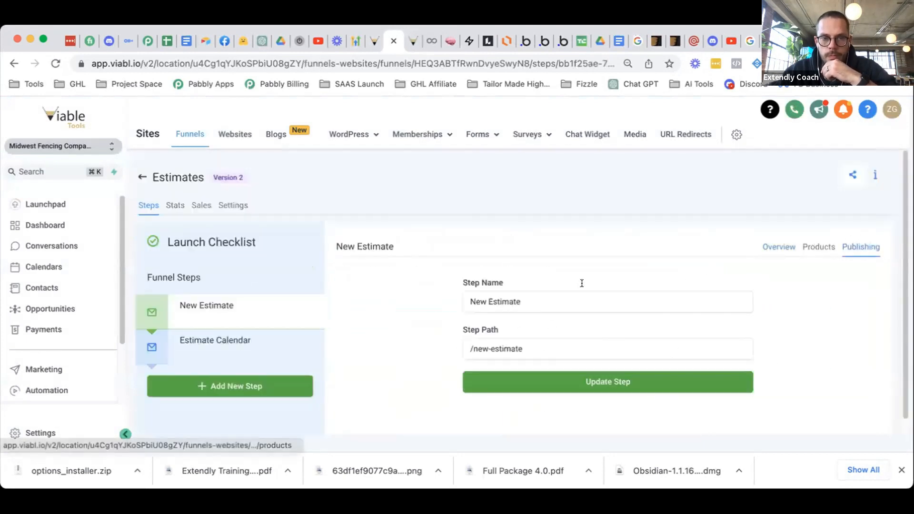
{"action": "left_click", "coordinate": [542, 345]}
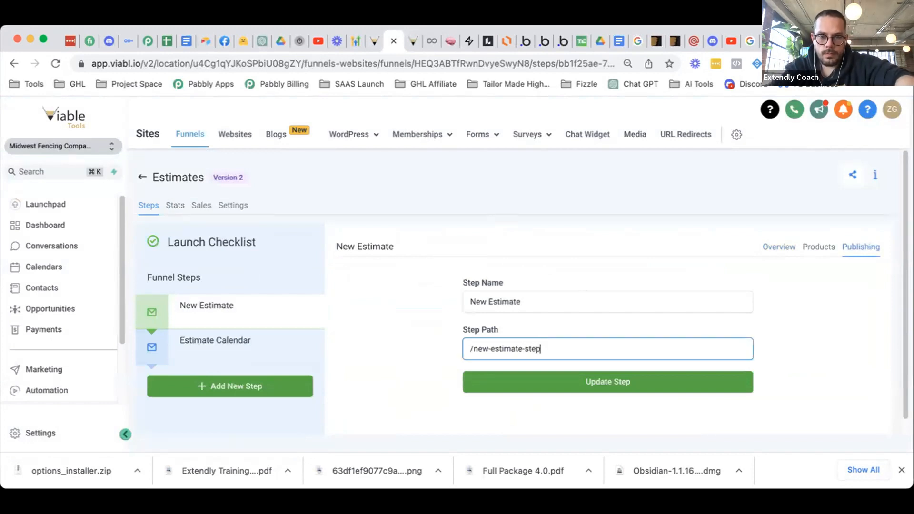
{"action": "left_click", "coordinate": [548, 374]}
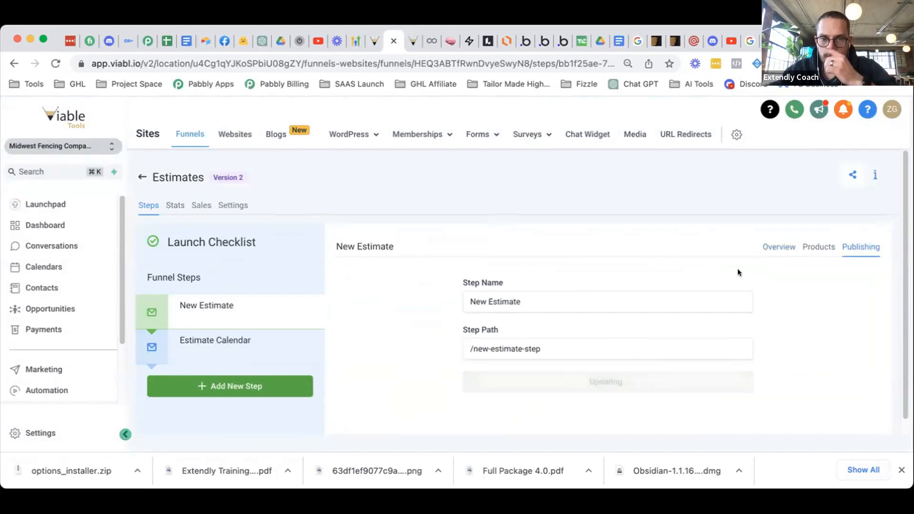
{"action": "left_click", "coordinate": [777, 247]}
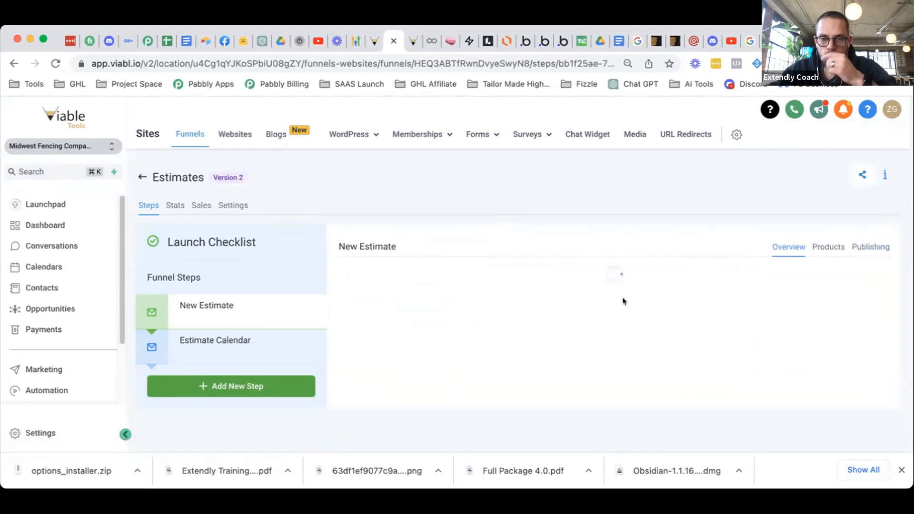
{"action": "scroll", "coordinate": [452, 336], "scroll_direction": "down", "scroll_amount": 3}
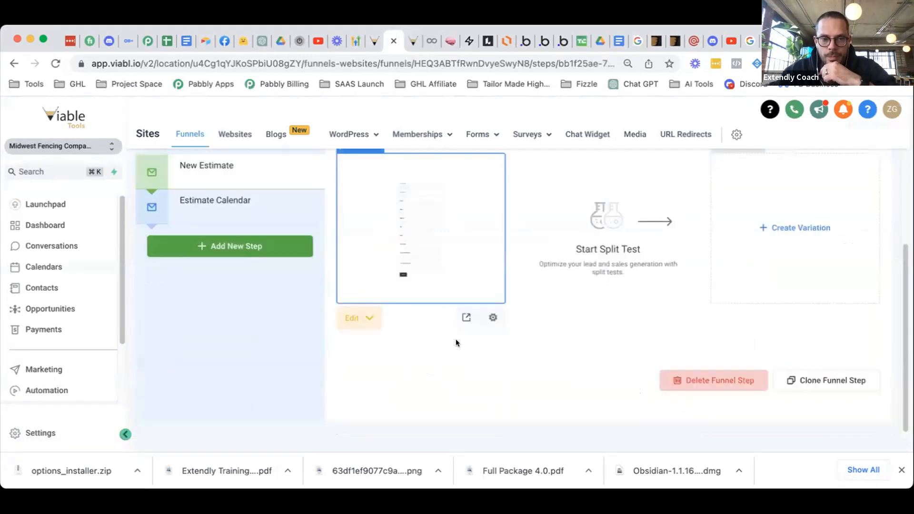
{"action": "left_click", "coordinate": [468, 316]}
{"action": "left_click", "coordinate": [379, 262]}
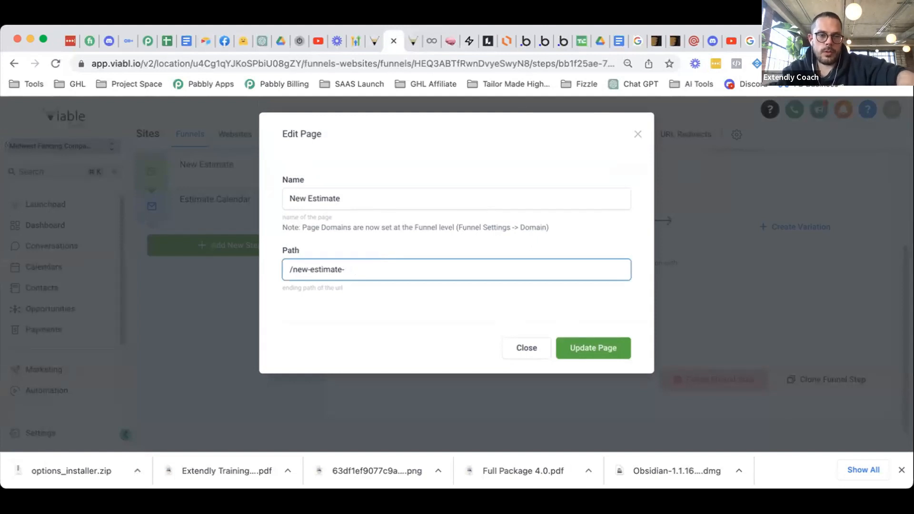
{"action": "key", "text": "BackSpace"}
{"action": "left_click", "coordinate": [593, 348]}
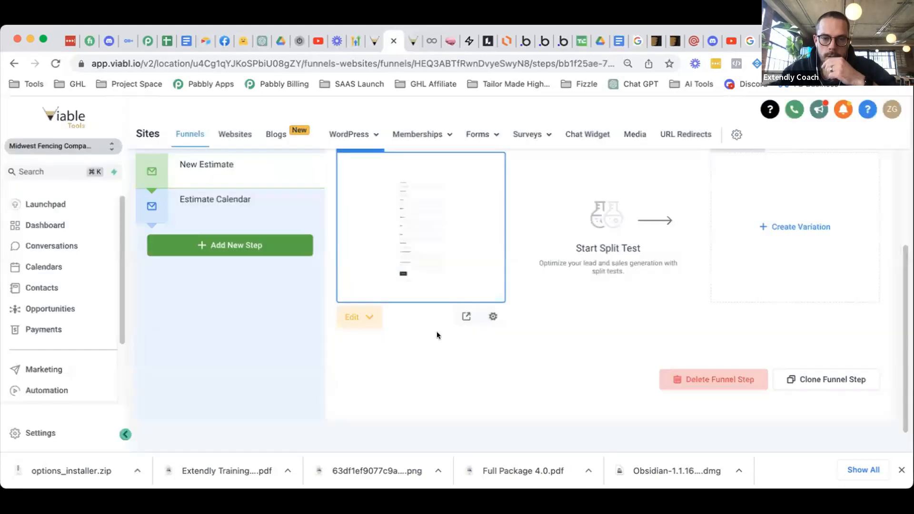
- Set the Estimate Calendar step path to /estimate-calendar-step and update its page path
{"action": "left_click", "coordinate": [237, 206]}
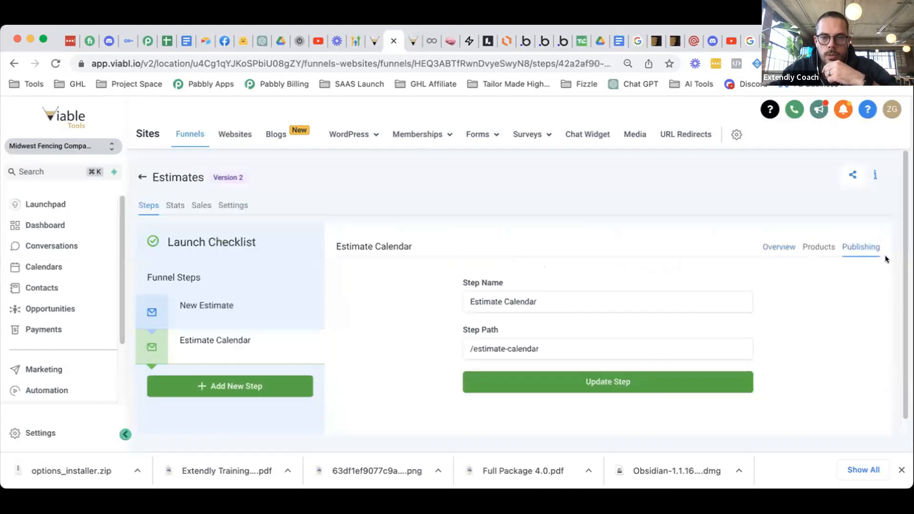
{"action": "left_click", "coordinate": [566, 352]}
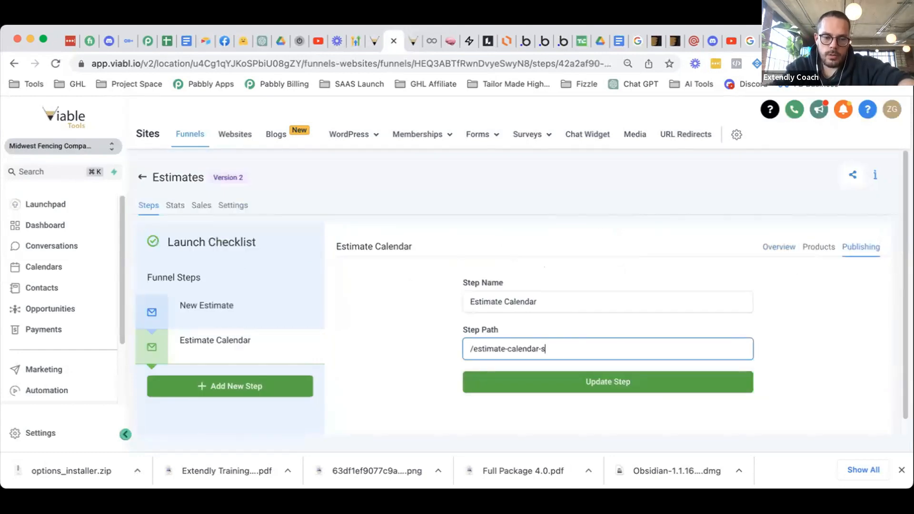
{"action": "left_click", "coordinate": [579, 384]}
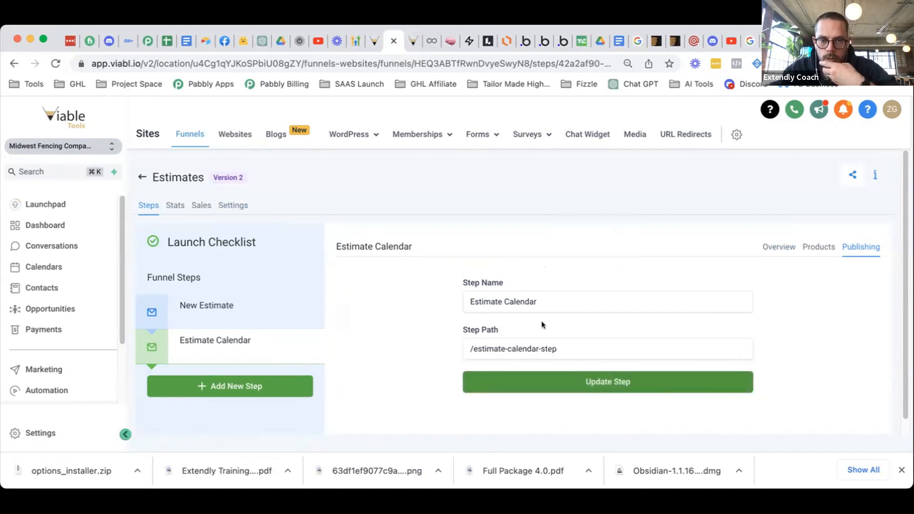
{"action": "scroll", "coordinate": [505, 333], "scroll_direction": "down", "scroll_amount": 3}
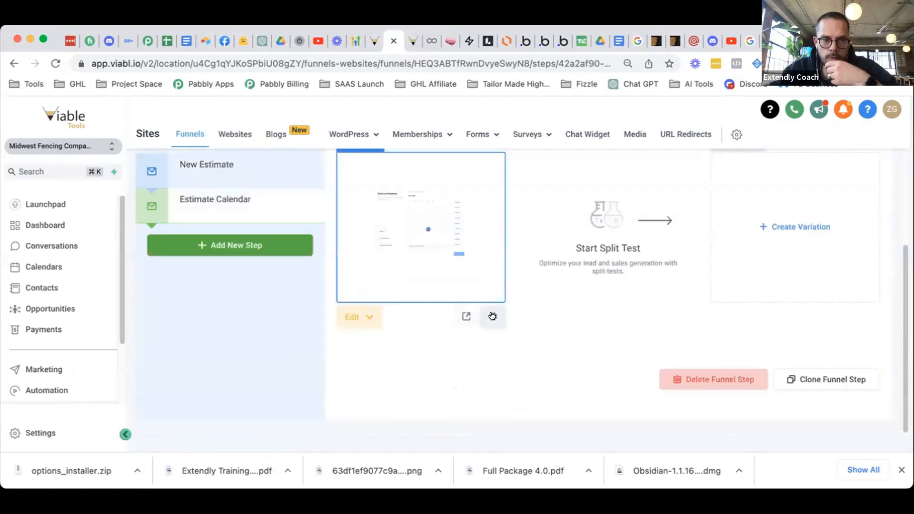
{"action": "left_click", "coordinate": [492, 316]}
{"action": "left_click", "coordinate": [421, 268]}
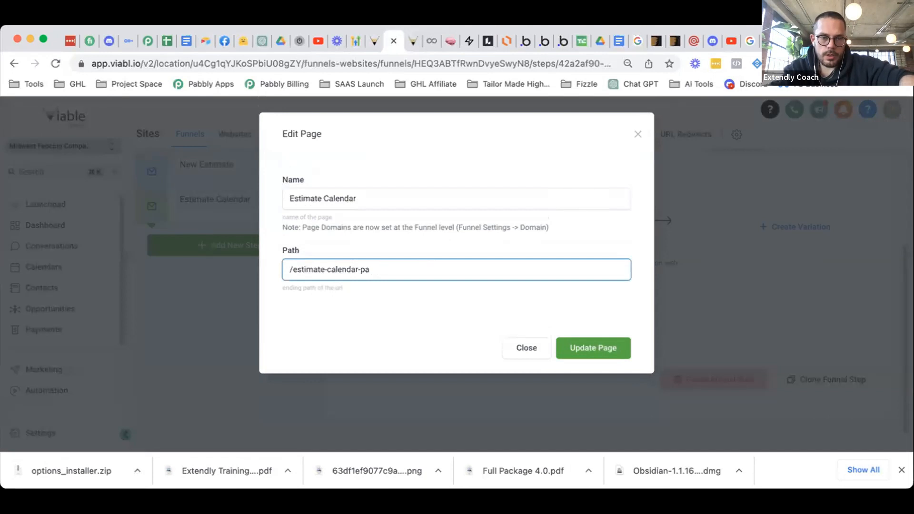
{"action": "left_click", "coordinate": [582, 347]}
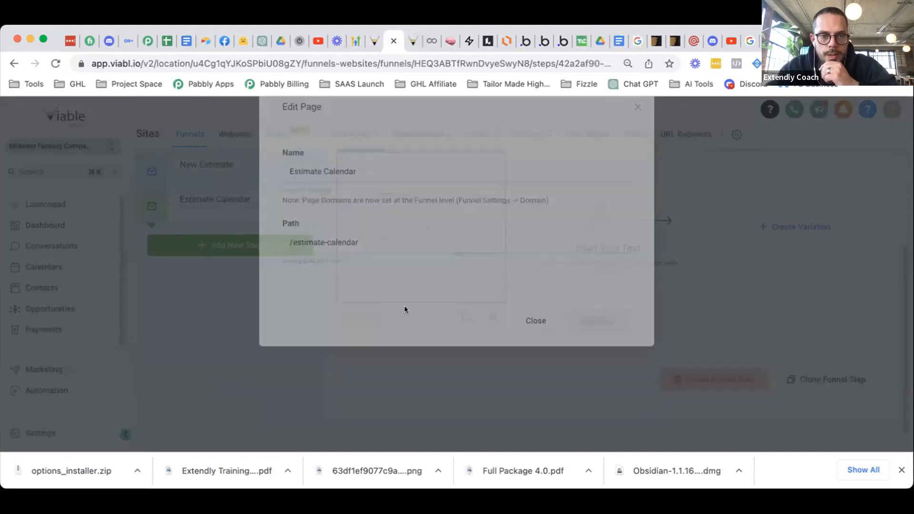
{"action": "left_click", "coordinate": [481, 135]}
{"action": "left_click", "coordinate": [467, 159]}
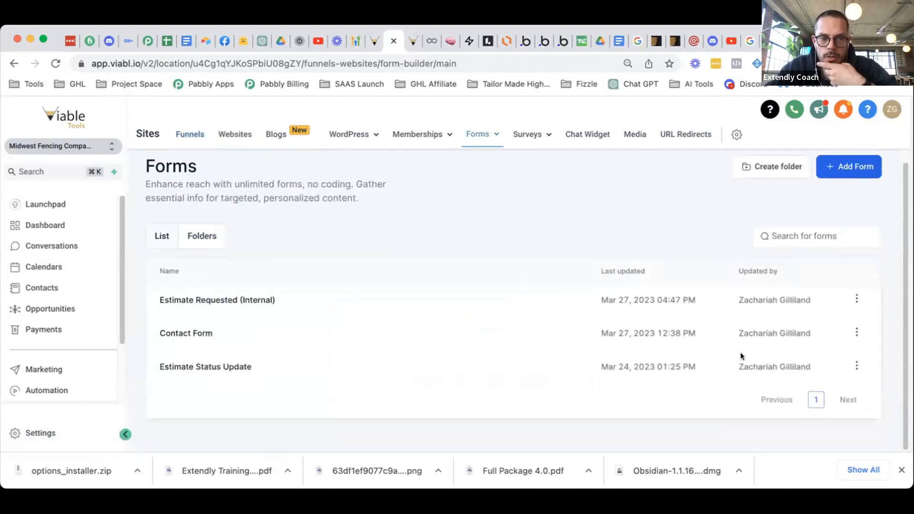
- Turn on Sticky Contact for the Estimate Requested (Internal) form and save it
{"action": "left_click", "coordinate": [857, 298]}
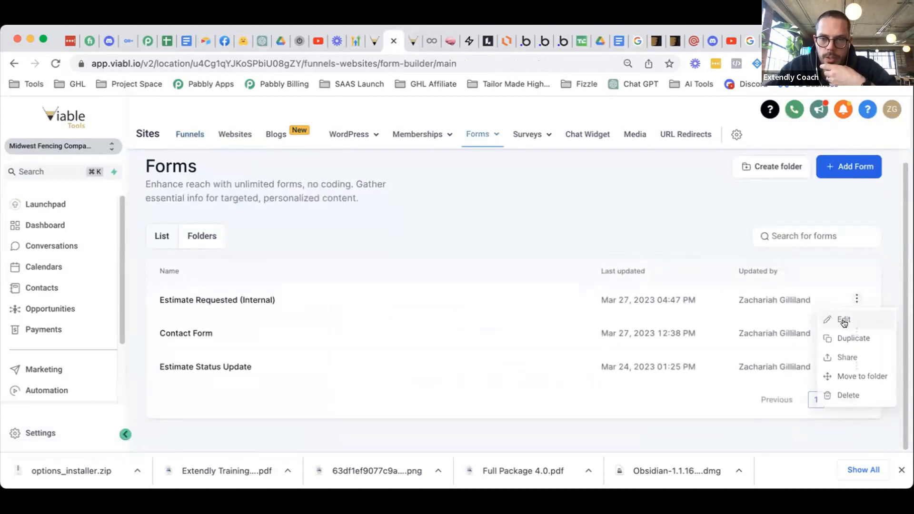
{"action": "left_click", "coordinate": [857, 321]}
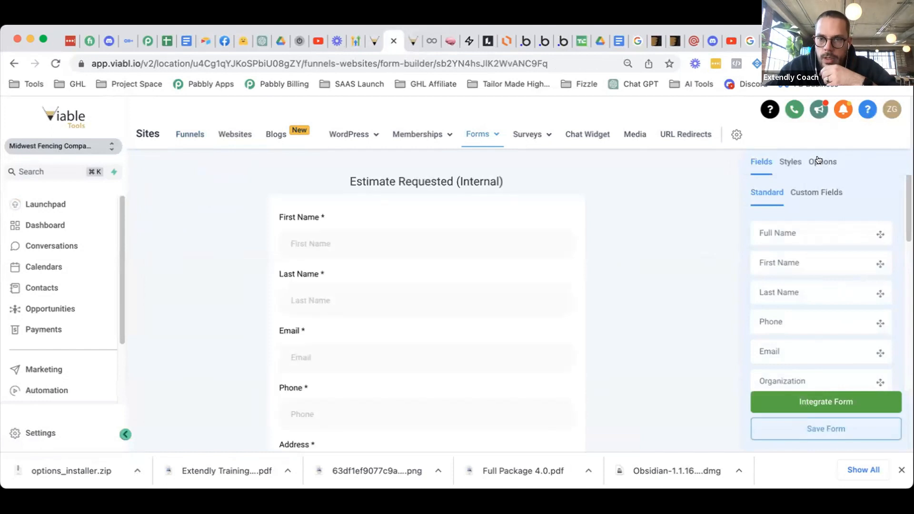
{"action": "left_click", "coordinate": [823, 162]}
{"action": "scroll", "coordinate": [839, 287], "scroll_direction": "down", "scroll_amount": 2}
{"action": "scroll", "coordinate": [839, 286], "scroll_direction": "down", "scroll_amount": 4}
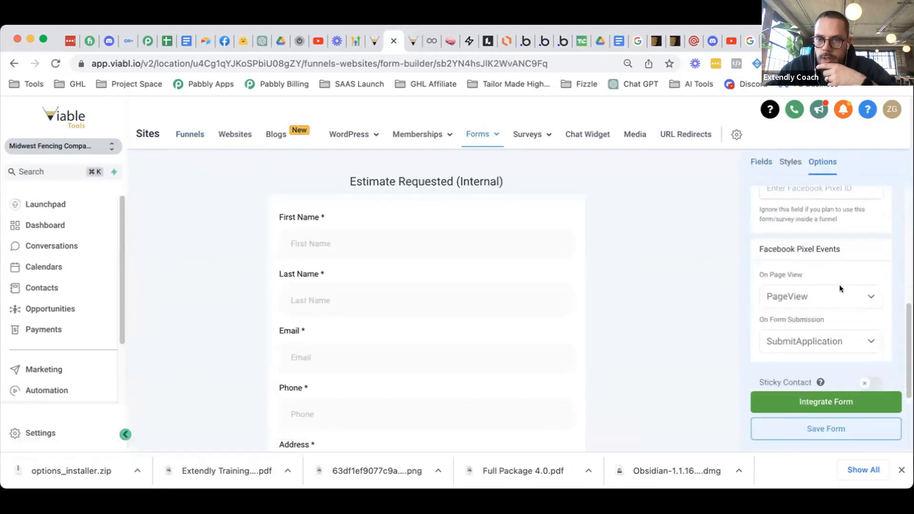
{"action": "scroll", "coordinate": [842, 291], "scroll_direction": "down", "scroll_amount": 1}
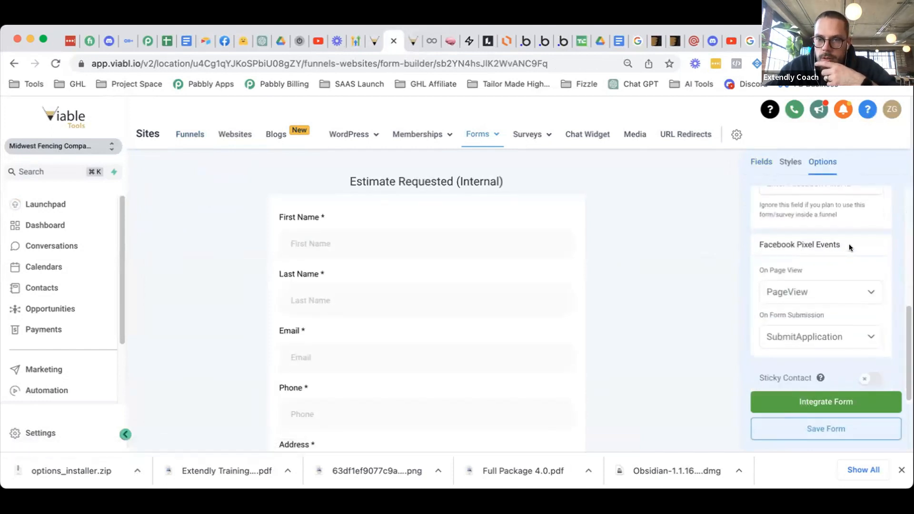
{"action": "left_click", "coordinate": [870, 379]}
{"action": "left_click", "coordinate": [847, 429]}
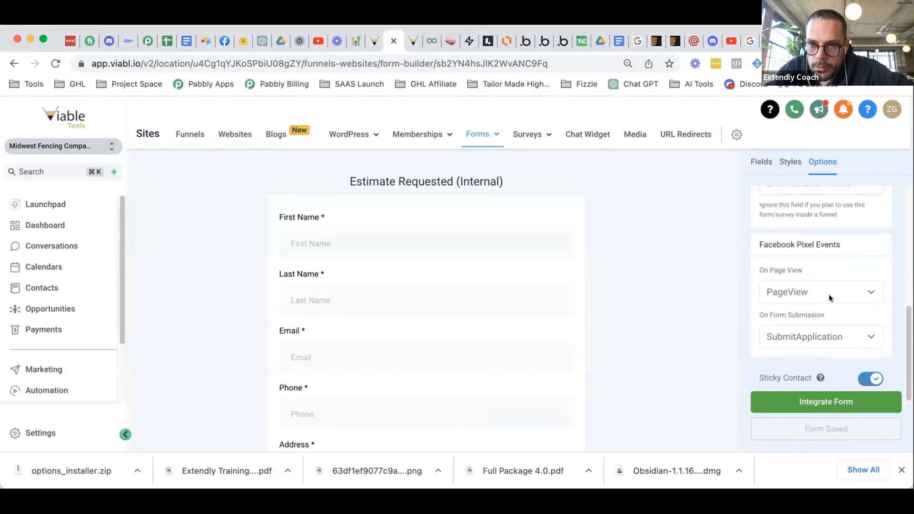
- Leave the form's On Submit action set to Open URL
{"action": "scroll", "coordinate": [827, 296], "scroll_direction": "up", "scroll_amount": 5}
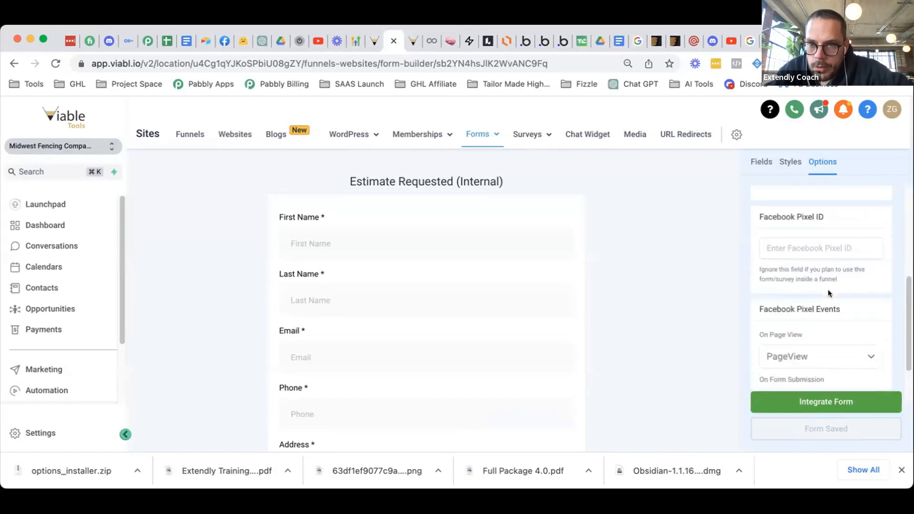
{"action": "scroll", "coordinate": [829, 290], "scroll_direction": "up", "scroll_amount": 2}
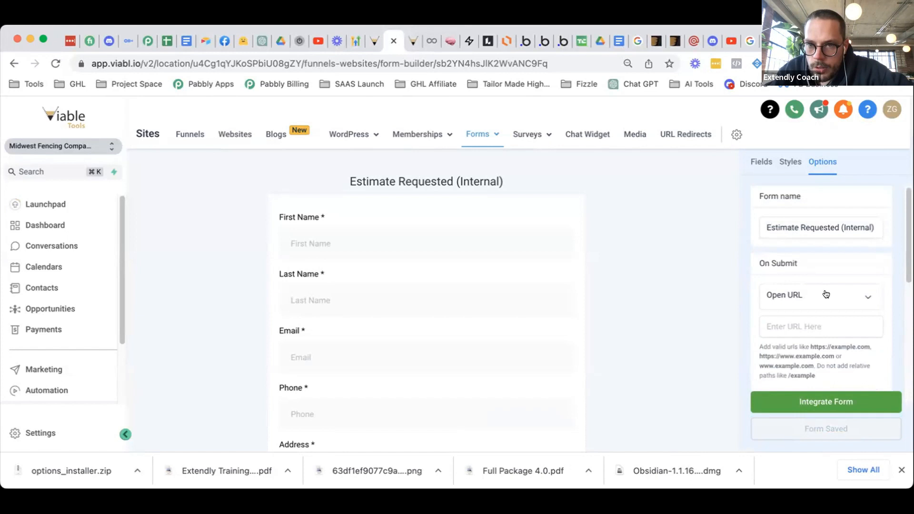
{"action": "left_click", "coordinate": [826, 294]}
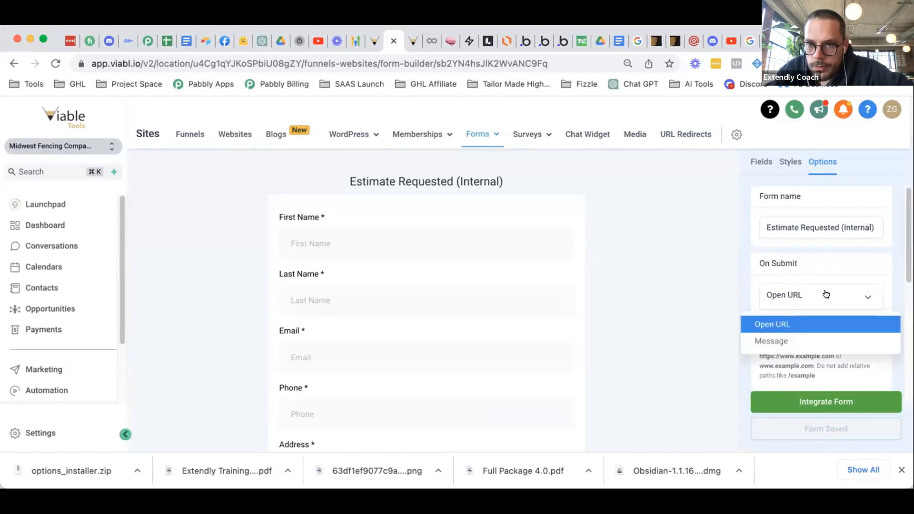
{"action": "left_click", "coordinate": [830, 260]}
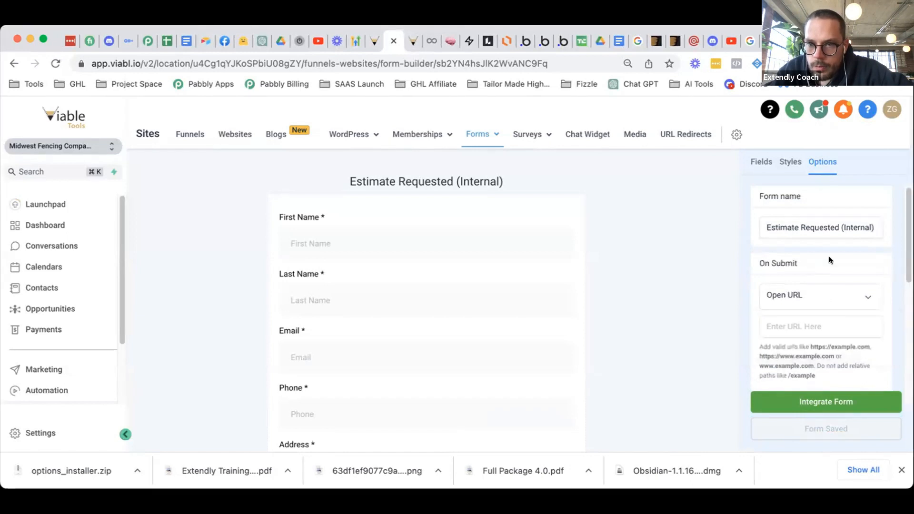
- Scroll through the form's Styles settings
{"action": "left_click", "coordinate": [792, 163]}
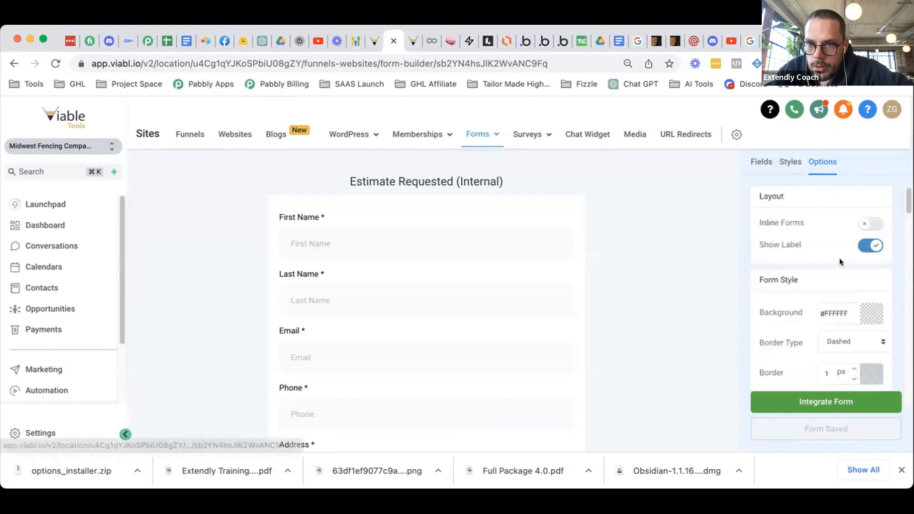
{"action": "scroll", "coordinate": [833, 256], "scroll_direction": "down", "scroll_amount": 3}
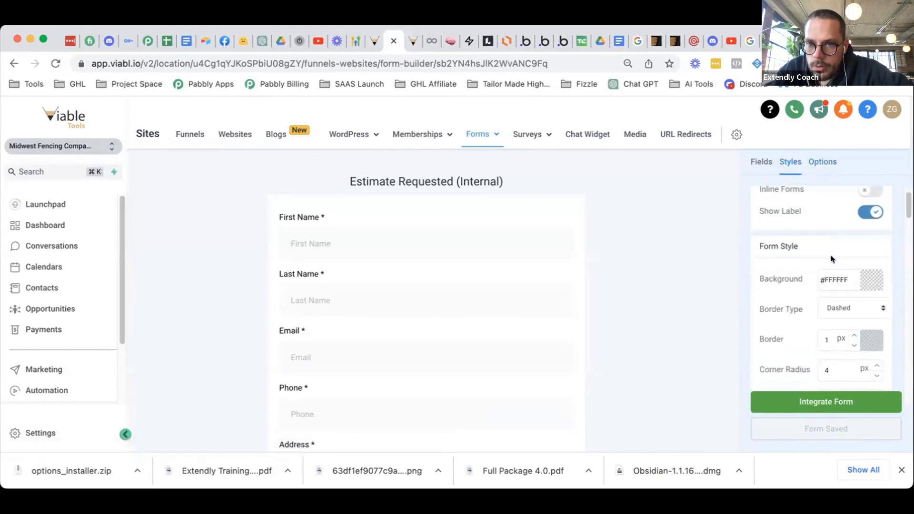
{"action": "scroll", "coordinate": [861, 257], "scroll_direction": "down", "scroll_amount": 4}
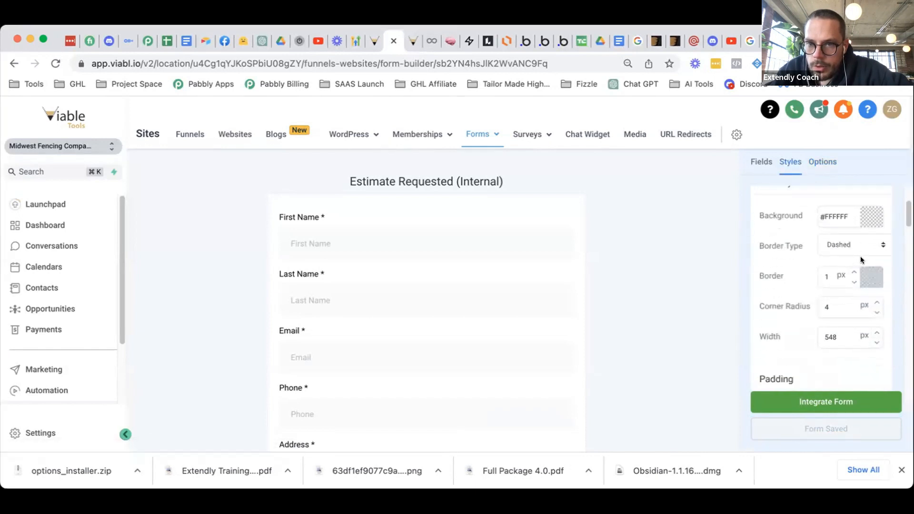
{"action": "scroll", "coordinate": [854, 281], "scroll_direction": "down", "scroll_amount": 5}
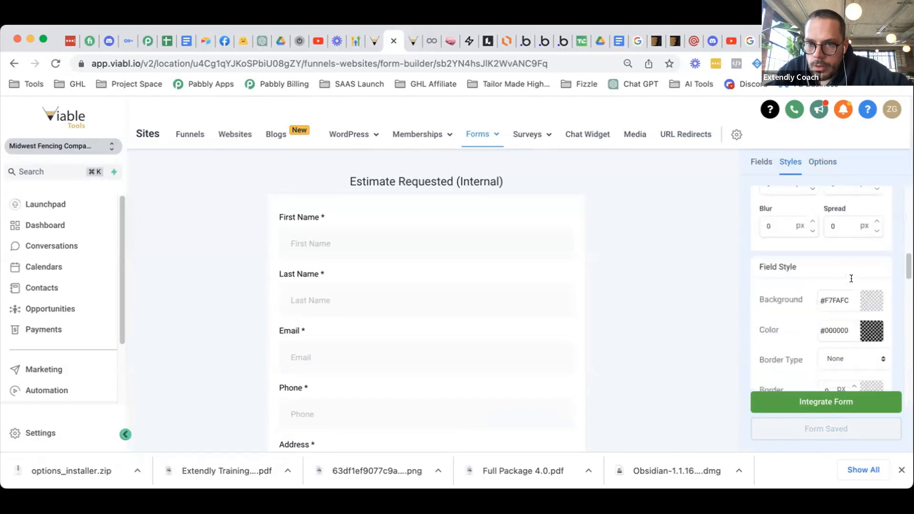
{"action": "scroll", "coordinate": [851, 280], "scroll_direction": "down", "scroll_amount": 8}
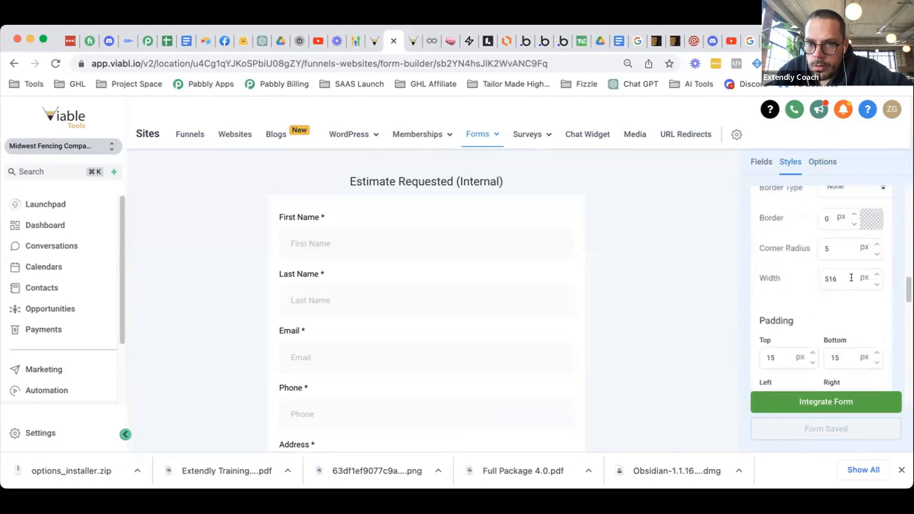
{"action": "scroll", "coordinate": [849, 281], "scroll_direction": "down", "scroll_amount": 8}
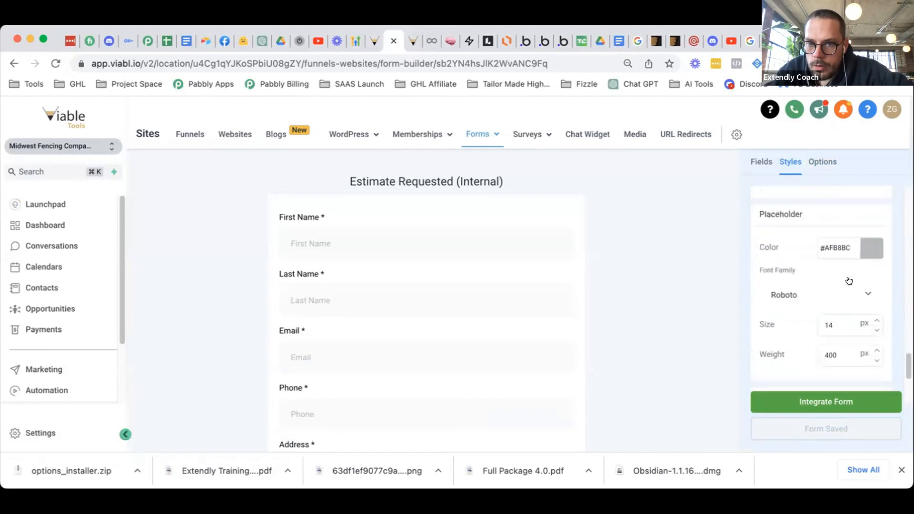
{"action": "scroll", "coordinate": [845, 290], "scroll_direction": "up", "scroll_amount": 5}
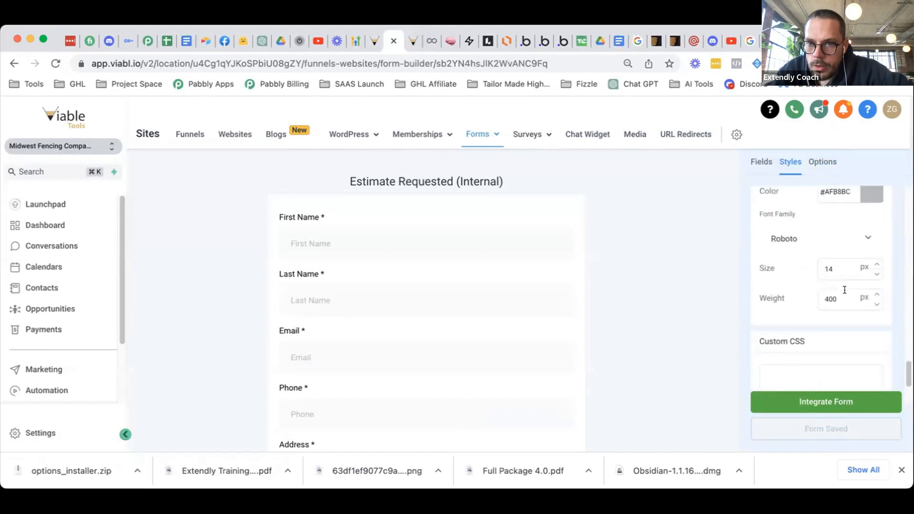
{"action": "scroll", "coordinate": [845, 290], "scroll_direction": "up", "scroll_amount": 3}
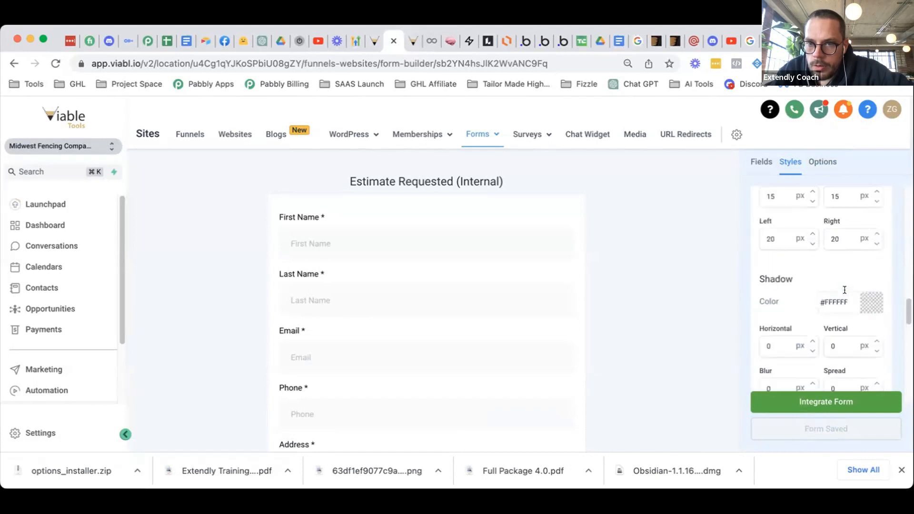
{"action": "scroll", "coordinate": [845, 290], "scroll_direction": "up", "scroll_amount": 6}
{"action": "scroll", "coordinate": [845, 290], "scroll_direction": "down", "scroll_amount": 6}
{"action": "scroll", "coordinate": [845, 290], "scroll_direction": "up", "scroll_amount": 1}
{"action": "scroll", "coordinate": [822, 234], "scroll_direction": "up", "scroll_amount": 10}
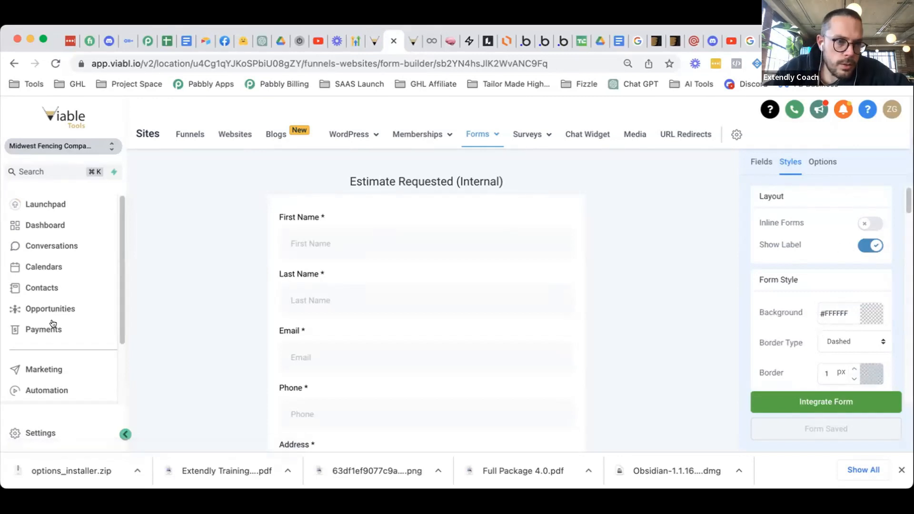
- Open the Estimates funnel's New Estimate page in the page editor
{"action": "left_click", "coordinate": [193, 135]}
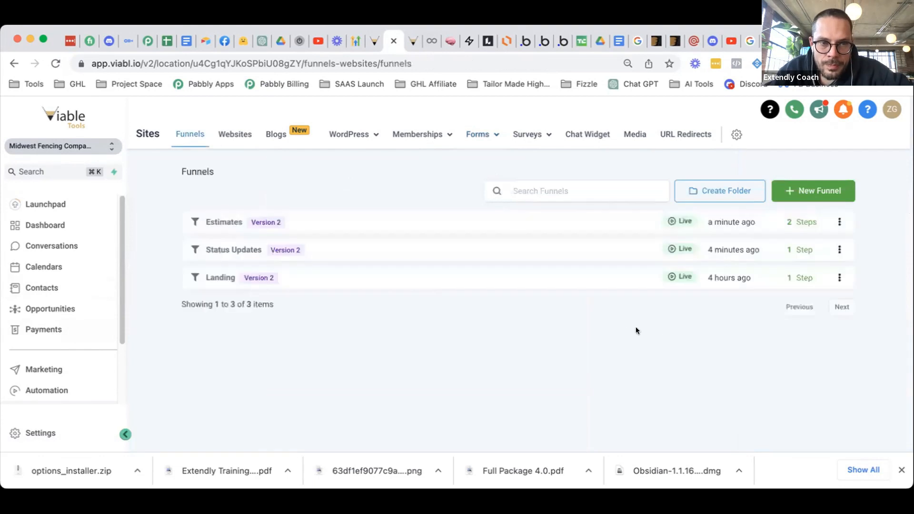
{"action": "left_click", "coordinate": [838, 222]}
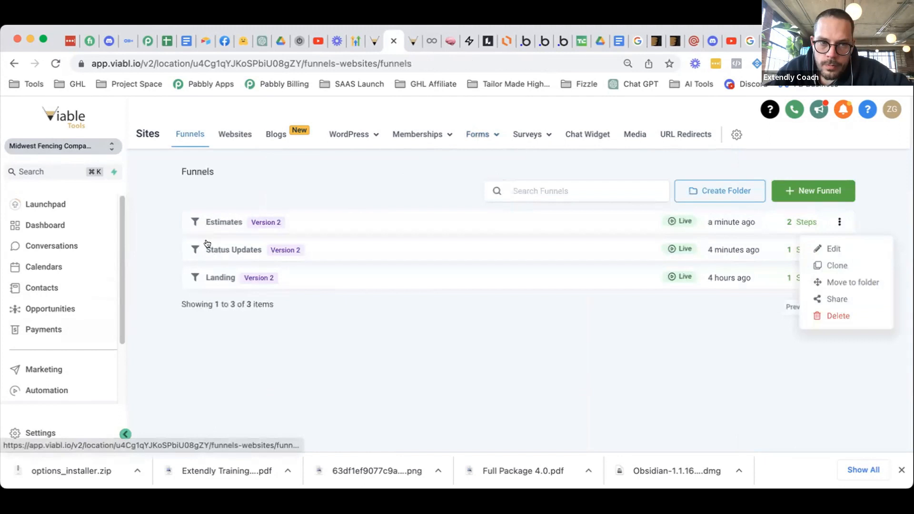
{"action": "left_click", "coordinate": [211, 223]}
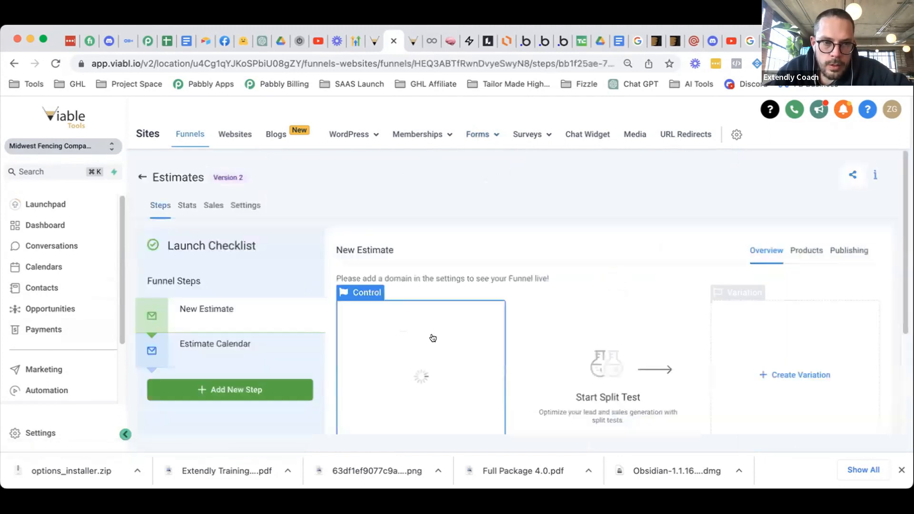
{"action": "scroll", "coordinate": [392, 370], "scroll_direction": "down", "scroll_amount": 3}
{"action": "left_click", "coordinate": [361, 383]}
{"action": "left_click", "coordinate": [385, 318]}
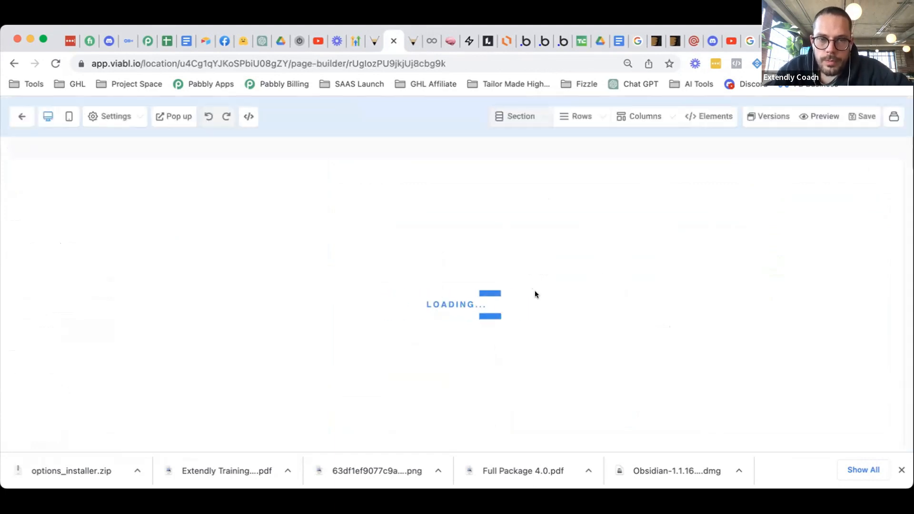
- Add a button element below the form
{"action": "scroll", "coordinate": [561, 284], "scroll_direction": "down", "scroll_amount": 10}
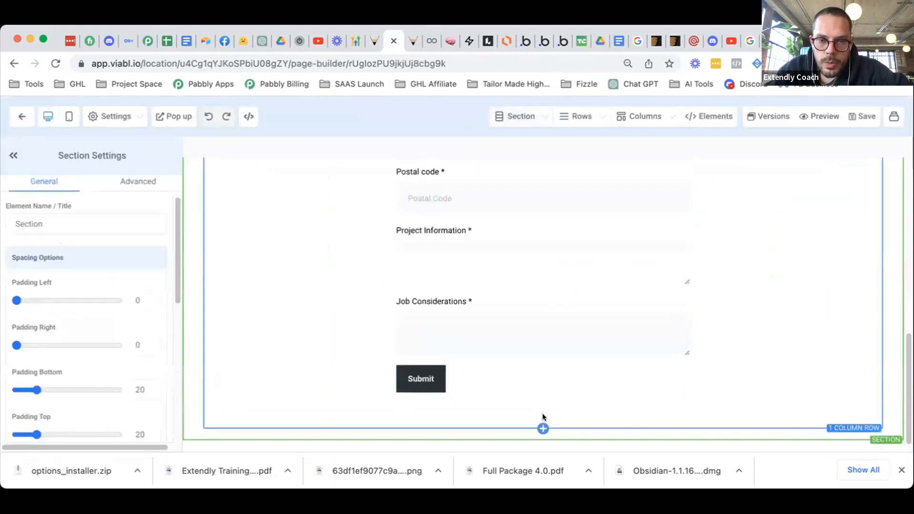
{"action": "left_click", "coordinate": [543, 414]}
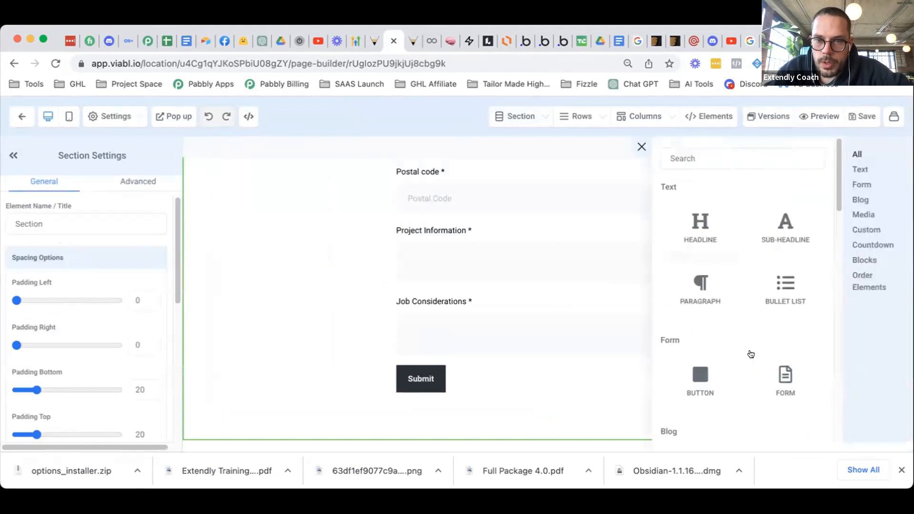
{"action": "left_click", "coordinate": [716, 373]}
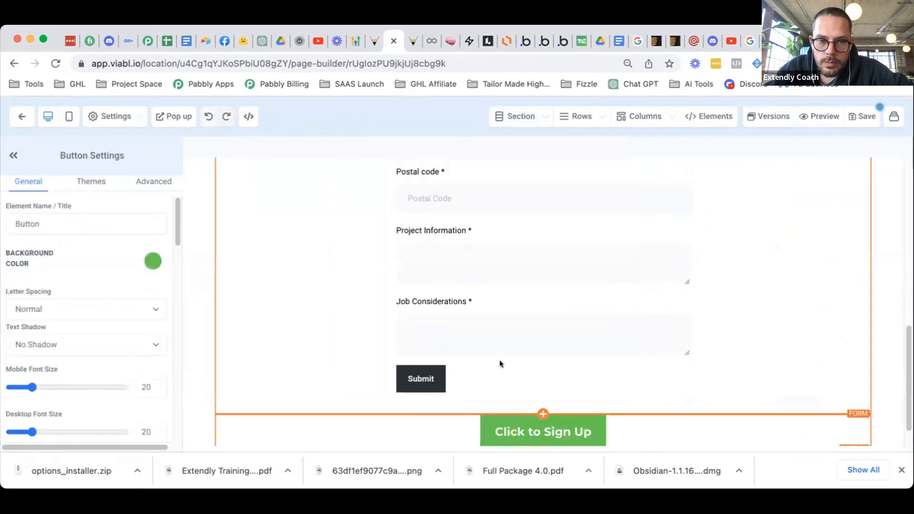
- Set the form's after-submit Redirect action to Go to Next step
{"action": "scroll", "coordinate": [500, 362], "scroll_direction": "down", "scroll_amount": 2}
{"action": "left_click", "coordinate": [518, 309]}
{"action": "scroll", "coordinate": [59, 362], "scroll_direction": "down", "scroll_amount": 5}
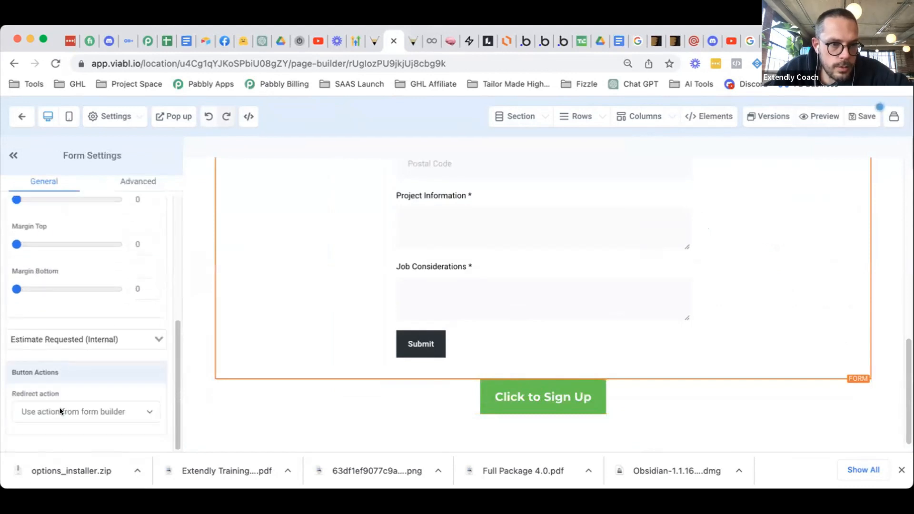
{"action": "left_click", "coordinate": [59, 410]}
{"action": "left_click", "coordinate": [76, 435]}
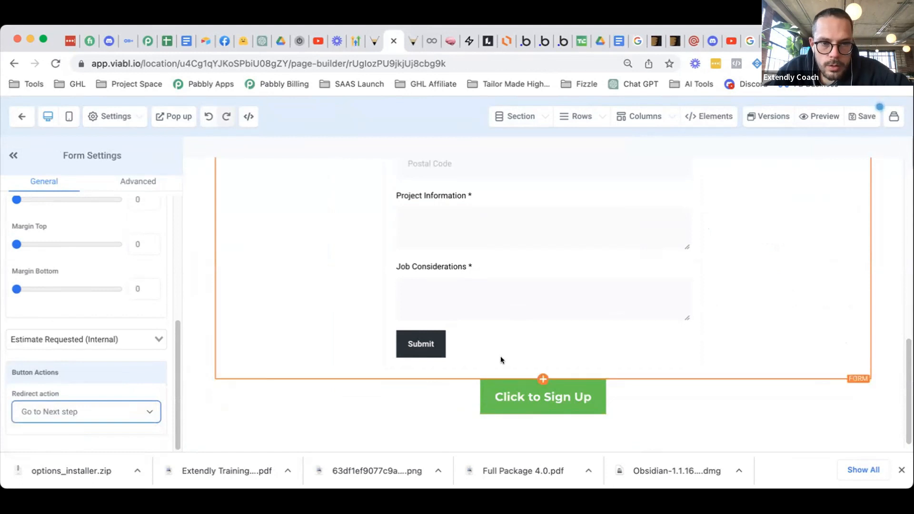
{"action": "left_click", "coordinate": [493, 347]}
- Delete the extra Click to Sign Up button, save the page, and return to the funnel steps
{"action": "scroll", "coordinate": [104, 360], "scroll_direction": "up", "scroll_amount": 5}
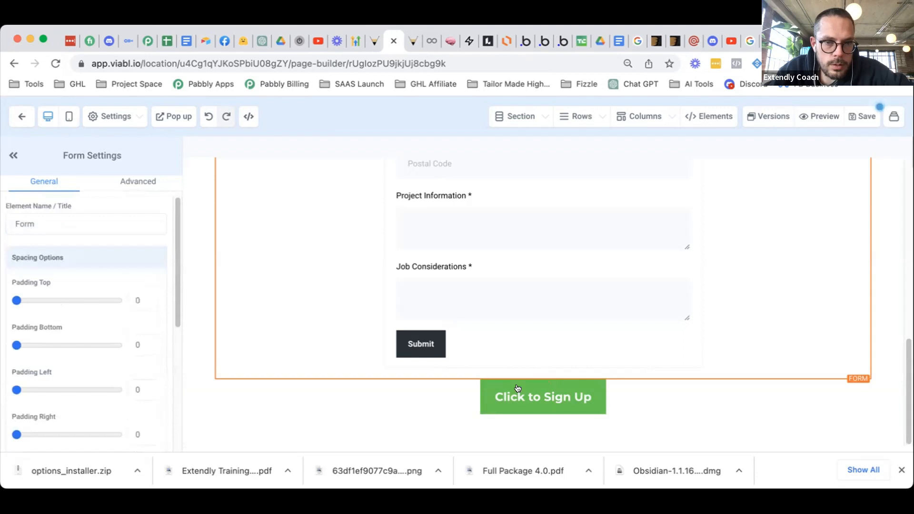
{"action": "left_click", "coordinate": [864, 373]}
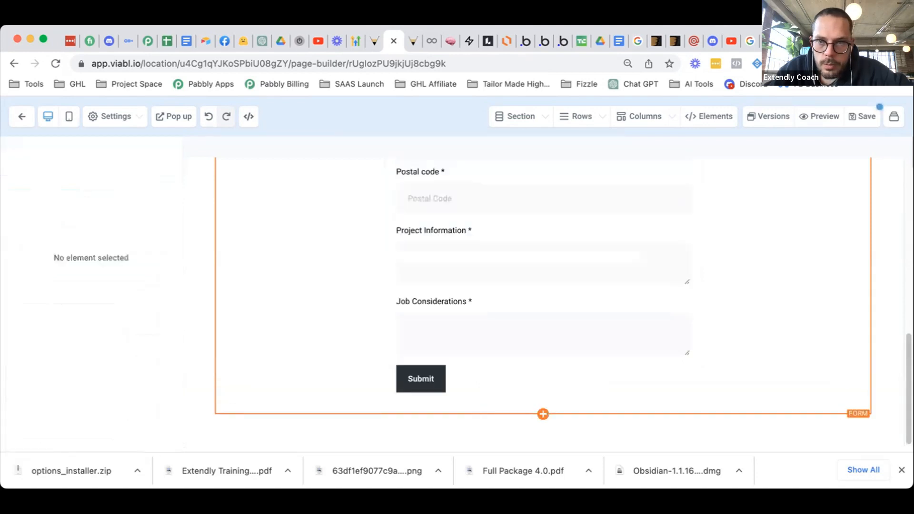
{"action": "left_click", "coordinate": [864, 117]}
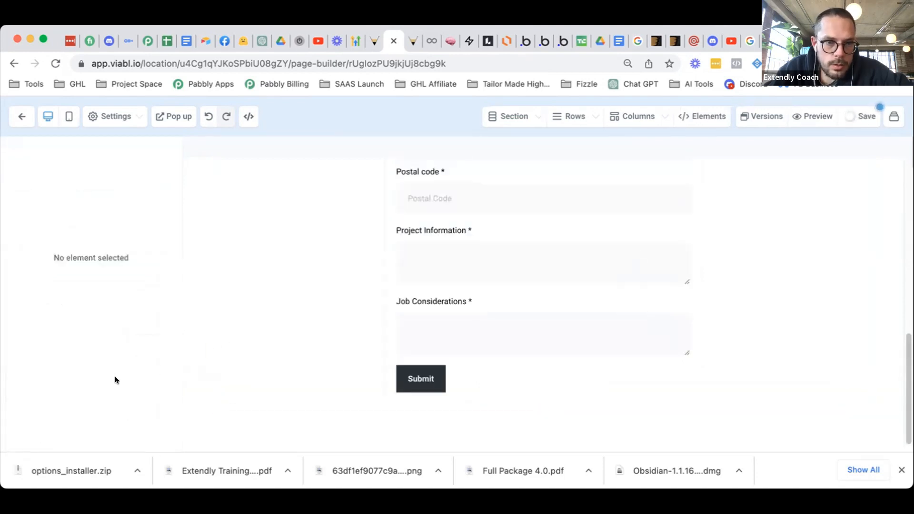
{"action": "scroll", "coordinate": [210, 334], "scroll_direction": "up", "scroll_amount": 5}
{"action": "scroll", "coordinate": [205, 331], "scroll_direction": "up", "scroll_amount": 4}
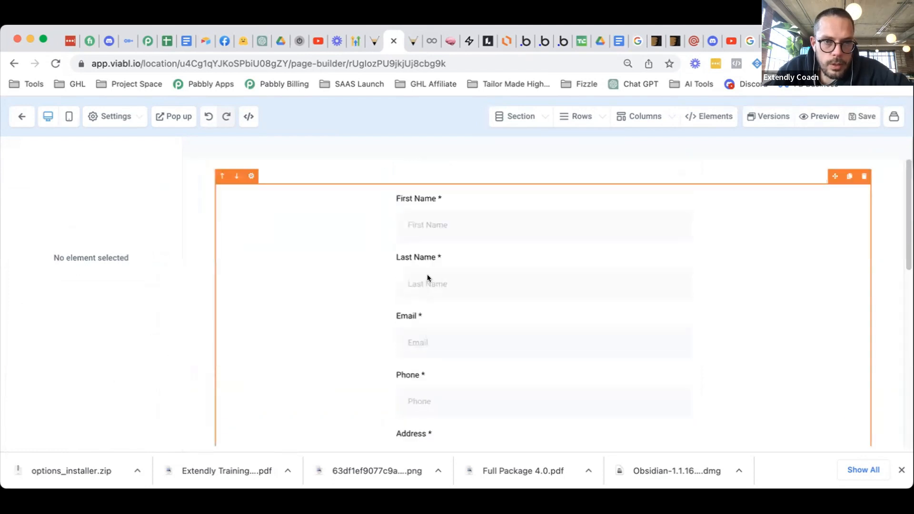
{"action": "left_click", "coordinate": [501, 289]}
{"action": "scroll", "coordinate": [501, 290], "scroll_direction": "down", "scroll_amount": 8}
{"action": "scroll", "coordinate": [307, 290], "scroll_direction": "up", "scroll_amount": 8}
{"action": "left_click", "coordinate": [22, 117]}
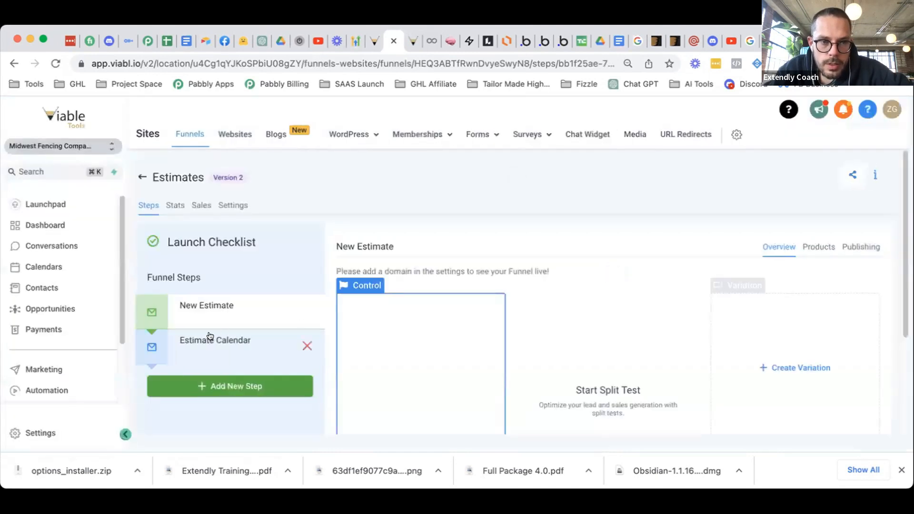
- Open the Estimate Calendar step's page in the editor
{"action": "left_click", "coordinate": [236, 339]}
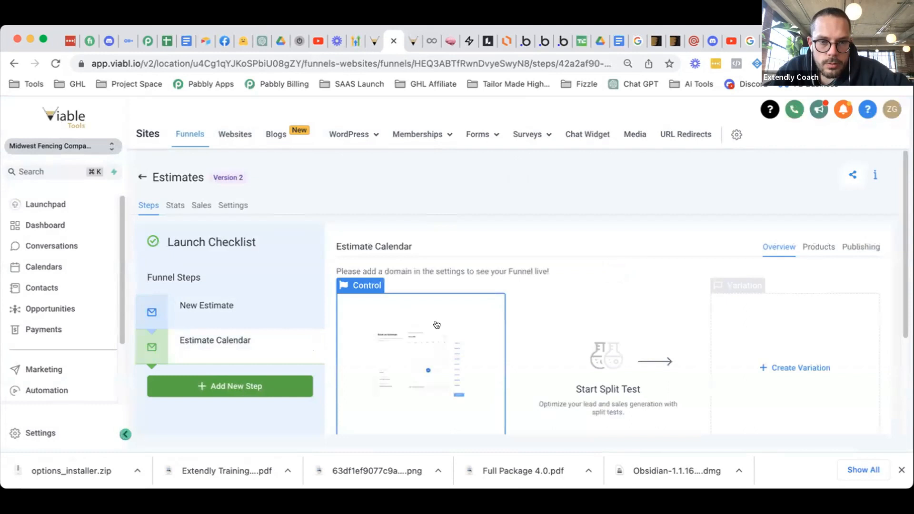
{"action": "scroll", "coordinate": [437, 325], "scroll_direction": "down", "scroll_amount": 3}
{"action": "scroll", "coordinate": [431, 317], "scroll_direction": "down", "scroll_amount": 1}
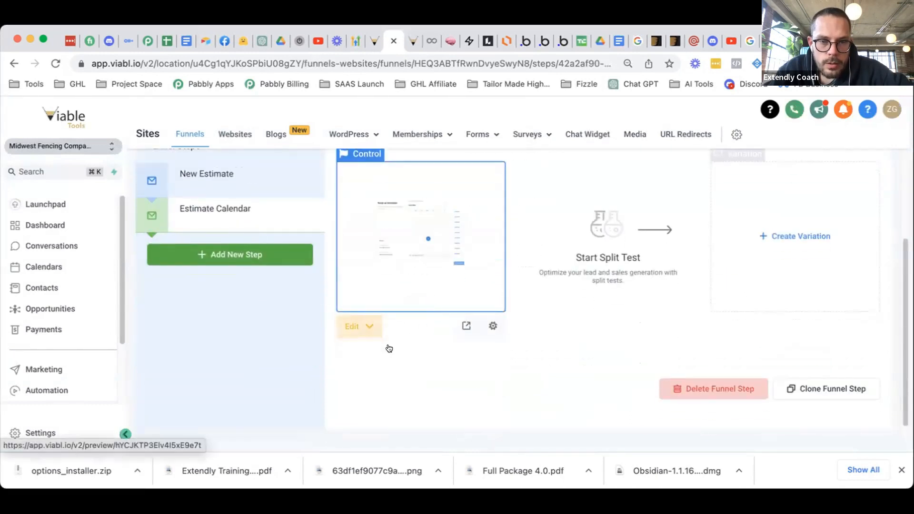
{"action": "left_click", "coordinate": [495, 311]}
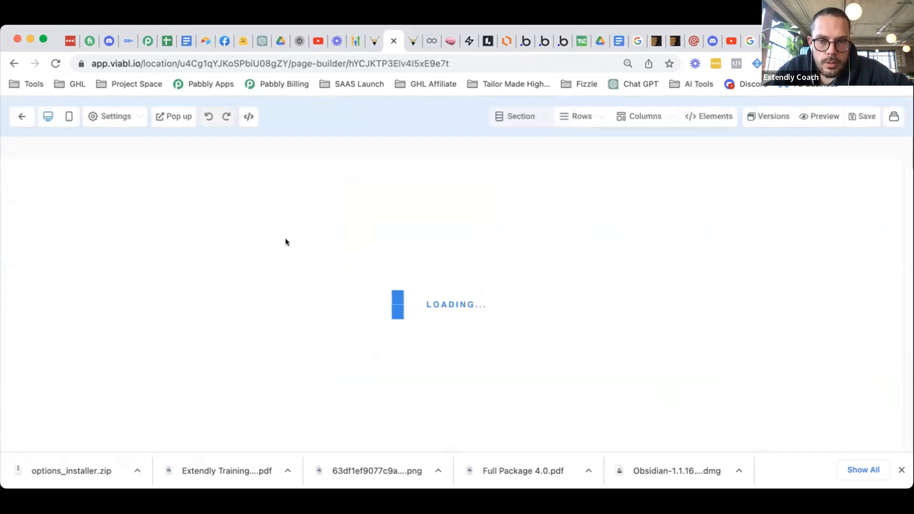
{"action": "scroll", "coordinate": [111, 321], "scroll_direction": "down", "scroll_amount": 5}
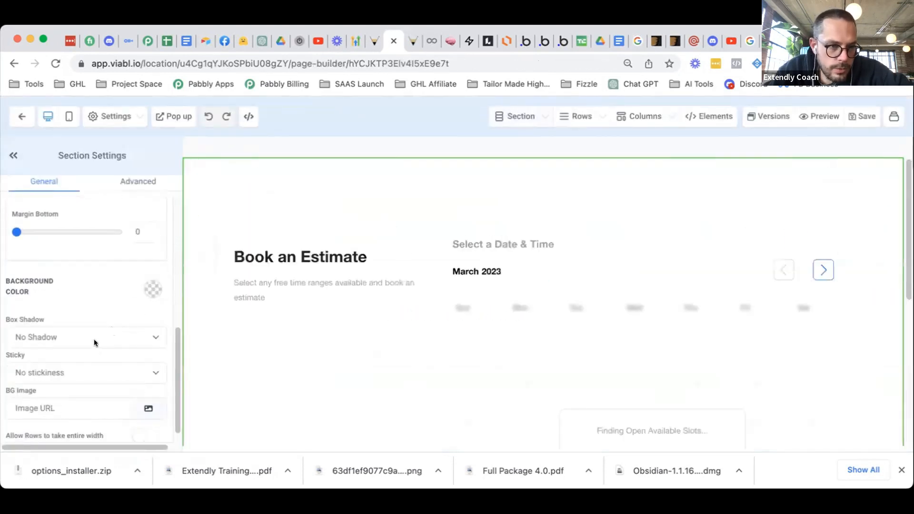
- Leave the booking calendar's Redirect action on the calendar's own behaviour and exit the editor
{"action": "left_click", "coordinate": [436, 298]}
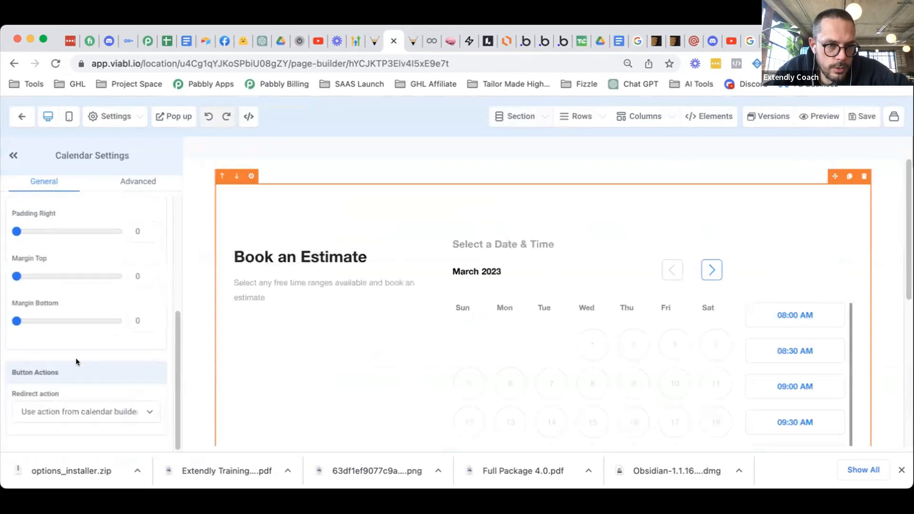
{"action": "left_click", "coordinate": [95, 412]}
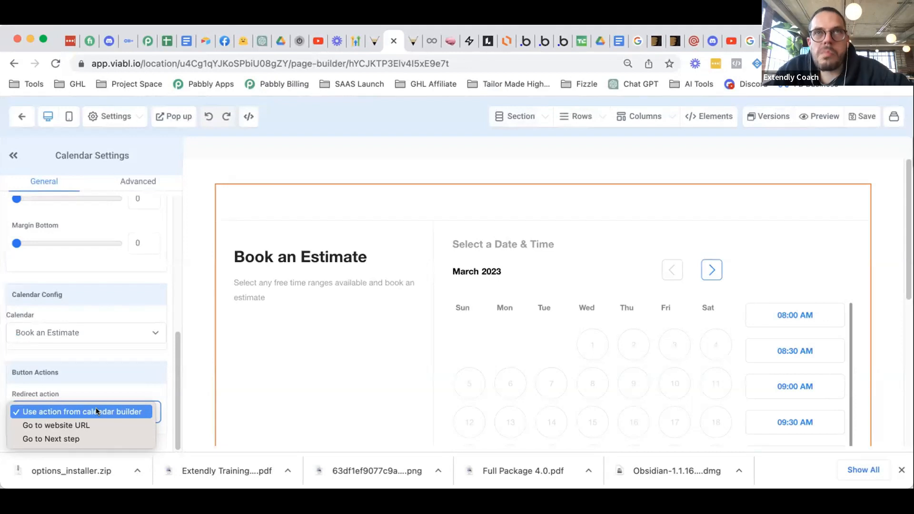
{"action": "left_click", "coordinate": [199, 277]}
{"action": "scroll", "coordinate": [322, 360], "scroll_direction": "down", "scroll_amount": 5}
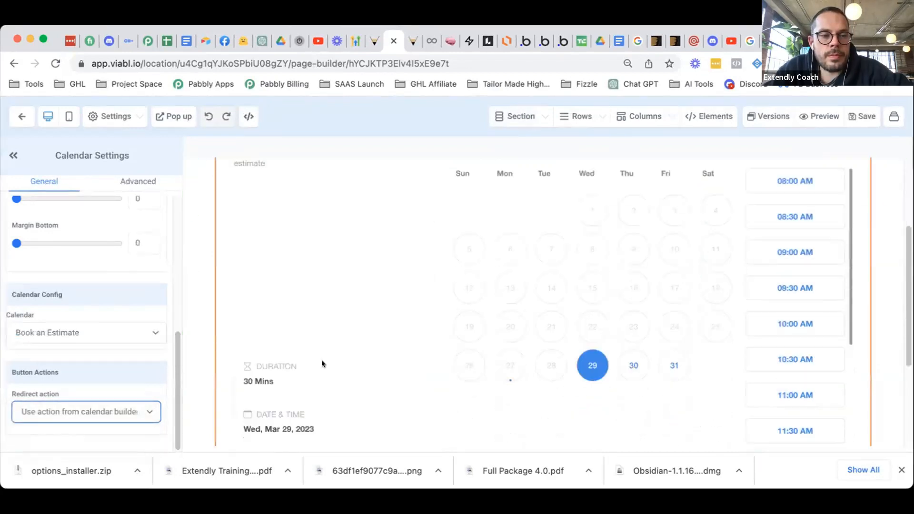
{"action": "scroll", "coordinate": [409, 294], "scroll_direction": "up", "scroll_amount": 5}
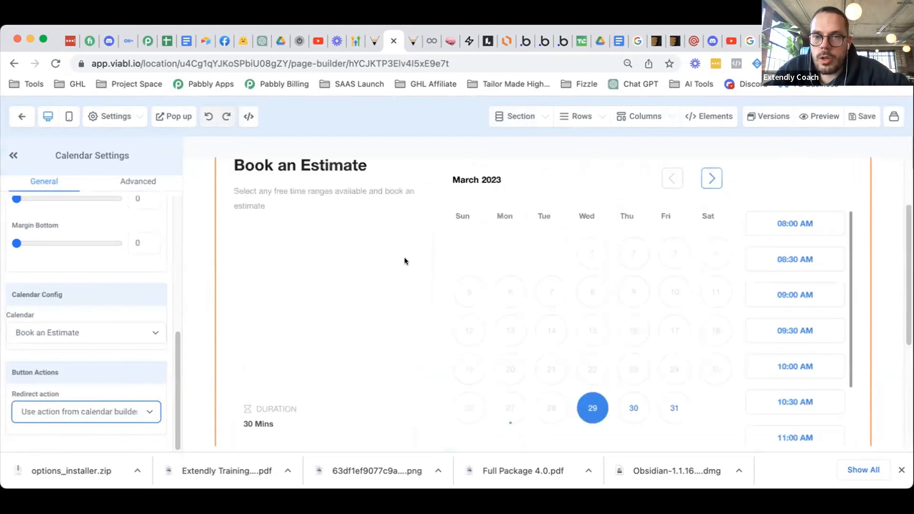
{"action": "left_click", "coordinate": [21, 116]}
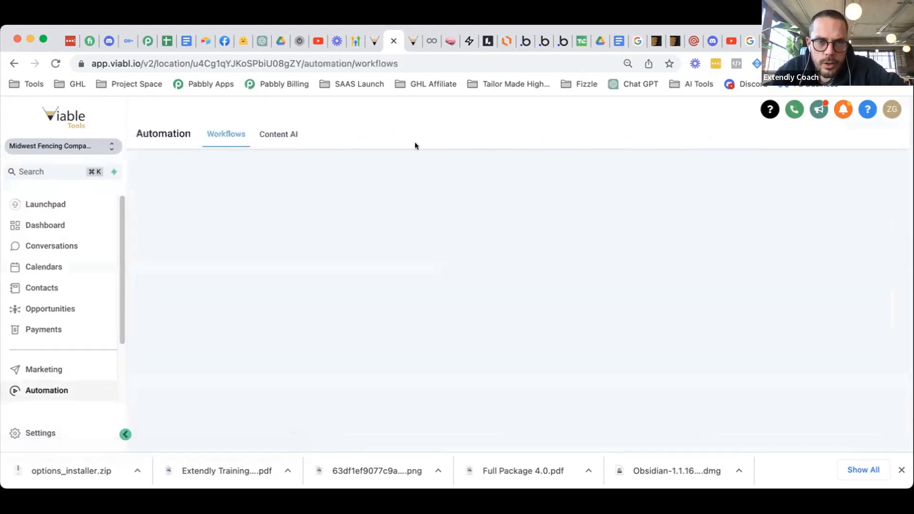
- Reorder the browser tabs and return to the workflow editor
{"action": "left_click", "coordinate": [373, 41]}
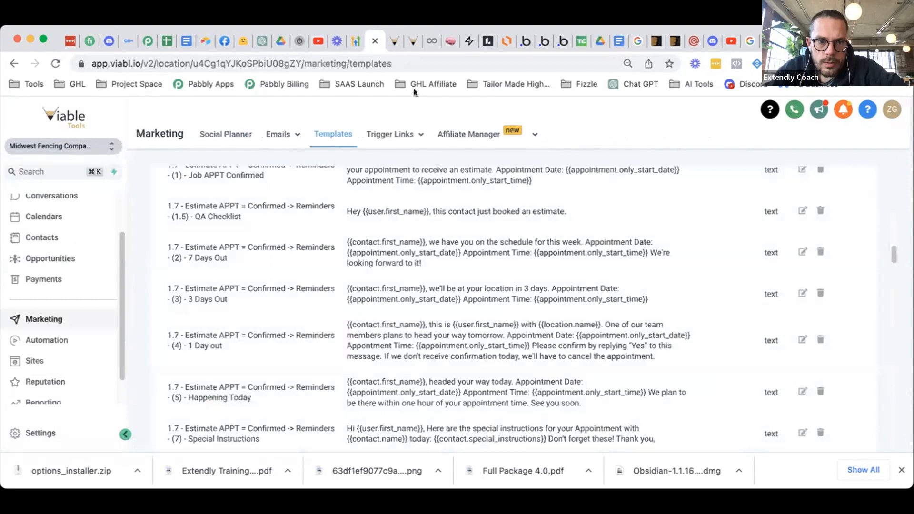
{"action": "left_click", "coordinate": [391, 42]}
{"action": "left_click", "coordinate": [407, 42]}
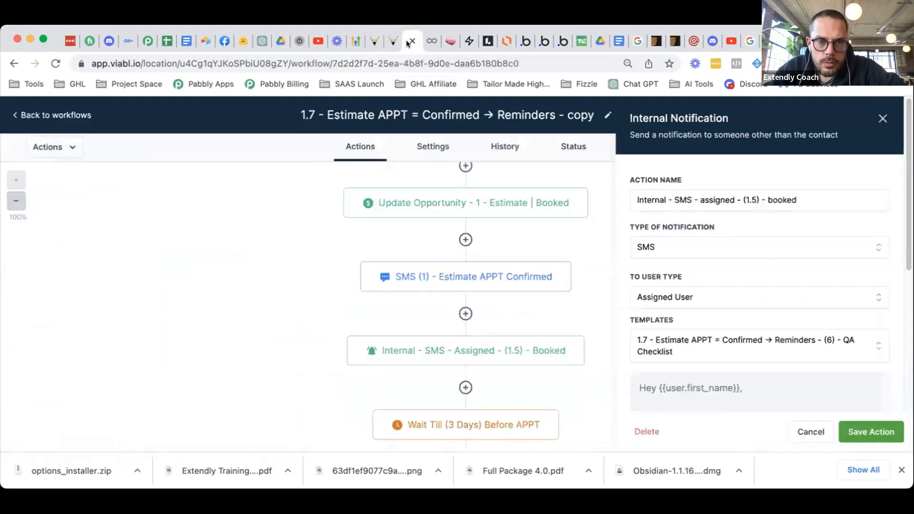
{"action": "left_click", "coordinate": [388, 40]}
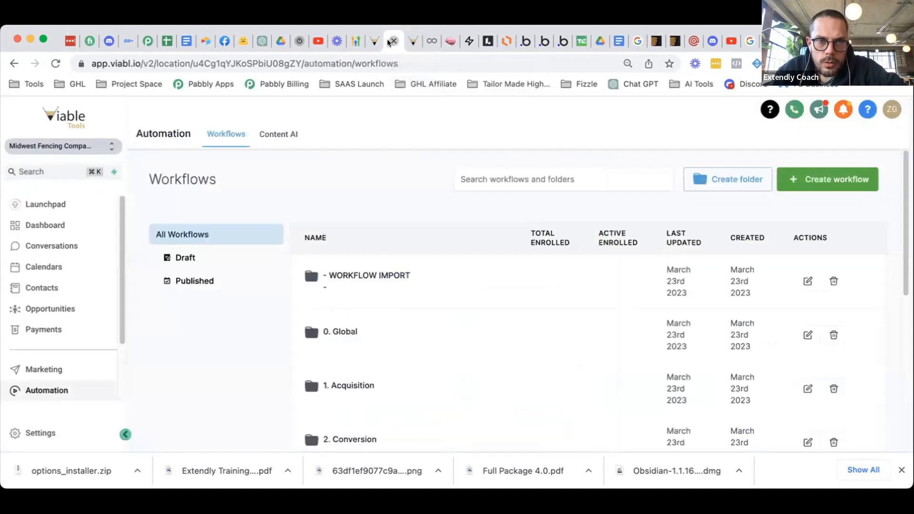
{"action": "left_click_drag", "start_coordinate": [396, 50], "coordinate": [412, 42]}
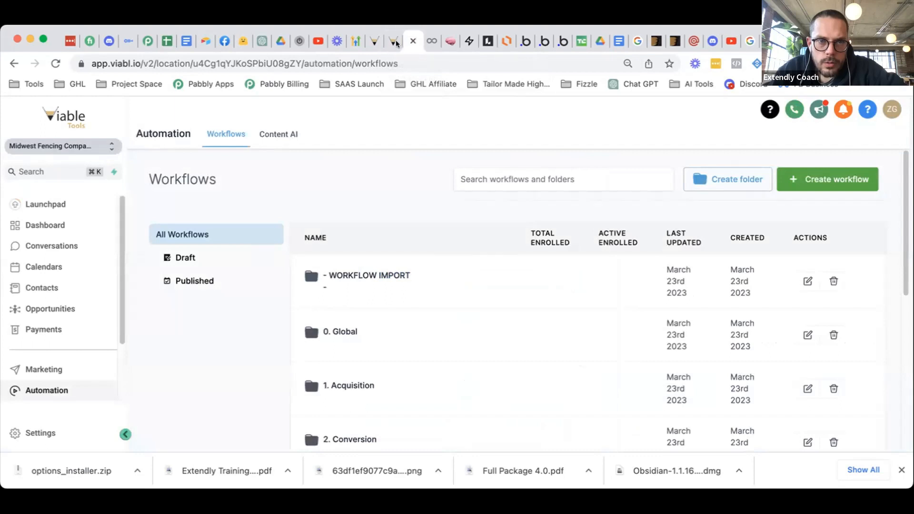
{"action": "left_click", "coordinate": [394, 42]}
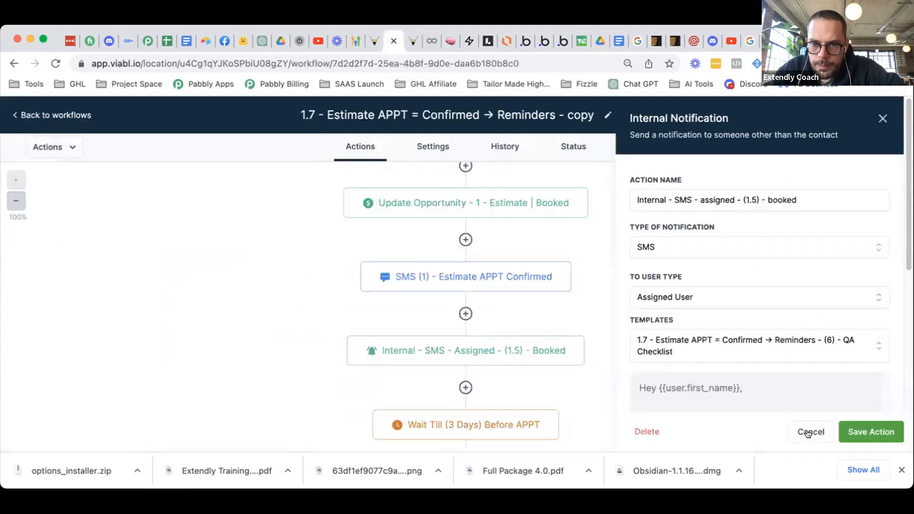
- Save the Internal Notification action and the 1.7 Estimate APPT reminders workflow
{"action": "left_click", "coordinate": [871, 432]}
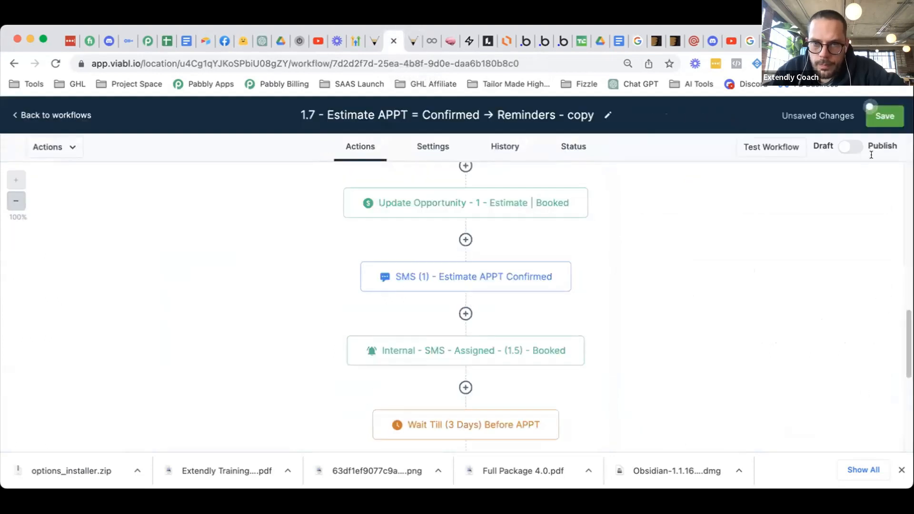
{"action": "left_click", "coordinate": [880, 117]}
{"action": "scroll", "coordinate": [665, 243], "scroll_direction": "up", "scroll_amount": 3}
{"action": "scroll", "coordinate": [666, 245], "scroll_direction": "down", "scroll_amount": 5}
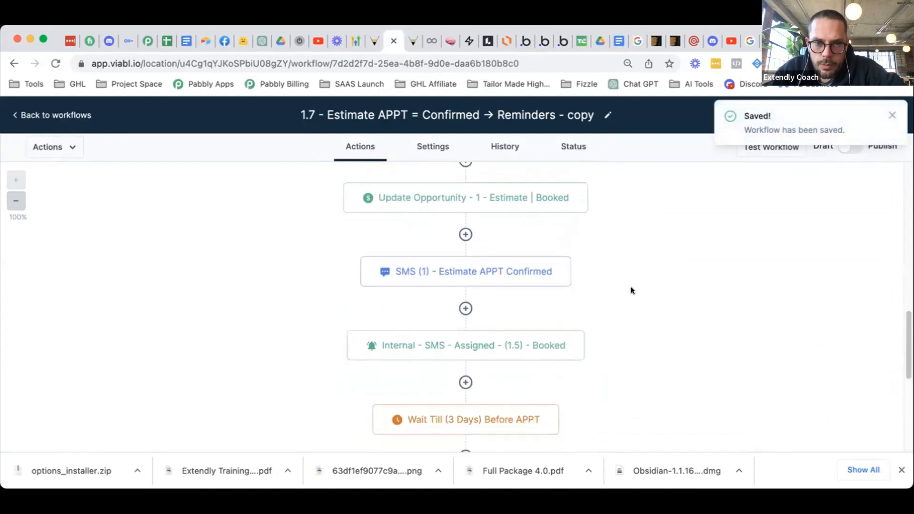
- Review the SMS (1) - Estimate APPT Confirmed and Internal - SMS - Assigned steps without changes
{"action": "left_click", "coordinate": [475, 271]}
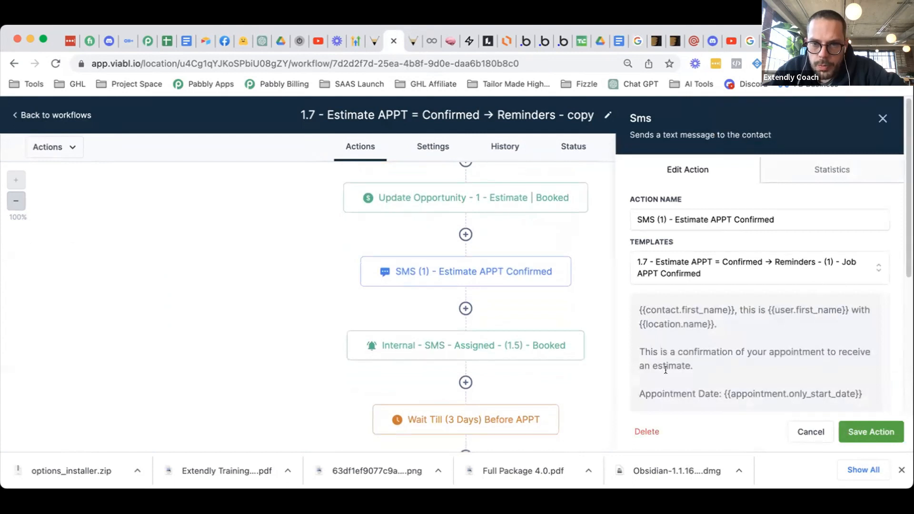
{"action": "left_click", "coordinate": [811, 431]}
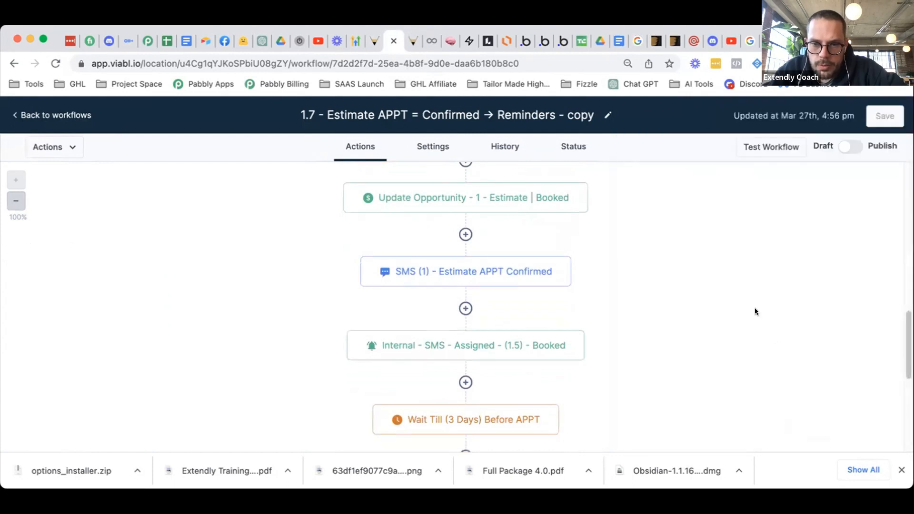
{"action": "scroll", "coordinate": [497, 329], "scroll_direction": "down", "scroll_amount": 1}
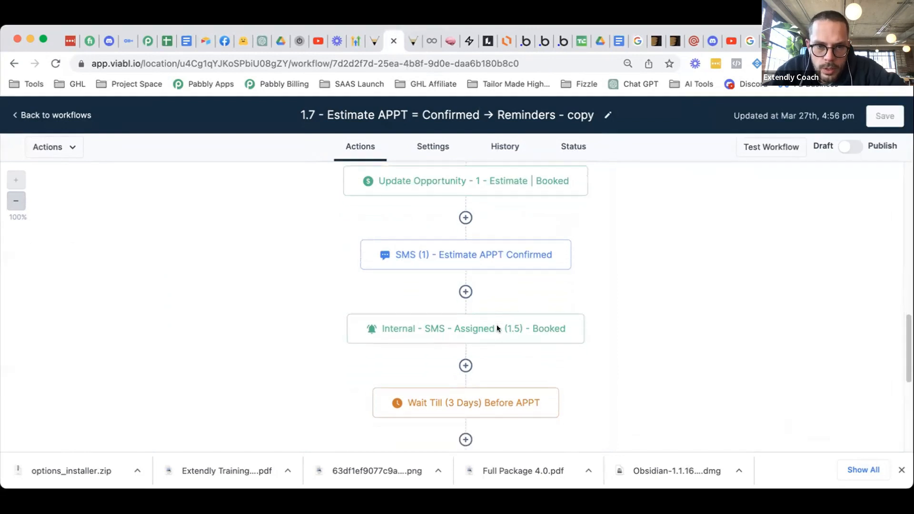
{"action": "scroll", "coordinate": [486, 310], "scroll_direction": "down", "scroll_amount": 1}
{"action": "scroll", "coordinate": [474, 295], "scroll_direction": "down", "scroll_amount": 1}
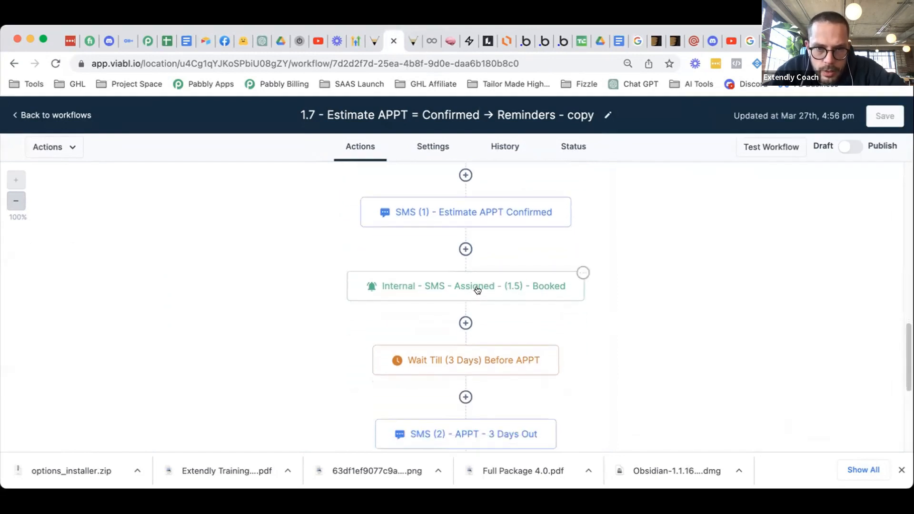
{"action": "left_click", "coordinate": [478, 290]}
{"action": "scroll", "coordinate": [750, 257], "scroll_direction": "down", "scroll_amount": 3}
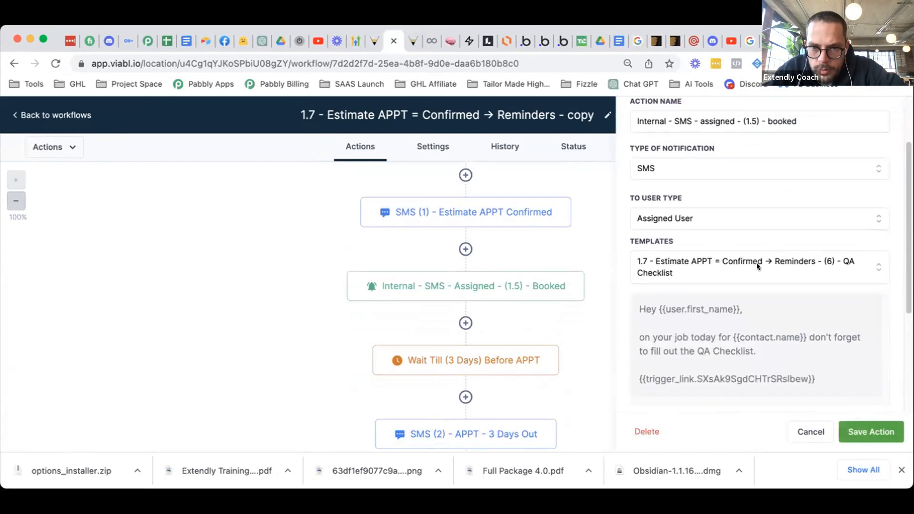
{"action": "scroll", "coordinate": [757, 267], "scroll_direction": "down", "scroll_amount": 4}
{"action": "scroll", "coordinate": [757, 257], "scroll_direction": "up", "scroll_amount": 2}
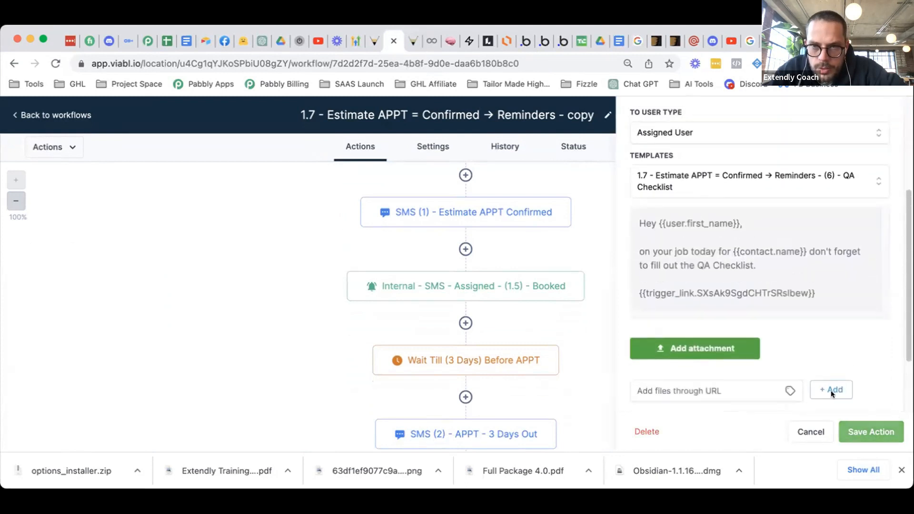
{"action": "left_click", "coordinate": [811, 432]}
- Reload the workflow and confirm the Internal - SMS - Assigned step kept its settings
{"action": "left_click", "coordinate": [56, 63]}
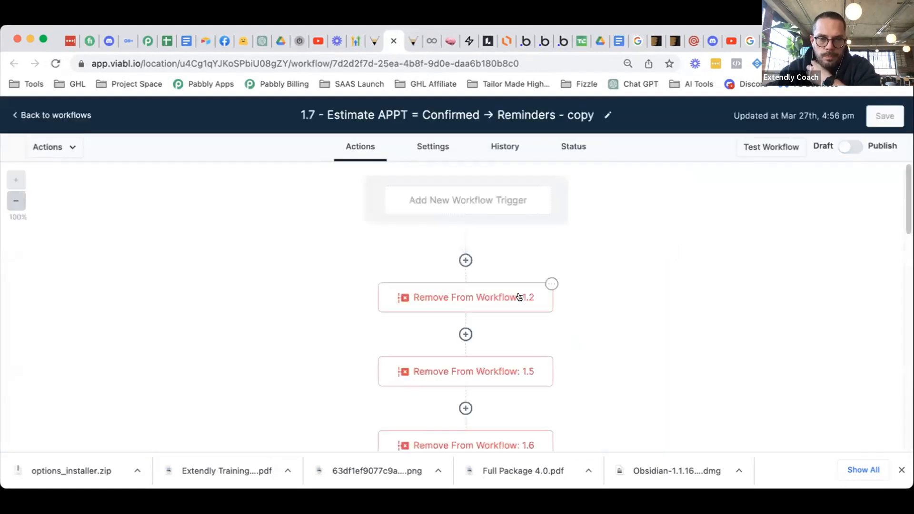
{"action": "scroll", "coordinate": [501, 308], "scroll_direction": "down", "scroll_amount": 10}
{"action": "scroll", "coordinate": [502, 305], "scroll_direction": "down", "scroll_amount": 5}
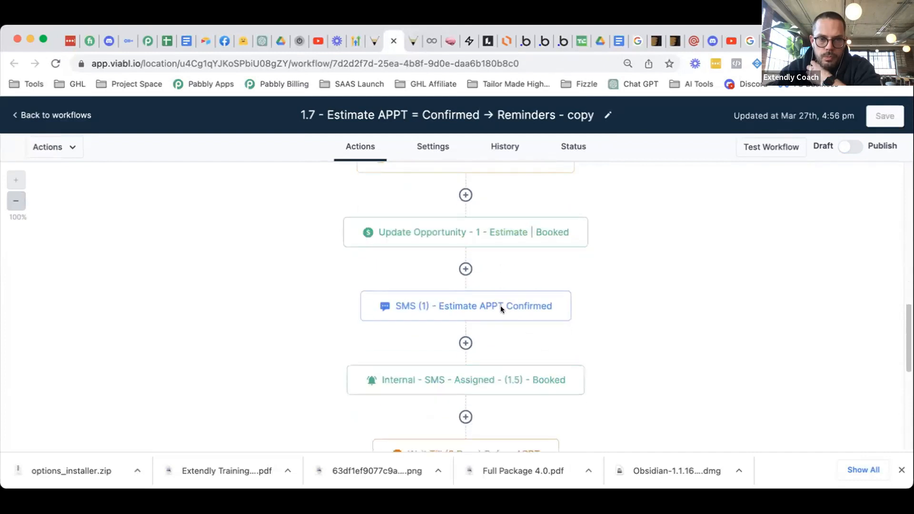
{"action": "left_click", "coordinate": [510, 351]}
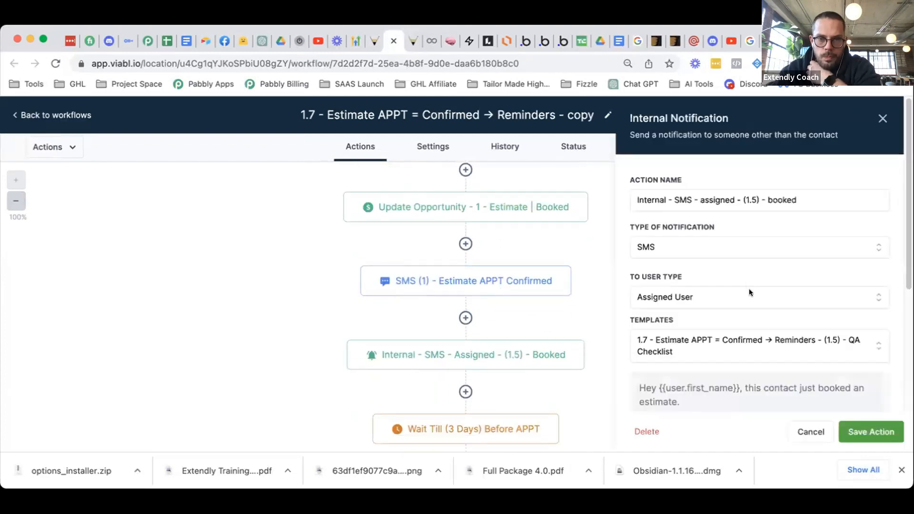
{"action": "scroll", "coordinate": [751, 291], "scroll_direction": "down", "scroll_amount": 4}
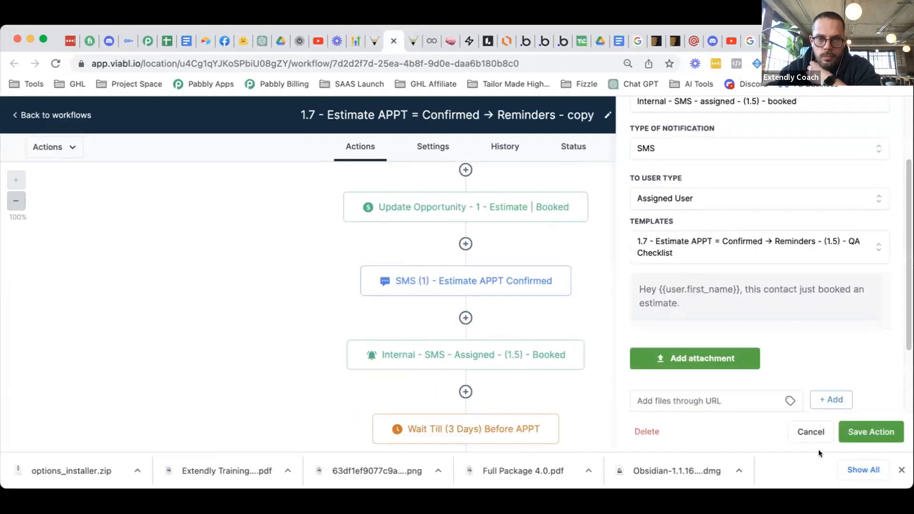
{"action": "left_click", "coordinate": [811, 432]}
- Open the (1.5) - QA Checklist text template in the templates list
{"action": "left_click", "coordinate": [370, 45]}
{"action": "scroll", "coordinate": [541, 236], "scroll_direction": "up", "scroll_amount": 1}
{"action": "left_click", "coordinate": [802, 225]}
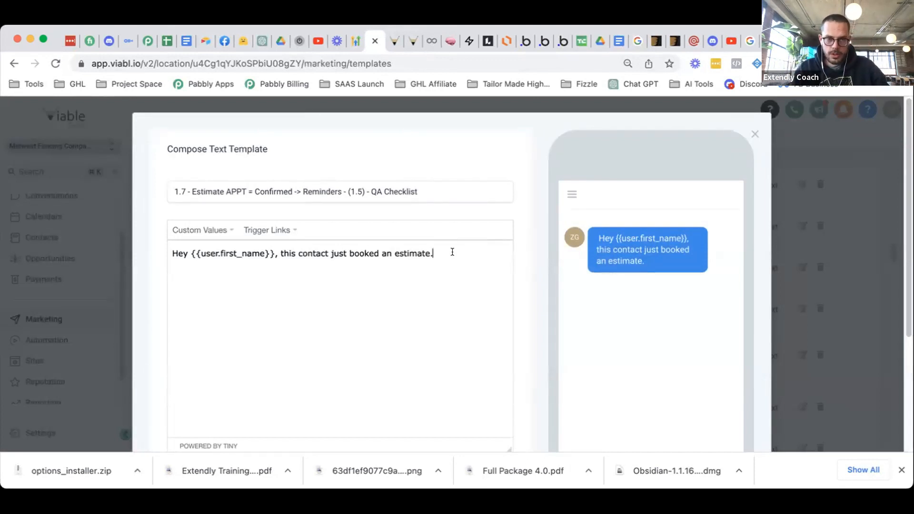
- Add blank lines below the template message, then close and reopen the (1.5) - QA Checklist template
{"action": "key", "text": "Return"}
{"action": "key", "text": "Return"}
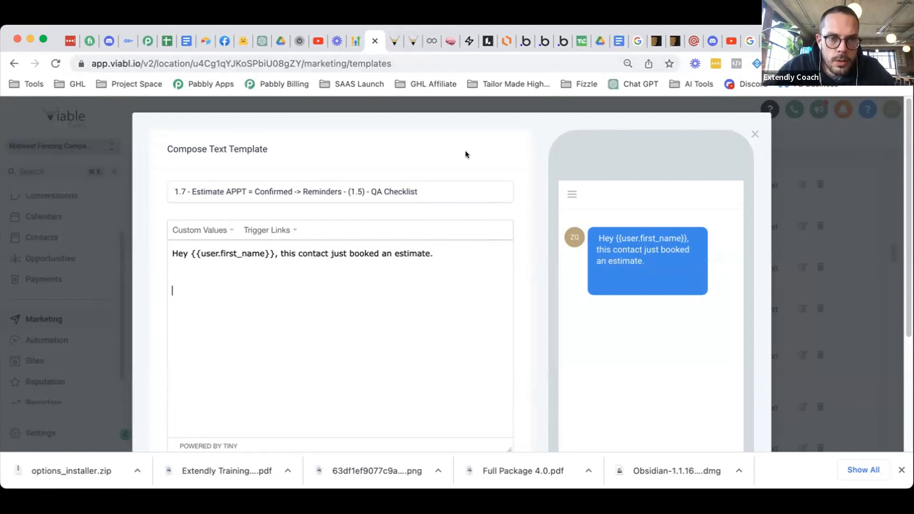
{"action": "scroll", "coordinate": [465, 152], "scroll_direction": "down", "scroll_amount": 2}
{"action": "scroll", "coordinate": [472, 173], "scroll_direction": "down", "scroll_amount": 5}
{"action": "scroll", "coordinate": [478, 184], "scroll_direction": "up", "scroll_amount": 6}
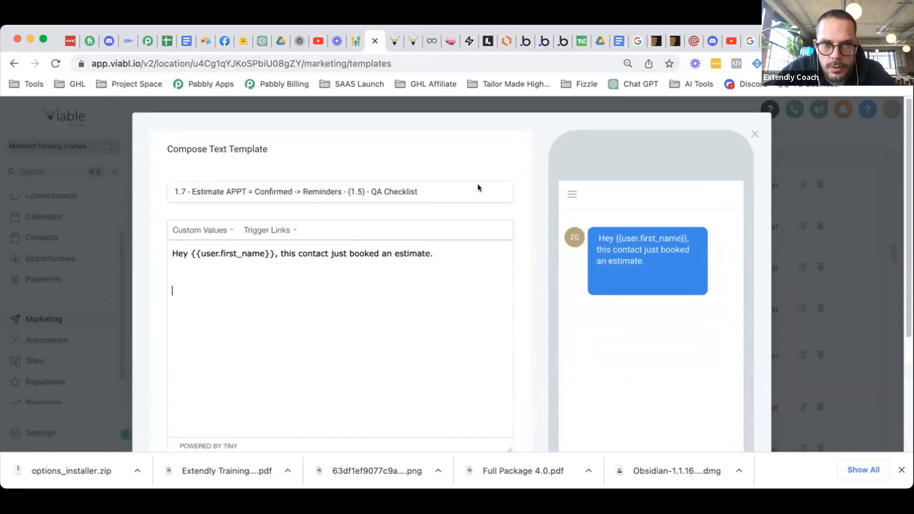
{"action": "left_click", "coordinate": [746, 138]}
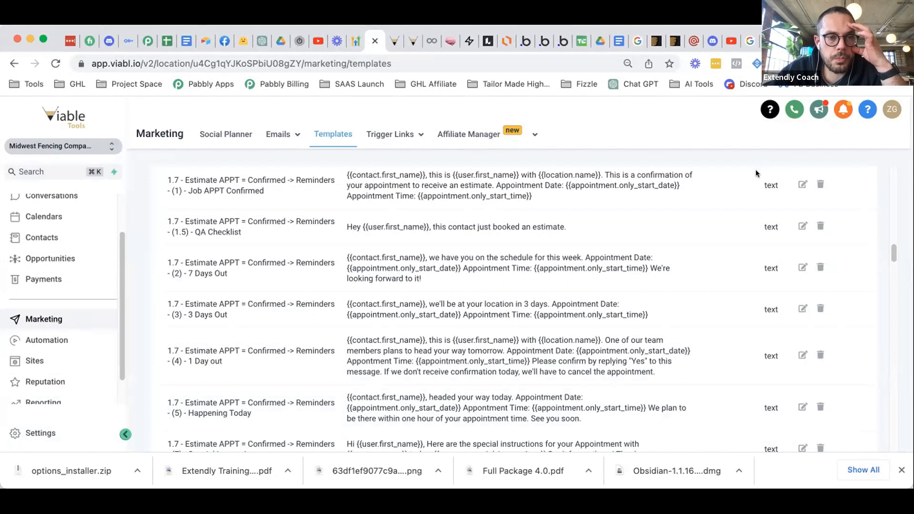
{"action": "scroll", "coordinate": [221, 228], "scroll_direction": "up", "scroll_amount": 1}
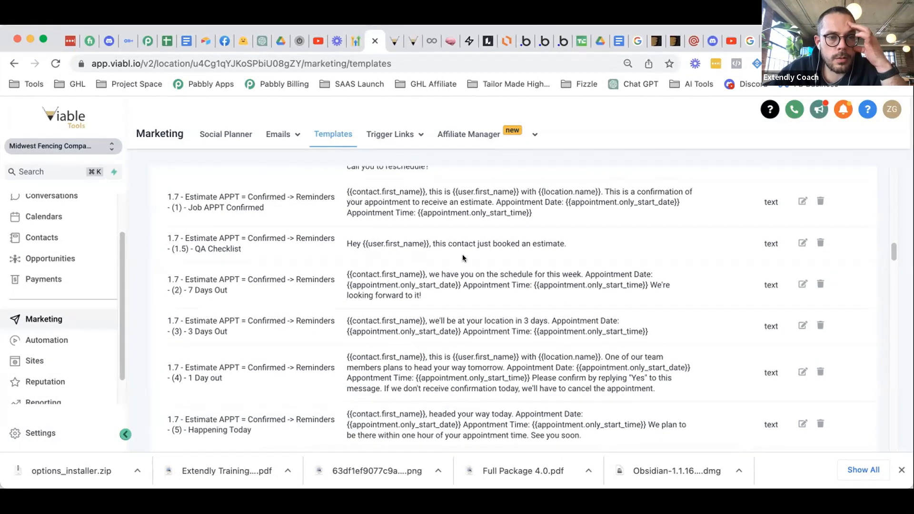
{"action": "left_click", "coordinate": [735, 236]}
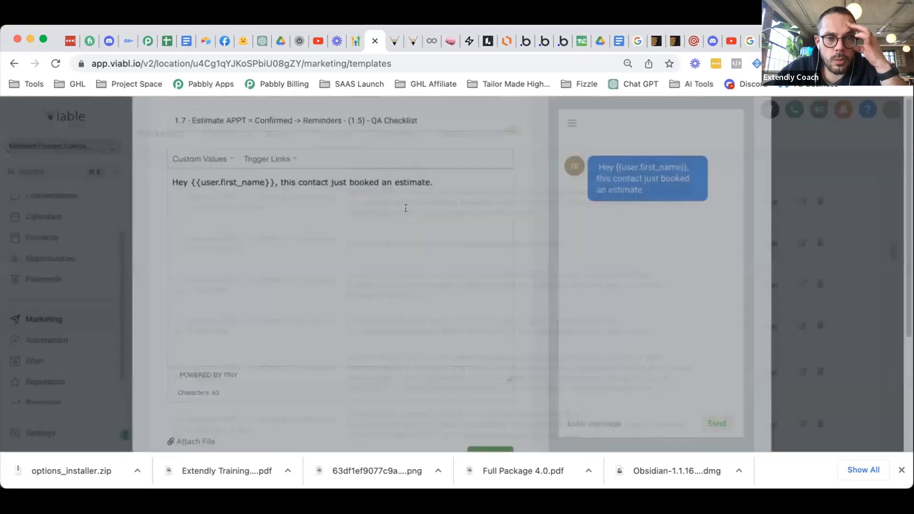
- Copy the template name, save the QA Checklist text template, and start adding a new template
{"action": "left_click", "coordinate": [358, 187]}
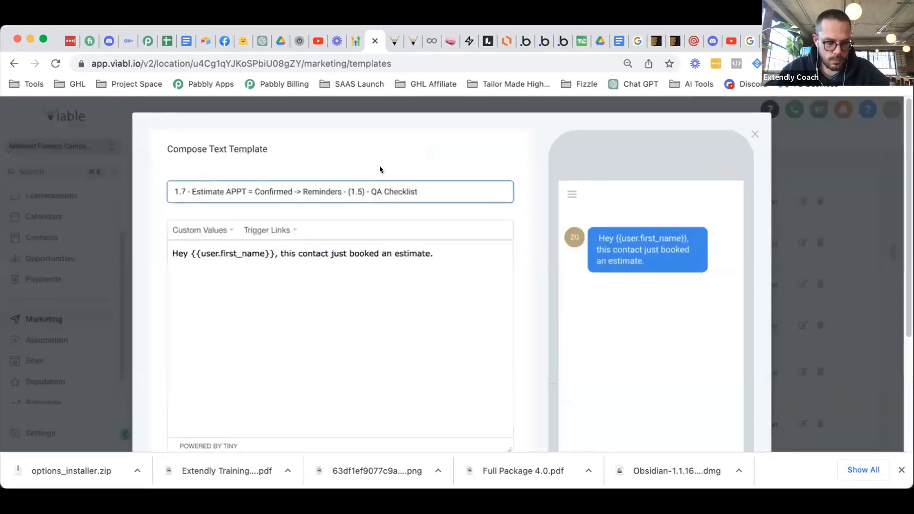
{"action": "scroll", "coordinate": [415, 203], "scroll_direction": "down", "scroll_amount": 3}
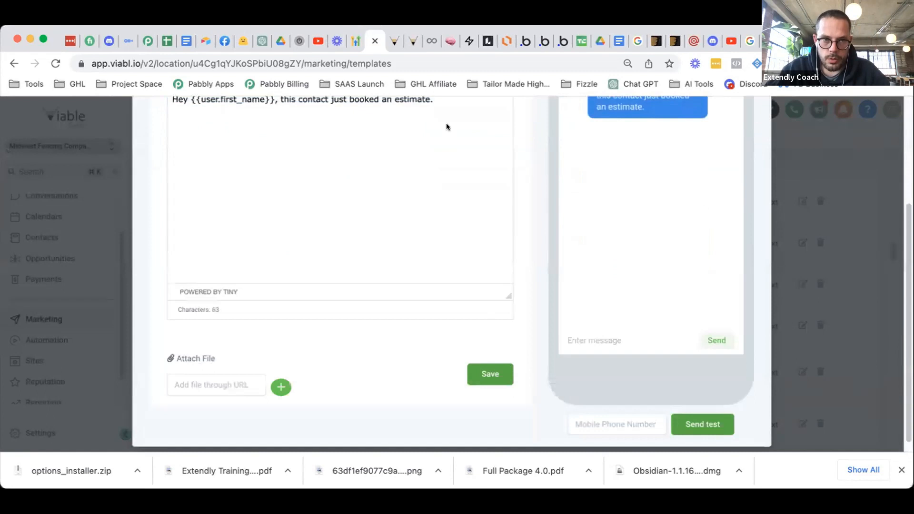
{"action": "scroll", "coordinate": [420, 205], "scroll_direction": "up", "scroll_amount": 4}
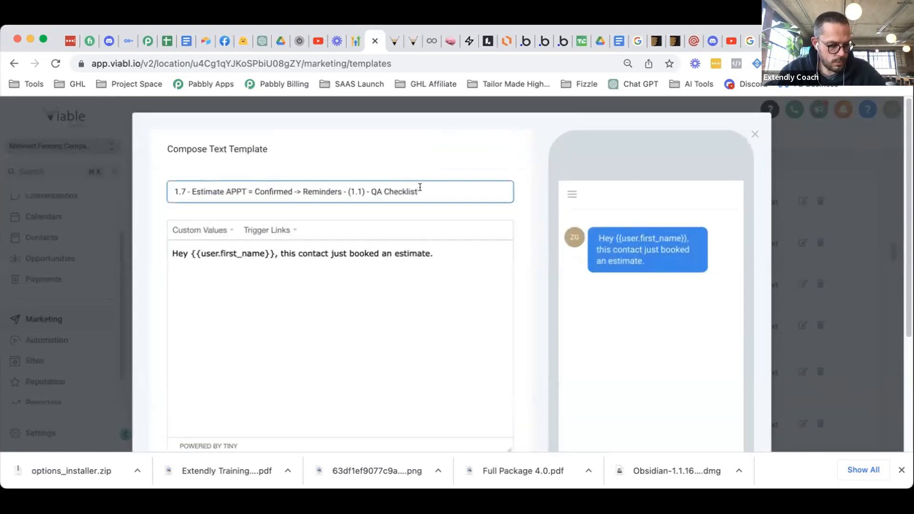
{"action": "key", "text": "super+a"}
{"action": "key", "text": "super+c"}
{"action": "scroll", "coordinate": [456, 237], "scroll_direction": "down", "scroll_amount": 3}
{"action": "left_click", "coordinate": [487, 388]}
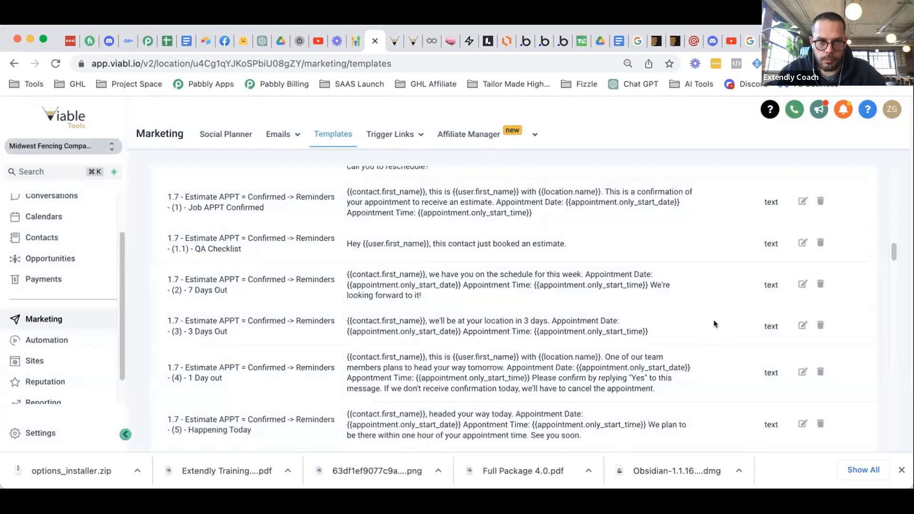
{"action": "scroll", "coordinate": [727, 286], "scroll_direction": "up", "scroll_amount": 15}
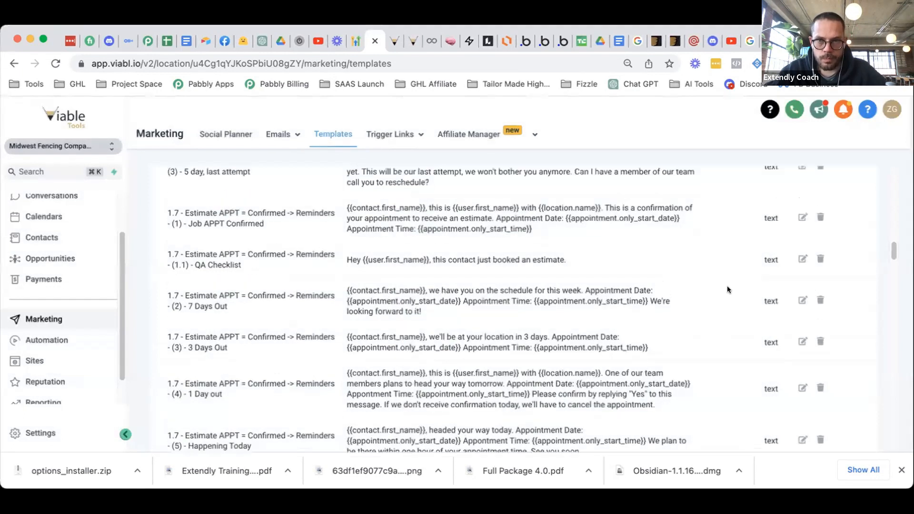
{"action": "left_click", "coordinate": [820, 177]}
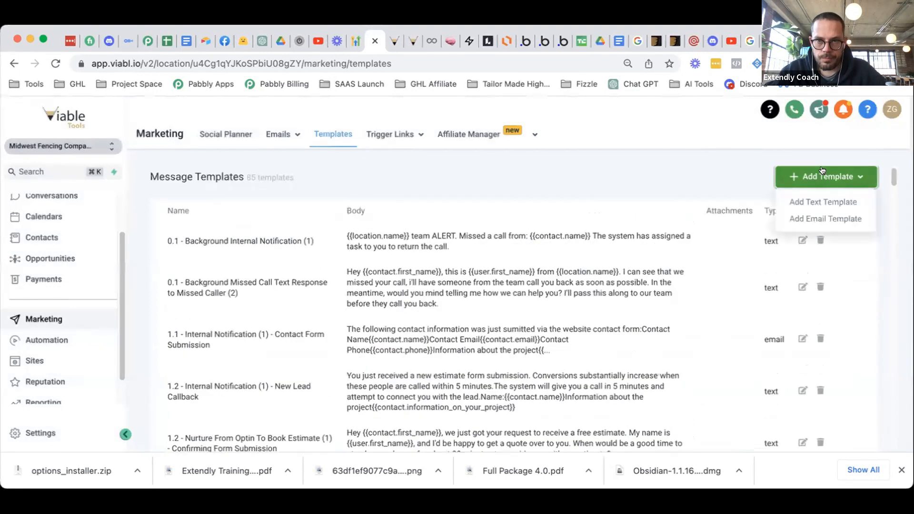
- Create an email template named (1.2) QA Checklist with subject 'New Estimate APPT Booked'
{"action": "left_click", "coordinate": [814, 219]}
{"action": "left_click", "coordinate": [272, 188]}
{"action": "key", "text": "super+v"}
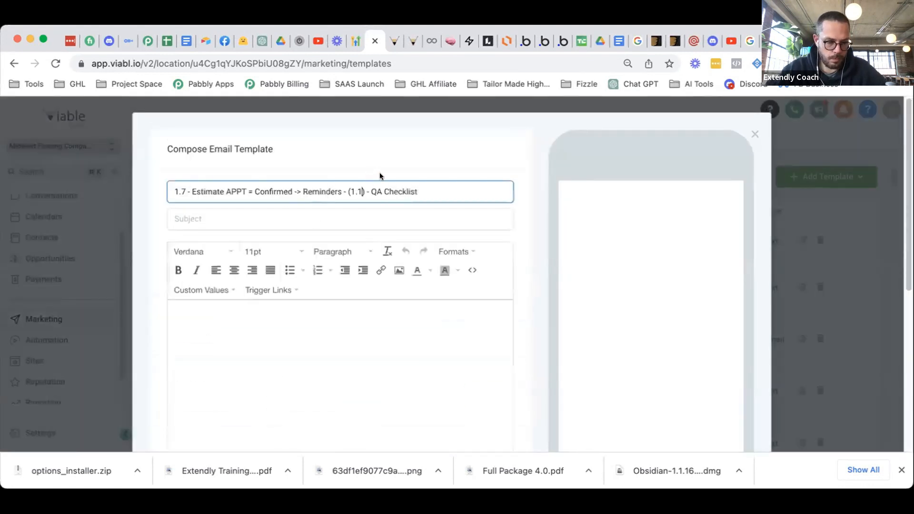
{"action": "key", "text": "BackSpace"}
{"action": "type", "text": "2"}
{"action": "left_click", "coordinate": [384, 341]}
{"action": "left_click", "coordinate": [272, 228]}
{"action": "scroll", "coordinate": [274, 233], "scroll_direction": "down", "scroll_amount": 1}
{"action": "type", "text": "New"}
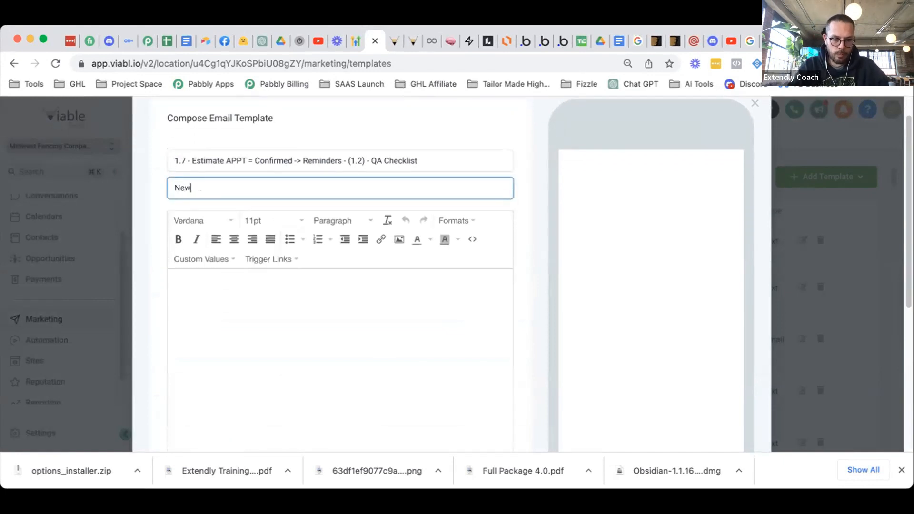
{"action": "type", "text": " Estimate APPT"}
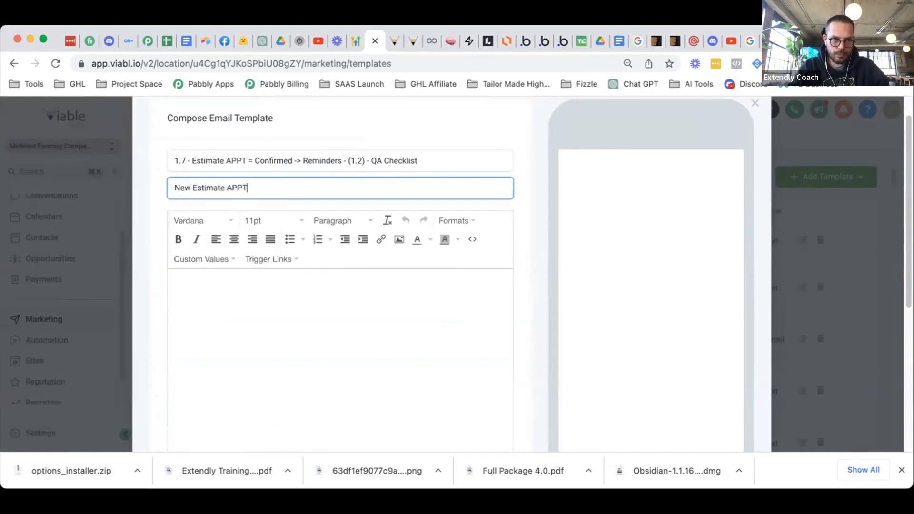
{"action": "type", "text": " Booked"}
- Write the body intro 'An estimate was just booked on your calendar, here is the contact and job information:'
{"action": "left_click", "coordinate": [326, 371]}
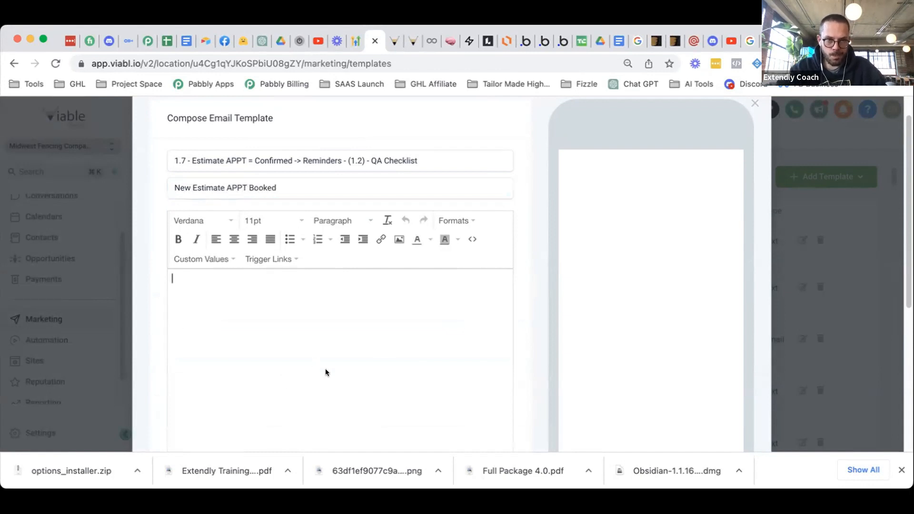
{"action": "type", "text": "The c"}
{"action": "key", "text": "BackSpace"}
{"action": "key", "text": "BackSpace"}
{"action": "key", "text": "BackSpace"}
{"action": "key", "text": "BackSpace"}
{"action": "key", "text": "BackSpace"}
{"action": "type", "text": "An estimate "}
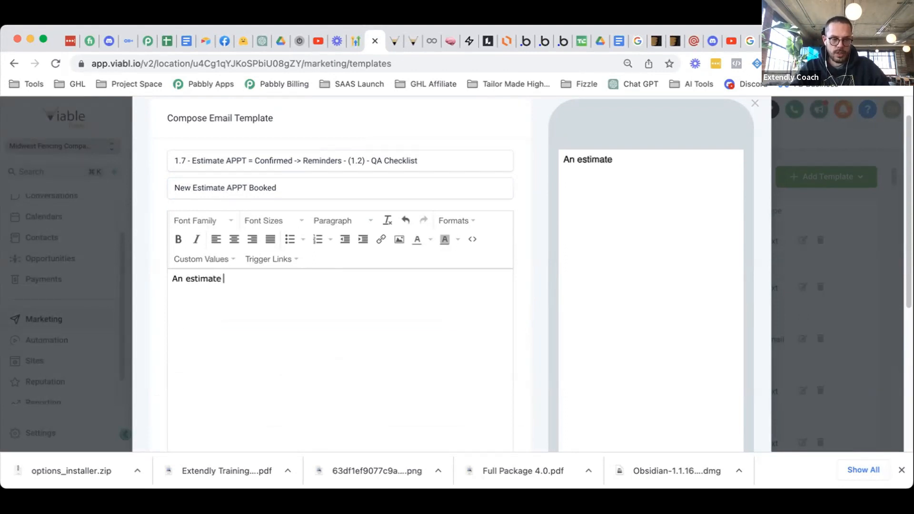
{"action": "type", "text": "was just bo"}
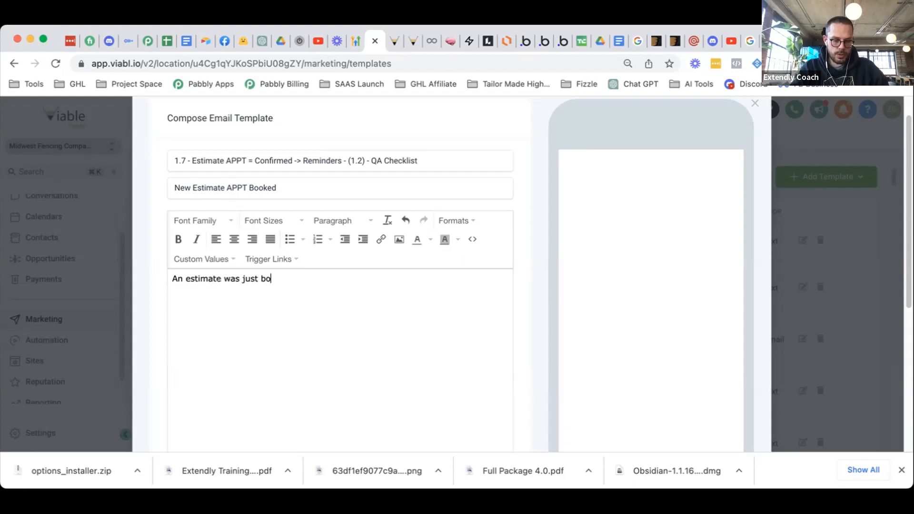
{"action": "type", "text": "oked on your c"}
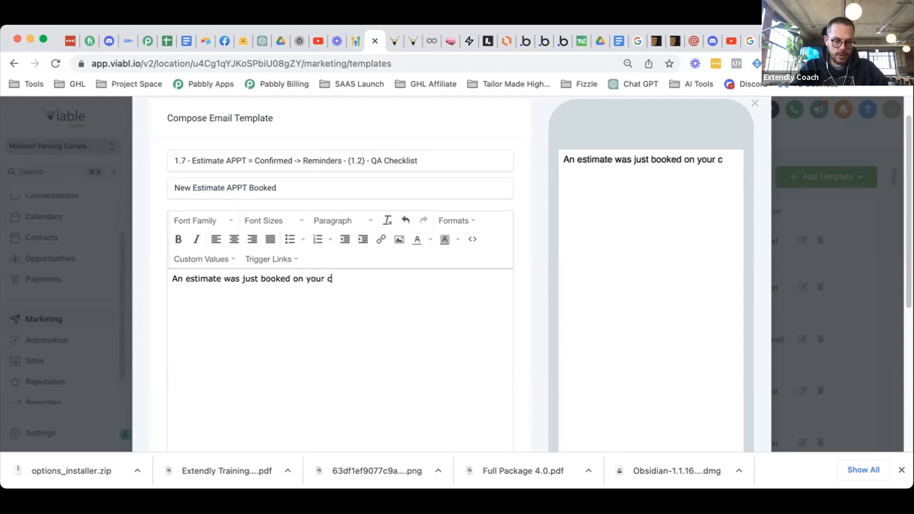
{"action": "type", "text": "alendar, here "}
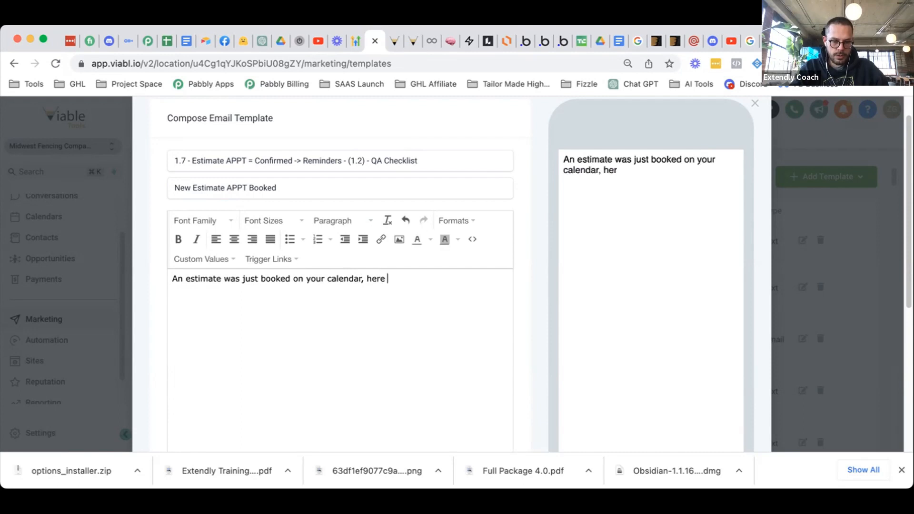
{"action": "type", "text": "is the information"}
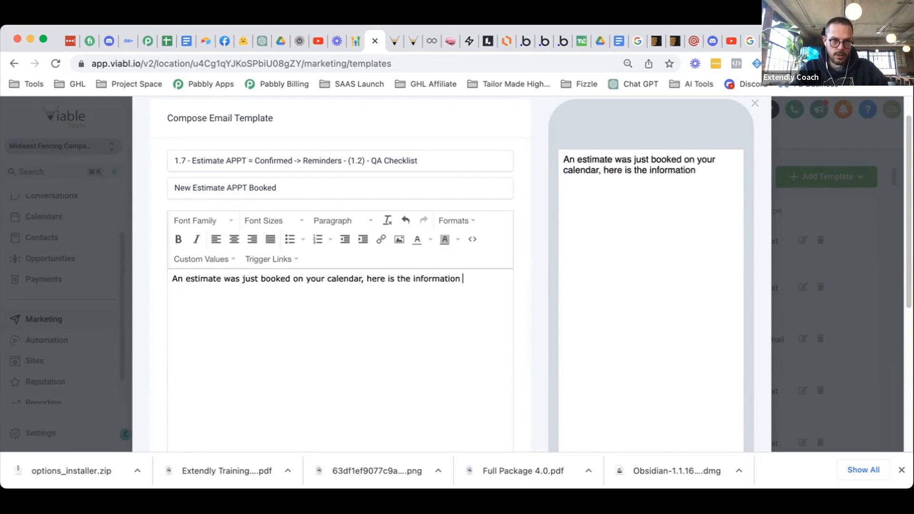
{"action": "type", "text": " re"}
{"action": "key", "text": "BackSpace"}
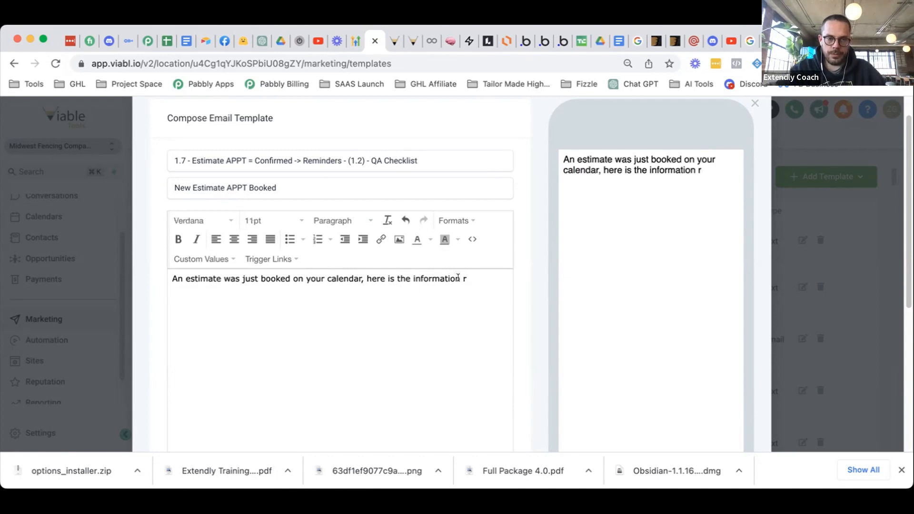
{"action": "mouse_move", "coordinate": [417, 280]}
{"action": "left_mouse_down"}
{"action": "mouse_move", "coordinate": [384, 280]}
{"action": "mouse_move", "coordinate": [464, 279]}
{"action": "mouse_move", "coordinate": [386, 279]}
{"action": "mouse_move", "coordinate": [404, 279]}
{"action": "left_mouse_up"}
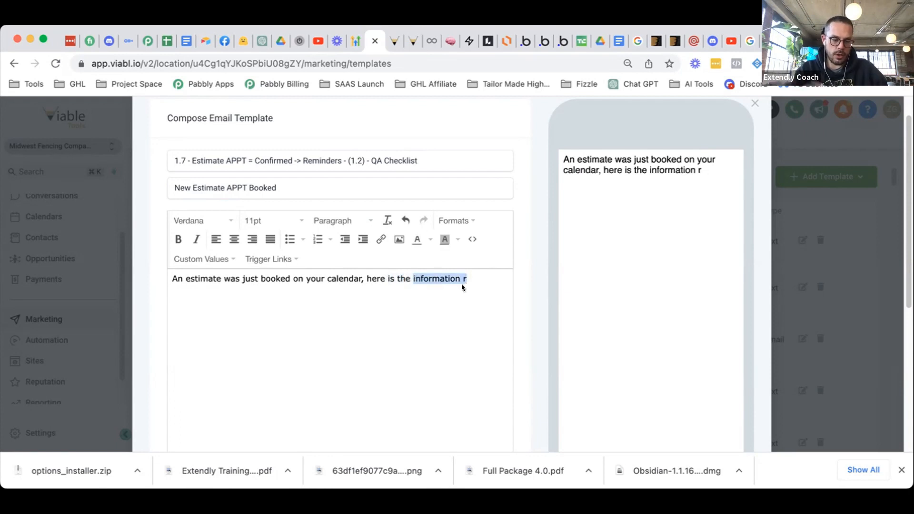
{"action": "type", "text": "dar, here is the conta"}
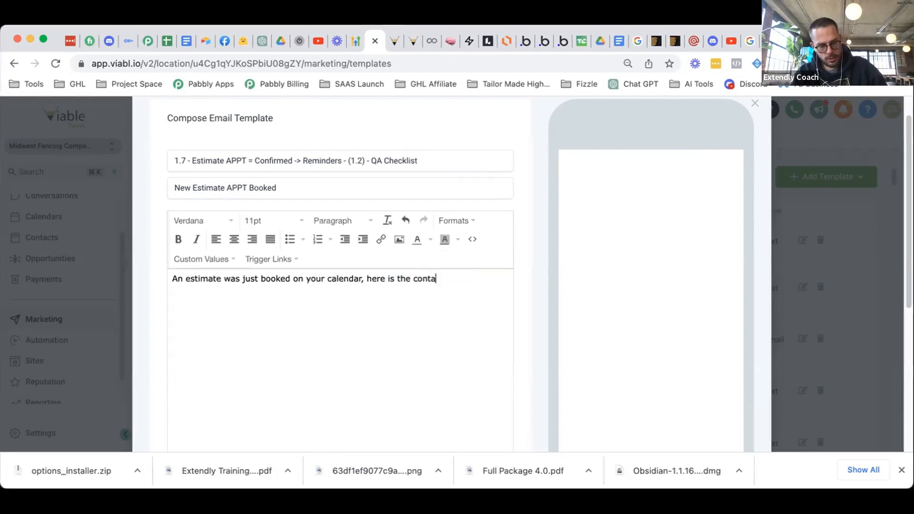
{"action": "type", "text": "ct and job information"}
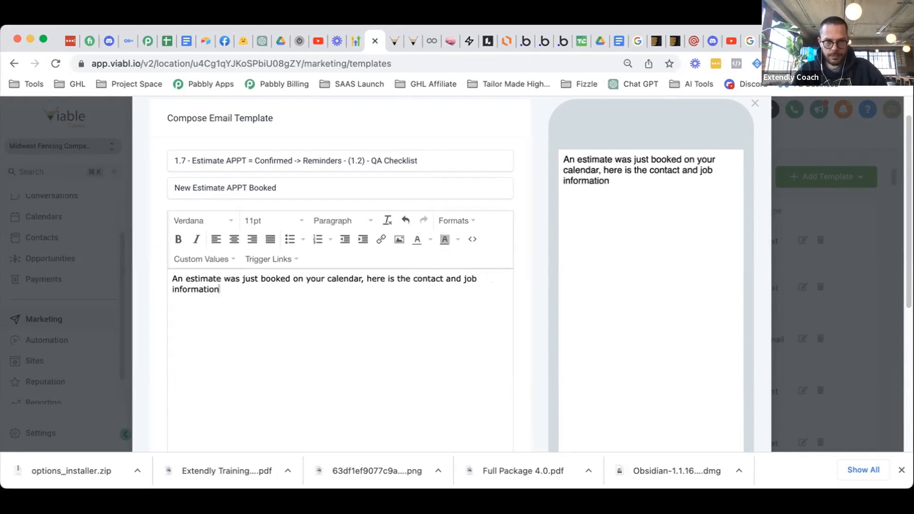
{"action": "type", "text": ":  Contact Fir"}
- List field labels First Name, Last name, Email, Phone, Job Description, Job Considerations, Appointment Time/Date
{"action": "key", "text": "BackSpace"}
{"action": "key", "text": "BackSpace"}
{"action": "key", "text": "BackSpace"}
{"action": "key", "text": "BackSpace"}
{"action": "key", "text": "BackSpace"}
{"action": "key", "text": "BackSpace"}
{"action": "key", "text": "BackSpace"}
{"action": "key", "text": "BackSpace"}
{"action": "key", "text": "BackSpace"}
{"action": "key", "text": "BackSpace"}
{"action": "key", "text": "BackSpace"}
{"action": "type", "text": "First Name"}
{"action": "key", "text": "Return"}
{"action": "type", "text": "Las"}
{"action": "key", "text": "BackSpace"}
{"action": "key", "text": "BackSpace"}
{"action": "type", "text": "ast name"}
{"action": "key", "text": "Return"}
{"action": "type", "text": "Email "}
{"action": "type", "text": "Phone "}
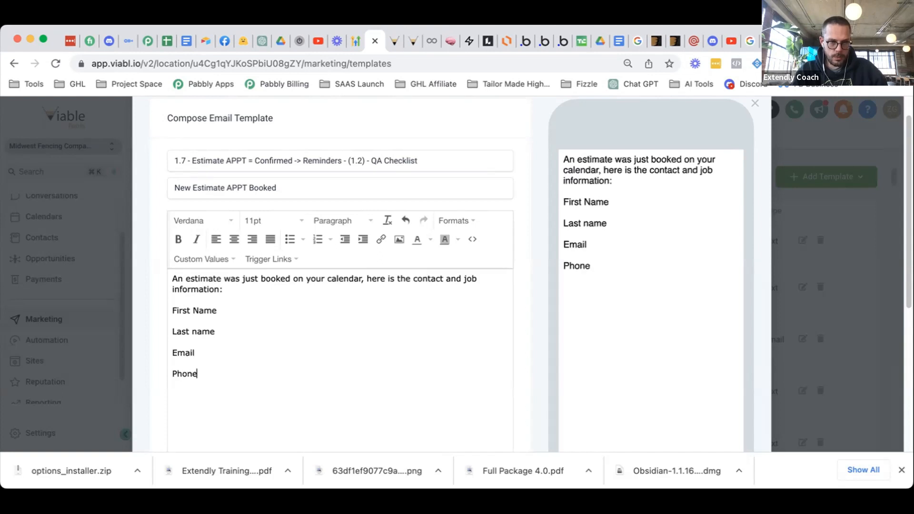
{"action": "type", "text": "Job Description Job "}
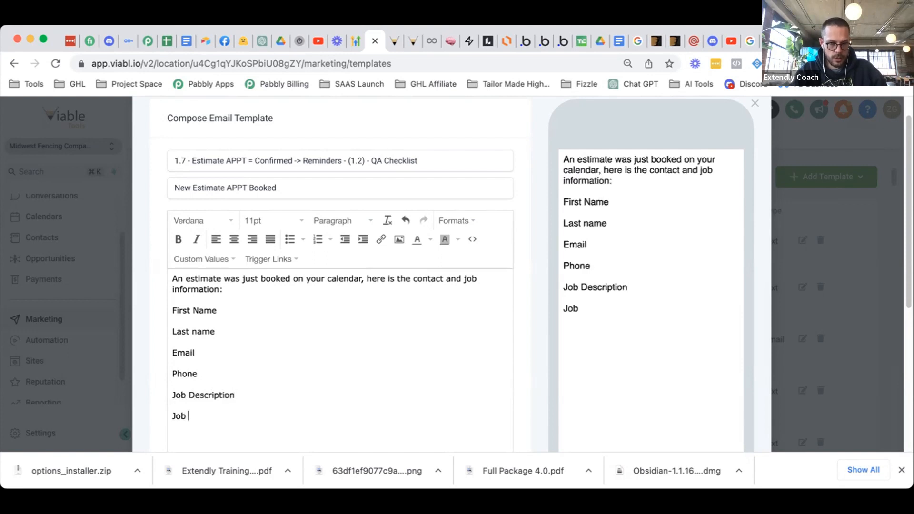
{"action": "type", "text": "Considerations "}
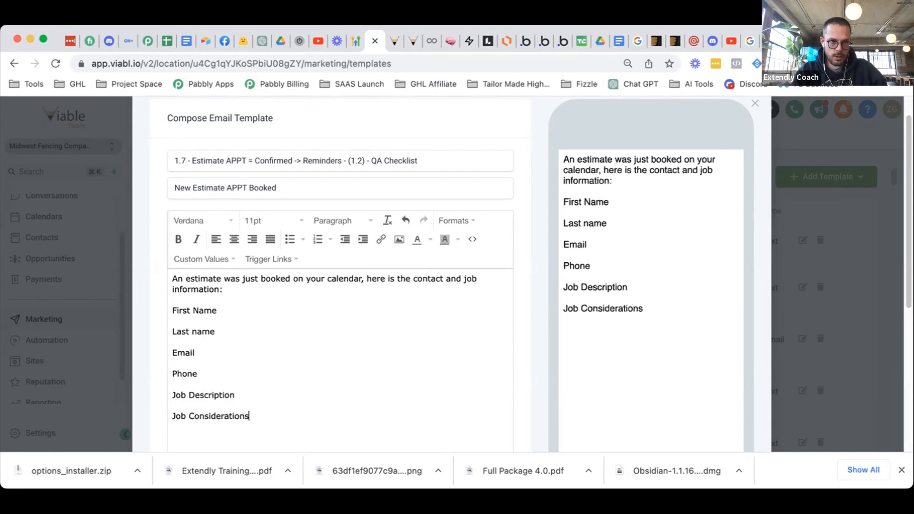
{"action": "type", "text": "APP"}
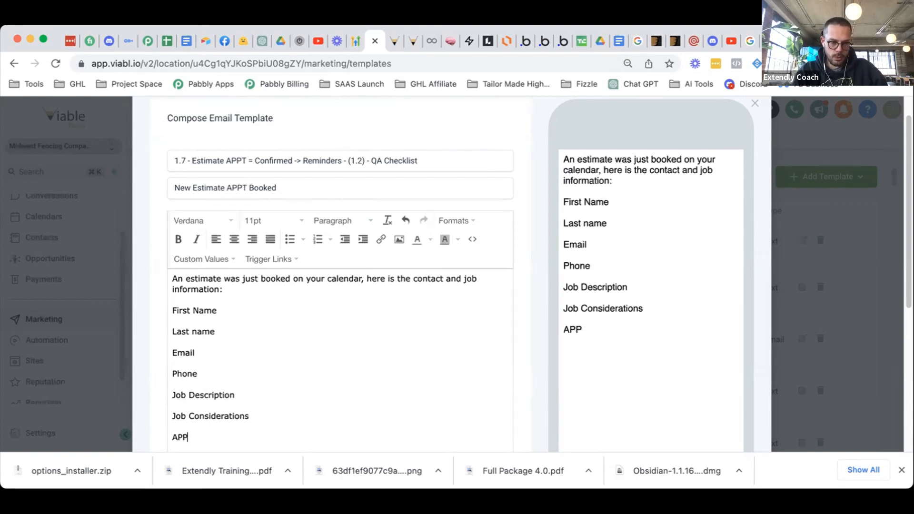
{"action": "key", "text": "BackSpace"}
{"action": "key", "text": "BackSpace"}
{"action": "type", "text": "ppoin"}
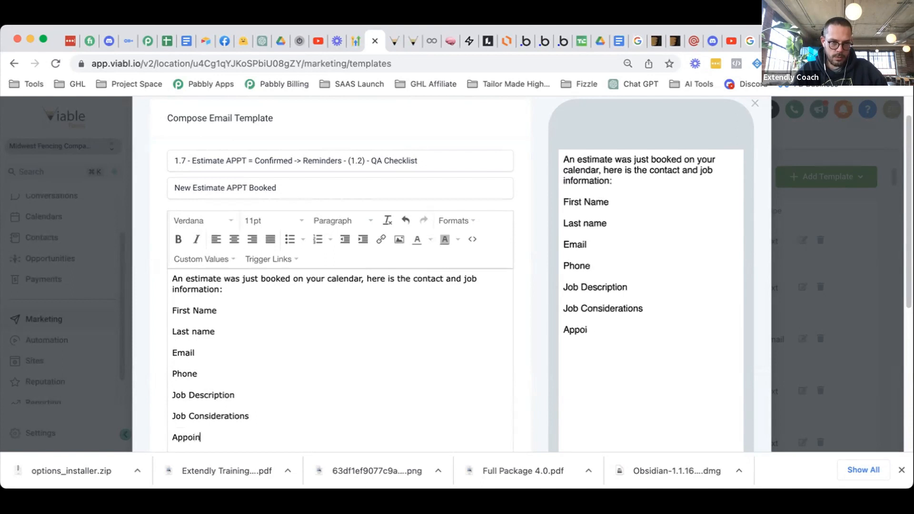
{"action": "type", "text": "tment Time/Date:"}
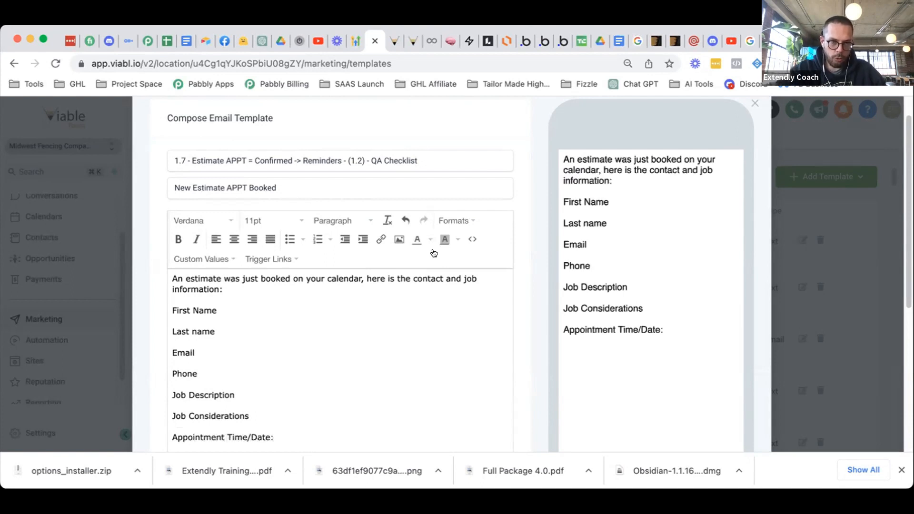
- Add colons after the First Name and following field labels
{"action": "left_click", "coordinate": [221, 311]}
{"action": "type", "text": "::"}
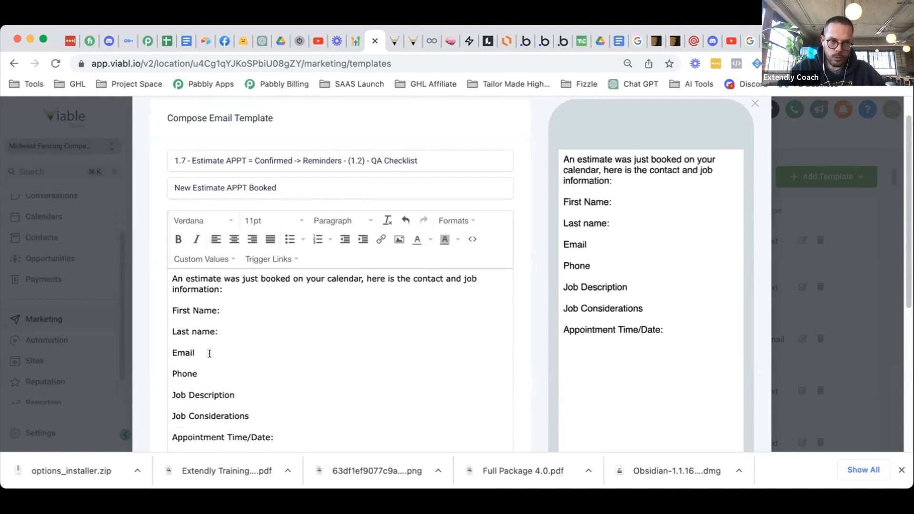
{"action": "type", "text": "{:"}
{"action": "key", "text": "Left"}
{"action": "key", "text": "BackSpace"}
{"action": "type", "text": ":"}
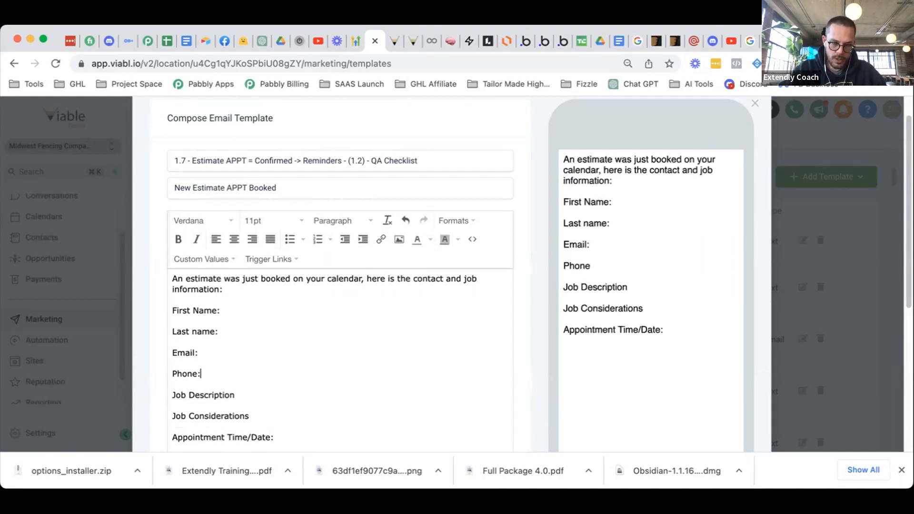
{"action": "scroll", "coordinate": [262, 365], "scroll_direction": "down", "scroll_amount": 1}
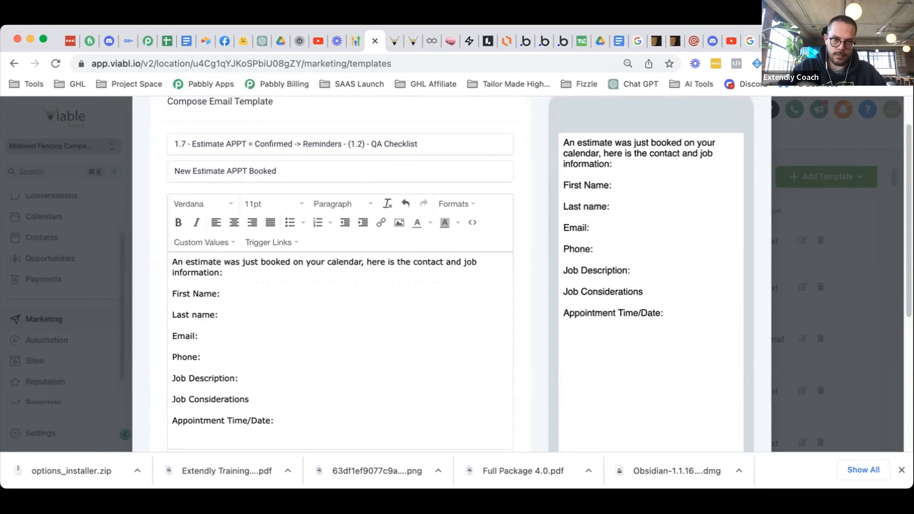
- Insert the contact first name and last name placeholders under the First Name: and Last name: labels
{"action": "left_click", "coordinate": [231, 292]}
{"action": "key", "text": "Return"}
{"action": "left_click", "coordinate": [195, 239]}
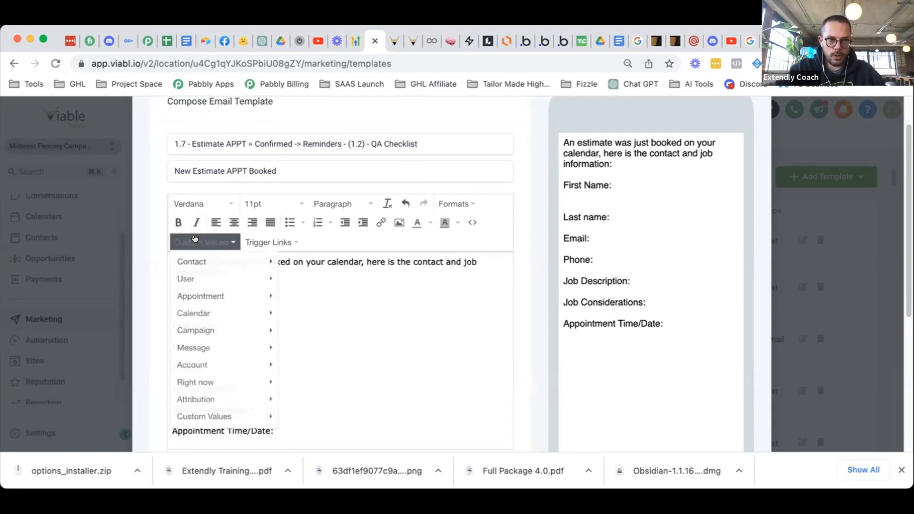
{"action": "mouse_move", "coordinate": [247, 262]}
{"action": "left_click", "coordinate": [313, 179]}
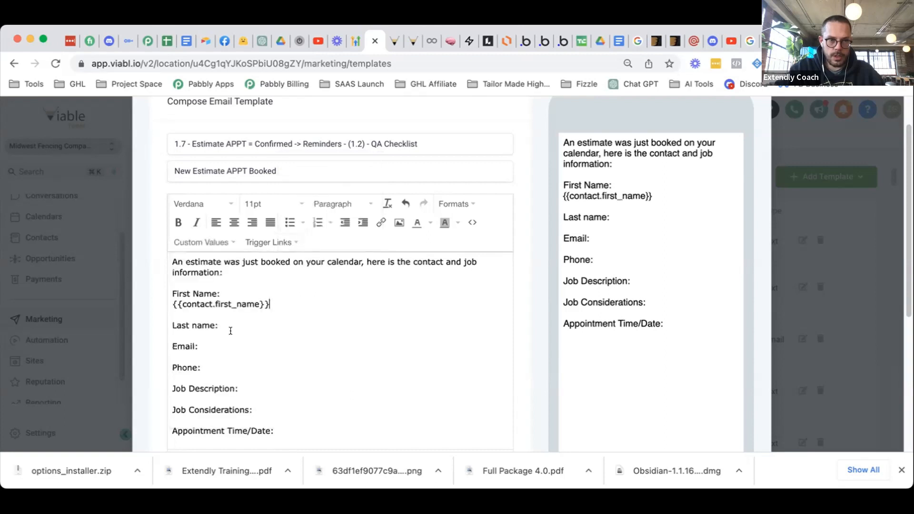
{"action": "key", "text": "Return"}
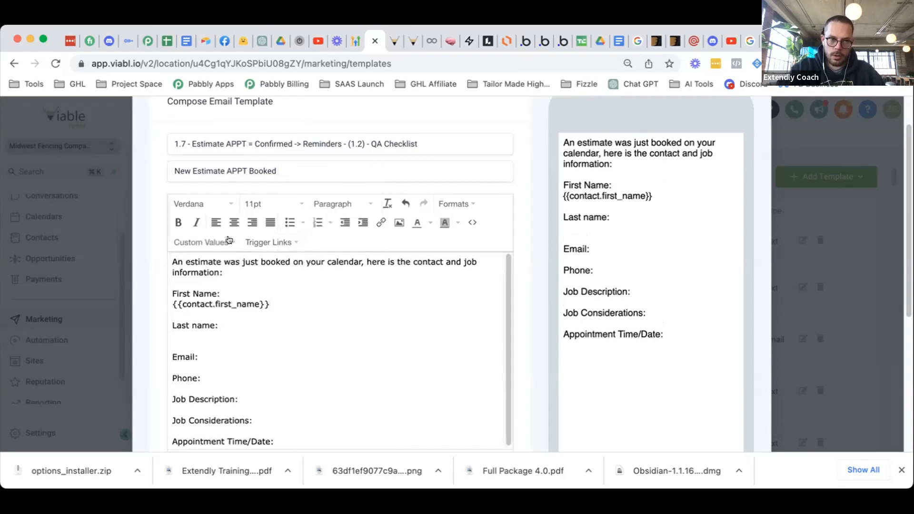
{"action": "left_click", "coordinate": [237, 245]}
{"action": "mouse_move", "coordinate": [240, 261]}
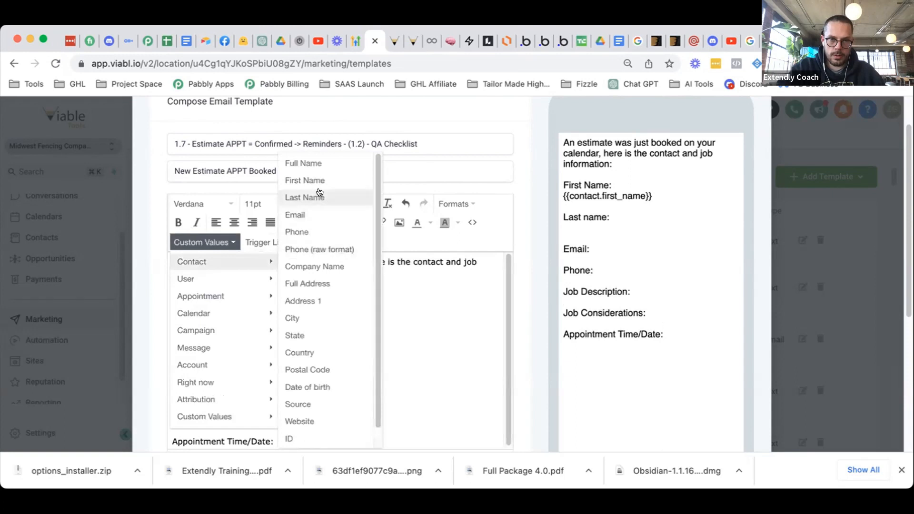
{"action": "left_click", "coordinate": [318, 195]}
- Insert the contact email and phone placeholders under the Email: and Phone: labels
{"action": "left_click", "coordinate": [198, 356]}
{"action": "key", "text": "Return"}
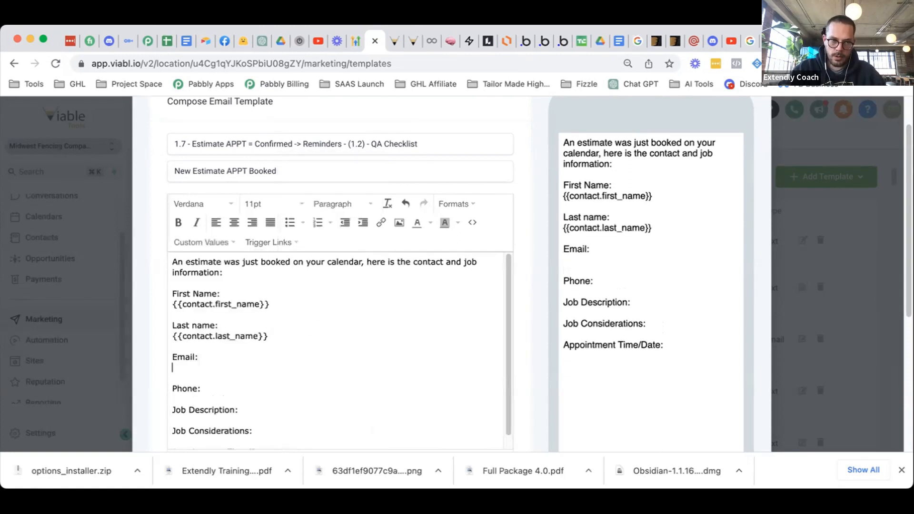
{"action": "left_click", "coordinate": [208, 241]}
{"action": "mouse_move", "coordinate": [239, 259]}
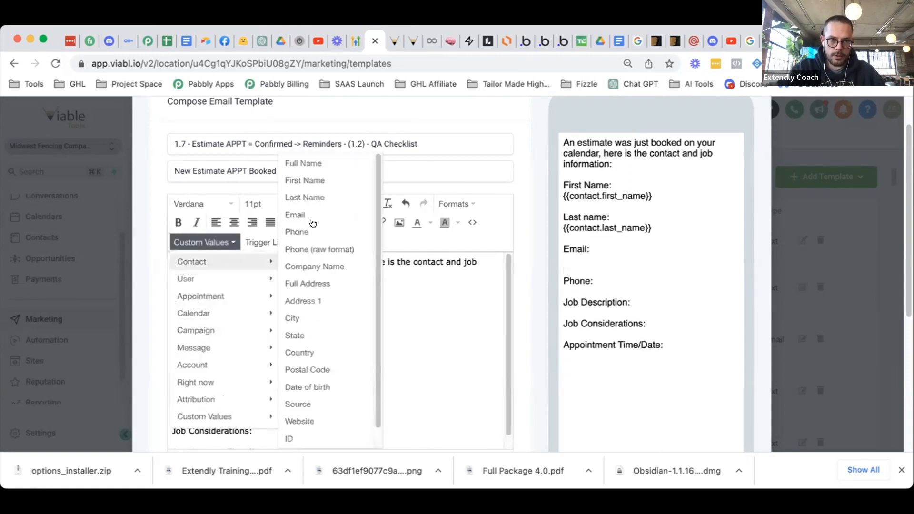
{"action": "left_click", "coordinate": [309, 215]}
{"action": "left_click", "coordinate": [214, 385]}
{"action": "key", "text": "Return"}
{"action": "left_click", "coordinate": [235, 244]}
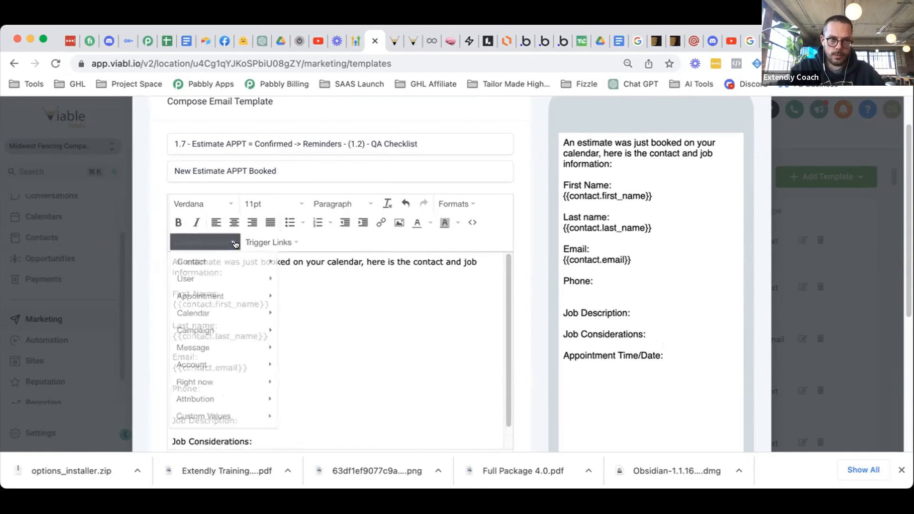
{"action": "mouse_move", "coordinate": [242, 261]}
{"action": "left_click", "coordinate": [315, 232]}
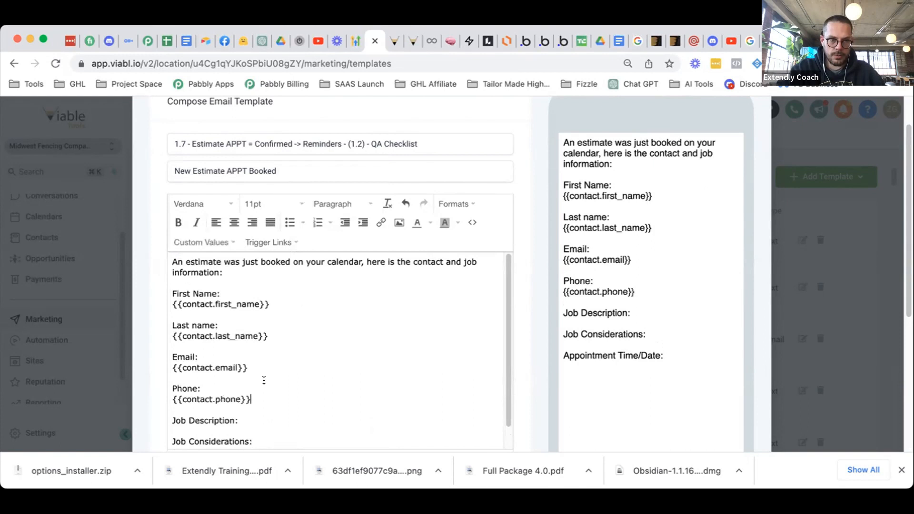
- Insert the Information on your project and Job Considerations custom field placeholders under their labels
{"action": "scroll", "coordinate": [263, 381], "scroll_direction": "down", "scroll_amount": 1}
{"action": "left_click", "coordinate": [241, 398]}
{"action": "key", "text": "Return"}
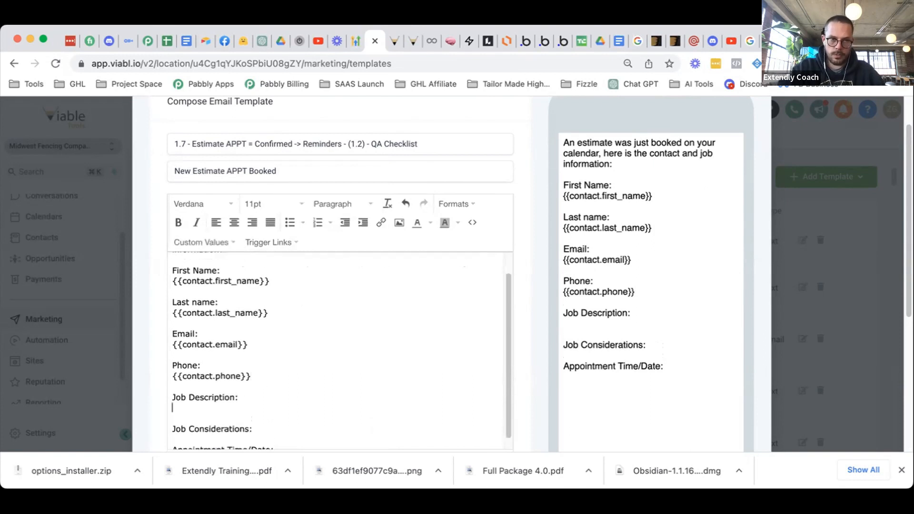
{"action": "left_click", "coordinate": [194, 241]}
{"action": "mouse_move", "coordinate": [200, 262]}
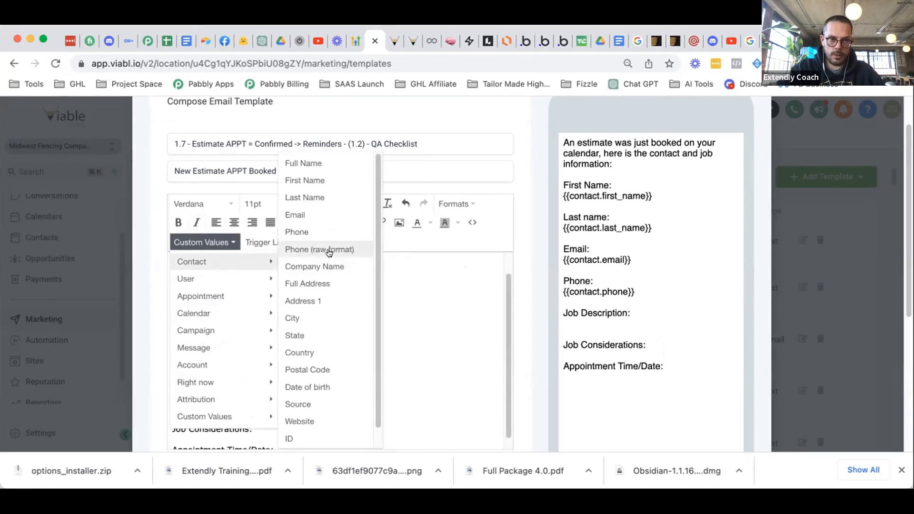
{"action": "mouse_move", "coordinate": [337, 433]}
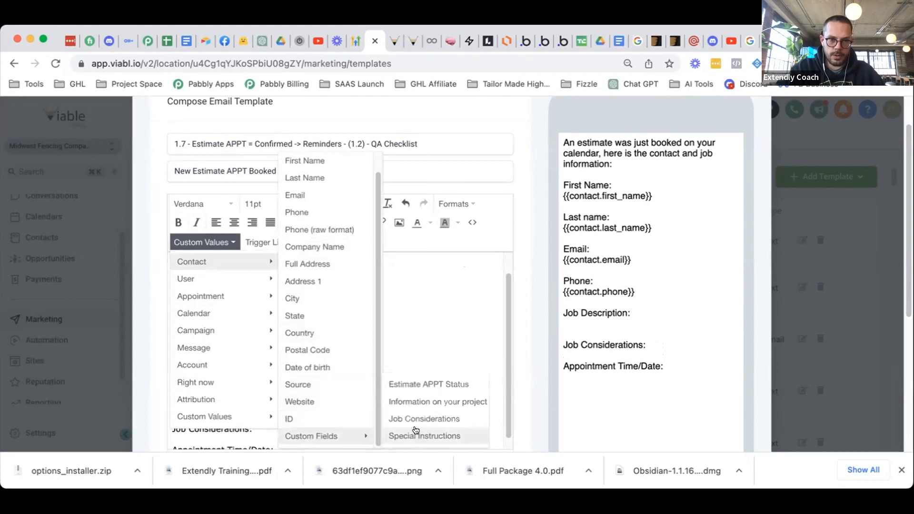
{"action": "left_click", "coordinate": [426, 403]}
{"action": "scroll", "coordinate": [358, 393], "scroll_direction": "down", "scroll_amount": 1}
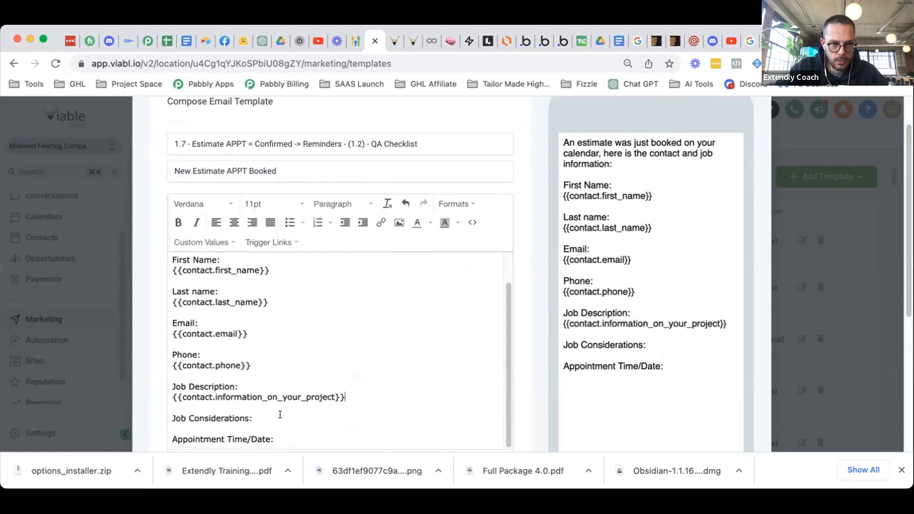
{"action": "key", "text": "Return"}
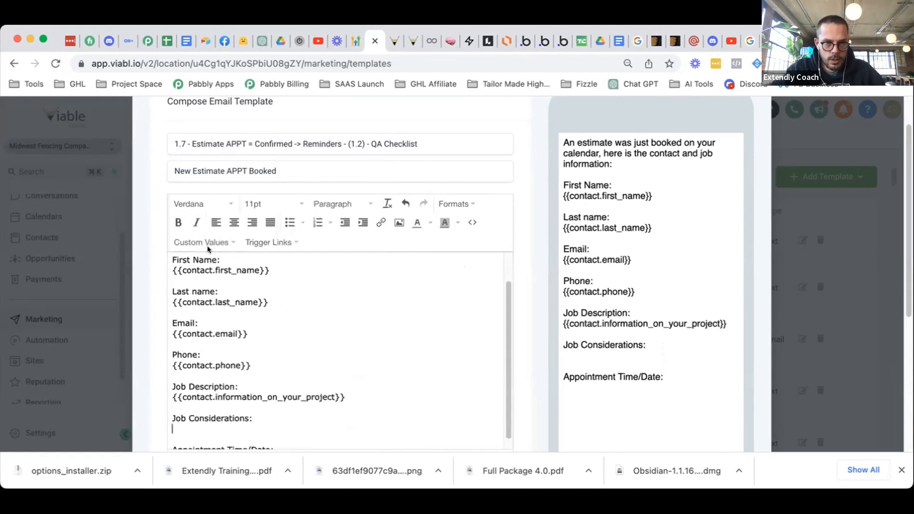
{"action": "left_click", "coordinate": [202, 242]}
{"action": "mouse_move", "coordinate": [238, 260]}
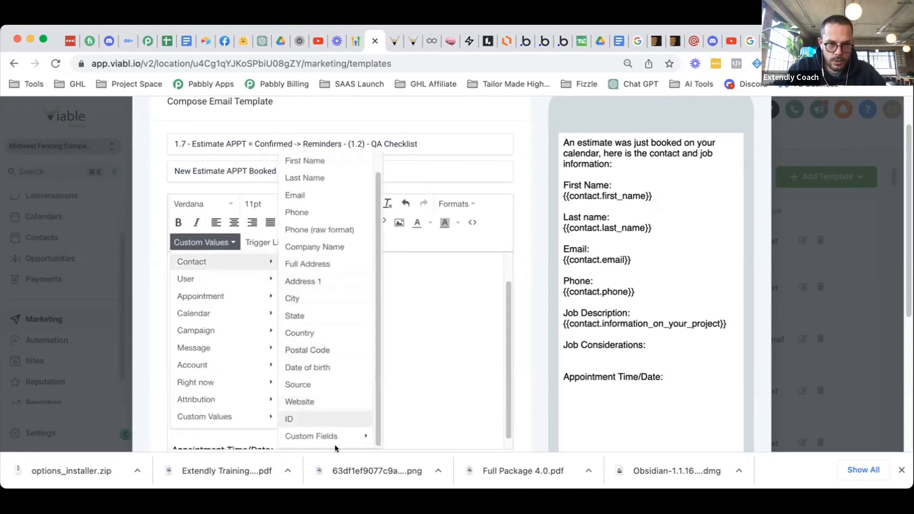
{"action": "mouse_move", "coordinate": [333, 436]}
{"action": "left_click", "coordinate": [416, 419]}
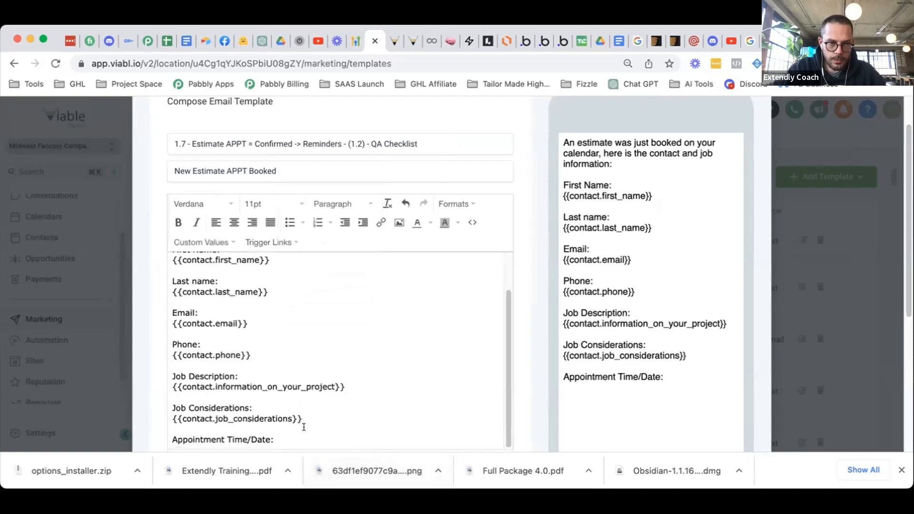
- Insert the appointment start date and time placeholder under Appointment Time/Date:
{"action": "key", "text": "Return"}
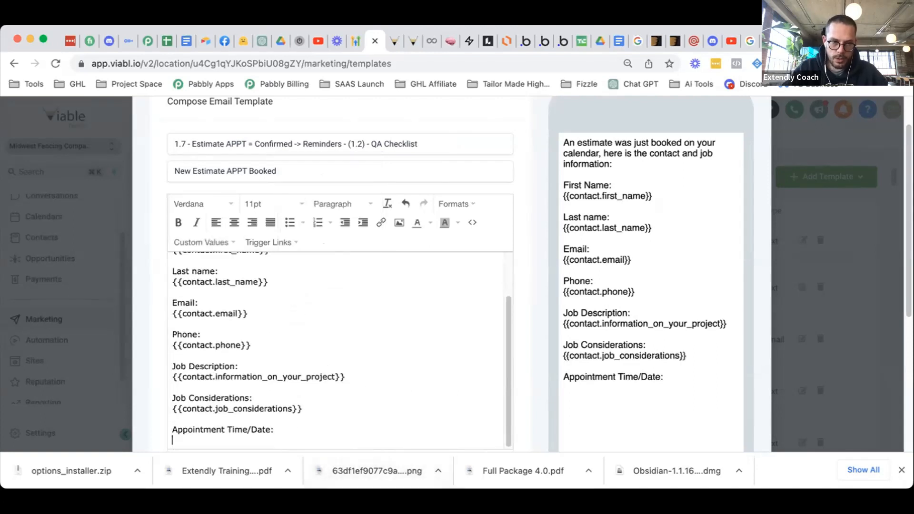
{"action": "left_click", "coordinate": [208, 244]}
{"action": "mouse_move", "coordinate": [214, 296]}
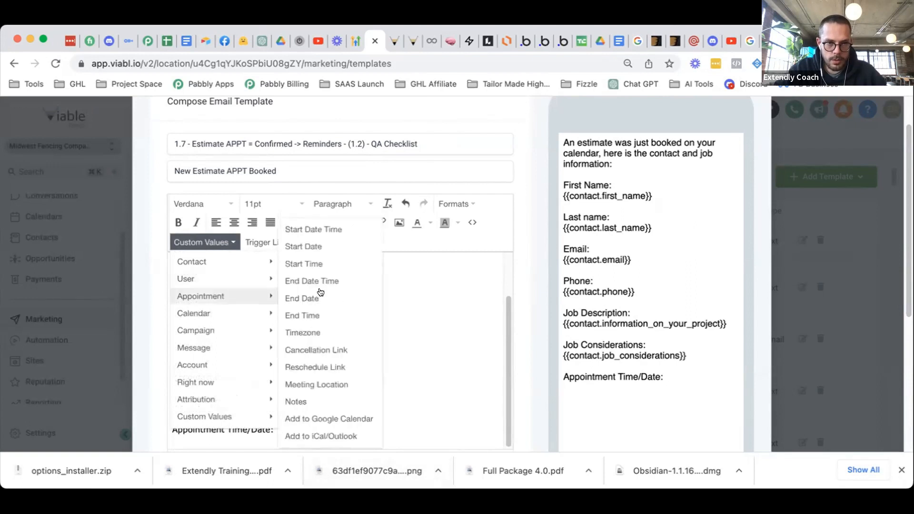
{"action": "left_click", "coordinate": [327, 230]}
- Make every label bold, from First Name: down to Appointment Time/Date:
{"action": "left_click_drag", "start_coordinate": [274, 425], "coordinate": [171, 428]}
{"action": "key", "text": "super+b"}
{"action": "left_click_drag", "start_coordinate": [253, 397], "coordinate": [245, 366]}
{"action": "key", "text": "super+b"}
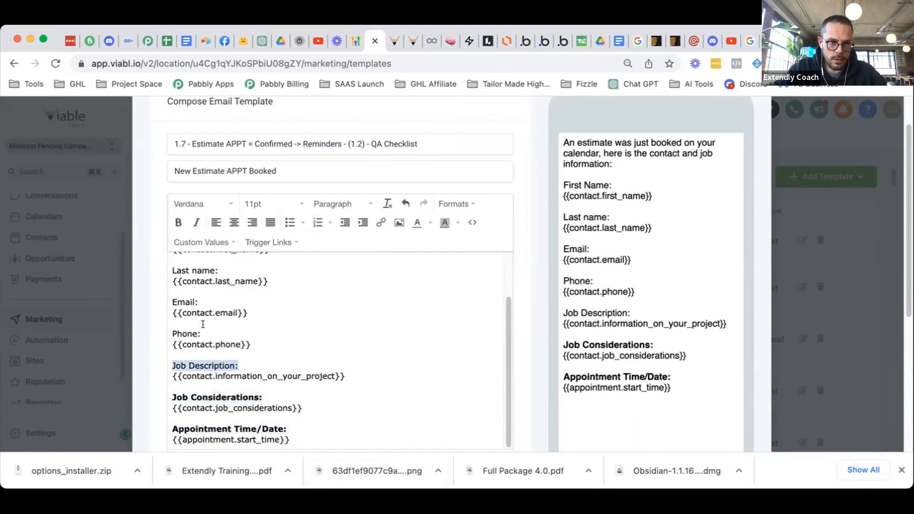
{"action": "key", "text": "super+b"}
{"action": "left_click_drag", "start_coordinate": [202, 333], "coordinate": [172, 334]}
{"action": "key", "text": "super+b"}
{"action": "left_click_drag", "start_coordinate": [199, 303], "coordinate": [172, 302]}
{"action": "key", "text": "super+b"}
{"action": "left_click_drag", "start_coordinate": [166, 270], "coordinate": [226, 272]}
{"action": "key", "text": "super+b"}
{"action": "scroll", "coordinate": [219, 270], "scroll_direction": "up", "scroll_amount": 2}
{"action": "key", "text": "super+b"}
{"action": "scroll", "coordinate": [234, 283], "scroll_direction": "up", "scroll_amount": 1}
- Save the QA Checklist email template
{"action": "left_click", "coordinate": [314, 384]}
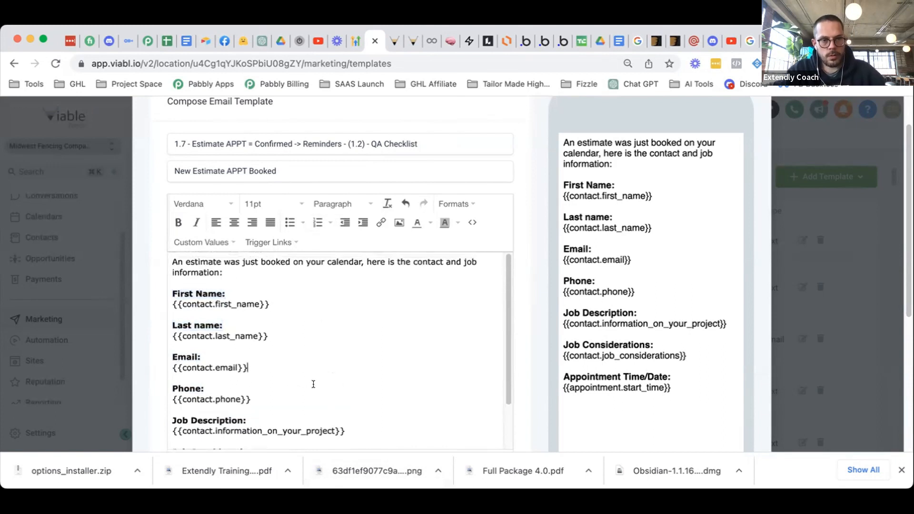
{"action": "scroll", "coordinate": [313, 384], "scroll_direction": "down", "scroll_amount": 3}
{"action": "scroll", "coordinate": [519, 382], "scroll_direction": "down", "scroll_amount": 3}
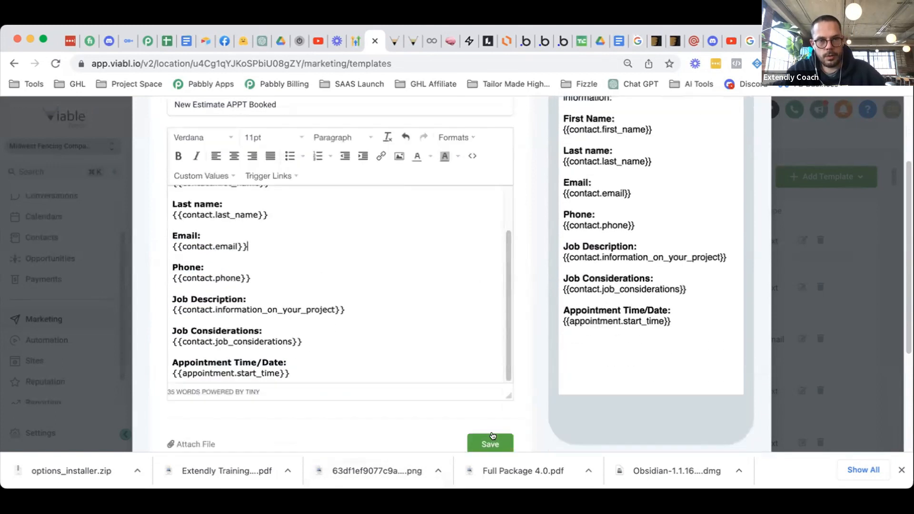
{"action": "left_click", "coordinate": [478, 442]}
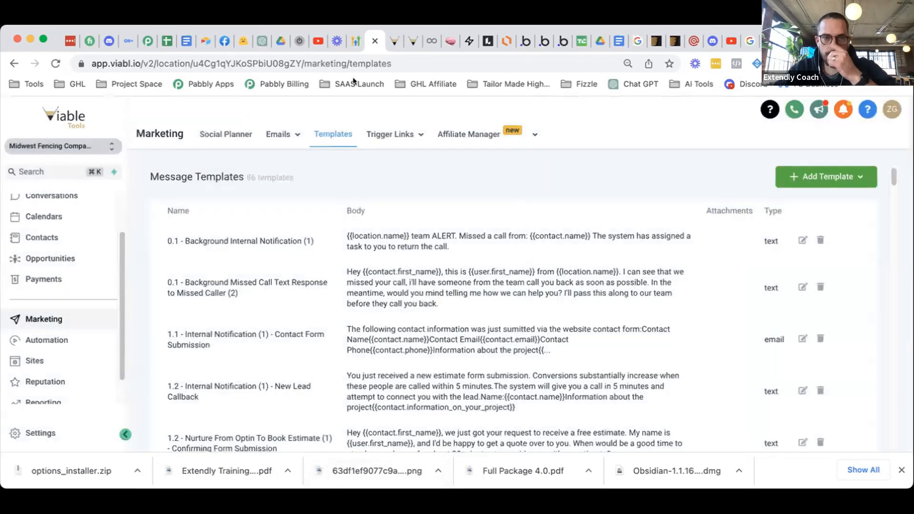
- Reload the Reminders - copy workflow and open its Internal - SMS - Assigned notification step
{"action": "left_click", "coordinate": [388, 39]}
{"action": "key", "text": "super+r"}
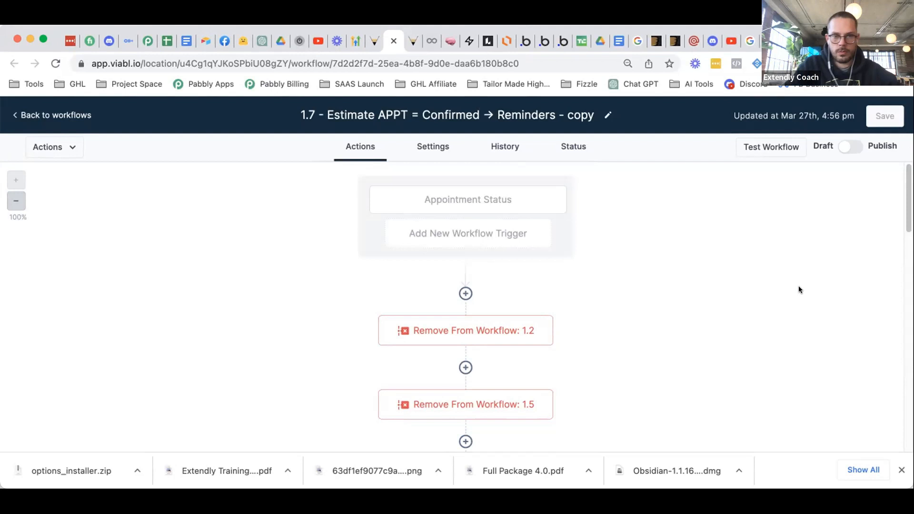
{"action": "scroll", "coordinate": [781, 288], "scroll_direction": "down", "scroll_amount": 6}
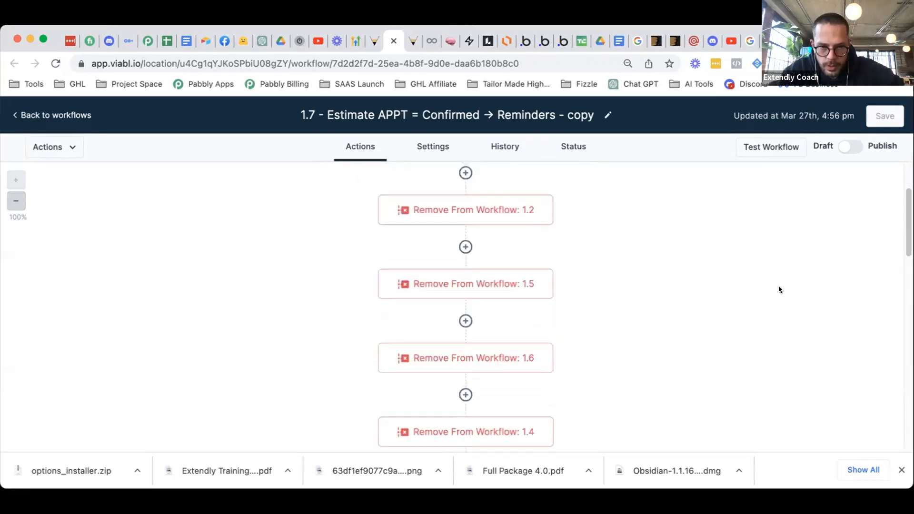
{"action": "scroll", "coordinate": [780, 299], "scroll_direction": "down", "scroll_amount": 10}
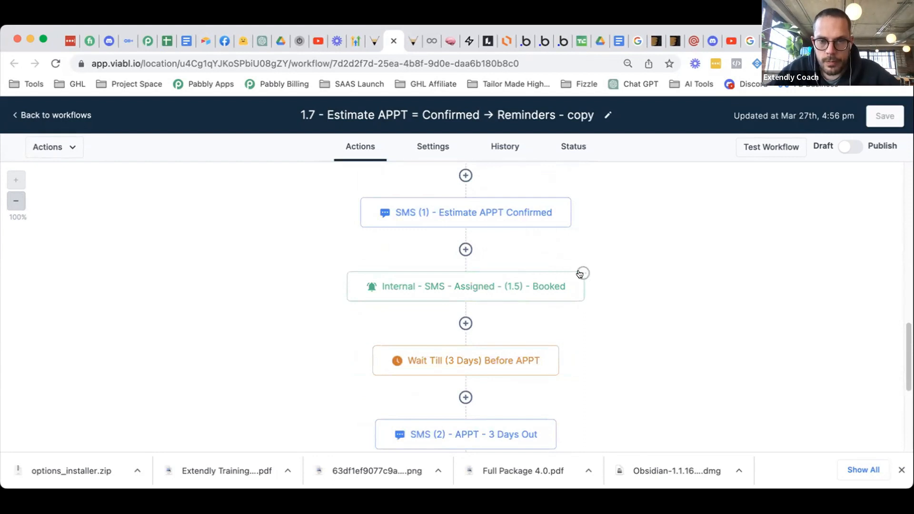
{"action": "left_click", "coordinate": [568, 281]}
- Duplicate the internal SMS notification step directly below the original
{"action": "left_click", "coordinate": [827, 188]}
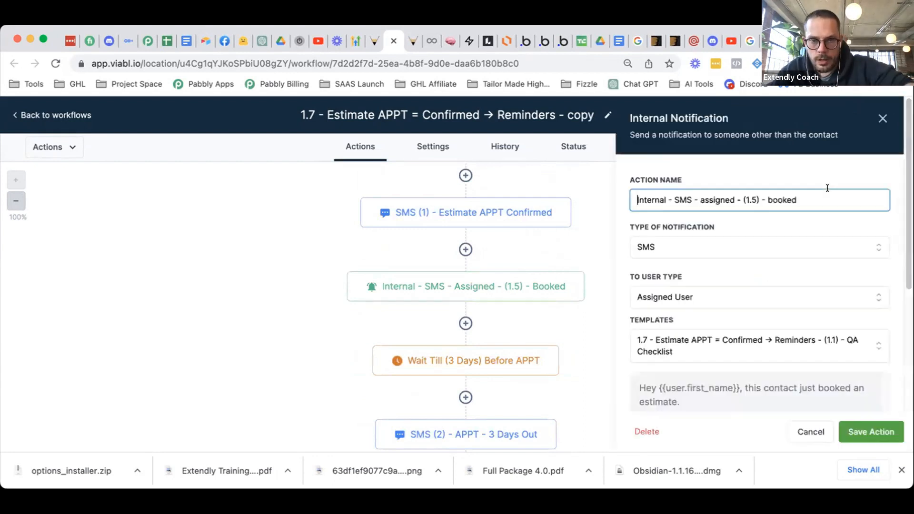
{"action": "key", "text": "super+a"}
{"action": "left_click", "coordinate": [811, 432]}
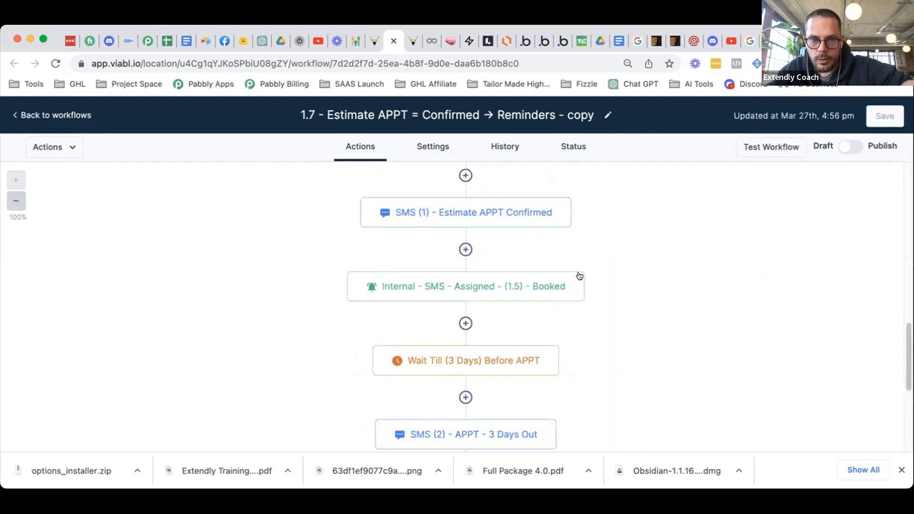
{"action": "left_click", "coordinate": [583, 273]}
{"action": "left_click", "coordinate": [620, 333]}
{"action": "left_click", "coordinate": [669, 313]}
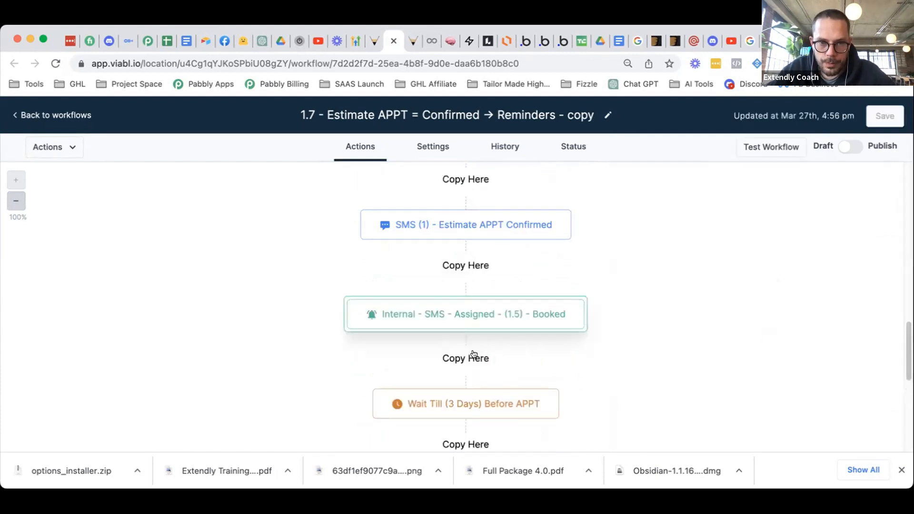
{"action": "left_click", "coordinate": [481, 355]}
- Change the copied notification to an email and insert the from-name custom value as sender name
{"action": "left_click", "coordinate": [679, 239]}
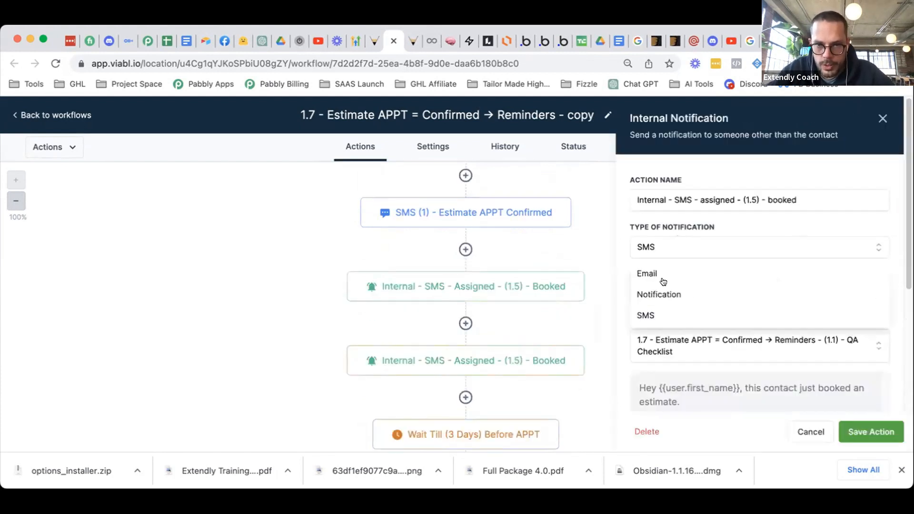
{"action": "left_click", "coordinate": [756, 294]}
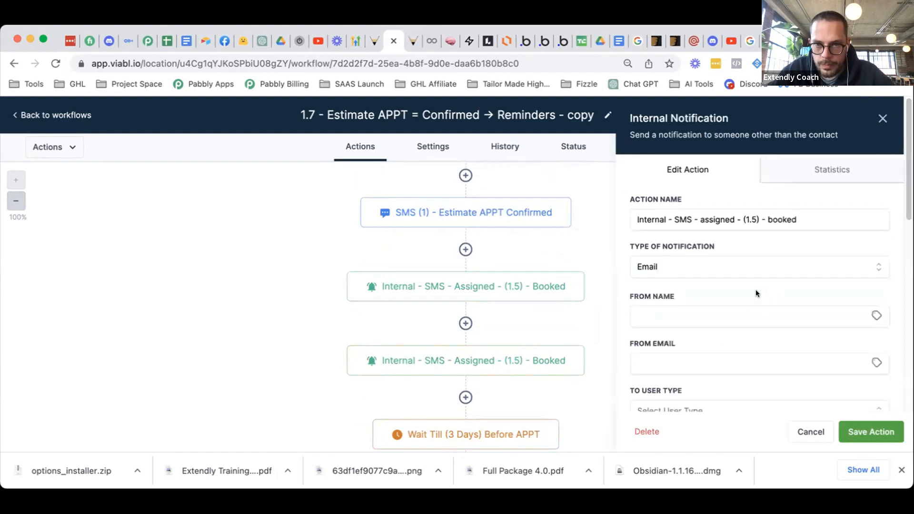
{"action": "scroll", "coordinate": [874, 312], "scroll_direction": "down", "scroll_amount": 3}
{"action": "left_click", "coordinate": [877, 245]}
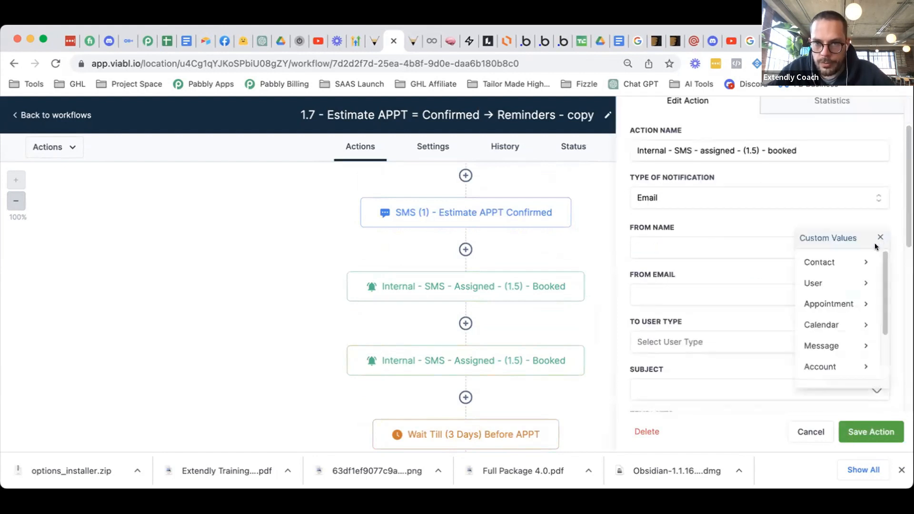
{"action": "scroll", "coordinate": [823, 350], "scroll_direction": "down", "scroll_amount": 2}
{"action": "left_click", "coordinate": [824, 367]}
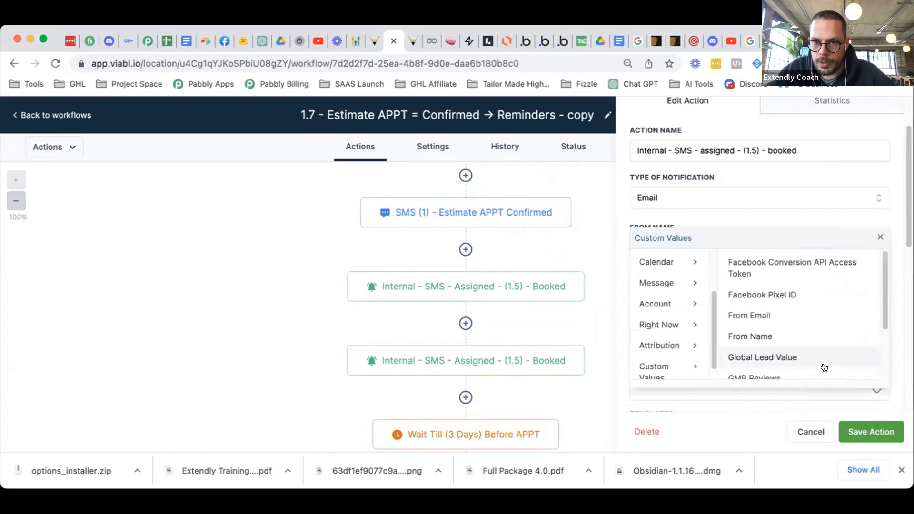
{"action": "scroll", "coordinate": [813, 353], "scroll_direction": "down", "scroll_amount": 2}
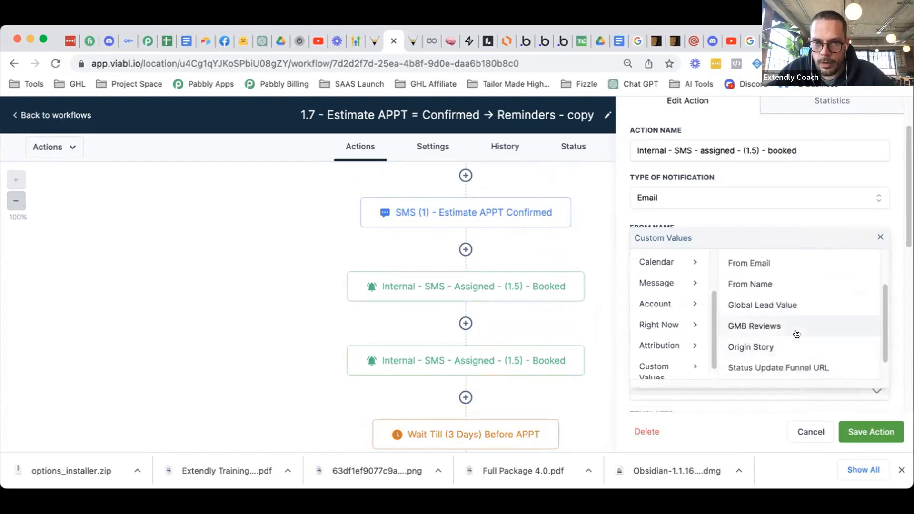
{"action": "scroll", "coordinate": [797, 339], "scroll_direction": "down", "scroll_amount": 1}
{"action": "scroll", "coordinate": [800, 343], "scroll_direction": "up", "scroll_amount": 3}
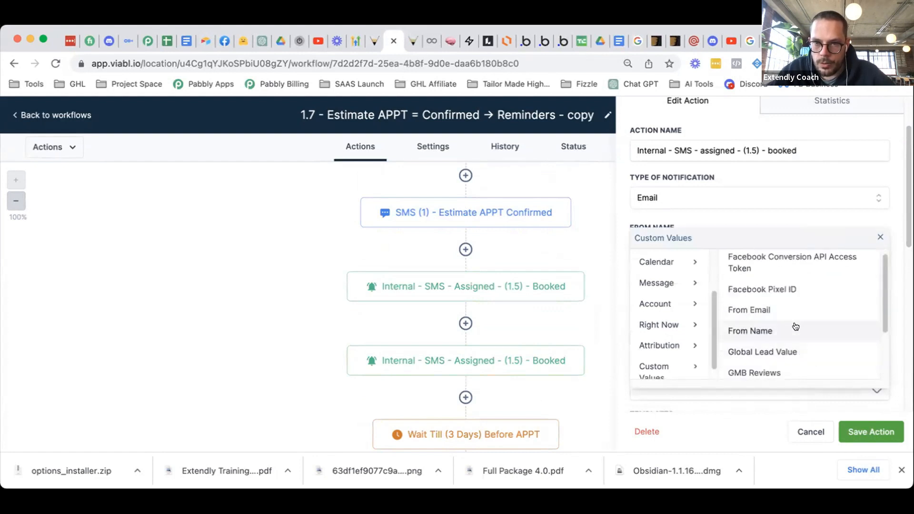
{"action": "left_click", "coordinate": [782, 327]}
- Set the sender name to Viabl.io Business Notifications and pick the suggested noreply sender address
{"action": "left_click", "coordinate": [877, 293]}
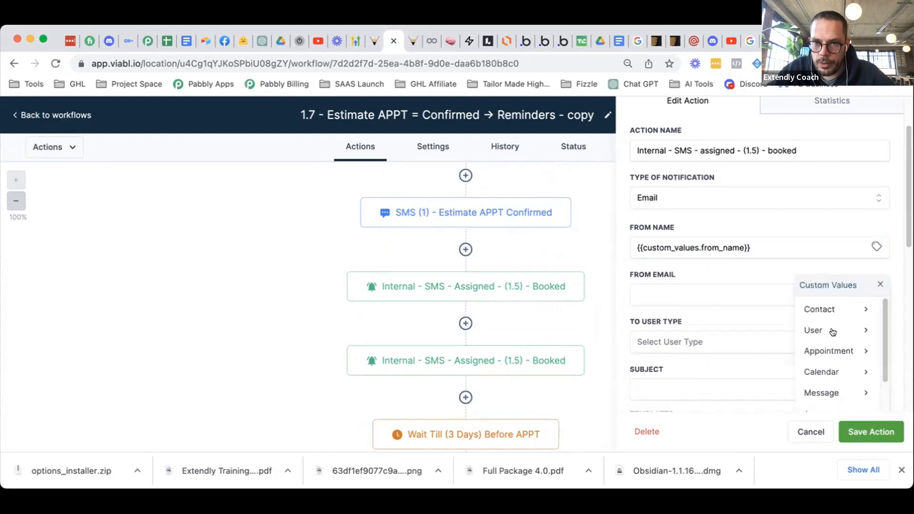
{"action": "left_click", "coordinate": [771, 241]}
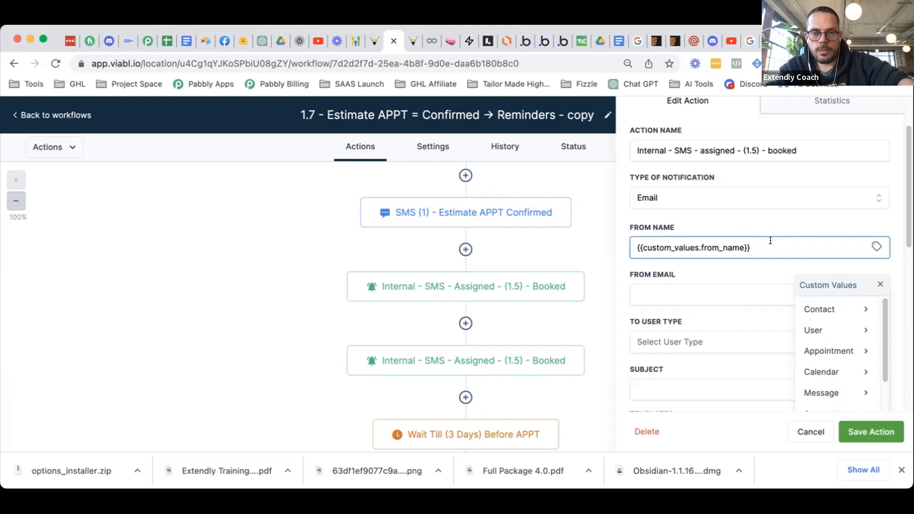
{"action": "triple_click", "coordinate": [770, 241]}
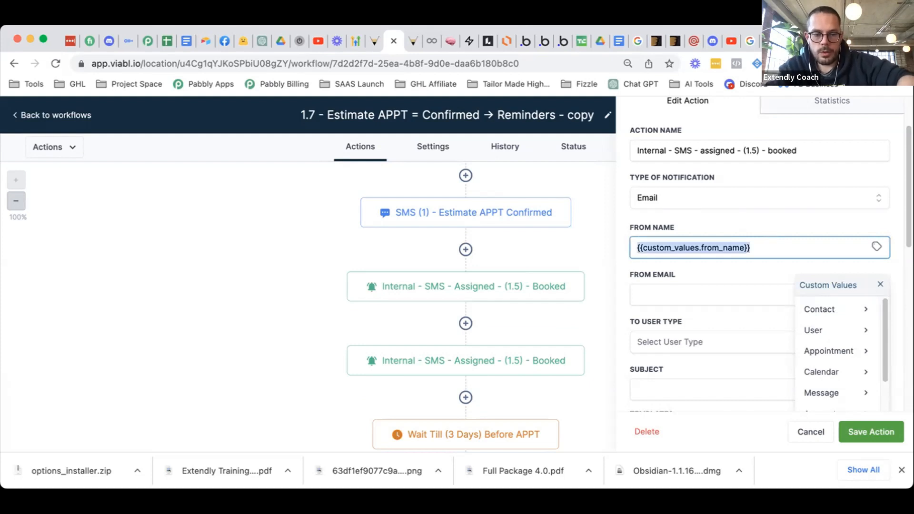
{"action": "type", "text": "S"}
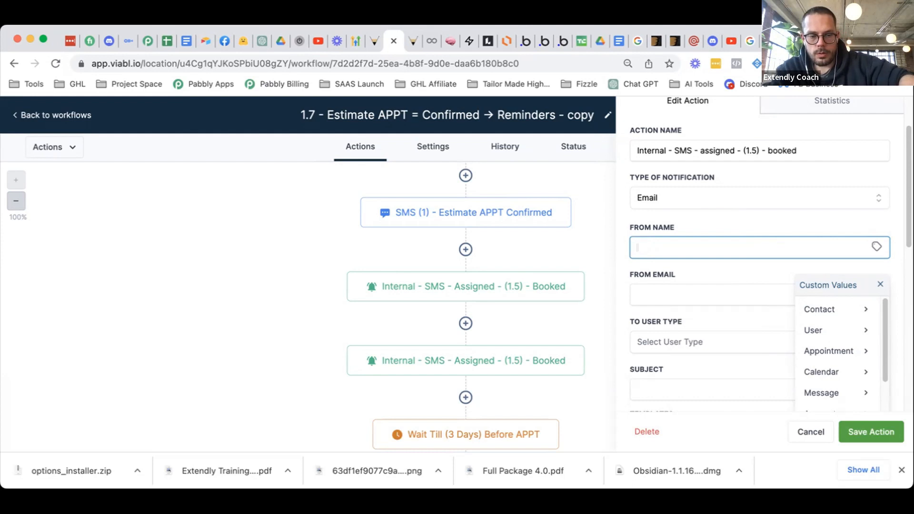
{"action": "type", "text": "Viabl.io"}
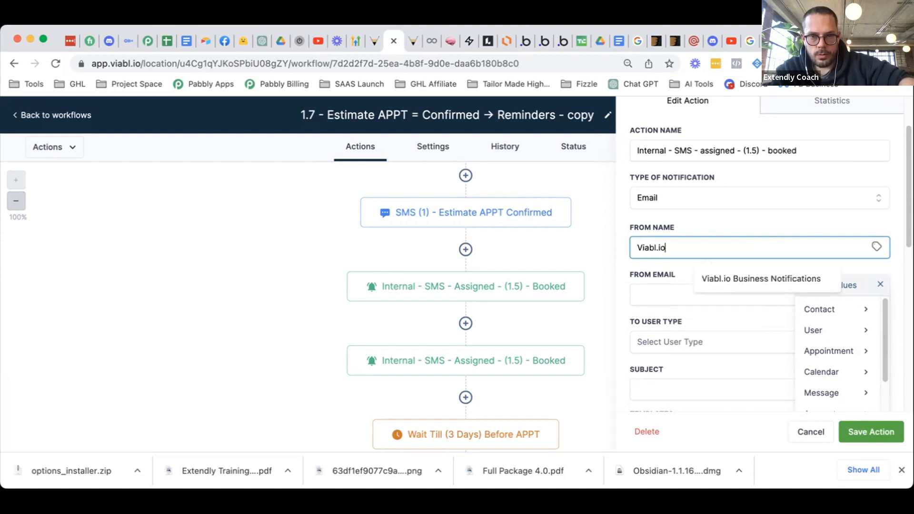
{"action": "left_click", "coordinate": [801, 278]}
{"action": "left_click", "coordinate": [731, 295]}
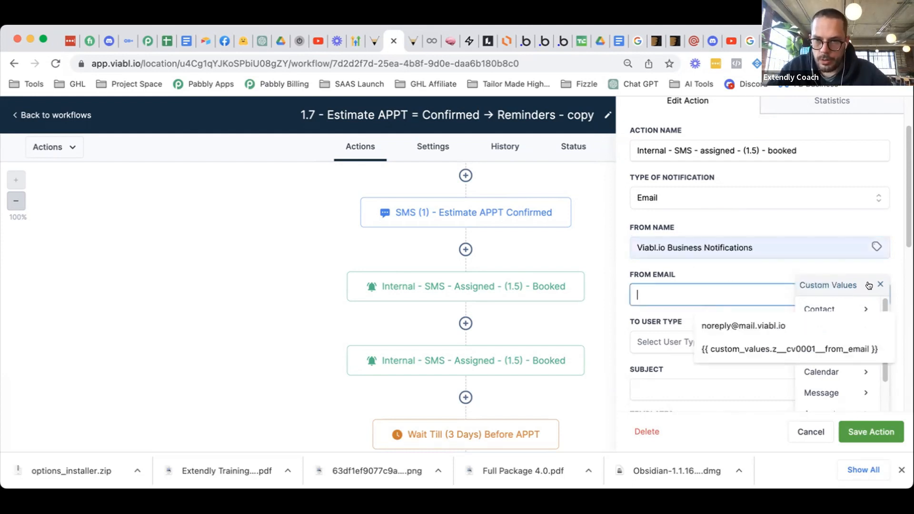
{"action": "left_click", "coordinate": [855, 290]}
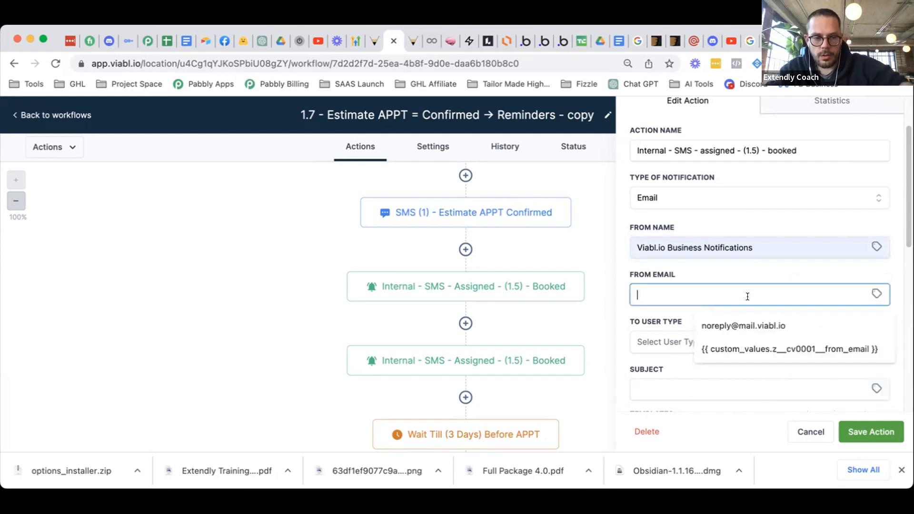
{"action": "type", "text": "no"}
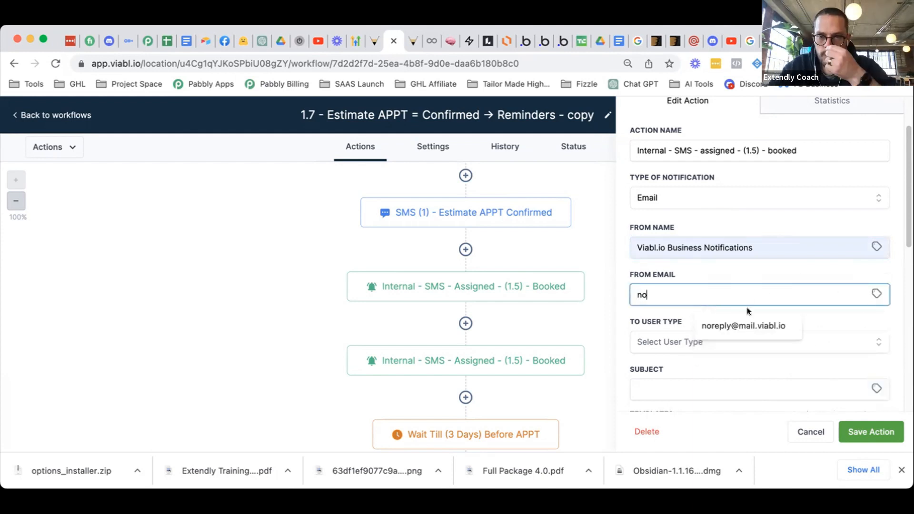
{"action": "left_click", "coordinate": [747, 323]}
- Change the sender address to the company's noreply domain and remove Viabl.io from the sender name
{"action": "left_click_drag", "start_coordinate": [691, 295], "coordinate": [718, 288]}
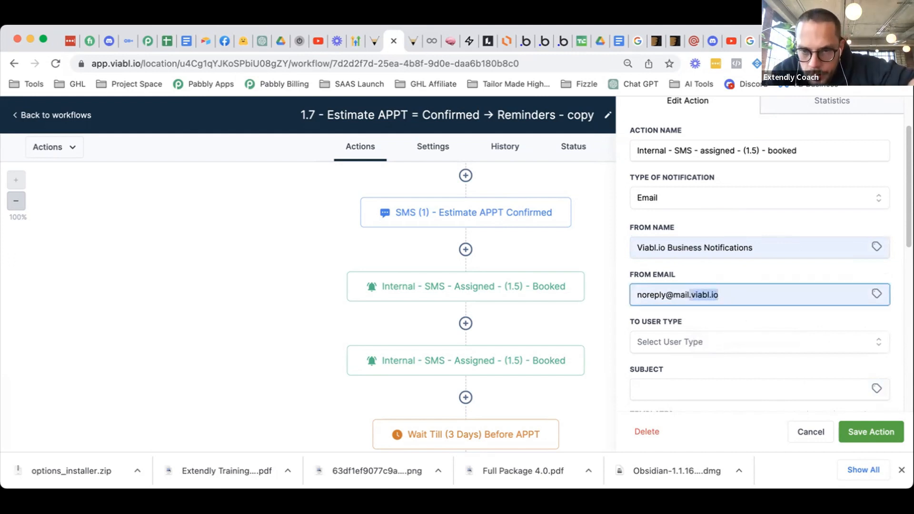
{"action": "key", "text": "BackSpace"}
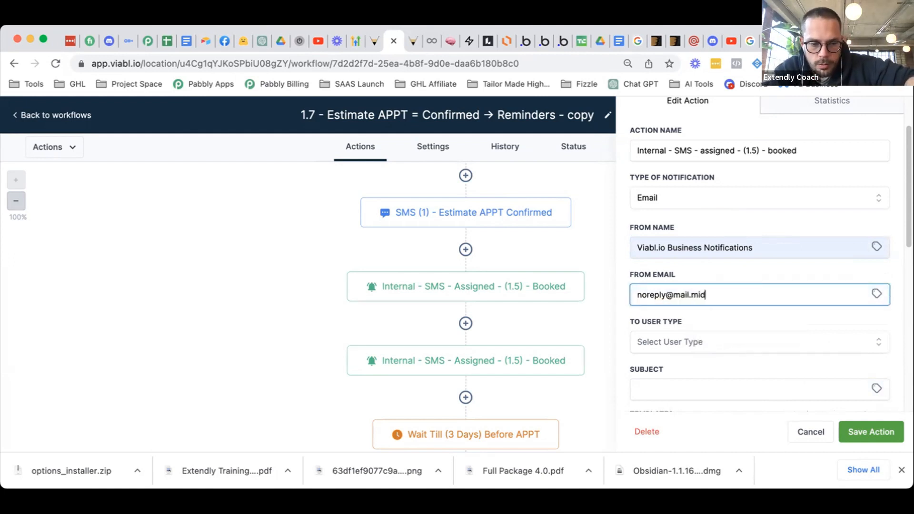
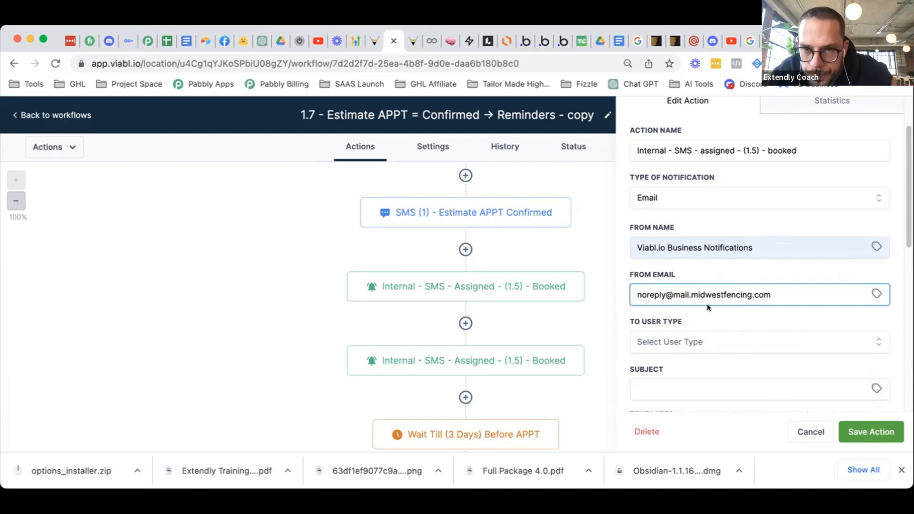
{"action": "left_click", "coordinate": [709, 248]}
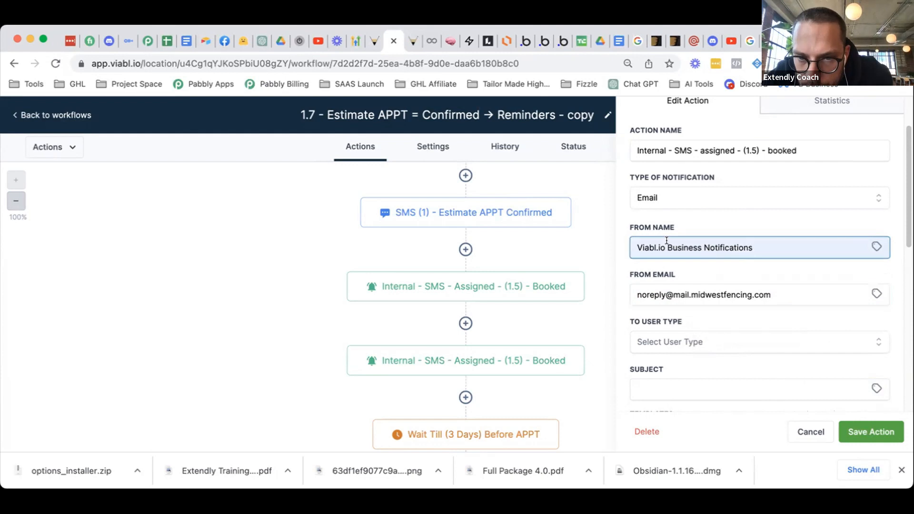
{"action": "left_click_drag", "start_coordinate": [667, 241], "coordinate": [626, 246]}
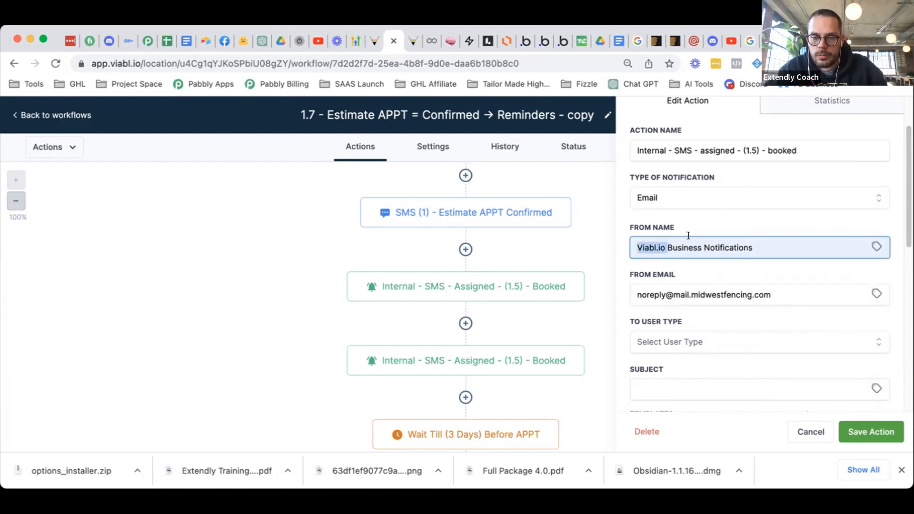
{"action": "key", "text": "BackSpace"}
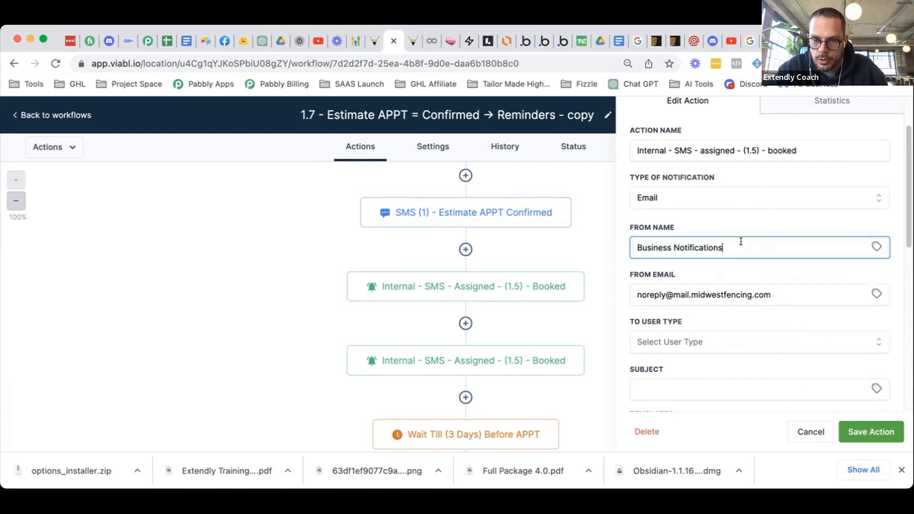
{"action": "left_click", "coordinate": [726, 273]}
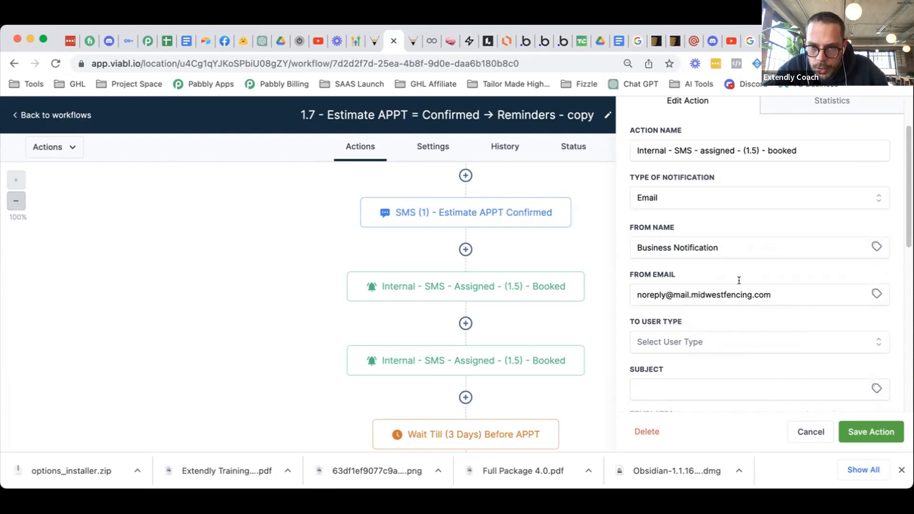
- Send the email to the Assigned User with subject 'New Estimate Booked'
{"action": "left_click", "coordinate": [789, 291]}
{"action": "scroll", "coordinate": [788, 298], "scroll_direction": "down", "scroll_amount": 2}
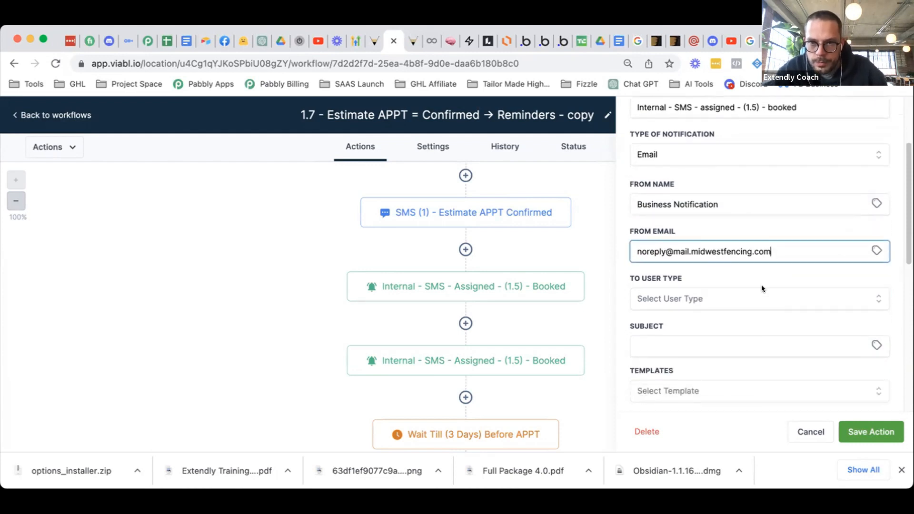
{"action": "scroll", "coordinate": [770, 284], "scroll_direction": "down", "scroll_amount": 2}
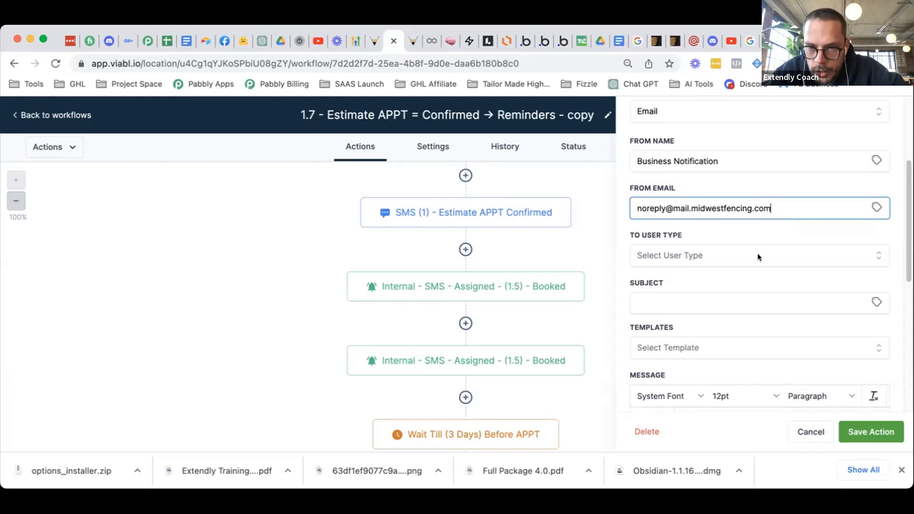
{"action": "left_click", "coordinate": [758, 255]}
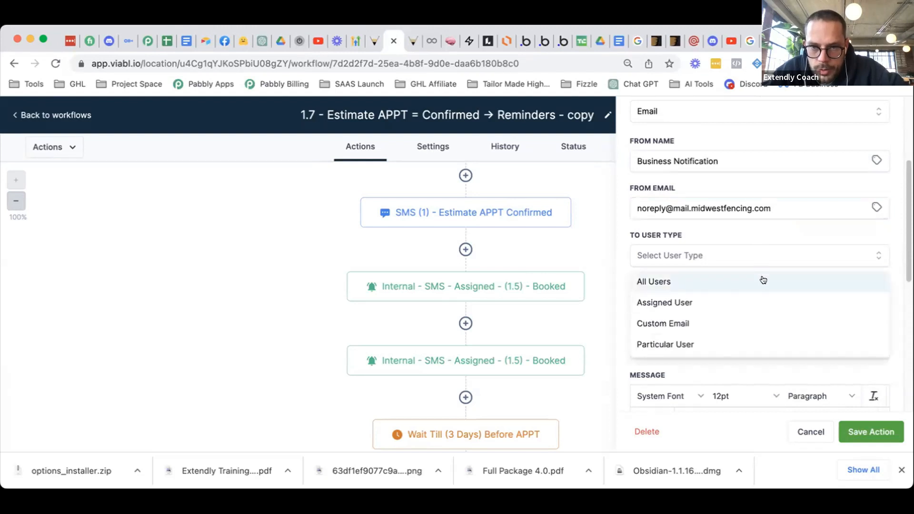
{"action": "left_click", "coordinate": [754, 301]}
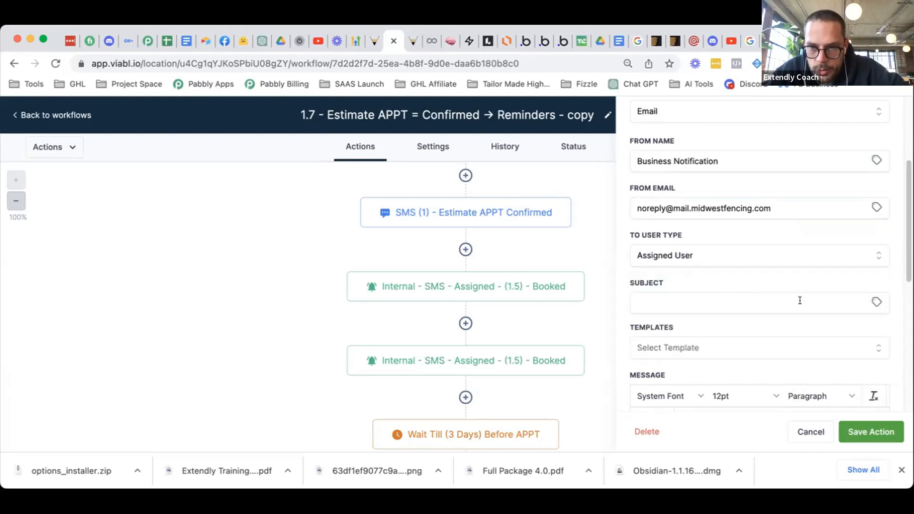
{"action": "left_click", "coordinate": [750, 303]}
{"action": "type", "text": "Ne"}
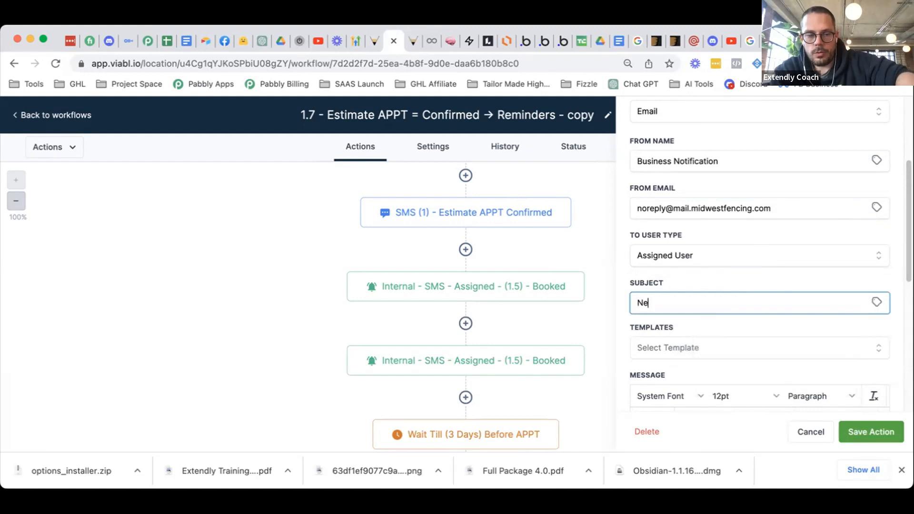
{"action": "type", "text": "w Estimate Booked"}
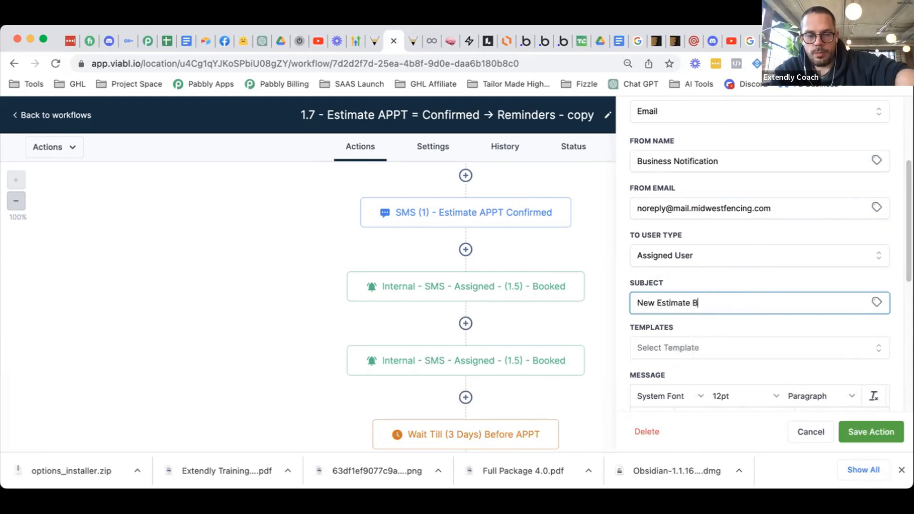
- Choose the 1.7 QA Checklist email template for the message
{"action": "scroll", "coordinate": [753, 310], "scroll_direction": "down", "scroll_amount": 2}
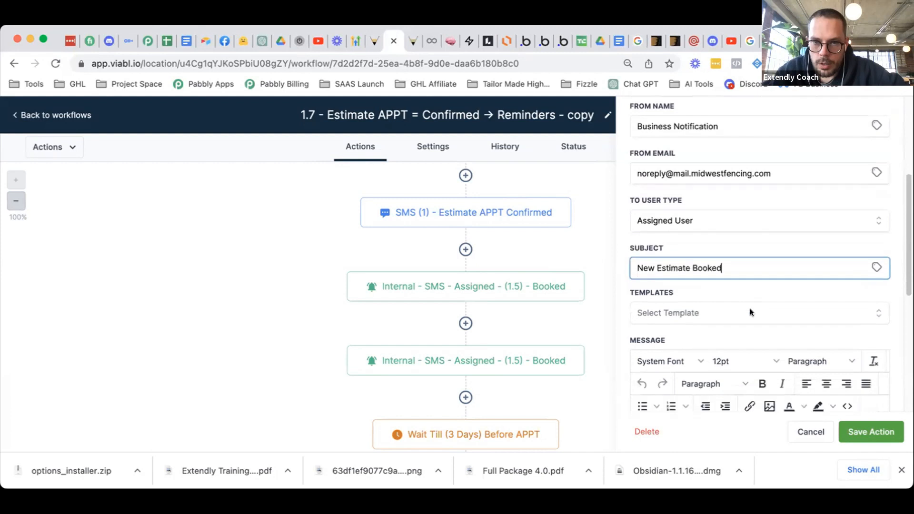
{"action": "left_click", "coordinate": [730, 289]}
{"action": "type", "text": "1.7"}
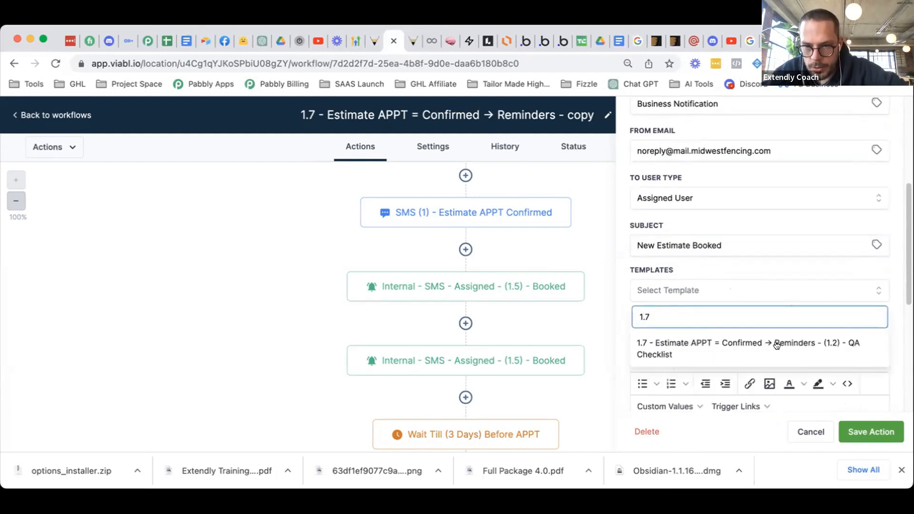
{"action": "left_click", "coordinate": [778, 343]}
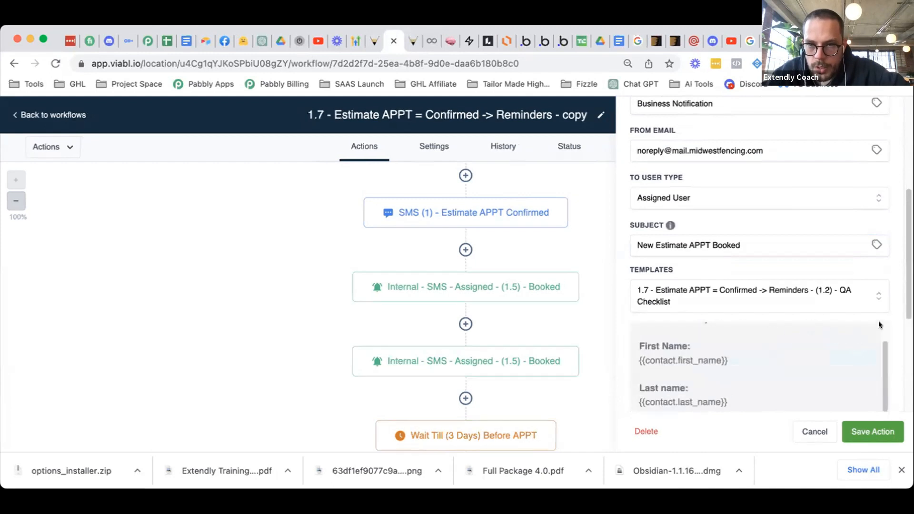
- Rename the action from SMS to EMAIL, then save the action and the workflow
{"action": "scroll", "coordinate": [891, 329], "scroll_direction": "down", "scroll_amount": 2}
{"action": "scroll", "coordinate": [890, 328], "scroll_direction": "down", "scroll_amount": 1}
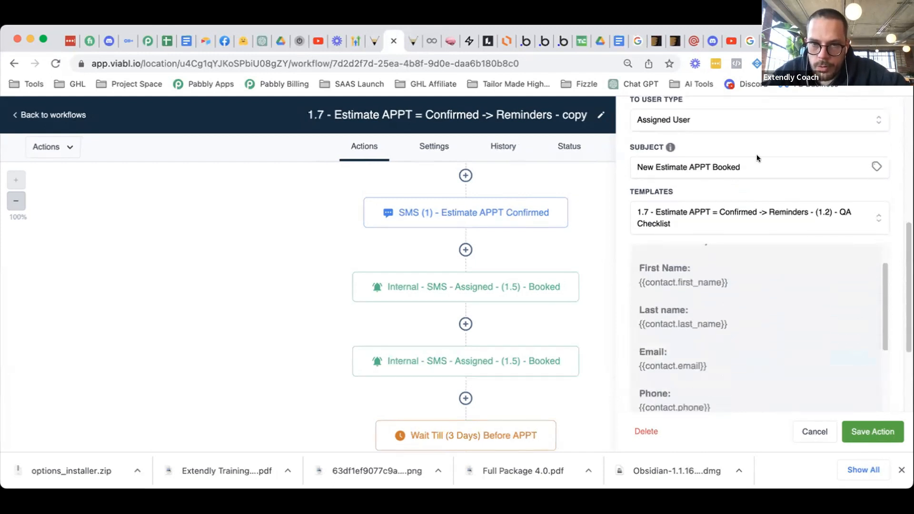
{"action": "scroll", "coordinate": [760, 188], "scroll_direction": "up", "scroll_amount": 5}
{"action": "double_click", "coordinate": [675, 219]}
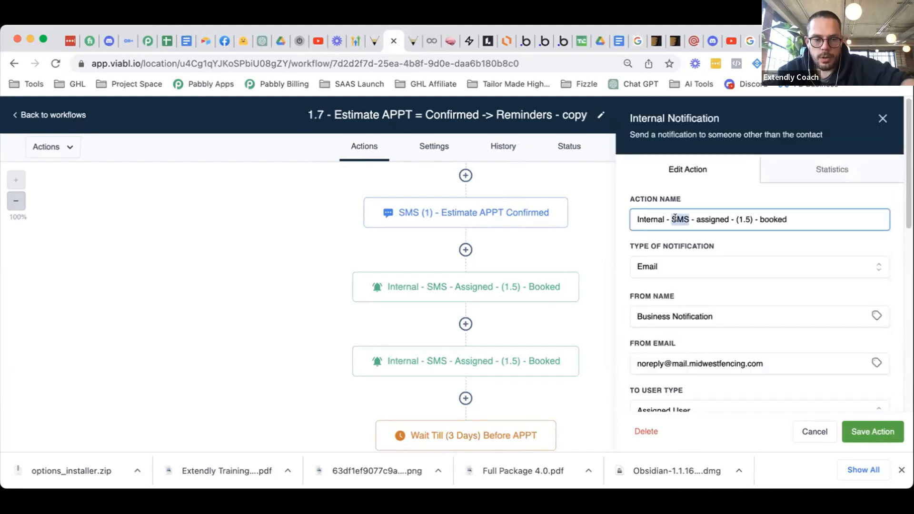
{"action": "type", "text": "EMAIL"}
{"action": "left_click", "coordinate": [886, 431]}
{"action": "left_click", "coordinate": [877, 116]}
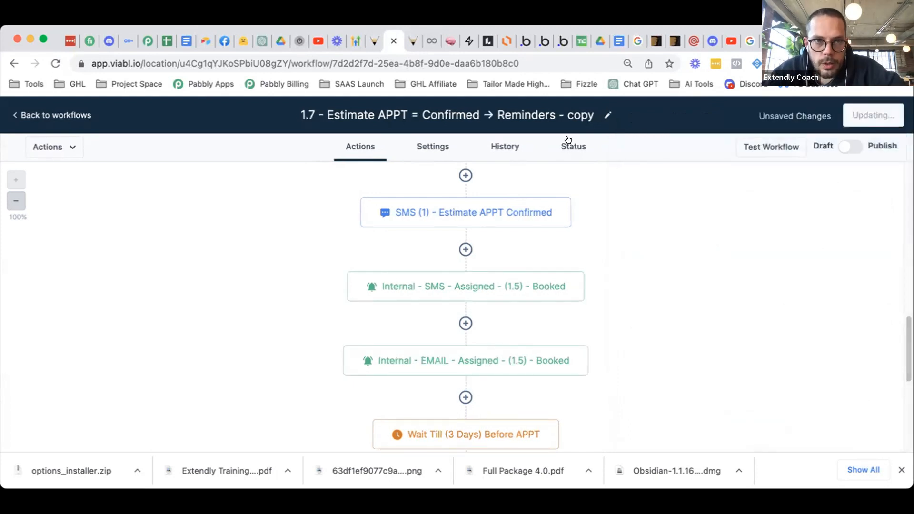
- Search the templates for 1.7, open the (1.1) QA Checklist text template, and select its wording after the greeting
{"action": "left_click", "coordinate": [375, 41]}
{"action": "scroll", "coordinate": [567, 333], "scroll_direction": "down", "scroll_amount": 3}
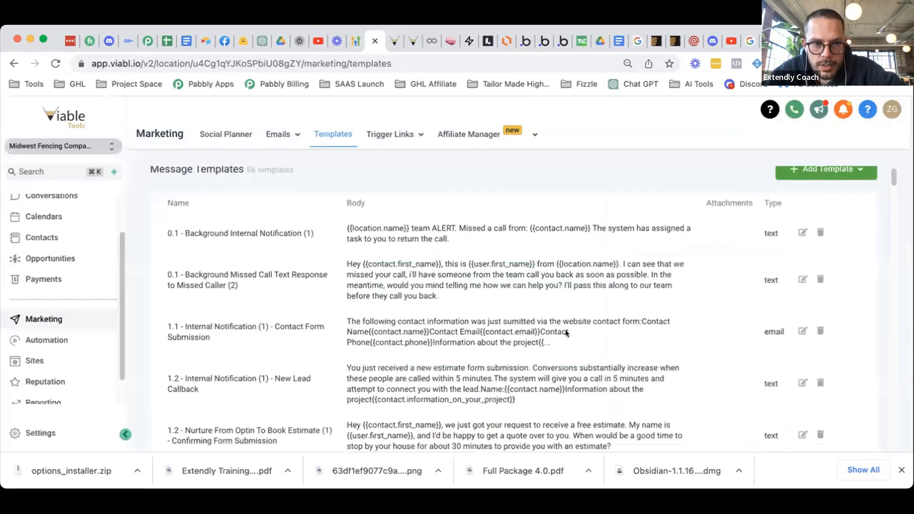
{"action": "key", "text": "super+f"}
{"action": "type", "text": "1.7"}
{"action": "scroll", "coordinate": [396, 338], "scroll_direction": "down", "scroll_amount": 2}
{"action": "scroll", "coordinate": [399, 335], "scroll_direction": "down", "scroll_amount": 1}
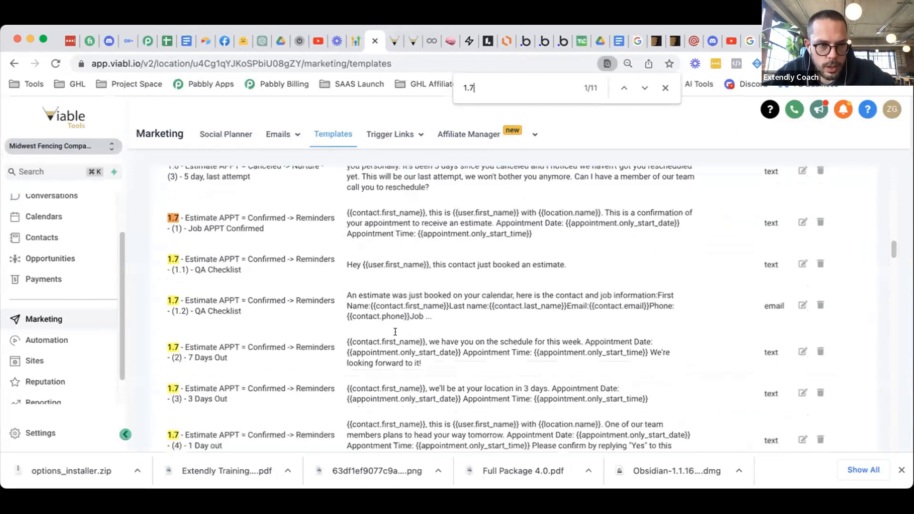
{"action": "left_click", "coordinate": [803, 256]}
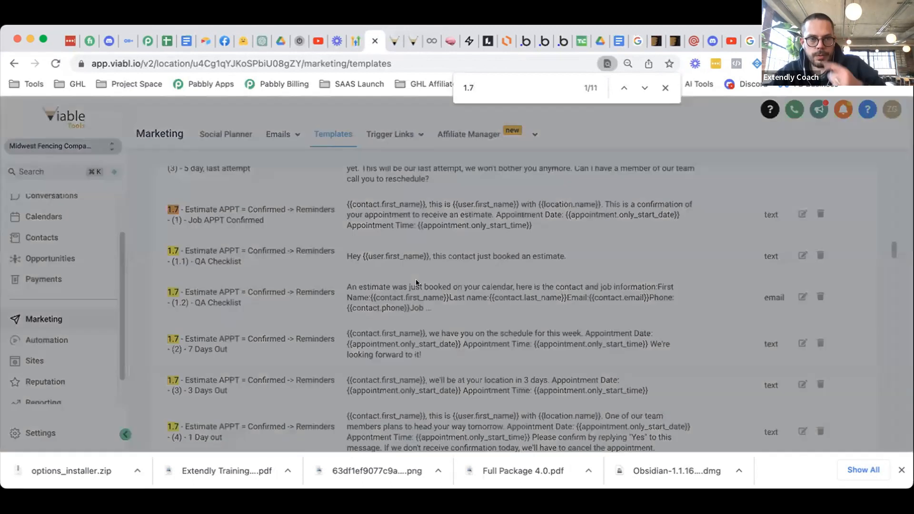
{"action": "left_click_drag", "start_coordinate": [433, 252], "coordinate": [276, 250]}
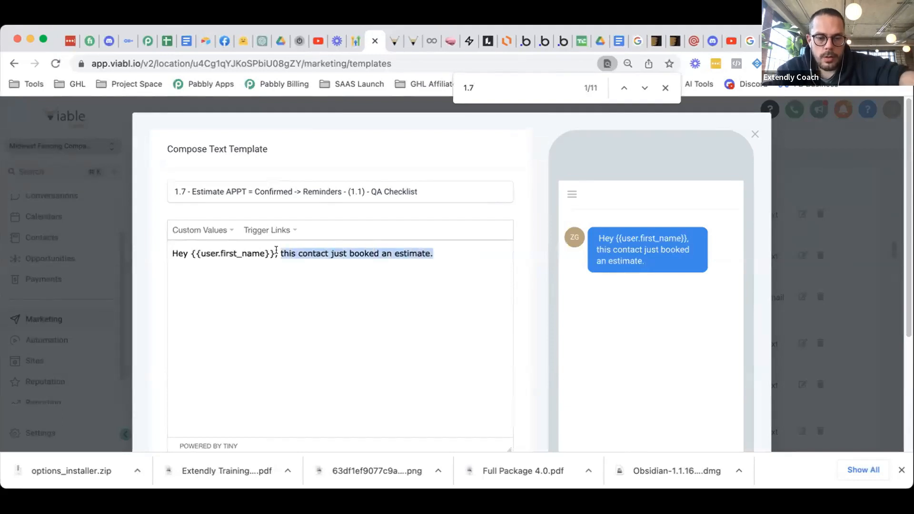
- Reword the message to 'you just booked a new estimate for' with the contact full name and appointment start time
{"action": "type", "text": "you just booked a new estimate for"}
{"action": "scroll", "coordinate": [226, 237], "scroll_direction": "down", "scroll_amount": 1}
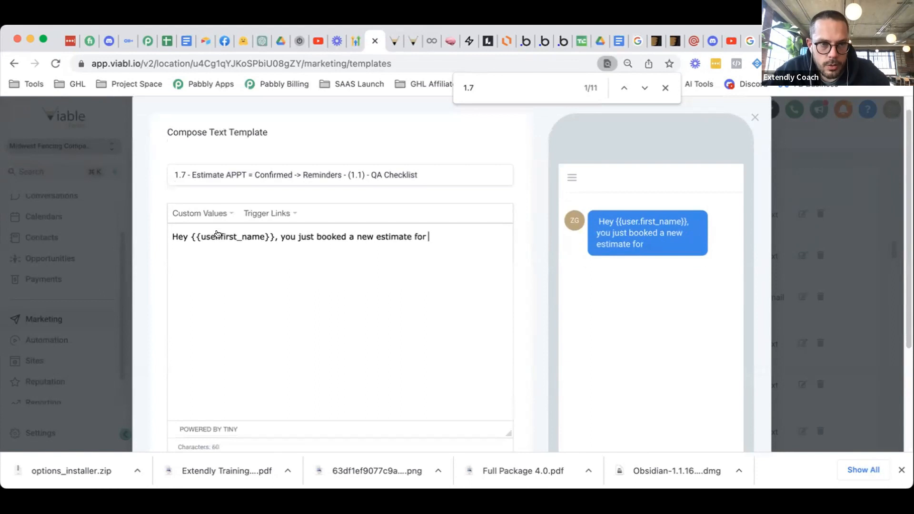
{"action": "left_click", "coordinate": [200, 213]}
{"action": "mouse_move", "coordinate": [204, 231]}
{"action": "left_click", "coordinate": [315, 163]}
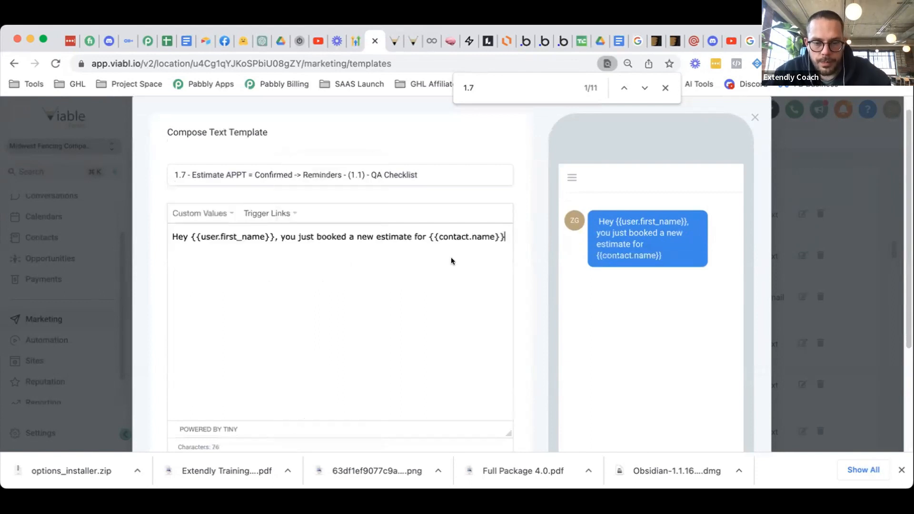
{"action": "type", "text": ". The time"}
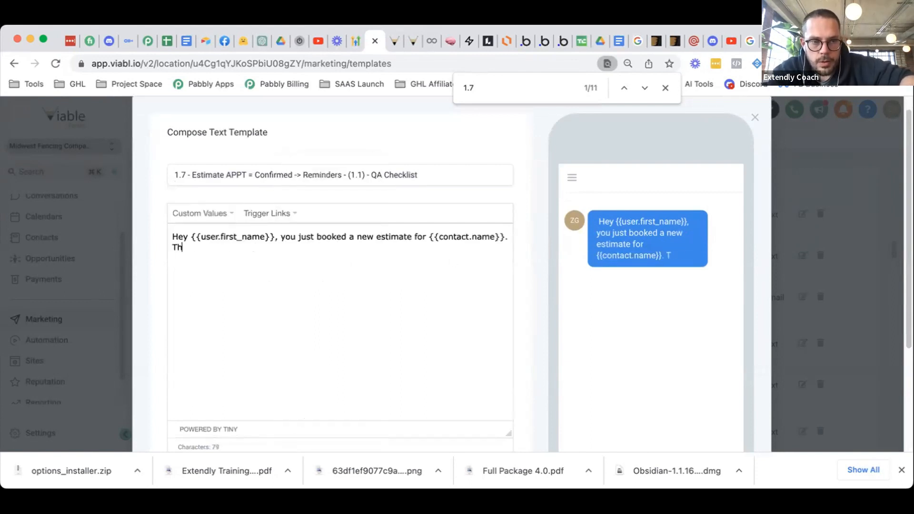
{"action": "type", "text": "/dat"}
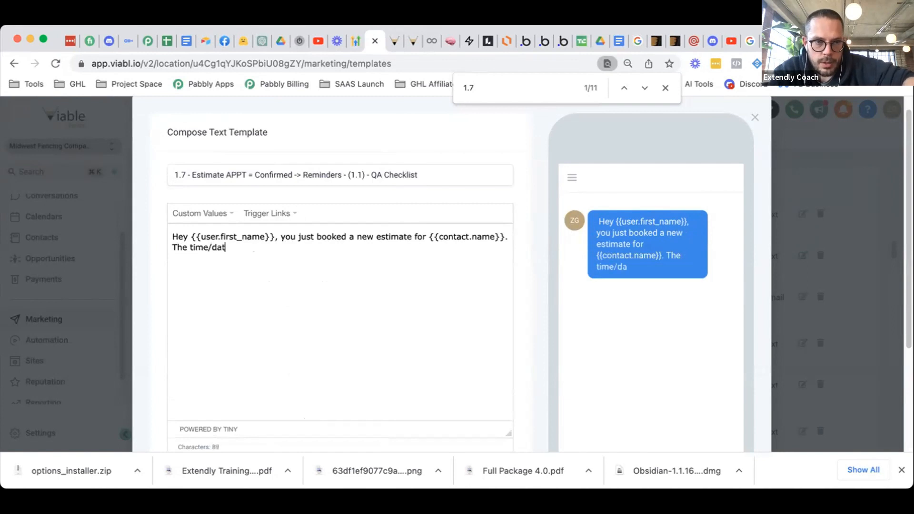
{"action": "type", "text": "e of the appoint"}
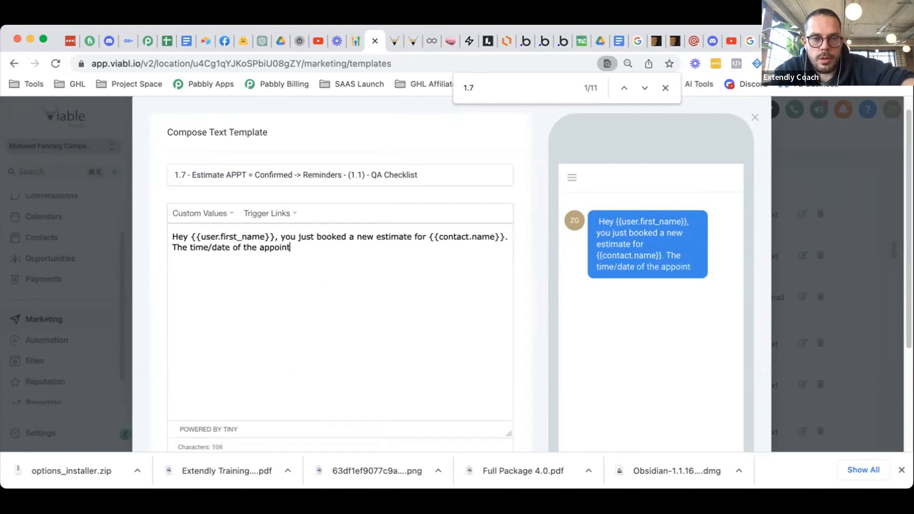
{"action": "type", "text": "ment is:"}
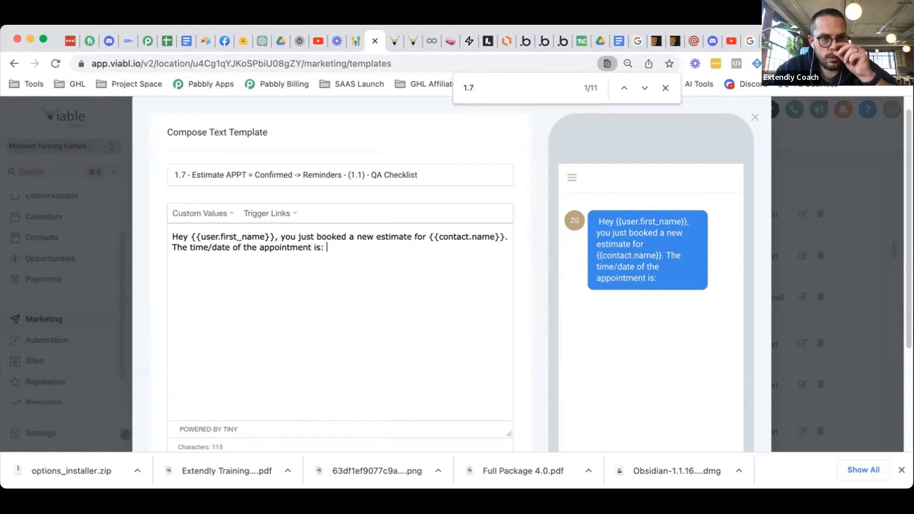
{"action": "left_click", "coordinate": [203, 214]}
{"action": "mouse_move", "coordinate": [223, 267]}
{"action": "left_click", "coordinate": [347, 265]}
- Add the line 'The system has emailed you all of the detailed information.' and save the template
{"action": "scroll", "coordinate": [410, 309], "scroll_direction": "down", "scroll_amount": 1}
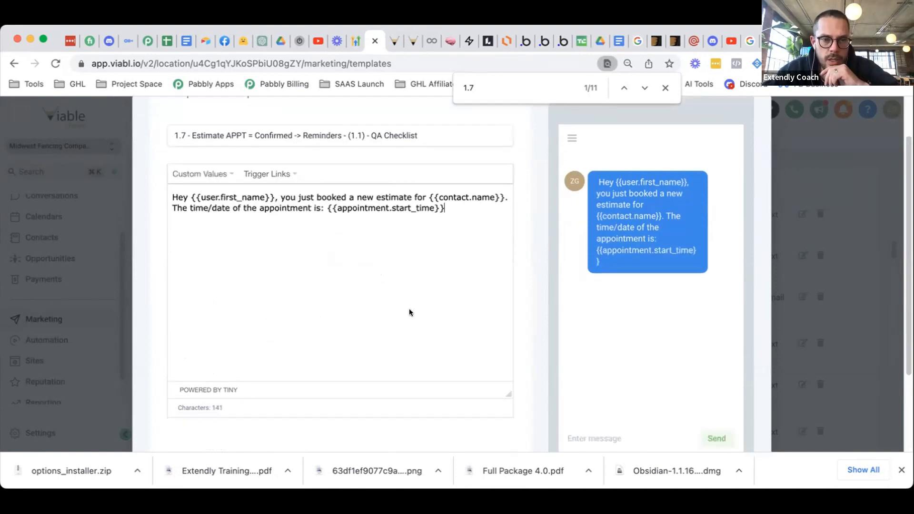
{"action": "left_click", "coordinate": [410, 309]}
{"action": "key", "text": "Return"}
{"action": "key", "text": "Return"}
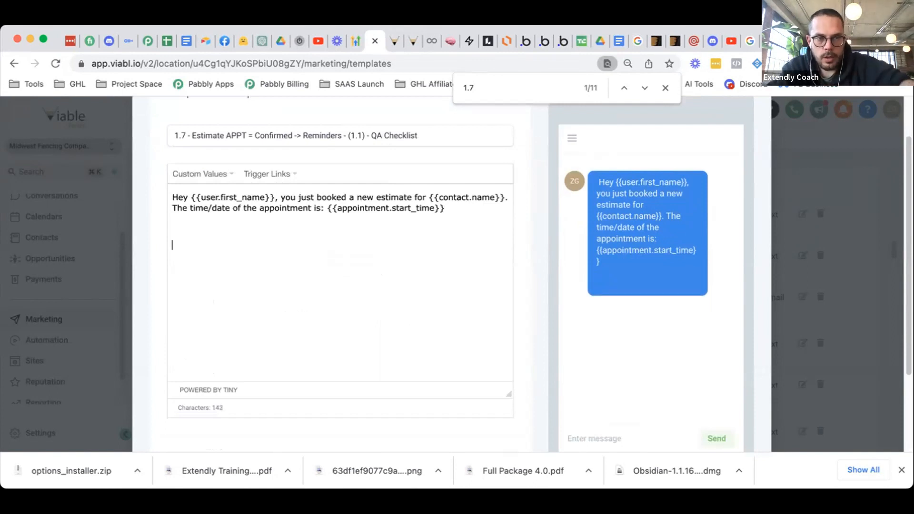
{"action": "type", "text": "The sys"}
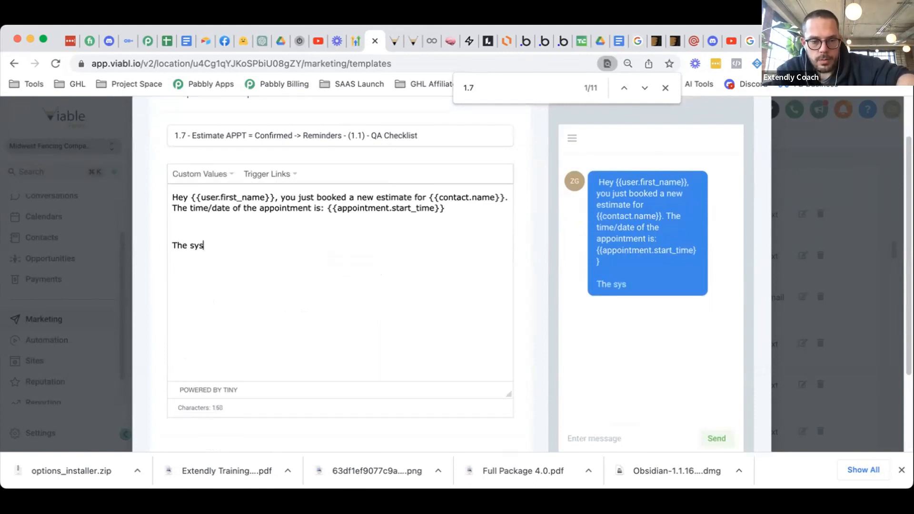
{"action": "type", "text": "tem has emailed yo"}
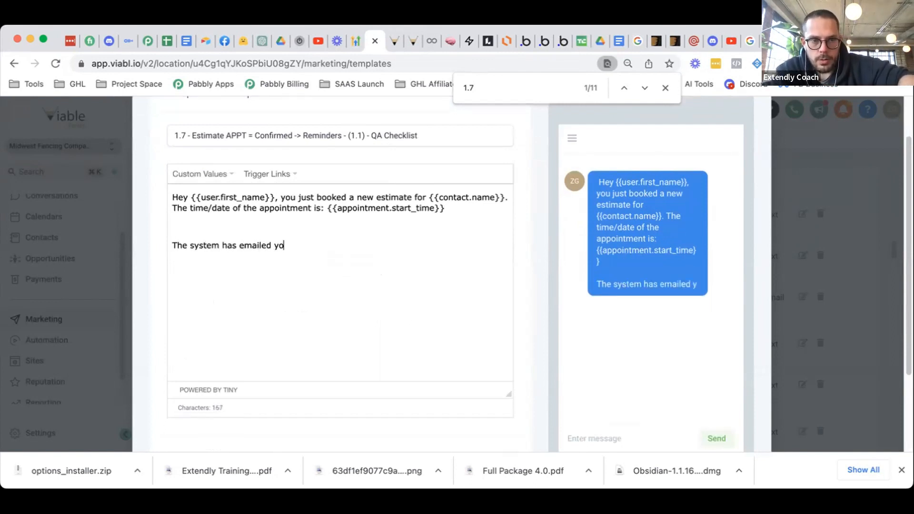
{"action": "type", "text": "u all of the in"}
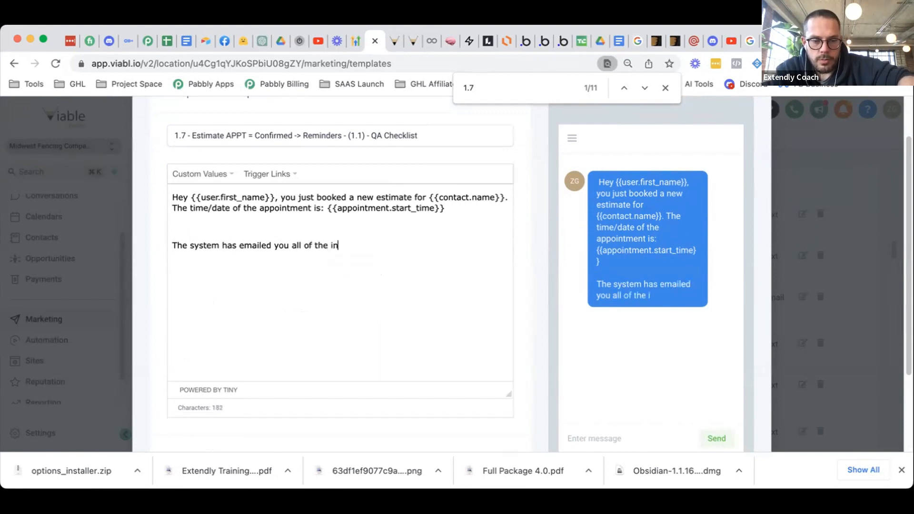
{"action": "type", "text": "formation."}
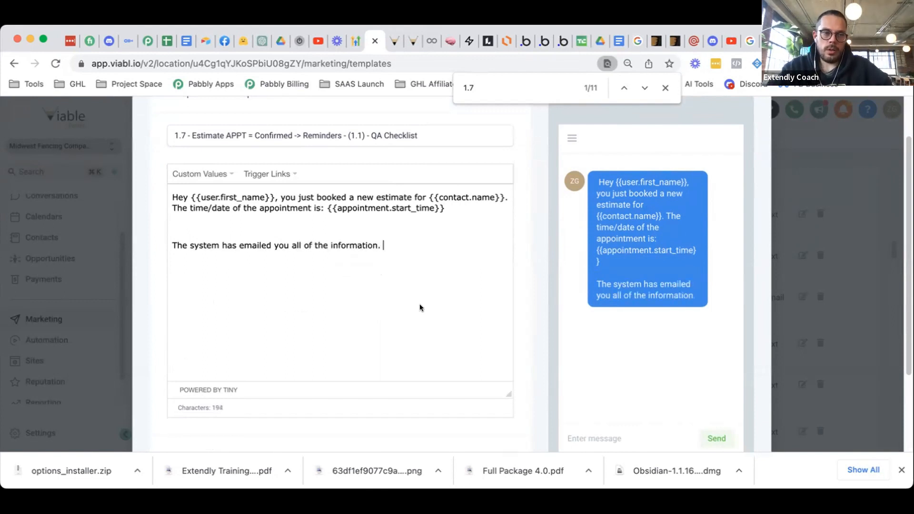
{"action": "scroll", "coordinate": [414, 297], "scroll_direction": "down", "scroll_amount": 2}
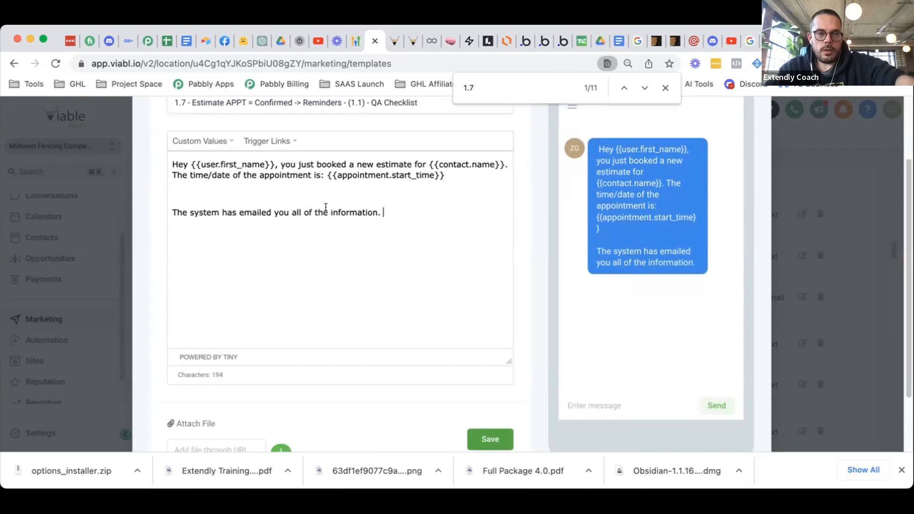
{"action": "type", "text": "detailed"}
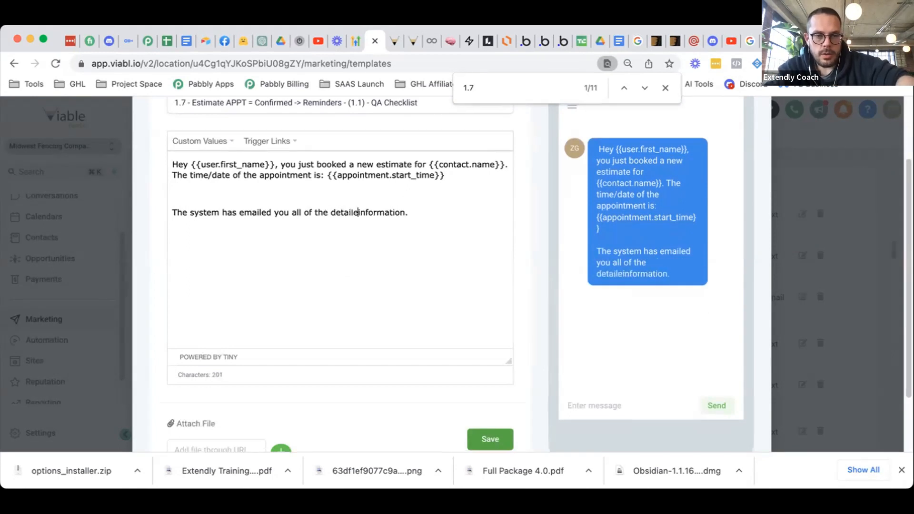
{"action": "left_click", "coordinate": [489, 438]}
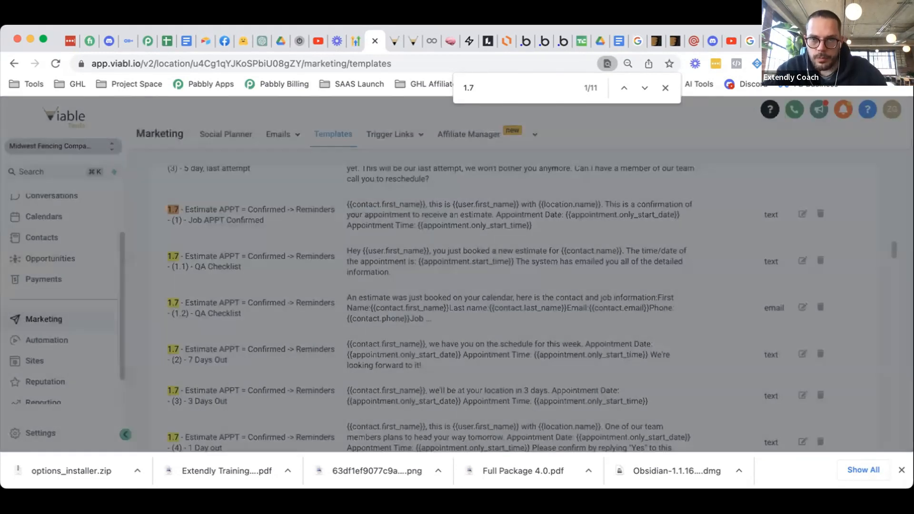
- Return to the 1.7 Reminders copy workflow and scroll to its SMS and Internal notification actions
{"action": "left_click", "coordinate": [387, 42]}
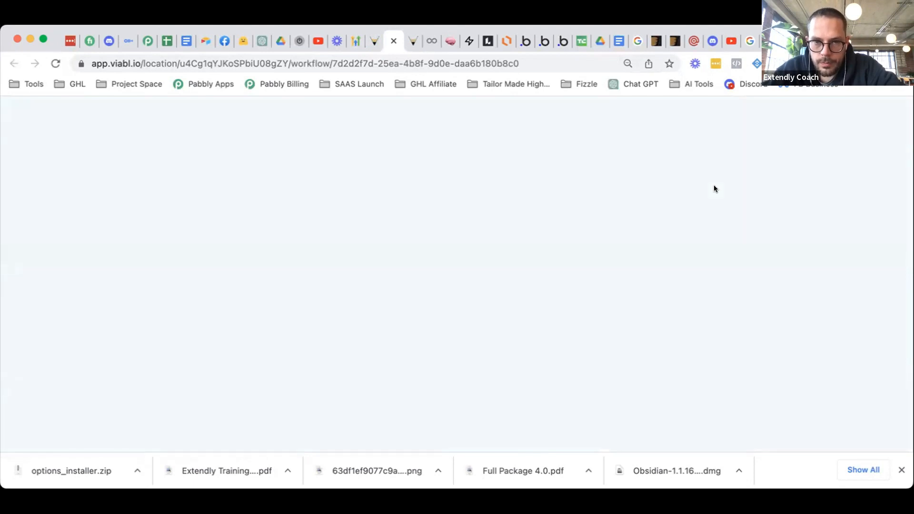
{"action": "scroll", "coordinate": [602, 254], "scroll_direction": "down", "scroll_amount": 3}
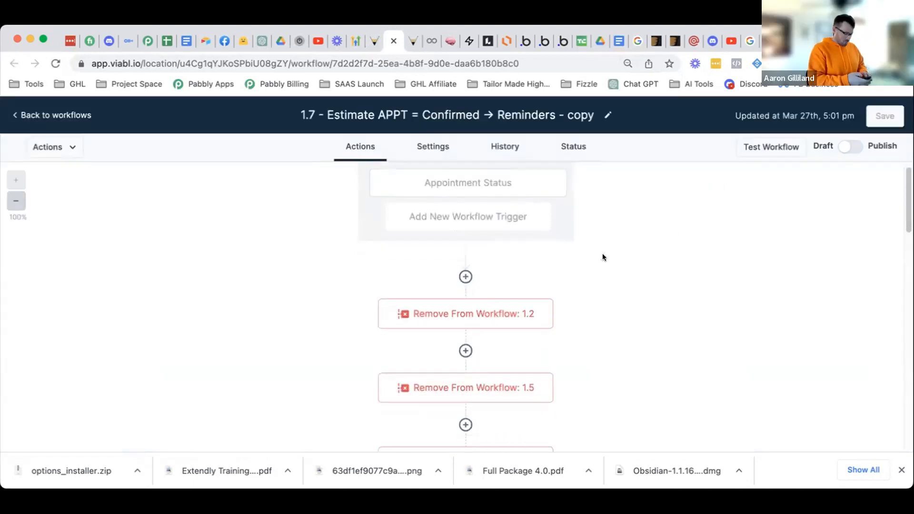
{"action": "scroll", "coordinate": [610, 258], "scroll_direction": "down", "scroll_amount": 5}
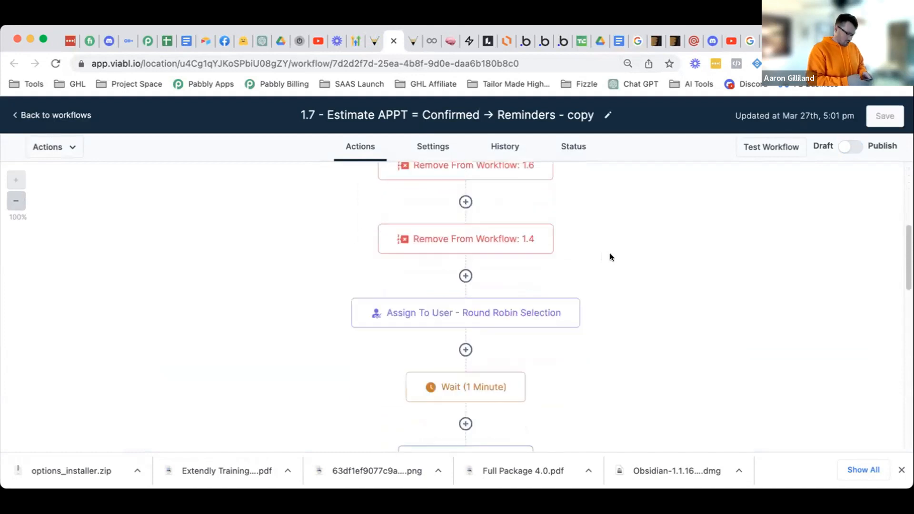
{"action": "scroll", "coordinate": [613, 276], "scroll_direction": "down", "scroll_amount": 3}
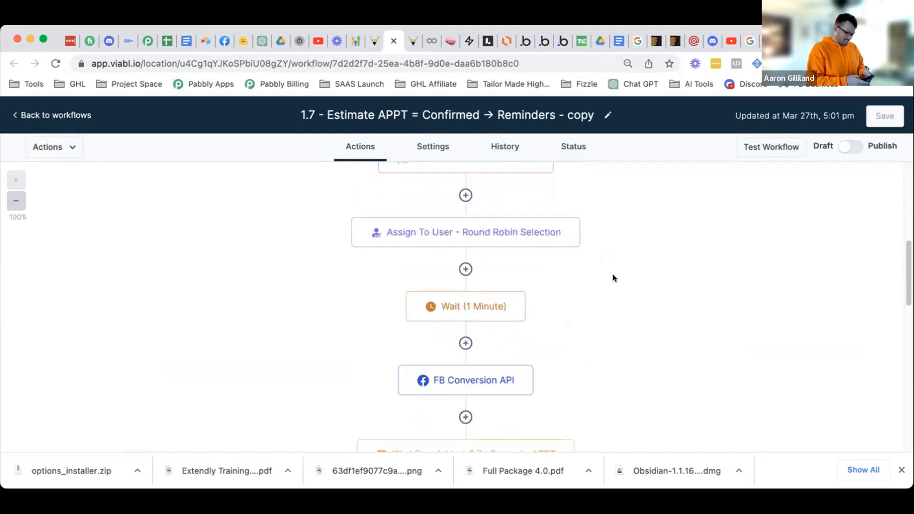
{"action": "scroll", "coordinate": [616, 277], "scroll_direction": "down", "scroll_amount": 6}
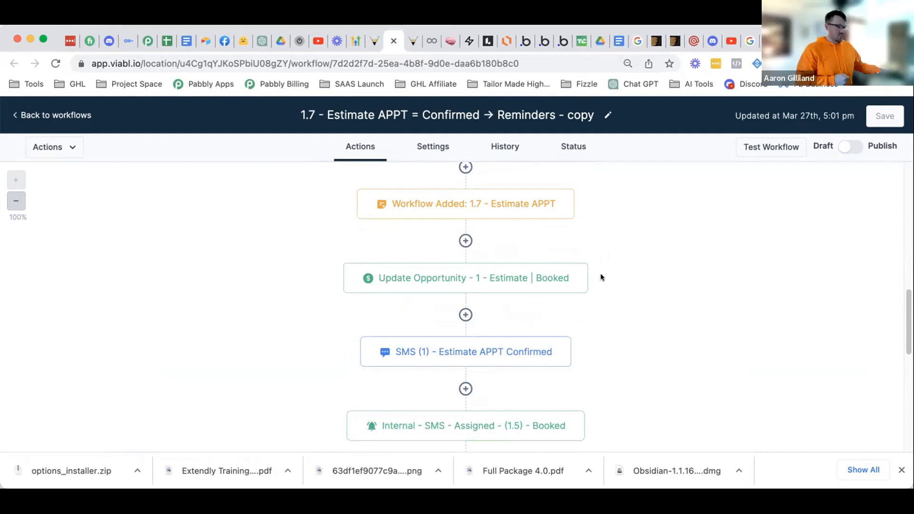
{"action": "scroll", "coordinate": [601, 278], "scroll_direction": "down", "scroll_amount": 1}
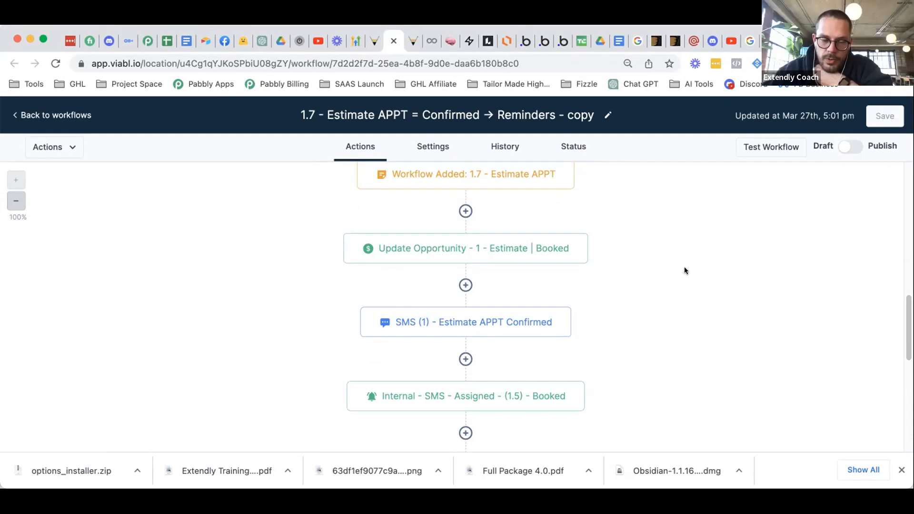
{"action": "scroll", "coordinate": [669, 293], "scroll_direction": "down", "scroll_amount": 1}
{"action": "scroll", "coordinate": [666, 294], "scroll_direction": "up", "scroll_amount": 1}
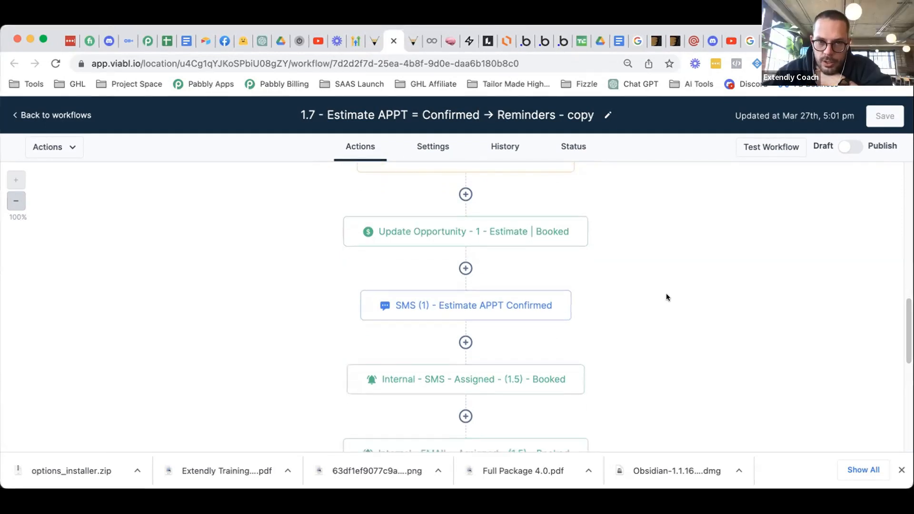
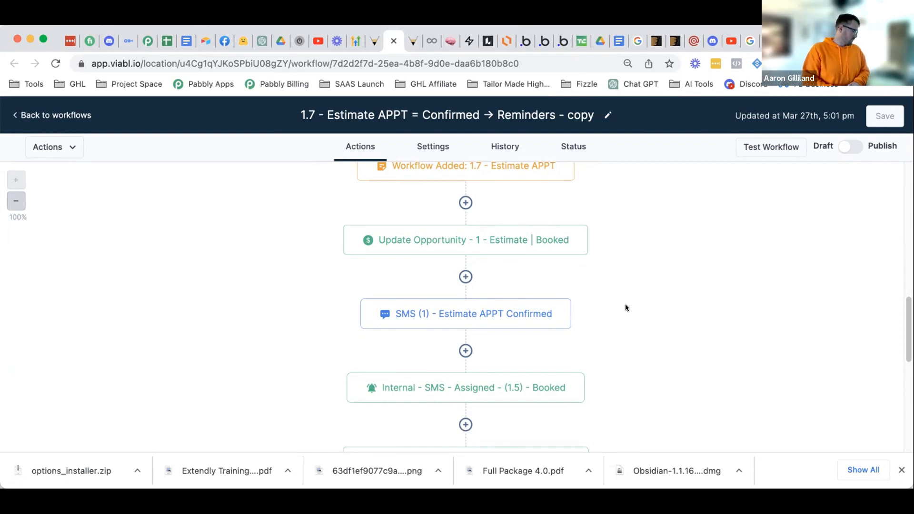
- Open the SMS (1) confirmation step's settings and close them without changes
{"action": "scroll", "coordinate": [627, 298], "scroll_direction": "down", "scroll_amount": 2}
{"action": "scroll", "coordinate": [627, 300], "scroll_direction": "down", "scroll_amount": 2}
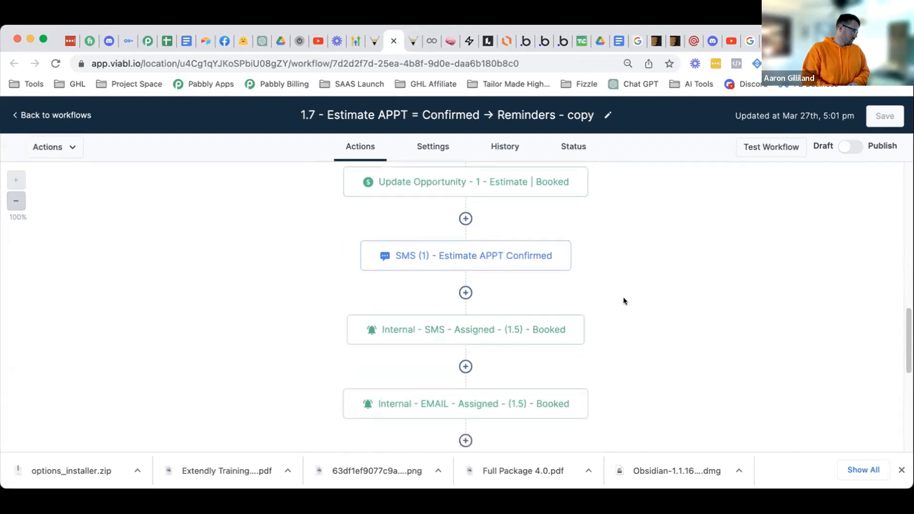
{"action": "left_click", "coordinate": [568, 244]}
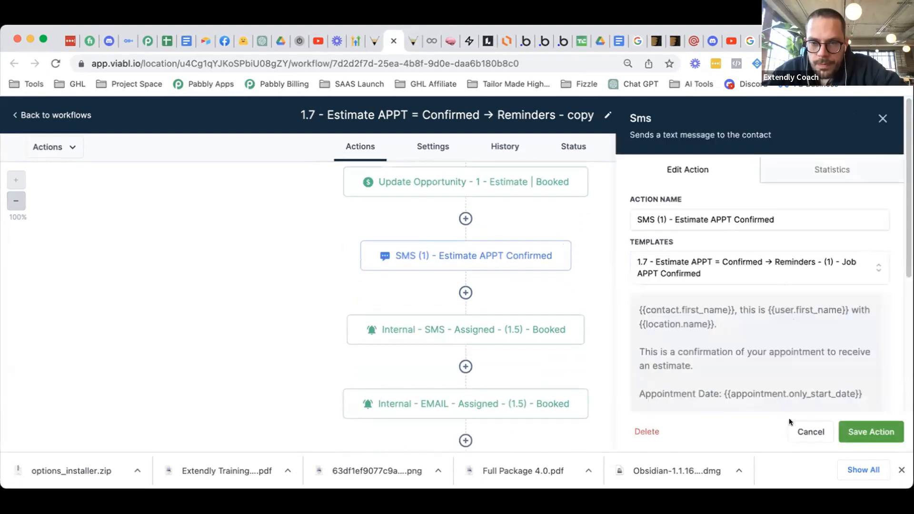
{"action": "left_click", "coordinate": [804, 431]}
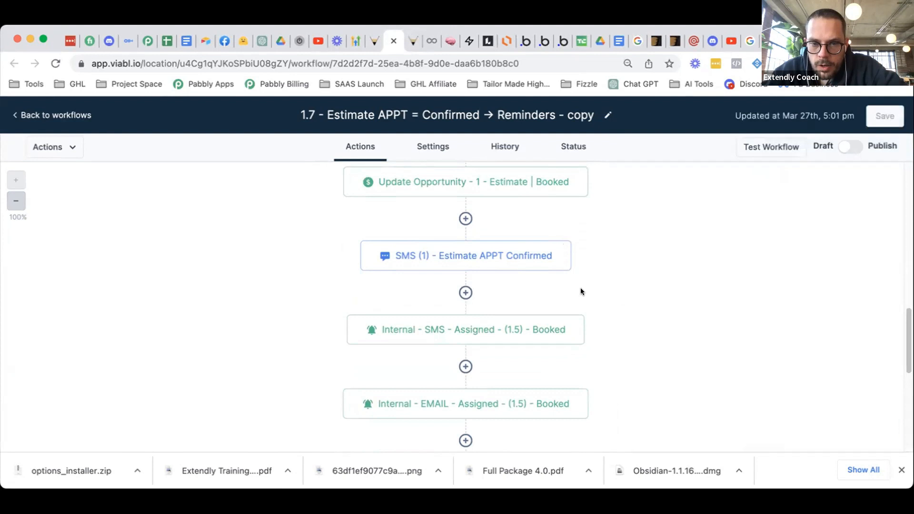
- Scroll through the reminders workflow to locate the SMS (2) - APPT - 3 Days Out step
{"action": "scroll", "coordinate": [582, 292], "scroll_direction": "down", "scroll_amount": 2}
{"action": "scroll", "coordinate": [619, 304], "scroll_direction": "down", "scroll_amount": 1}
{"action": "scroll", "coordinate": [623, 309], "scroll_direction": "down", "scroll_amount": 10}
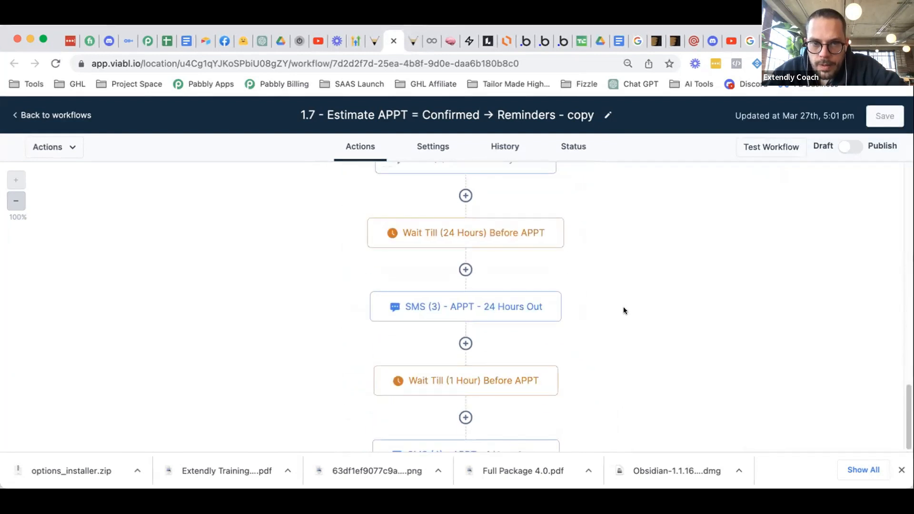
{"action": "scroll", "coordinate": [624, 311], "scroll_direction": "down", "scroll_amount": 3}
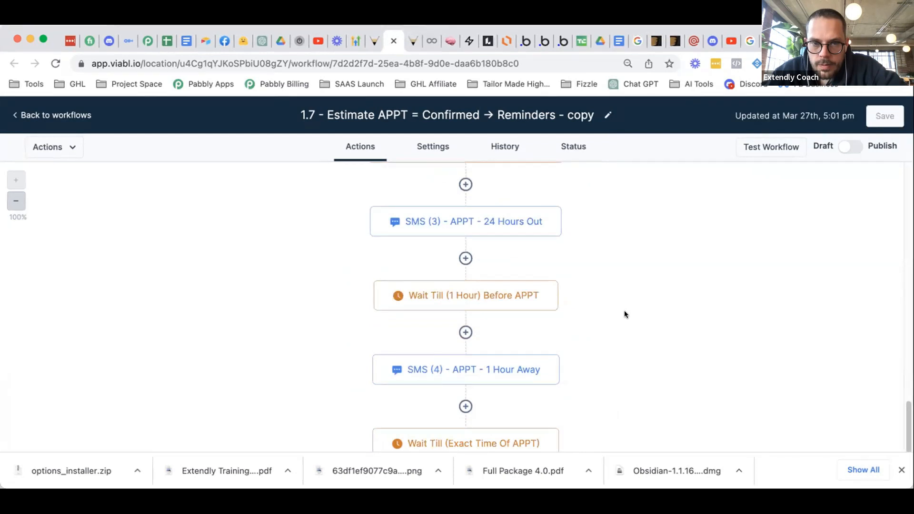
{"action": "scroll", "coordinate": [625, 310], "scroll_direction": "down", "scroll_amount": 4}
{"action": "scroll", "coordinate": [624, 311], "scroll_direction": "up", "scroll_amount": 2}
{"action": "scroll", "coordinate": [625, 310], "scroll_direction": "up", "scroll_amount": 8}
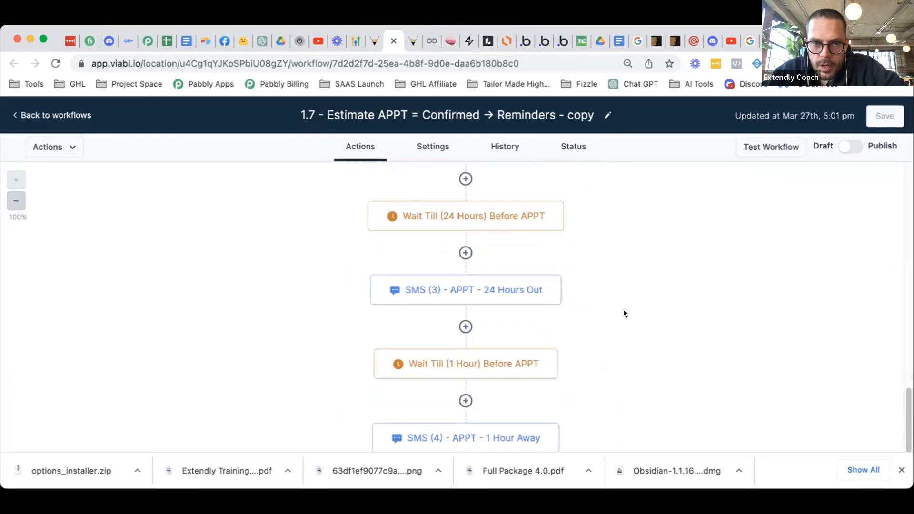
{"action": "scroll", "coordinate": [624, 313], "scroll_direction": "up", "scroll_amount": 2}
{"action": "scroll", "coordinate": [624, 312], "scroll_direction": "up", "scroll_amount": 3}
{"action": "scroll", "coordinate": [584, 349], "scroll_direction": "up", "scroll_amount": 1}
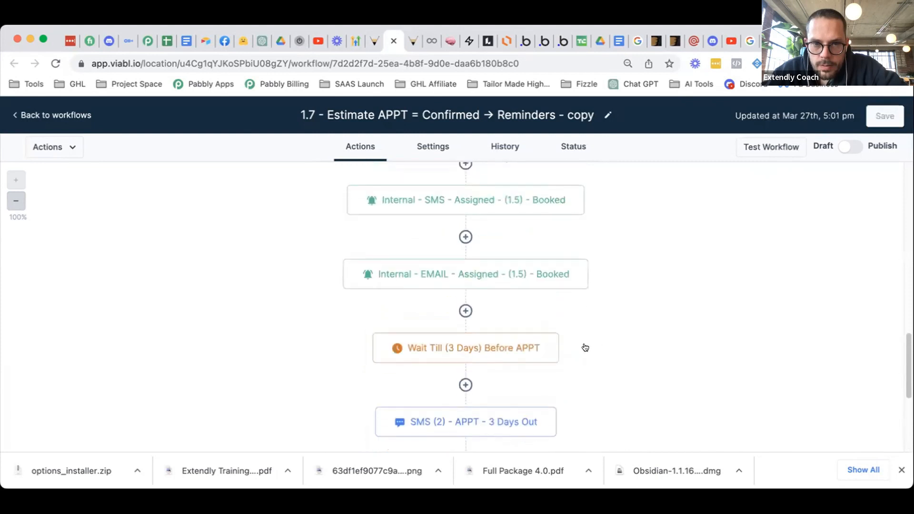
{"action": "scroll", "coordinate": [585, 346], "scroll_direction": "up", "scroll_amount": 3}
{"action": "scroll", "coordinate": [586, 343], "scroll_direction": "down", "scroll_amount": 3}
{"action": "scroll", "coordinate": [586, 344], "scroll_direction": "down", "scroll_amount": 1}
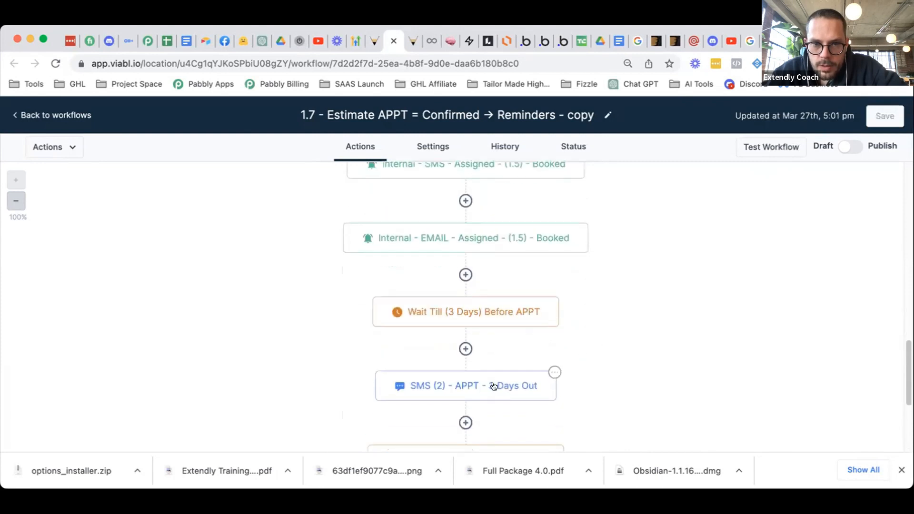
- Check the SMS (2) - 3 Days Out step, then open the Reminders (2) - 7 Days Out template for editing
{"action": "left_click", "coordinate": [494, 387]}
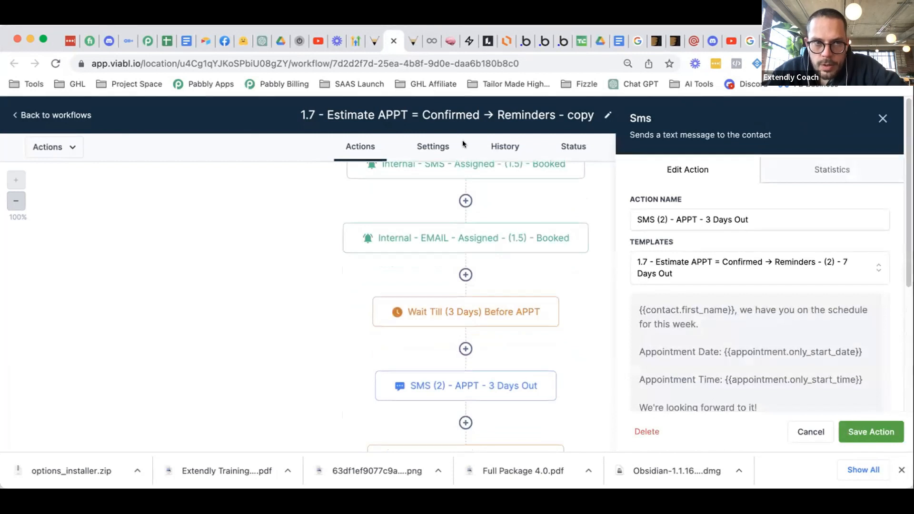
{"action": "left_click", "coordinate": [370, 42]}
{"action": "scroll", "coordinate": [390, 380], "scroll_direction": "down", "scroll_amount": 2}
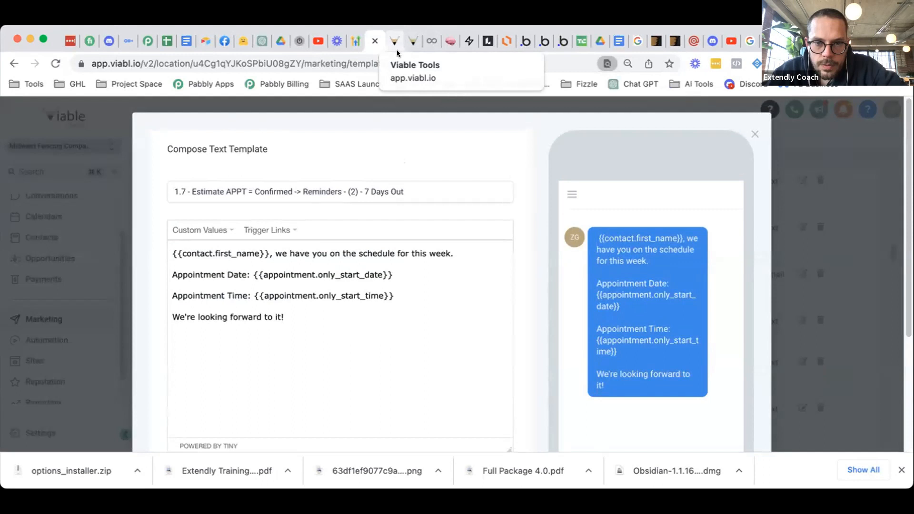
{"action": "left_click", "coordinate": [397, 47]}
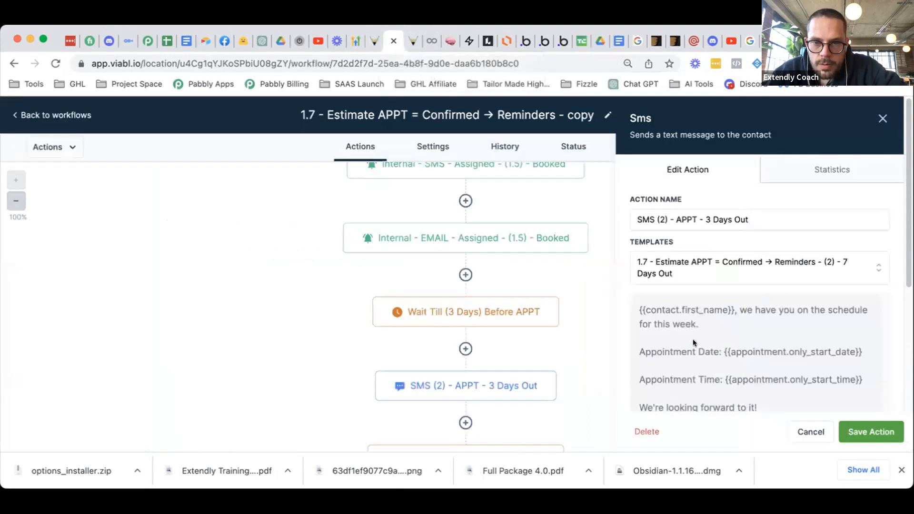
{"action": "left_click", "coordinate": [374, 44]}
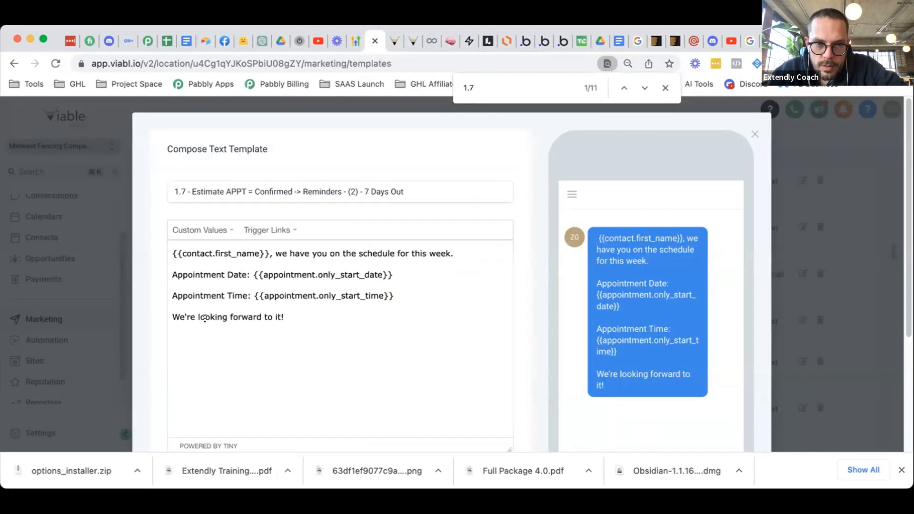
- Rewrite the opening sentence to 'your estimate is coming up in a few days'
{"action": "left_click_drag", "start_coordinate": [195, 275], "coordinate": [322, 271]}
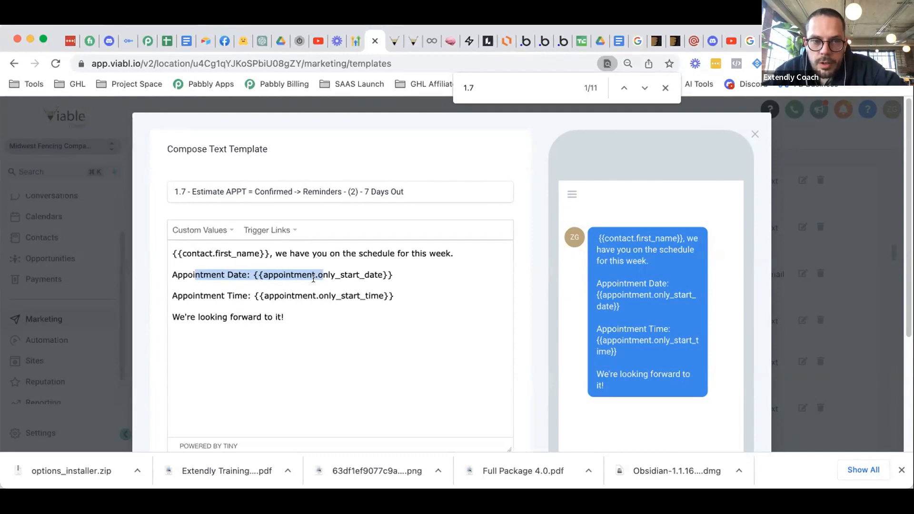
{"action": "left_click", "coordinate": [313, 279]}
{"action": "mouse_move", "coordinate": [453, 254]}
{"action": "left_mouse_down"}
{"action": "mouse_move", "coordinate": [363, 252]}
{"action": "mouse_move", "coordinate": [450, 252]}
{"action": "left_mouse_up"}
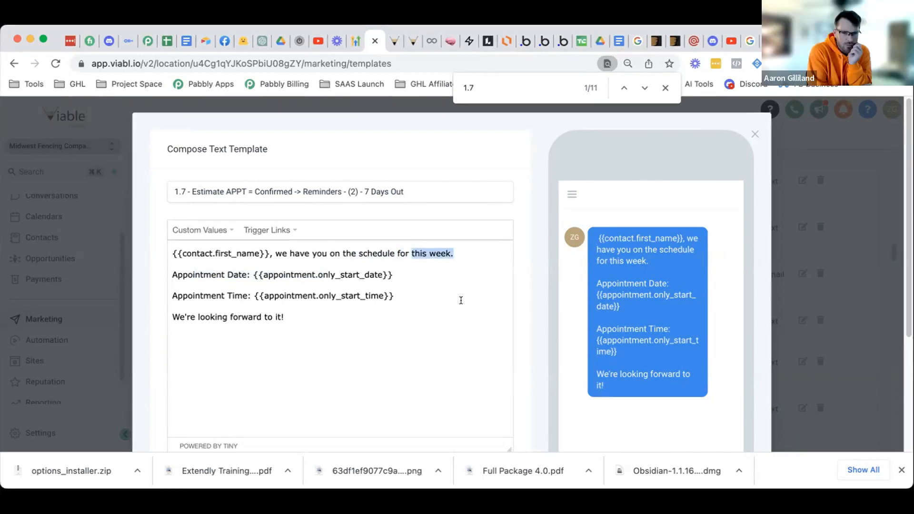
{"action": "type", "text": "three"}
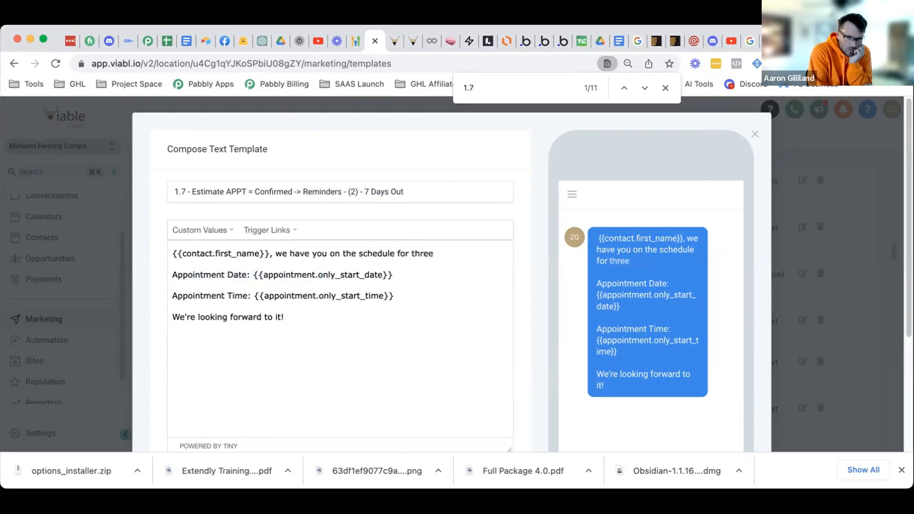
{"action": "left_click_drag", "start_coordinate": [434, 254], "coordinate": [275, 253]}
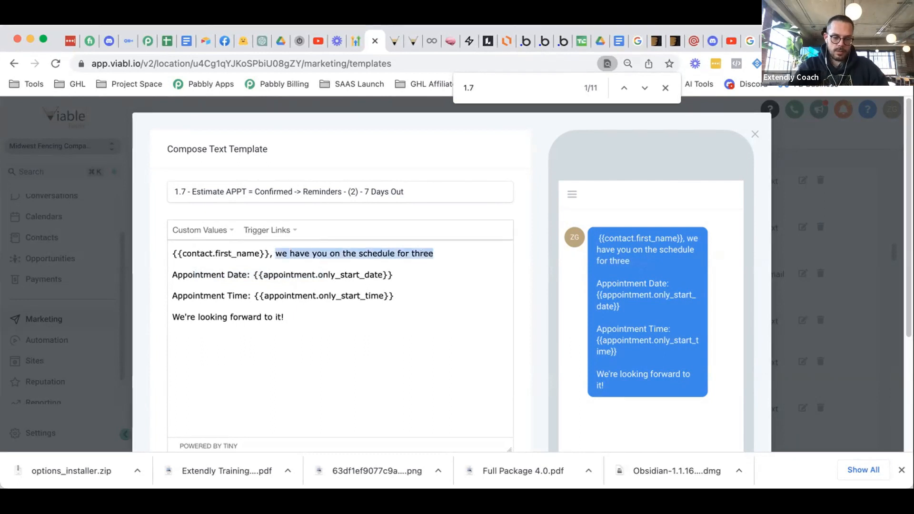
{"action": "type", "text": "your estiamte"}
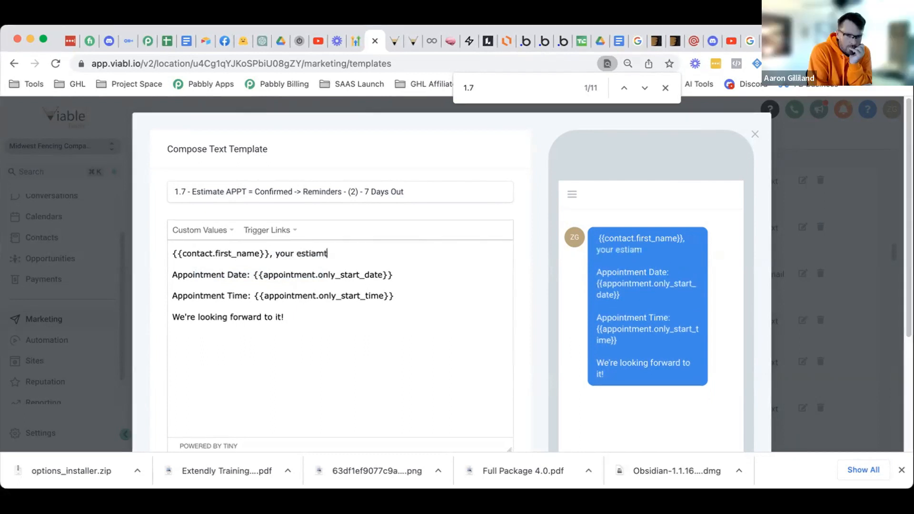
{"action": "key", "text": "BackSpace"}
{"action": "key", "text": "BackSpace"}
{"action": "key", "text": "BackSpace"}
{"action": "key", "text": "BackSpace"}
{"action": "key", "text": "BackSpace"}
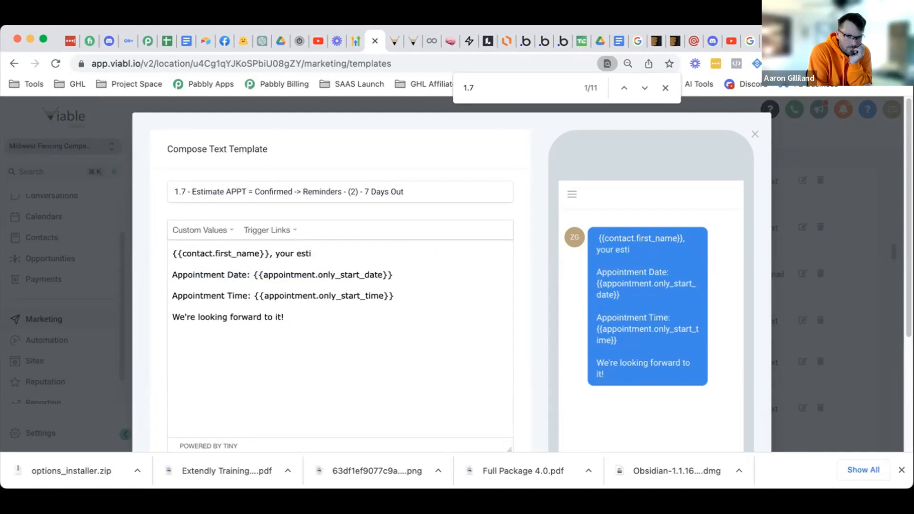
{"action": "type", "text": "mate is com"}
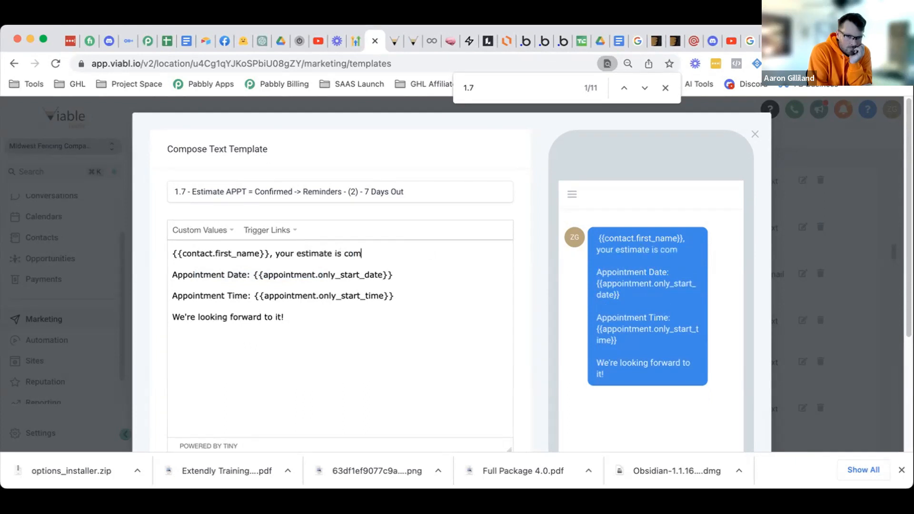
{"action": "type", "text": "ing up in a few days."}
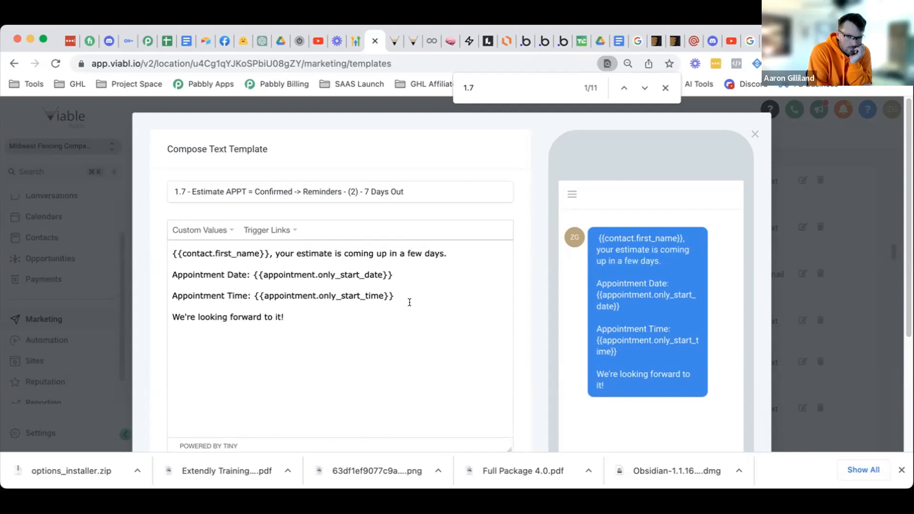
- Change the ending to 'scheduled for a few days from now.' and save the template
{"action": "scroll", "coordinate": [410, 305], "scroll_direction": "down", "scroll_amount": 2}
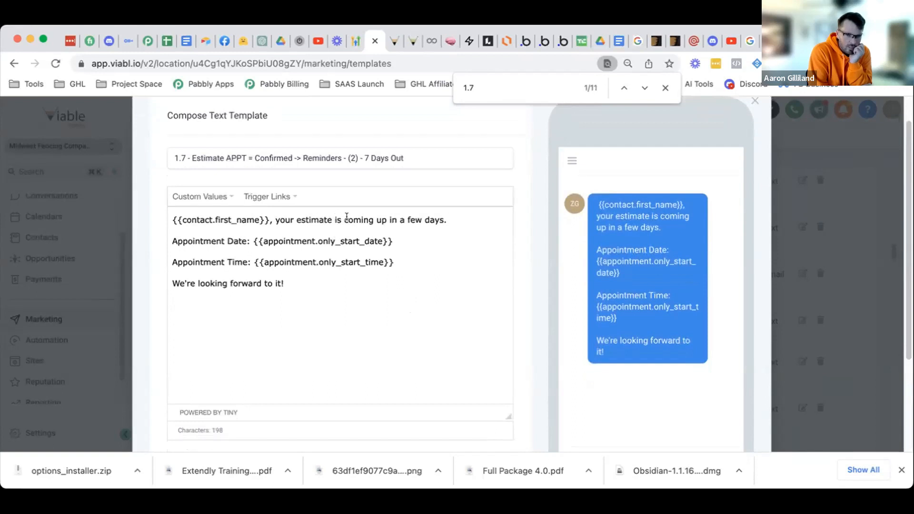
{"action": "left_click_drag", "start_coordinate": [343, 219], "coordinate": [451, 215]}
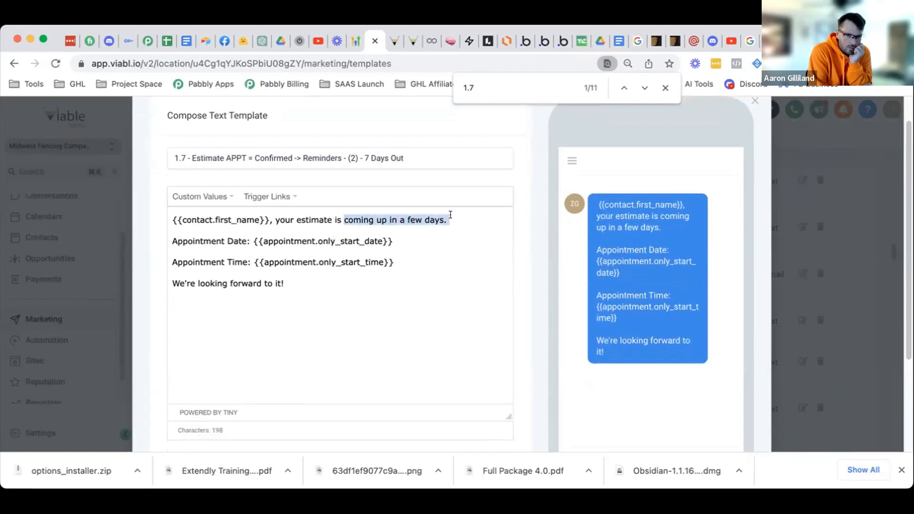
{"action": "type", "text": "scheduled"}
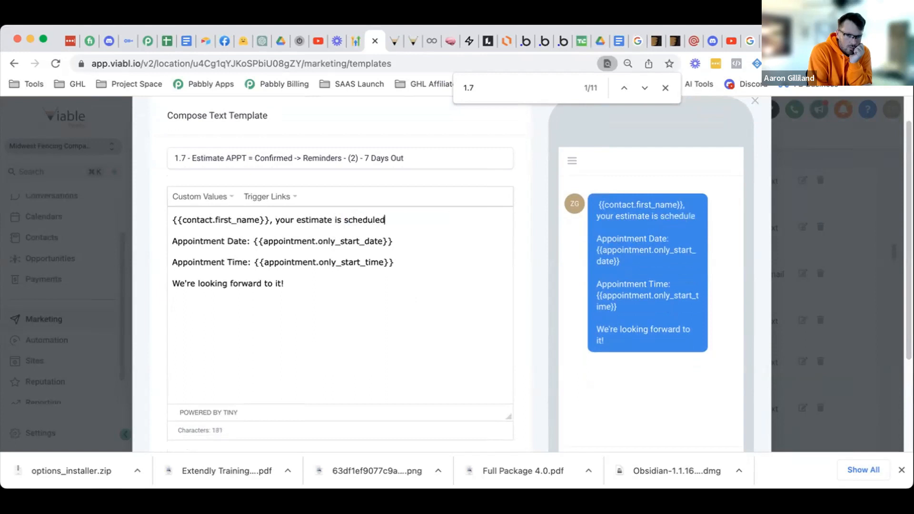
{"action": "type", "text": " for a few days"}
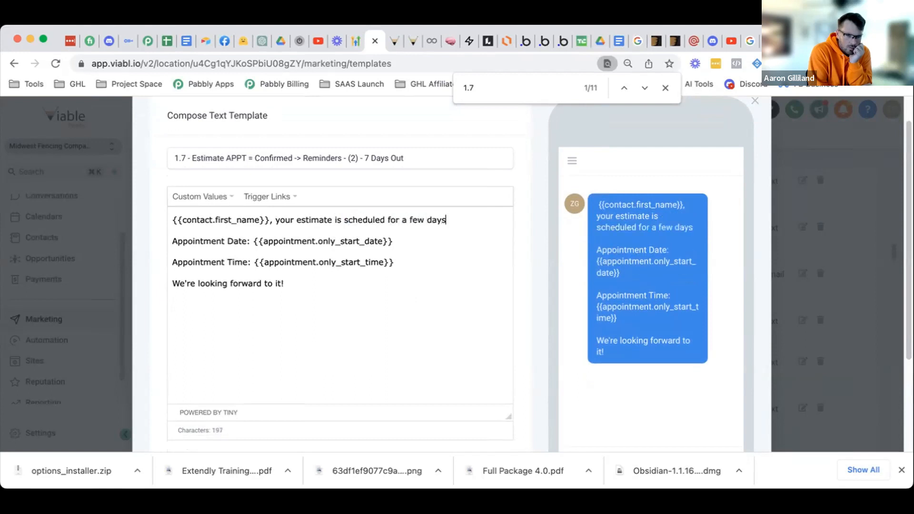
{"action": "type", "text": " from now."}
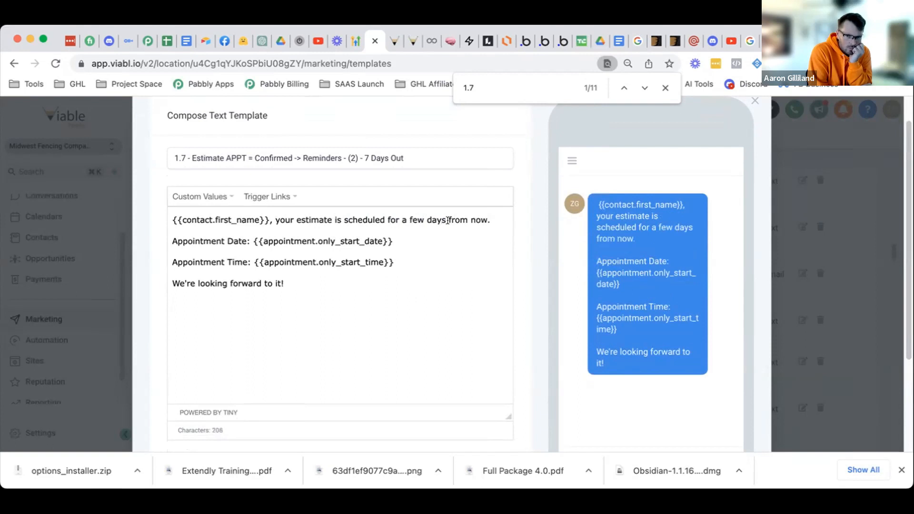
{"action": "scroll", "coordinate": [449, 238], "scroll_direction": "down", "scroll_amount": 1}
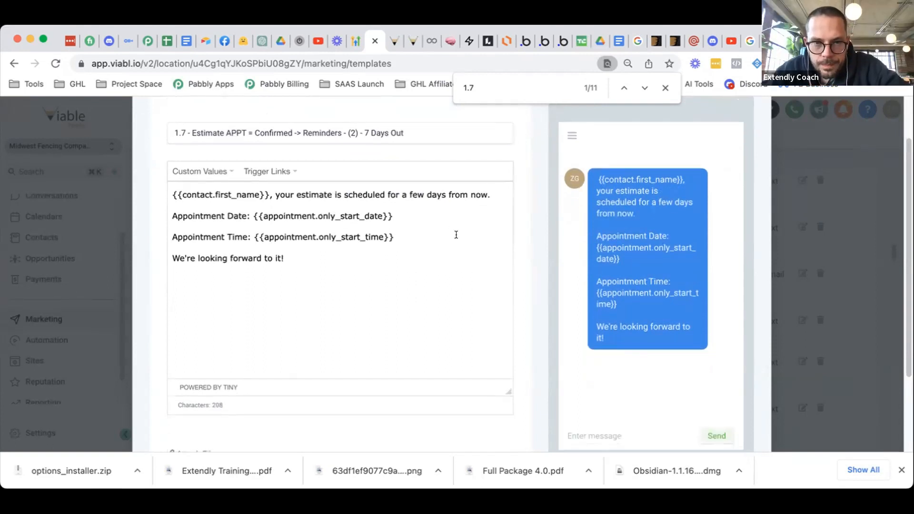
{"action": "scroll", "coordinate": [455, 236], "scroll_direction": "down", "scroll_amount": 3}
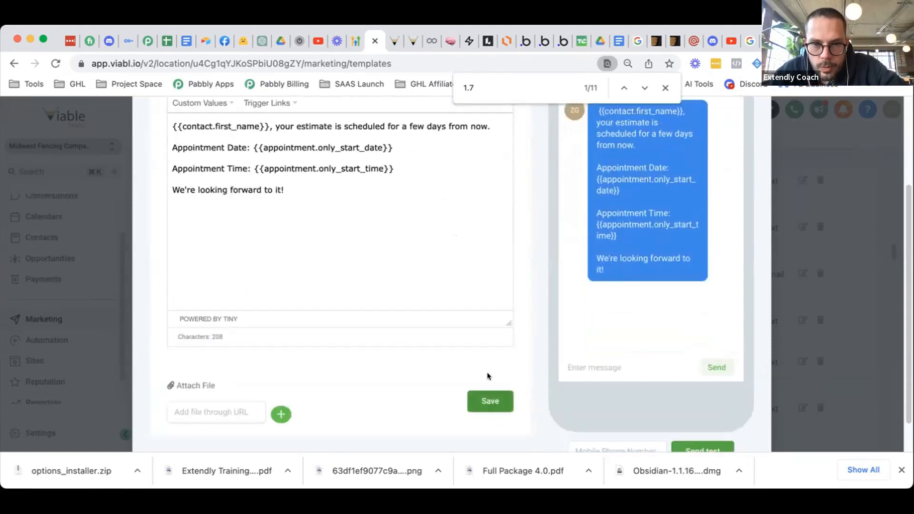
{"action": "scroll", "coordinate": [475, 345], "scroll_direction": "up", "scroll_amount": 1}
{"action": "left_click", "coordinate": [490, 409]}
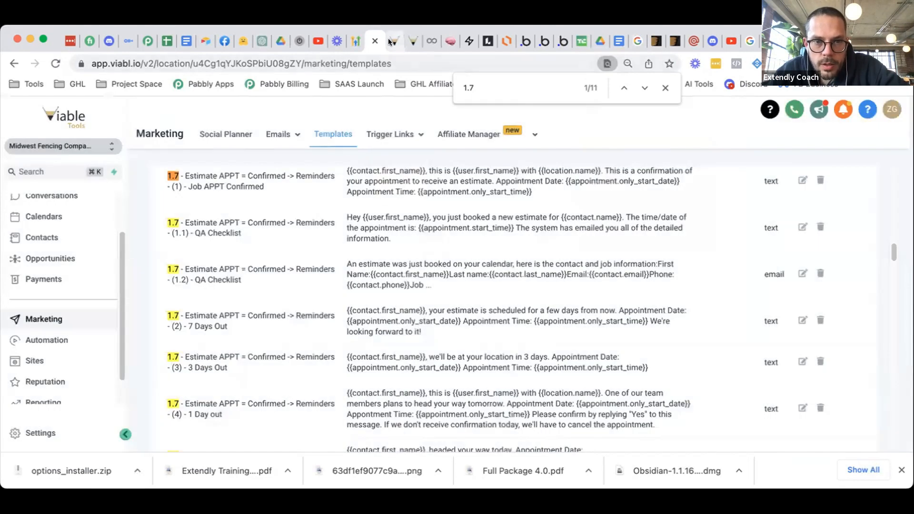
- Reopen the (2) 7 Days Out template and change its name from 7 to 3 Days Out
{"action": "left_click", "coordinate": [388, 38]}
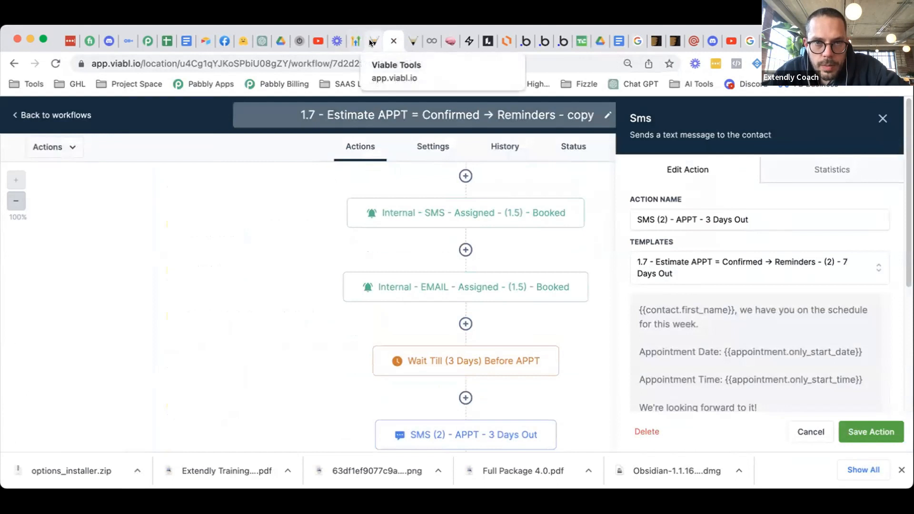
{"action": "left_click", "coordinate": [371, 42]}
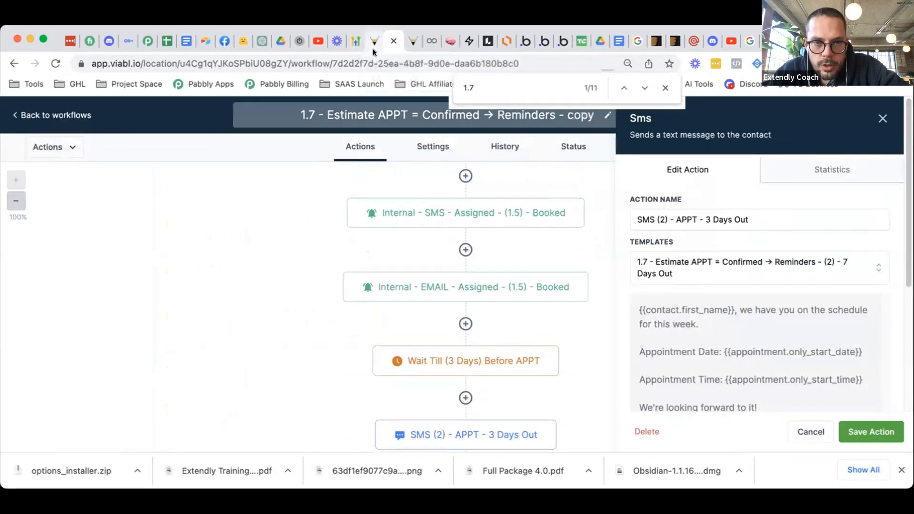
{"action": "scroll", "coordinate": [418, 264], "scroll_direction": "down", "scroll_amount": 2}
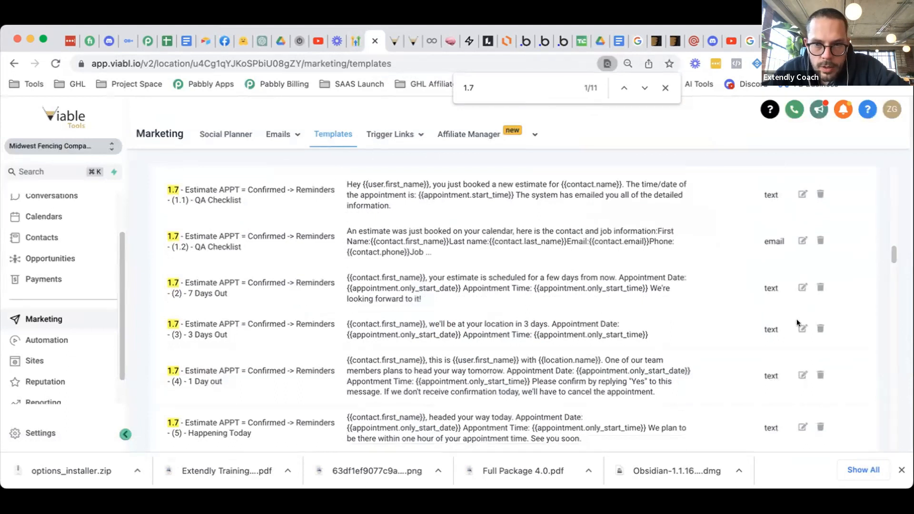
{"action": "left_click", "coordinate": [673, 299]}
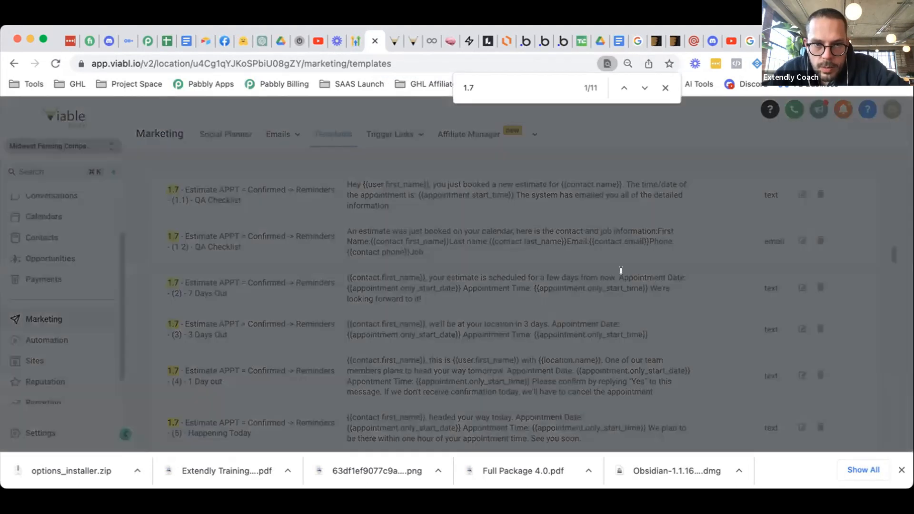
{"action": "left_click", "coordinate": [365, 192]}
{"action": "key", "text": "BackSpace"}
{"action": "type", "text": "3 Days Out"}
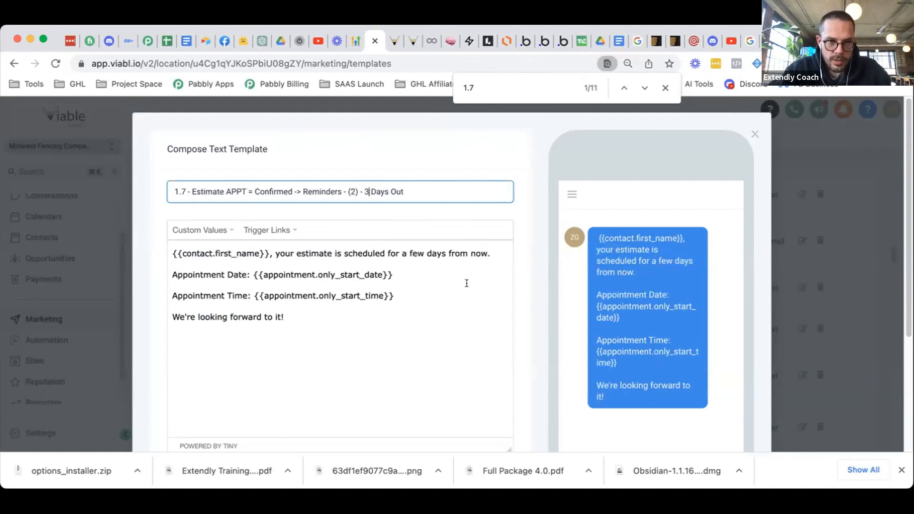
- Replace the separate date and time placeholders with 'Appointment Date/Time' and the Start Date Time value
{"action": "left_click", "coordinate": [327, 318]}
{"action": "left_click", "coordinate": [407, 294]}
{"action": "left_click_drag", "start_coordinate": [394, 296], "coordinate": [252, 271]}
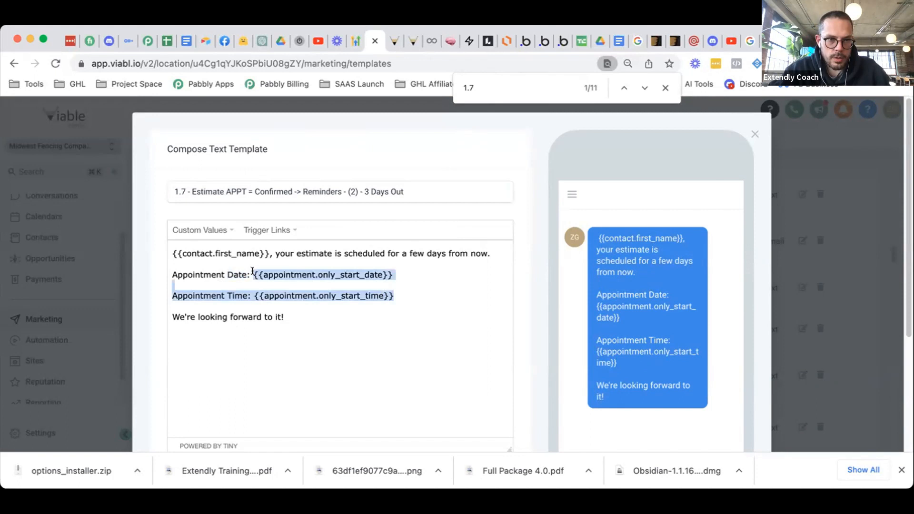
{"action": "key", "text": "BackSpace"}
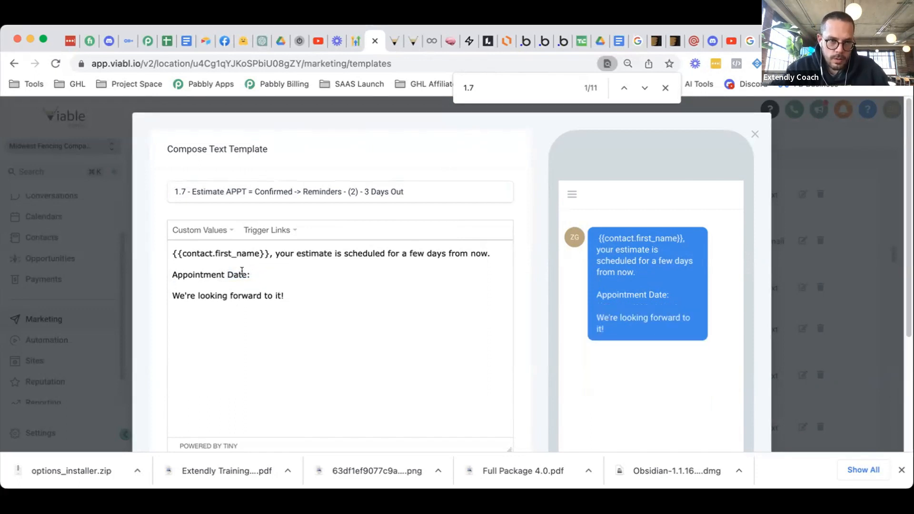
{"action": "type", "text": "/Time"}
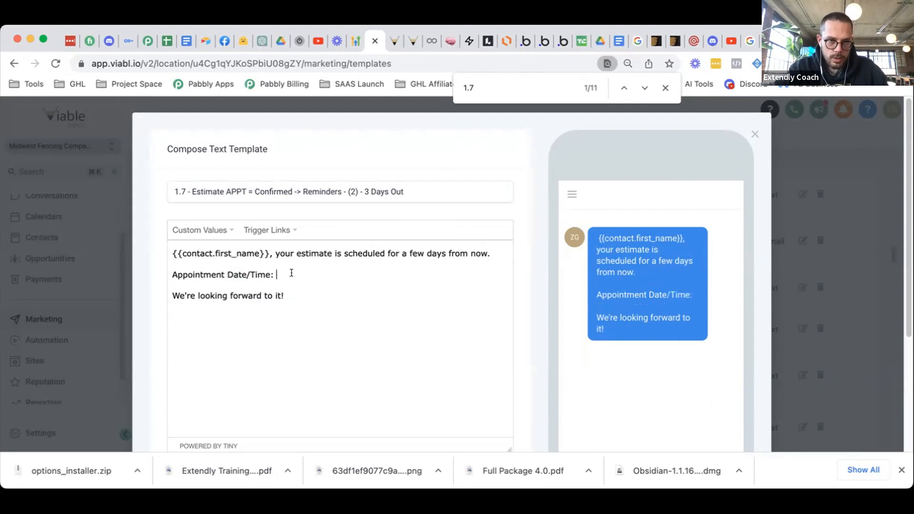
{"action": "left_click", "coordinate": [214, 232]}
{"action": "mouse_move", "coordinate": [227, 284]}
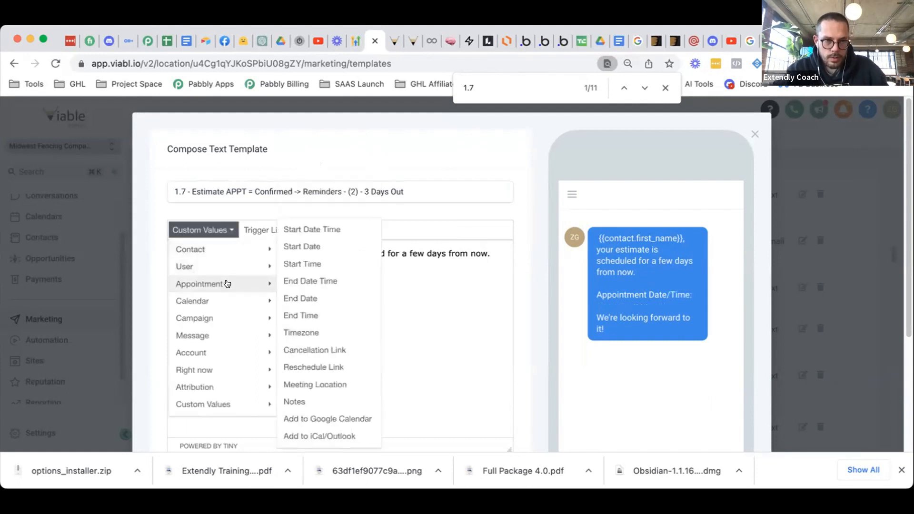
{"action": "left_click", "coordinate": [320, 229]}
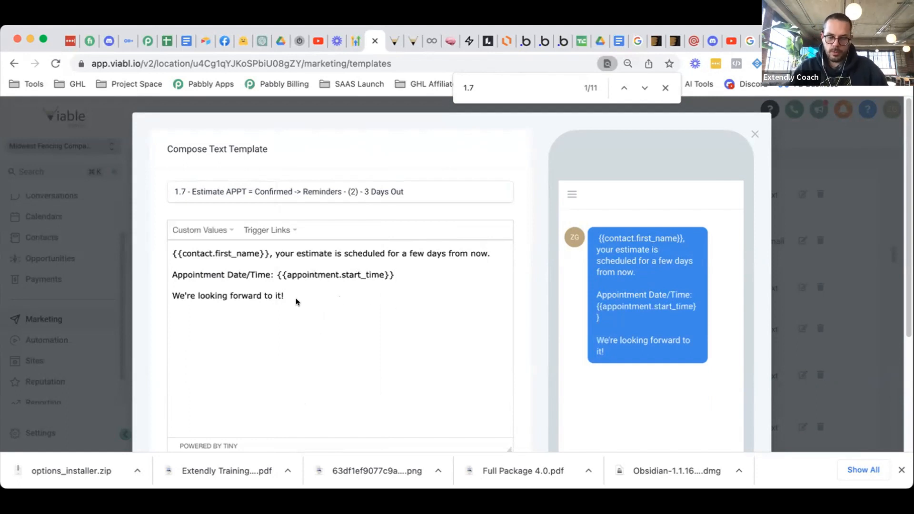
- Draft, then remove, an 'Add this appointment to Google Calendar:' line, and save the template
{"action": "key", "text": "Return"}
{"action": "key", "text": "Return"}
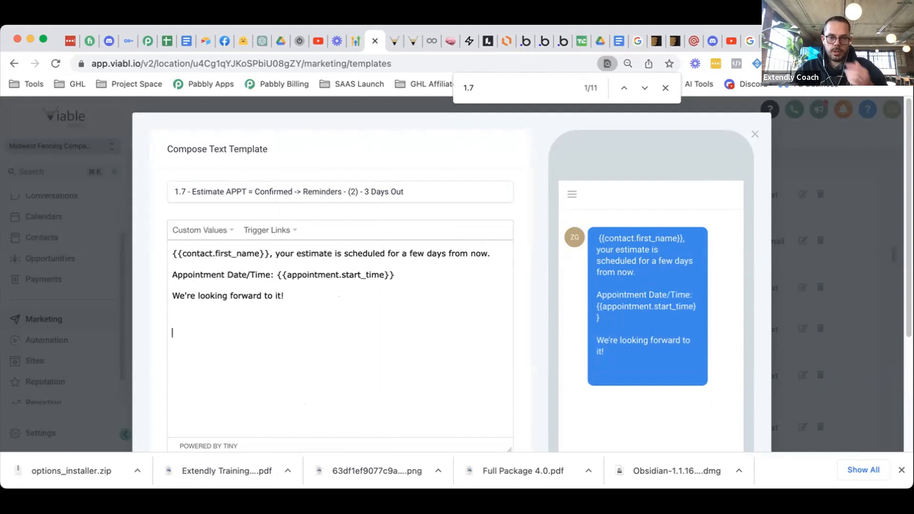
{"action": "type", "text": "A"}
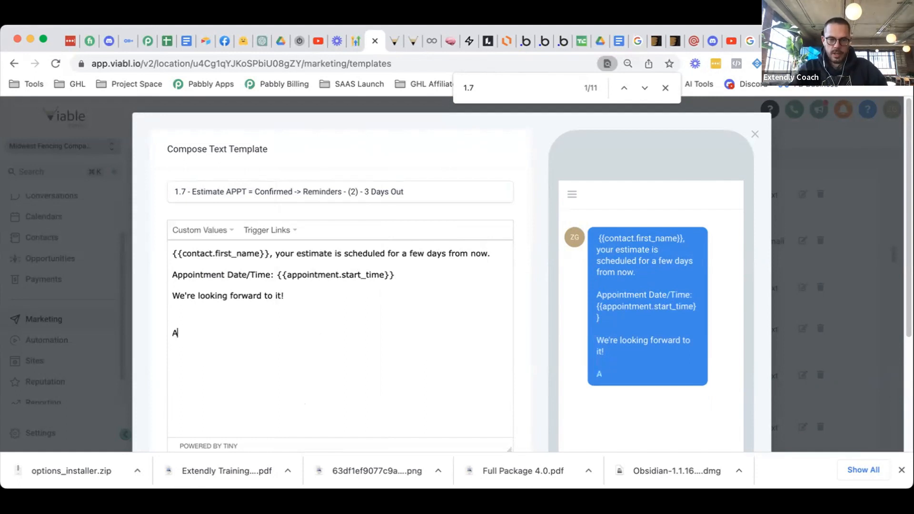
{"action": "type", "text": "dd this appo"}
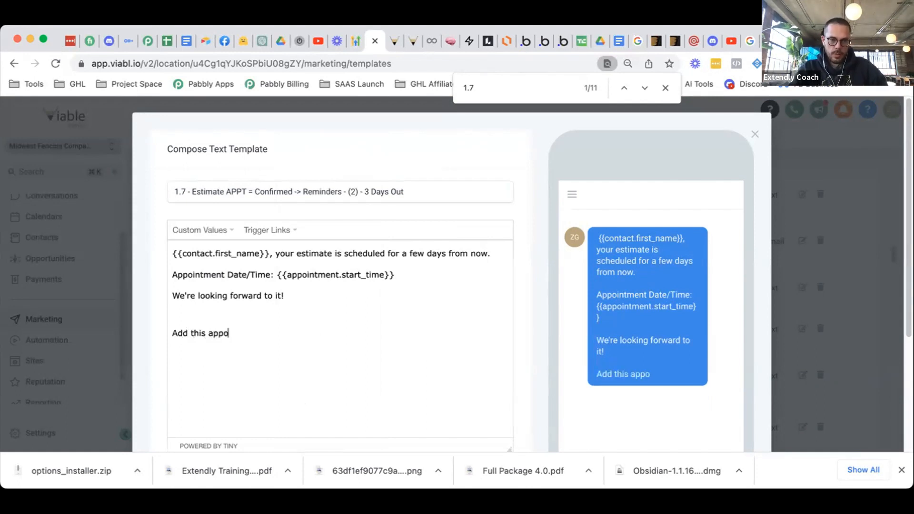
{"action": "type", "text": "intment t"}
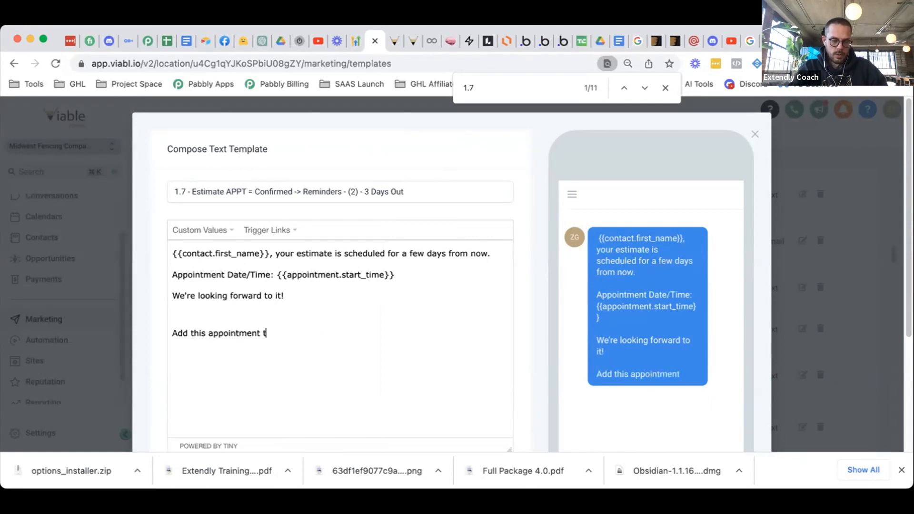
{"action": "type", "text": "o your own"}
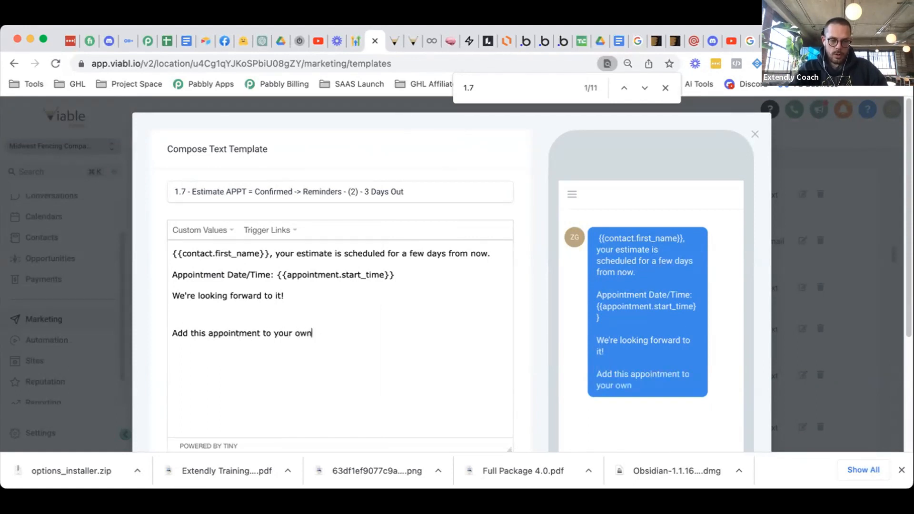
{"action": "type", "text": " calendar:"}
{"action": "key", "text": "Return"}
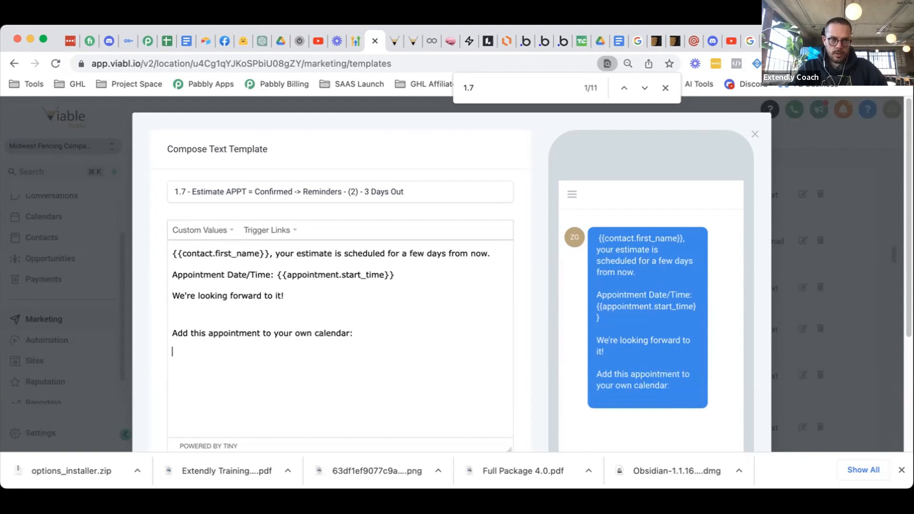
{"action": "key", "text": "BackSpace"}
{"action": "key", "text": "BackSpace"}
{"action": "key", "text": "BackSpace"}
{"action": "key", "text": "BackSpace"}
{"action": "key", "text": "BackSpace"}
{"action": "key", "text": "BackSpace"}
{"action": "key", "text": "BackSpace"}
{"action": "key", "text": "BackSpace"}
{"action": "type", "text": "Go"}
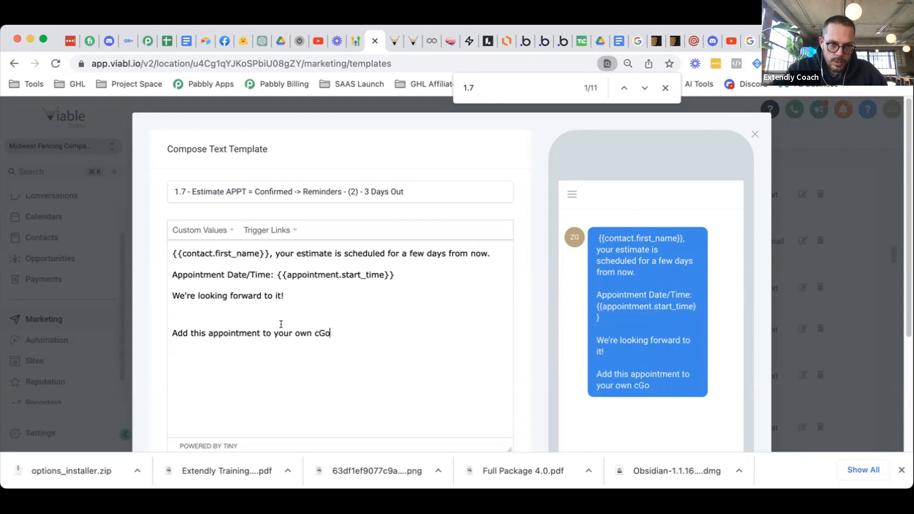
{"action": "left_click", "coordinate": [275, 333], "text": "shift"}
{"action": "type", "text": "Goog"}
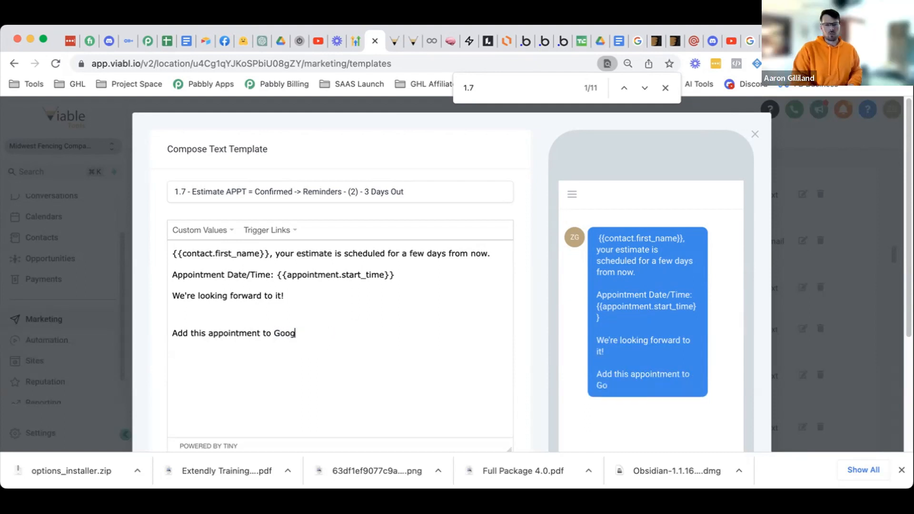
{"action": "type", "text": "le Calendar:"}
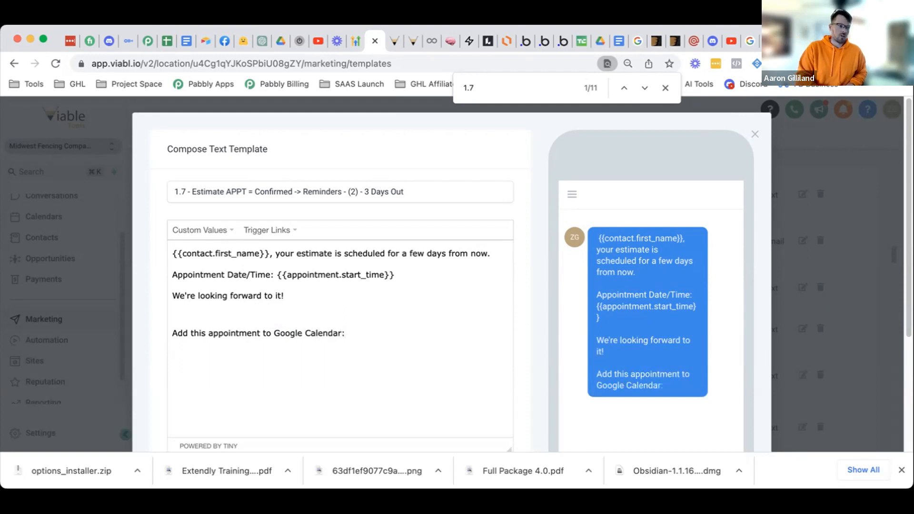
{"action": "key", "text": "Return"}
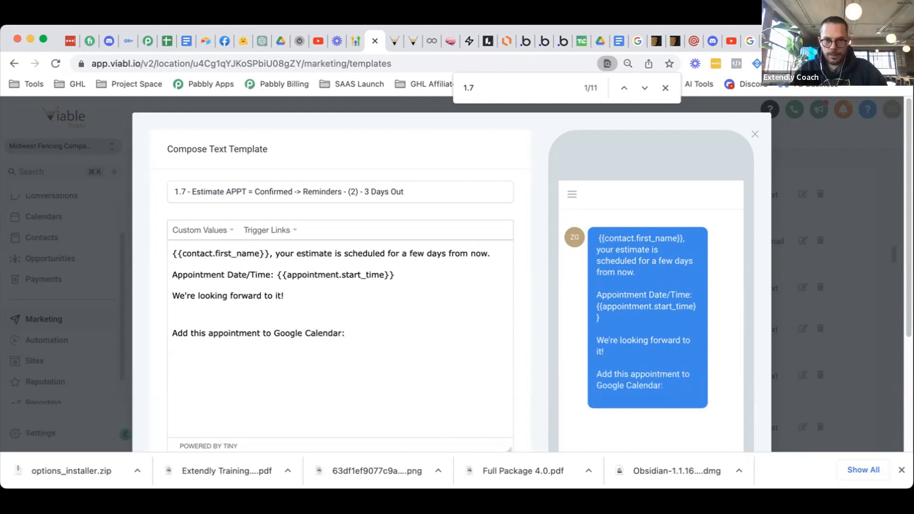
{"action": "left_click_drag", "start_coordinate": [267, 344], "coordinate": [167, 321]}
{"action": "key", "text": "BackSpace"}
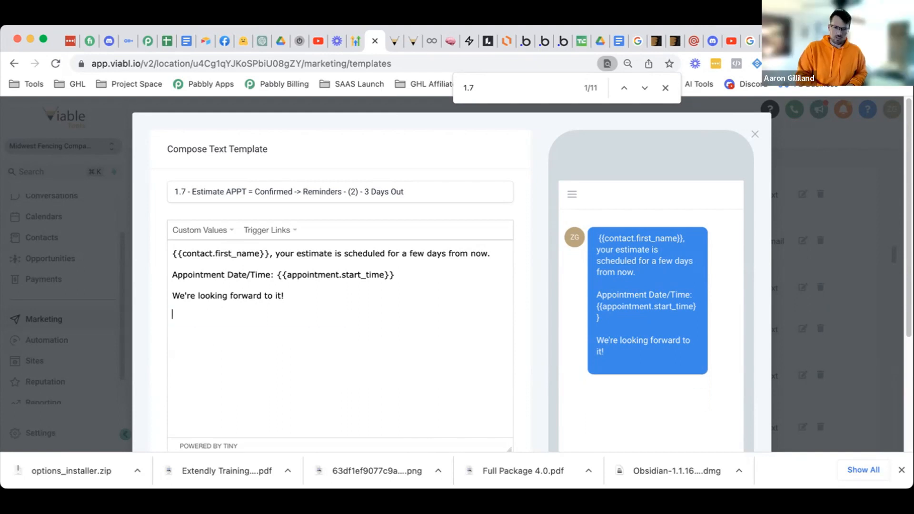
{"action": "key", "text": "BackSpace"}
{"action": "scroll", "coordinate": [452, 429], "scroll_direction": "down", "scroll_amount": 3}
{"action": "left_click", "coordinate": [482, 447]}
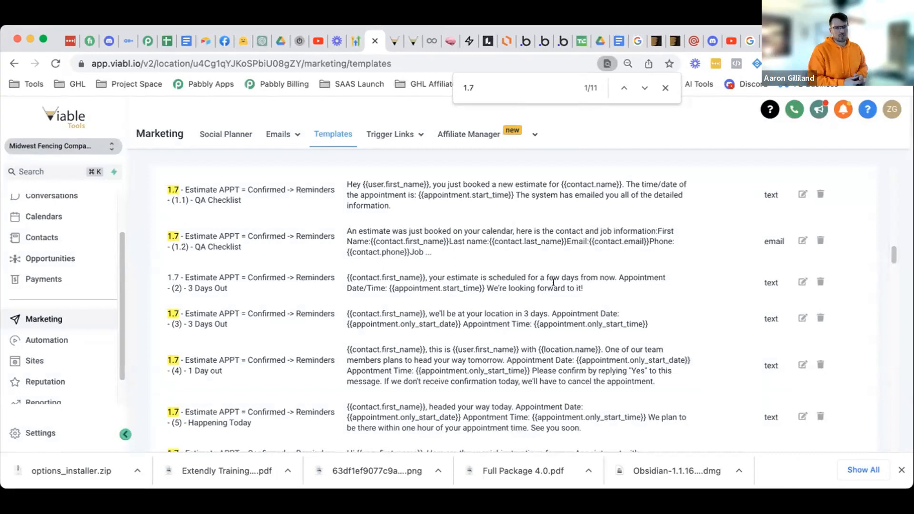
{"action": "left_click", "coordinate": [391, 43]}
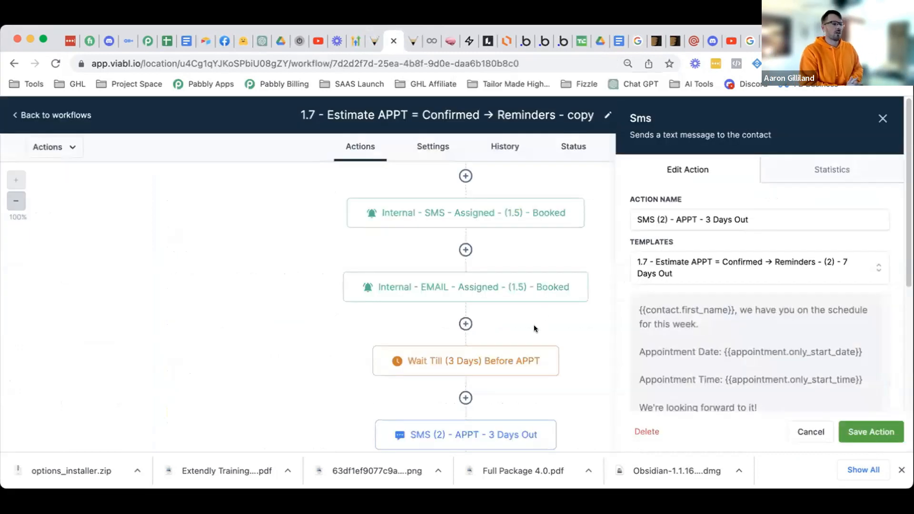
{"action": "scroll", "coordinate": [534, 328], "scroll_direction": "down", "scroll_amount": 10}
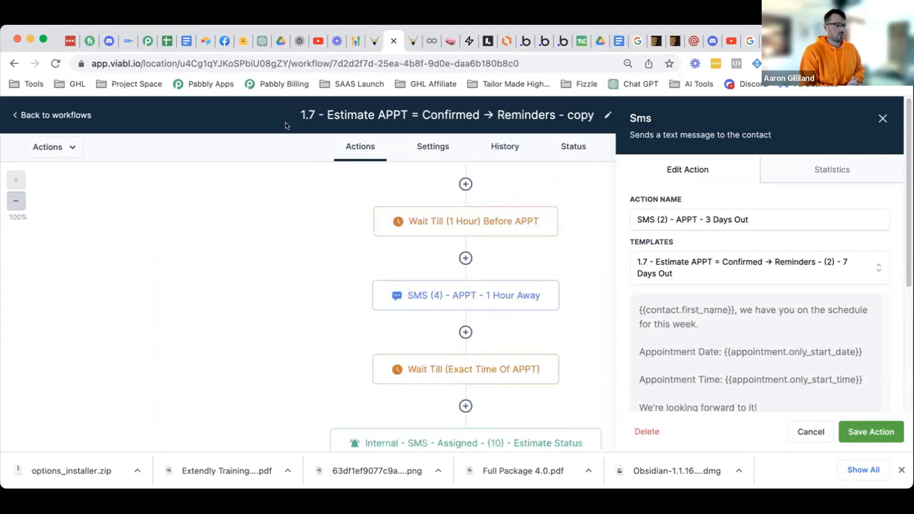
{"action": "left_click", "coordinate": [374, 41]}
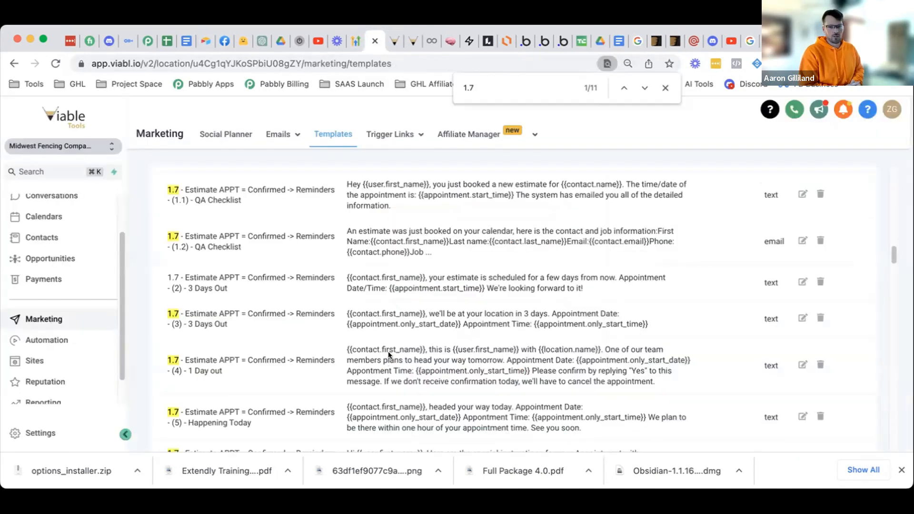
- Open the (3) 3 Days Out template and compare its '3 days.' wording with the workflow
{"action": "left_click", "coordinate": [802, 317]}
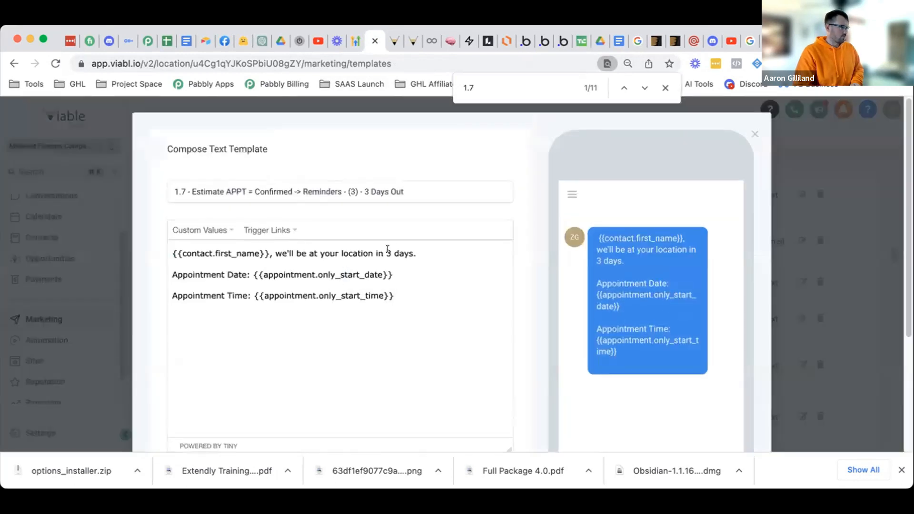
{"action": "left_click_drag", "start_coordinate": [416, 253], "coordinate": [384, 248]}
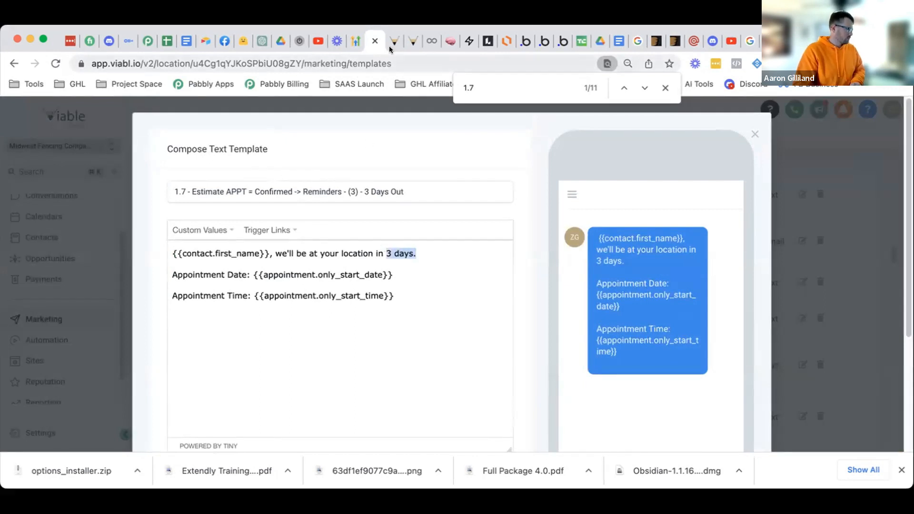
{"action": "left_click", "coordinate": [374, 44]}
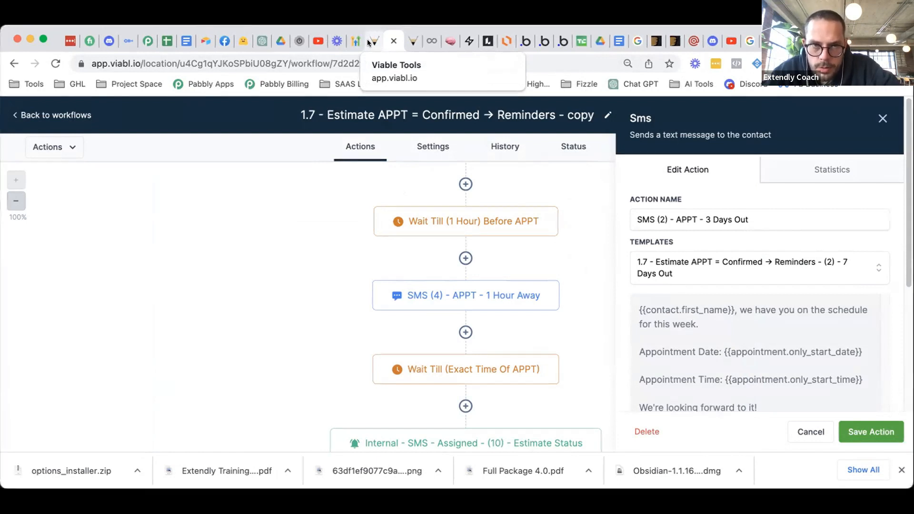
{"action": "left_click", "coordinate": [368, 44]}
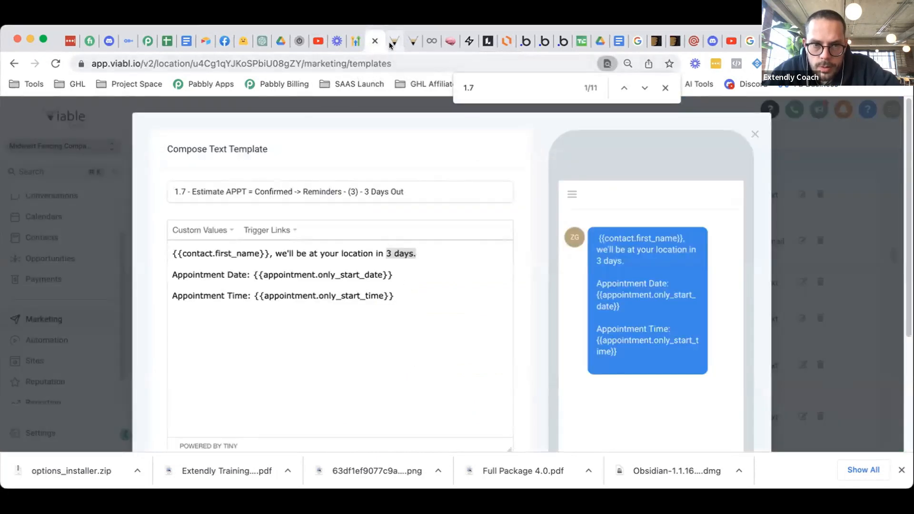
- Inspect the SMS (3) 24 Hours Out workflow step, then close the 3 Days Out template editor
{"action": "left_click", "coordinate": [390, 43]}
{"action": "scroll", "coordinate": [451, 328], "scroll_direction": "up", "scroll_amount": 1}
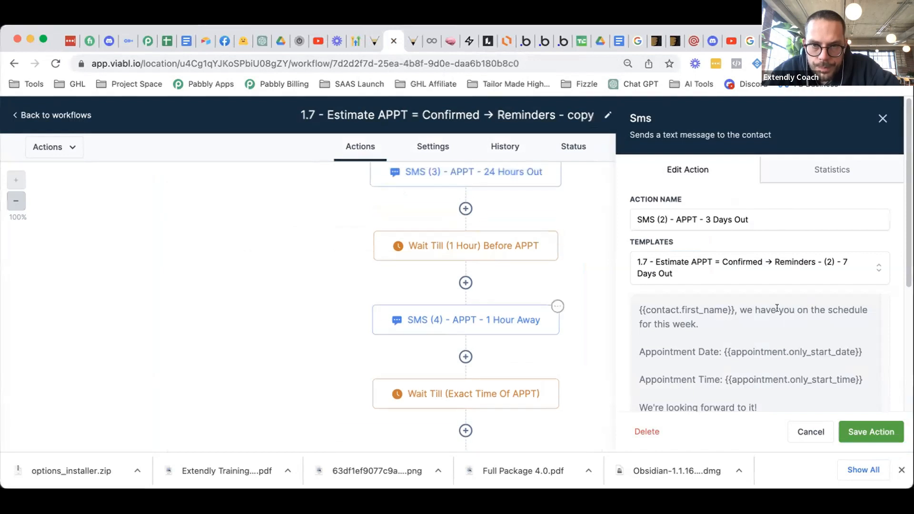
{"action": "scroll", "coordinate": [509, 219], "scroll_direction": "up", "scroll_amount": 1}
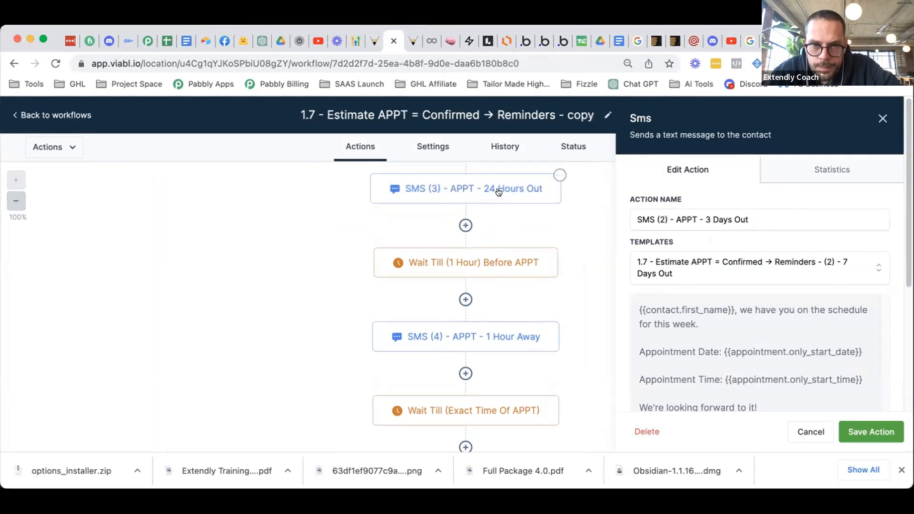
{"action": "scroll", "coordinate": [517, 329], "scroll_direction": "up", "scroll_amount": 2}
{"action": "scroll", "coordinate": [519, 341], "scroll_direction": "up", "scroll_amount": 3}
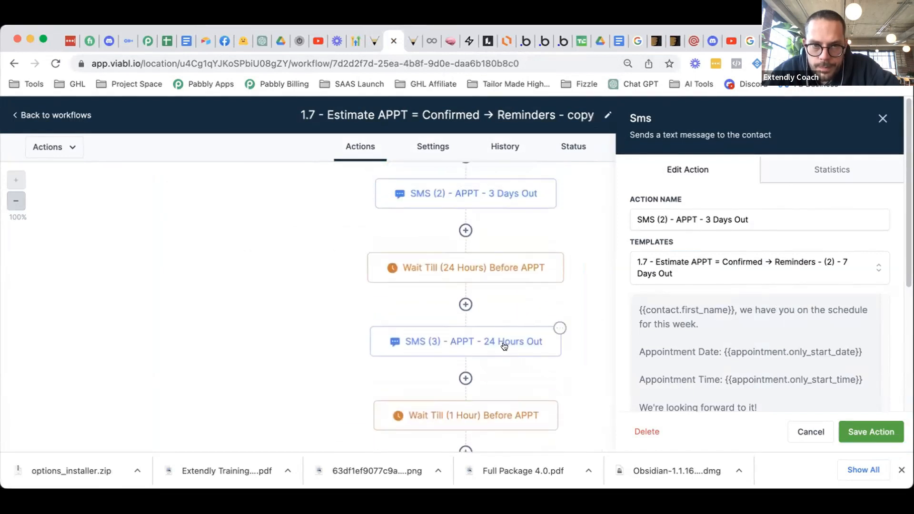
{"action": "left_click", "coordinate": [501, 343]}
{"action": "left_click", "coordinate": [371, 47]}
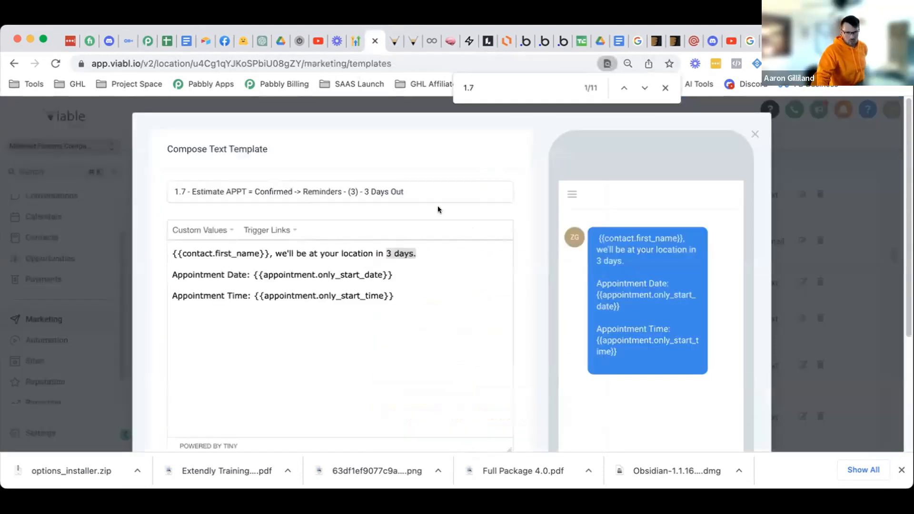
{"action": "scroll", "coordinate": [622, 256], "scroll_direction": "down", "scroll_amount": 2}
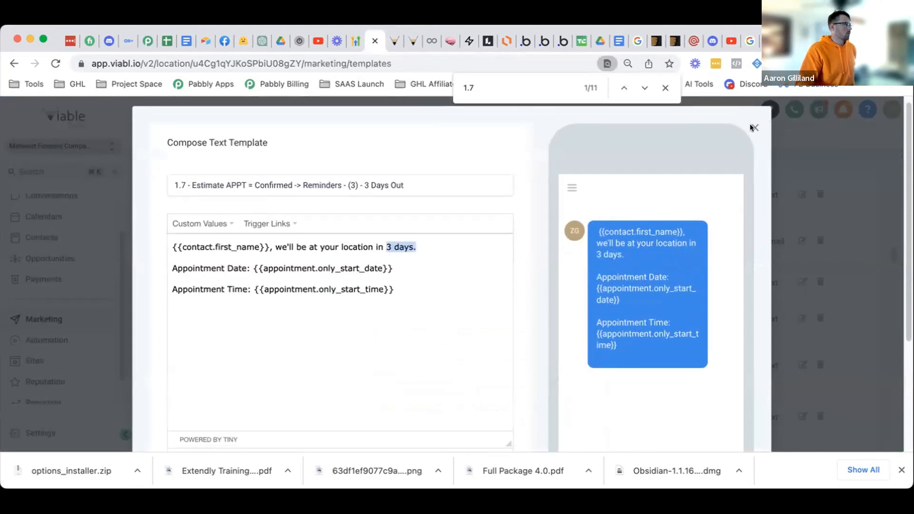
{"action": "left_click", "coordinate": [754, 128]}
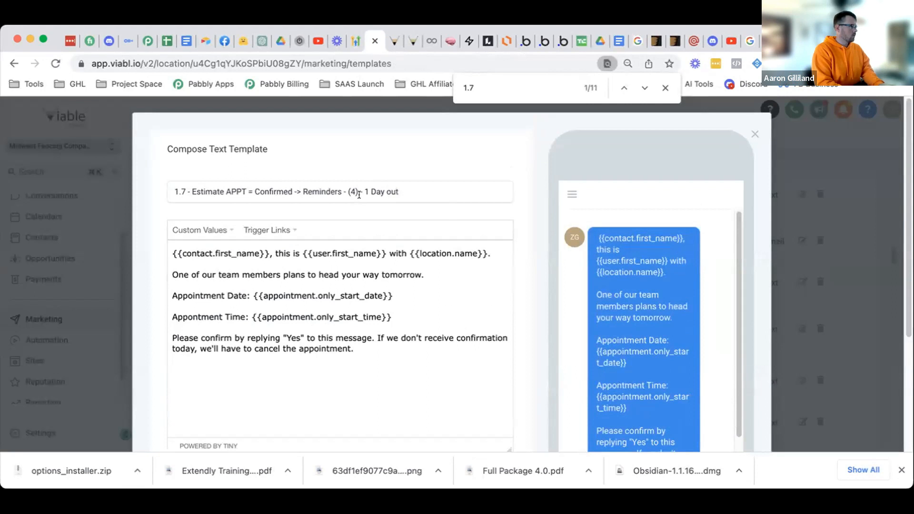
- Change the template name ending from '1 Day out' to '24 Hours Out', then go to the Automation workflows list
{"action": "left_click", "coordinate": [349, 189]}
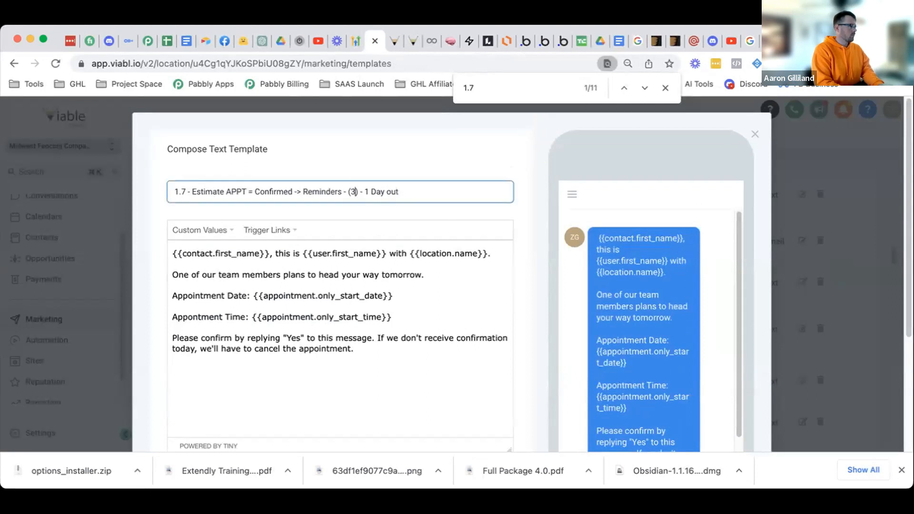
{"action": "left_click_drag", "start_coordinate": [401, 190], "coordinate": [364, 193]}
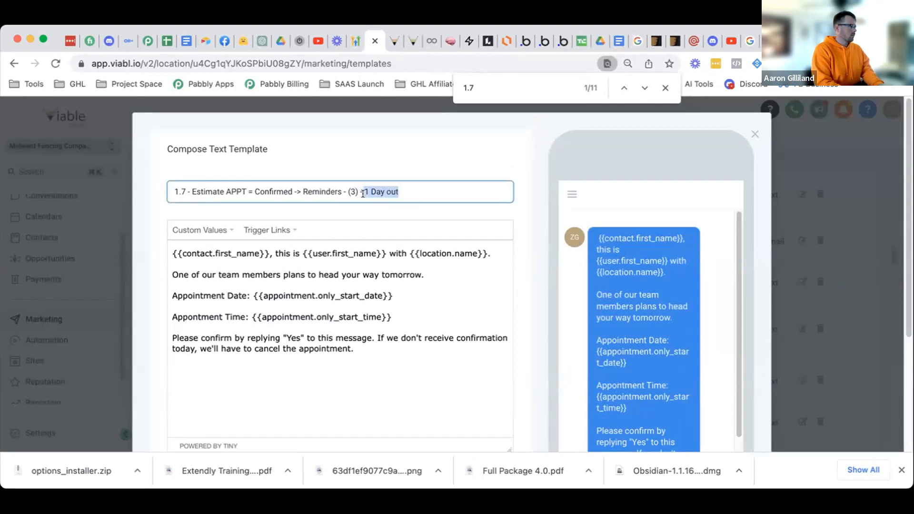
{"action": "type", "text": "24 Hours Out"}
{"action": "left_click", "coordinate": [460, 287]}
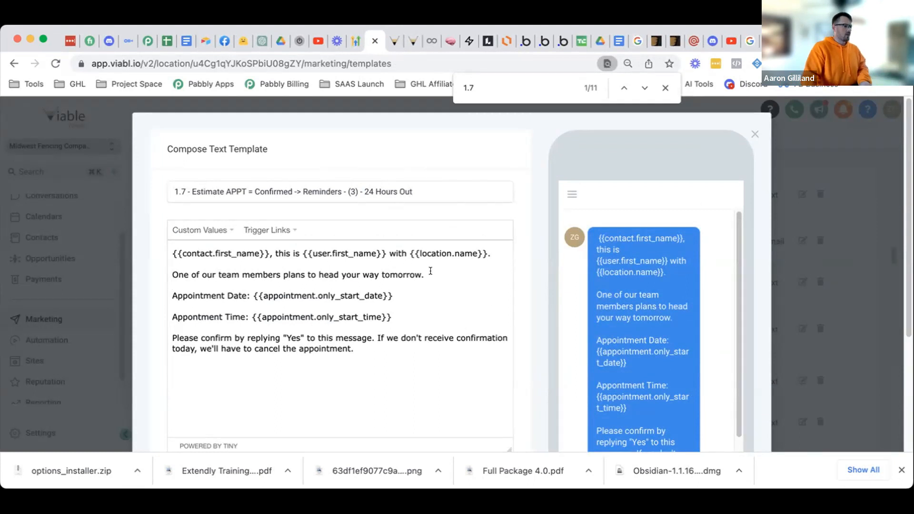
{"action": "left_click_drag", "start_coordinate": [364, 269], "coordinate": [353, 269]}
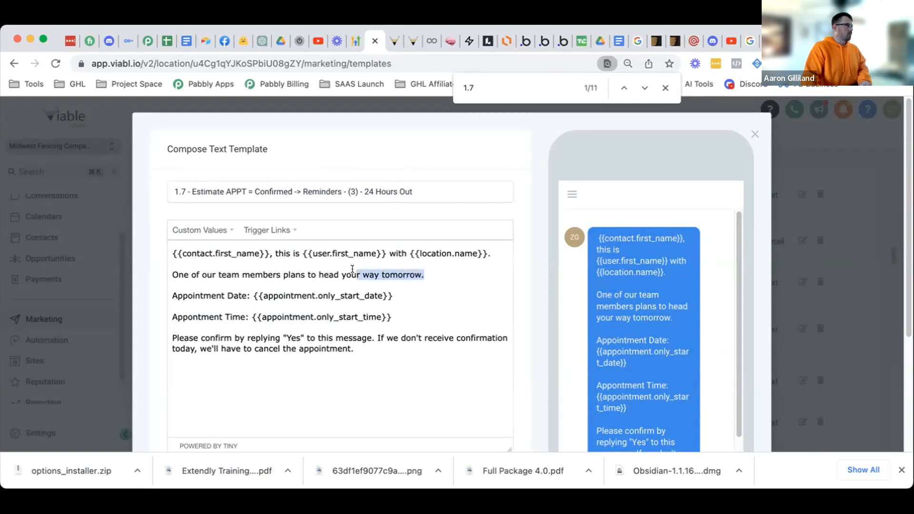
{"action": "left_click", "coordinate": [388, 42]}
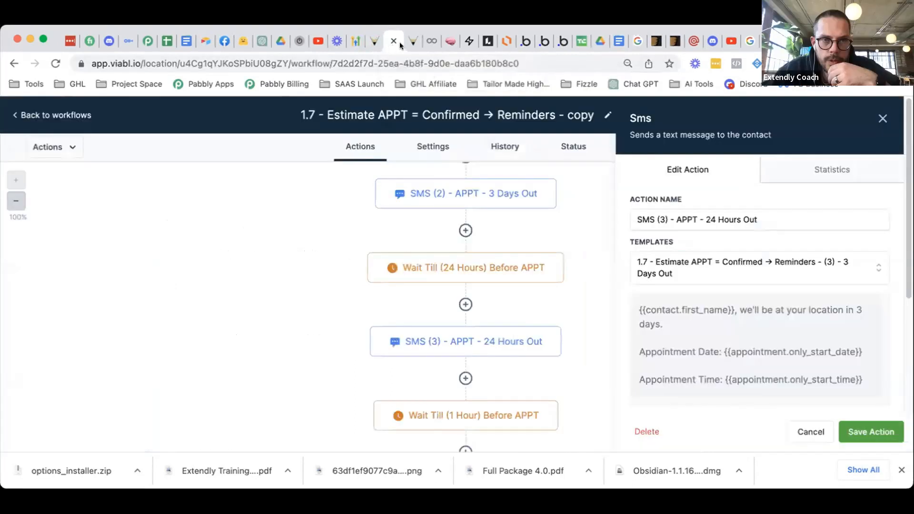
{"action": "left_click", "coordinate": [406, 45]}
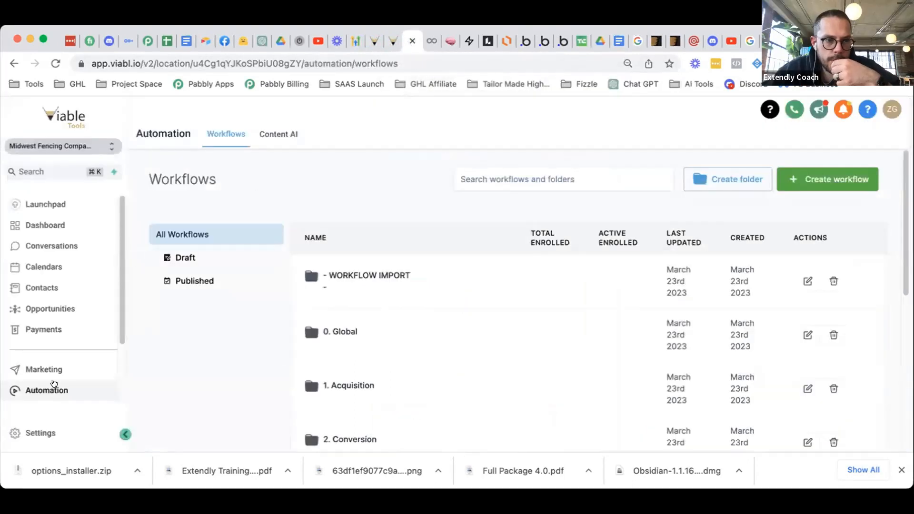
- Open the Estimates funnel under Sites > Funnels and preview its New Estimate step
{"action": "scroll", "coordinate": [51, 388], "scroll_direction": "down", "scroll_amount": 3}
{"action": "left_click", "coordinate": [35, 330]}
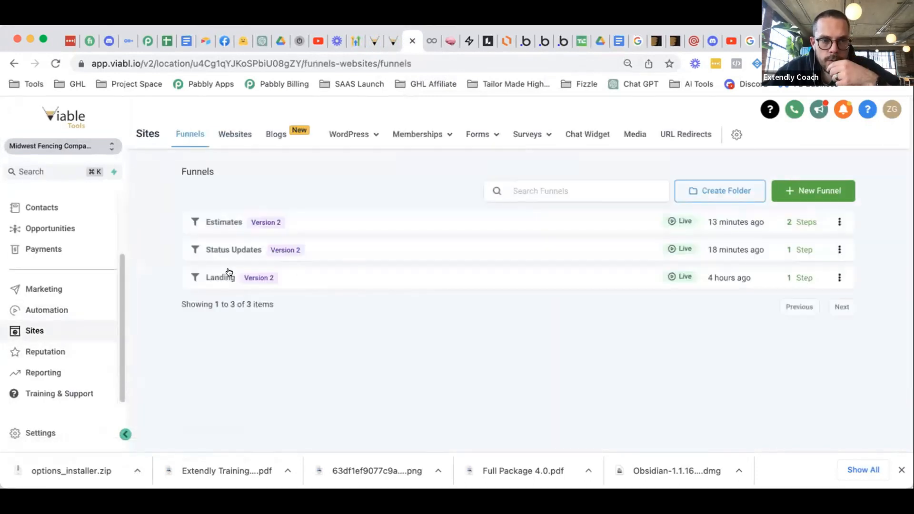
{"action": "left_click", "coordinate": [217, 223]}
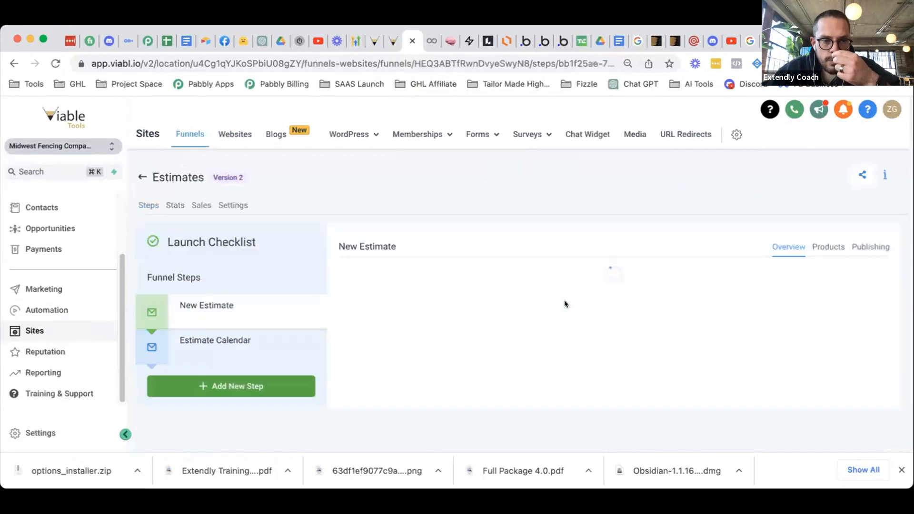
{"action": "scroll", "coordinate": [455, 347], "scroll_direction": "down", "scroll_amount": 3}
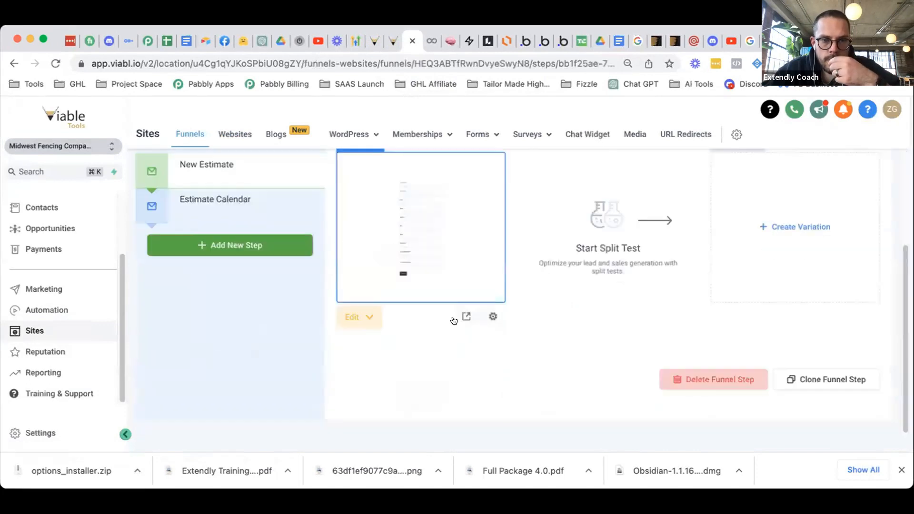
{"action": "left_click", "coordinate": [466, 317]}
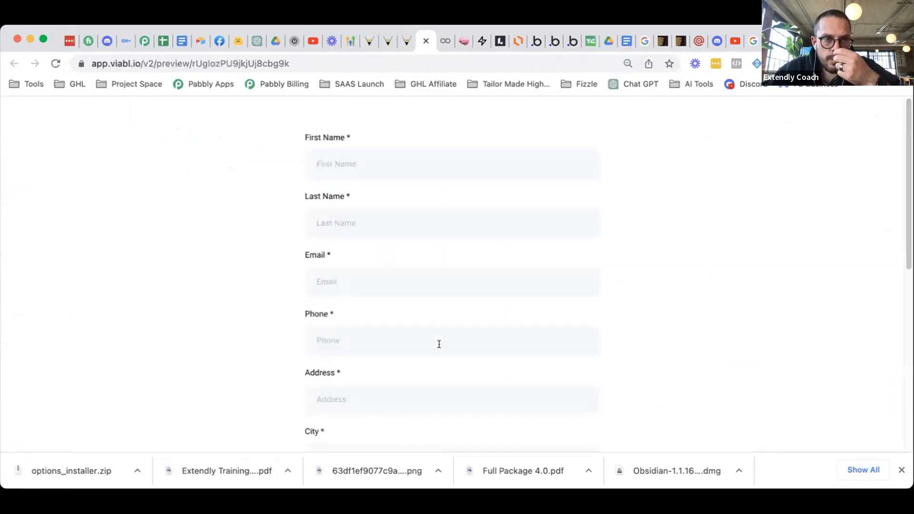
{"action": "left_click", "coordinate": [422, 40]}
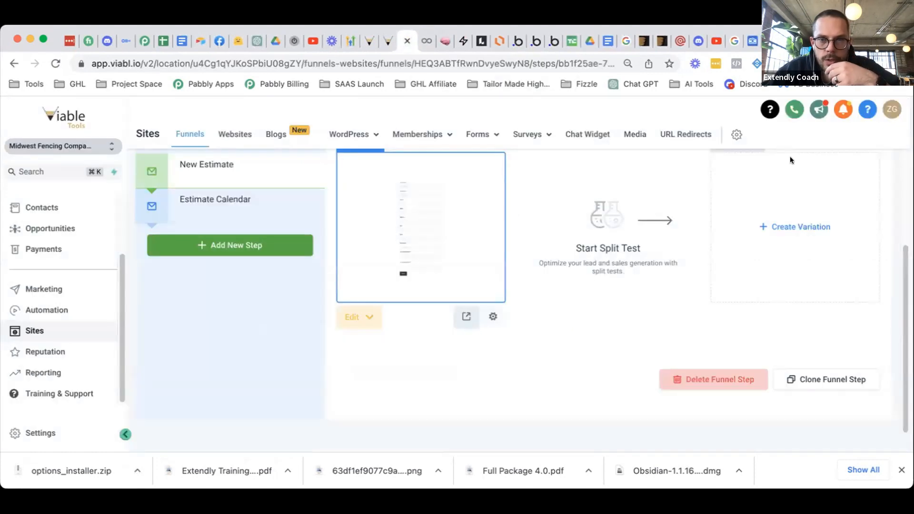
{"action": "left_click", "coordinate": [849, 250]}
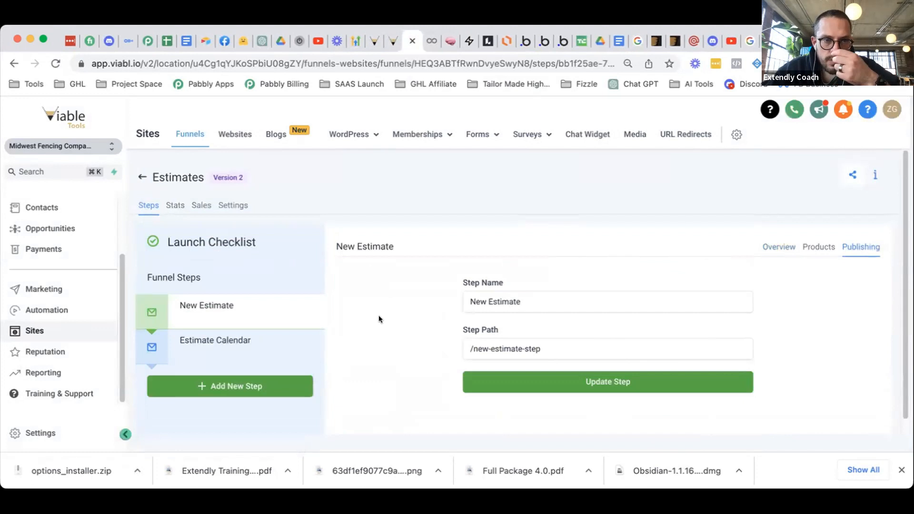
- Set the Estimates funnel domain to go.midwestfencingcompany.com and save the settings
{"action": "left_click", "coordinate": [232, 204]}
{"action": "left_click", "coordinate": [732, 270]}
{"action": "left_click", "coordinate": [602, 295]}
{"action": "scroll", "coordinate": [553, 341], "scroll_direction": "down", "scroll_amount": 5}
{"action": "left_click", "coordinate": [858, 384]}
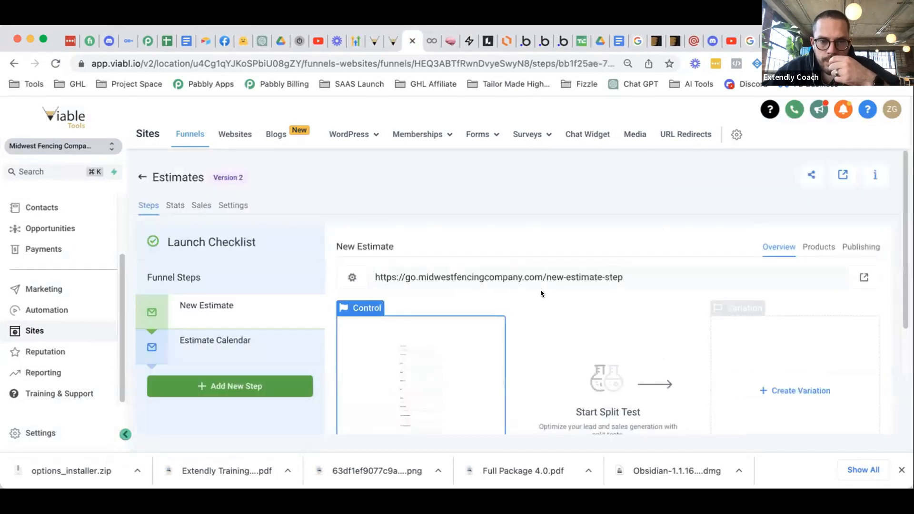
- View the live New Estimate page, close it, and return to the reminders workflow
{"action": "scroll", "coordinate": [541, 291], "scroll_direction": "down", "scroll_amount": 2}
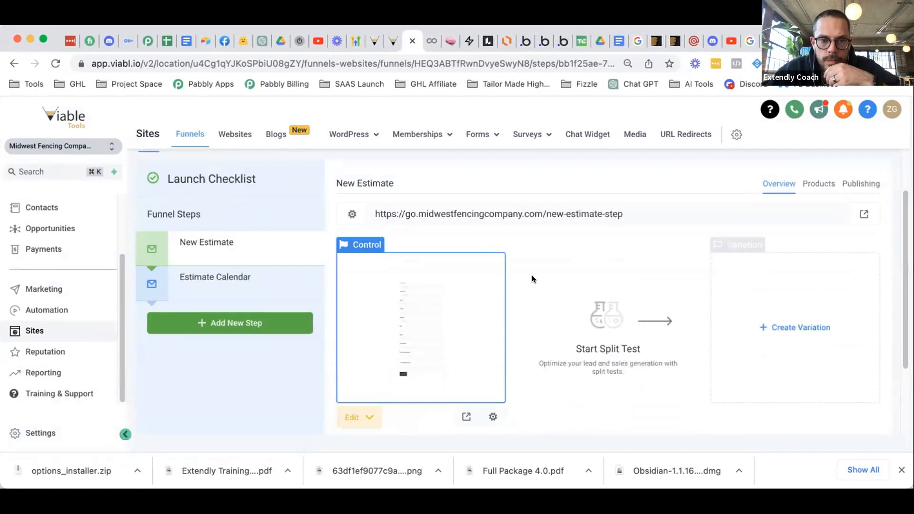
{"action": "left_click", "coordinate": [466, 417]}
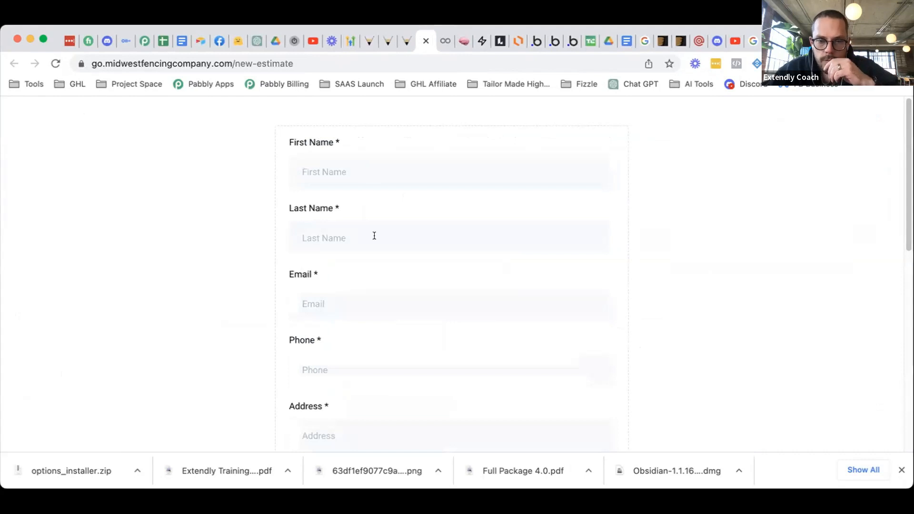
{"action": "scroll", "coordinate": [370, 237], "scroll_direction": "down", "scroll_amount": 9}
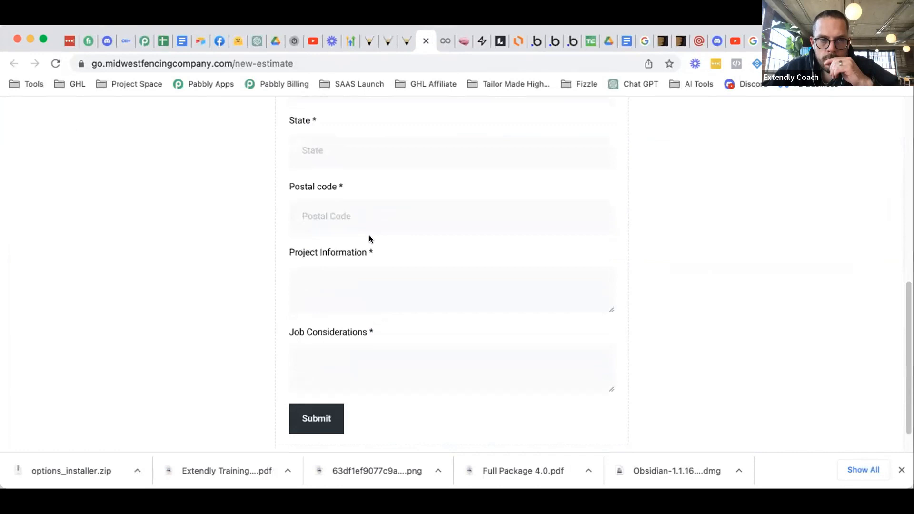
{"action": "left_click", "coordinate": [423, 42]}
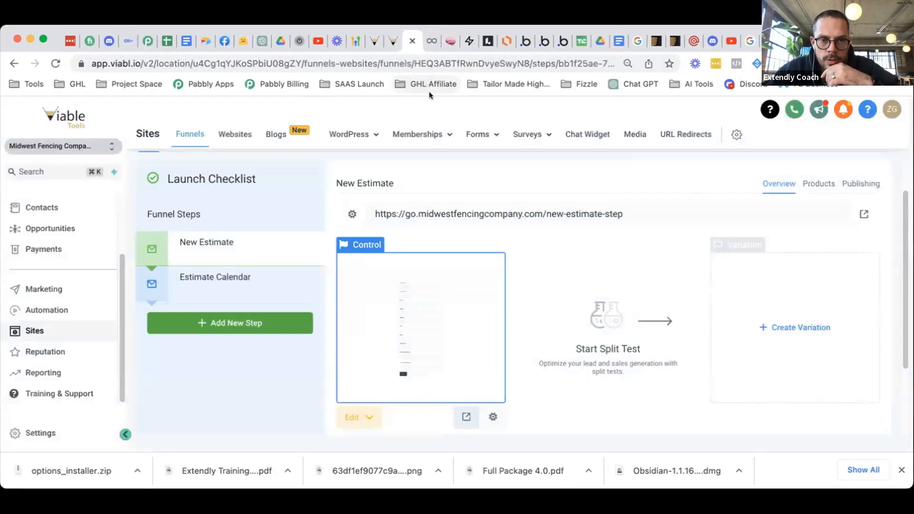
{"action": "left_click", "coordinate": [390, 42]}
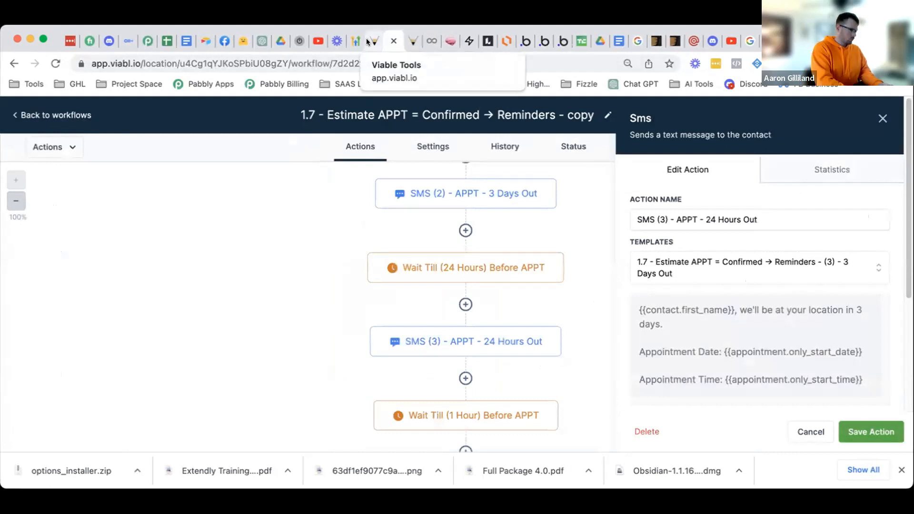
- Delete the paragraph asking the contact to confirm by replying Yes from the 24 Hours Out template
{"action": "left_click", "coordinate": [806, 431]}
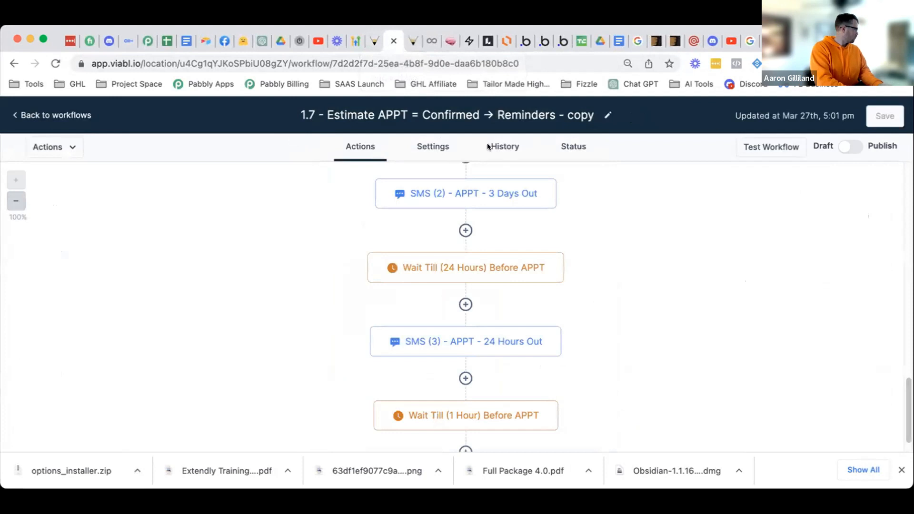
{"action": "left_click", "coordinate": [374, 41]}
{"action": "scroll", "coordinate": [451, 299], "scroll_direction": "down", "scroll_amount": 3}
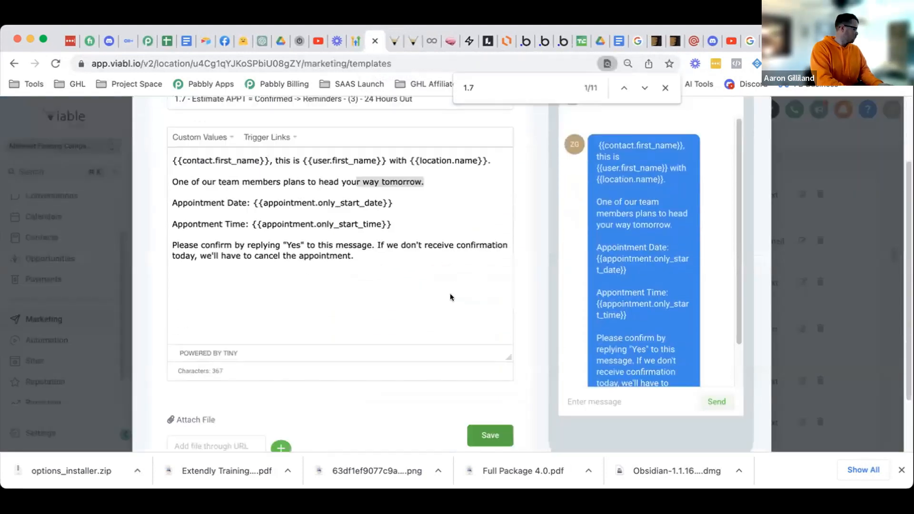
{"action": "left_click_drag", "start_coordinate": [357, 257], "coordinate": [162, 242]}
{"action": "key", "text": "BackSpace"}
{"action": "key", "text": "BackSpace"}
{"action": "key", "text": "BackSpace"}
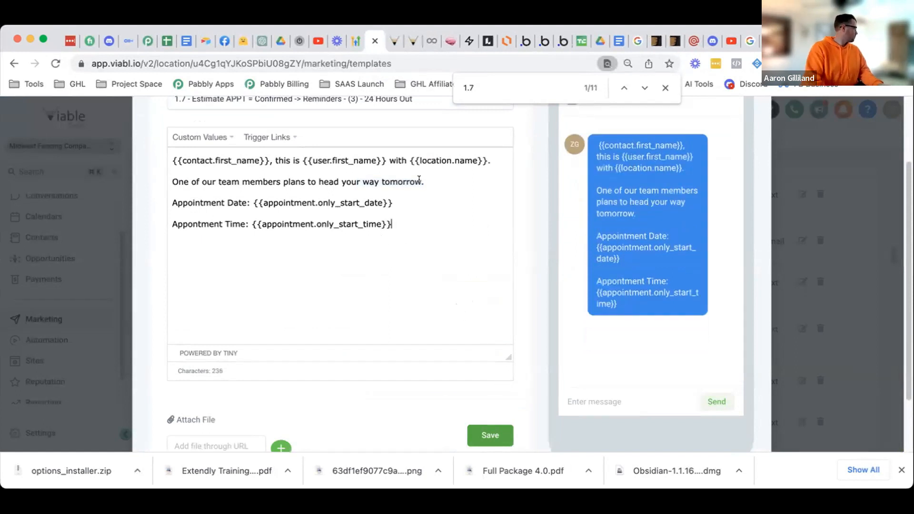
- Reword the opening to 'estimate appointment is scheduled for 24 hours from now.', add the conflicts sentence, and save
{"action": "left_click_drag", "start_coordinate": [430, 177], "coordinate": [157, 180]}
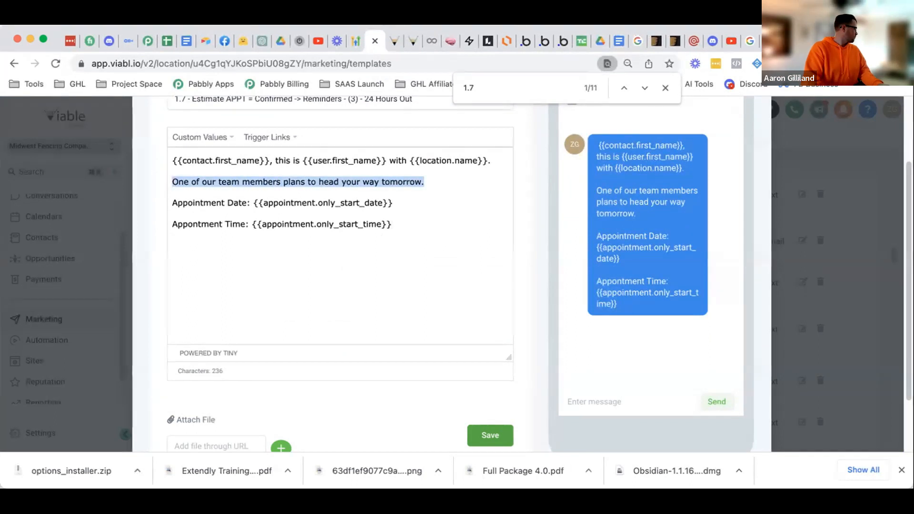
{"action": "type", "text": "Your apopointment is now"}
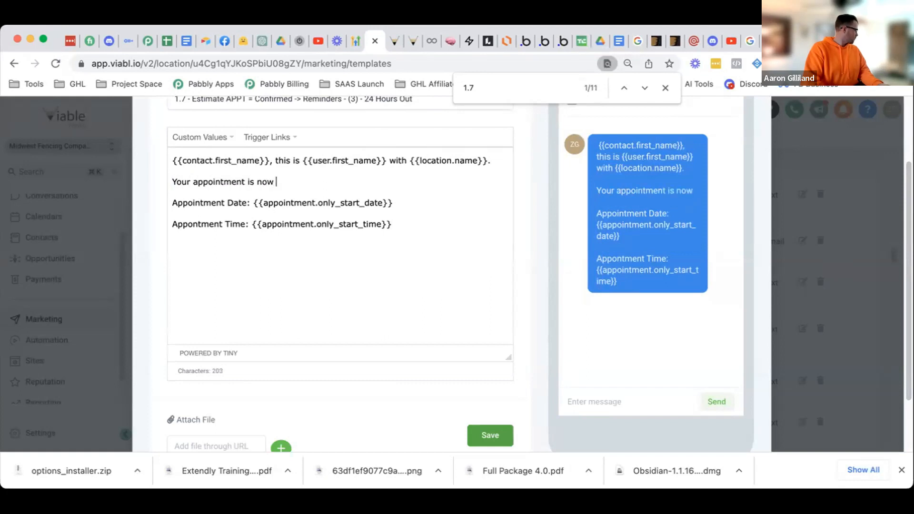
{"action": "key", "text": "BackSpace"}
{"action": "key", "text": "BackSpace"}
{"action": "key", "text": "BackSpace"}
{"action": "key", "text": "BackSpace"}
{"action": "key", "text": "BackSpace"}
{"action": "key", "text": "BackSpace"}
{"action": "key", "text": "BackSpace"}
{"action": "key", "text": "BackSpace"}
{"action": "key", "text": "BackSpace"}
{"action": "key", "text": "BackSpace"}
{"action": "key", "text": "BackSpace"}
{"action": "key", "text": "BackSpace"}
{"action": "key", "text": "BackSpace"}
{"action": "key", "text": "BackSpace"}
{"action": "key", "text": "BackSpace"}
{"action": "key", "text": "BackSpace"}
{"action": "key", "text": "BackSpace"}
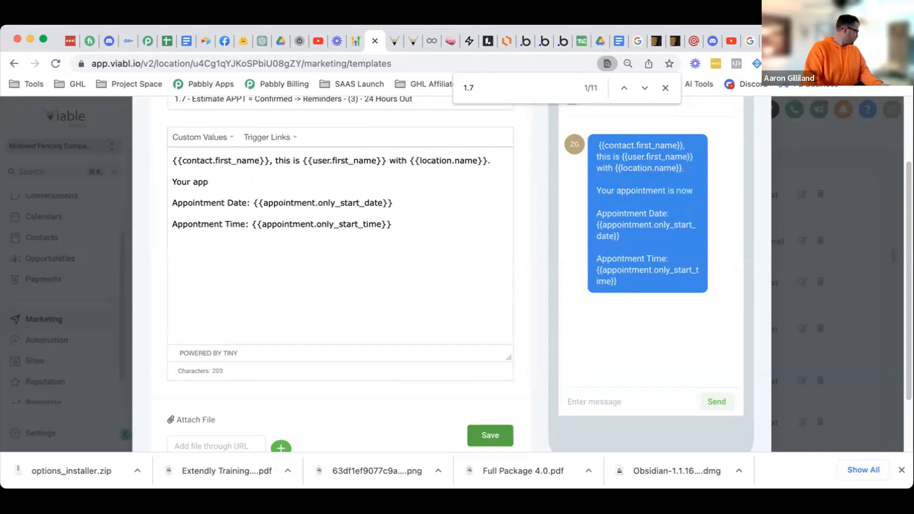
{"action": "type", "text": "estimate a"}
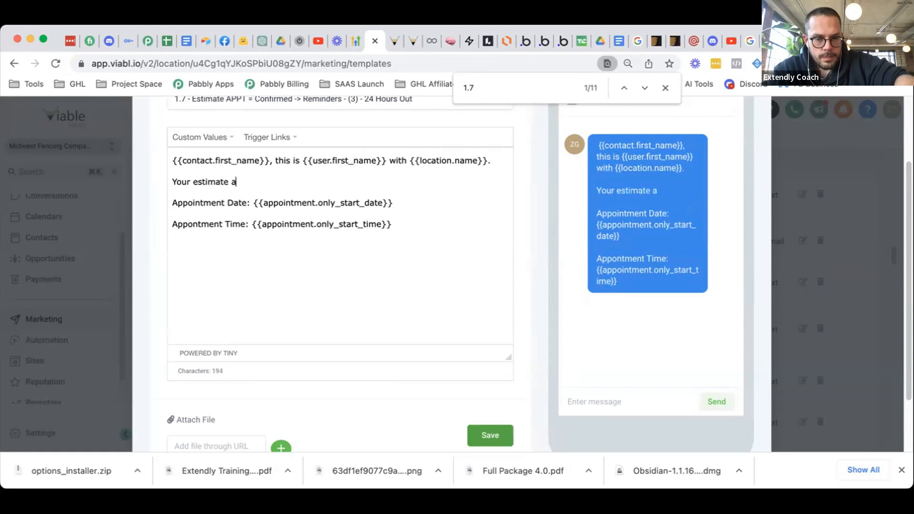
{"action": "type", "text": "ppointment is schedule"}
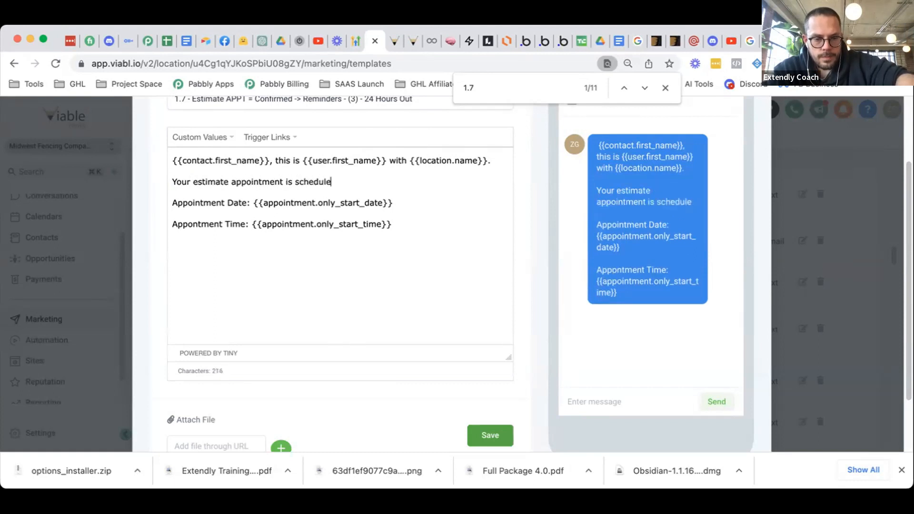
{"action": "type", "text": "d for 24 hours from now."}
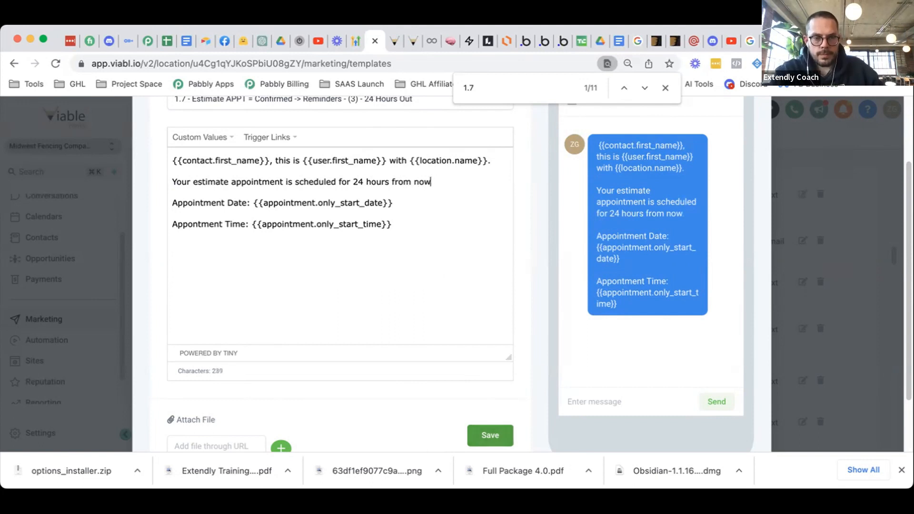
{"action": "type", "text": "if for some"}
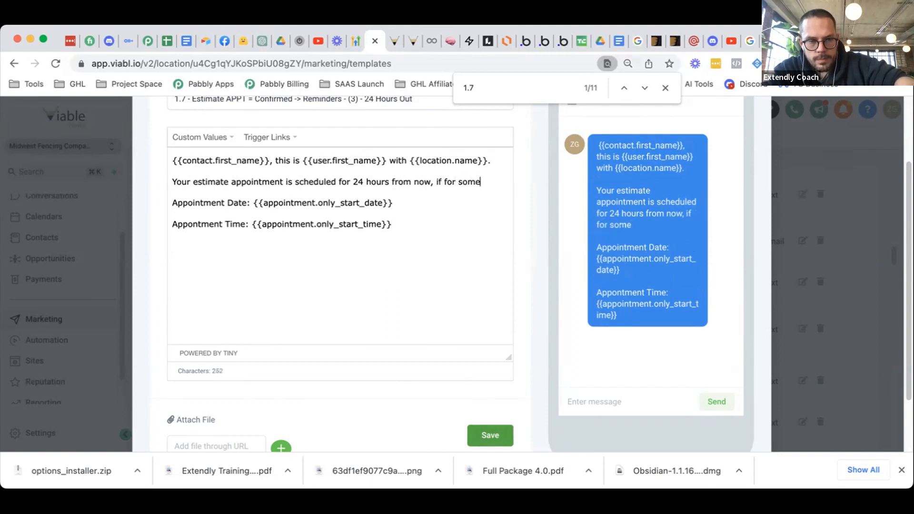
{"action": "type", "text": " reason you have "}
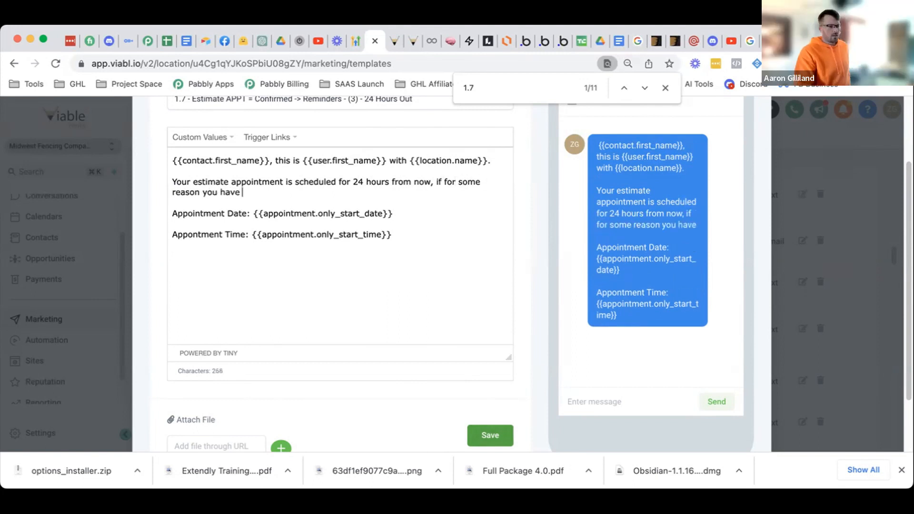
{"action": "type", "text": "any schedulign"}
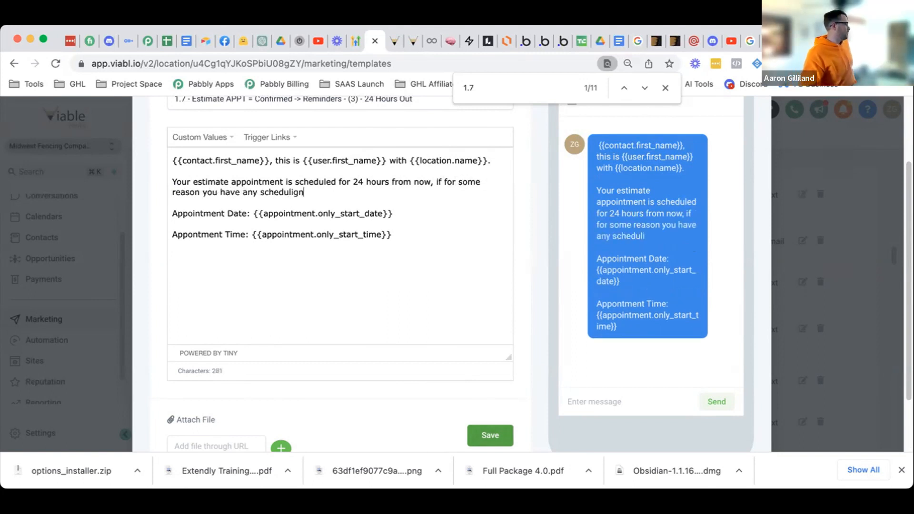
{"action": "type", "text": " conflicts plea"}
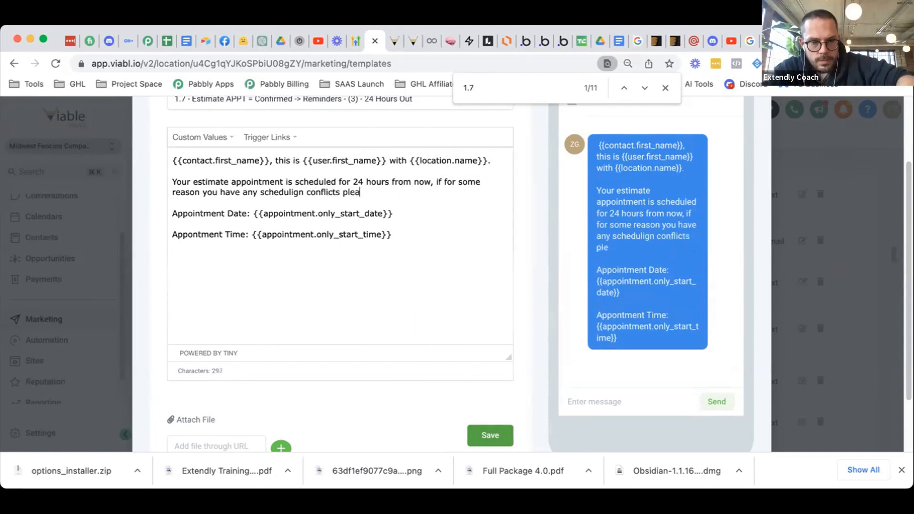
{"action": "type", "text": "se let us know"}
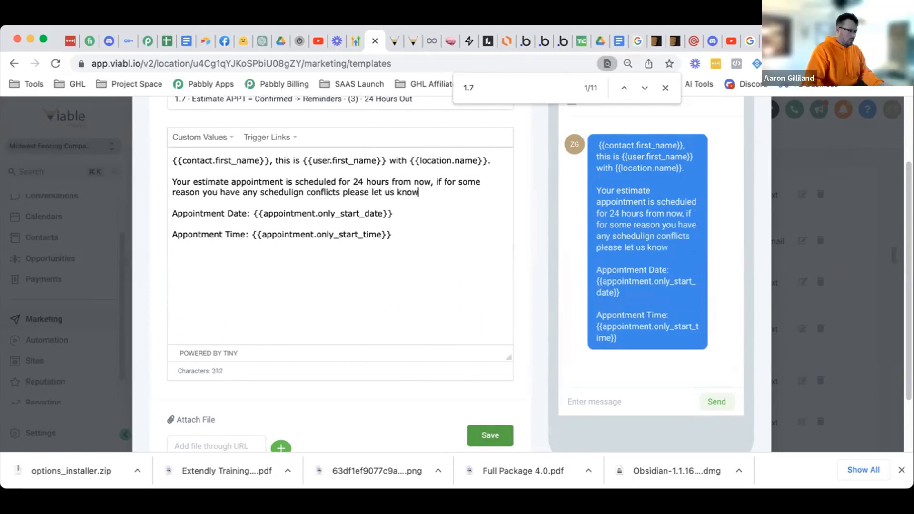
{"action": "type", "text": "."}
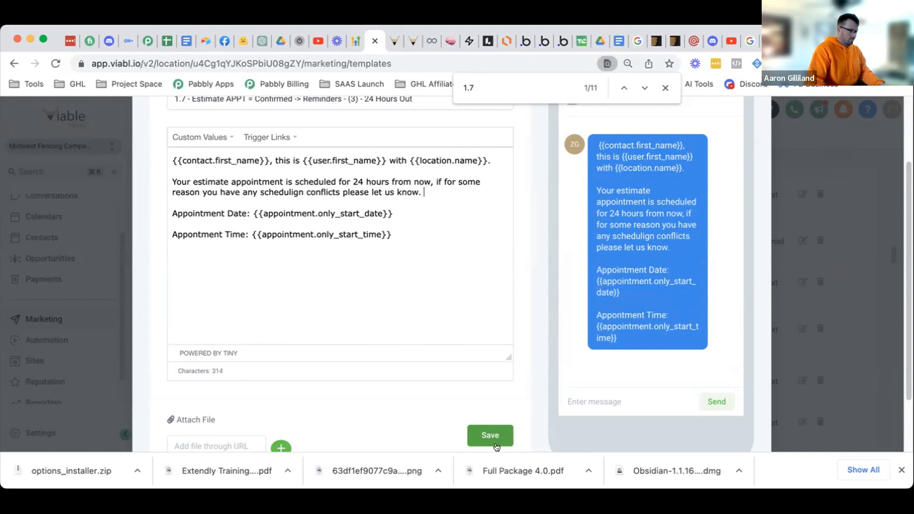
{"action": "left_click", "coordinate": [490, 434]}
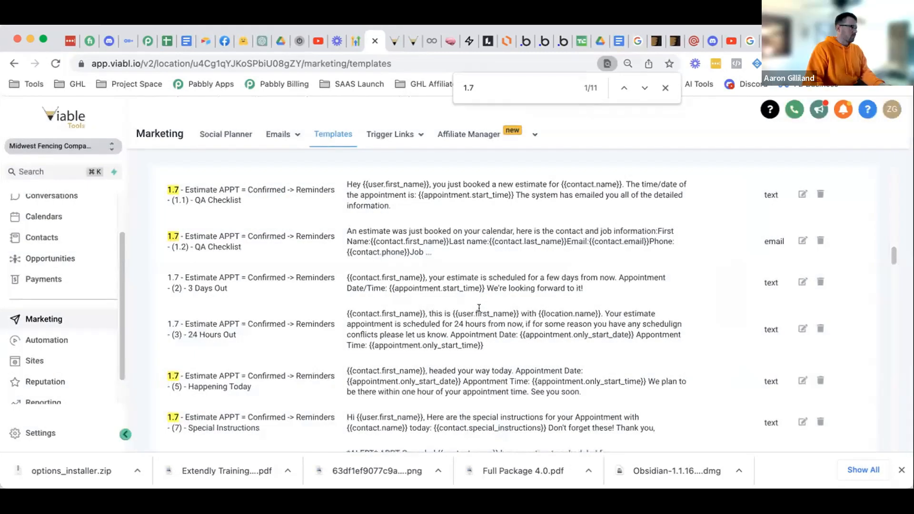
- Open the live New Estimate page in a new tab and scroll through its form fields
{"action": "left_click", "coordinate": [414, 47]}
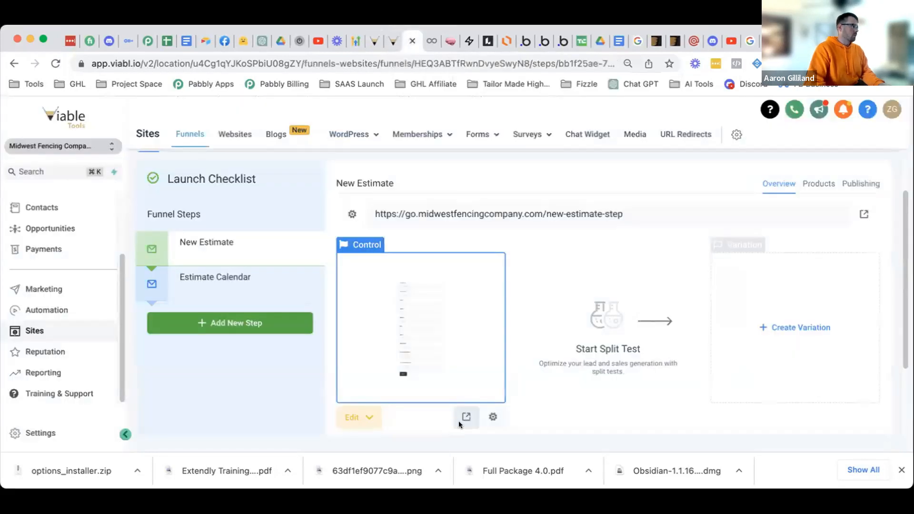
{"action": "left_click", "coordinate": [460, 420]}
{"action": "left_click", "coordinate": [260, 63]}
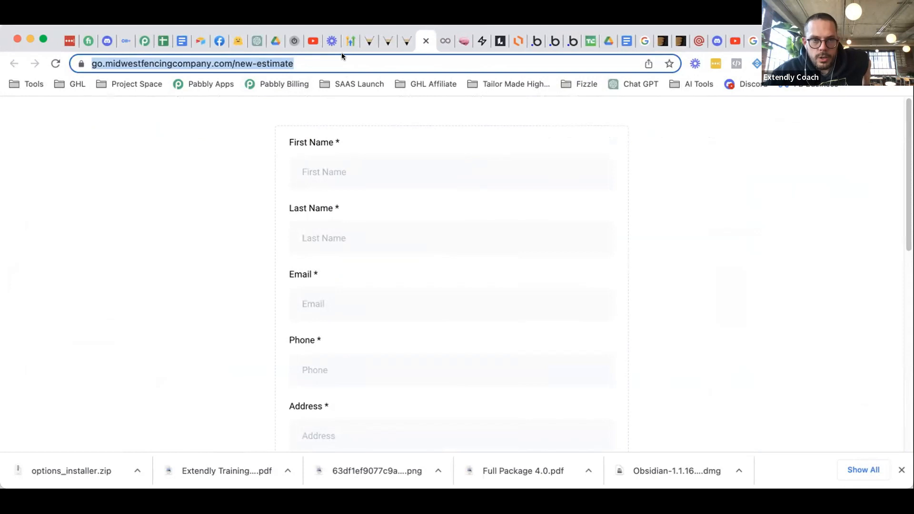
{"action": "left_click", "coordinate": [683, 296]}
{"action": "scroll", "coordinate": [682, 299], "scroll_direction": "down", "scroll_amount": 10}
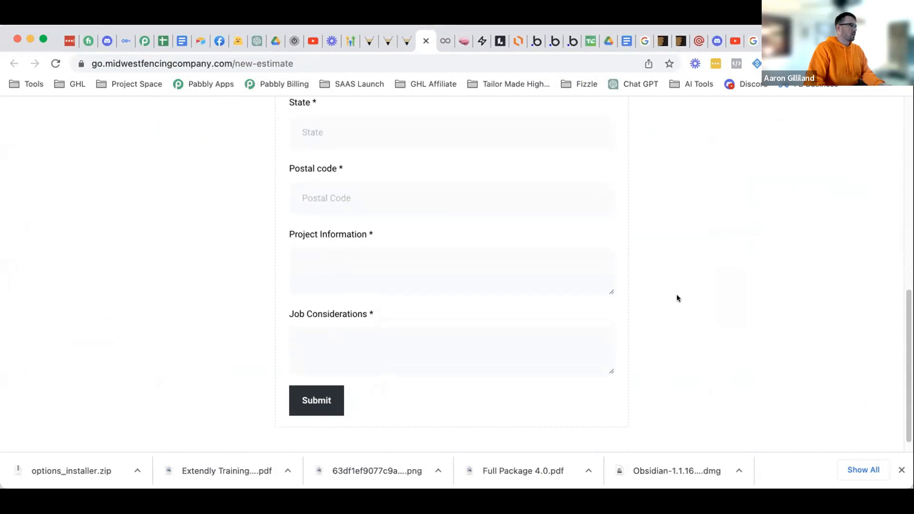
{"action": "scroll", "coordinate": [676, 295], "scroll_direction": "up", "scroll_amount": 10}
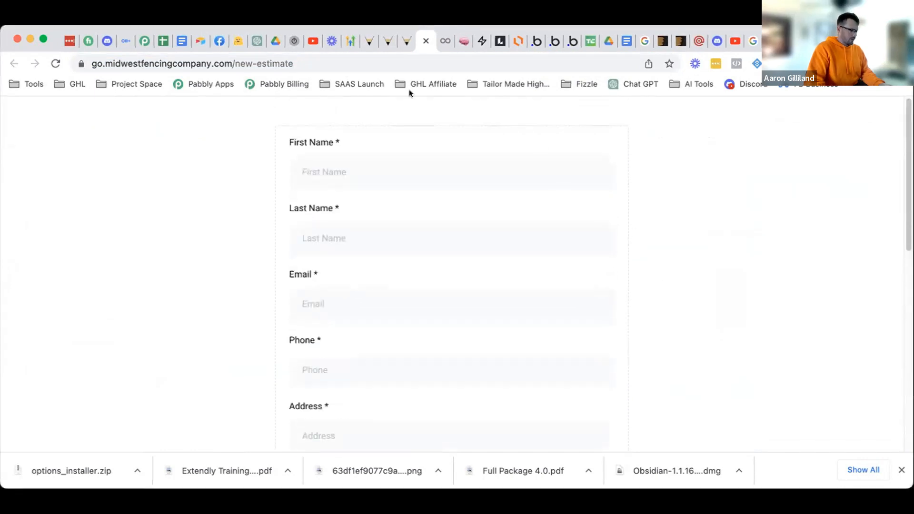
{"action": "left_click", "coordinate": [404, 42]}
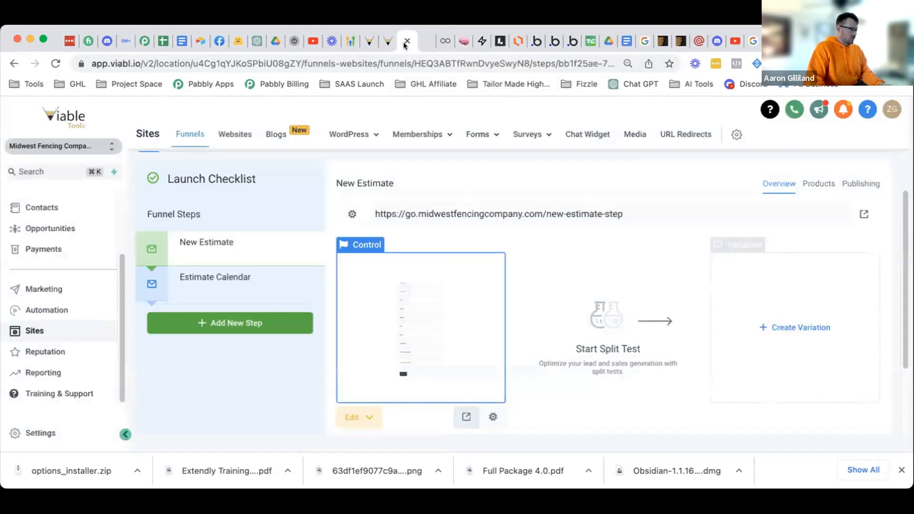
{"action": "left_click", "coordinate": [422, 43]}
- Review the 1.7 reminders workflow's 1-hour wait and SMS (4) - APPT - 1 Hour Away steps
{"action": "left_click", "coordinate": [387, 42]}
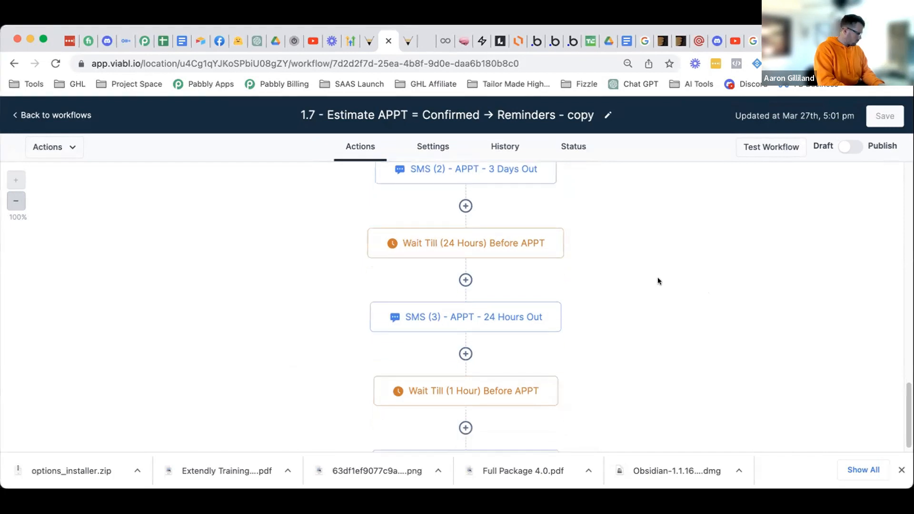
{"action": "scroll", "coordinate": [657, 279], "scroll_direction": "down", "scroll_amount": 1}
{"action": "scroll", "coordinate": [667, 267], "scroll_direction": "down", "scroll_amount": 3}
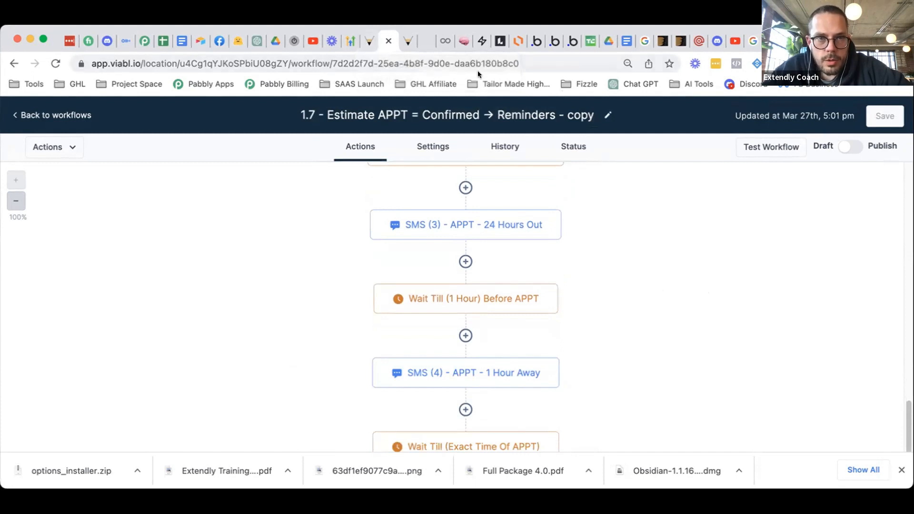
- Replace 'QA Checklist' with 'Internal Notification' in the (1.1) template name and save it
{"action": "left_click", "coordinate": [370, 41]}
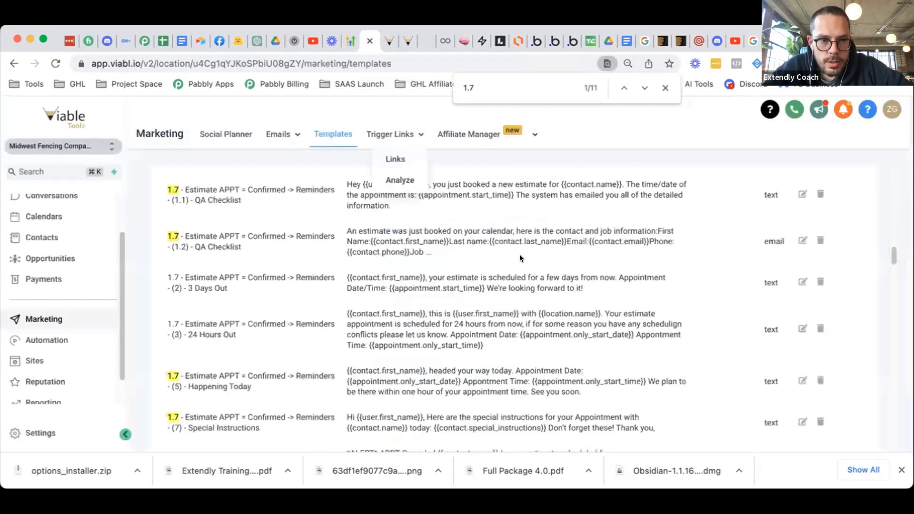
{"action": "scroll", "coordinate": [529, 270], "scroll_direction": "down", "scroll_amount": 2}
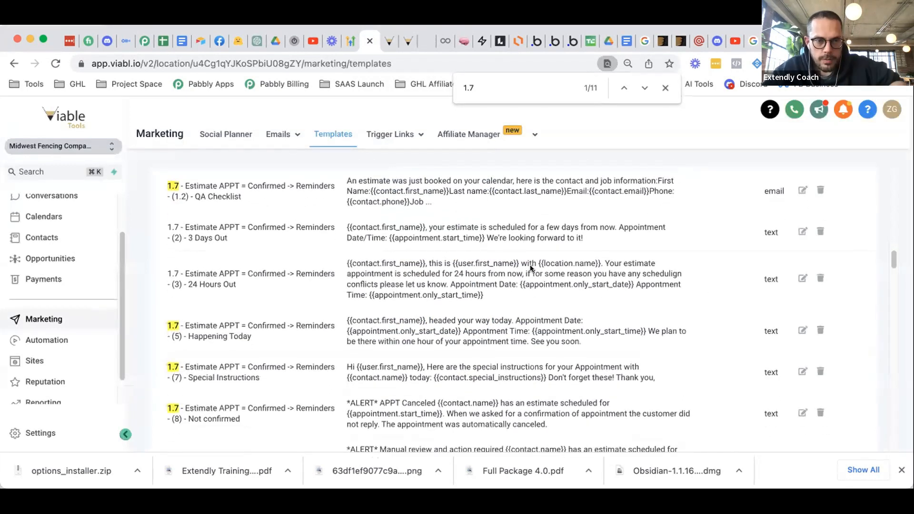
{"action": "scroll", "coordinate": [519, 271], "scroll_direction": "up", "scroll_amount": 1}
{"action": "scroll", "coordinate": [476, 267], "scroll_direction": "up", "scroll_amount": 2}
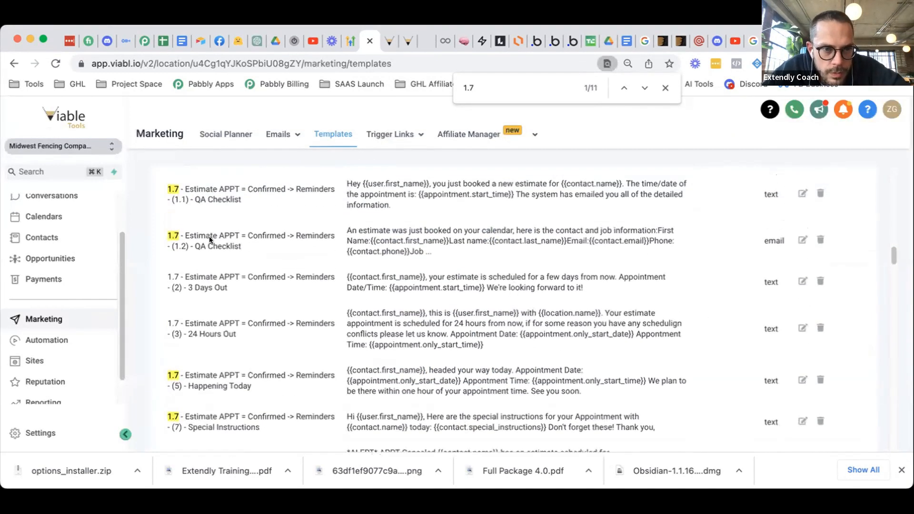
{"action": "scroll", "coordinate": [242, 277], "scroll_direction": "up", "scroll_amount": 2}
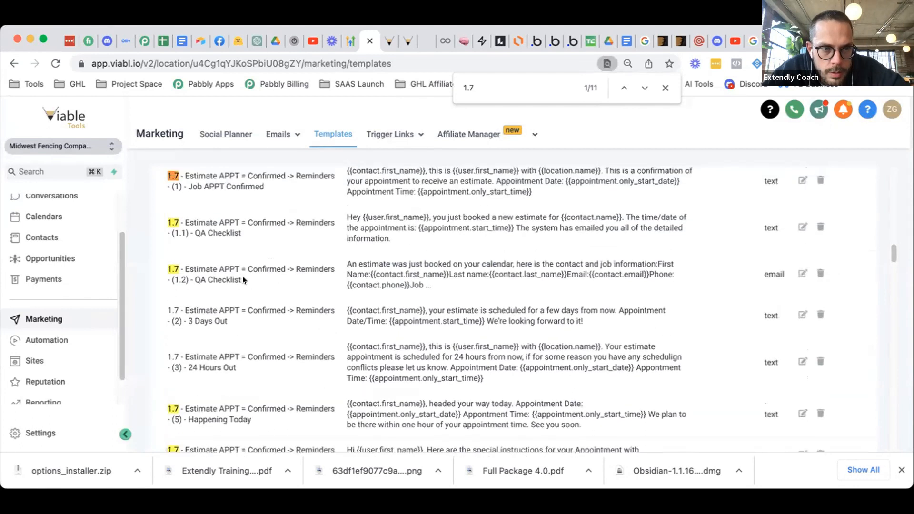
{"action": "left_click", "coordinate": [803, 227]}
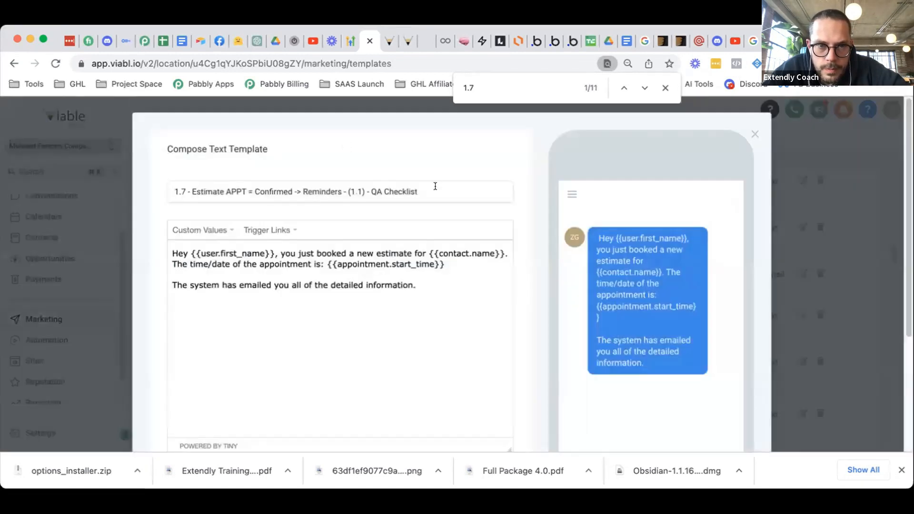
{"action": "left_click_drag", "start_coordinate": [418, 191], "coordinate": [368, 187]}
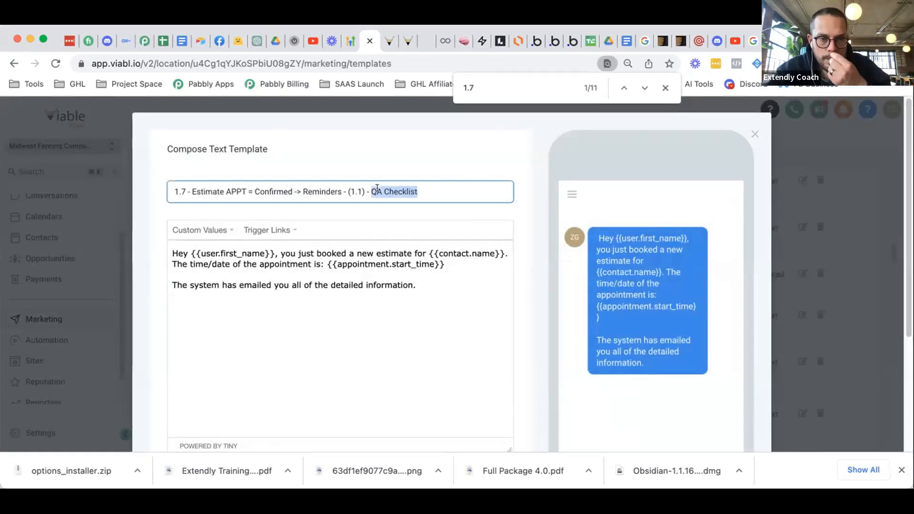
{"action": "key", "text": "BackSpace"}
{"action": "type", "text": "Internal Notificati"}
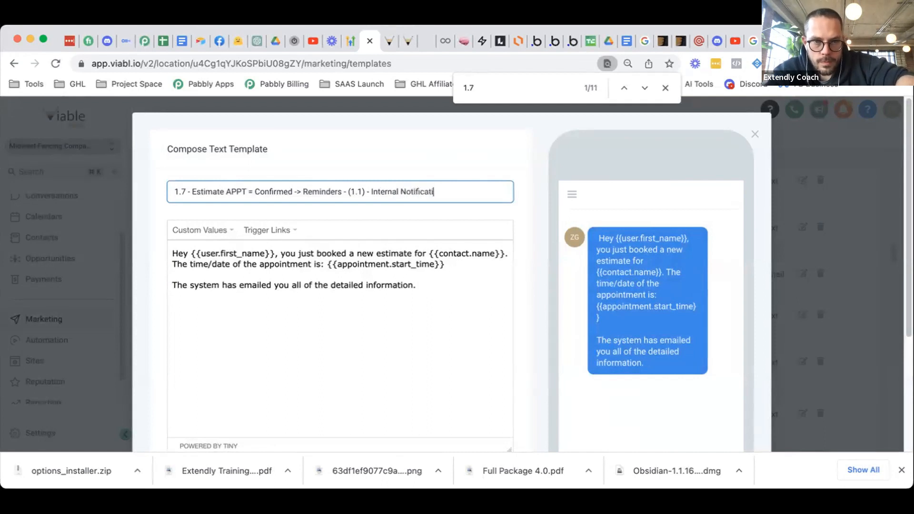
{"action": "type", "text": "on"}
{"action": "scroll", "coordinate": [428, 238], "scroll_direction": "down", "scroll_amount": 4}
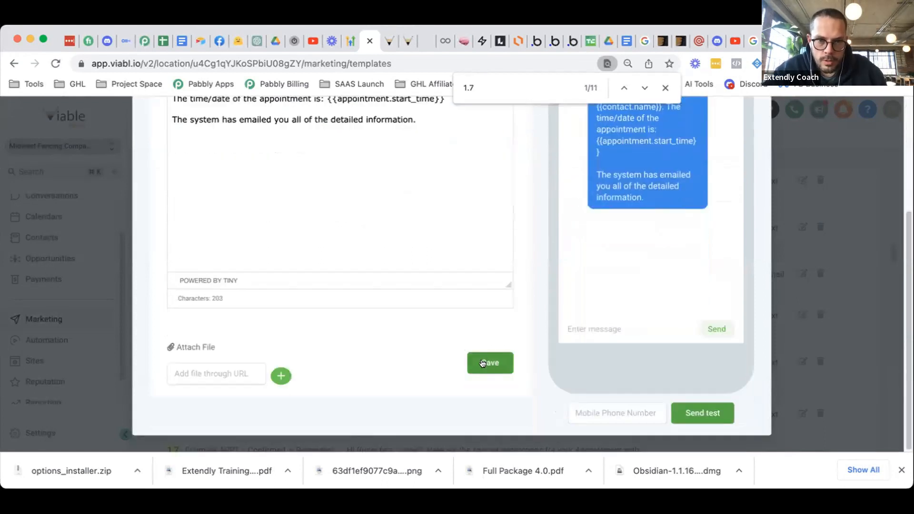
{"action": "left_click", "coordinate": [483, 364]}
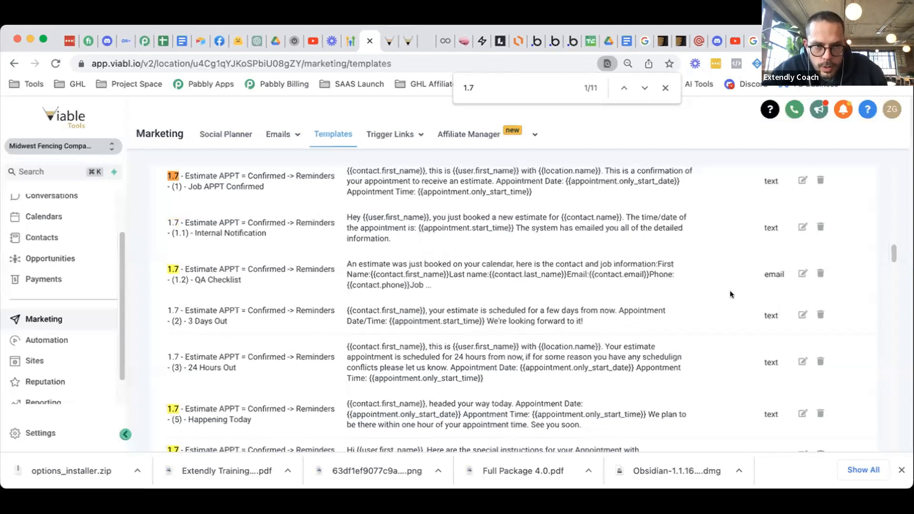
- Rename the (1.2) email template to '(1.2) - Internal Notification' and save it
{"action": "left_click", "coordinate": [803, 273]}
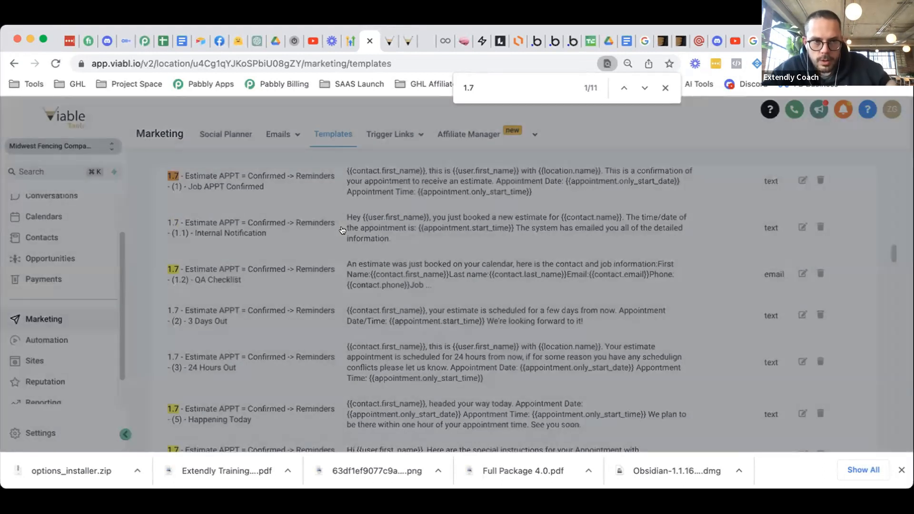
{"action": "left_click_drag", "start_coordinate": [428, 191], "coordinate": [368, 187]}
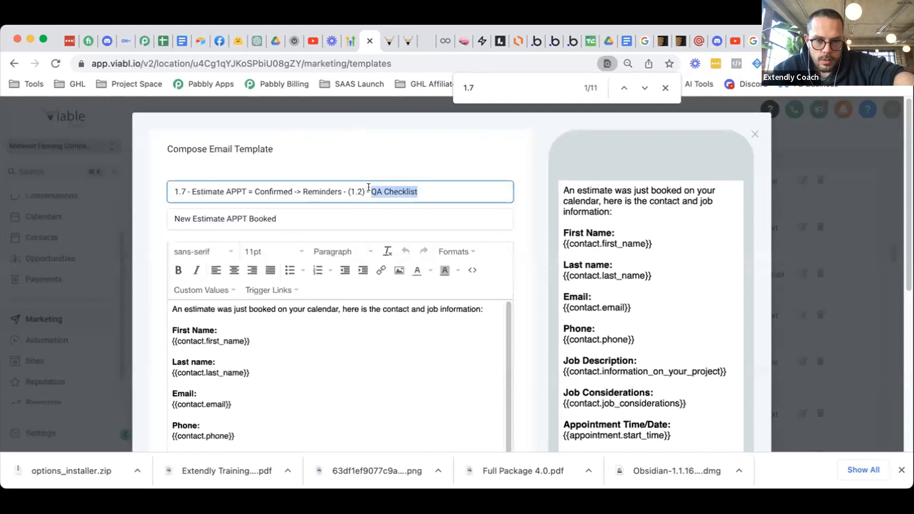
{"action": "type", "text": "Internal Notification"}
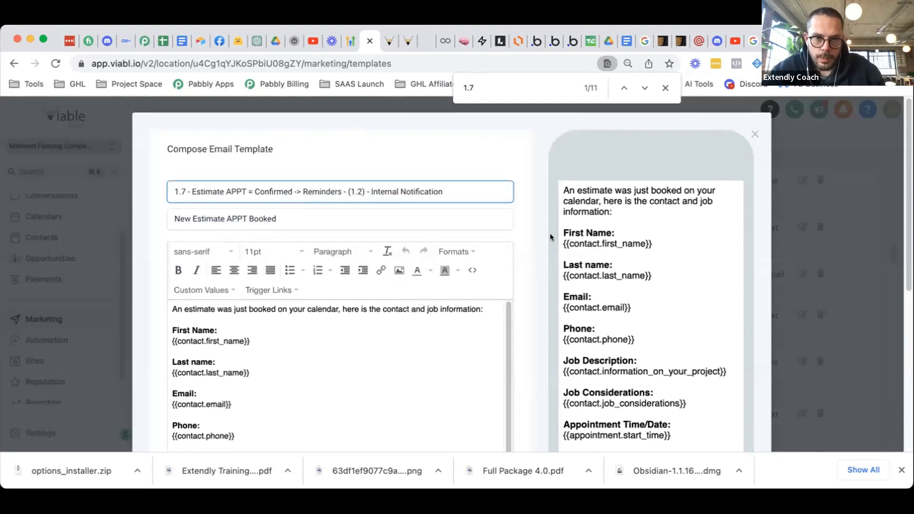
{"action": "scroll", "coordinate": [550, 236], "scroll_direction": "down", "scroll_amount": 5}
{"action": "left_click", "coordinate": [488, 315]}
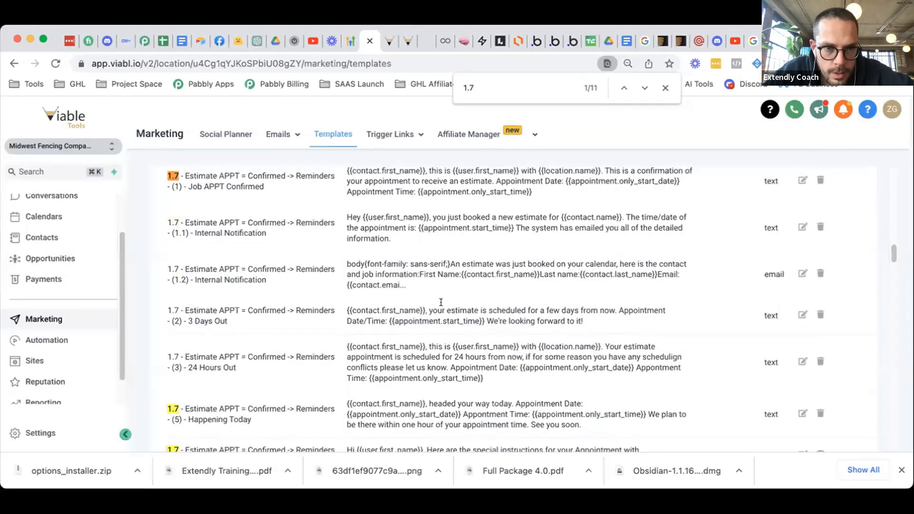
- Change 'schedulign' to 'scheduling' in the (3) - 24 Hours Out template's message and save it
{"action": "scroll", "coordinate": [441, 302], "scroll_direction": "down", "scroll_amount": 1}
{"action": "left_click_drag", "start_coordinate": [592, 303], "coordinate": [454, 305]}
{"action": "scroll", "coordinate": [544, 290], "scroll_direction": "down", "scroll_amount": 2}
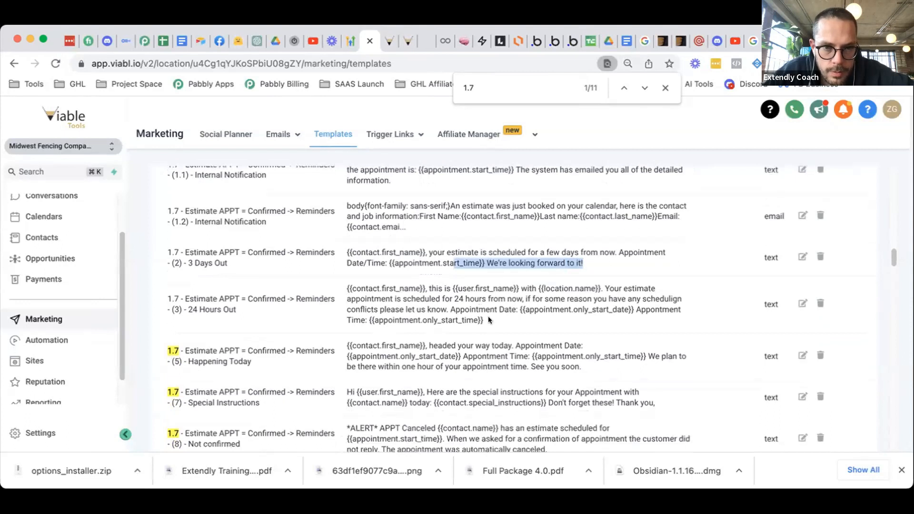
{"action": "left_click", "coordinate": [796, 303]}
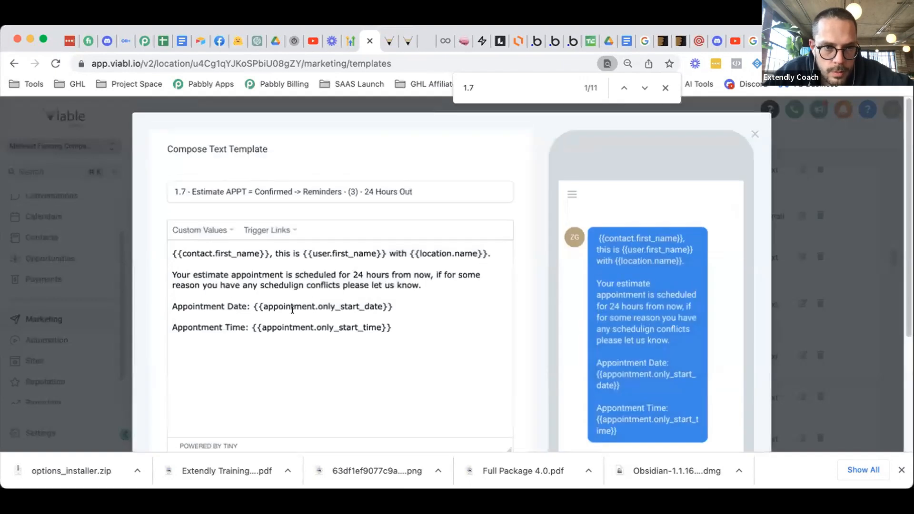
{"action": "double_click", "coordinate": [280, 285]}
{"action": "type", "text": "sched"}
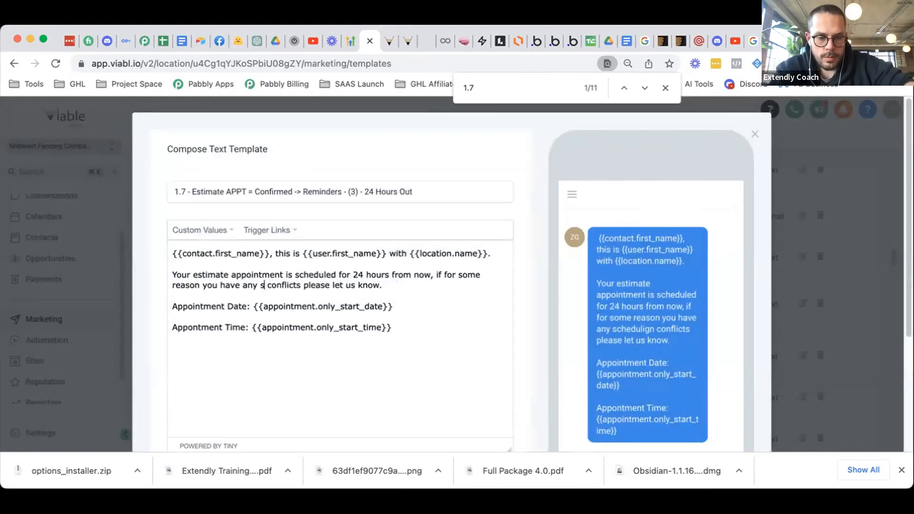
{"action": "type", "text": "uling"}
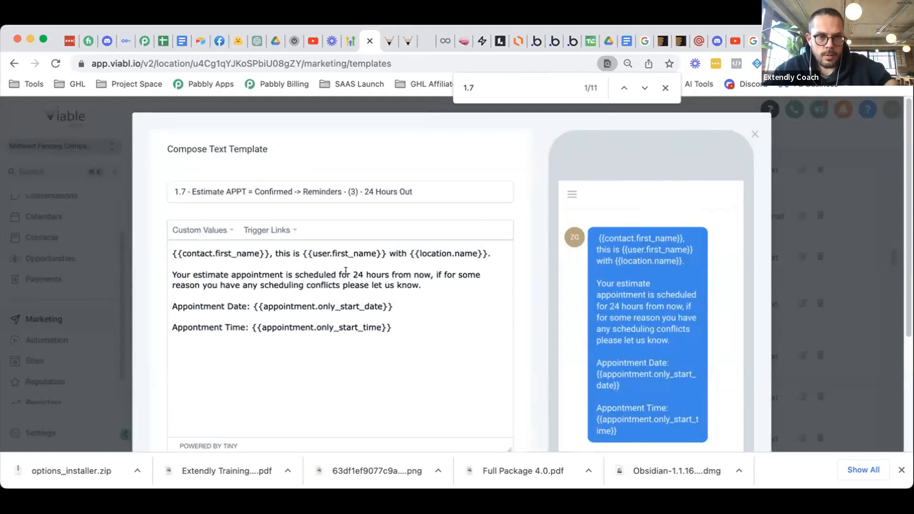
{"action": "left_click", "coordinate": [351, 275]}
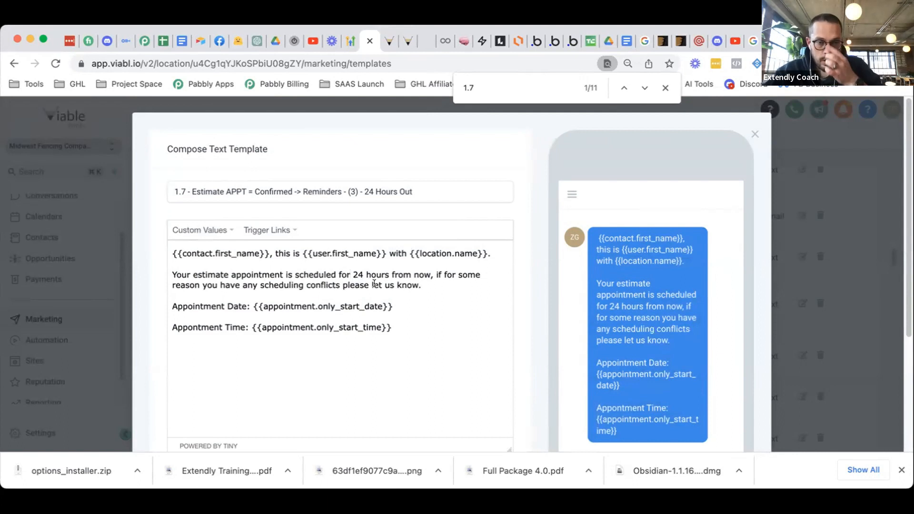
{"action": "scroll", "coordinate": [476, 304], "scroll_direction": "down", "scroll_amount": 4}
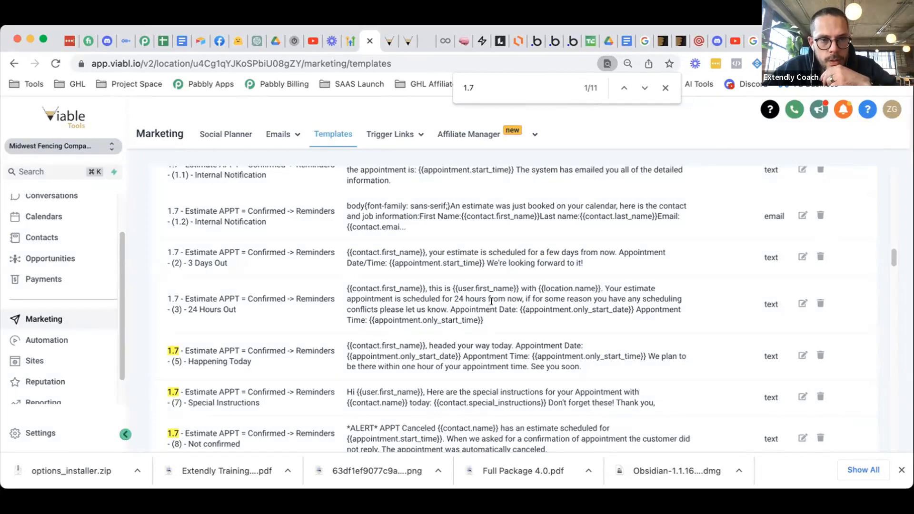
- Delete the (7) Special Instructions, (8) Not confirmed and (9) Negative Intent templates
{"action": "scroll", "coordinate": [471, 281], "scroll_direction": "down", "scroll_amount": 2}
{"action": "scroll", "coordinate": [471, 279], "scroll_direction": "down", "scroll_amount": 2}
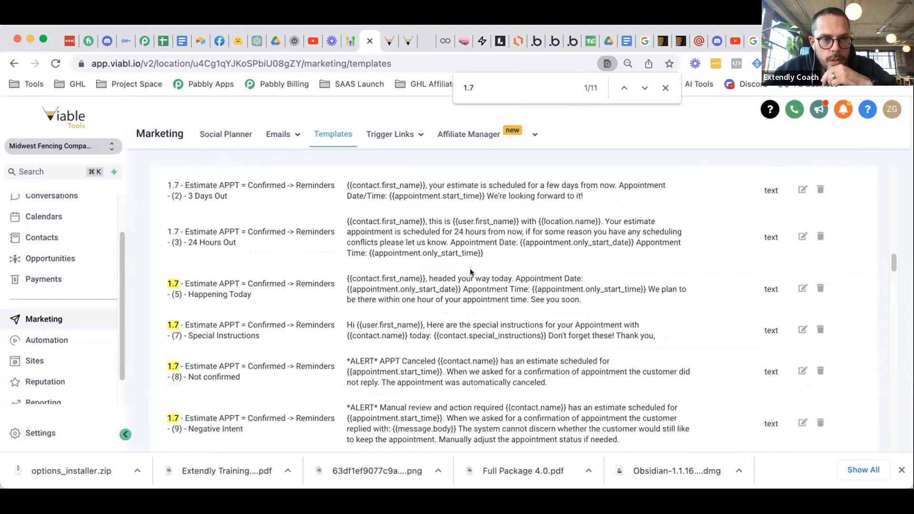
{"action": "scroll", "coordinate": [472, 270], "scroll_direction": "down", "scroll_amount": 1}
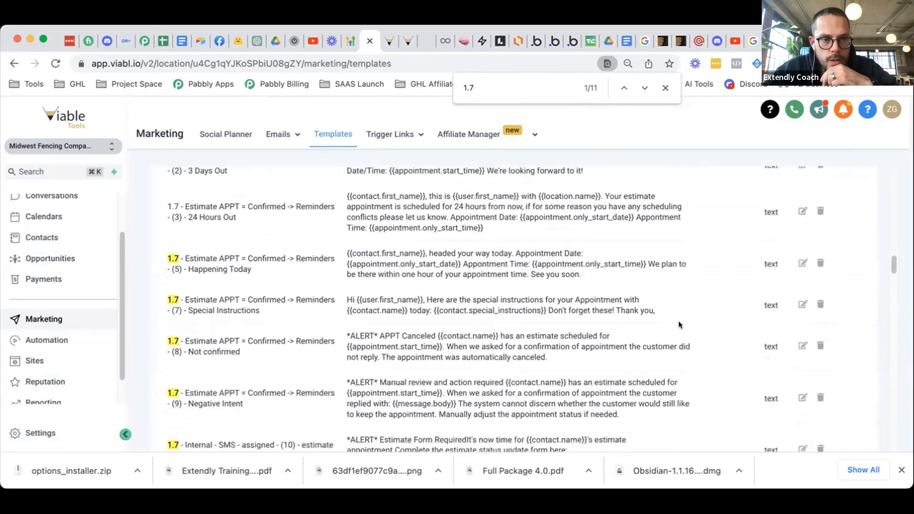
{"action": "left_click", "coordinate": [543, 142]}
{"action": "scroll", "coordinate": [812, 303], "scroll_direction": "down", "scroll_amount": 1}
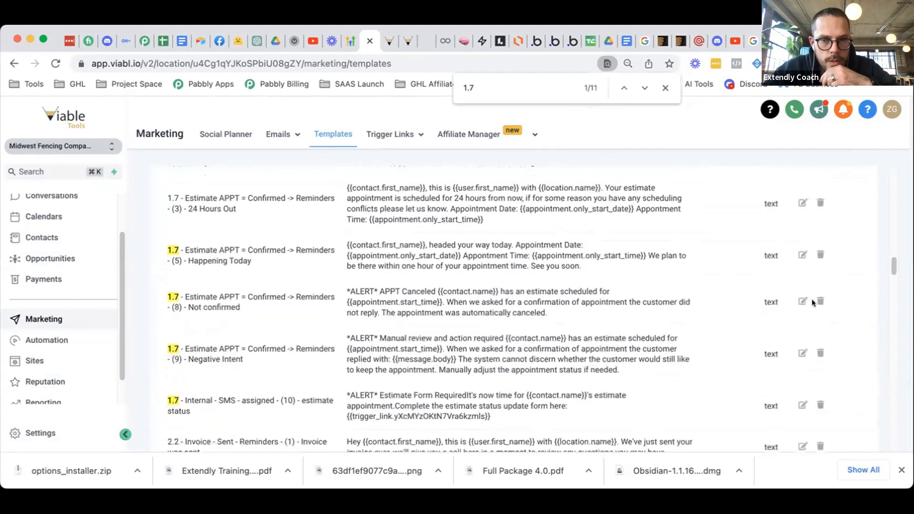
{"action": "left_click", "coordinate": [573, 138]}
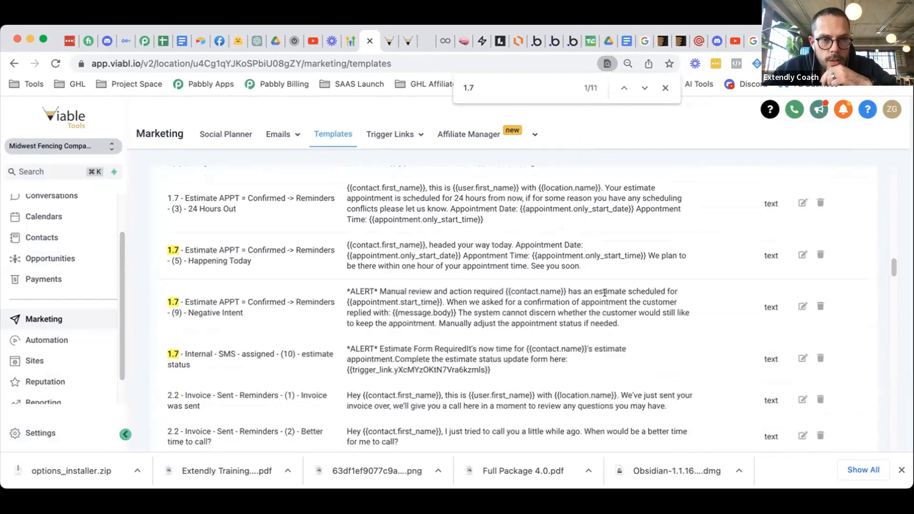
{"action": "left_click", "coordinate": [817, 306]}
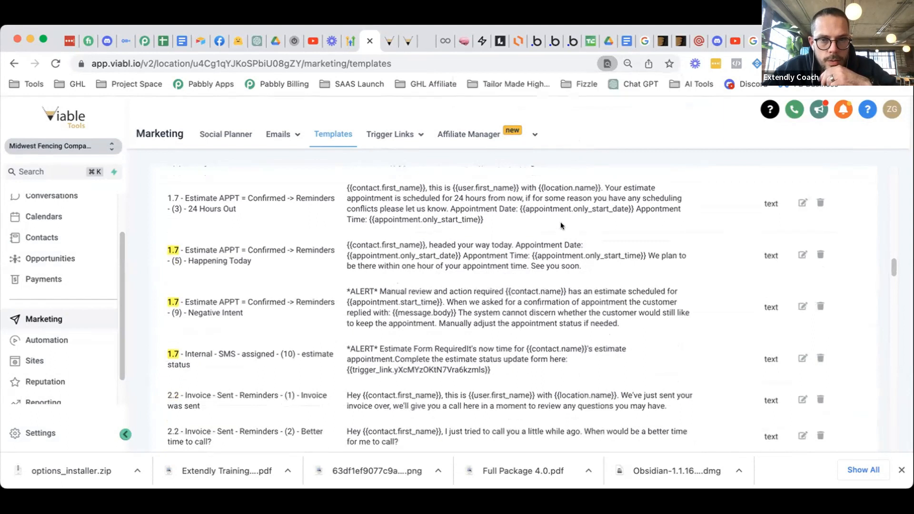
{"action": "left_click", "coordinate": [561, 135]}
- Rename the Happening Today template to '(4) - 1 hour away'
{"action": "left_click", "coordinate": [803, 310]}
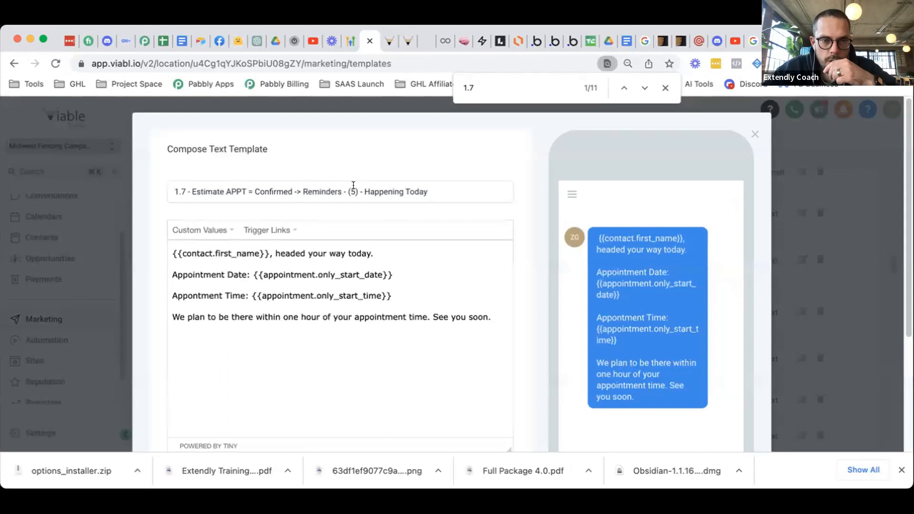
{"action": "left_click", "coordinate": [354, 186]}
{"action": "left_click_drag", "start_coordinate": [429, 191], "coordinate": [365, 191]}
{"action": "type", "text": "1 hour Away"}
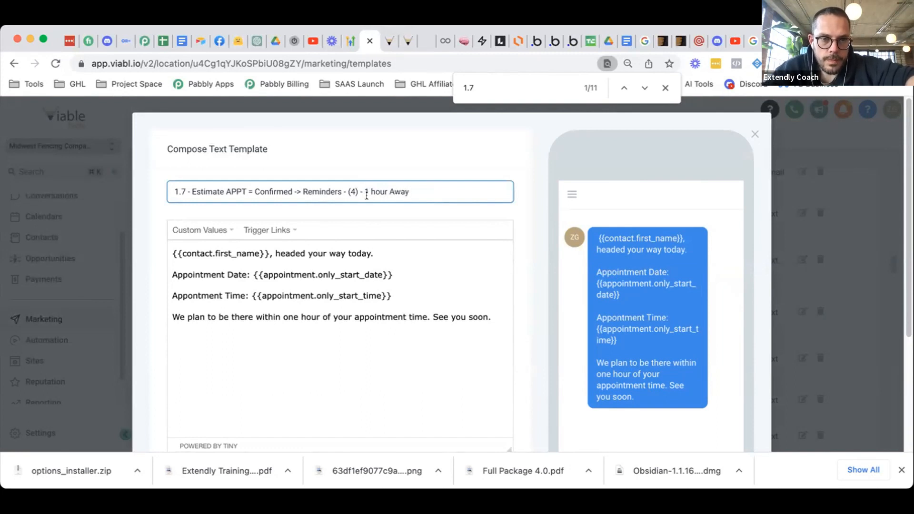
{"action": "key", "text": "BackSpace"}
{"action": "key", "text": "BackSpace"}
{"action": "key", "text": "BackSpace"}
{"action": "type", "text": "away"}
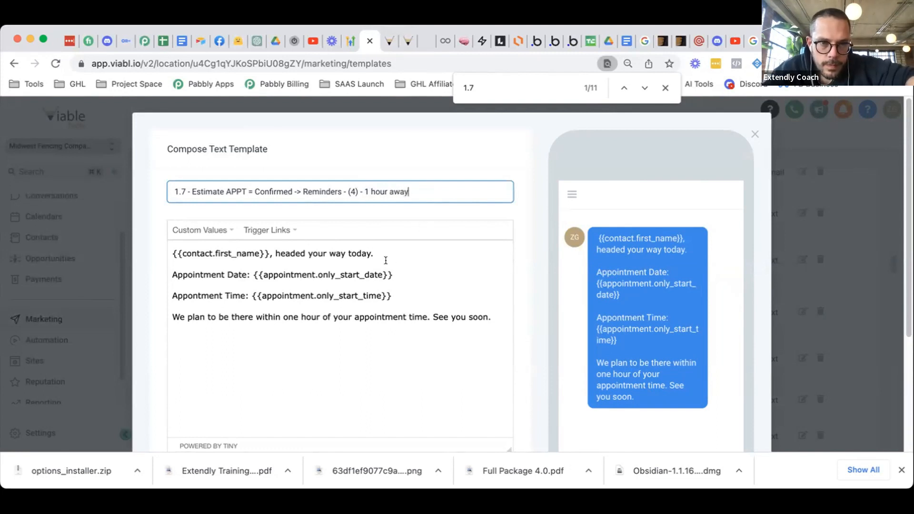
- Replace 'today.' with 'soon' on line one and delete the closing one-hour arrival sentence
{"action": "double_click", "coordinate": [385, 256]}
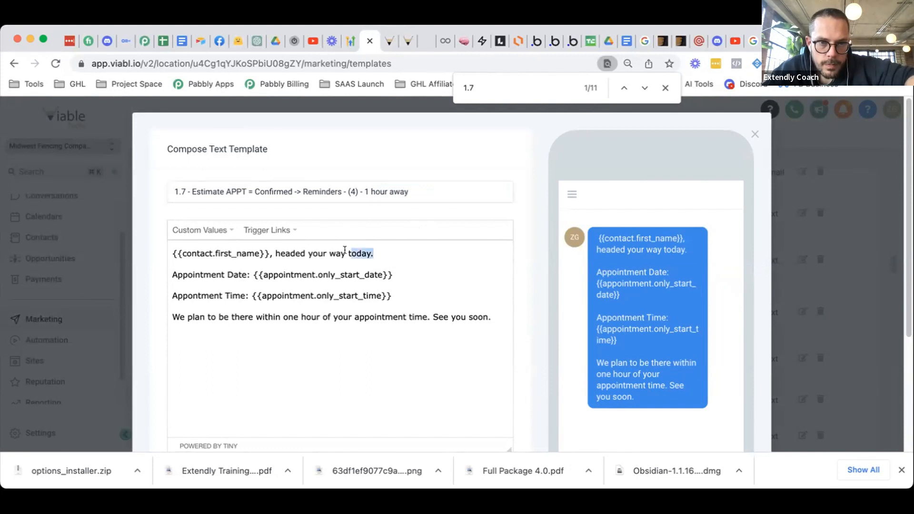
{"action": "left_click", "coordinate": [379, 254]}
{"action": "left_click", "coordinate": [343, 252], "text": "shift"}
{"action": "left_click", "coordinate": [345, 252], "text": "shift"}
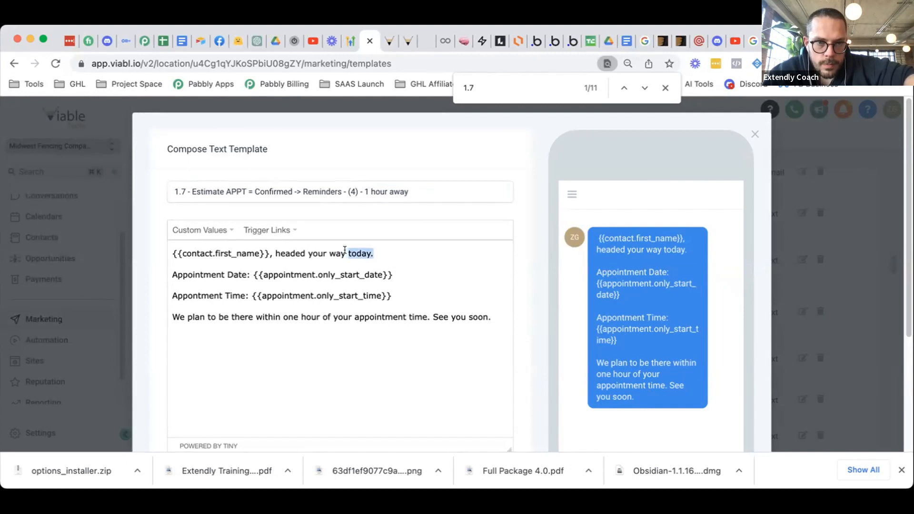
{"action": "type", "text": "within"}
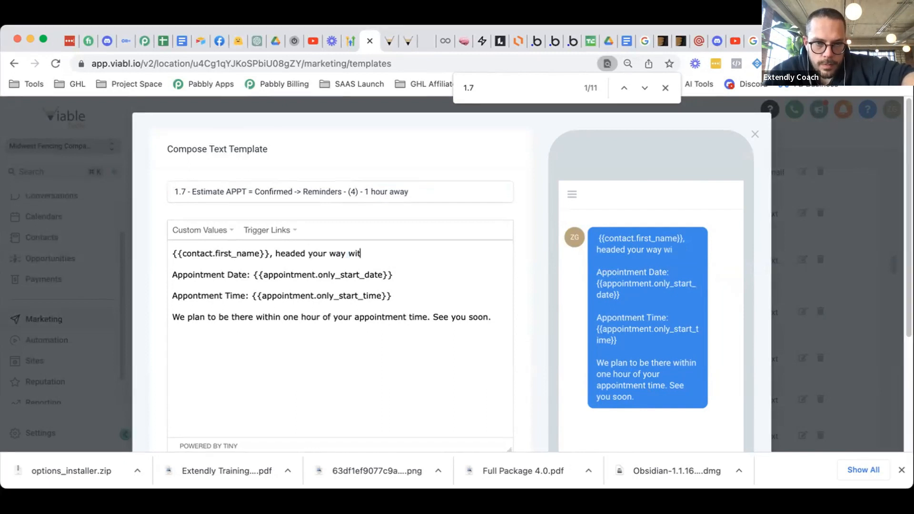
{"action": "key", "text": "BackSpace"}
{"action": "key", "text": "BackSpace"}
{"action": "key", "text": "BackSpace"}
{"action": "key", "text": "BackSpace"}
{"action": "key", "text": "BackSpace"}
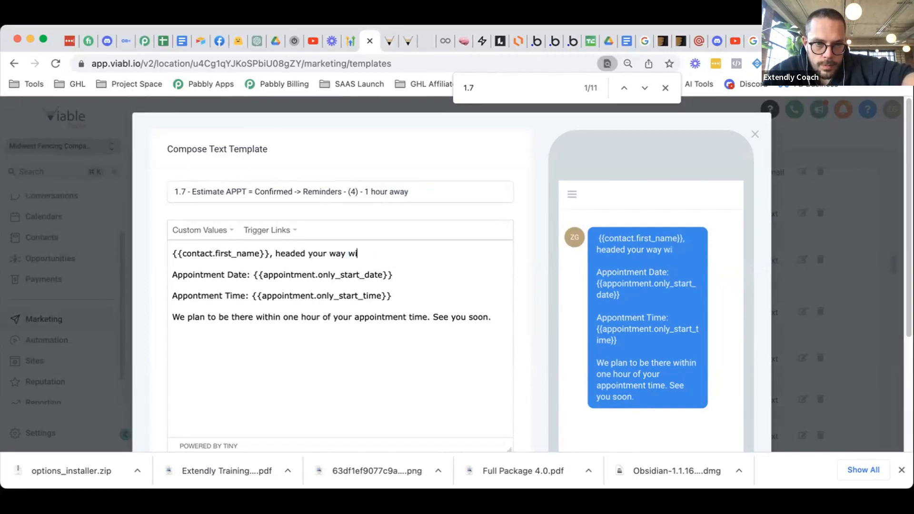
{"action": "type", "text": "in"}
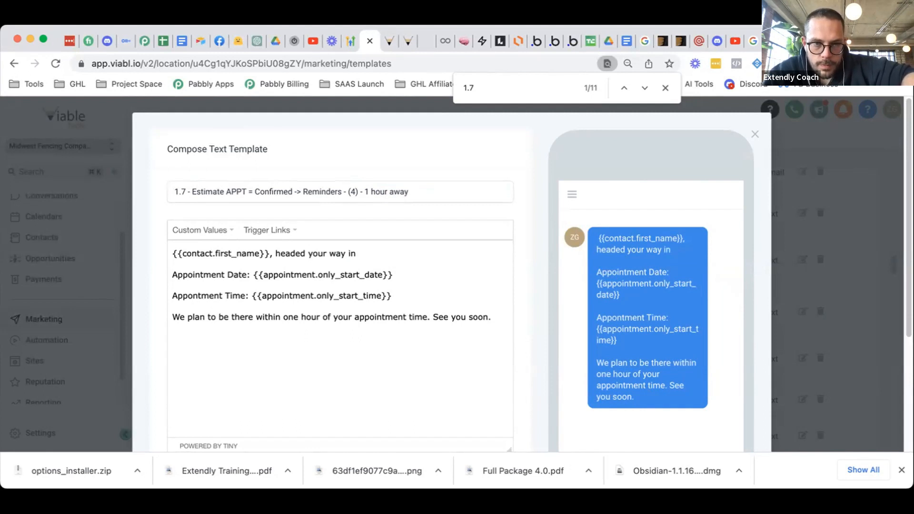
{"action": "key", "text": "BackSpace"}
{"action": "key", "text": "BackSpace"}
{"action": "key", "text": "BackSpace"}
{"action": "type", "text": "soon."}
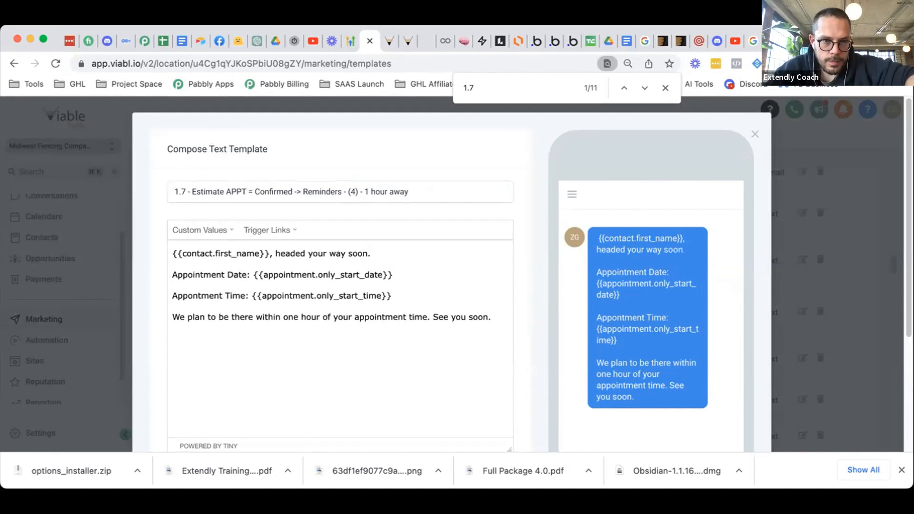
{"action": "left_click_drag", "start_coordinate": [492, 315], "coordinate": [171, 313]}
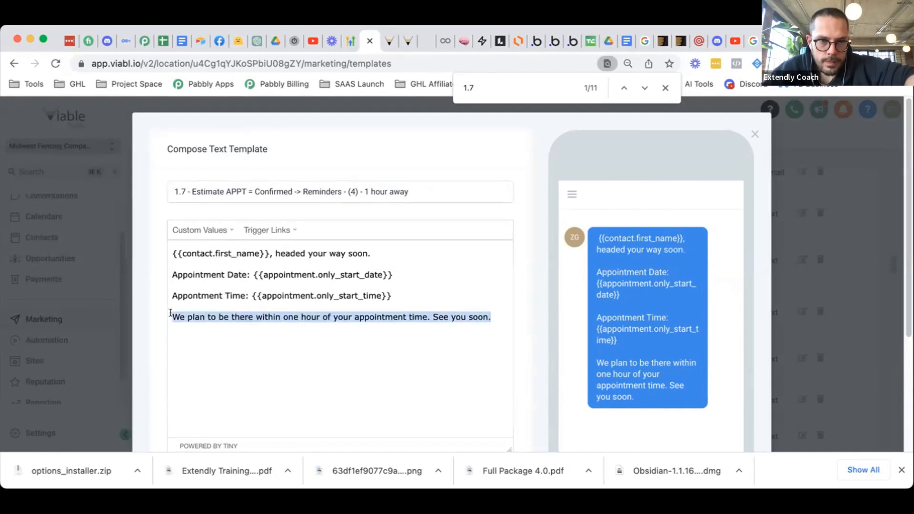
{"action": "key", "text": "BackSpace"}
{"action": "key", "text": "BackSpace"}
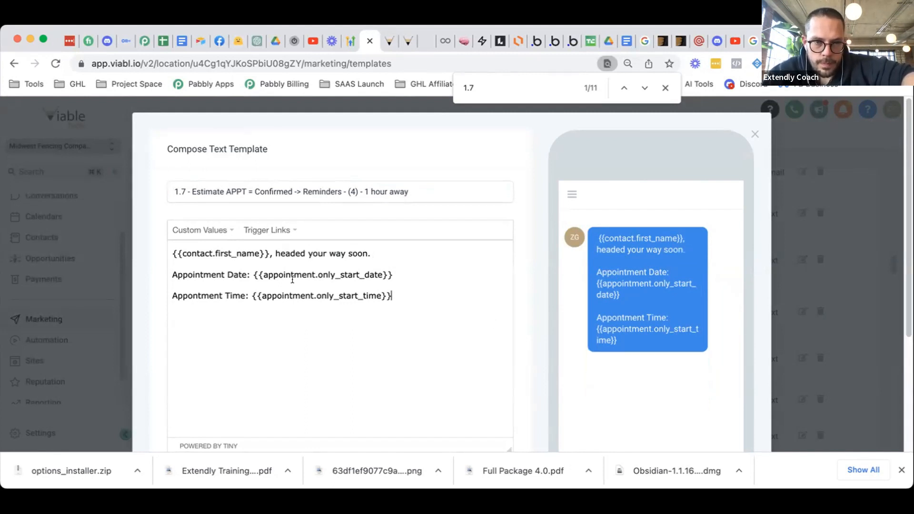
{"action": "key", "text": "Up"}
{"action": "key", "text": "Up"}
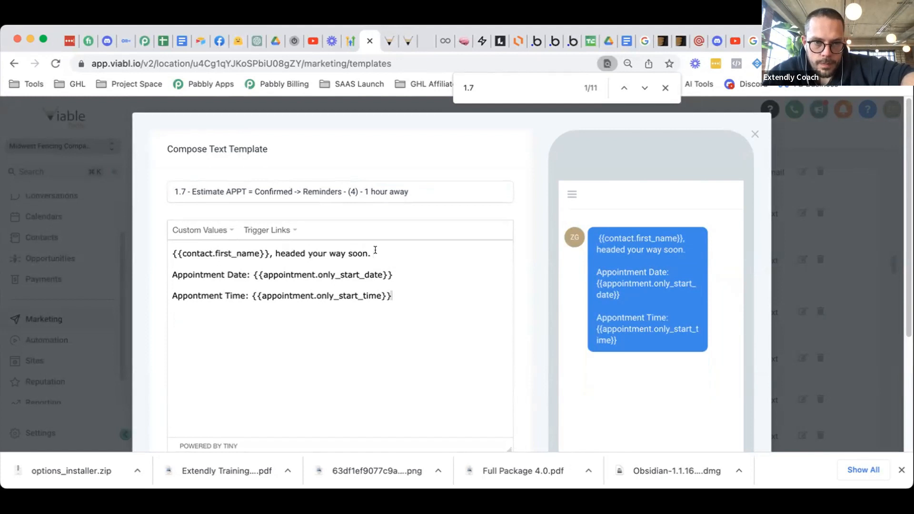
- Add 'we're' before 'headed' so line one reads 'we're headed your way soon'
{"action": "left_click", "coordinate": [275, 250]}
{"action": "type", "text": "w"}
{"action": "type", "text": "e're"}
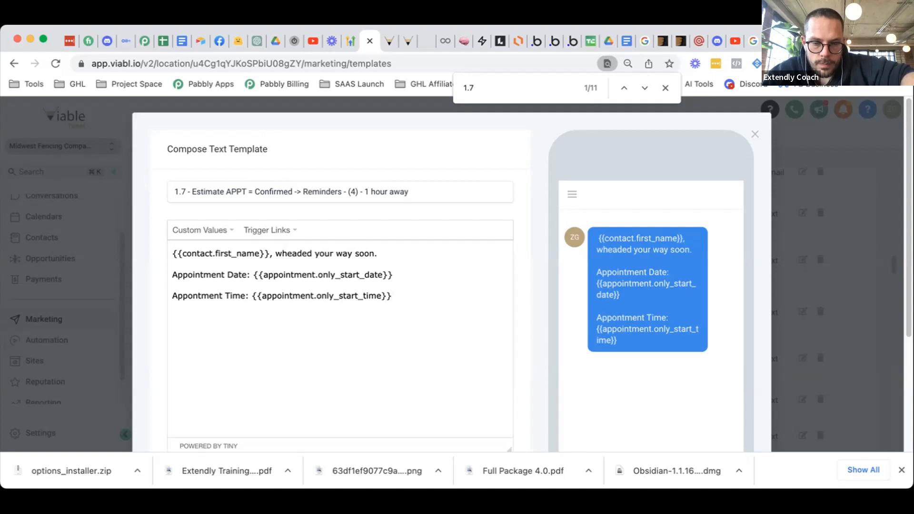
{"action": "left_click", "coordinate": [398, 253]}
{"action": "type", "text": "We have y"}
{"action": "type", "text": "o"}
{"action": "key", "text": "BackSpace"}
{"action": "key", "text": "BackSpace"}
{"action": "key", "text": "BackSpace"}
{"action": "key", "text": "BackSpace"}
{"action": "key", "text": "BackSpace"}
{"action": "key", "text": "BackSpace"}
{"action": "key", "text": "BackSpace"}
{"action": "key", "text": "BackSpace"}
{"action": "key", "text": "BackSpace"}
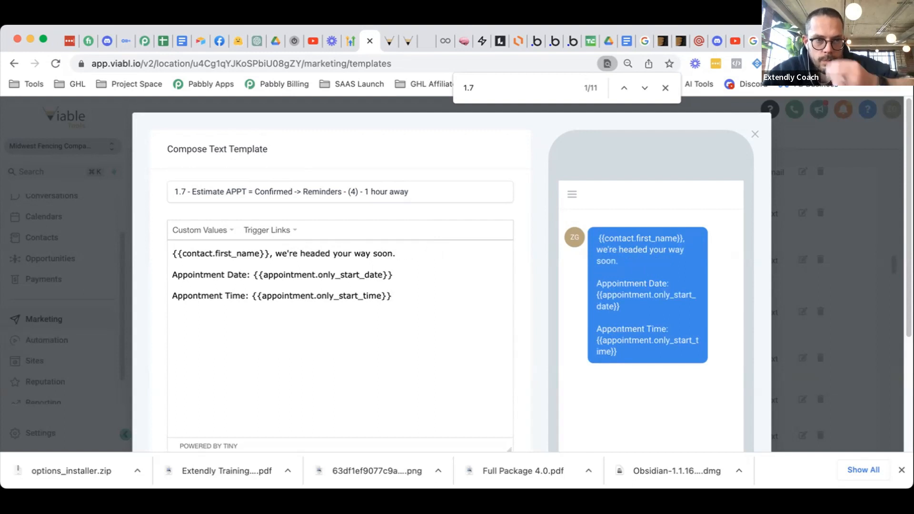
- Add the User > Full Name custom value as a signature line and save the template
{"action": "key", "text": "Return"}
{"action": "key", "text": "Return"}
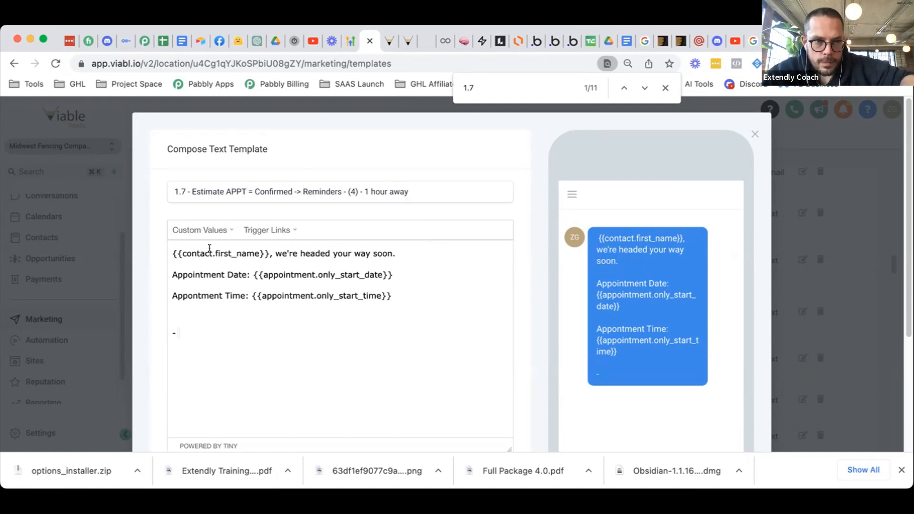
{"action": "left_click", "coordinate": [213, 229]}
{"action": "mouse_move", "coordinate": [204, 266]}
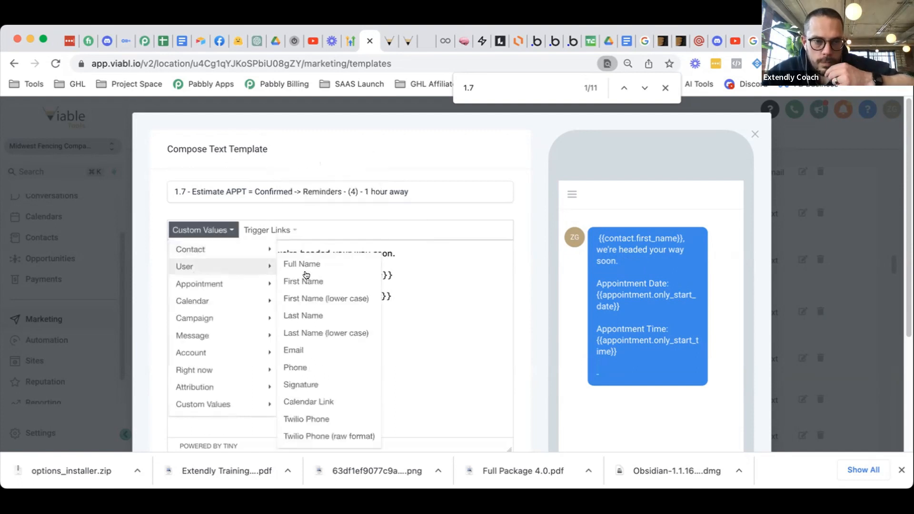
{"action": "left_click", "coordinate": [316, 264]}
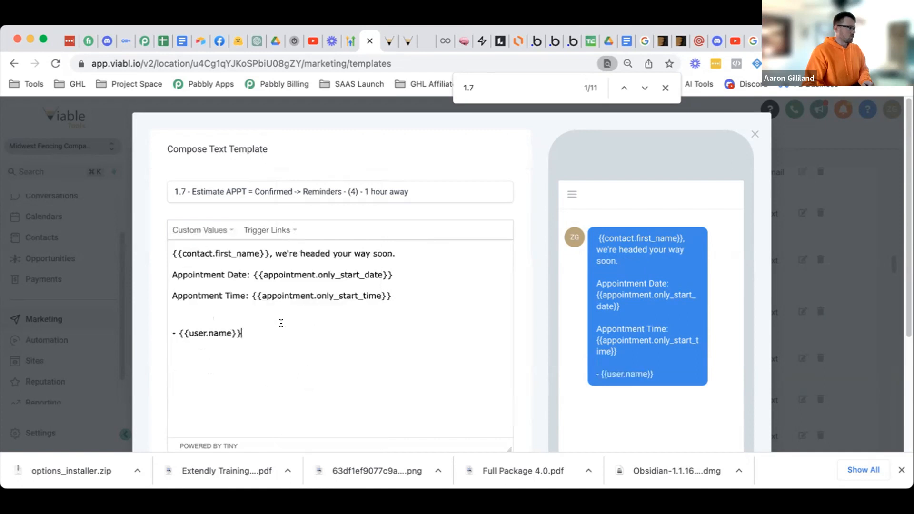
{"action": "scroll", "coordinate": [304, 302], "scroll_direction": "down", "scroll_amount": 5}
{"action": "left_click", "coordinate": [478, 359]}
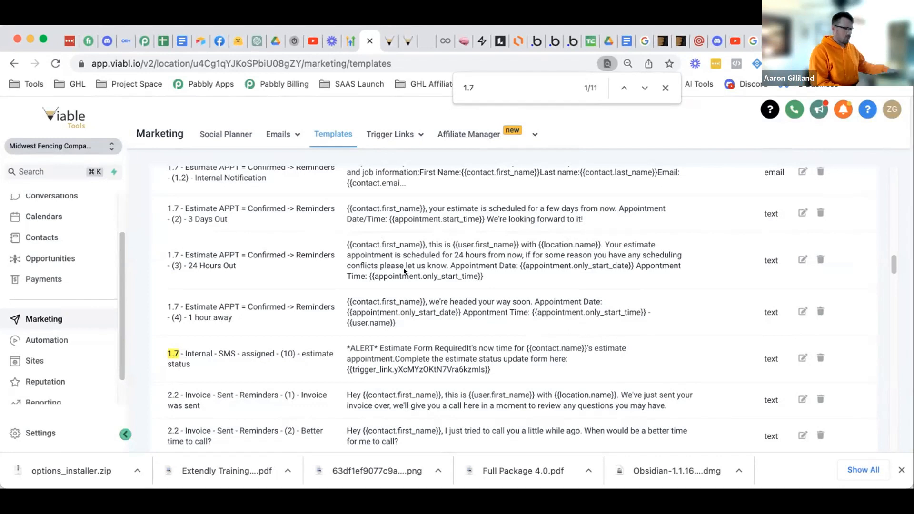
- Scroll the Templates list to the top and return to the draft reminders workflow tab
{"action": "scroll", "coordinate": [394, 272], "scroll_direction": "up", "scroll_amount": 1}
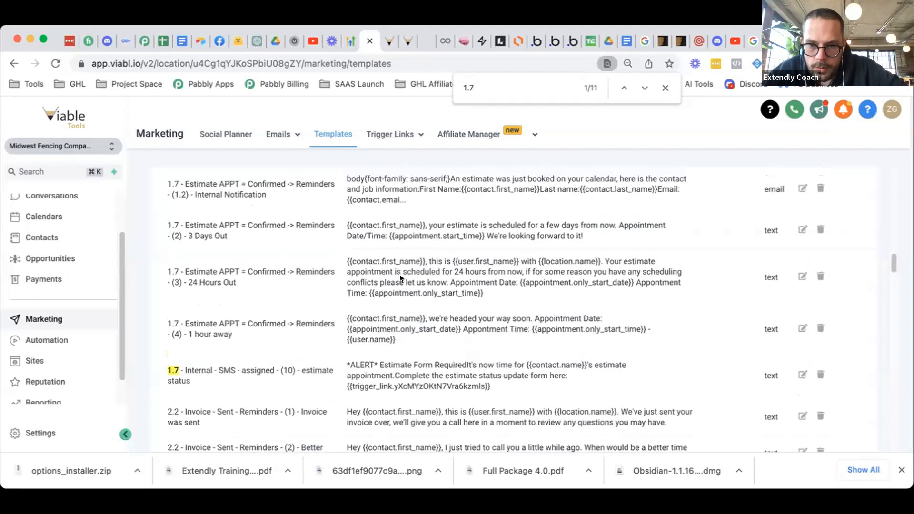
{"action": "scroll", "coordinate": [400, 270], "scroll_direction": "up", "scroll_amount": 1}
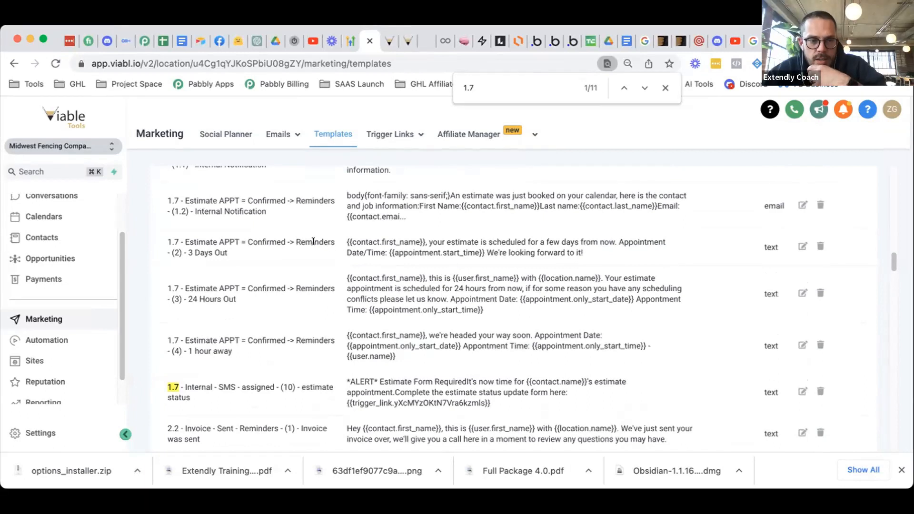
{"action": "scroll", "coordinate": [313, 244], "scroll_direction": "up", "scroll_amount": 1}
{"action": "scroll", "coordinate": [315, 245], "scroll_direction": "down", "scroll_amount": 1}
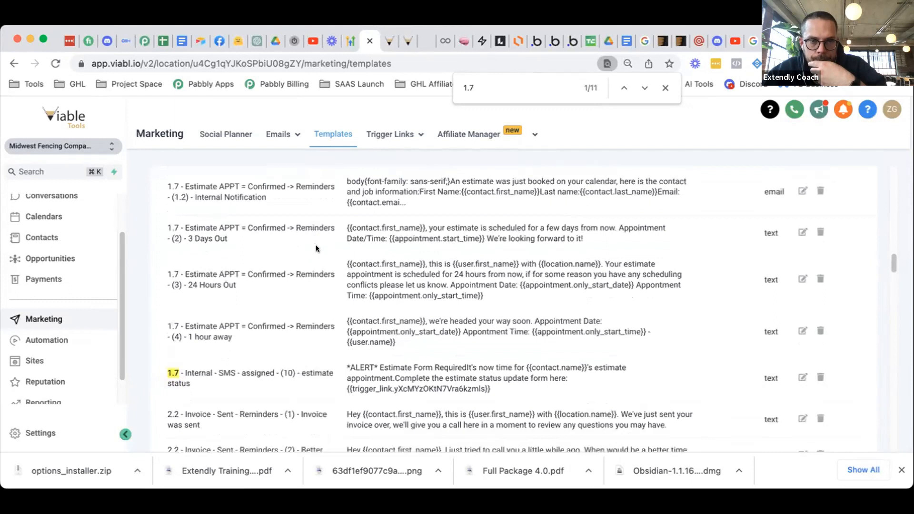
{"action": "scroll", "coordinate": [316, 245], "scroll_direction": "up", "scroll_amount": 10}
{"action": "scroll", "coordinate": [315, 246], "scroll_direction": "up", "scroll_amount": 10}
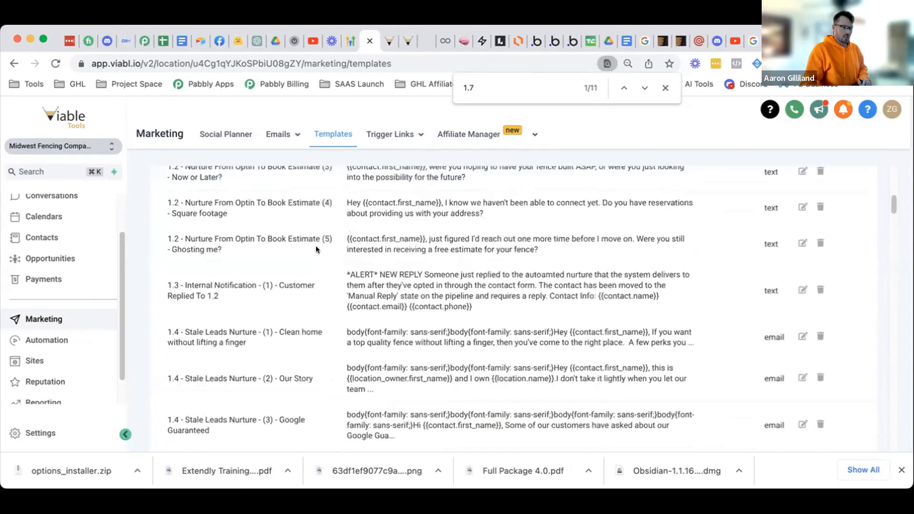
{"action": "scroll", "coordinate": [316, 246], "scroll_direction": "up", "scroll_amount": 3}
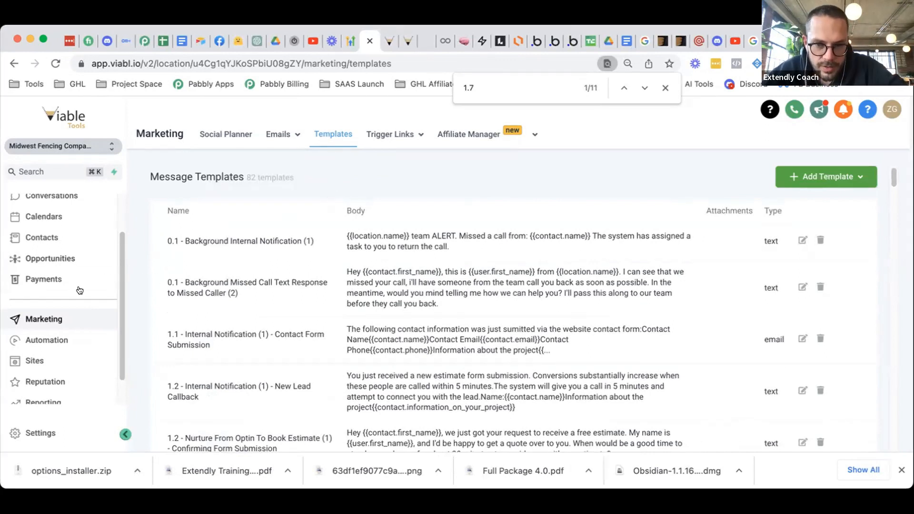
{"action": "scroll", "coordinate": [70, 314], "scroll_direction": "down", "scroll_amount": 2}
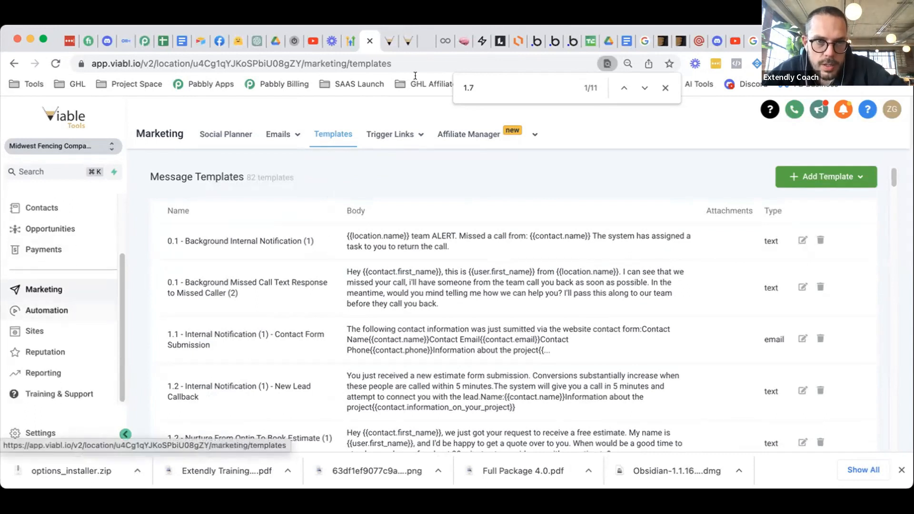
{"action": "left_click", "coordinate": [388, 42]}
- Inspect the Appointment Status trigger settings and cancel without changes
{"action": "scroll", "coordinate": [538, 298], "scroll_direction": "up", "scroll_amount": 5}
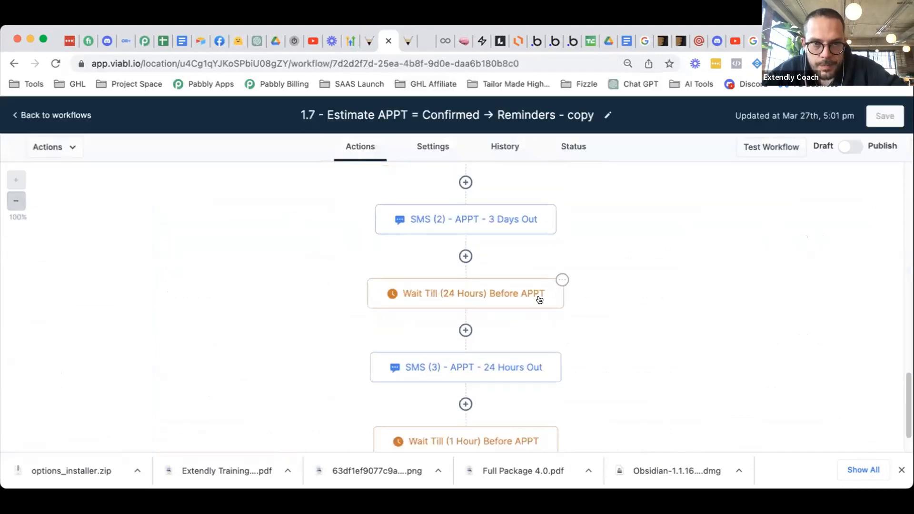
{"action": "scroll", "coordinate": [539, 296], "scroll_direction": "up", "scroll_amount": 15}
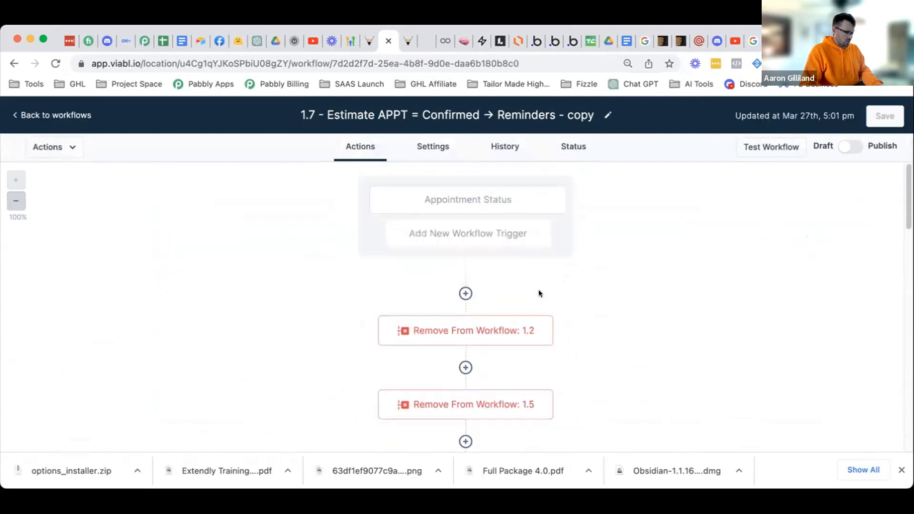
{"action": "left_click", "coordinate": [496, 209]}
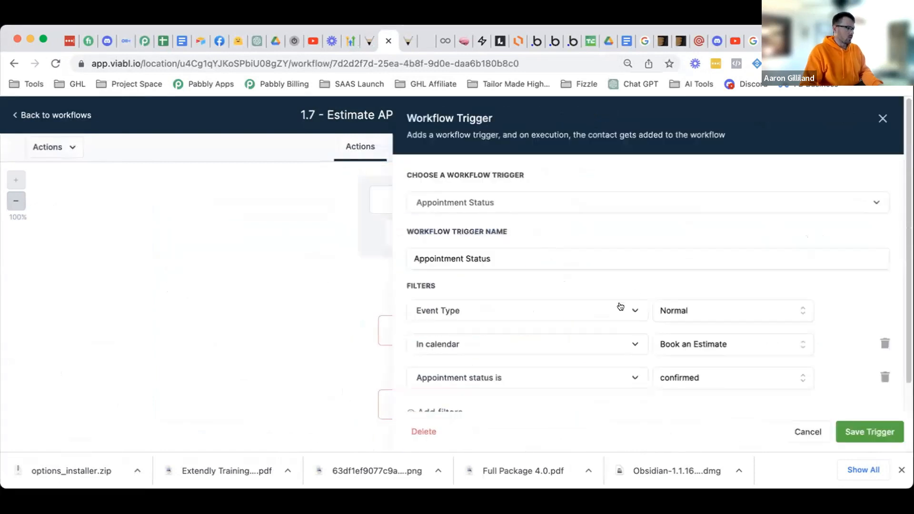
{"action": "scroll", "coordinate": [621, 306], "scroll_direction": "down", "scroll_amount": 1}
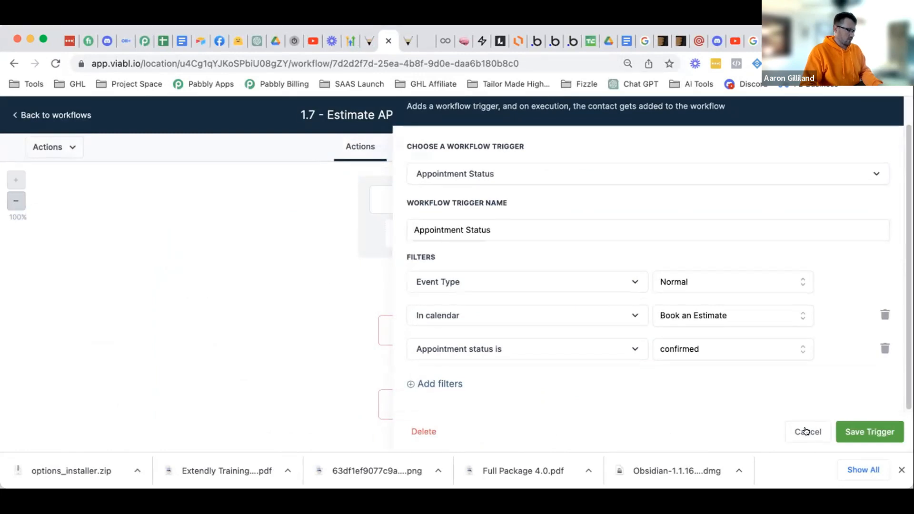
{"action": "scroll", "coordinate": [513, 205], "scroll_direction": "up", "scroll_amount": 1}
{"action": "scroll", "coordinate": [730, 300], "scroll_direction": "down", "scroll_amount": 1}
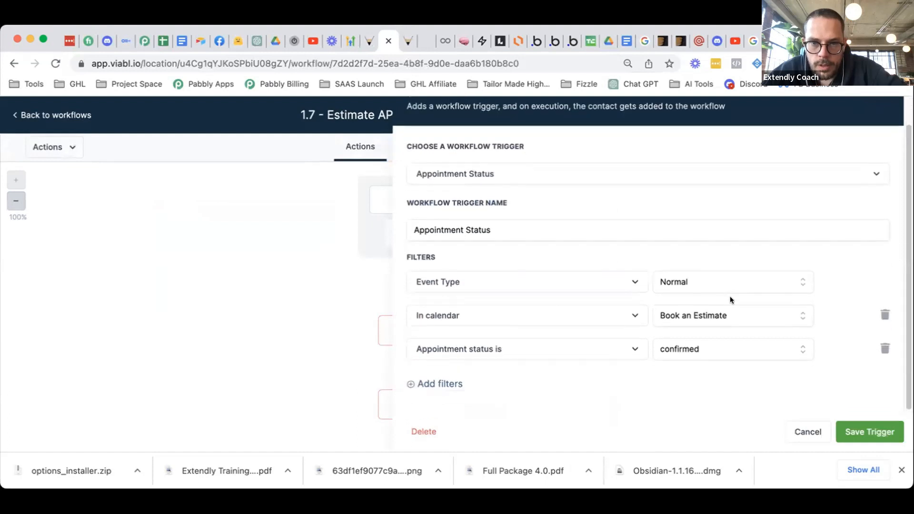
{"action": "left_click", "coordinate": [805, 431]}
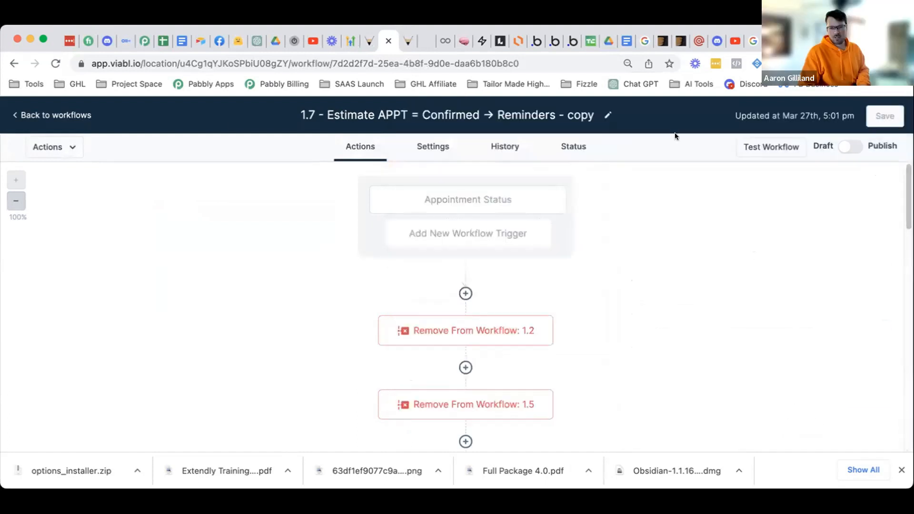
- Change 'copy' to 'NEW' in the workflow title, save, publish, and return to the workflows list
{"action": "double_click", "coordinate": [580, 113]}
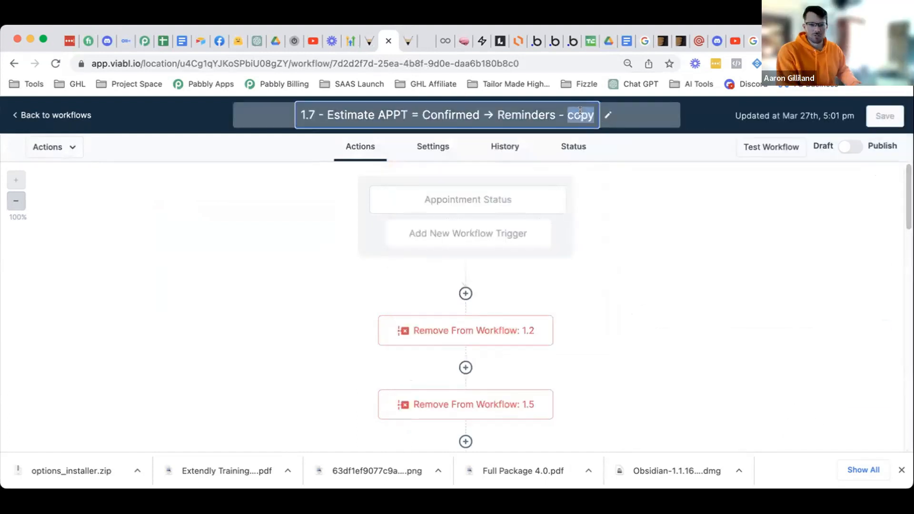
{"action": "type", "text": "N"}
{"action": "type", "text": "NEW"}
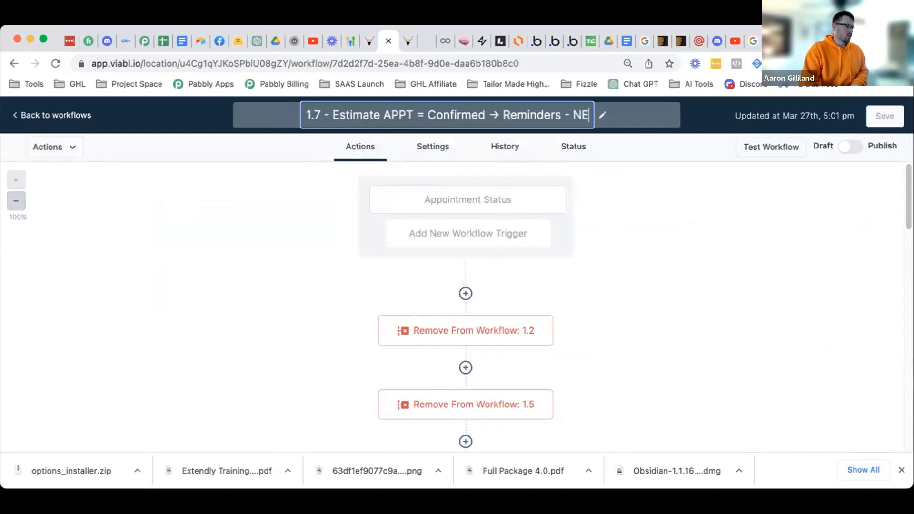
{"action": "left_click", "coordinate": [622, 132]}
{"action": "left_click", "coordinate": [877, 116]}
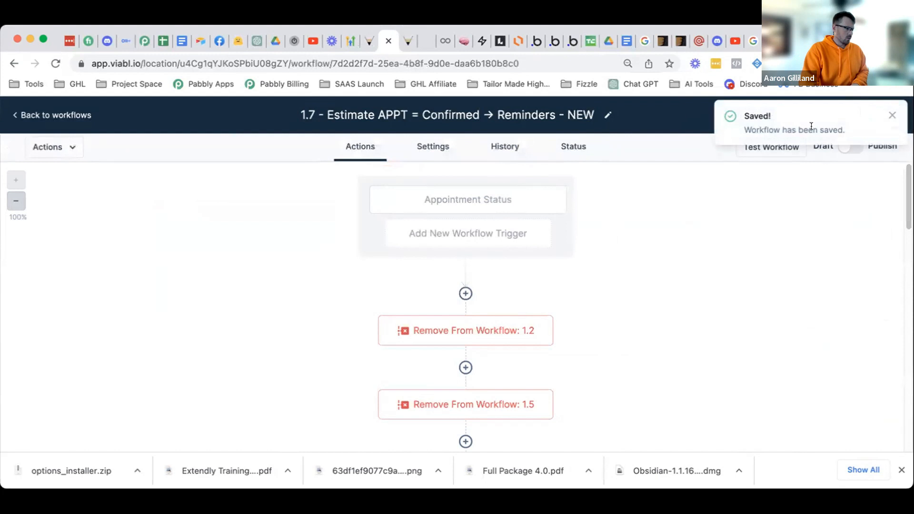
{"action": "left_click", "coordinate": [855, 147]}
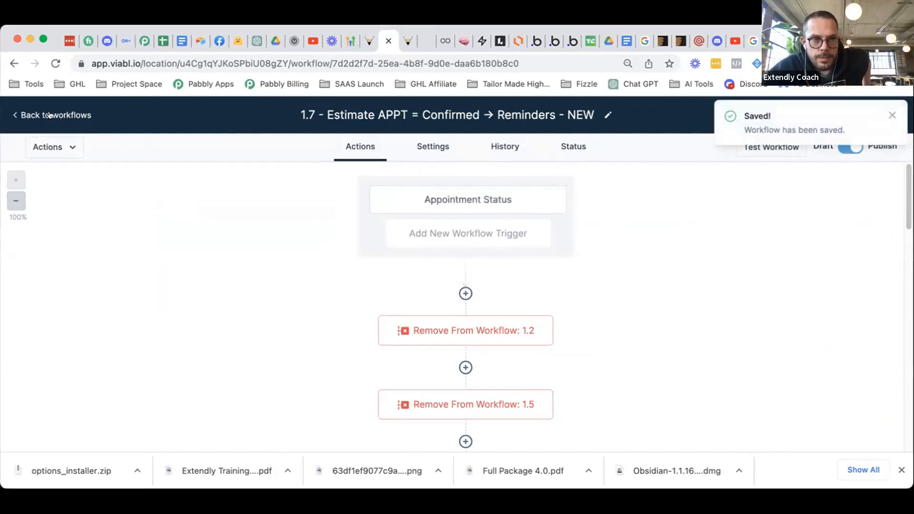
{"action": "key", "text": "super+bracketleft"}
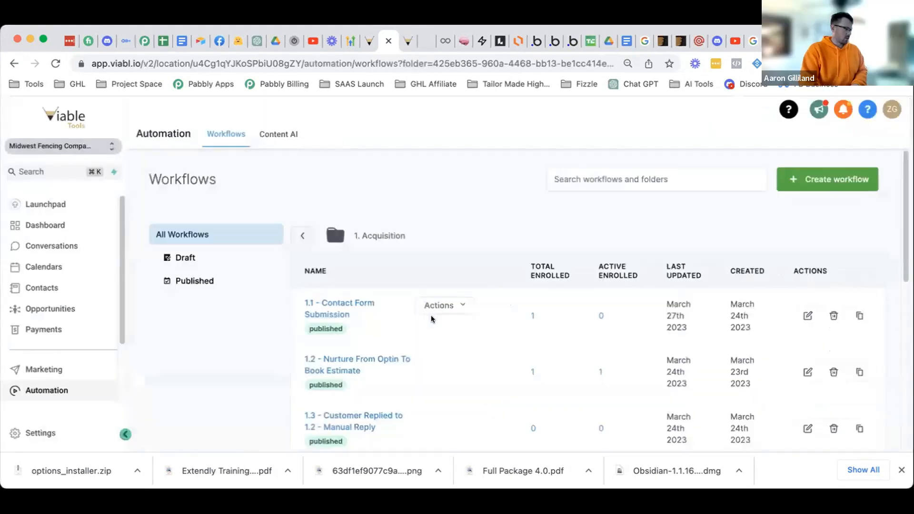
- Append '(OLD)' to the original 1.7 Confirmed → Reminders workflow title and save it
{"action": "scroll", "coordinate": [433, 316], "scroll_direction": "down", "scroll_amount": 6}
{"action": "scroll", "coordinate": [435, 314], "scroll_direction": "down", "scroll_amount": 2}
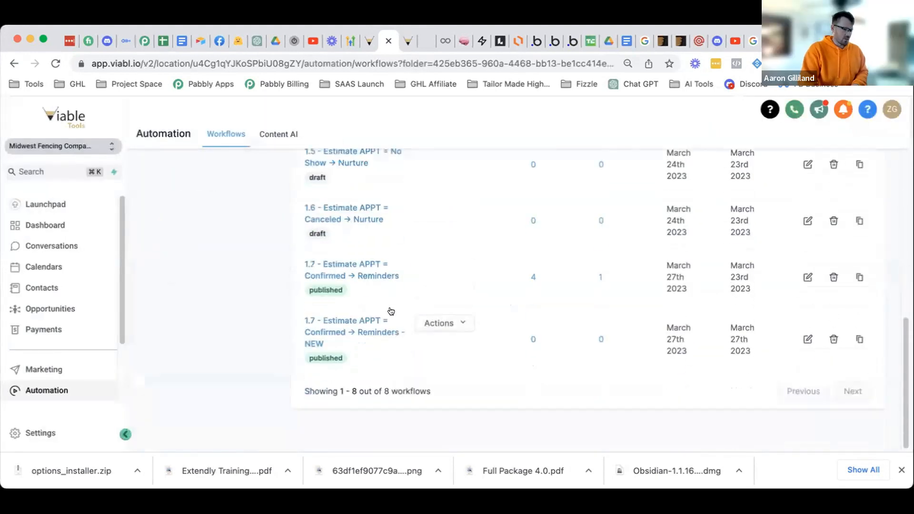
{"action": "left_click", "coordinate": [348, 269]}
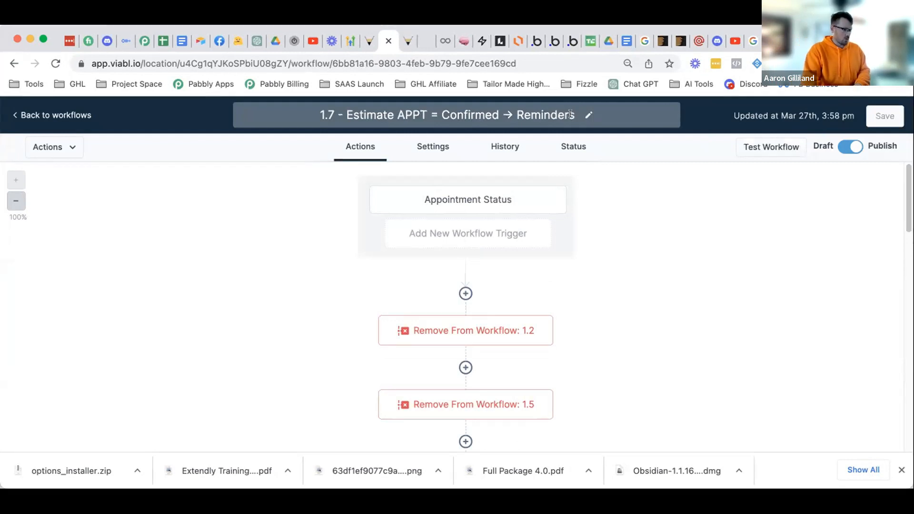
{"action": "left_click", "coordinate": [571, 114]}
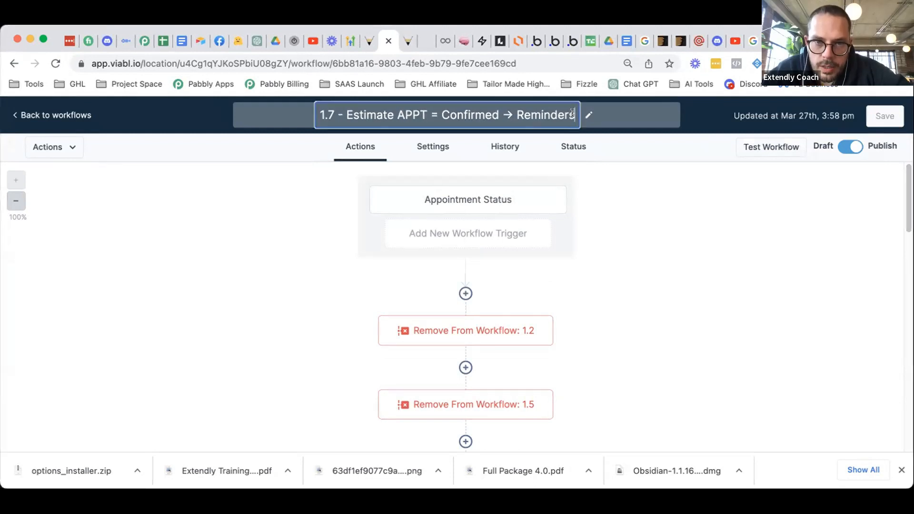
{"action": "type", "text": "(OLD)"}
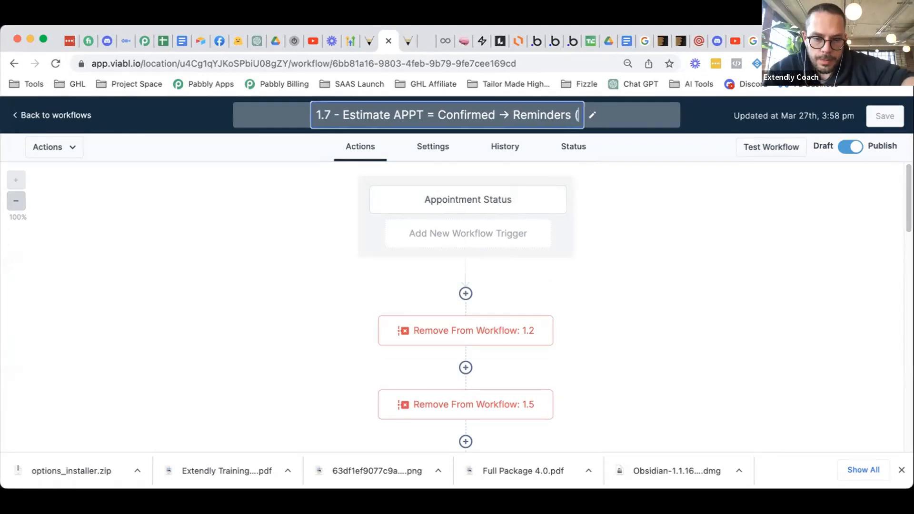
{"action": "left_click", "coordinate": [665, 259]}
{"action": "left_click", "coordinate": [882, 116]}
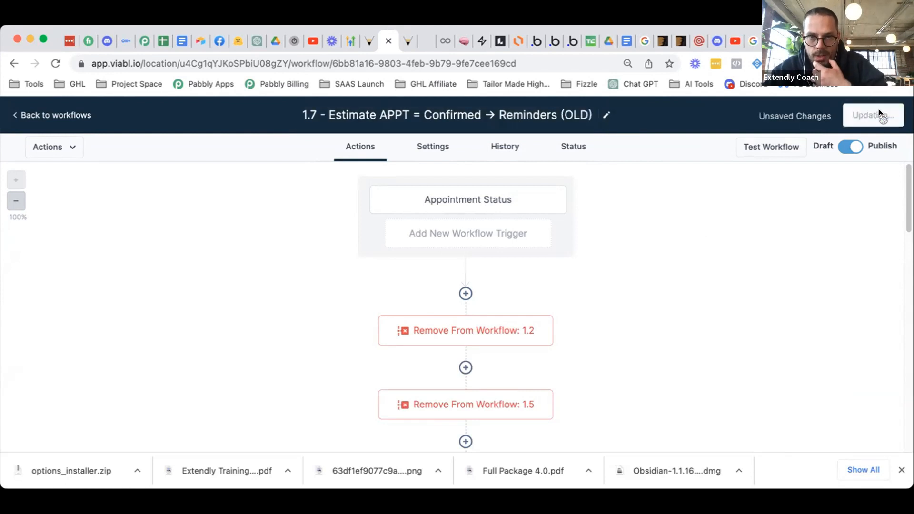
- Delete the workflow's Appointment Status trigger and save the workflow
{"action": "left_click", "coordinate": [531, 207]}
{"action": "left_click", "coordinate": [426, 431]}
{"action": "left_click", "coordinate": [555, 320]}
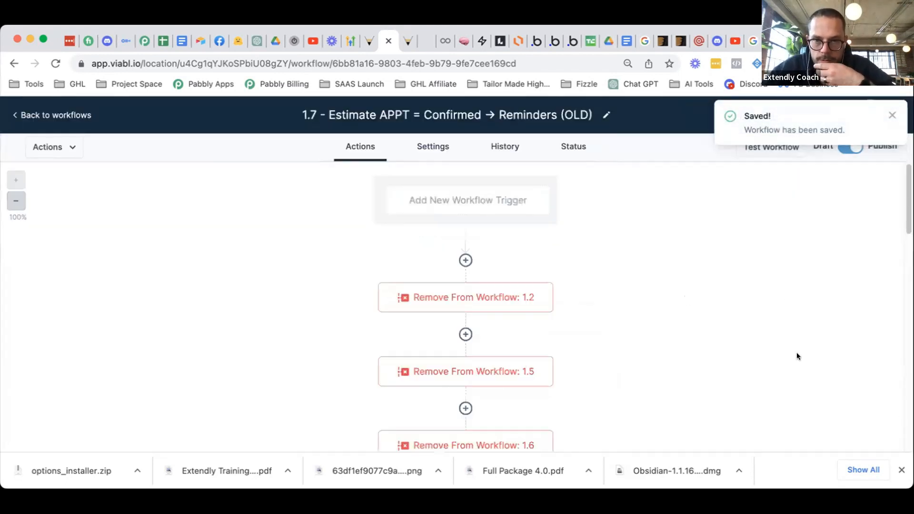
{"action": "left_click", "coordinate": [891, 116]}
{"action": "left_click", "coordinate": [884, 118]}
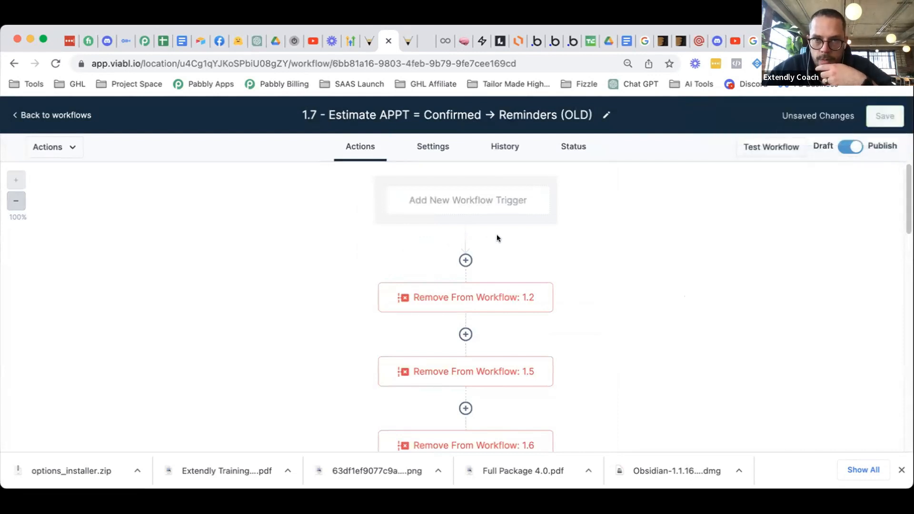
{"action": "scroll", "coordinate": [636, 304], "scroll_direction": "down", "scroll_amount": 15}
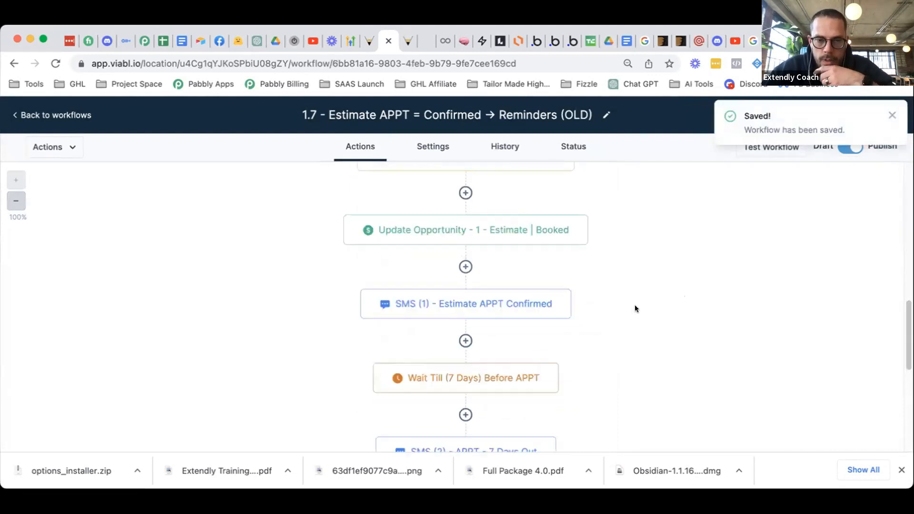
- Leave the workflow, open Settings > Calendars, and open the Book an Estimate row's action dropdown
{"action": "scroll", "coordinate": [636, 304], "scroll_direction": "down", "scroll_amount": 5}
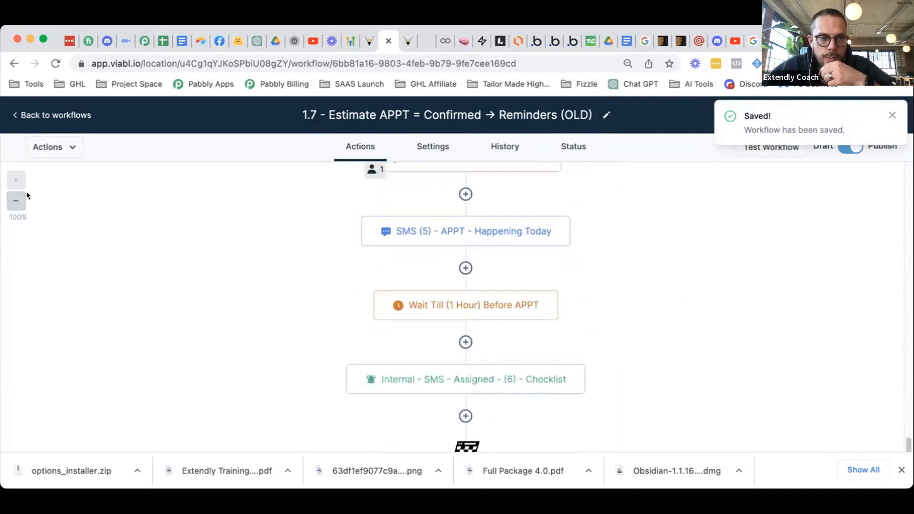
{"action": "left_click", "coordinate": [50, 116]}
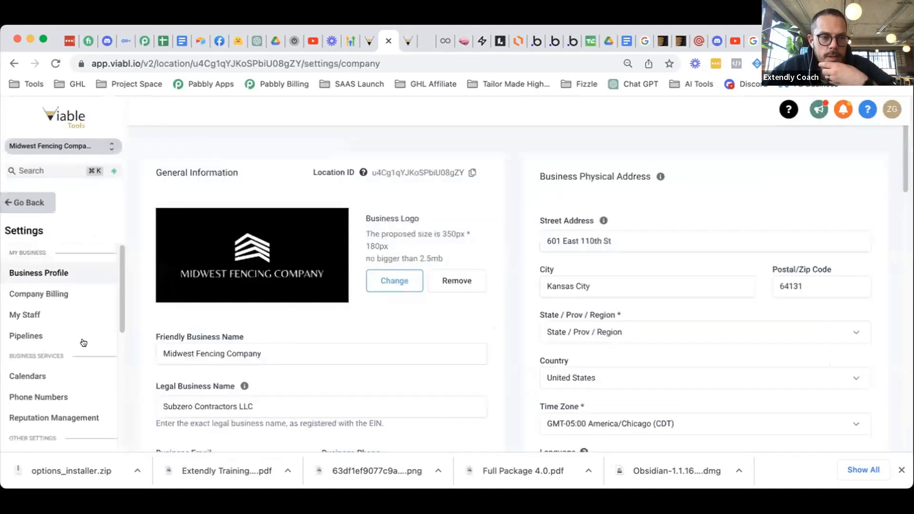
{"action": "left_click", "coordinate": [44, 352]}
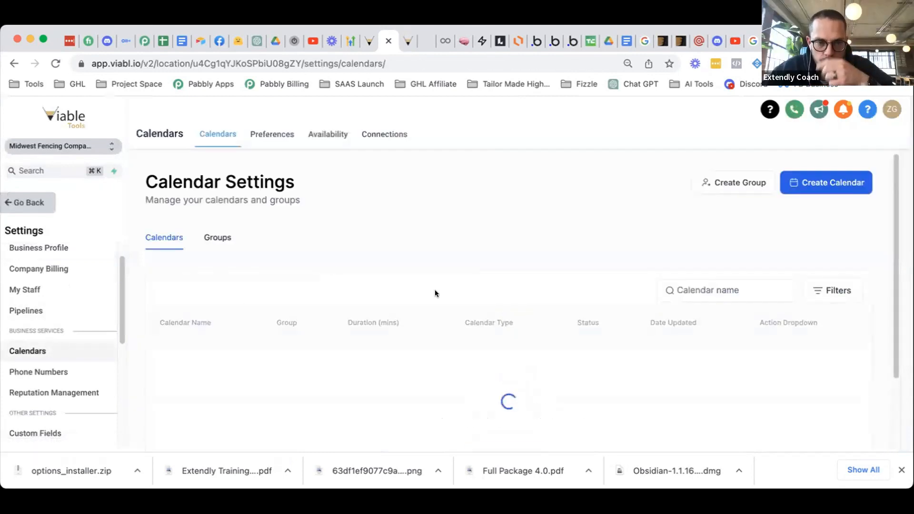
{"action": "left_click", "coordinate": [785, 355]}
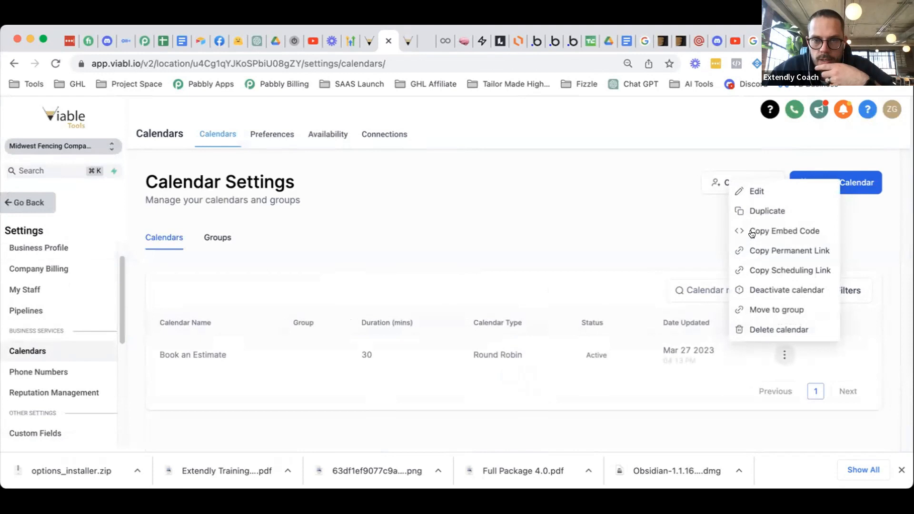
- Edit Book an Estimate's availability: Minimum Scheduling Notice from 1 to 0 Days, then save
{"action": "left_click", "coordinate": [756, 191]}
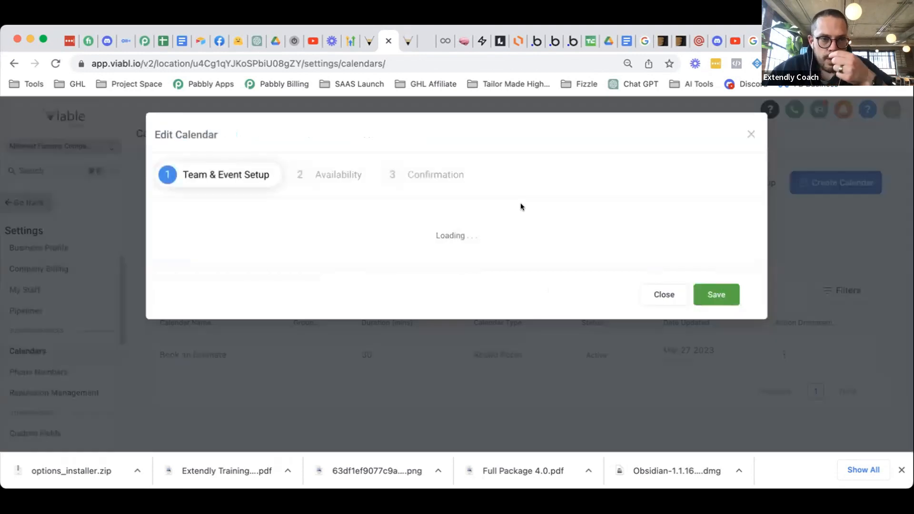
{"action": "left_click", "coordinate": [300, 176]}
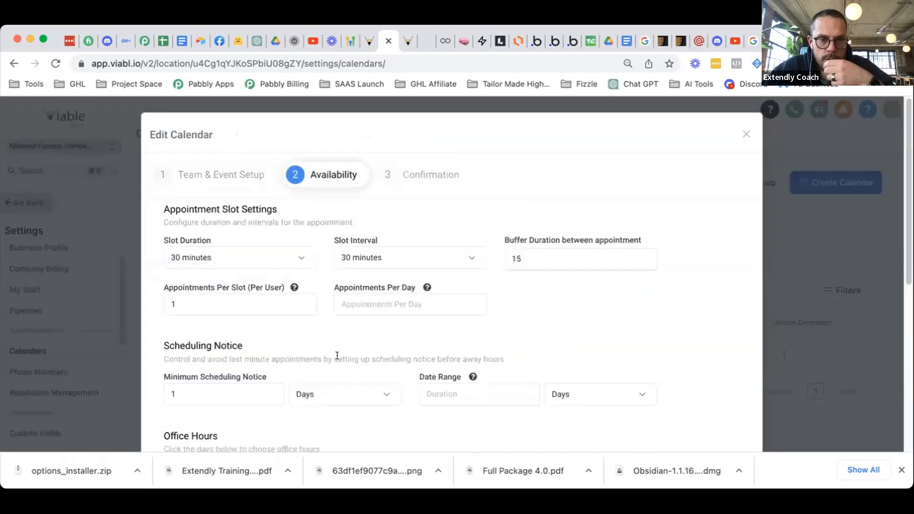
{"action": "scroll", "coordinate": [337, 356], "scroll_direction": "down", "scroll_amount": 3}
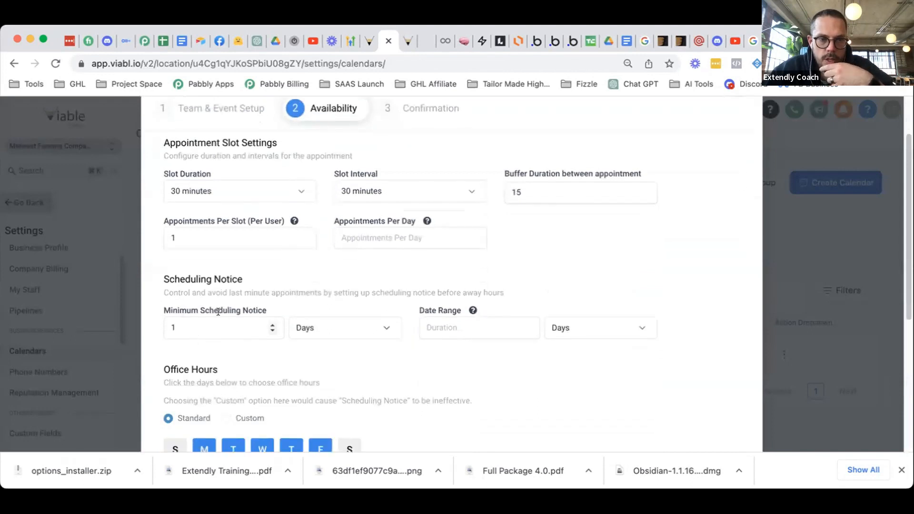
{"action": "left_click", "coordinate": [199, 329]}
{"action": "key", "text": "BackSpace"}
{"action": "type", "text": "0"}
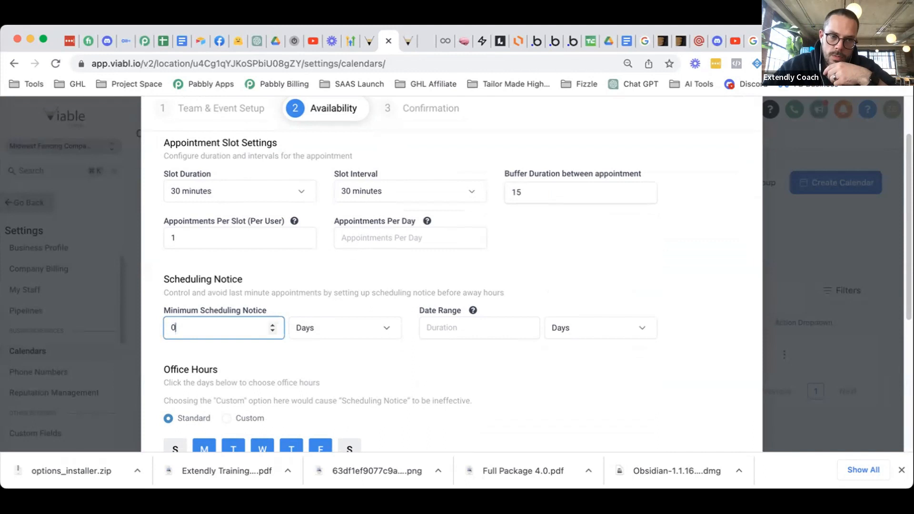
{"action": "scroll", "coordinate": [530, 378], "scroll_direction": "down", "scroll_amount": 5}
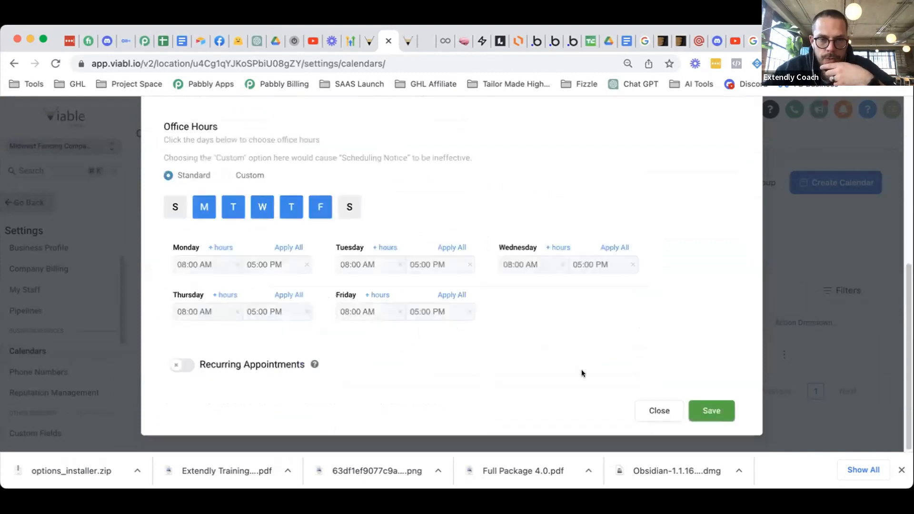
{"action": "left_click", "coordinate": [710, 410]}
{"action": "scroll", "coordinate": [727, 375], "scroll_direction": "down", "scroll_amount": 7}
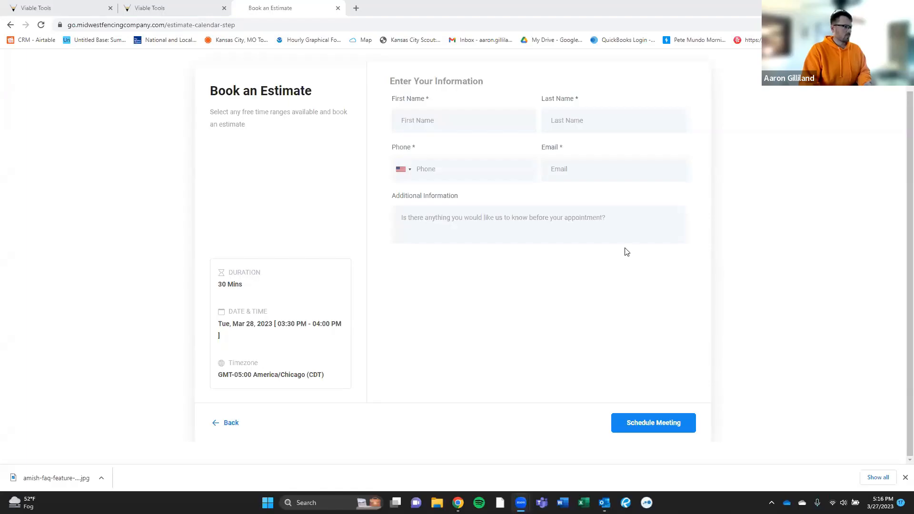
- Fill in the test contact's first and last name, phone number and e-mail, then schedule the Tue, Mar 28, 3:30 PM estimate
{"action": "left_click", "coordinate": [748, 251]}
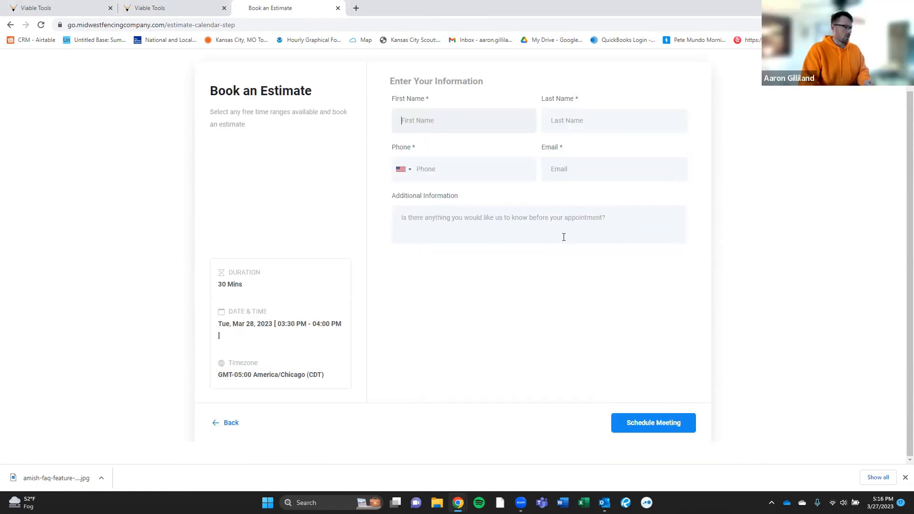
{"action": "type", "text": "Wi"}
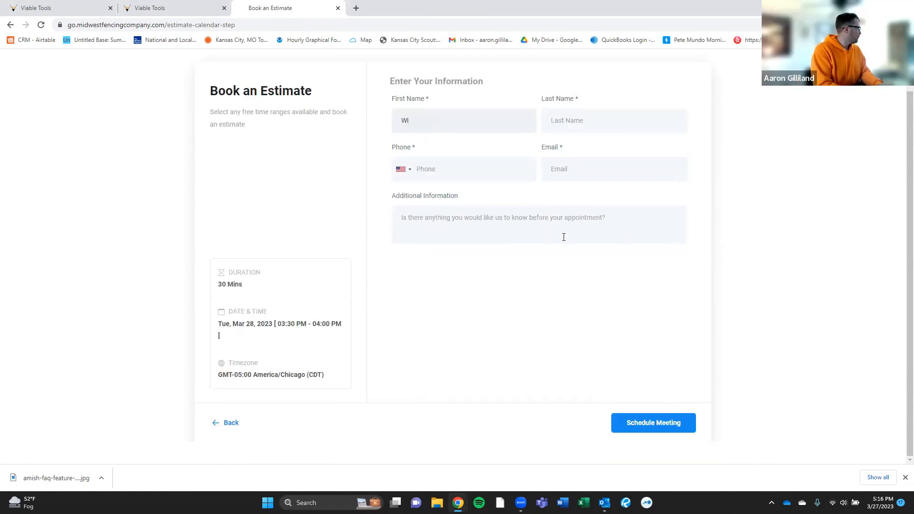
{"action": "type", "text": "lliam"}
{"action": "key", "text": "Tab"}
{"action": "type", "text": "P"}
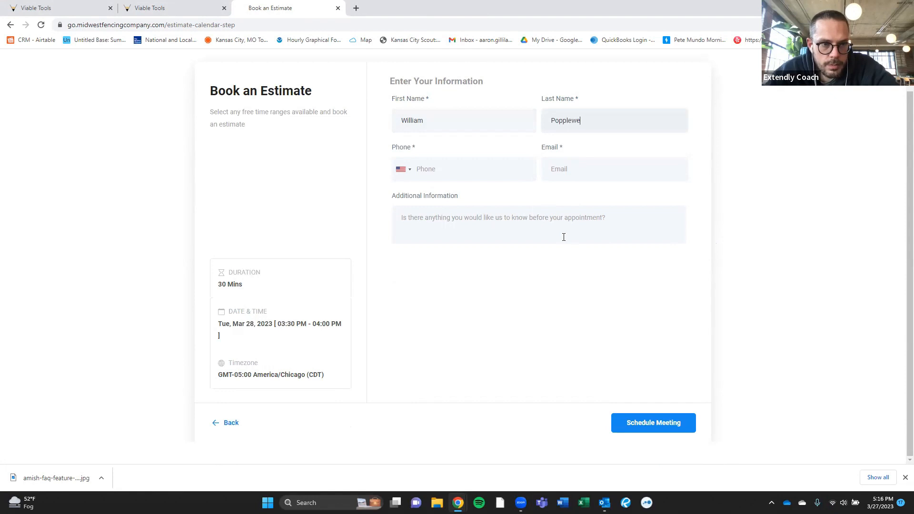
{"action": "key", "text": "Tab"}
{"action": "key", "text": "Tab"}
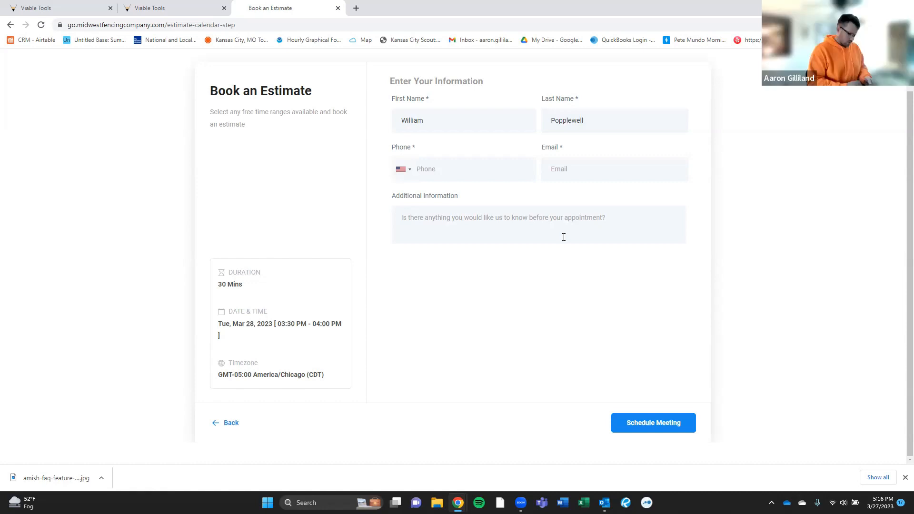
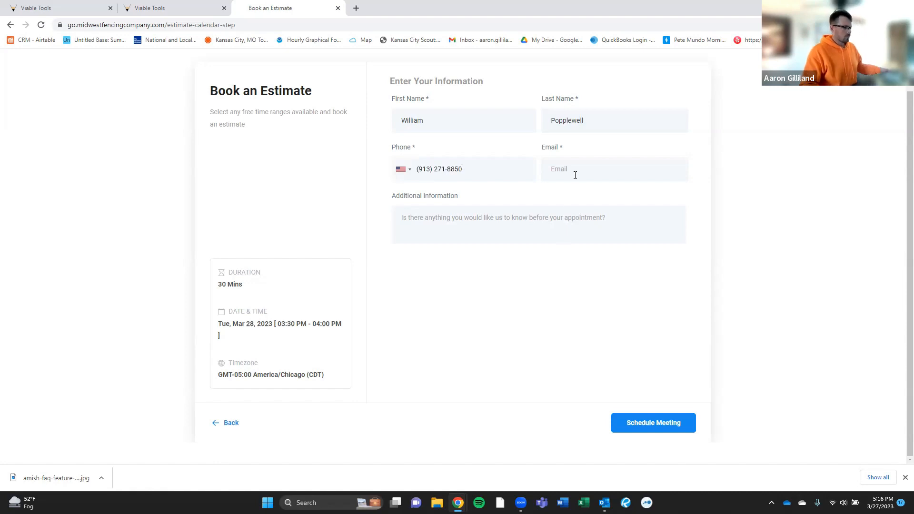
{"action": "left_click", "coordinate": [581, 169]}
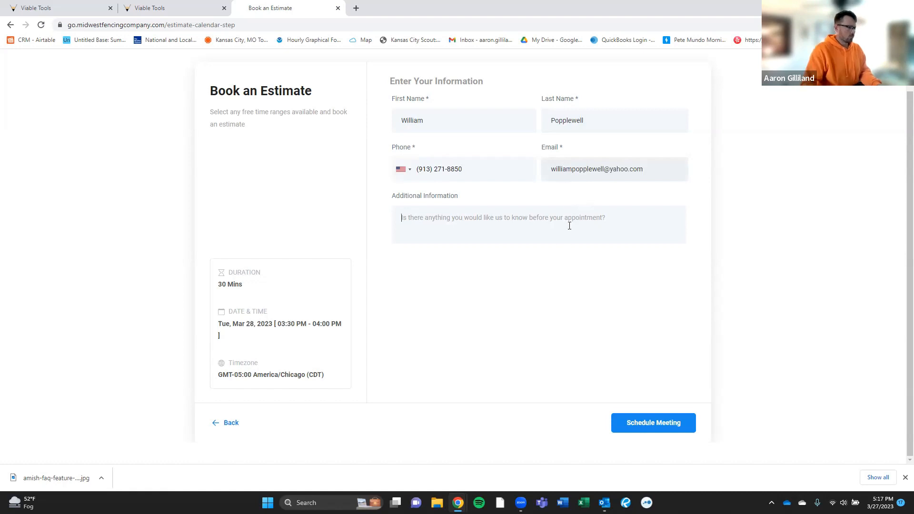
{"action": "left_click", "coordinate": [635, 433]}
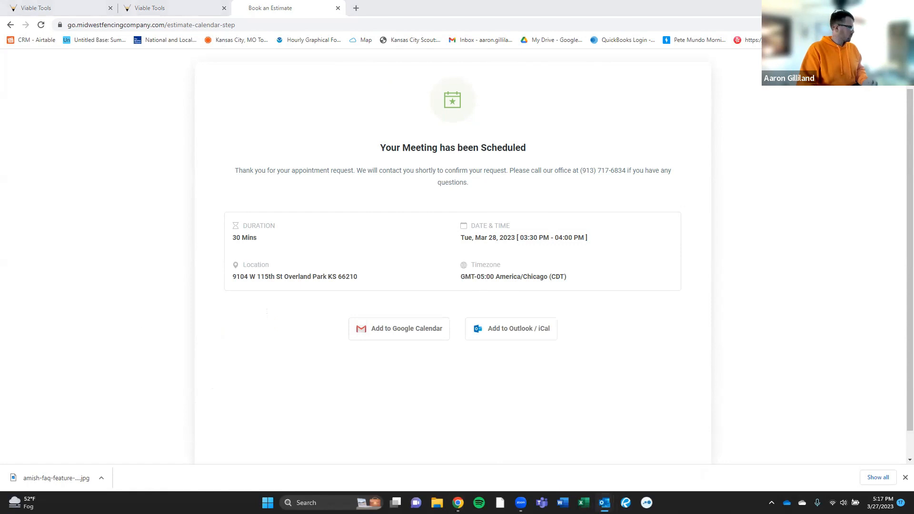
- Bring up the new Midwest Fencing Company estimate meeting in Outlook from the taskbar preview
{"action": "mouse_move", "coordinate": [605, 503]}
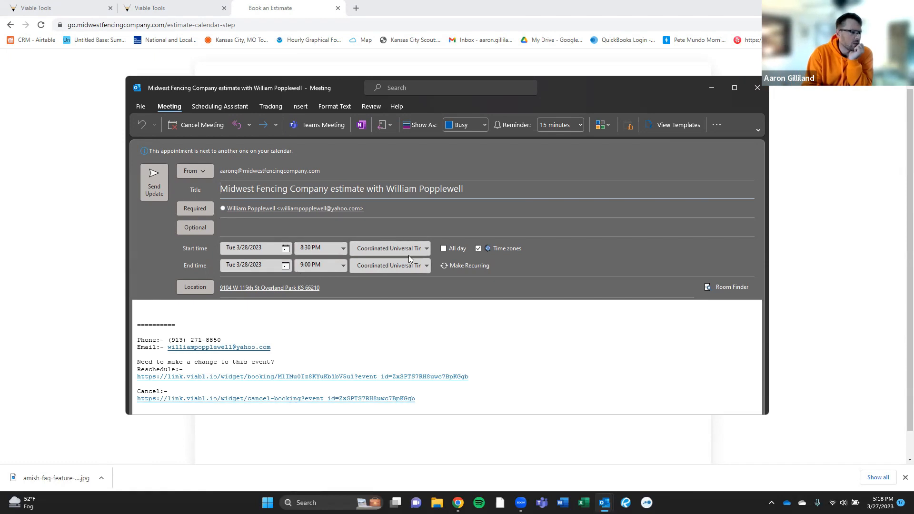
- Switch the meeting's start time zone from UTC to (UTC-06:00) Central Time (US & Canada)
{"action": "left_click", "coordinate": [425, 249]}
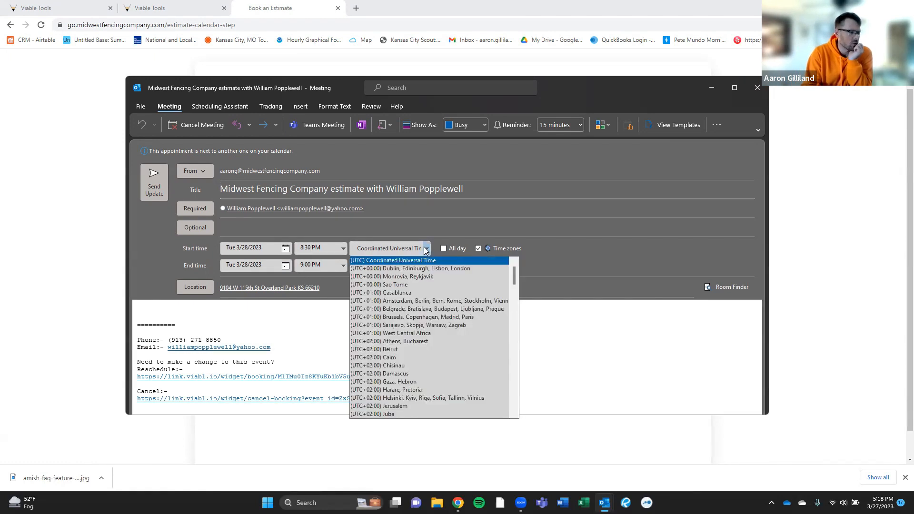
{"action": "left_click", "coordinate": [633, 251]}
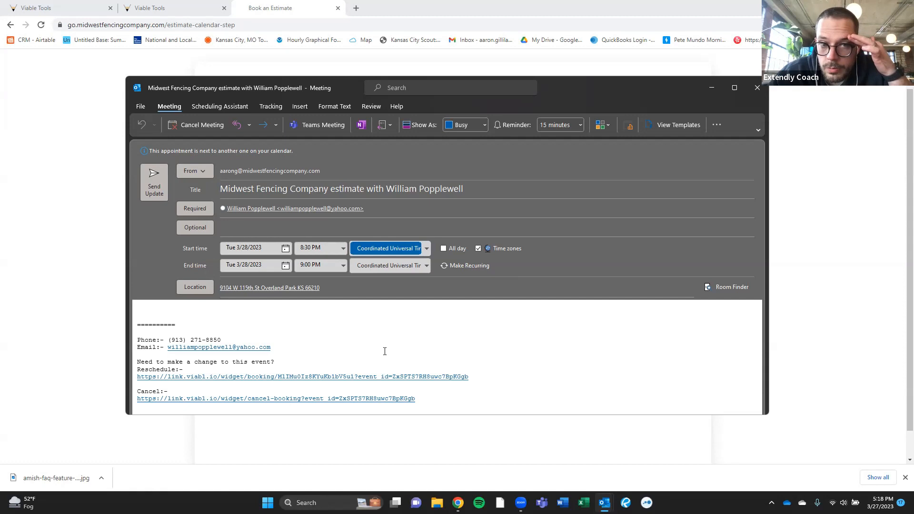
{"action": "left_click", "coordinate": [427, 248]}
{"action": "scroll", "coordinate": [419, 309], "scroll_direction": "down", "scroll_amount": 10}
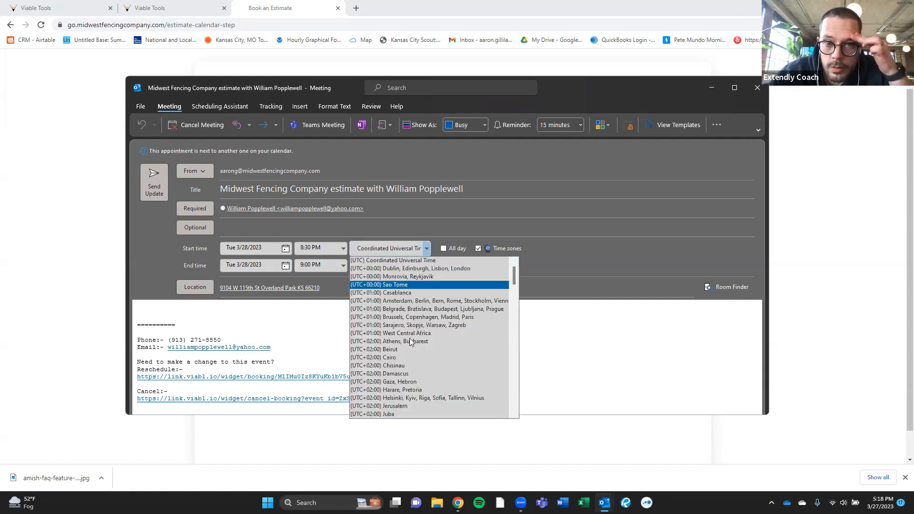
{"action": "scroll", "coordinate": [409, 341], "scroll_direction": "down", "scroll_amount": 7}
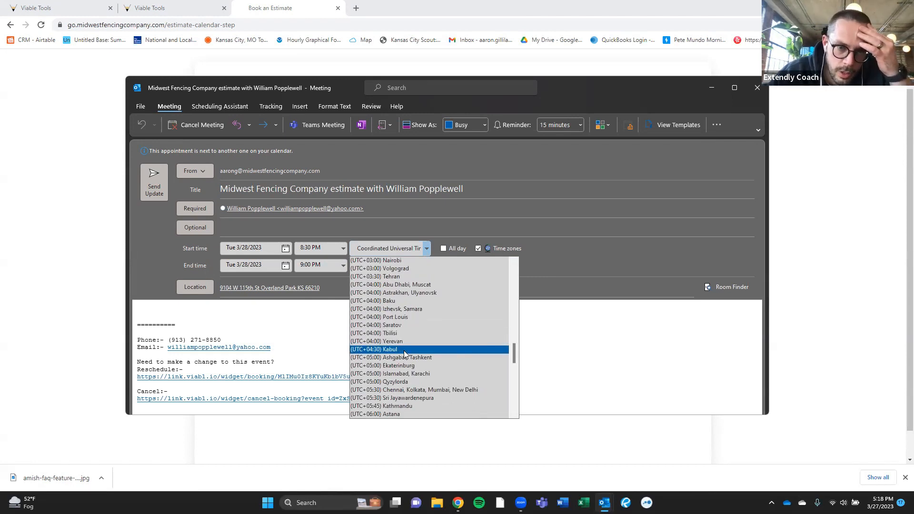
{"action": "scroll", "coordinate": [405, 352], "scroll_direction": "up", "scroll_amount": 13}
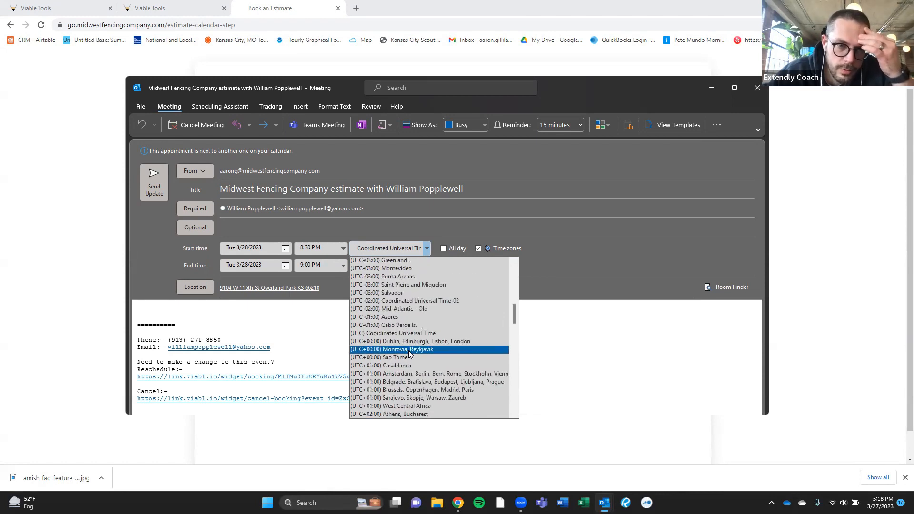
{"action": "scroll", "coordinate": [409, 352], "scroll_direction": "up", "scroll_amount": 10}
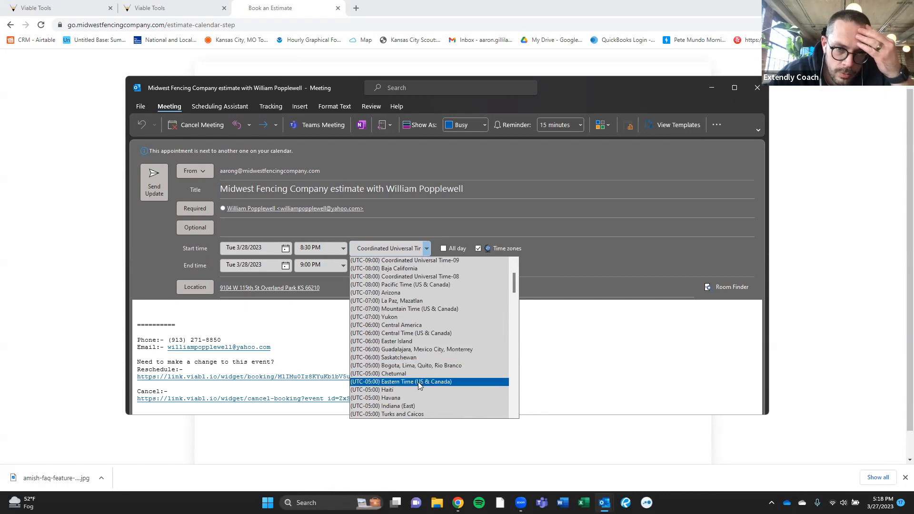
{"action": "left_click", "coordinate": [419, 333]}
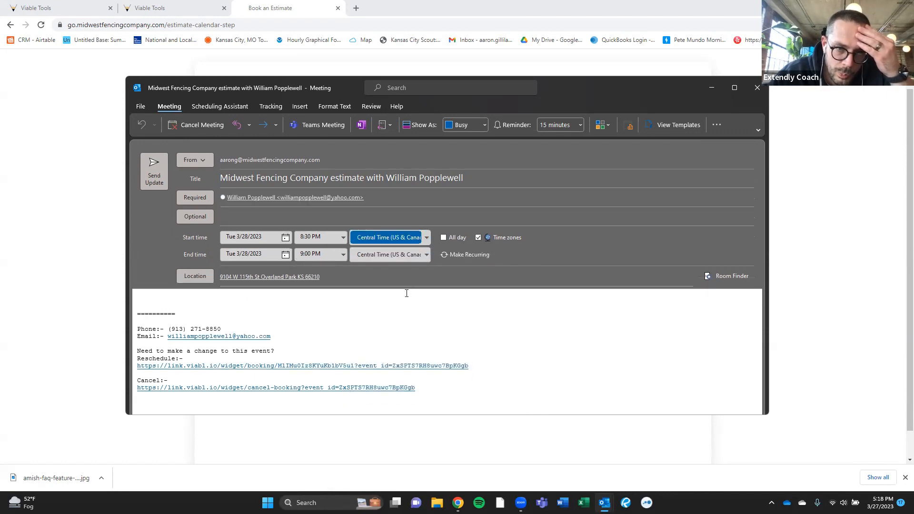
{"action": "left_click", "coordinate": [405, 297]}
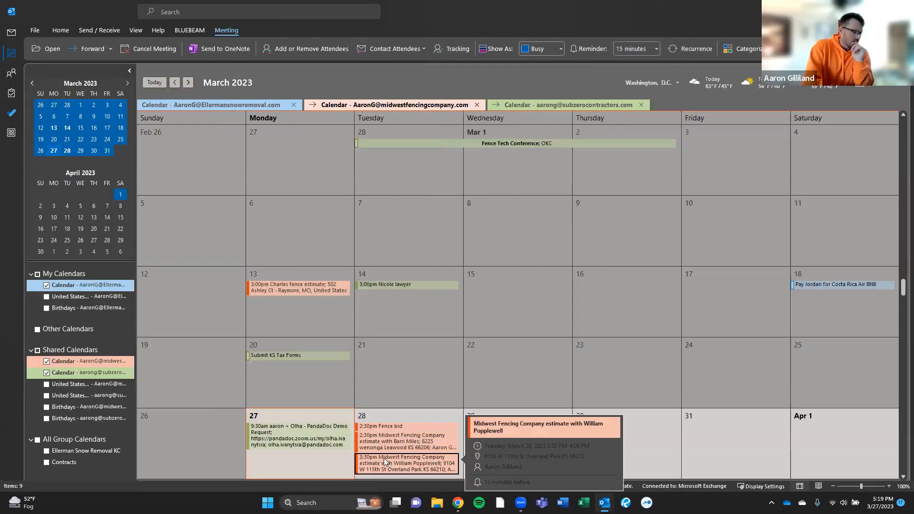
{"action": "mouse_move", "coordinate": [367, 441]}
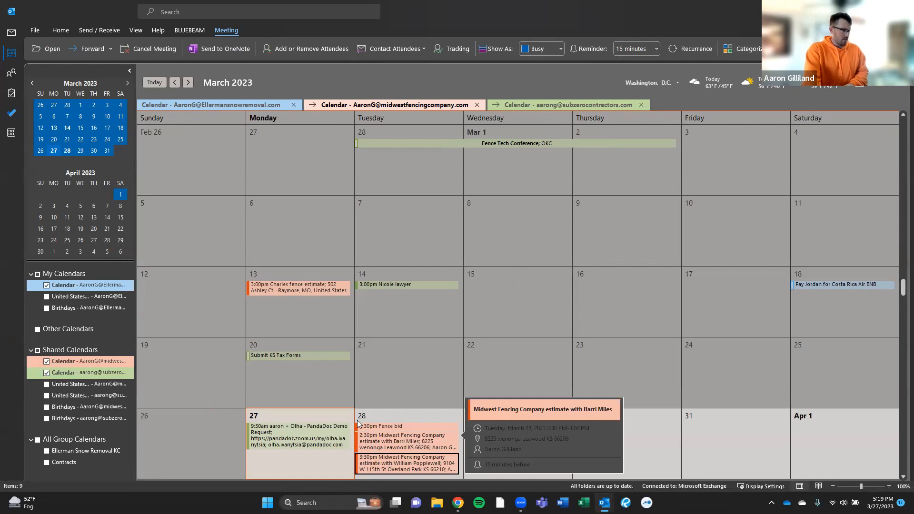
{"action": "left_click_drag", "start_coordinate": [913, 352], "coordinate": [237, 30]}
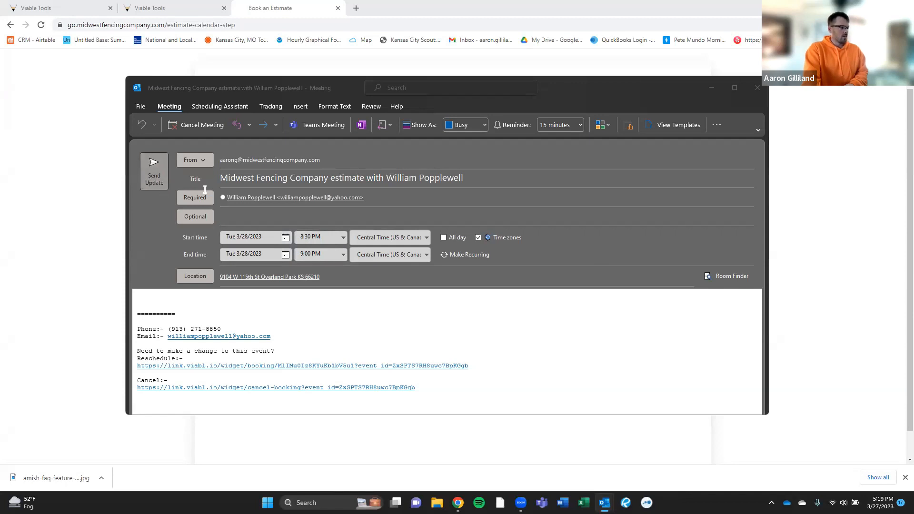
- Close the estimate meeting window, choosing Don't save changes to discard the time-zone edit
{"action": "left_click", "coordinate": [299, 197]}
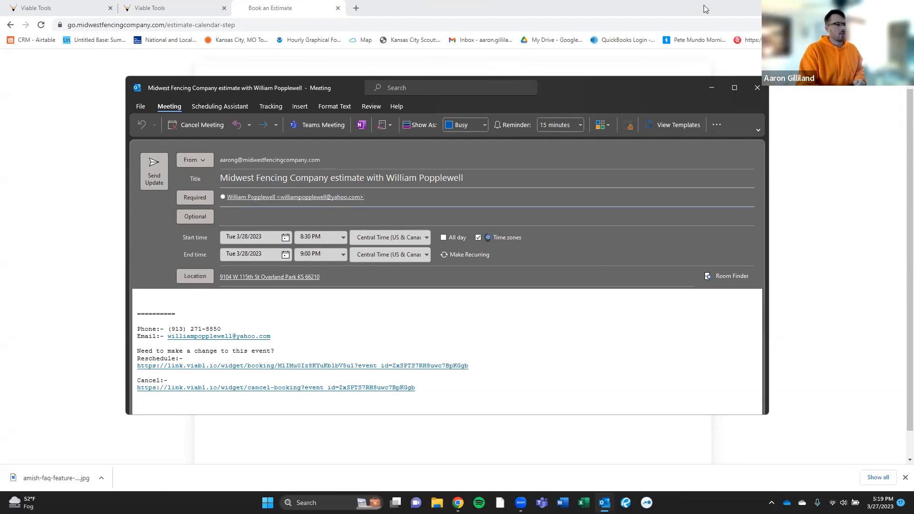
{"action": "left_click", "coordinate": [757, 88]}
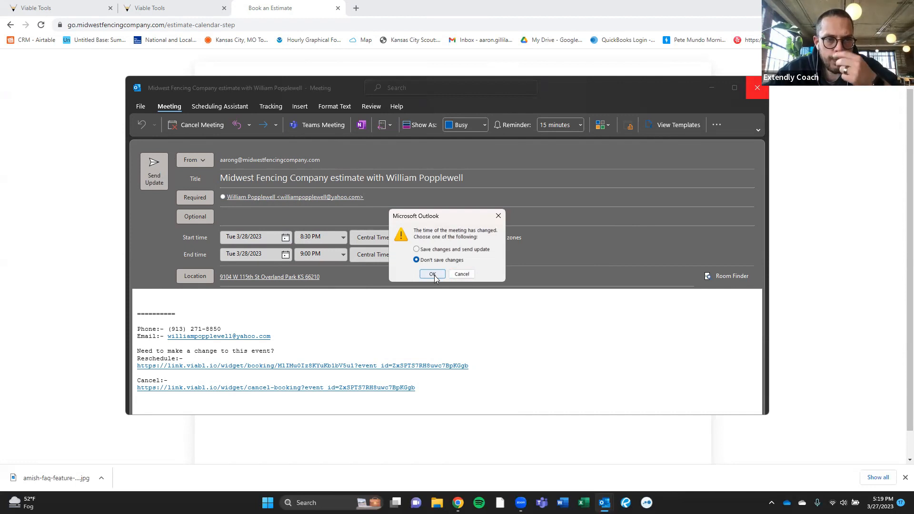
{"action": "left_click", "coordinate": [433, 275]}
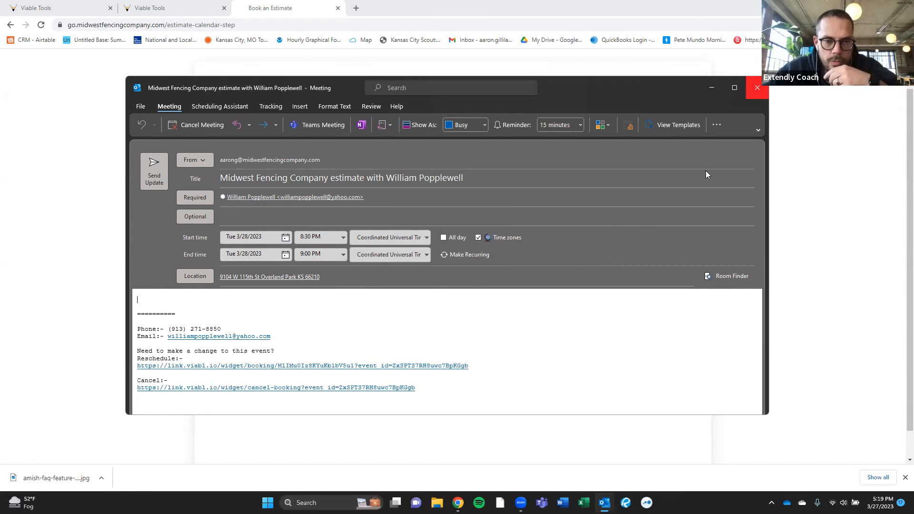
{"action": "left_click", "coordinate": [757, 88]}
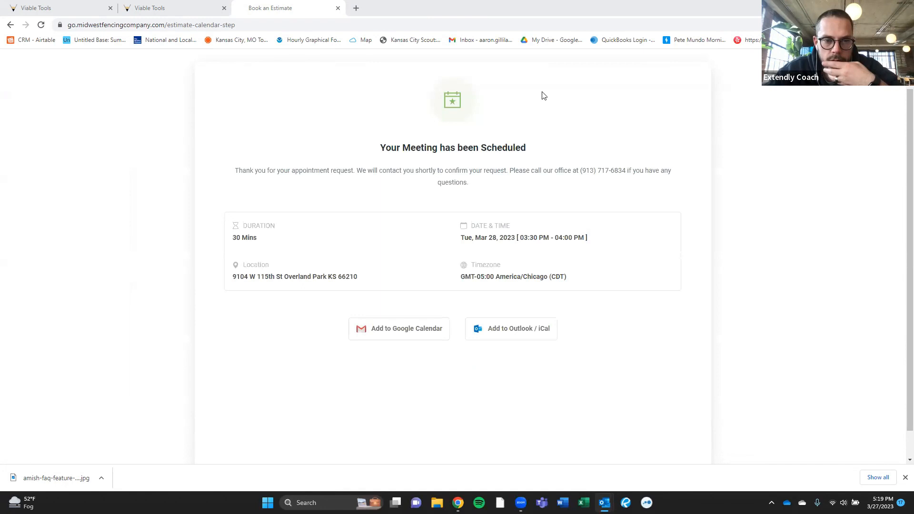
- Return to the Viable Tools tab, dismiss the unsaved Contact dialog, and open Conversations
{"action": "left_click", "coordinate": [176, 7]}
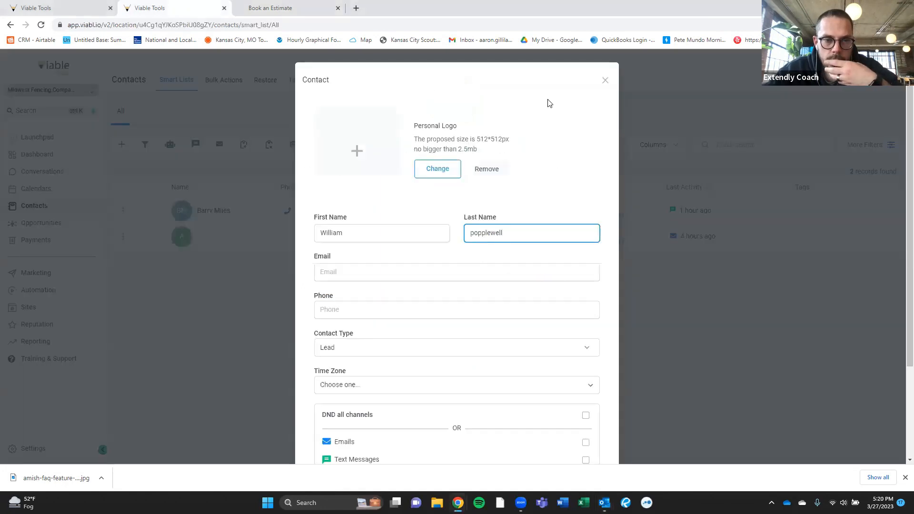
{"action": "left_click", "coordinate": [605, 80]}
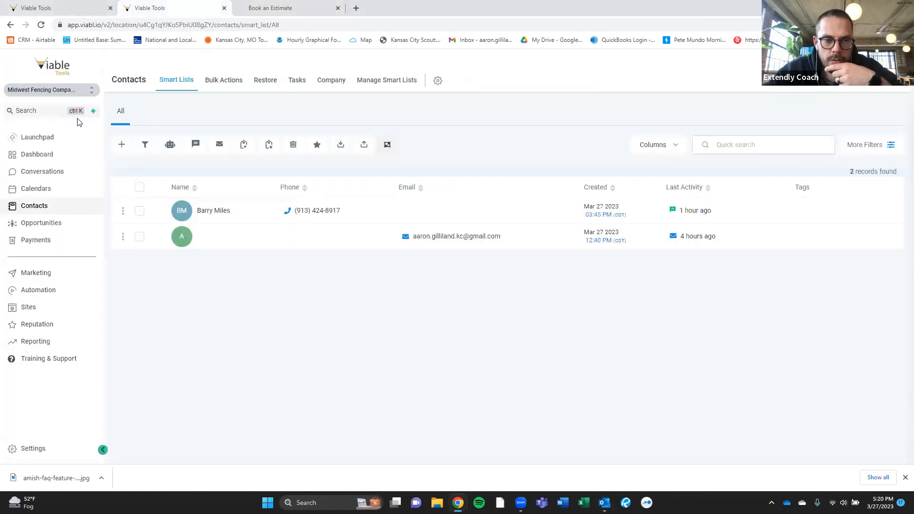
{"action": "left_click", "coordinate": [42, 172]}
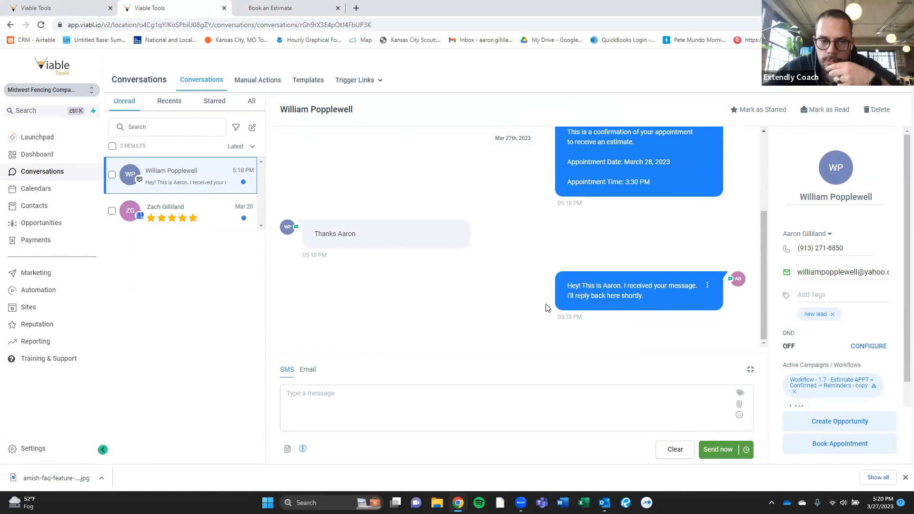
{"action": "scroll", "coordinate": [541, 301], "scroll_direction": "up", "scroll_amount": 2}
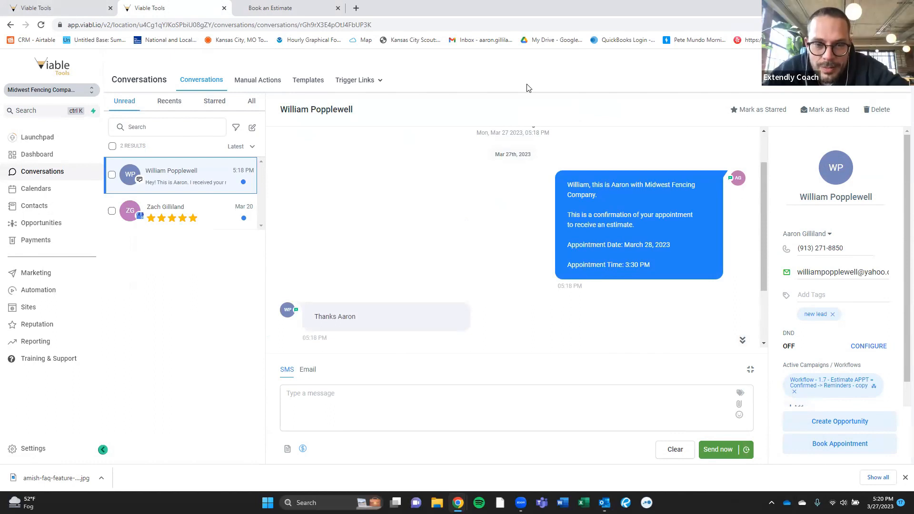
{"action": "scroll", "coordinate": [500, 242], "scroll_direction": "down", "scroll_amount": 2}
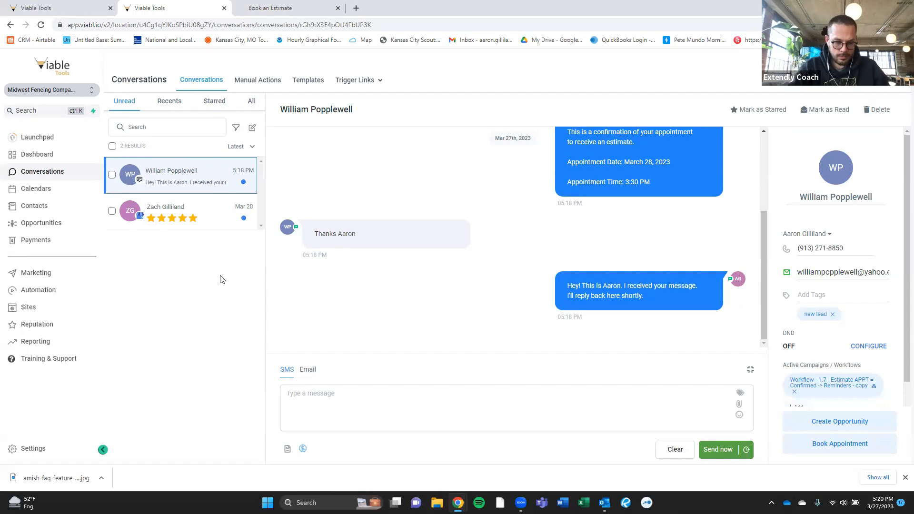
{"action": "mouse_move", "coordinate": [521, 503]}
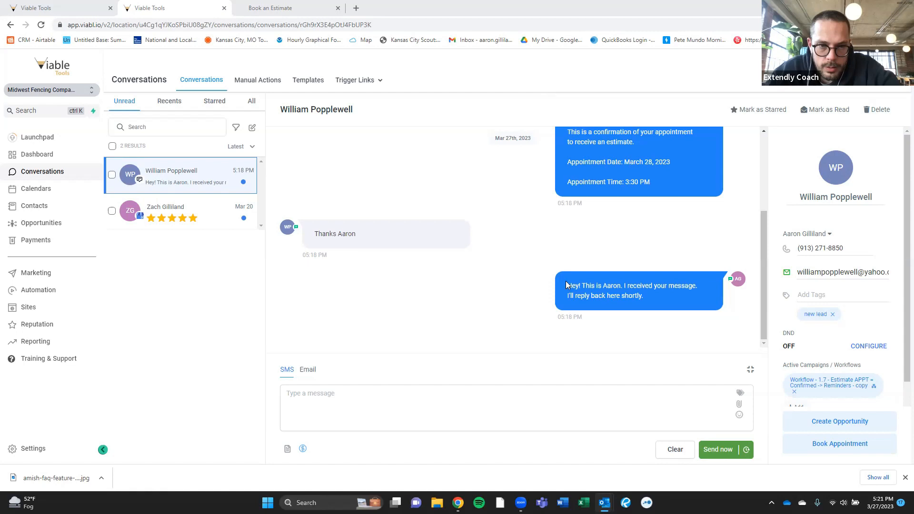
{"action": "scroll", "coordinate": [527, 319], "scroll_direction": "up", "scroll_amount": 3}
{"action": "scroll", "coordinate": [527, 320], "scroll_direction": "down", "scroll_amount": 2}
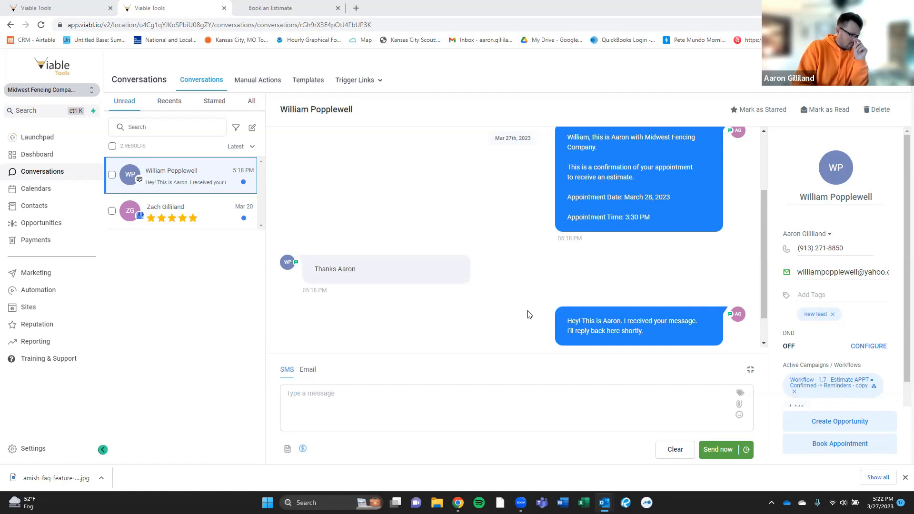
{"action": "scroll", "coordinate": [582, 336], "scroll_direction": "up", "scroll_amount": 3}
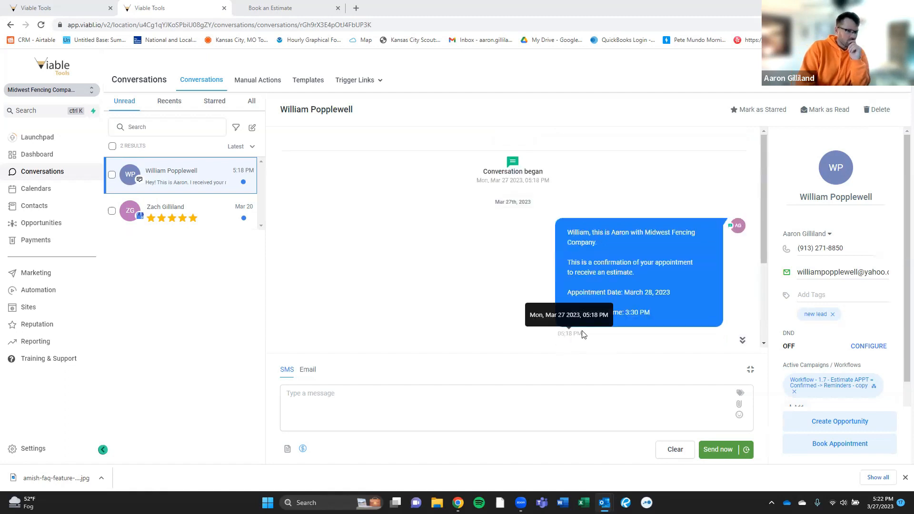
{"action": "scroll", "coordinate": [583, 334], "scroll_direction": "down", "scroll_amount": 3}
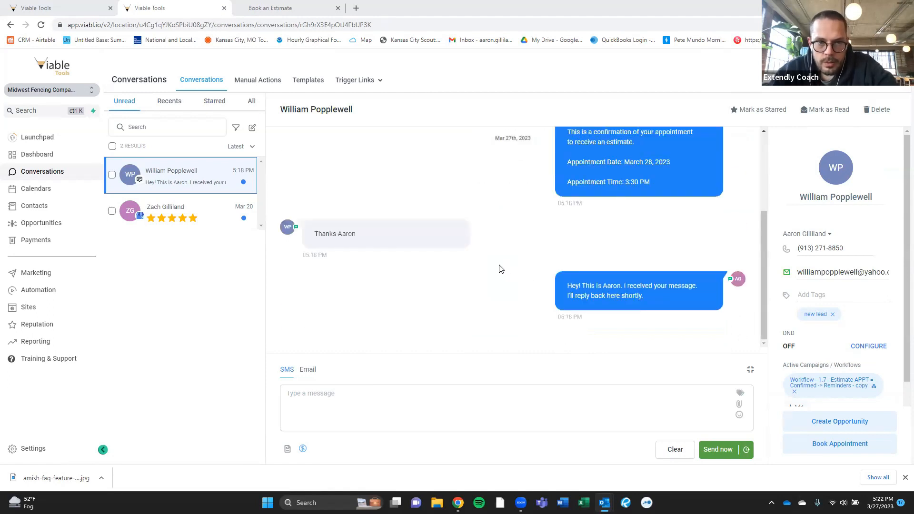
{"action": "scroll", "coordinate": [500, 267], "scroll_direction": "up", "scroll_amount": 3}
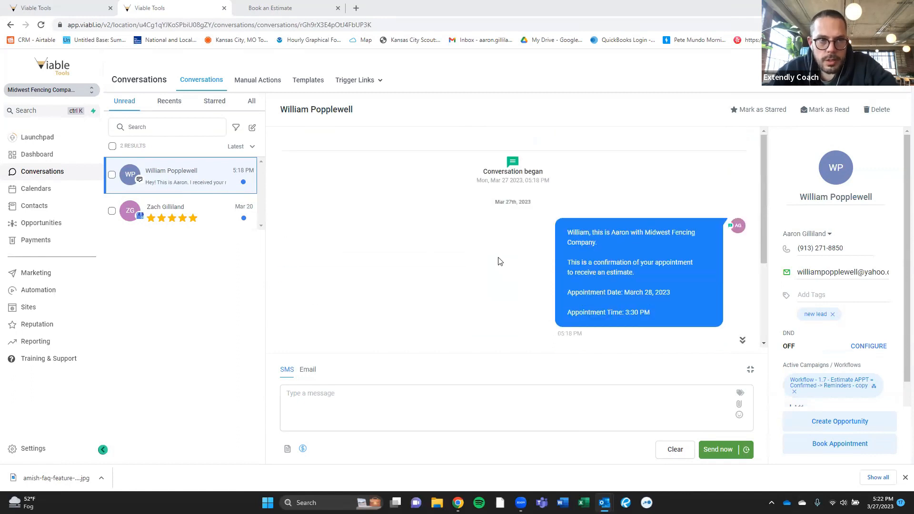